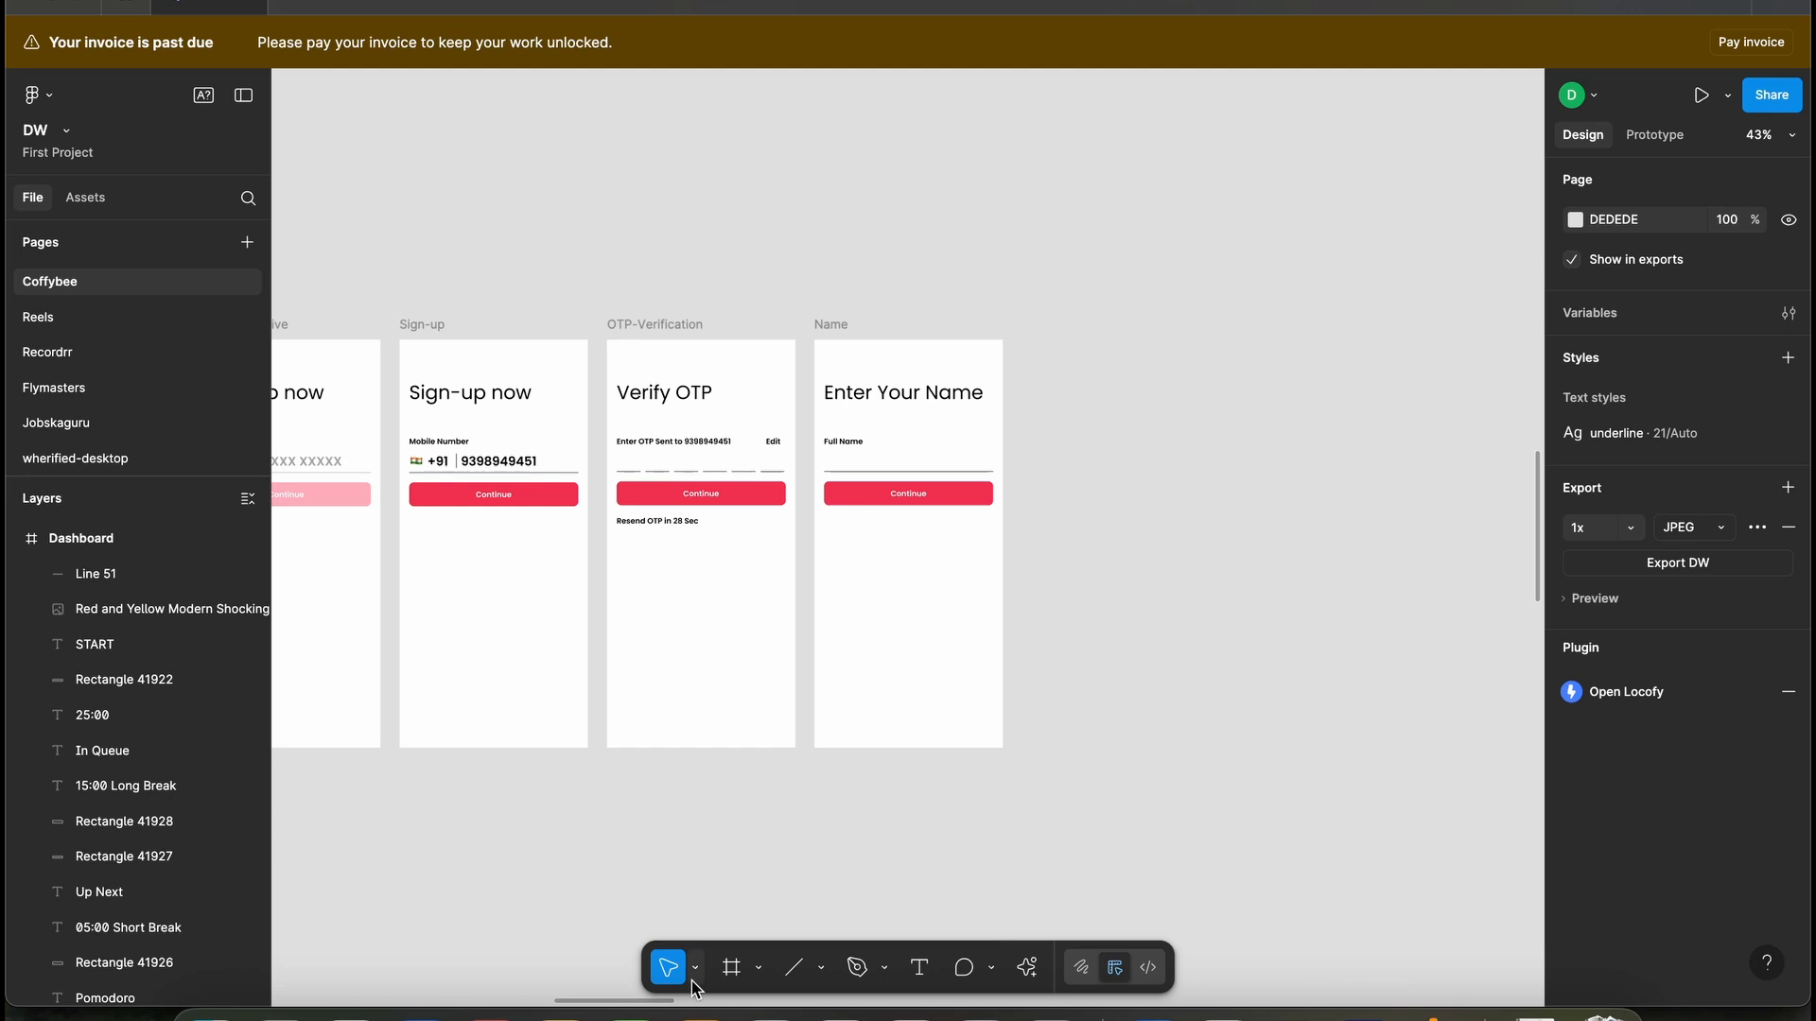
- Add an iPhone 16 frame after the Name screen and line its top edge up with the other screens
{"action": "left_click", "coordinate": [729, 968]}
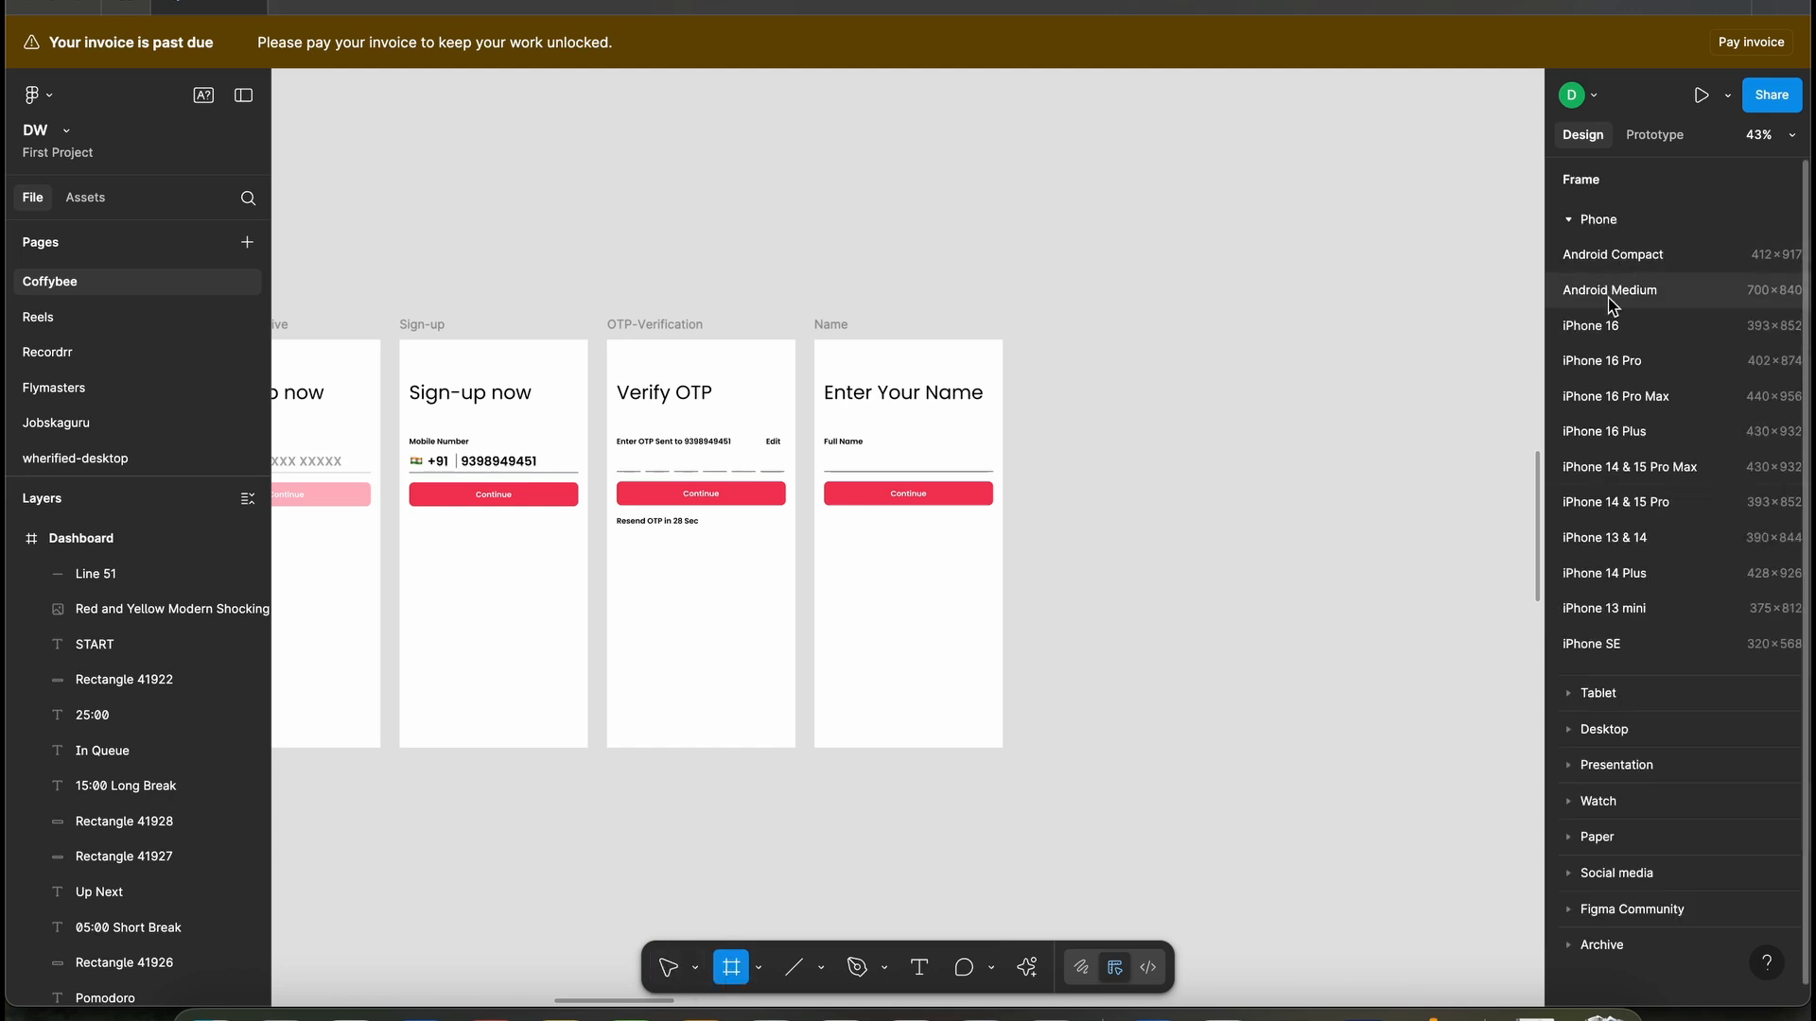
{"action": "left_click", "coordinate": [1623, 327]}
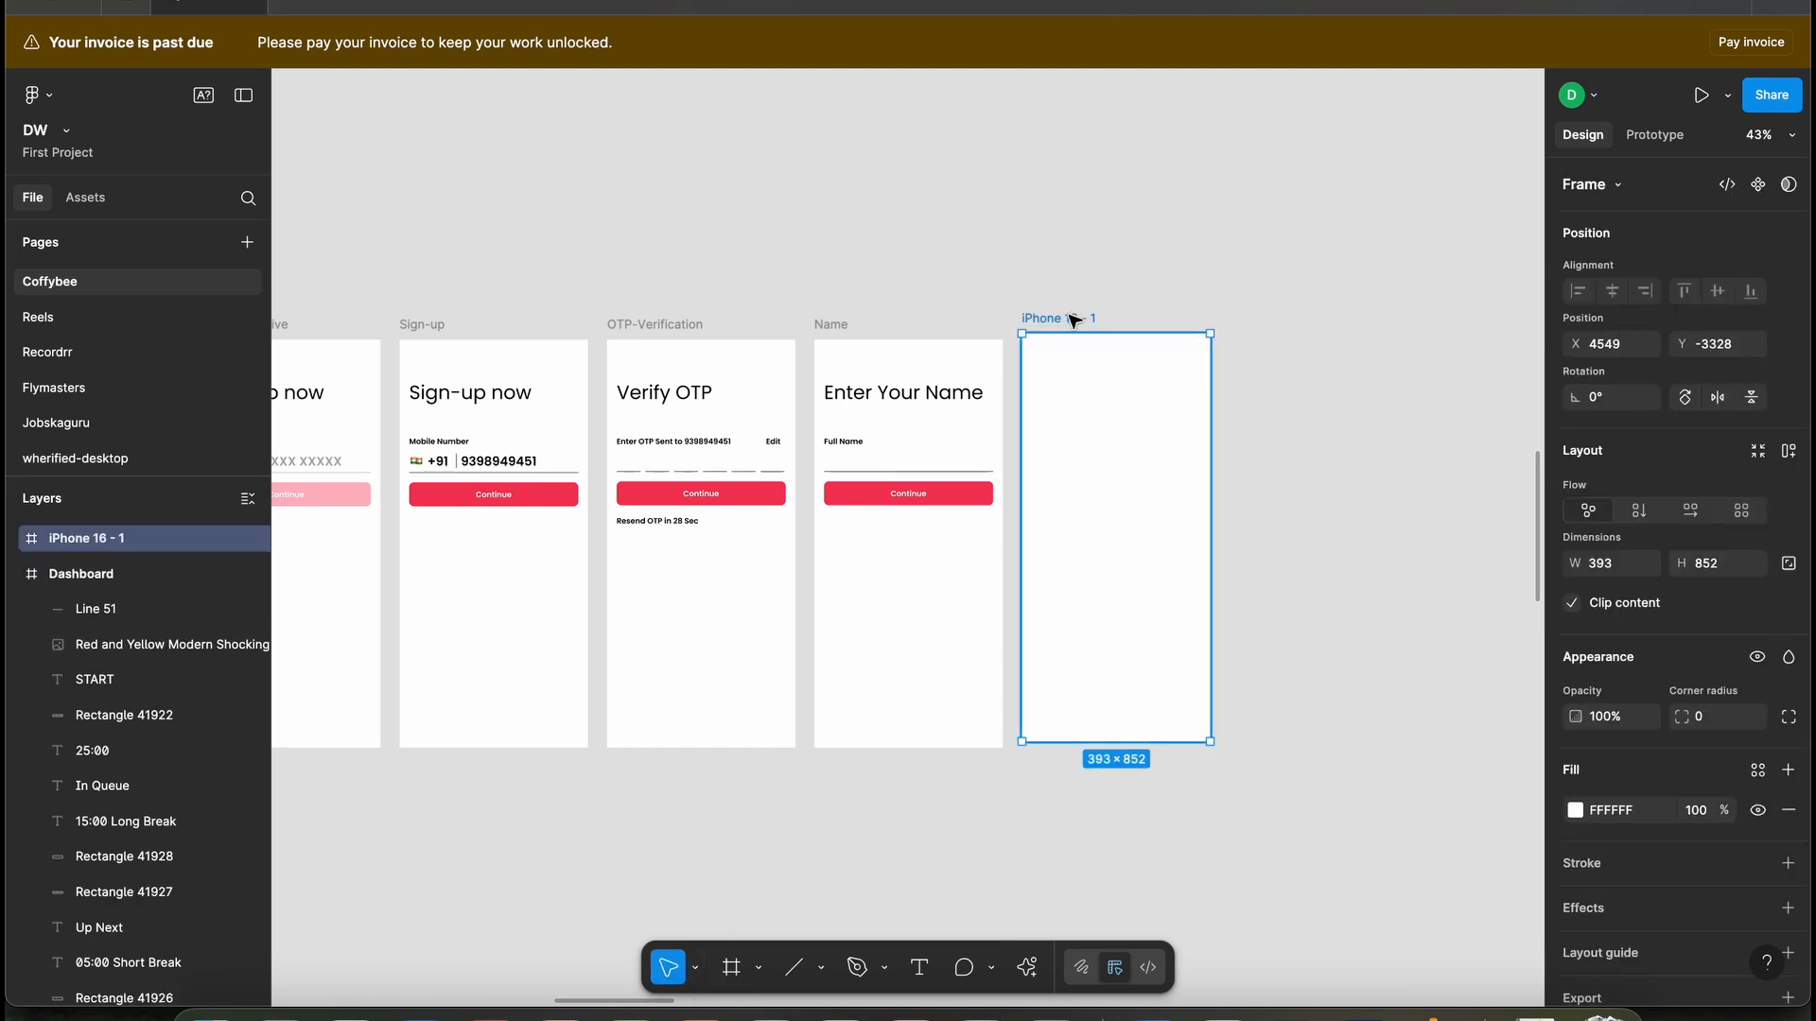
{"action": "left_click_drag", "start_coordinate": [1069, 320], "coordinate": [1073, 327]}
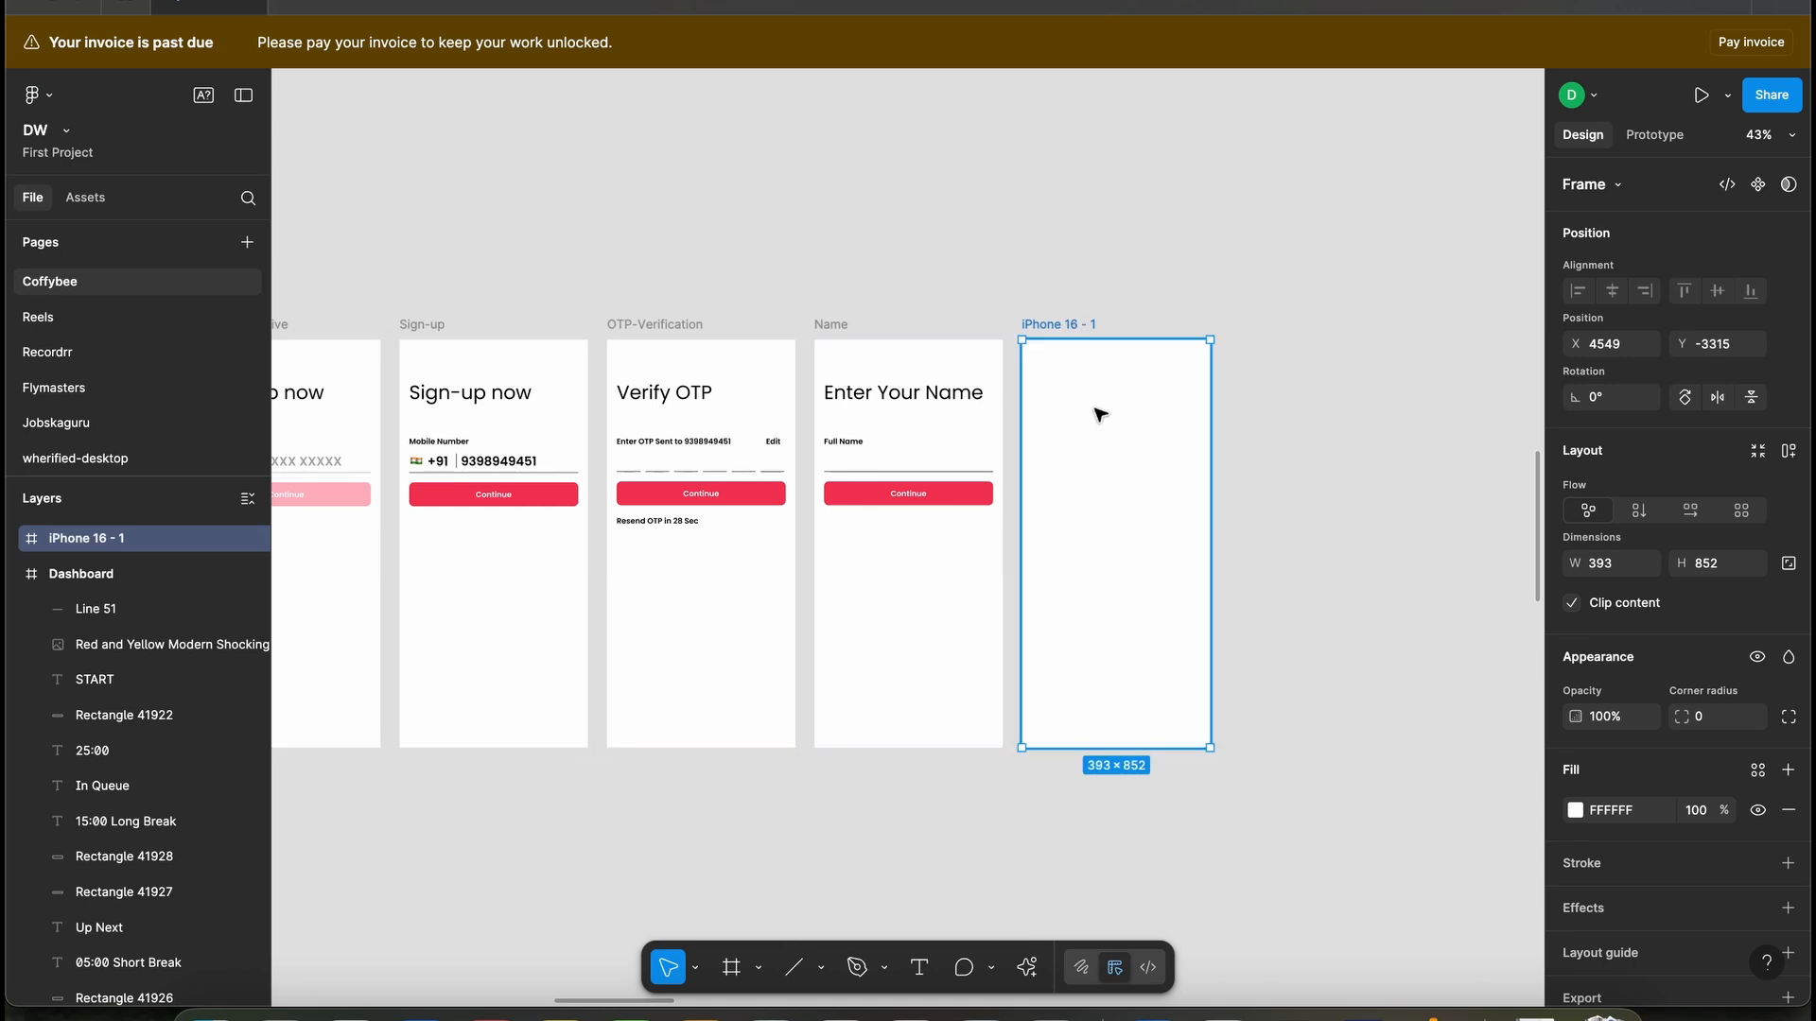
- Fill the new iPhone 16 frame with the red F1304D sampled from the Name screen's Continue button
{"action": "left_click", "coordinate": [1575, 810]}
{"action": "left_click", "coordinate": [1310, 761]}
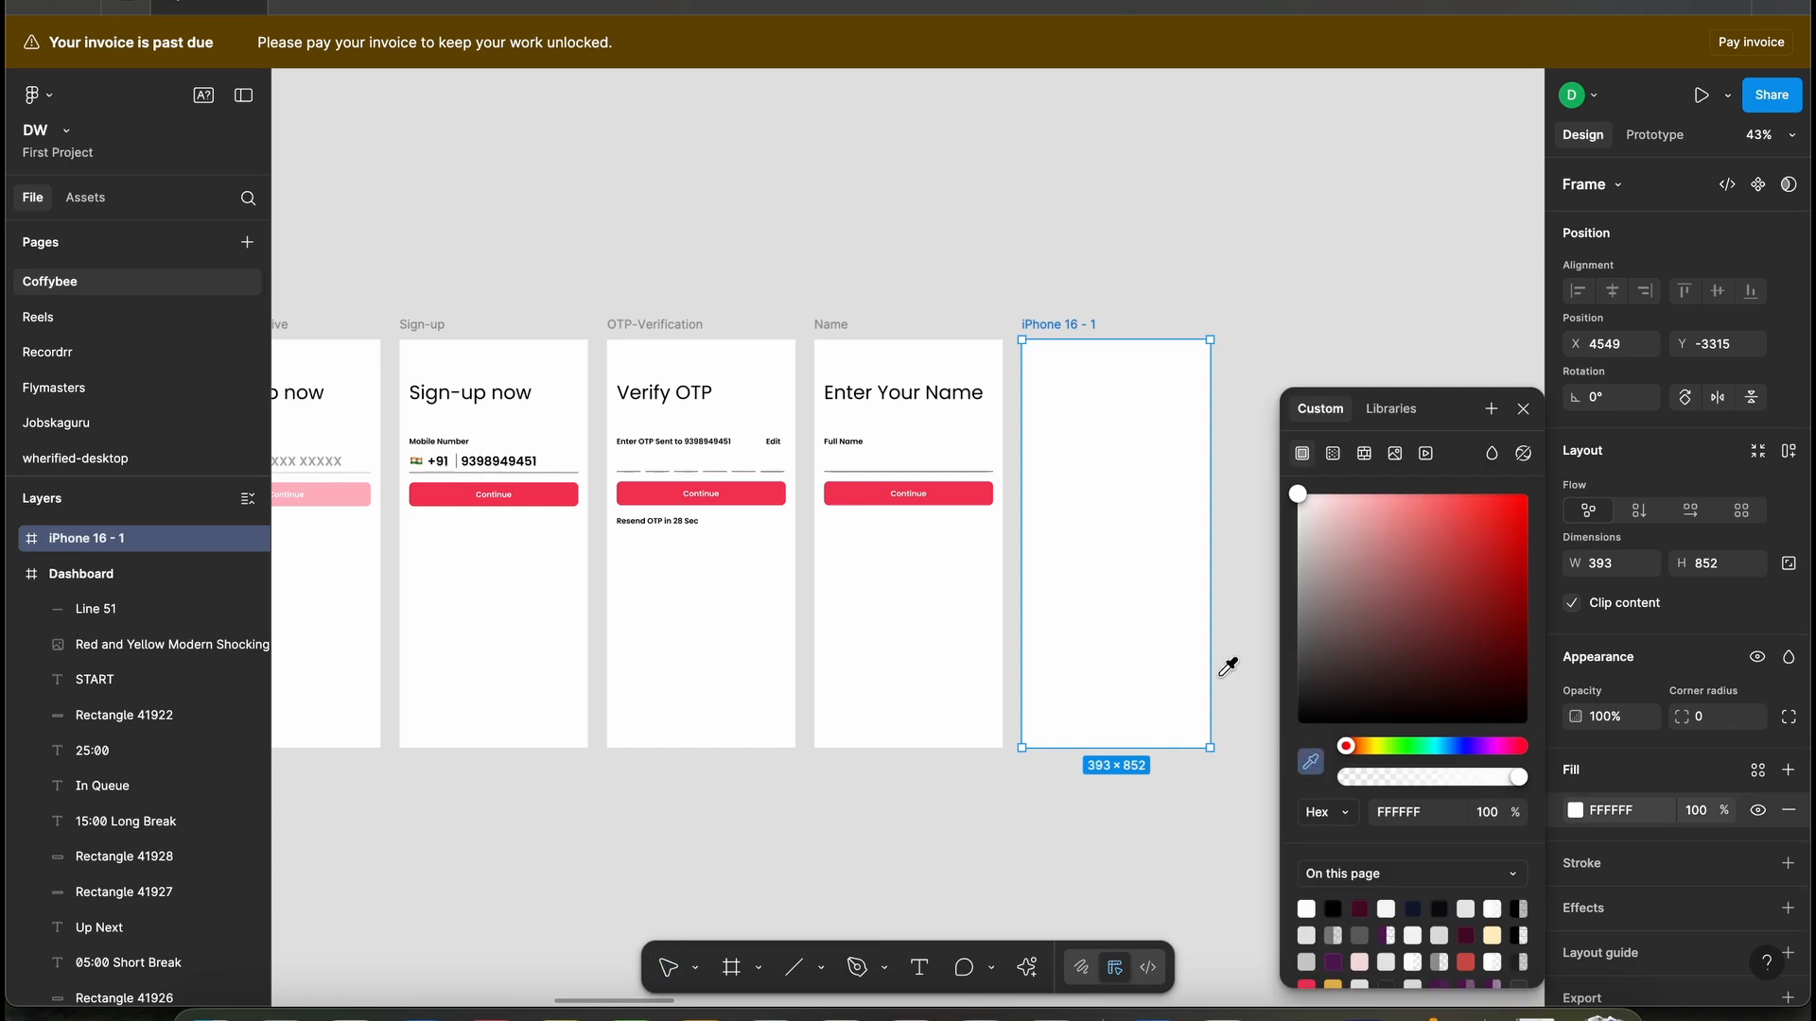
{"action": "left_click", "coordinate": [966, 492]}
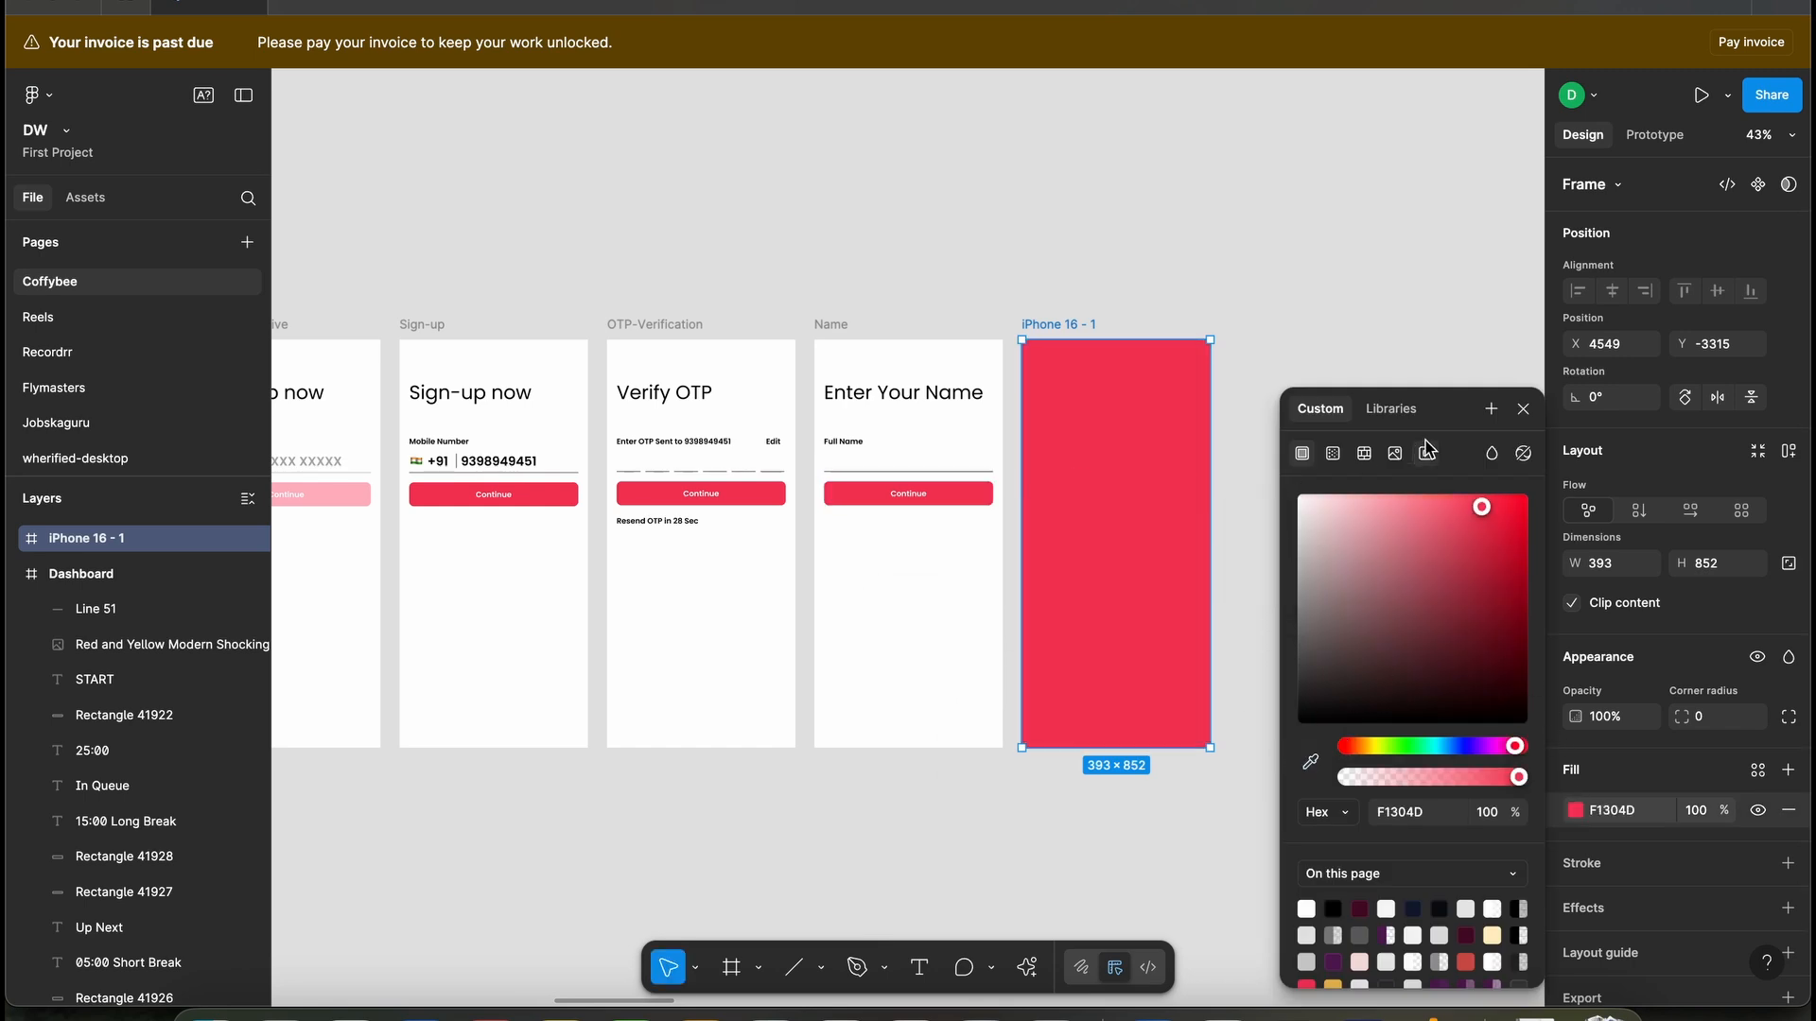
{"action": "left_click", "coordinate": [1523, 410]}
- Add the title text "Pomodoro" near the top of the red frame
{"action": "scroll", "coordinate": [1111, 415], "scroll_direction": "up", "scroll_amount": 6}
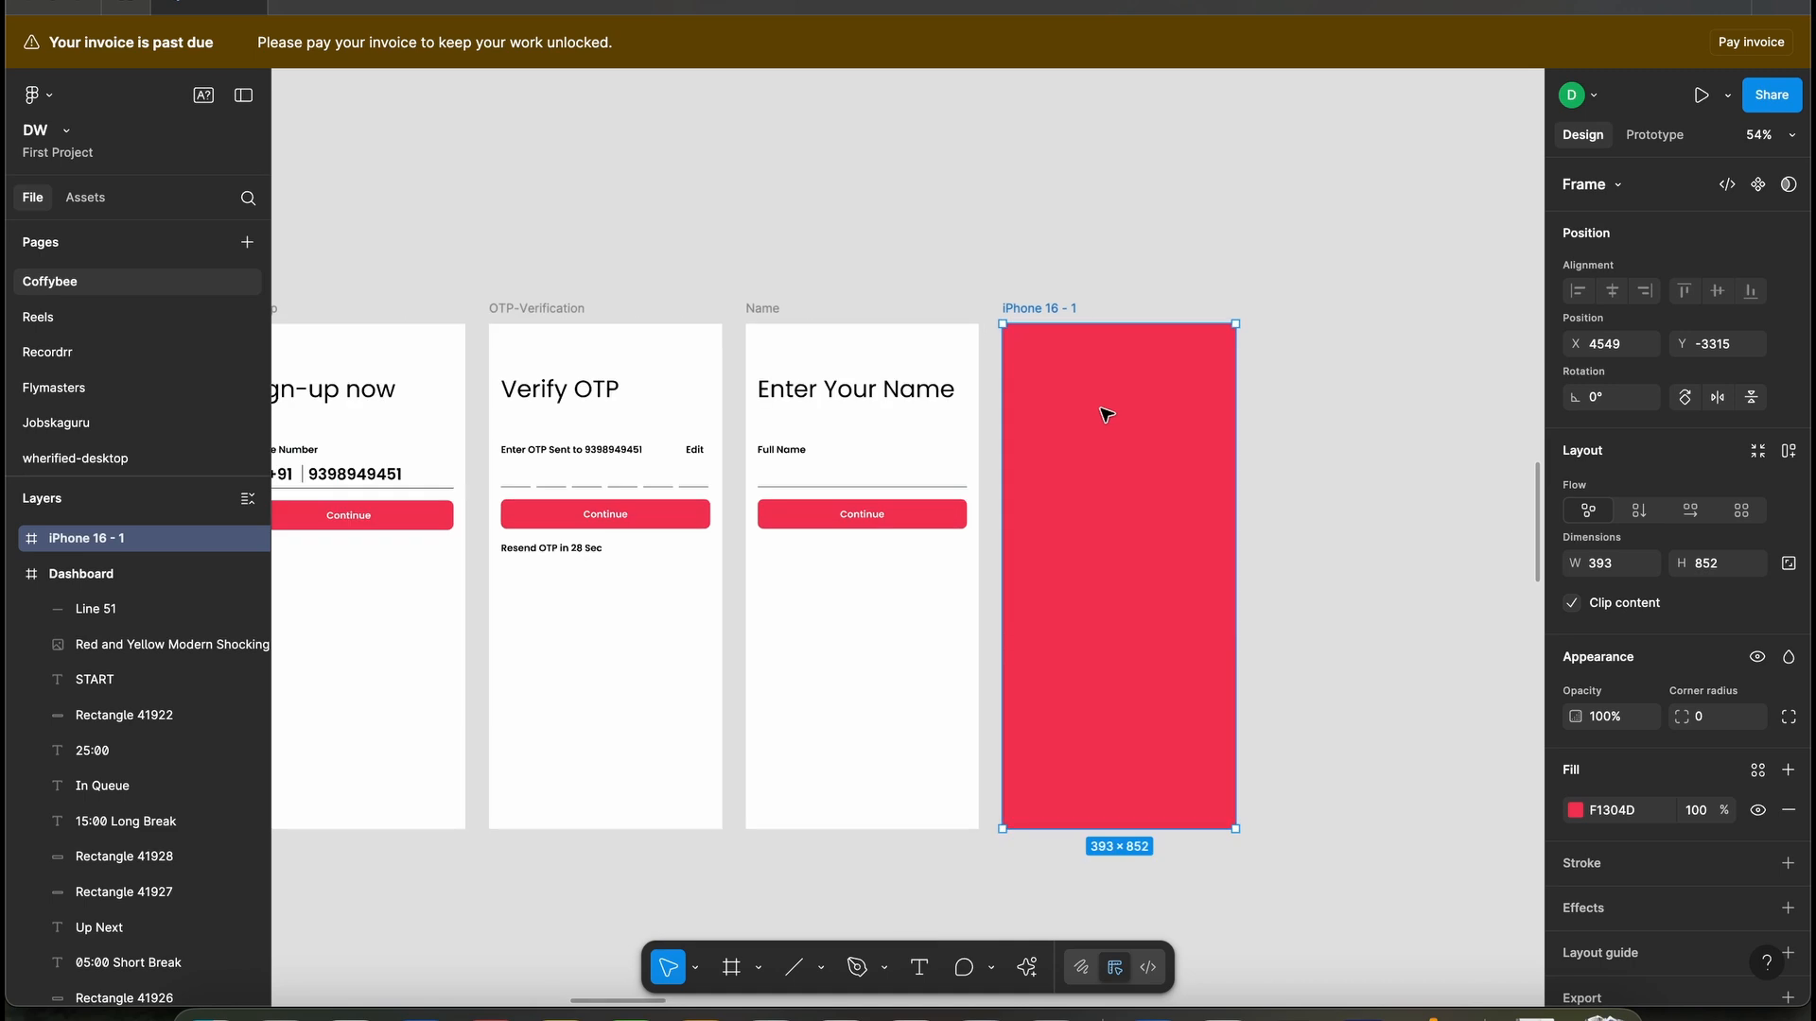
{"action": "scroll", "coordinate": [1109, 454], "scroll_direction": "right", "scroll_amount": 5}
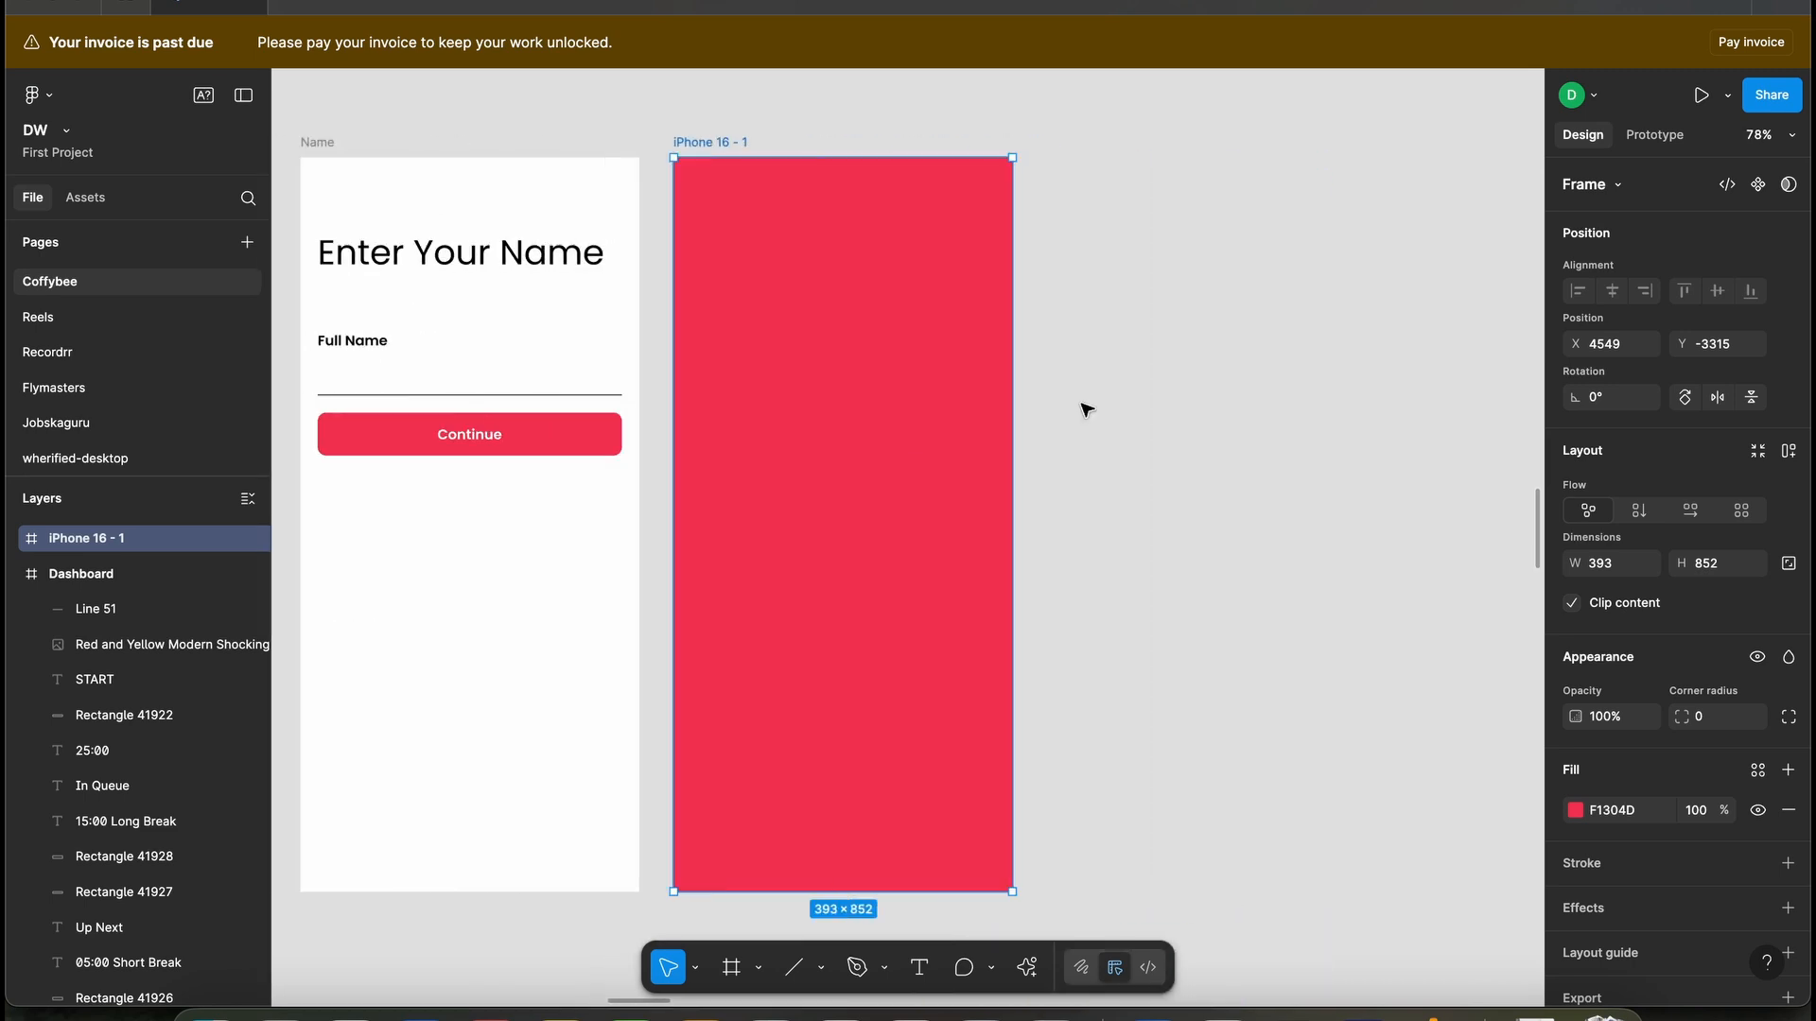
{"action": "left_click", "coordinate": [918, 966]}
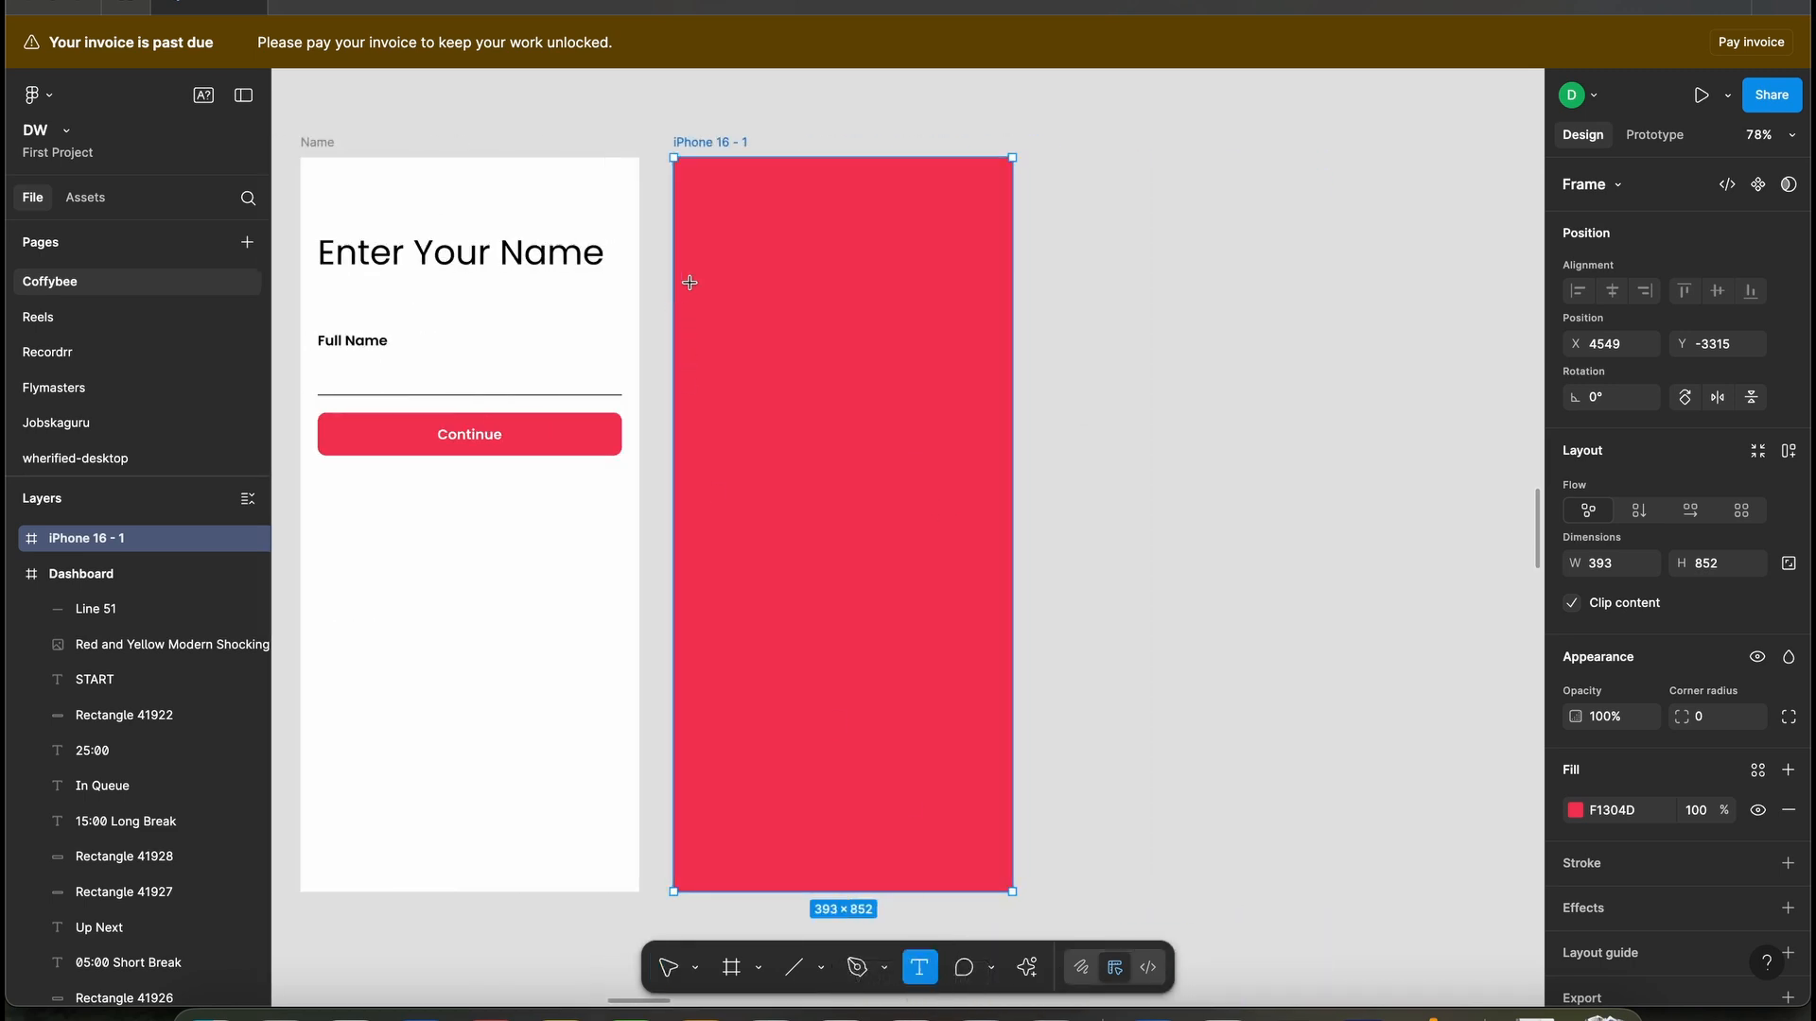
{"action": "left_click", "coordinate": [743, 245]}
{"action": "type", "text": "P"}
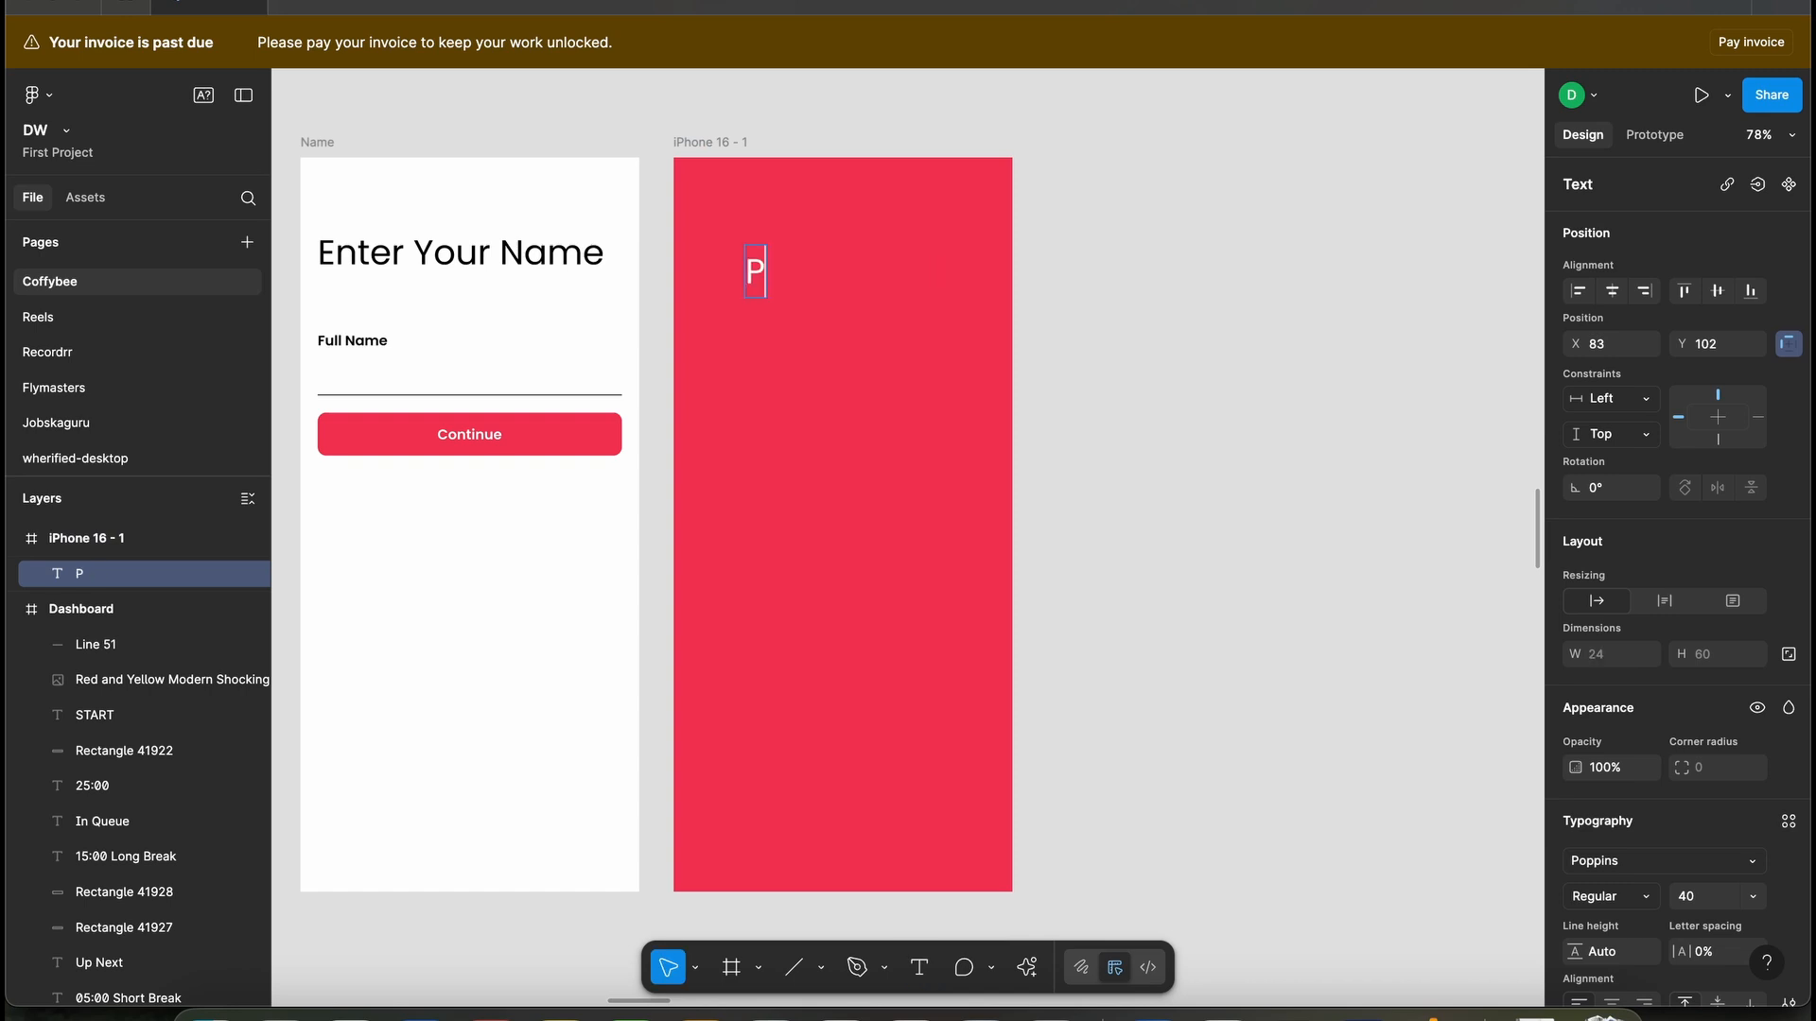
{"action": "type", "text": "omod"}
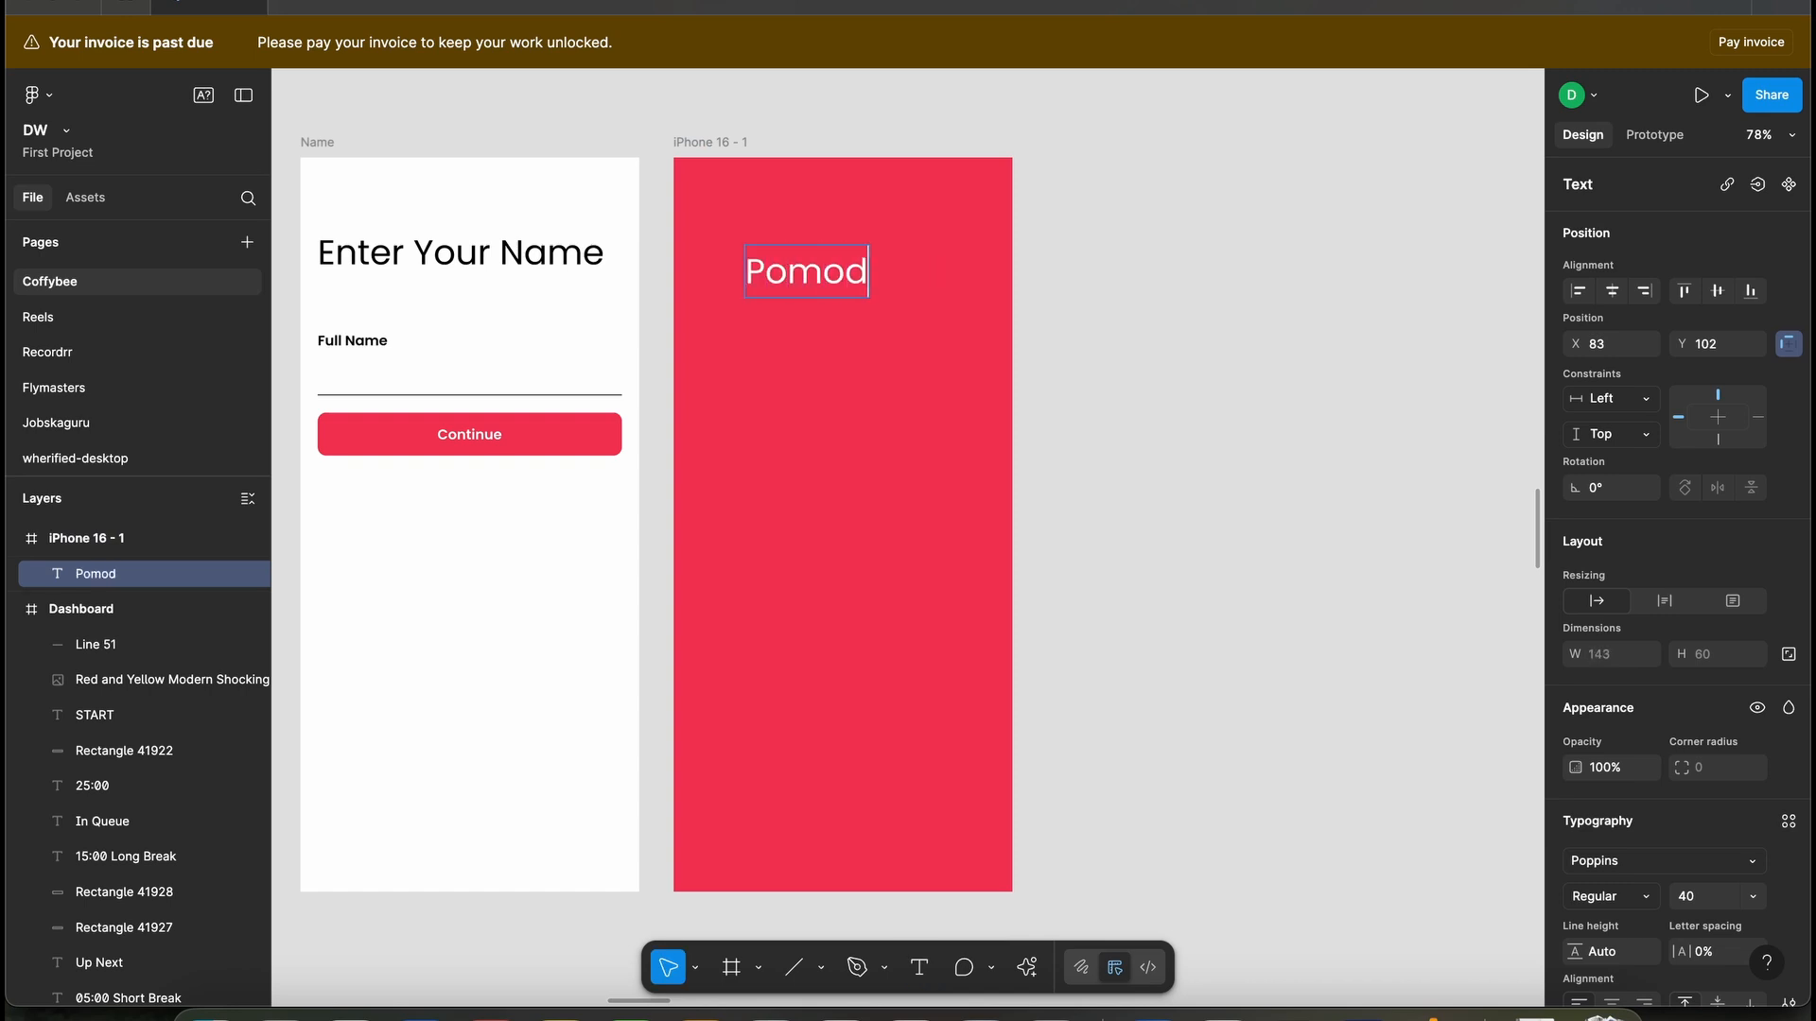
{"action": "type", "text": "oro"}
{"action": "key", "text": "Escape"}
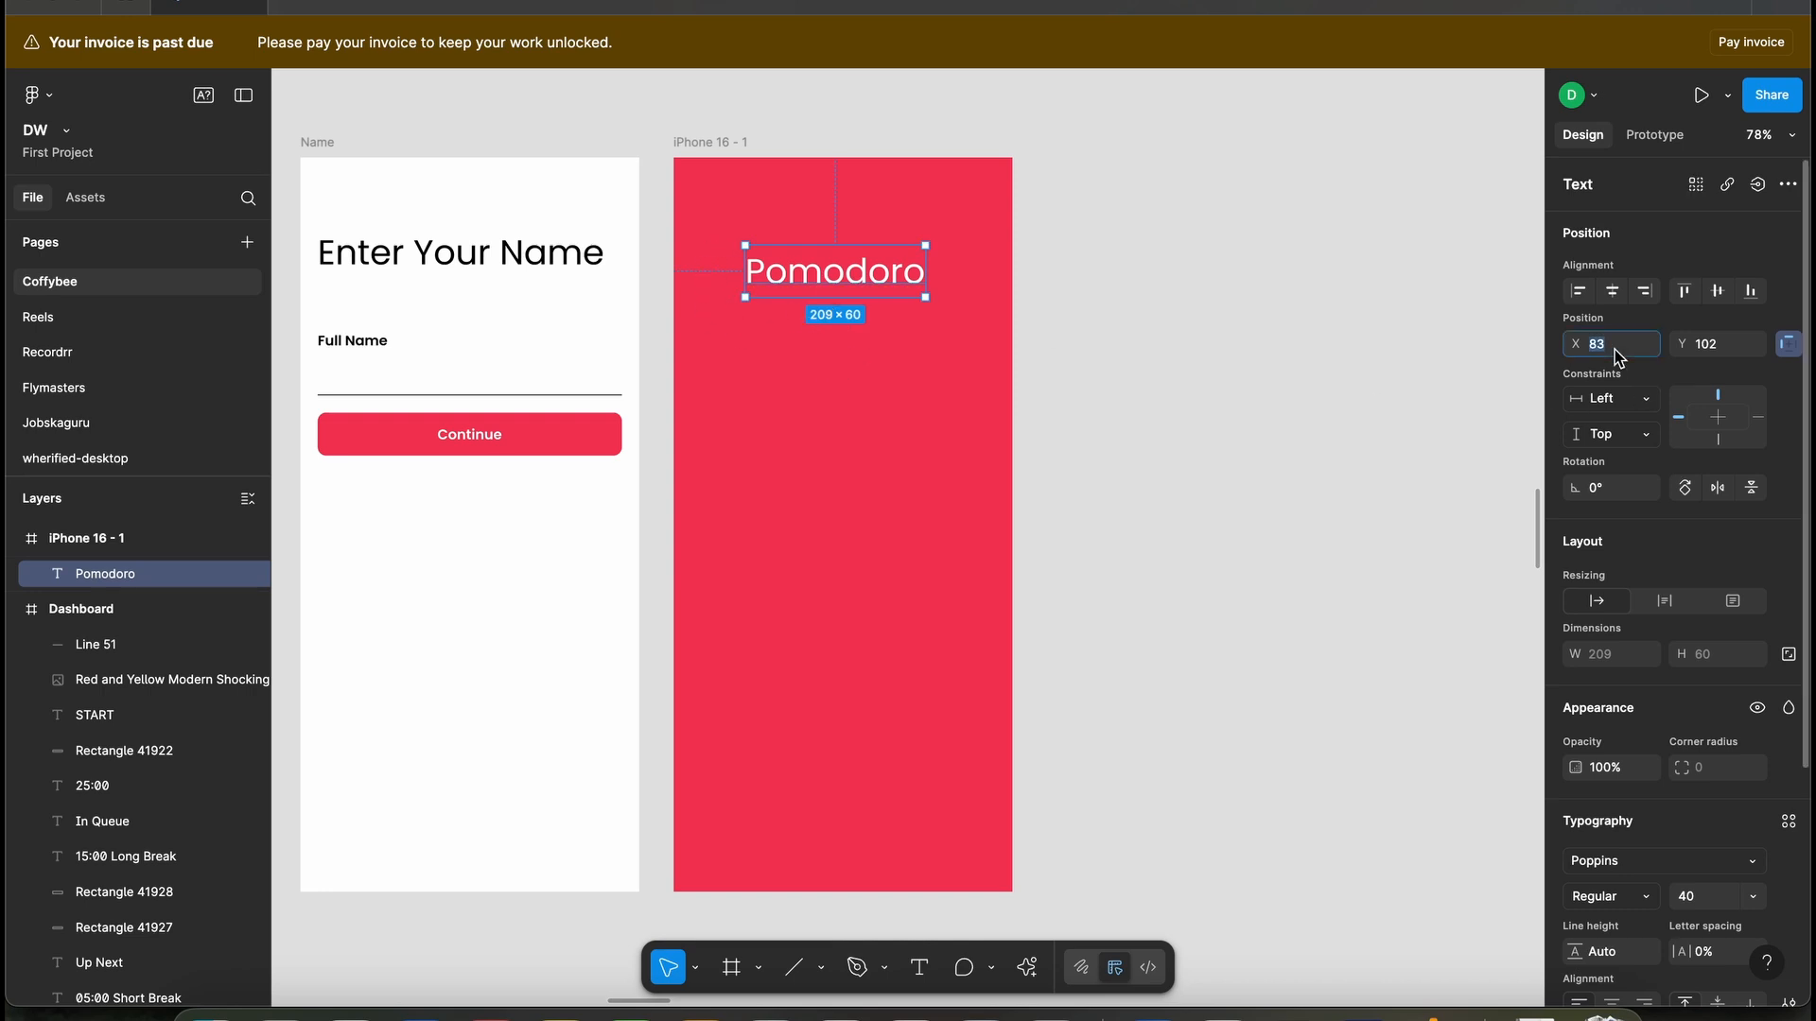
- Position the Pomodoro title at X 20, Y 80 in the frame
{"action": "type", "text": "20"}
{"action": "key", "text": "Tab"}
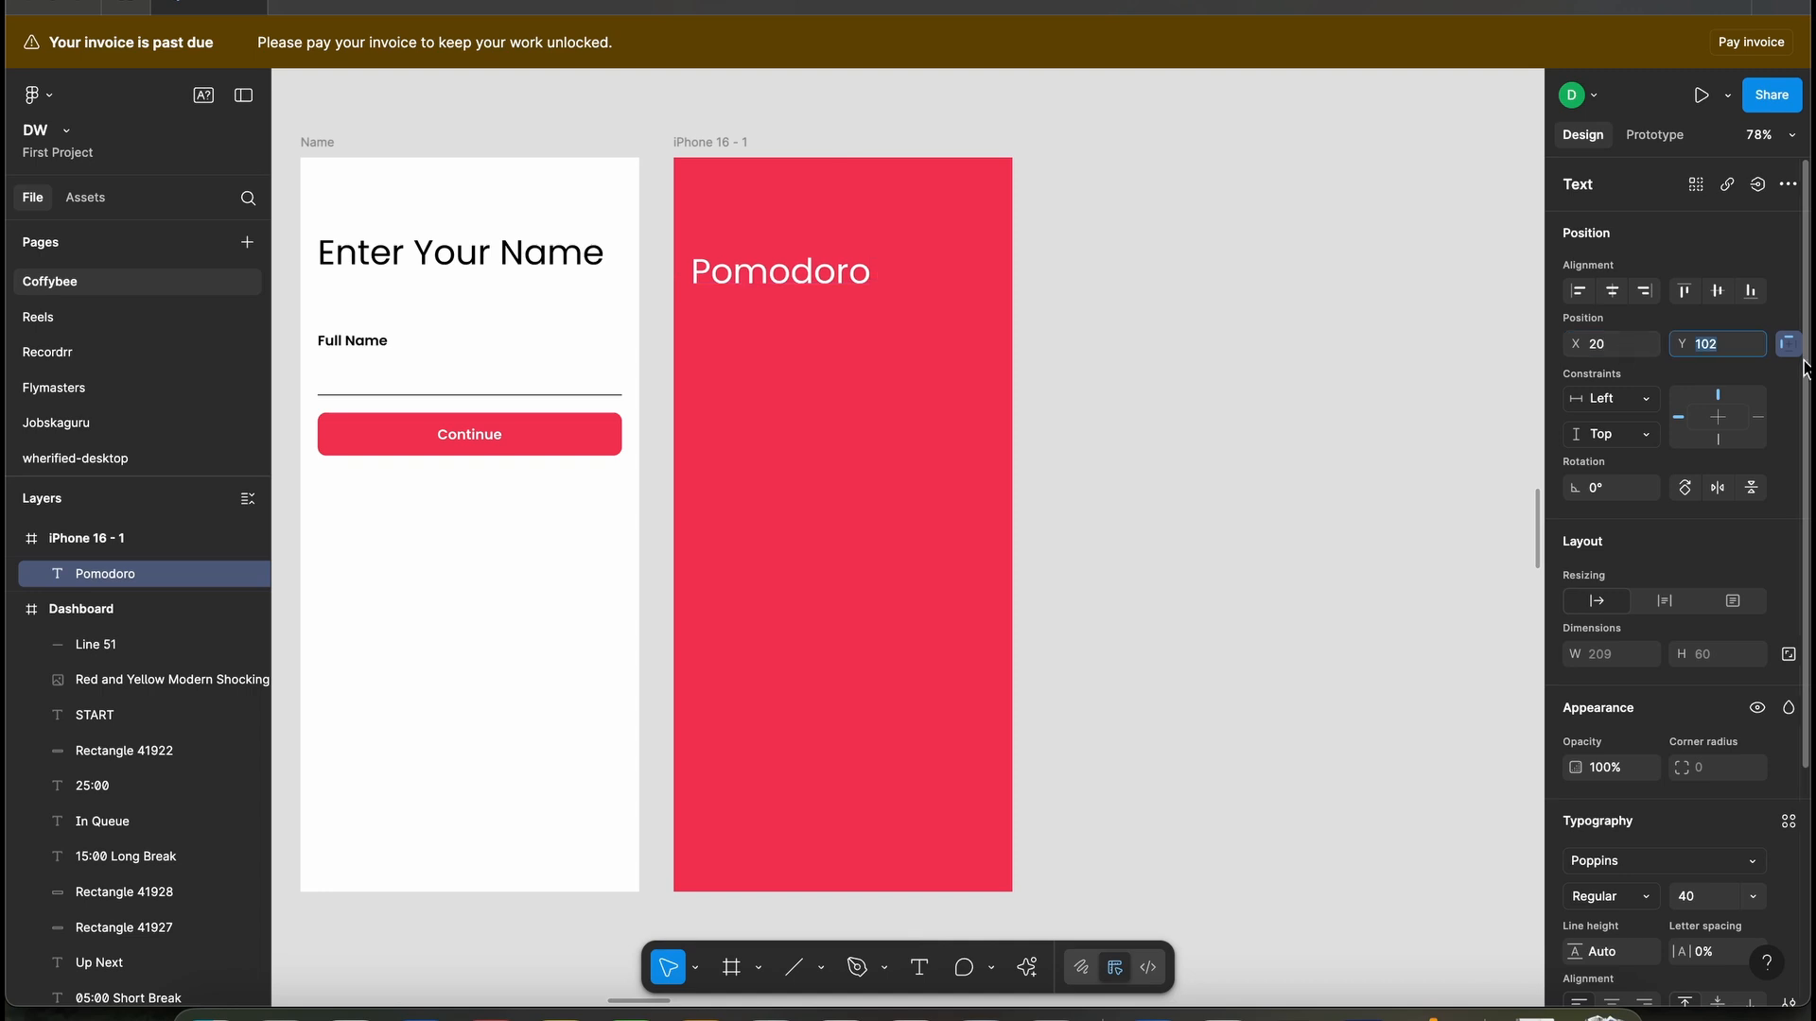
{"action": "type", "text": "80"}
{"action": "key", "text": "Return"}
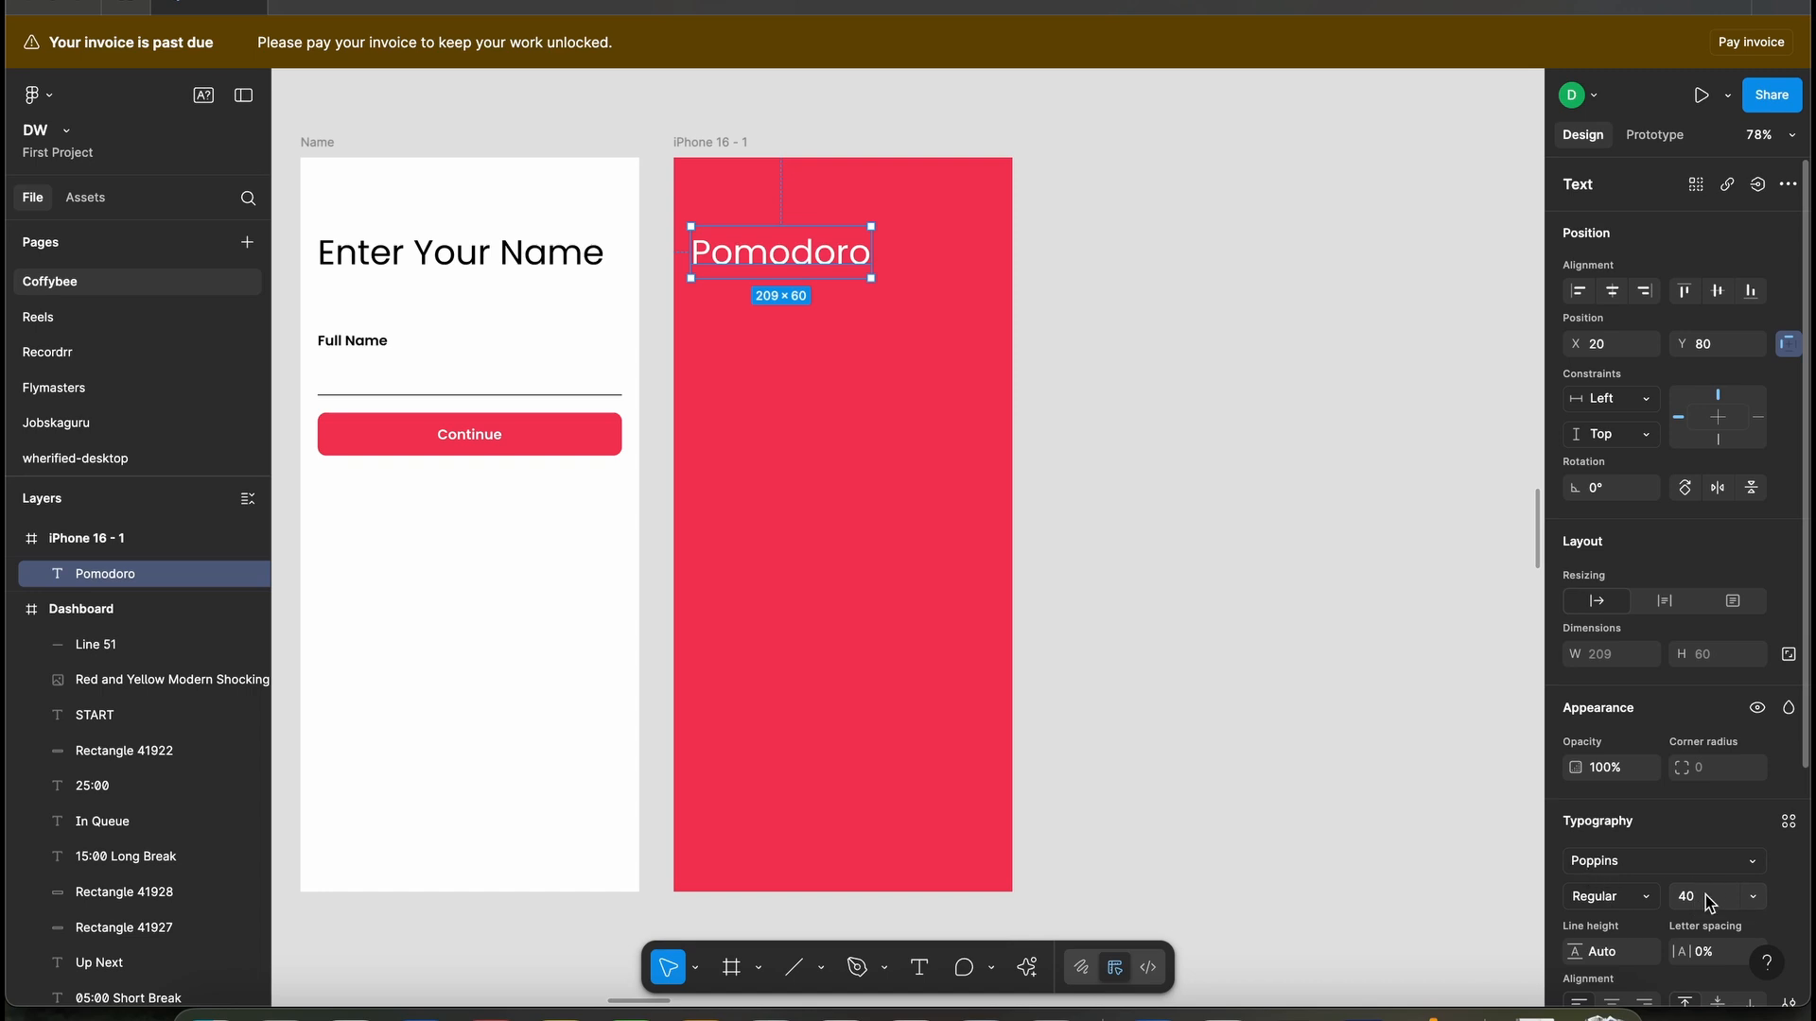
{"action": "left_click", "coordinate": [876, 470]}
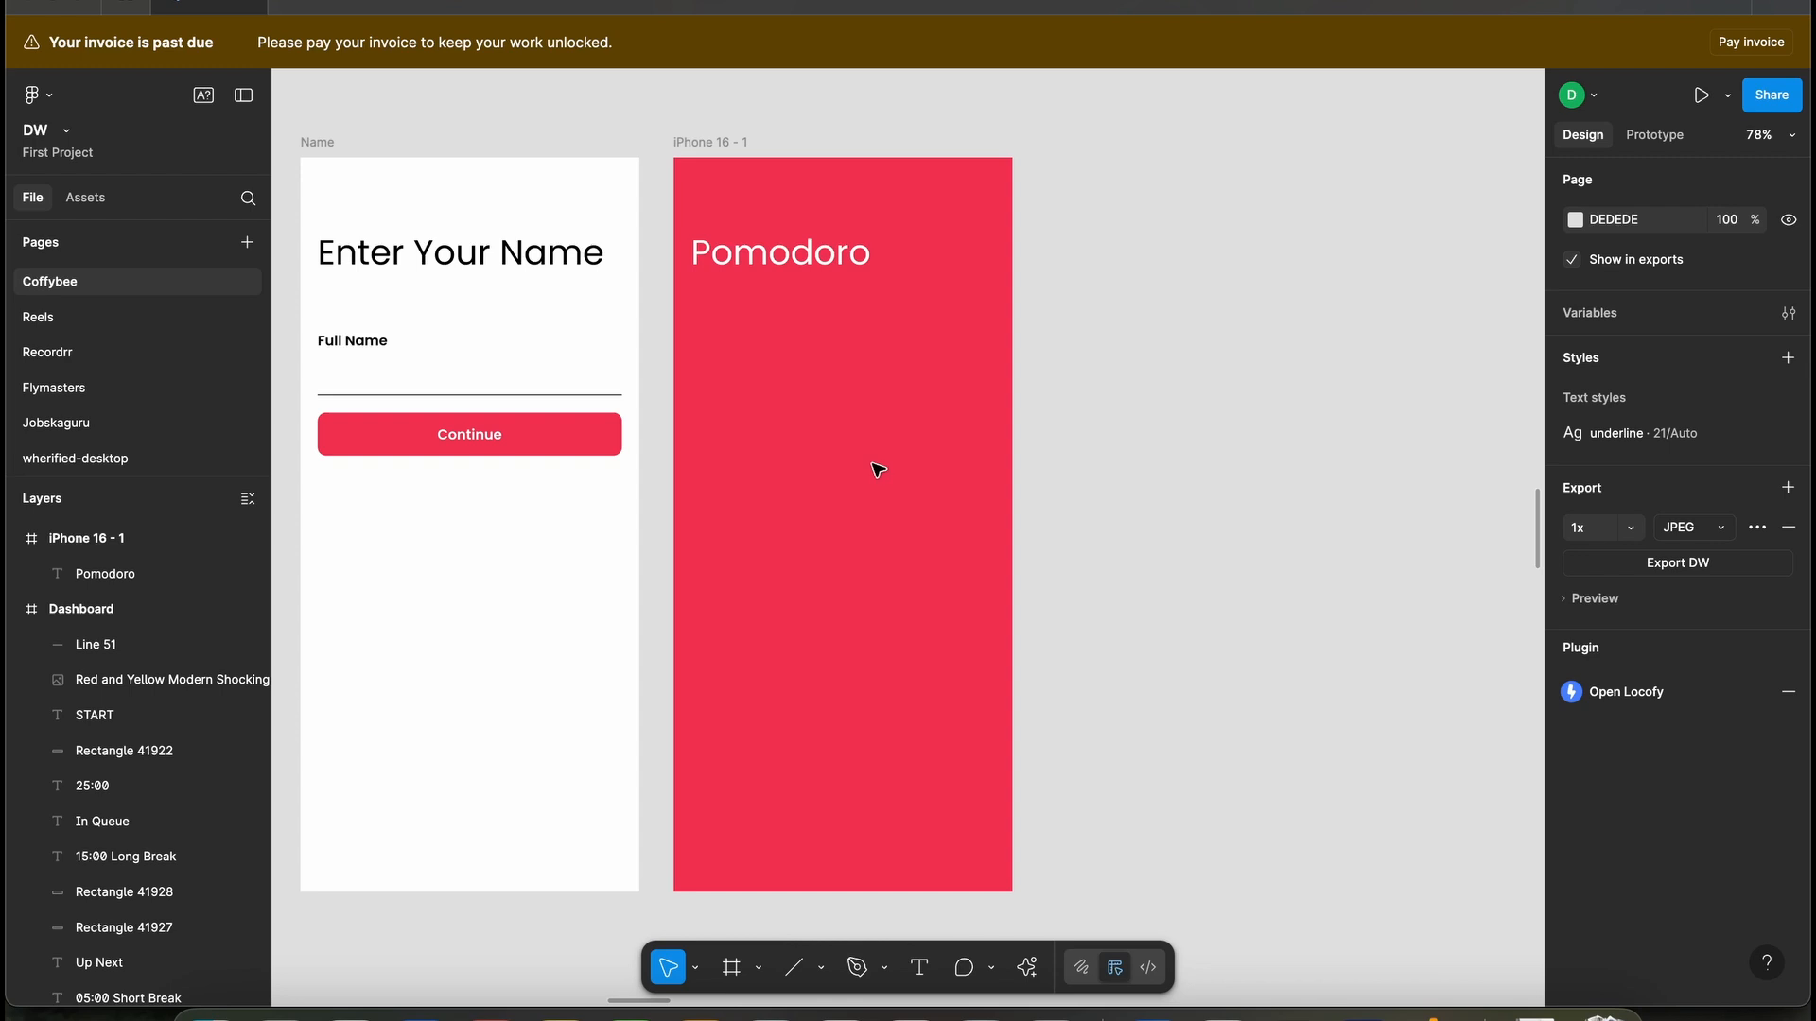
- Place a 100 × 100 rectangle below the Pomodoro title, at about X 147, Y 262
{"action": "scroll", "coordinate": [876, 470], "scroll_direction": "left", "scroll_amount": 5}
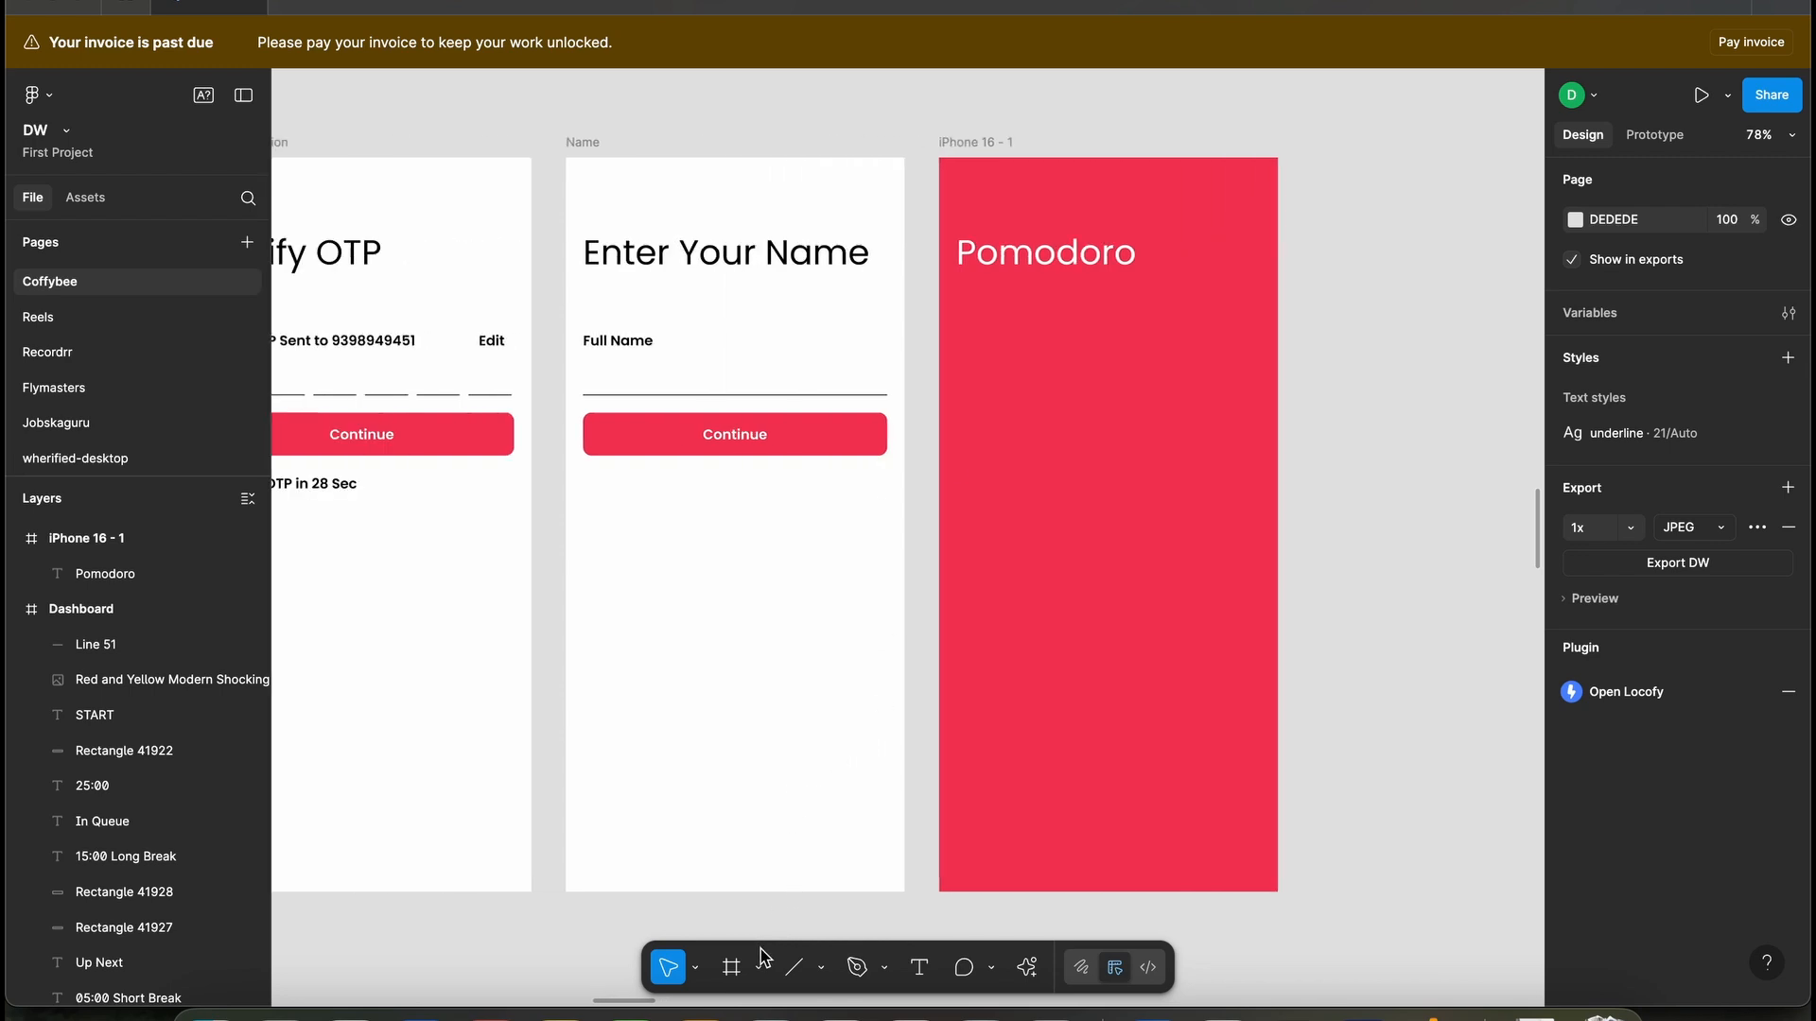
{"action": "left_click", "coordinate": [822, 967]}
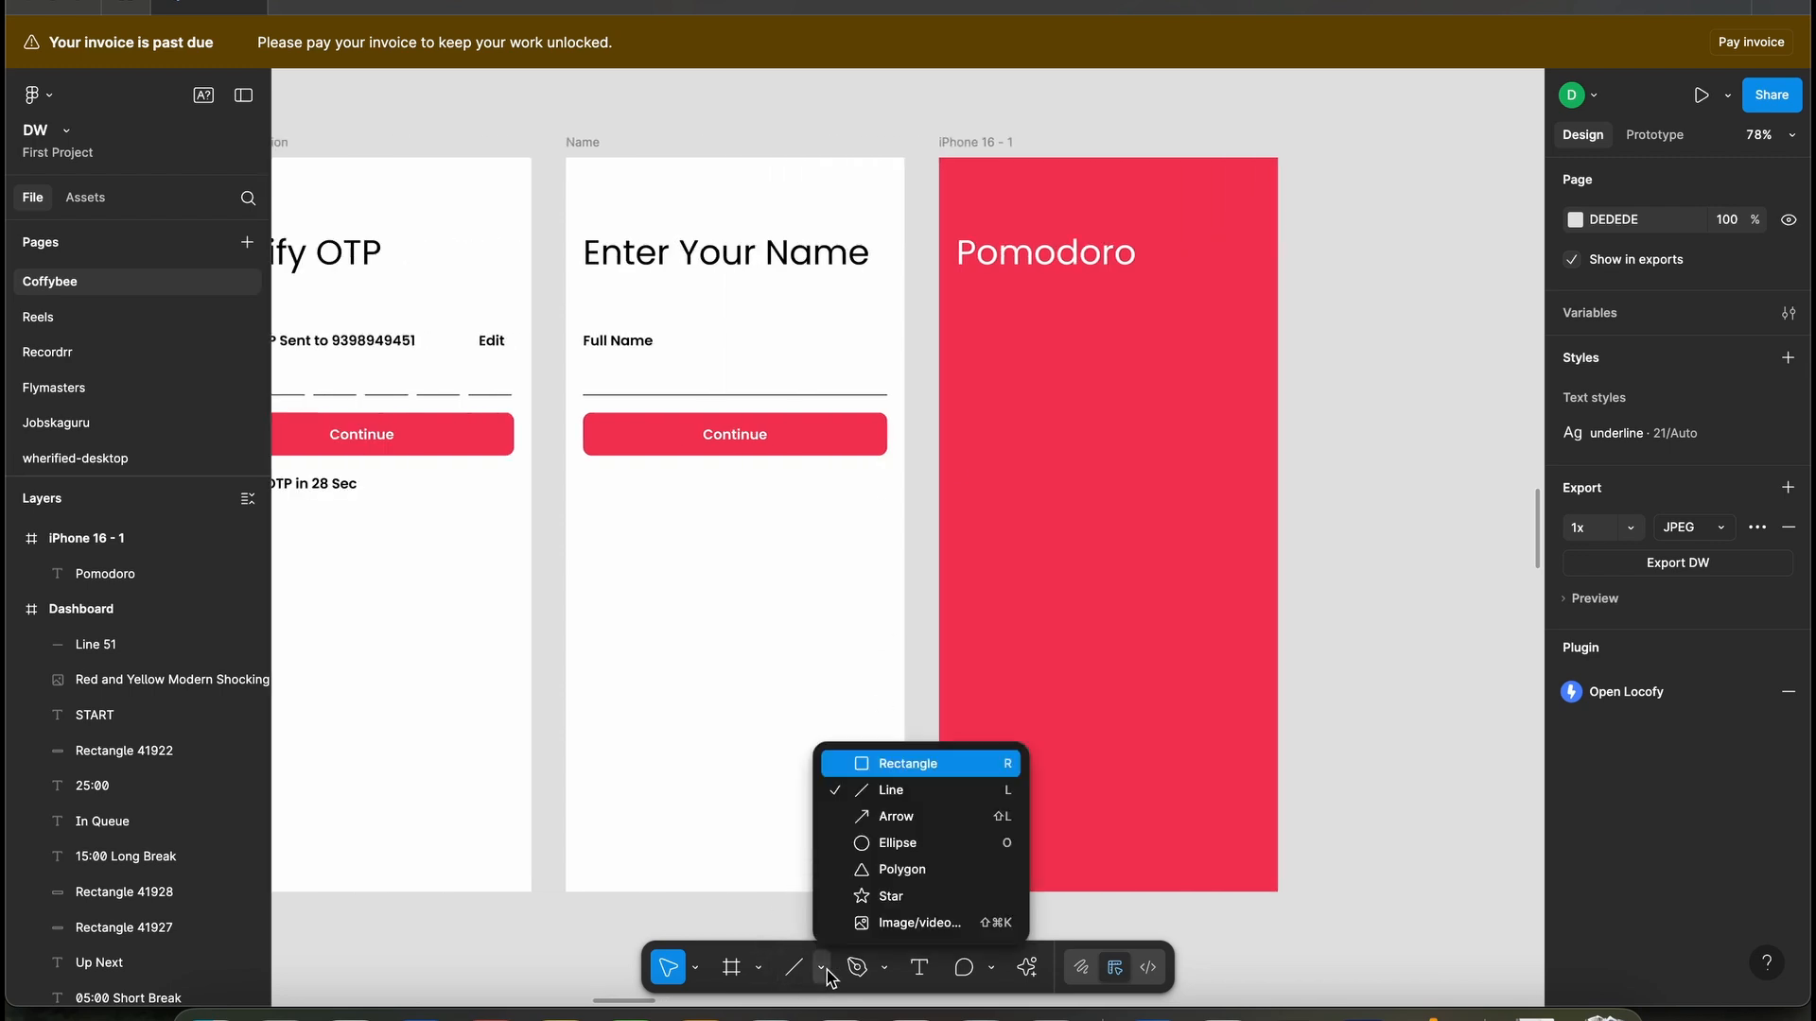
{"action": "left_click", "coordinate": [911, 762]}
{"action": "left_click", "coordinate": [974, 328]}
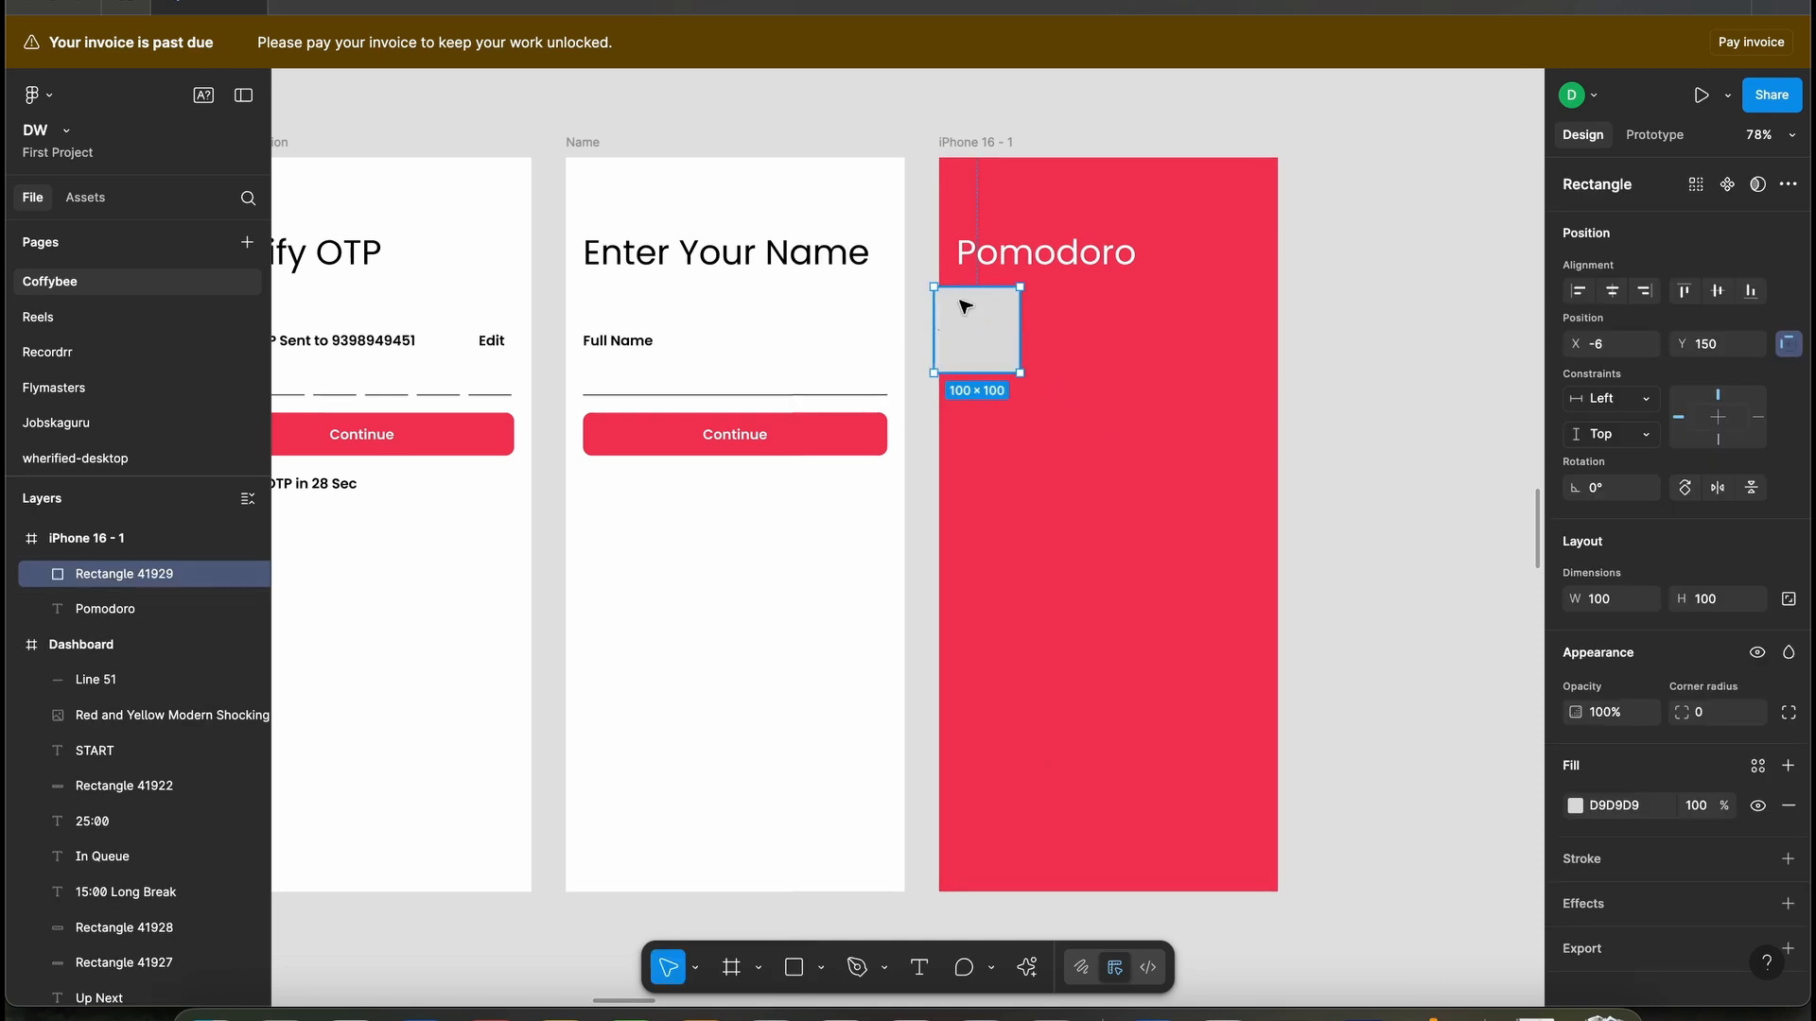
{"action": "left_click_drag", "start_coordinate": [976, 328], "coordinate": [1113, 427]}
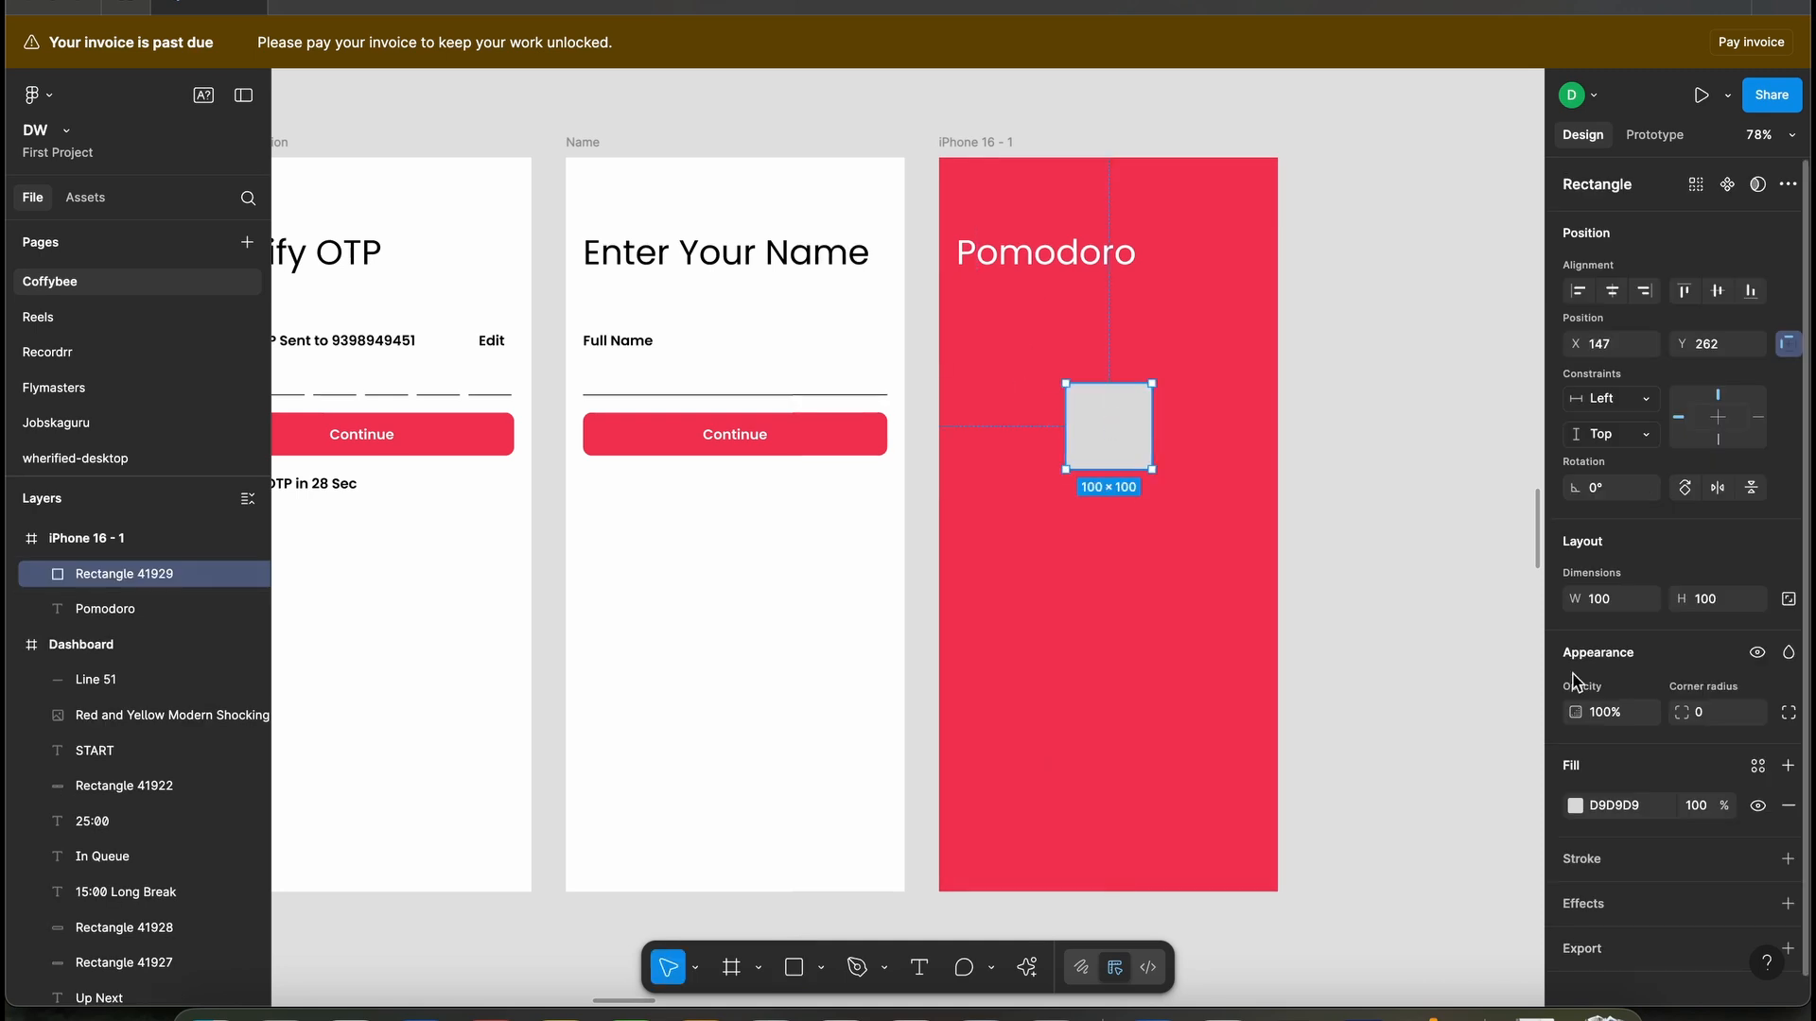
- Resize the rectangle to 353 wide (393-40) and 344 high, and move it to X 20, Y 250
{"action": "left_click", "coordinate": [1612, 600]}
{"action": "type", "text": "393-40"}
{"action": "key", "text": "Return"}
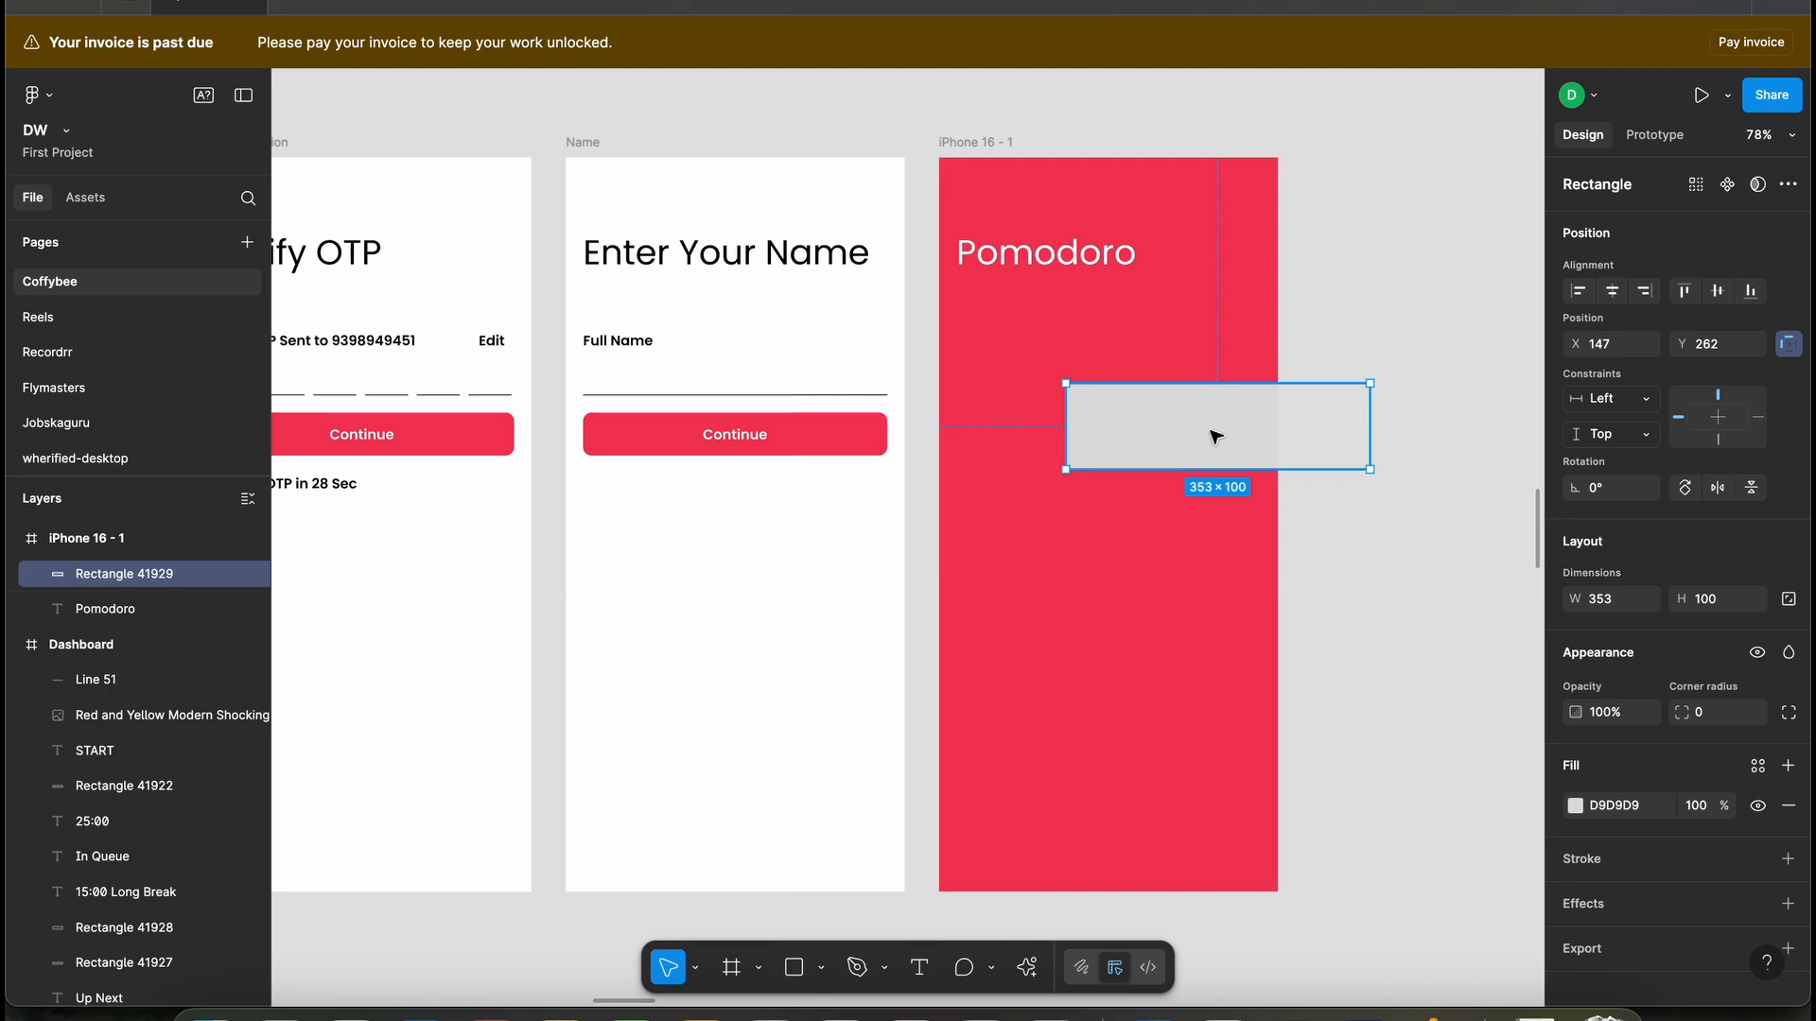
{"action": "left_click_drag", "start_coordinate": [1207, 430], "coordinate": [1104, 419]}
{"action": "left_click", "coordinate": [1719, 617]}
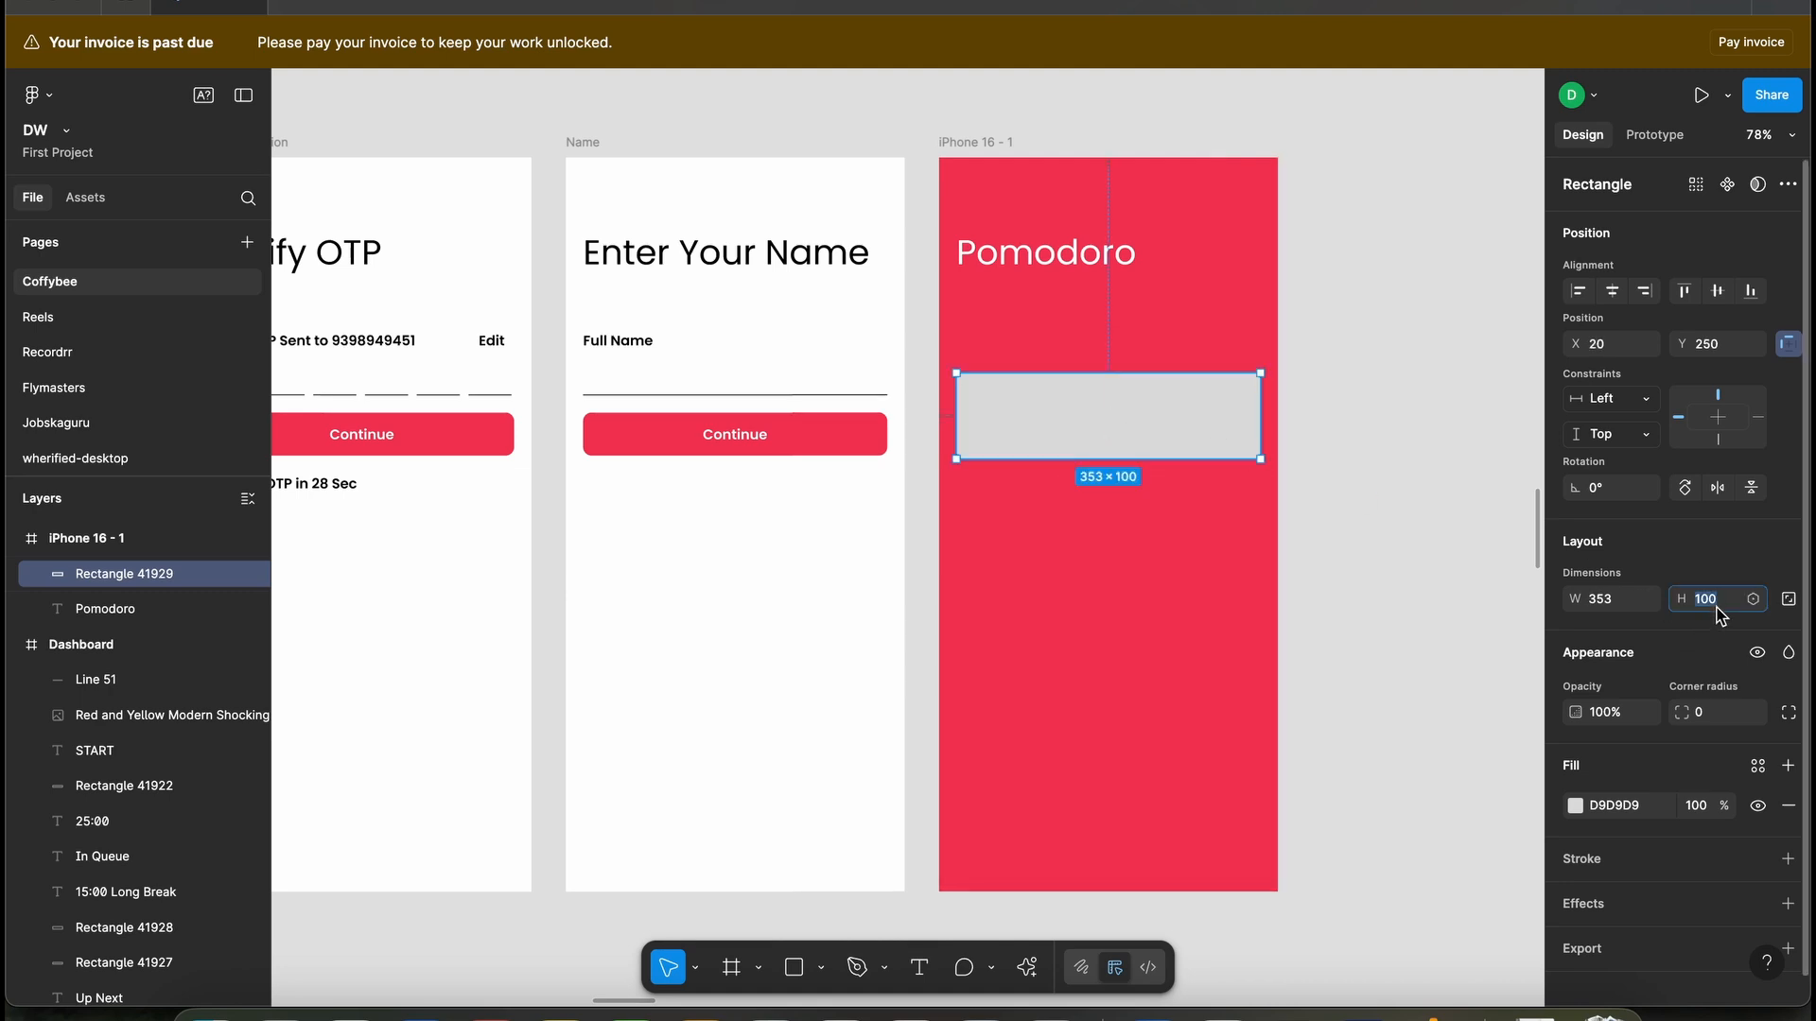
{"action": "type", "text": "344"}
{"action": "key", "text": "Return"}
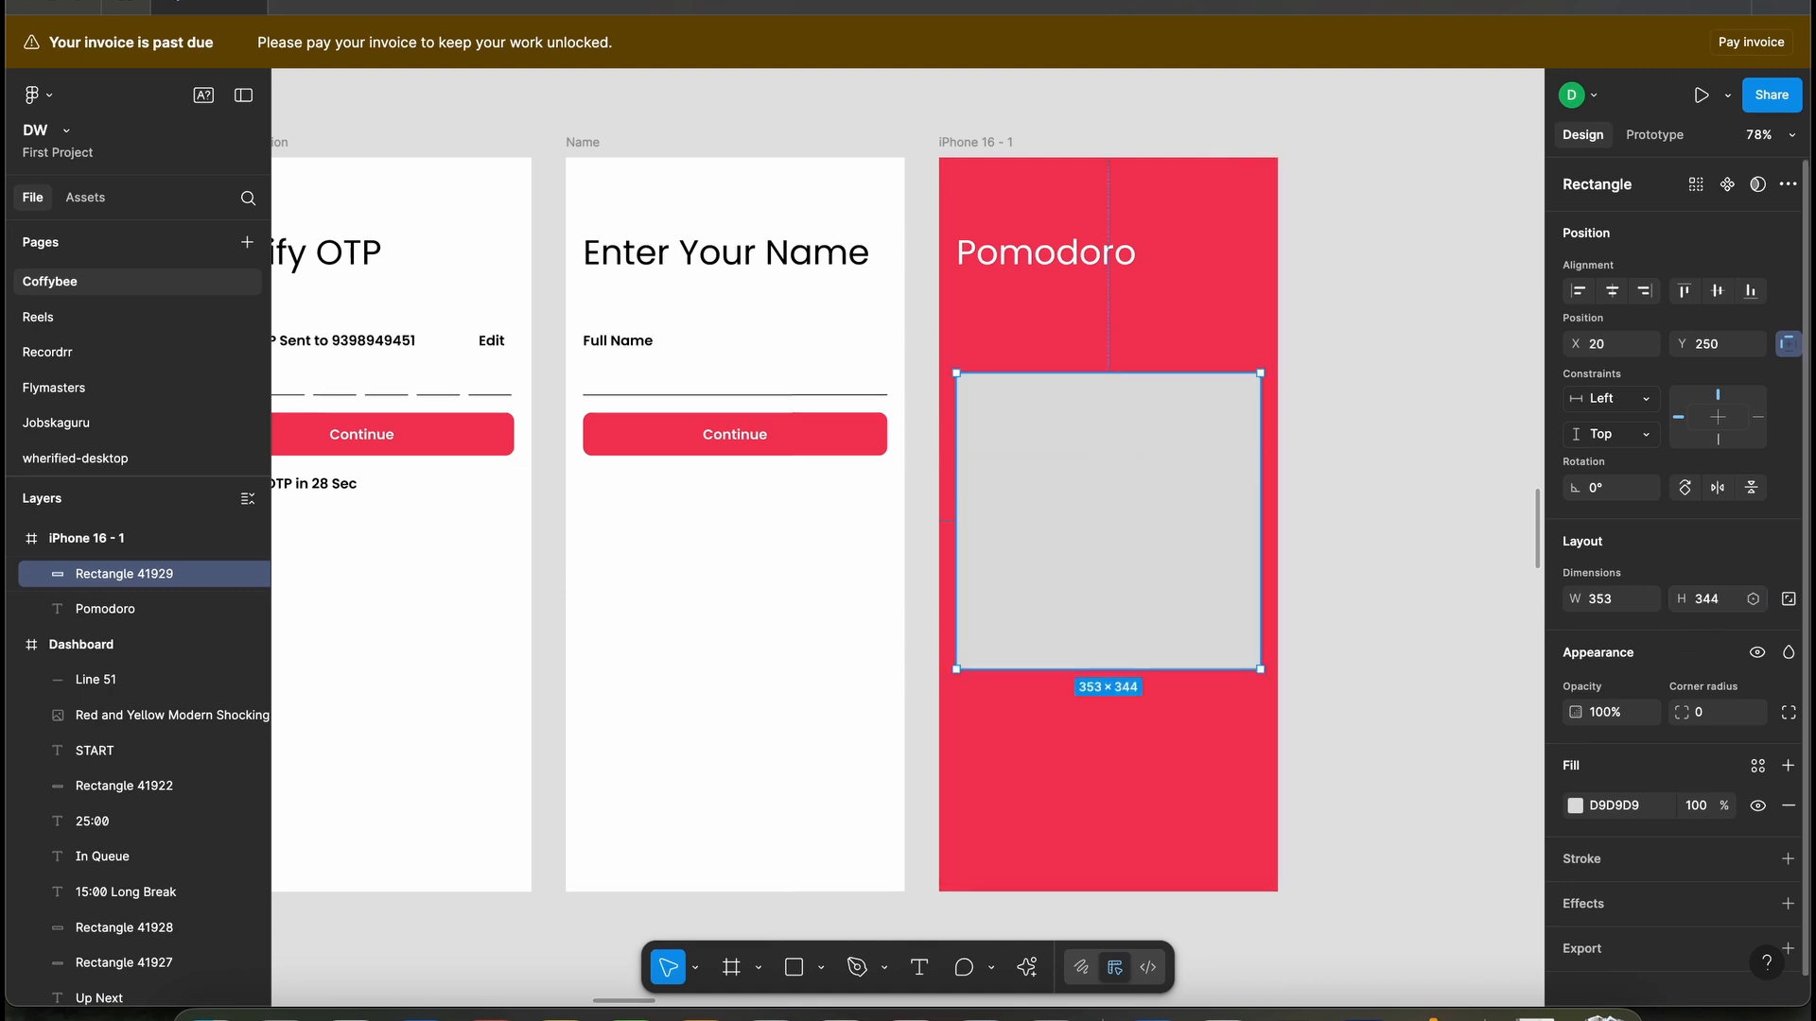
- Change the large rectangle's fill to white FFFFFF at 26% opacity
{"action": "left_click", "coordinate": [1575, 805]}
{"action": "left_click_drag", "start_coordinate": [1295, 533], "coordinate": [1292, 477]}
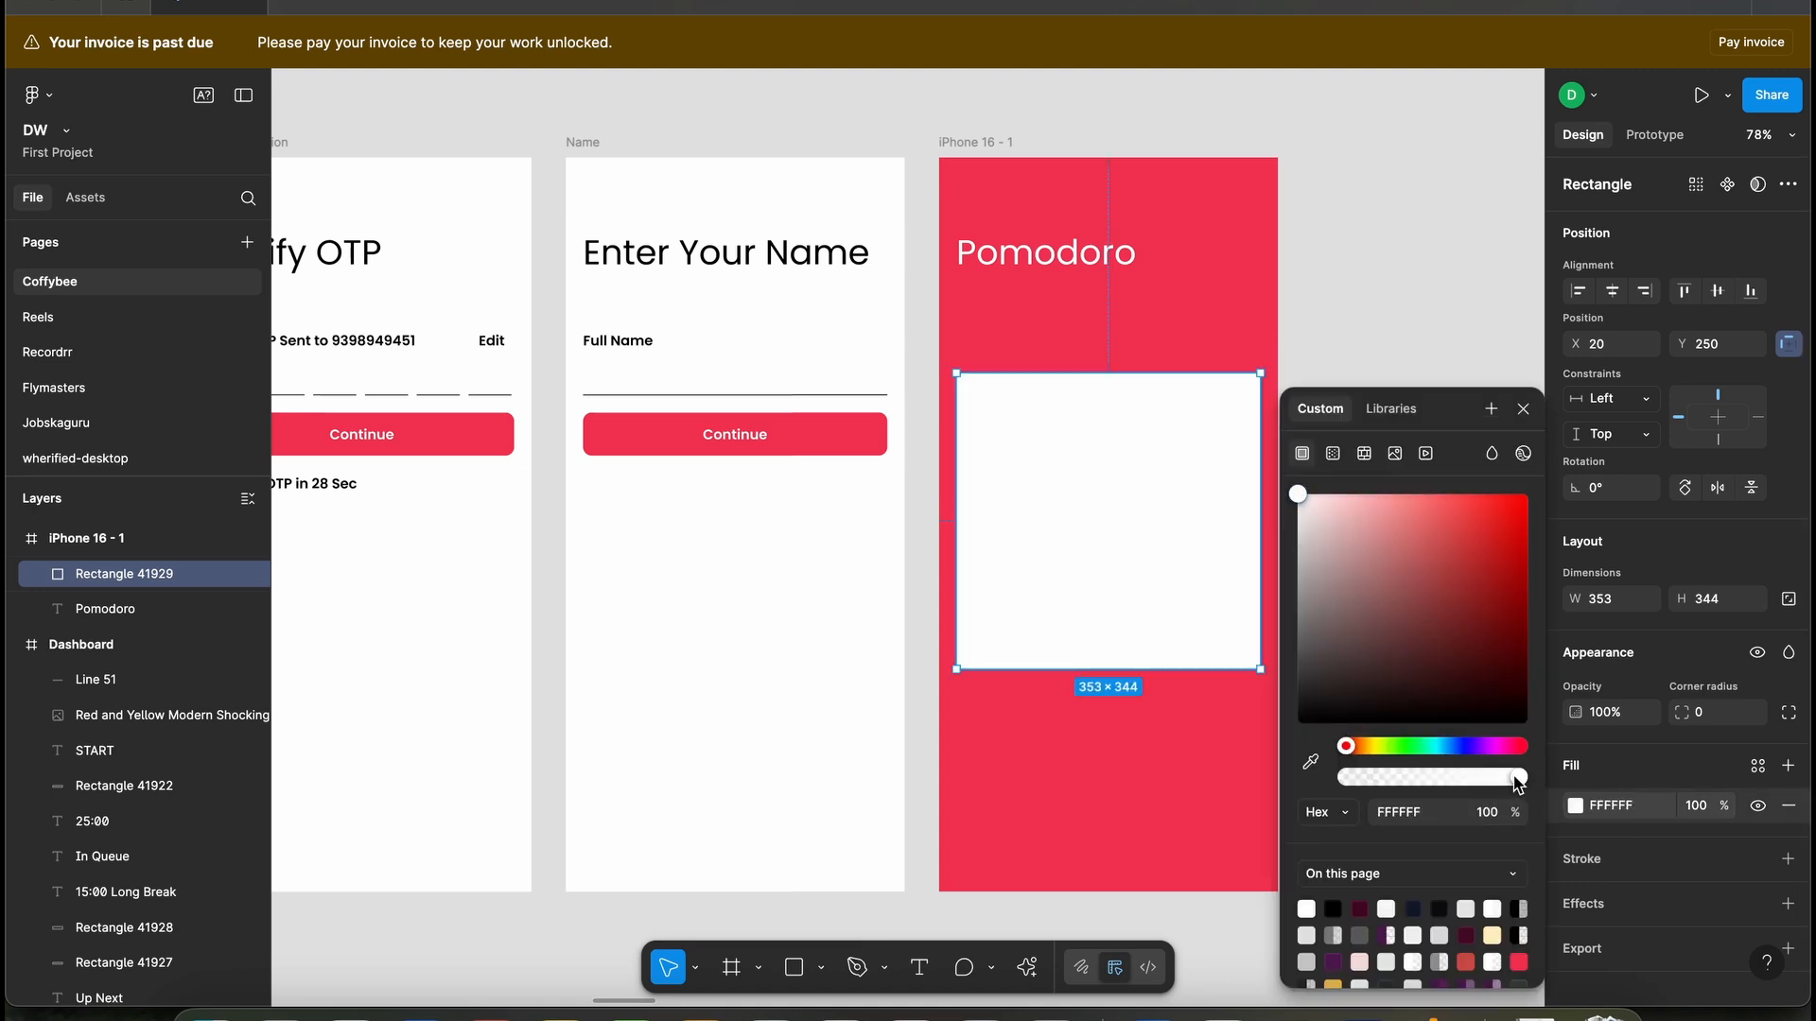
{"action": "left_click_drag", "start_coordinate": [1518, 777], "coordinate": [1400, 781]}
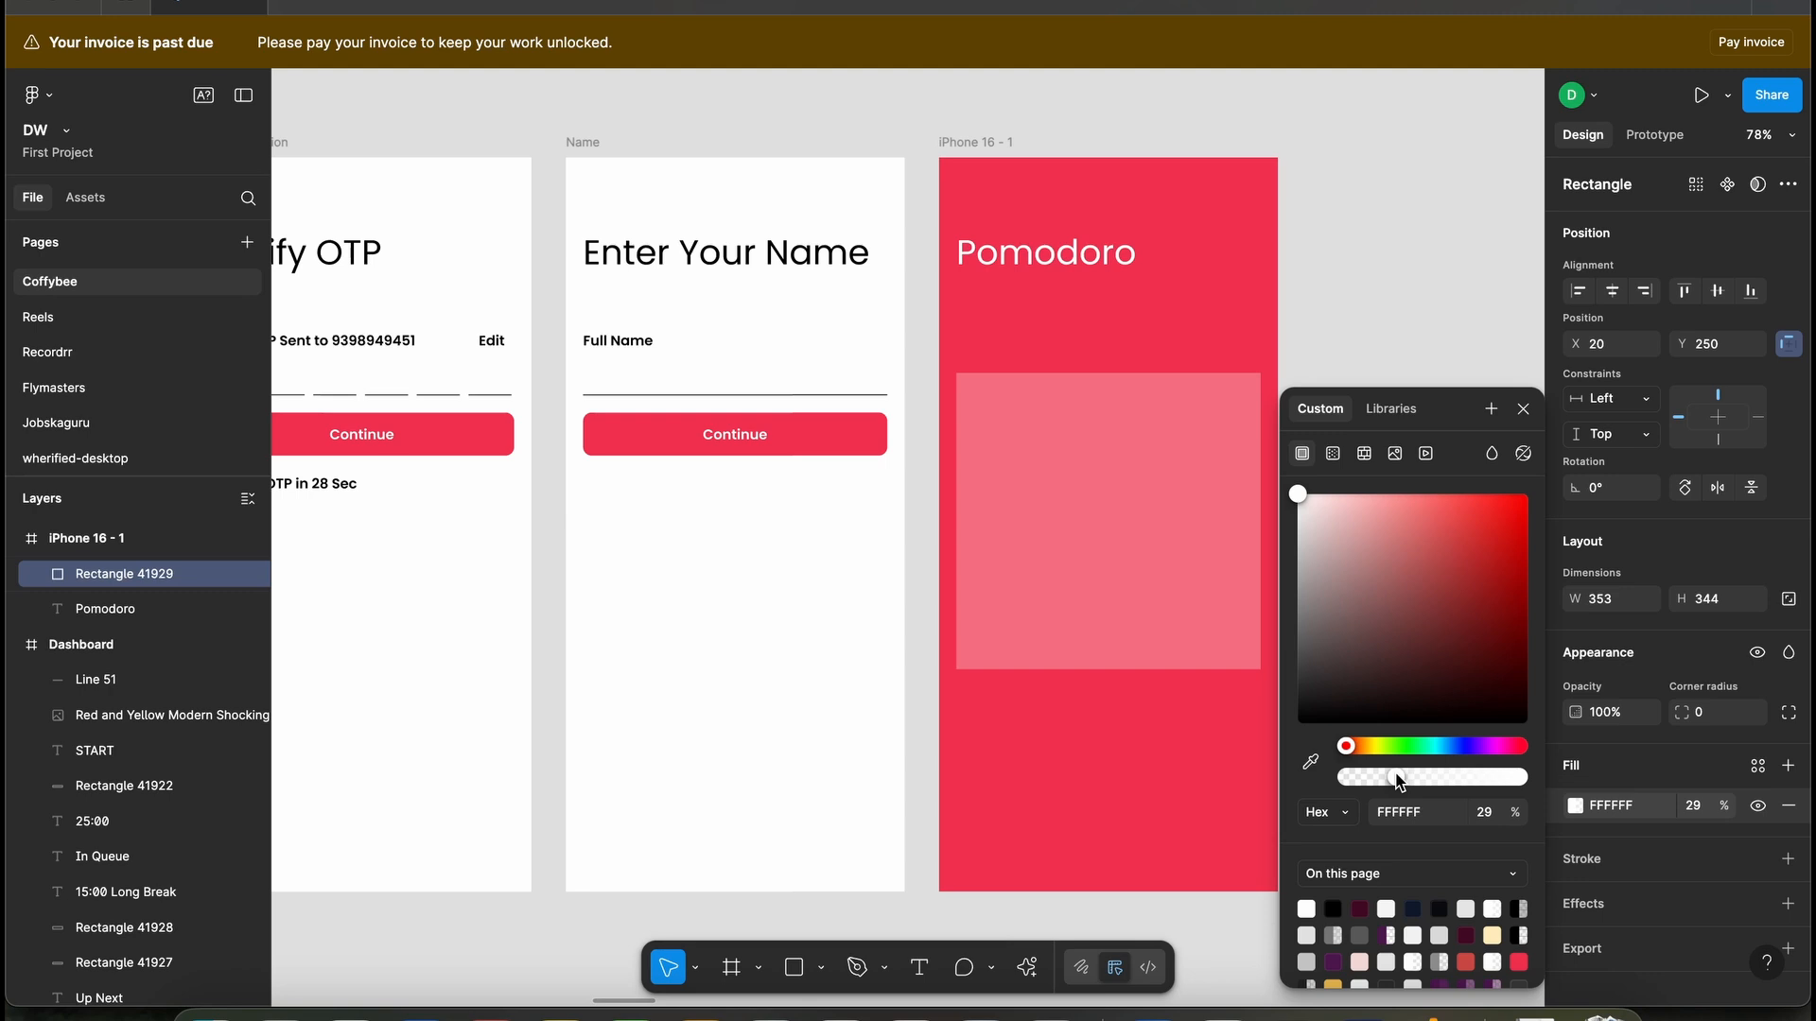
{"action": "left_click", "coordinate": [1491, 811]}
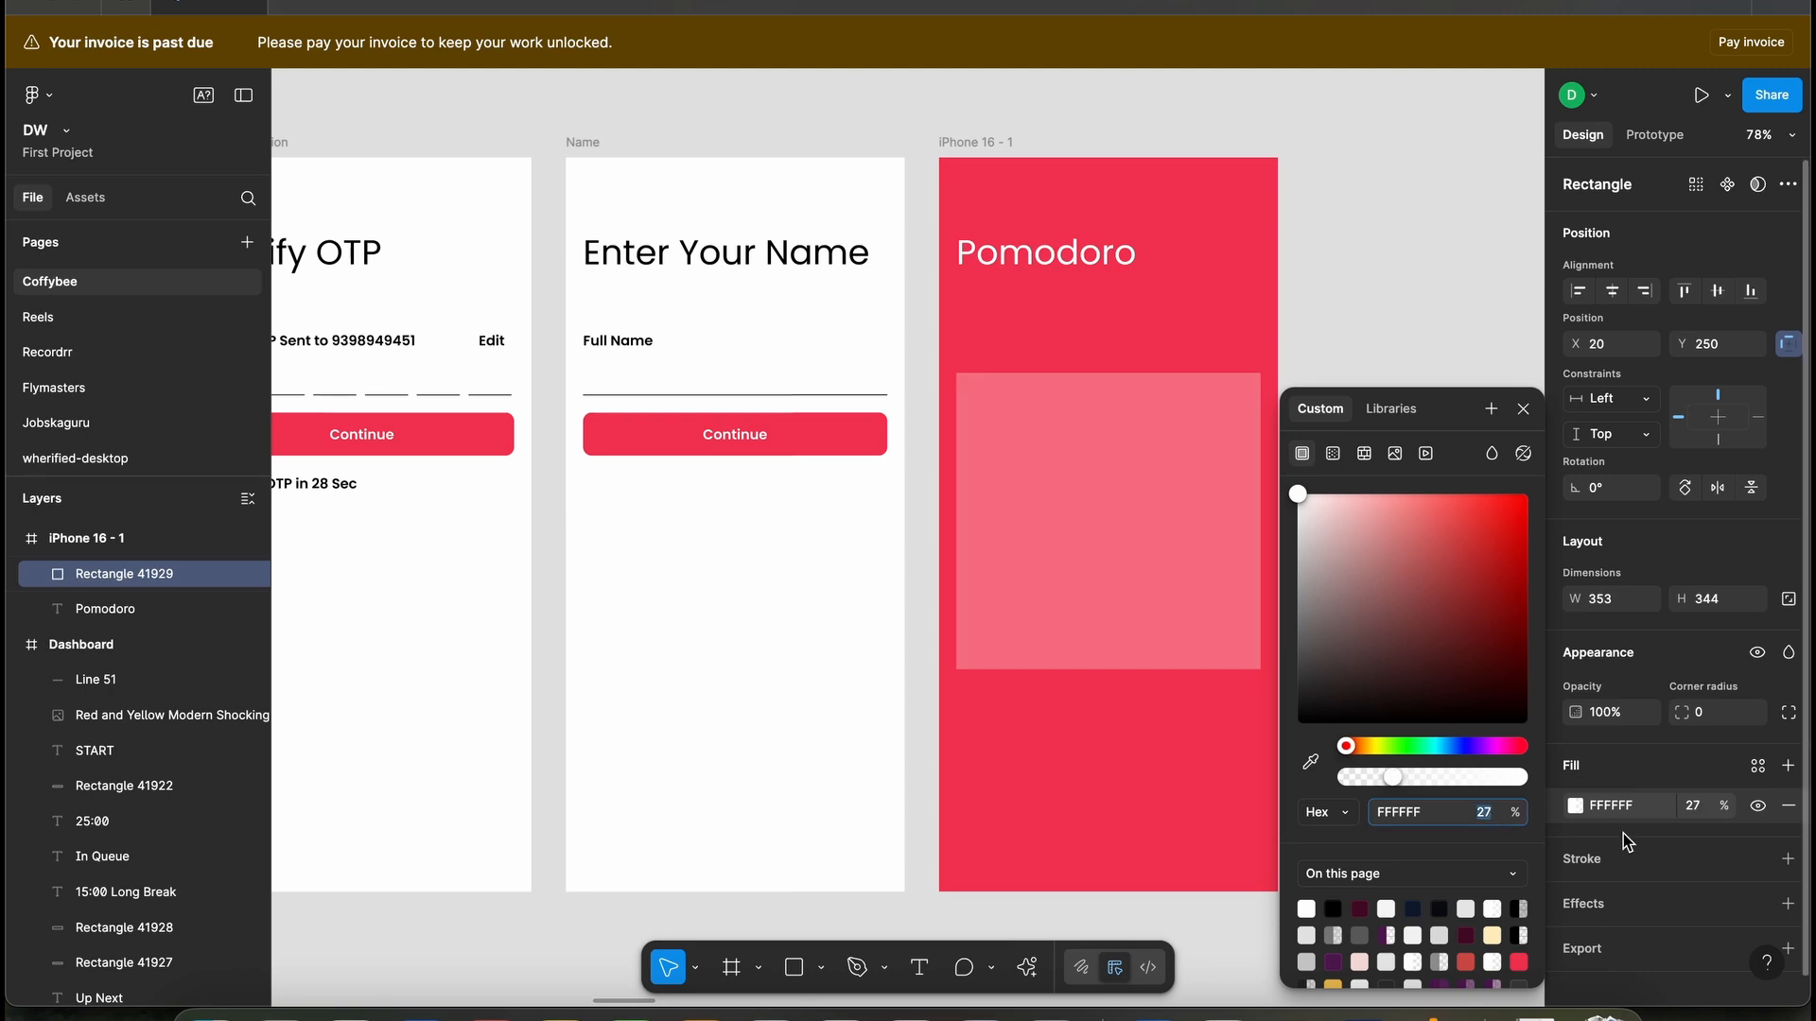
{"action": "type", "text": "26"}
{"action": "key", "text": "Return"}
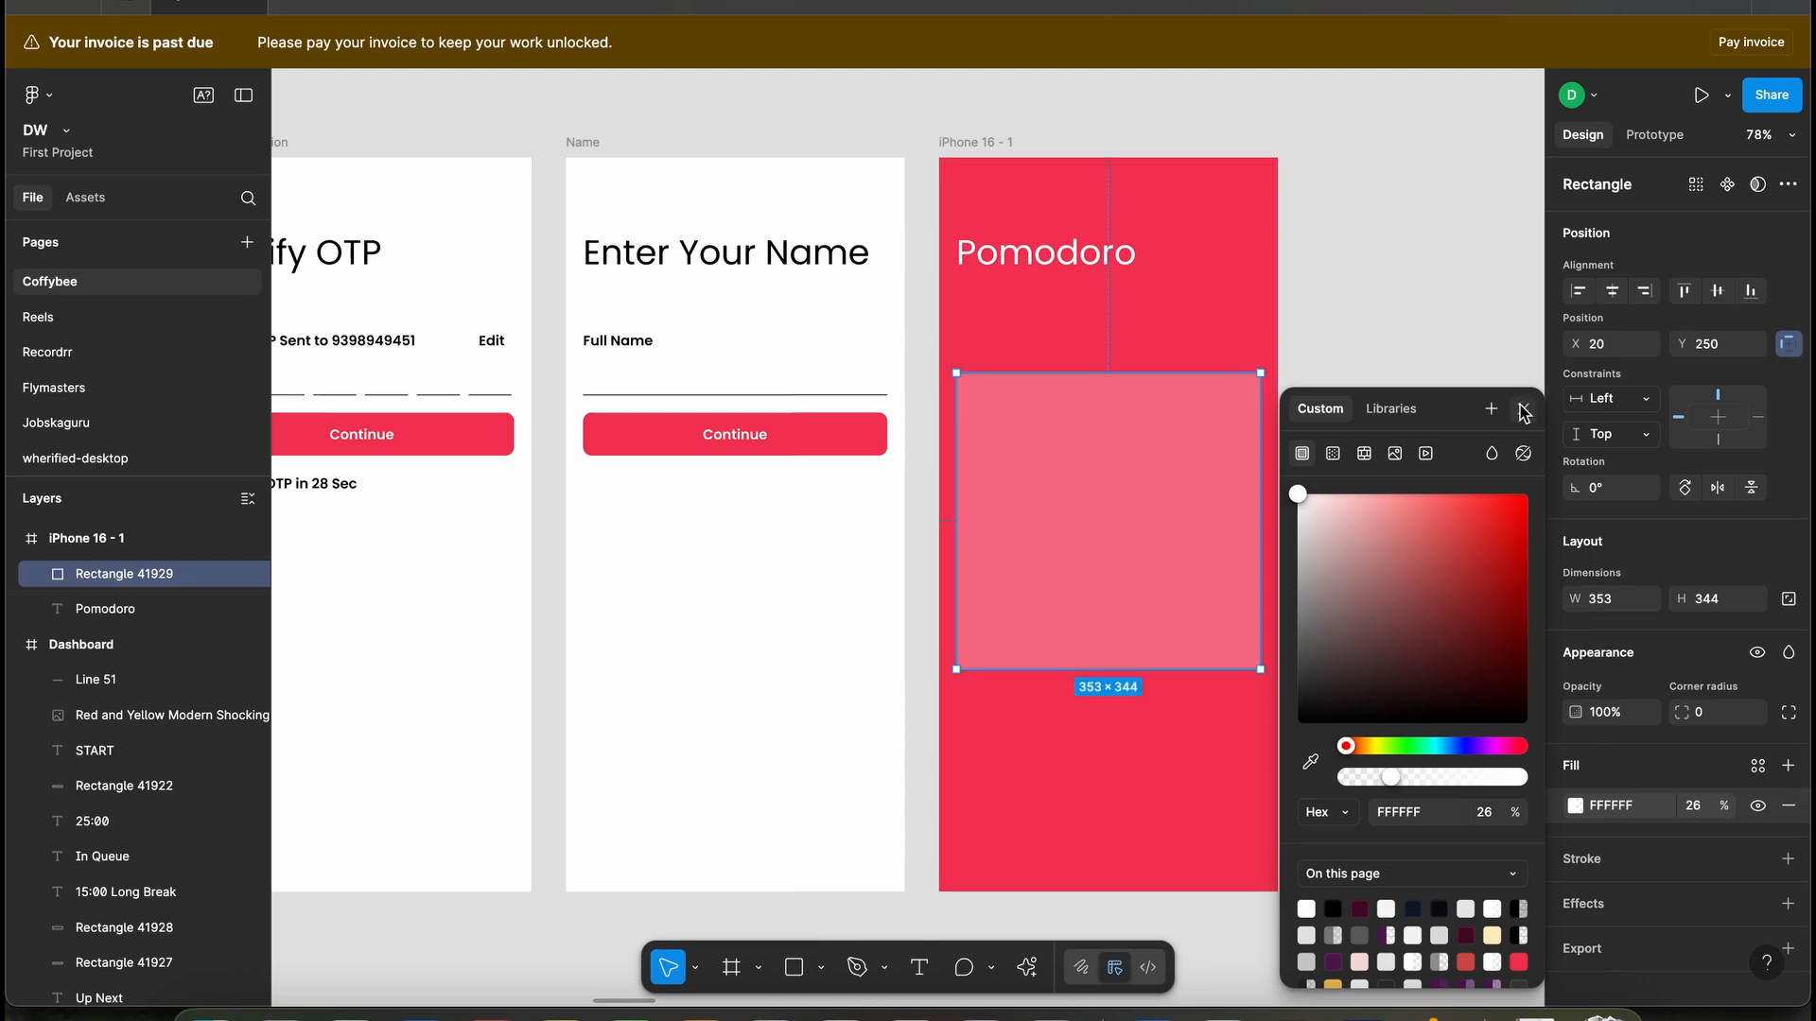
{"action": "left_click", "coordinate": [1521, 408]}
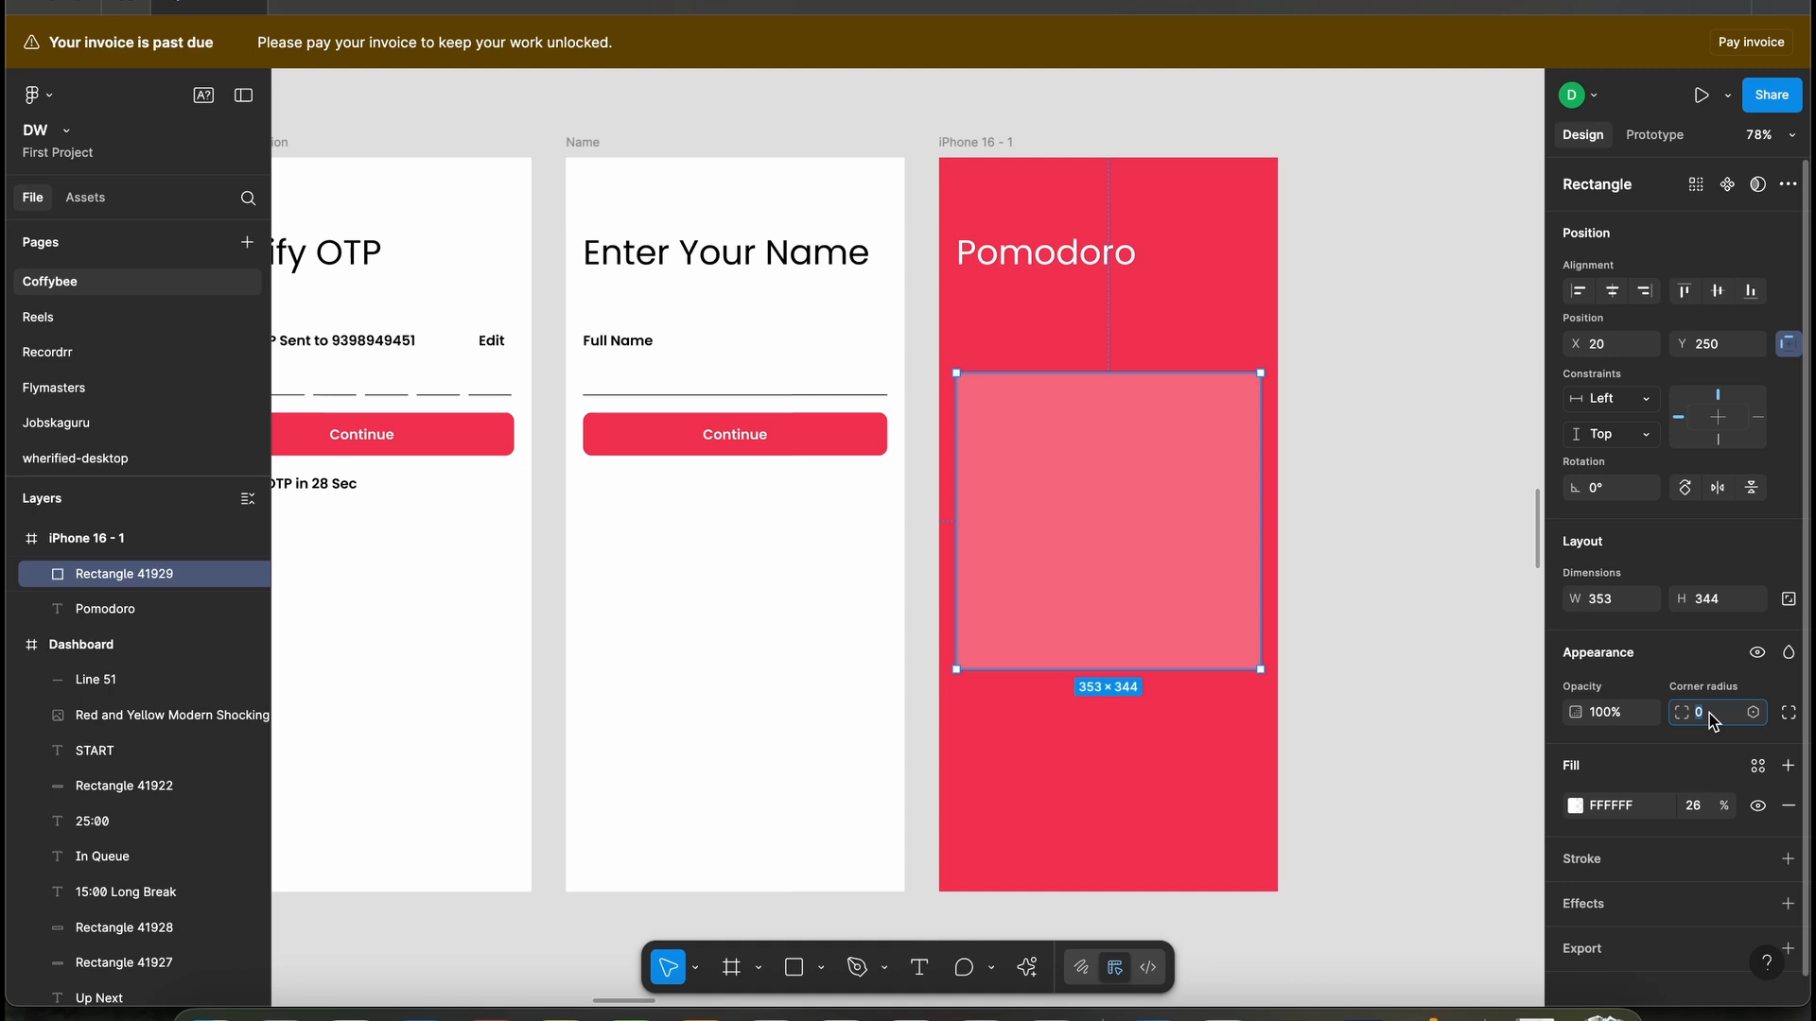
- Round the translucent rectangle's corners with a radius of 12
{"action": "type", "text": "12"}
{"action": "key", "text": "Return"}
{"action": "left_click", "coordinate": [1132, 778]}
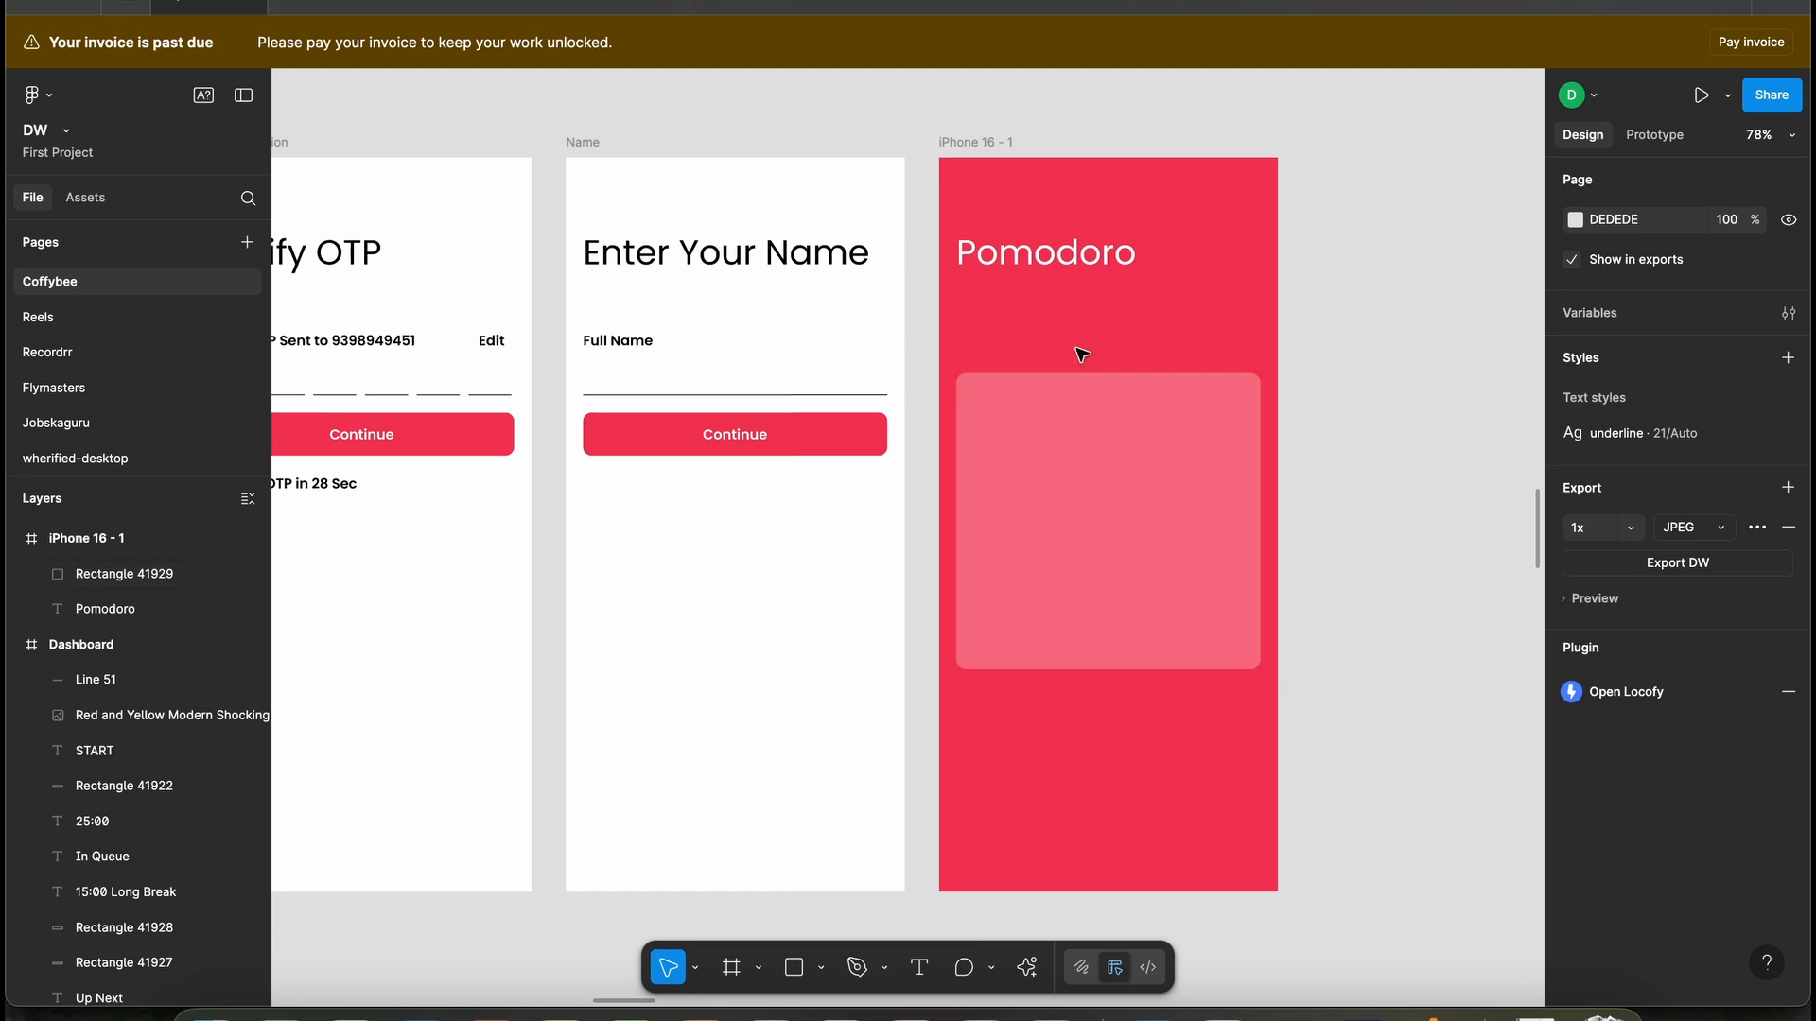
- Set the vertical spacing between the Pomodoro title and the translucent rectangle to 60
{"action": "left_click", "coordinate": [1061, 268]}
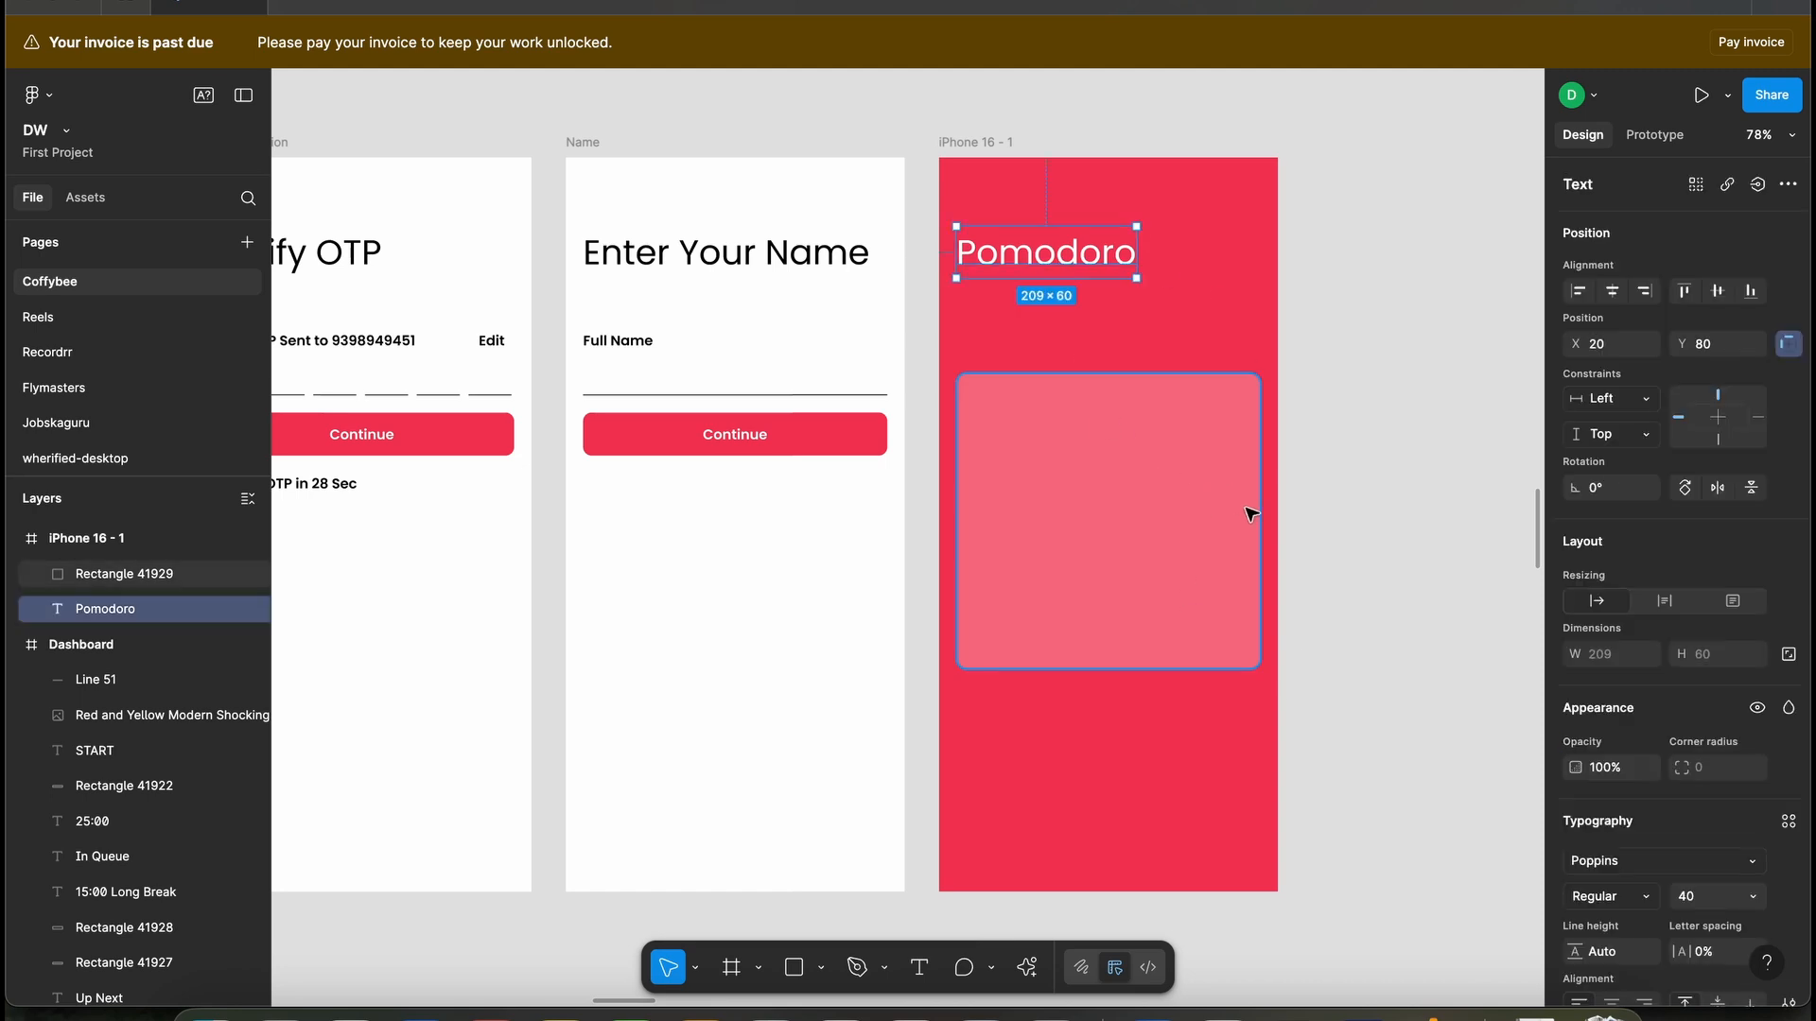
{"action": "left_click", "coordinate": [1125, 530], "text": "shift"}
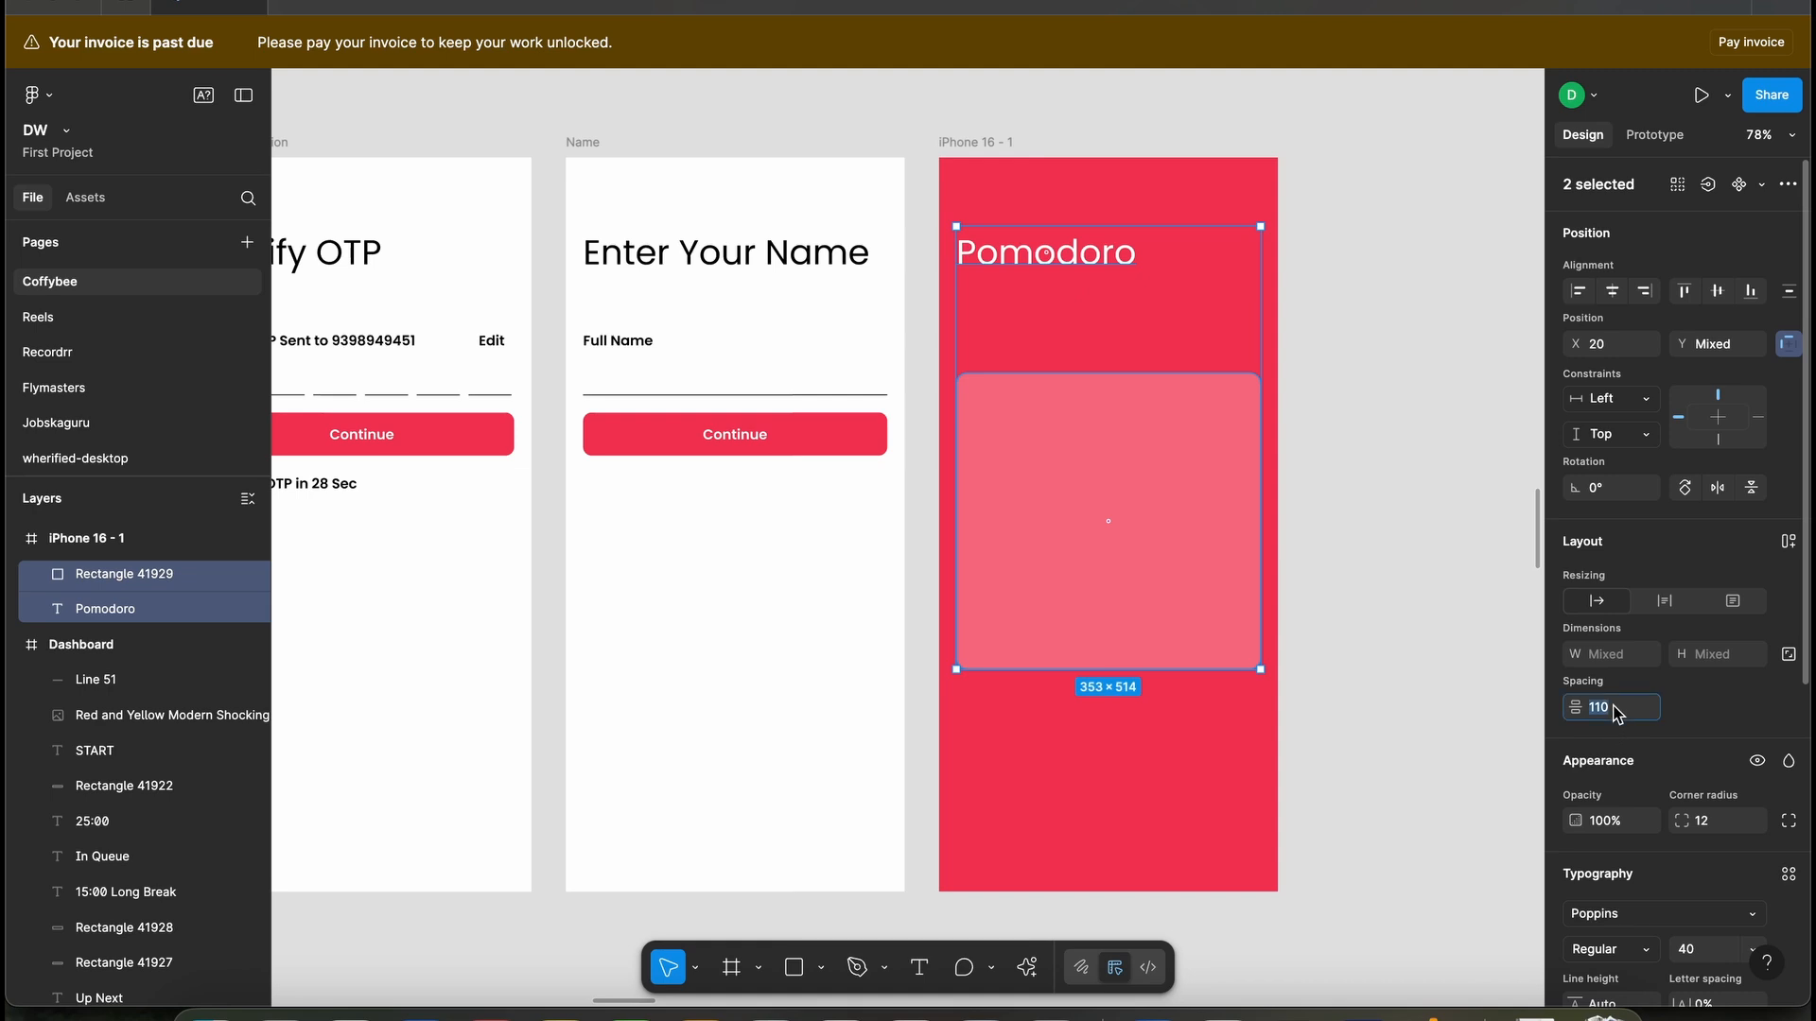
{"action": "type", "text": "60"}
{"action": "key", "text": "Return"}
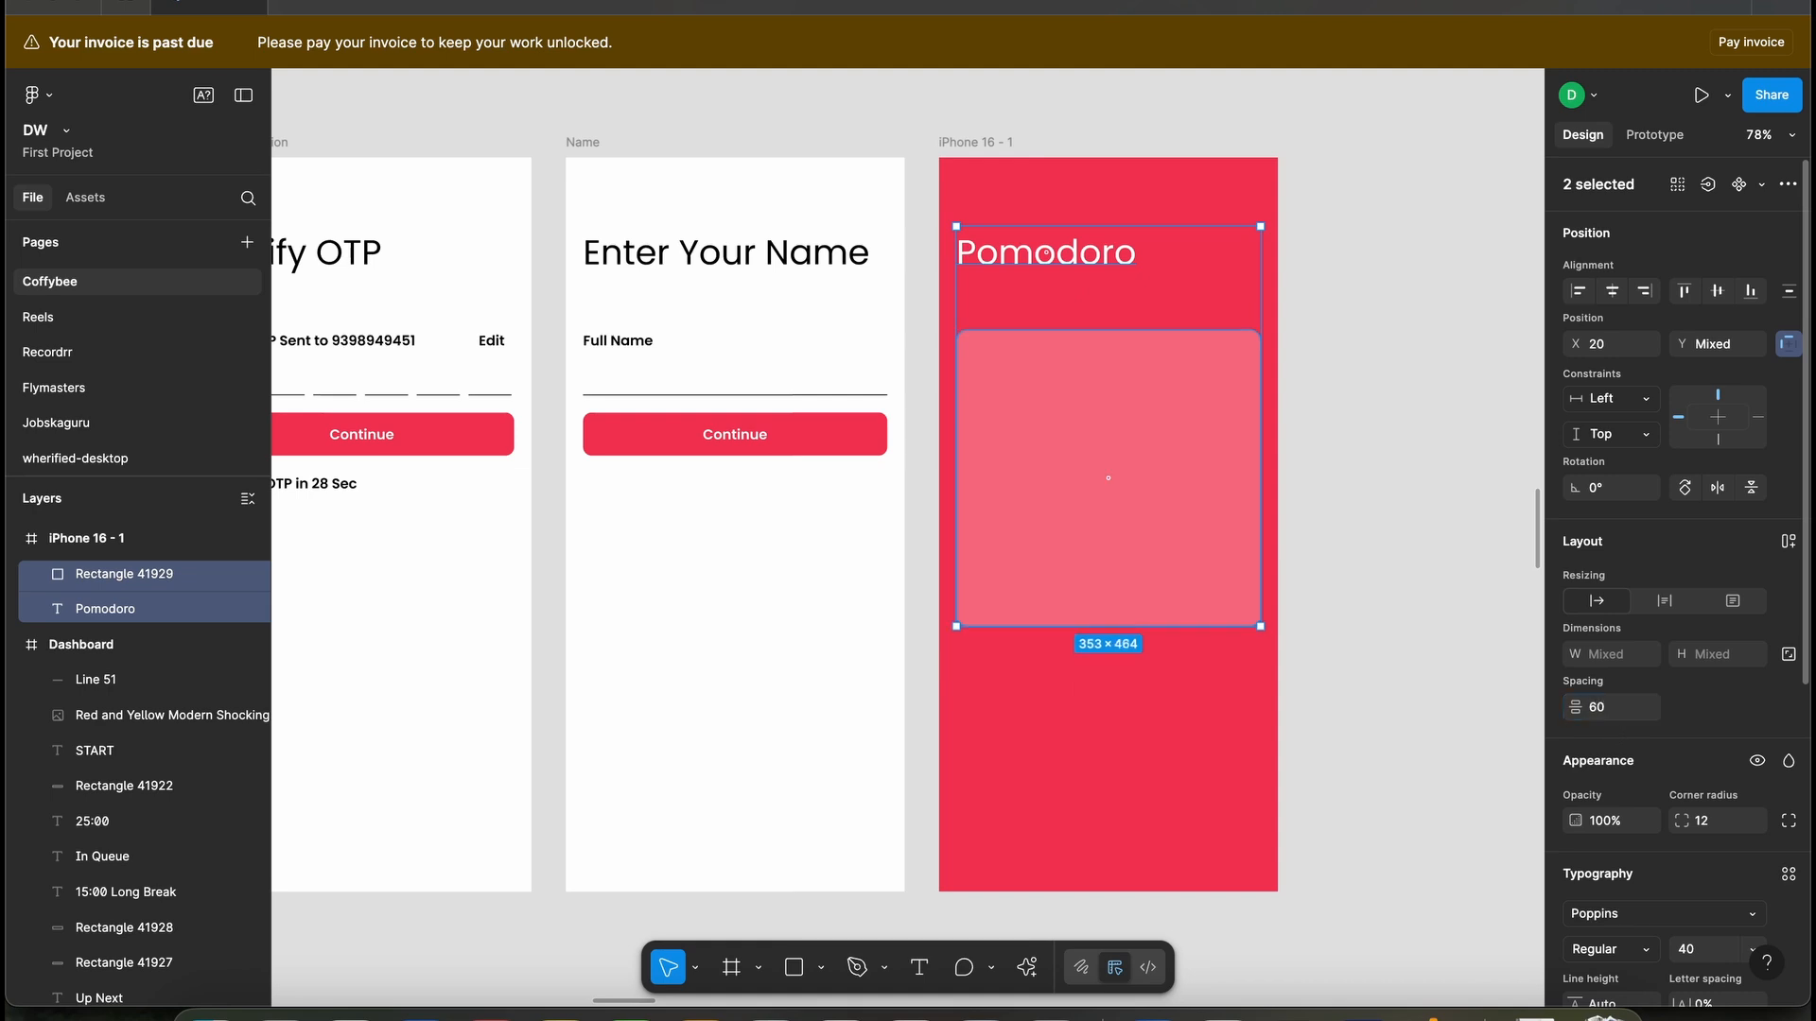
{"action": "left_click", "coordinate": [1218, 773]}
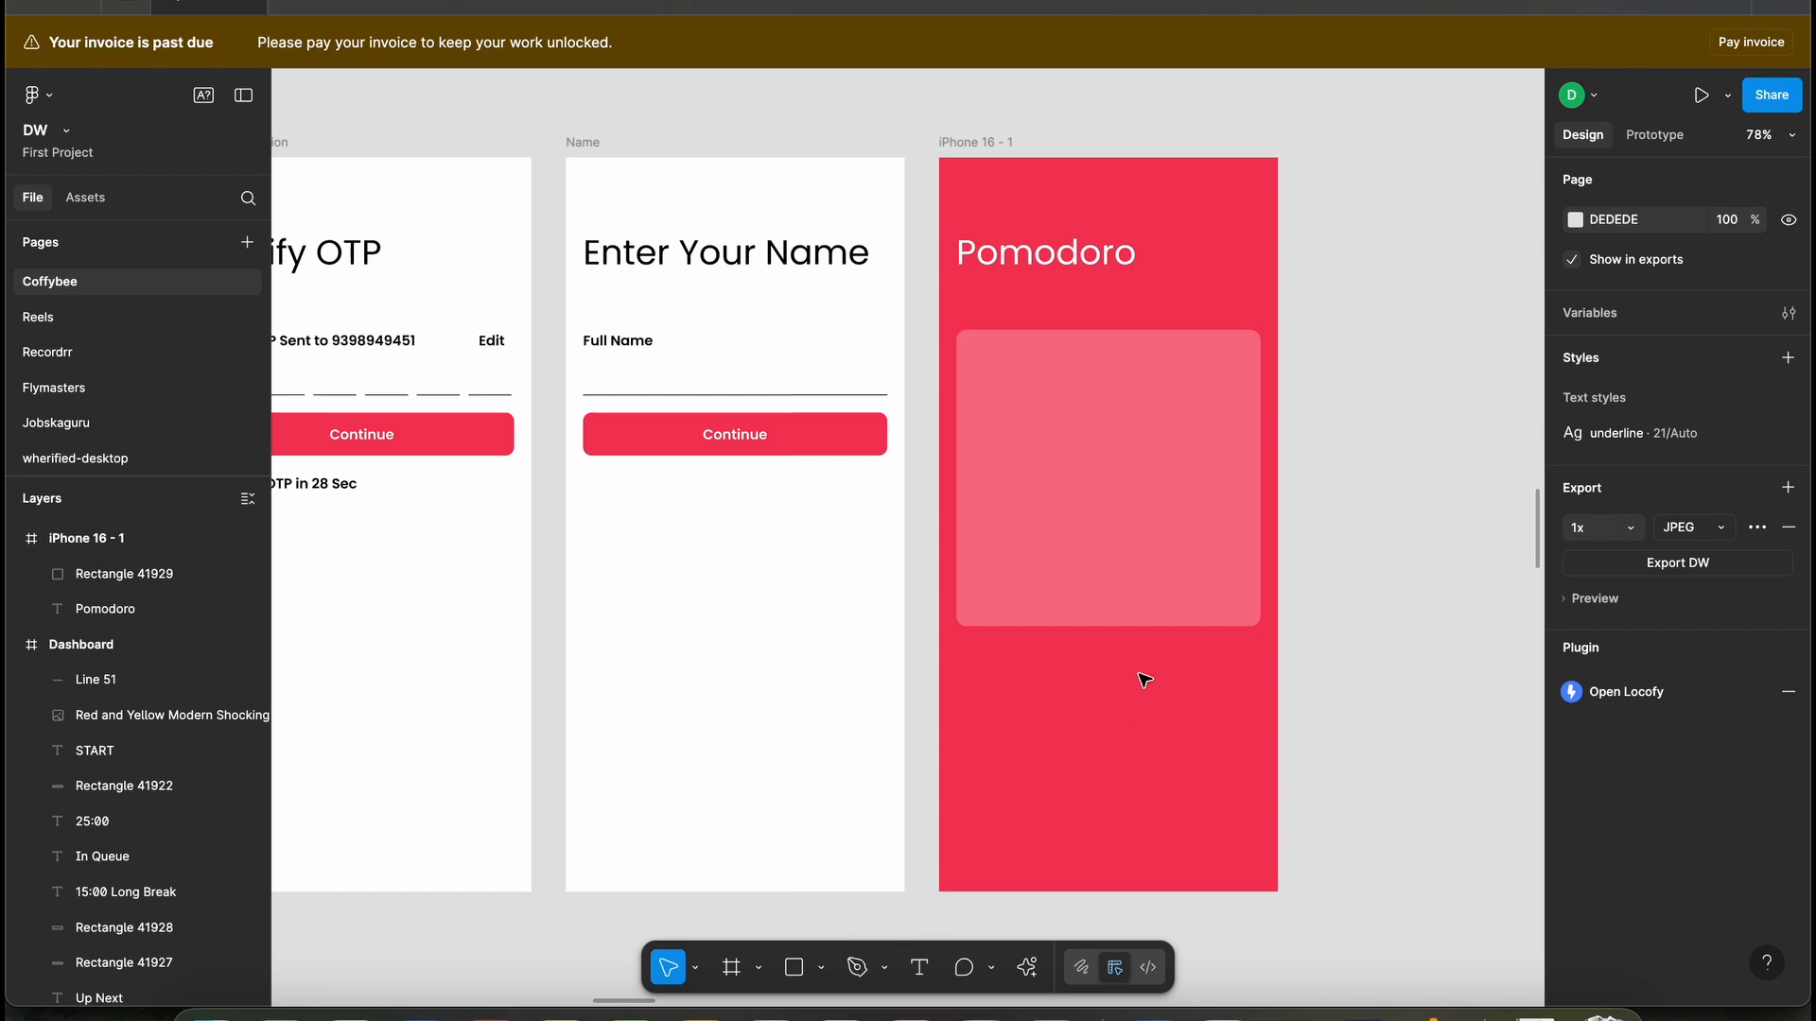
- Place a second 100 × 100 rectangle in the upper part of the translucent panel, at about X 88, Y 238
{"action": "scroll", "coordinate": [1149, 490], "scroll_direction": "up", "scroll_amount": 5}
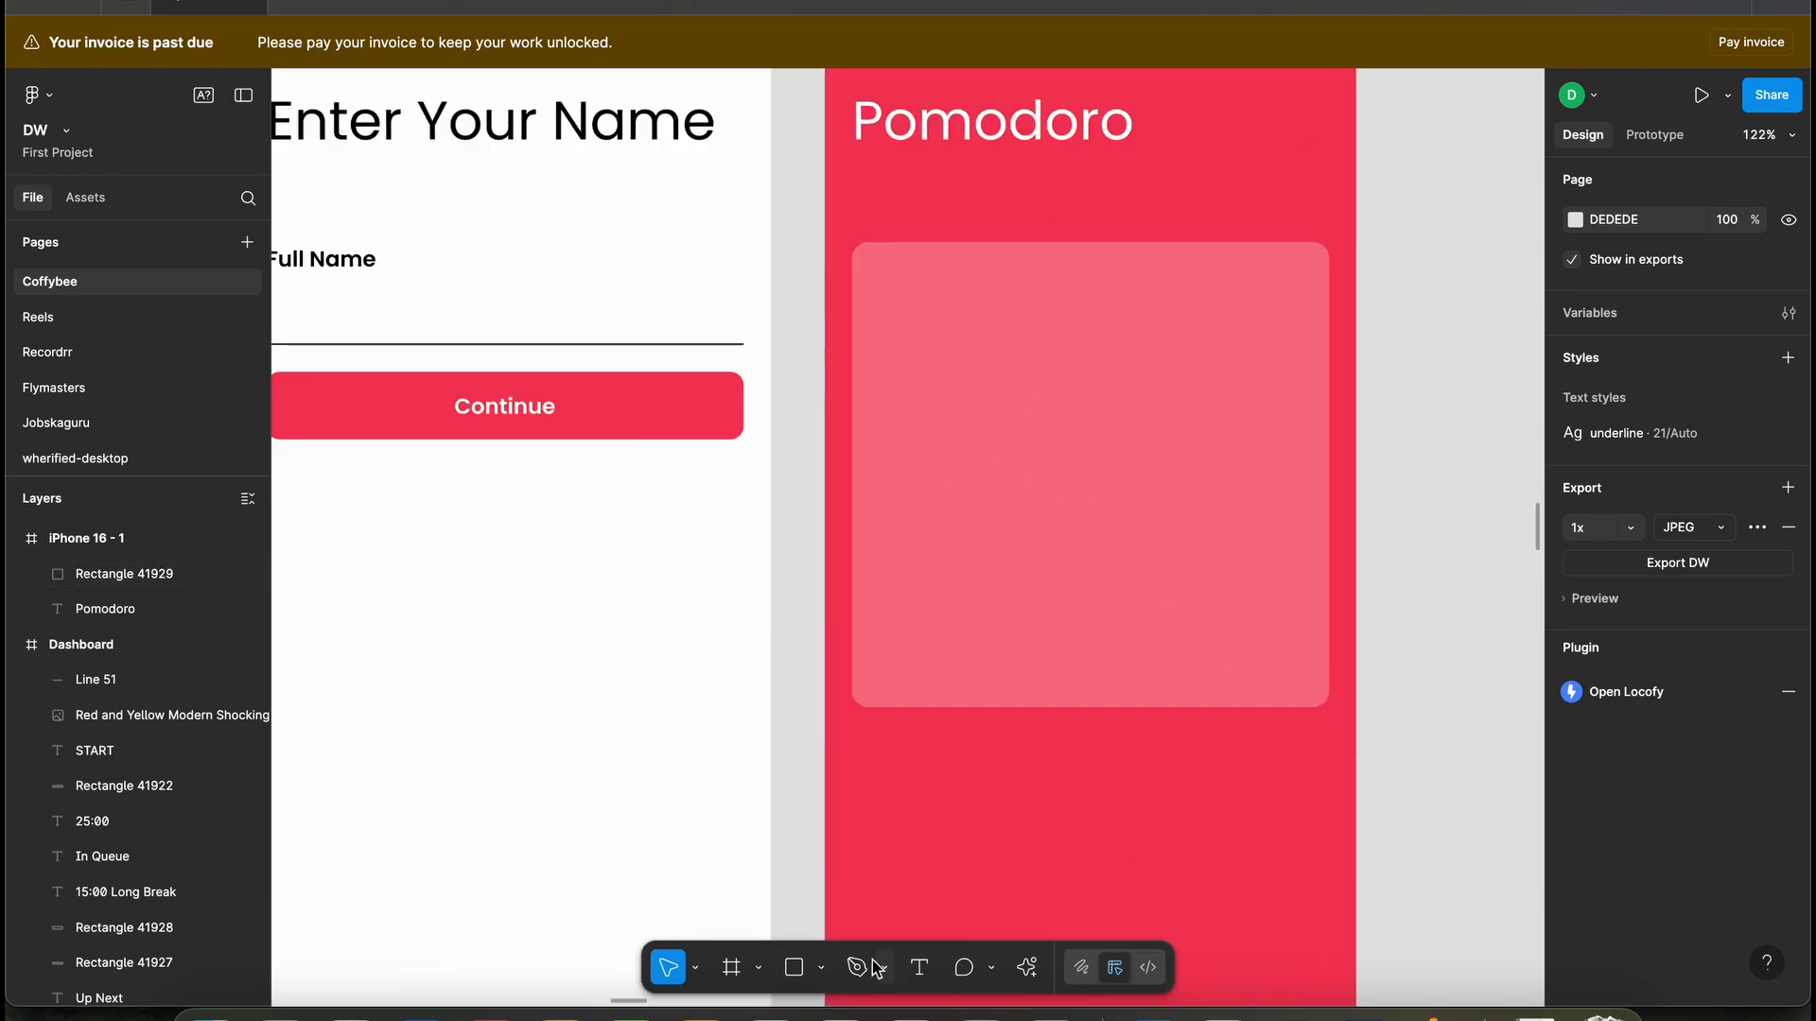
{"action": "left_click", "coordinate": [800, 972]}
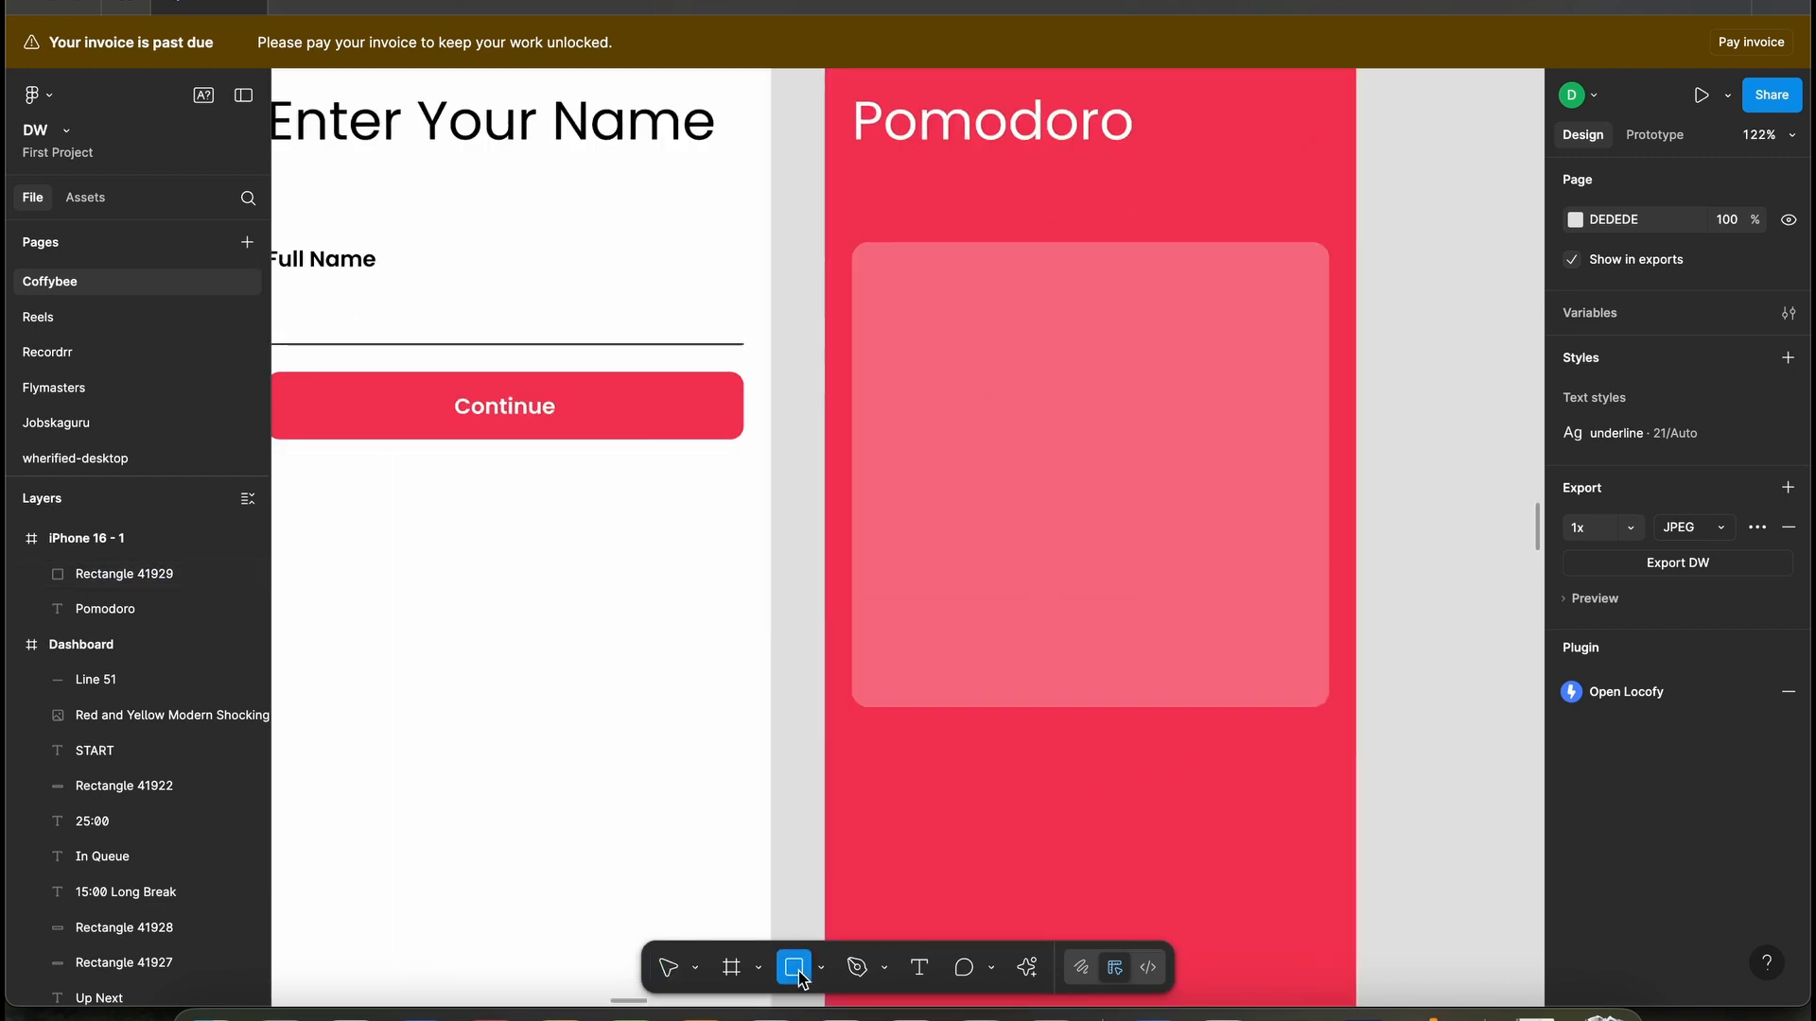
{"action": "left_click", "coordinate": [903, 301]}
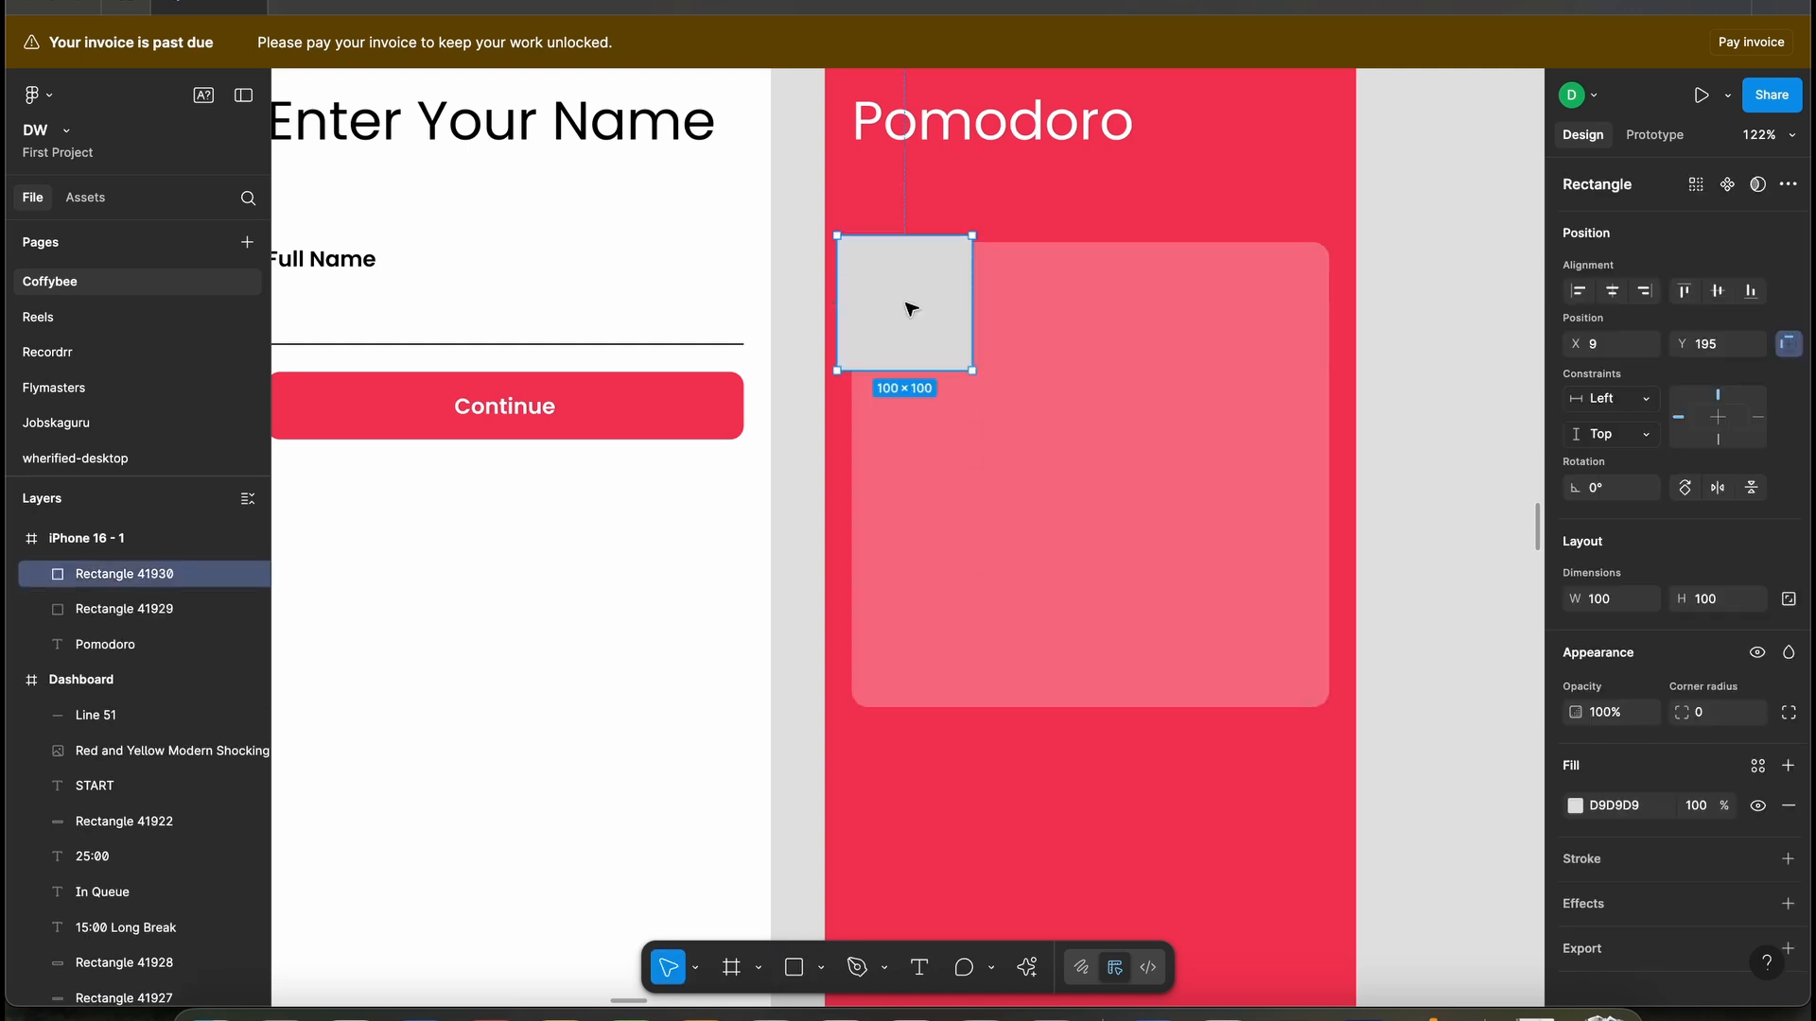
{"action": "left_click_drag", "start_coordinate": [887, 283], "coordinate": [993, 344]}
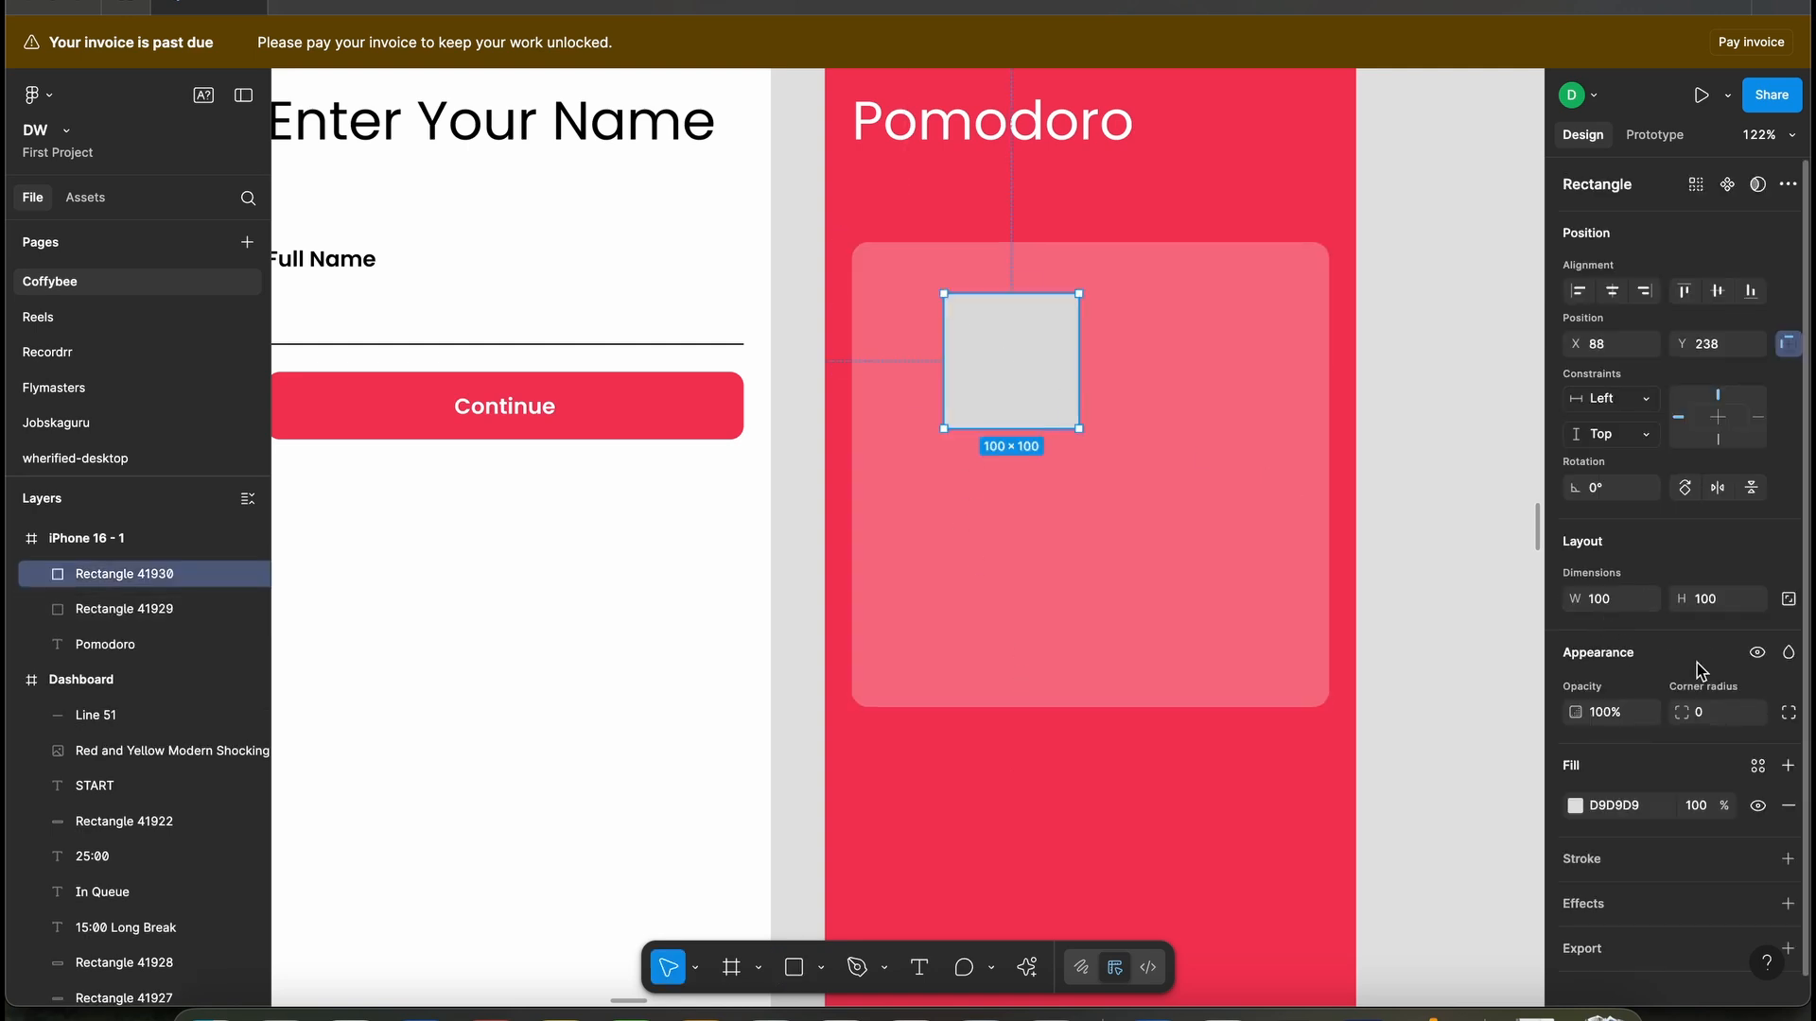
- Set the small grey rectangle's height to 48 and move it near the card's upper-left corner, at about X 49, Y 227
{"action": "left_click", "coordinate": [1720, 601]}
{"action": "type", "text": "48"}
{"action": "key", "text": "Return"}
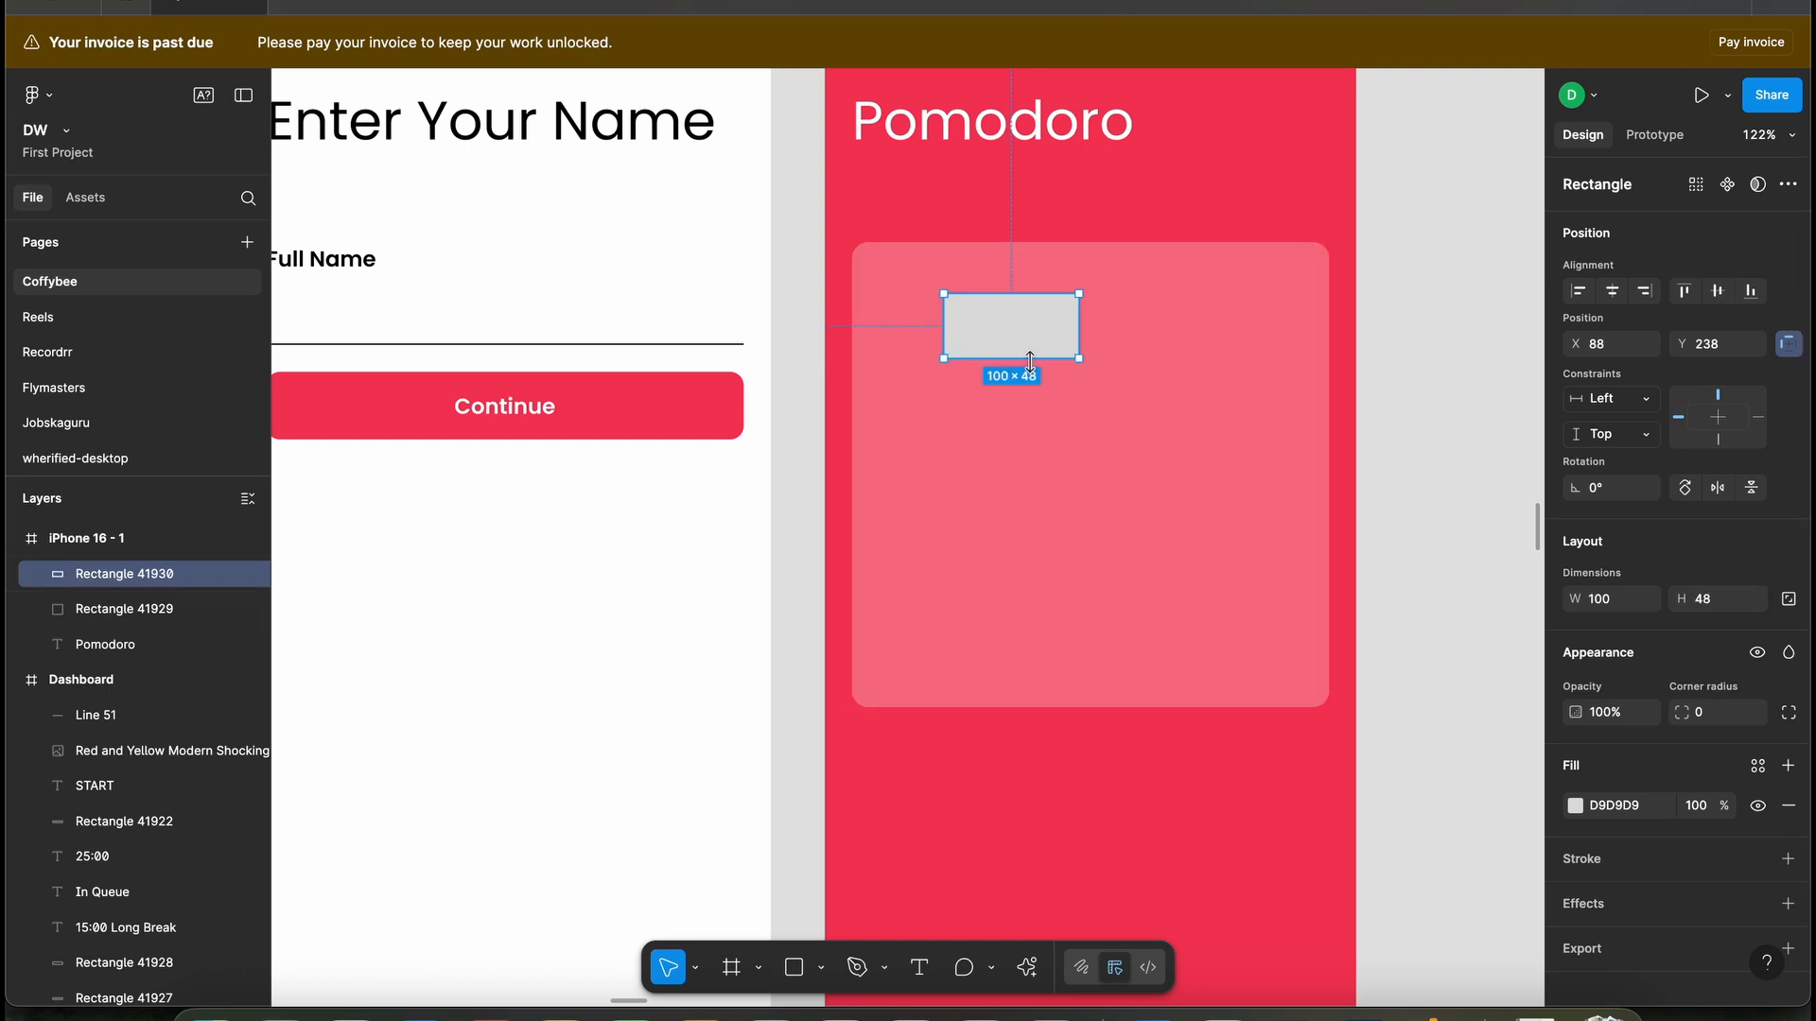
{"action": "left_click_drag", "start_coordinate": [1009, 337], "coordinate": [959, 321]}
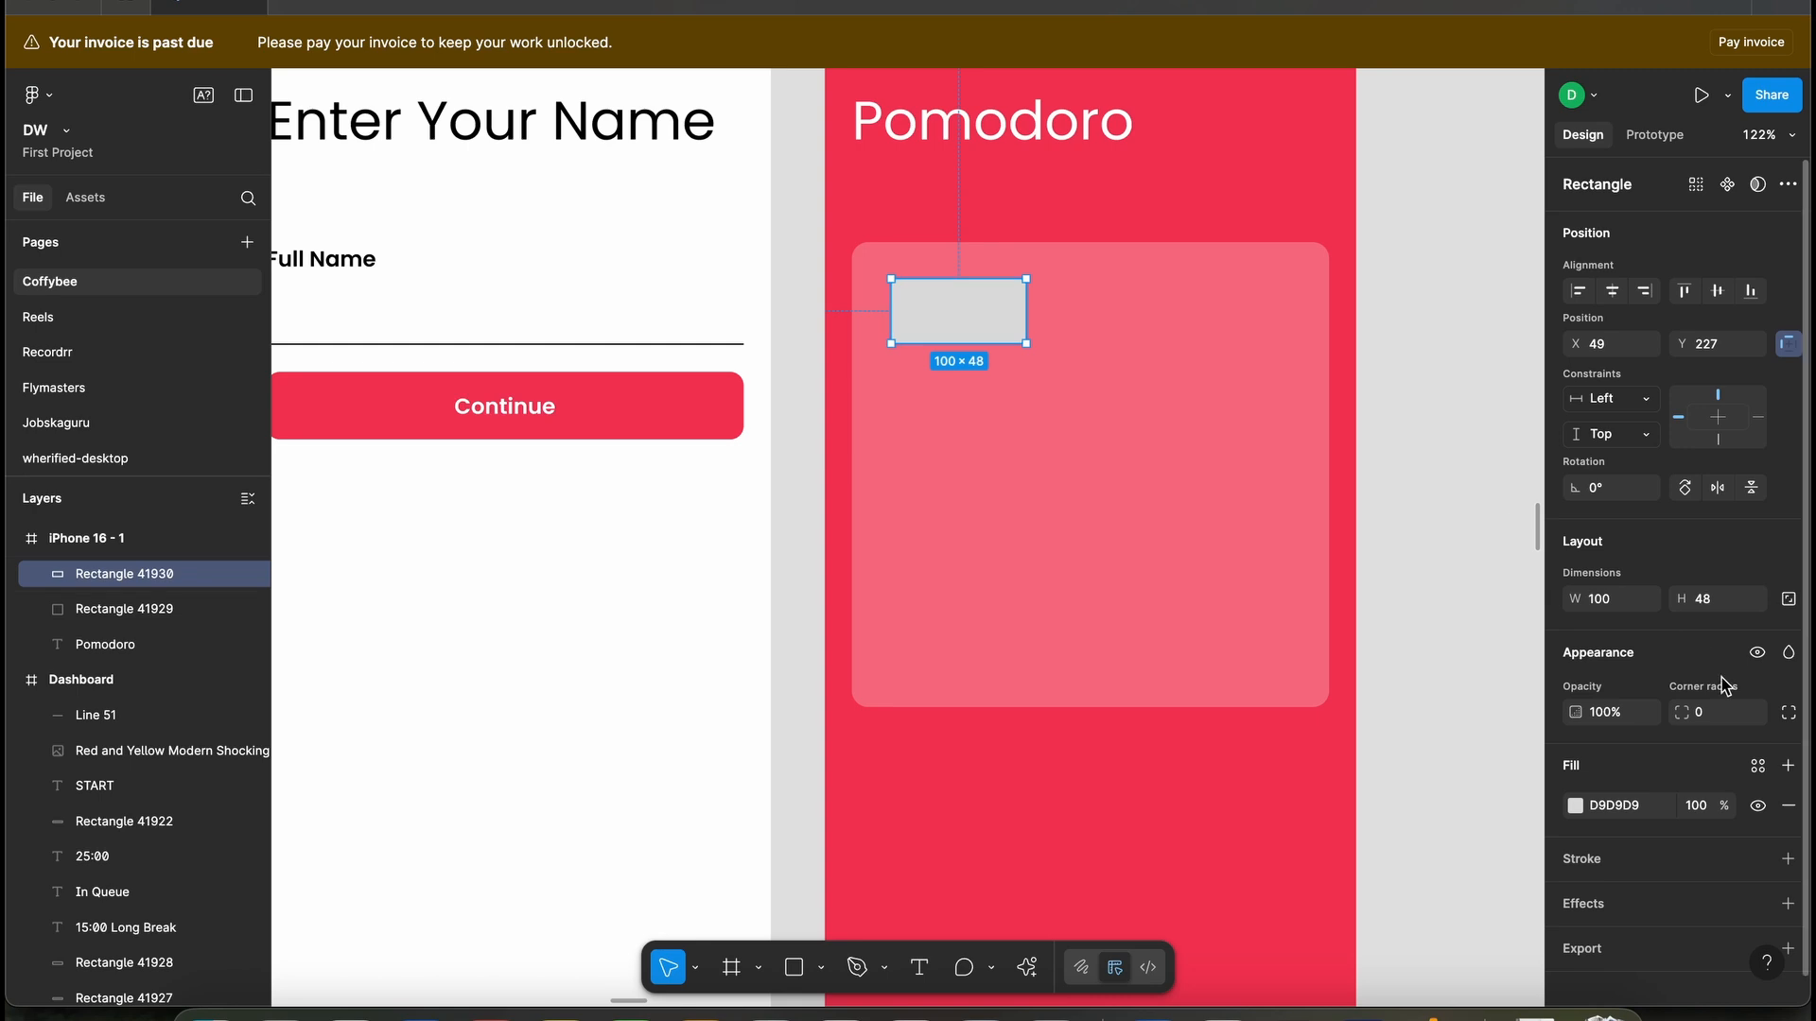
- Round the small grey rectangle's corners with a radius of 10
{"action": "left_click", "coordinate": [1716, 725]}
{"action": "type", "text": "10"}
{"action": "left_click", "coordinate": [1055, 485]}
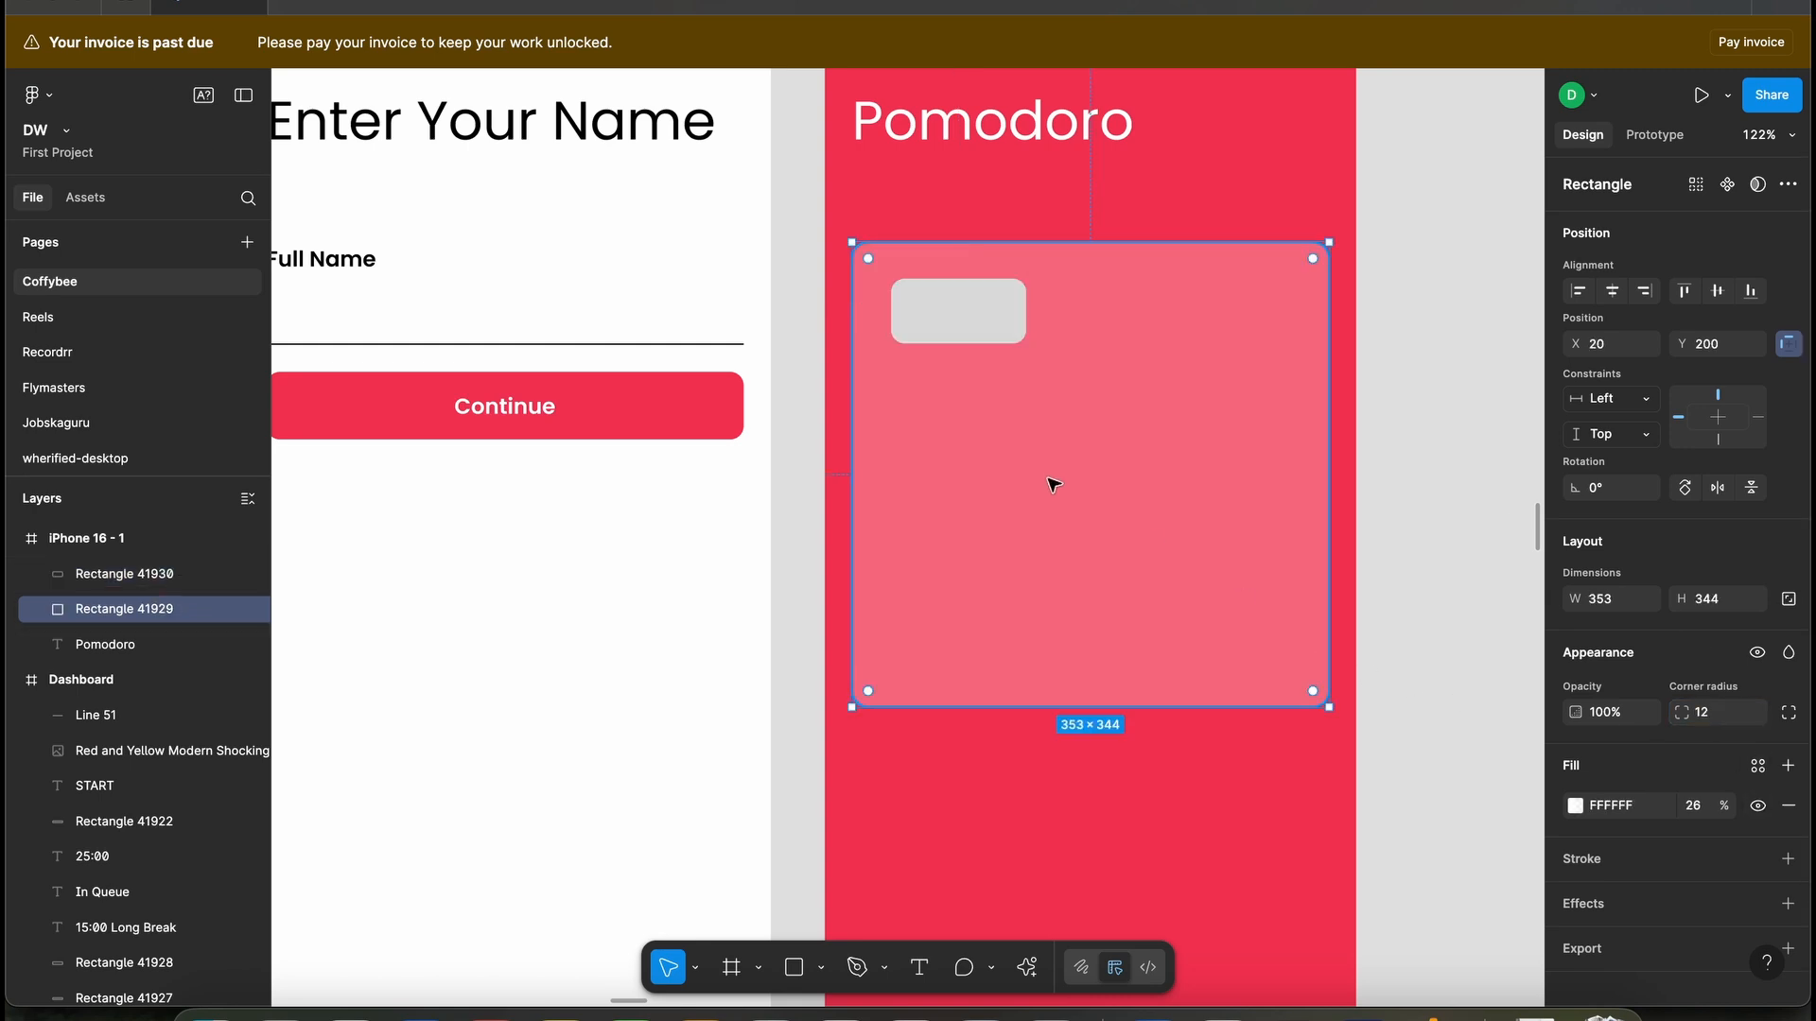
- Add a text layer reading "Pomodoro" over the small grey rectangle
{"action": "left_click", "coordinate": [919, 966]}
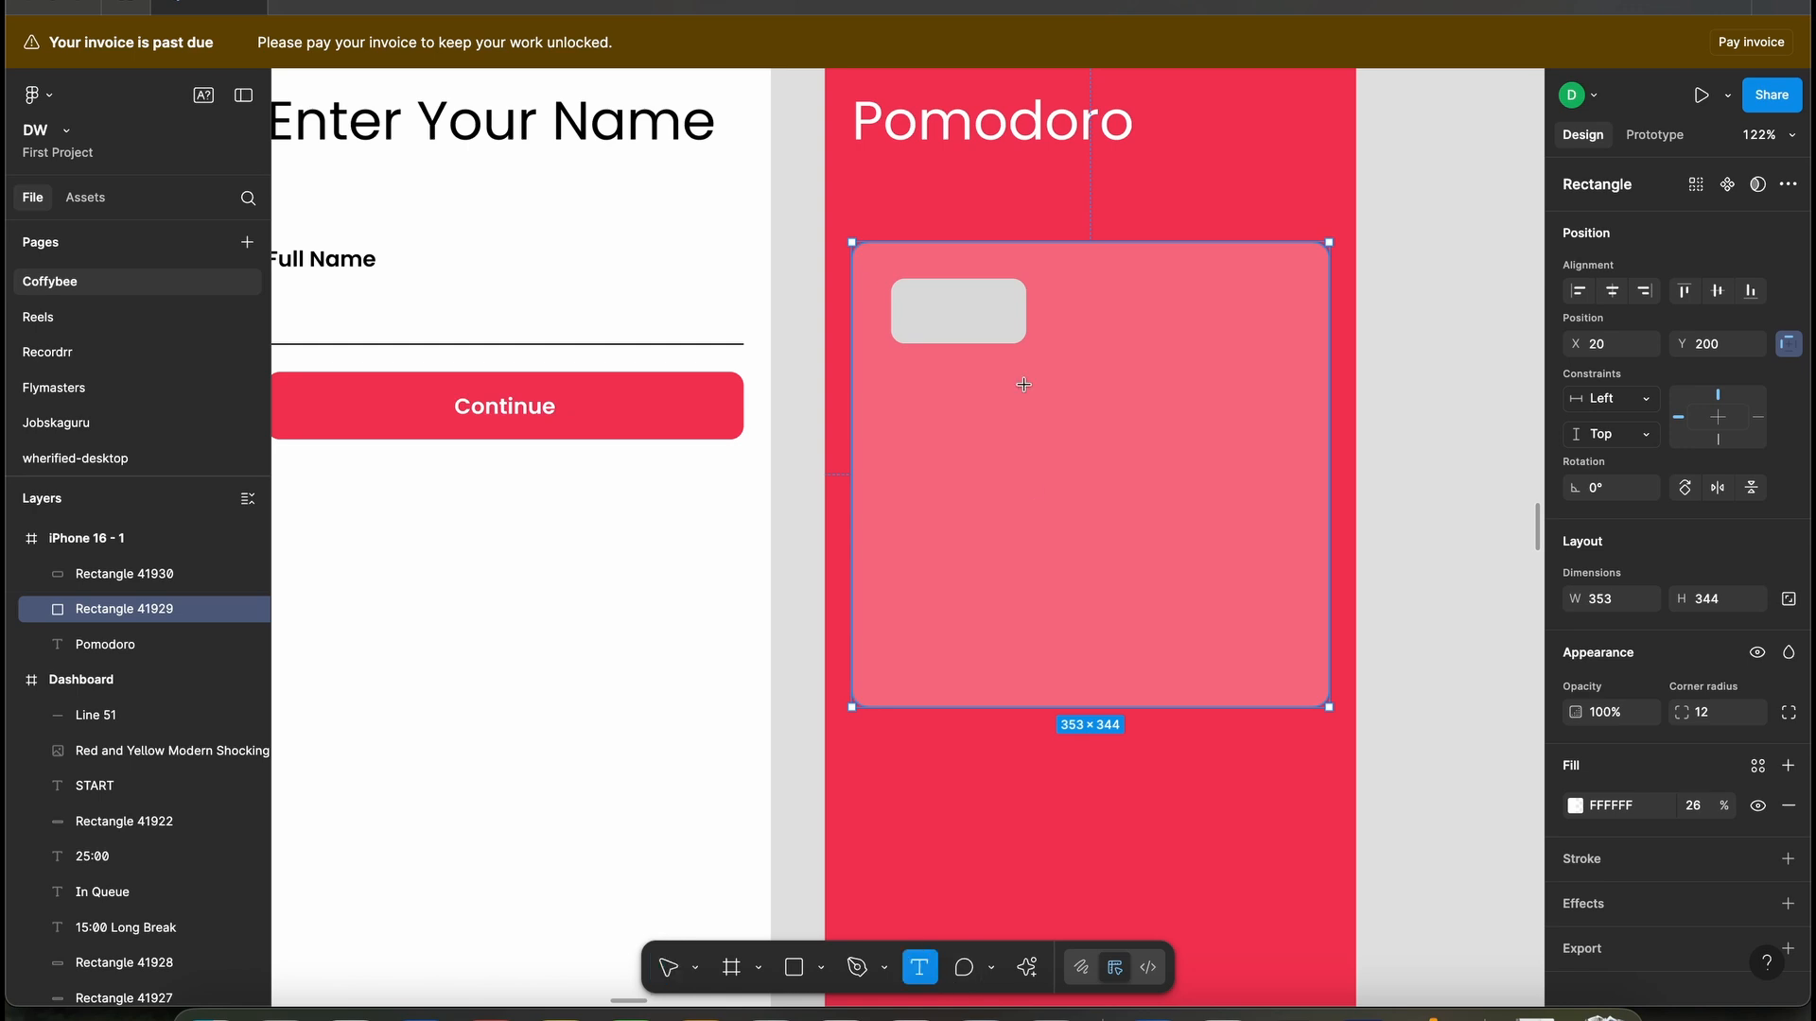
{"action": "left_click", "coordinate": [939, 308]}
{"action": "type", "text": "P"}
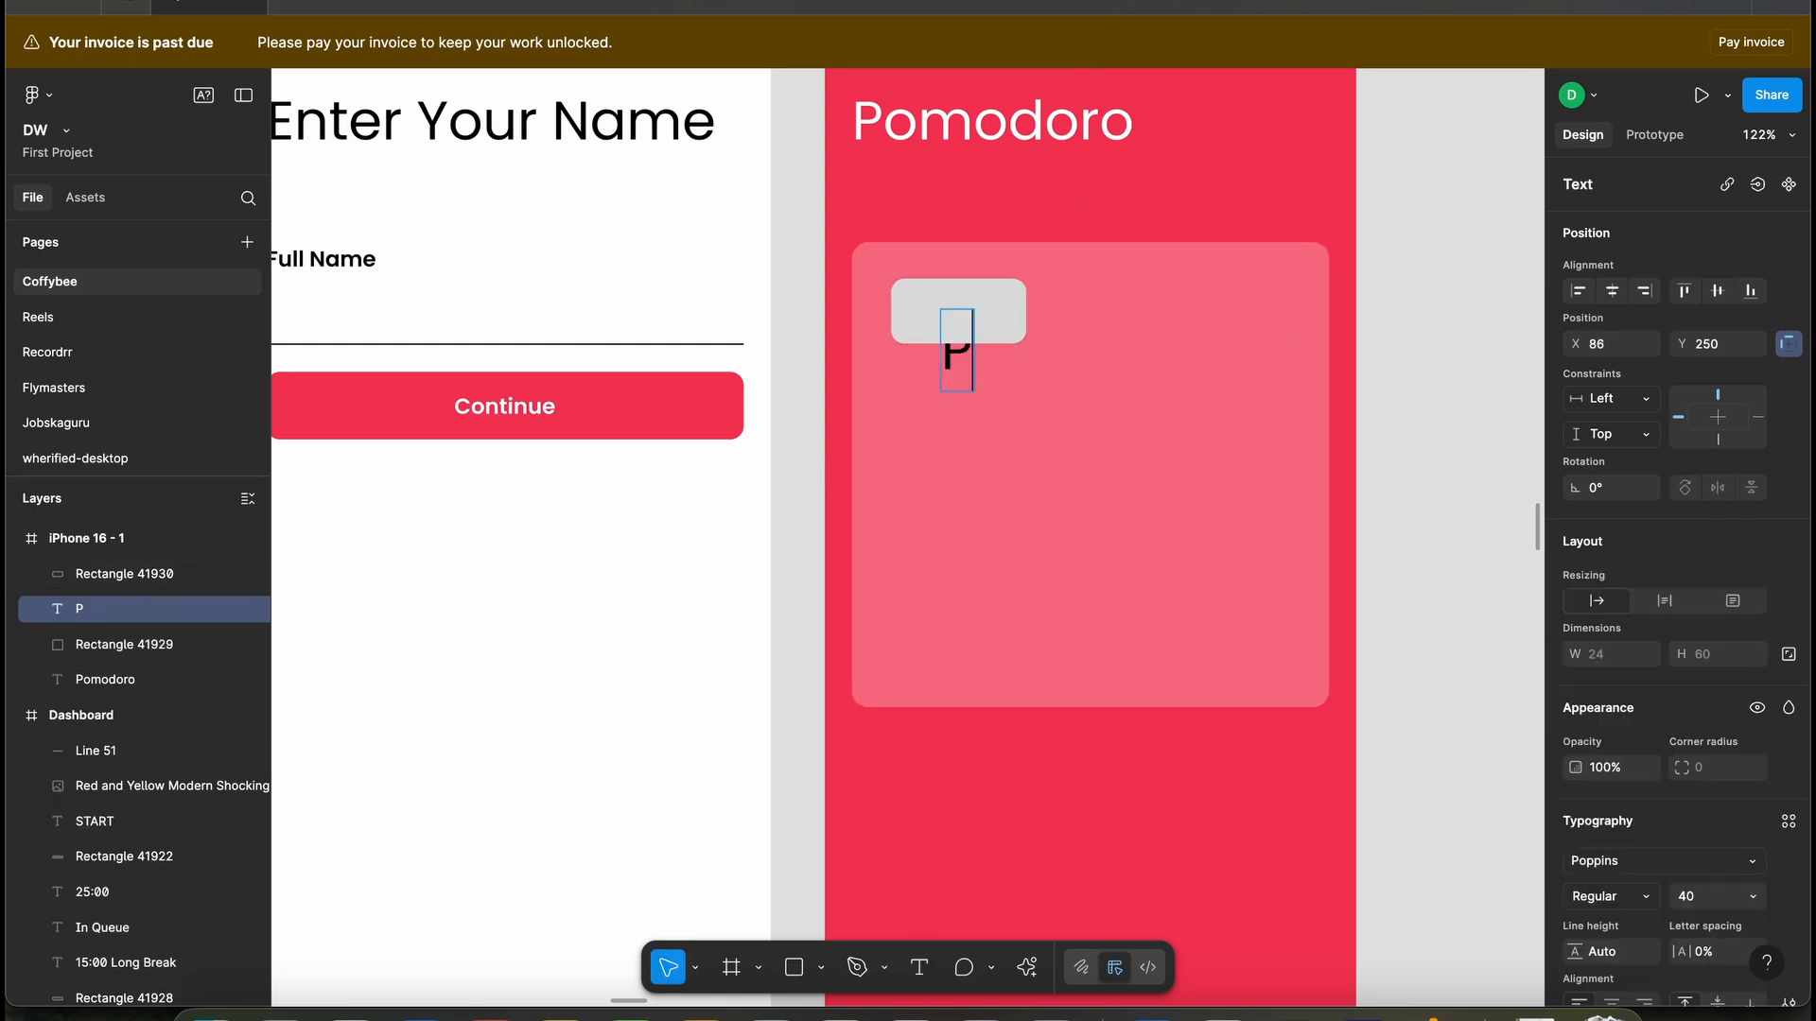
{"action": "type", "text": "omodoro"}
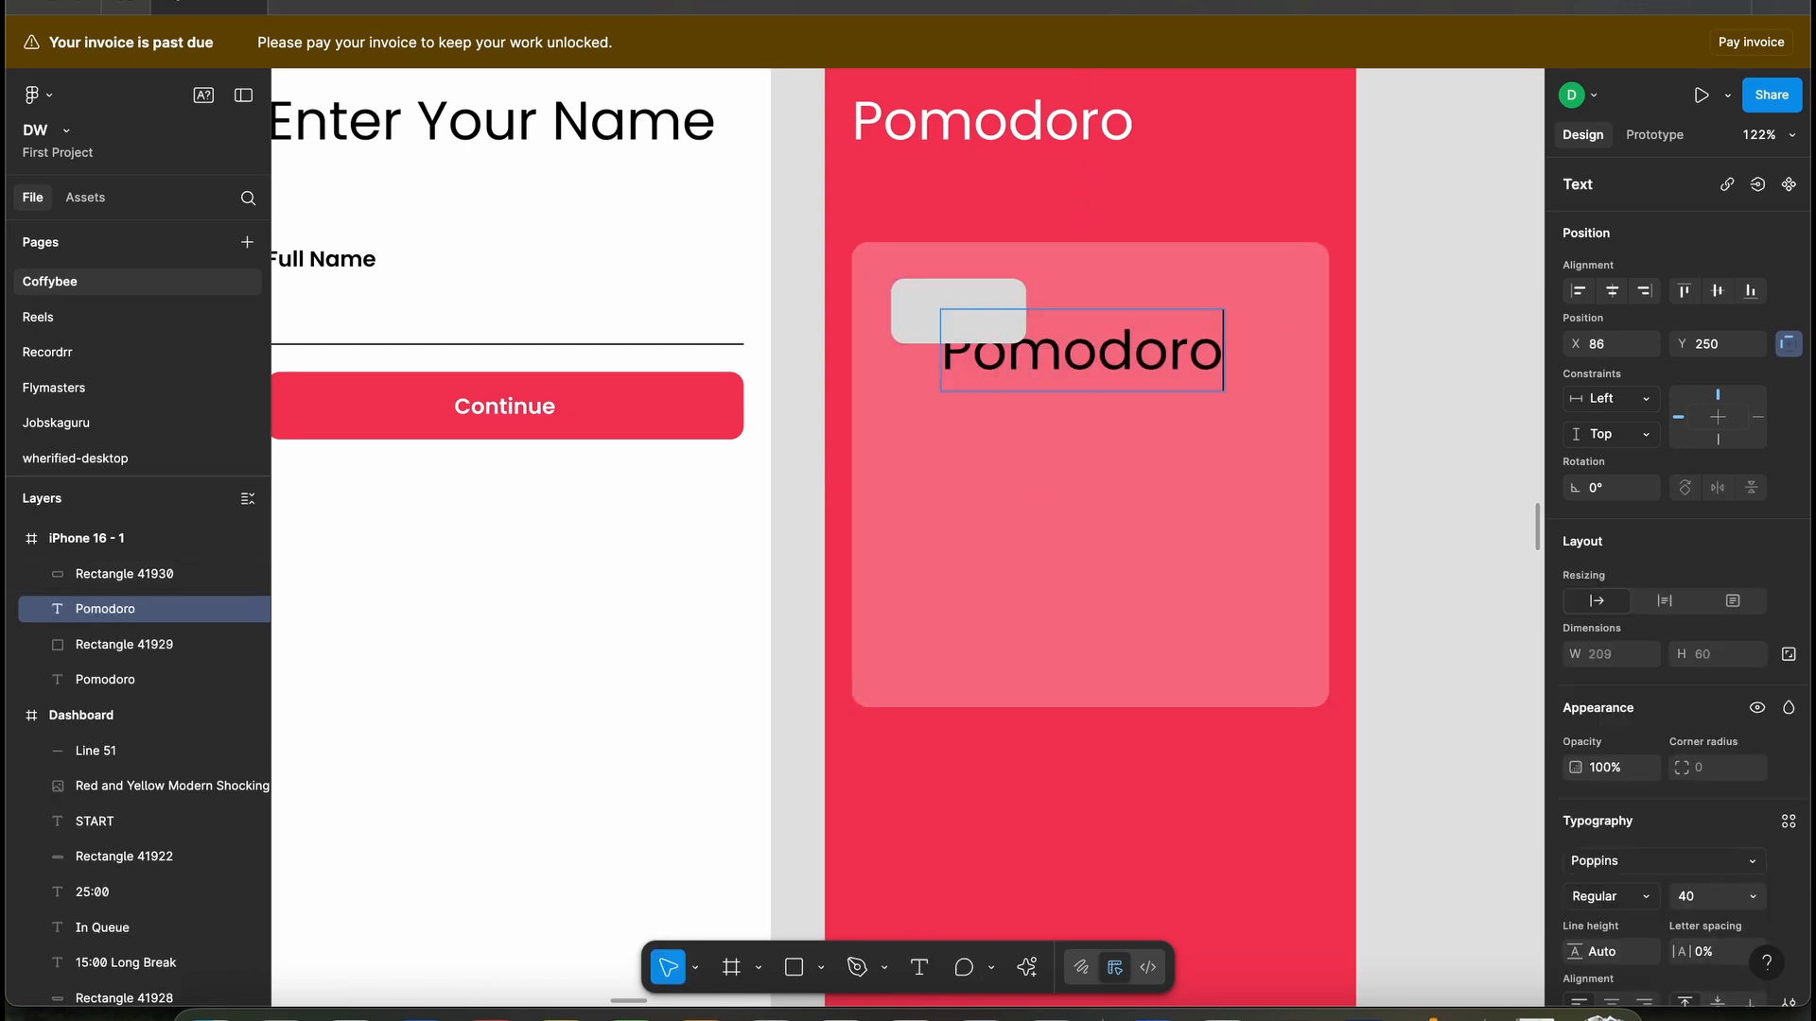
{"action": "key", "text": "Escape"}
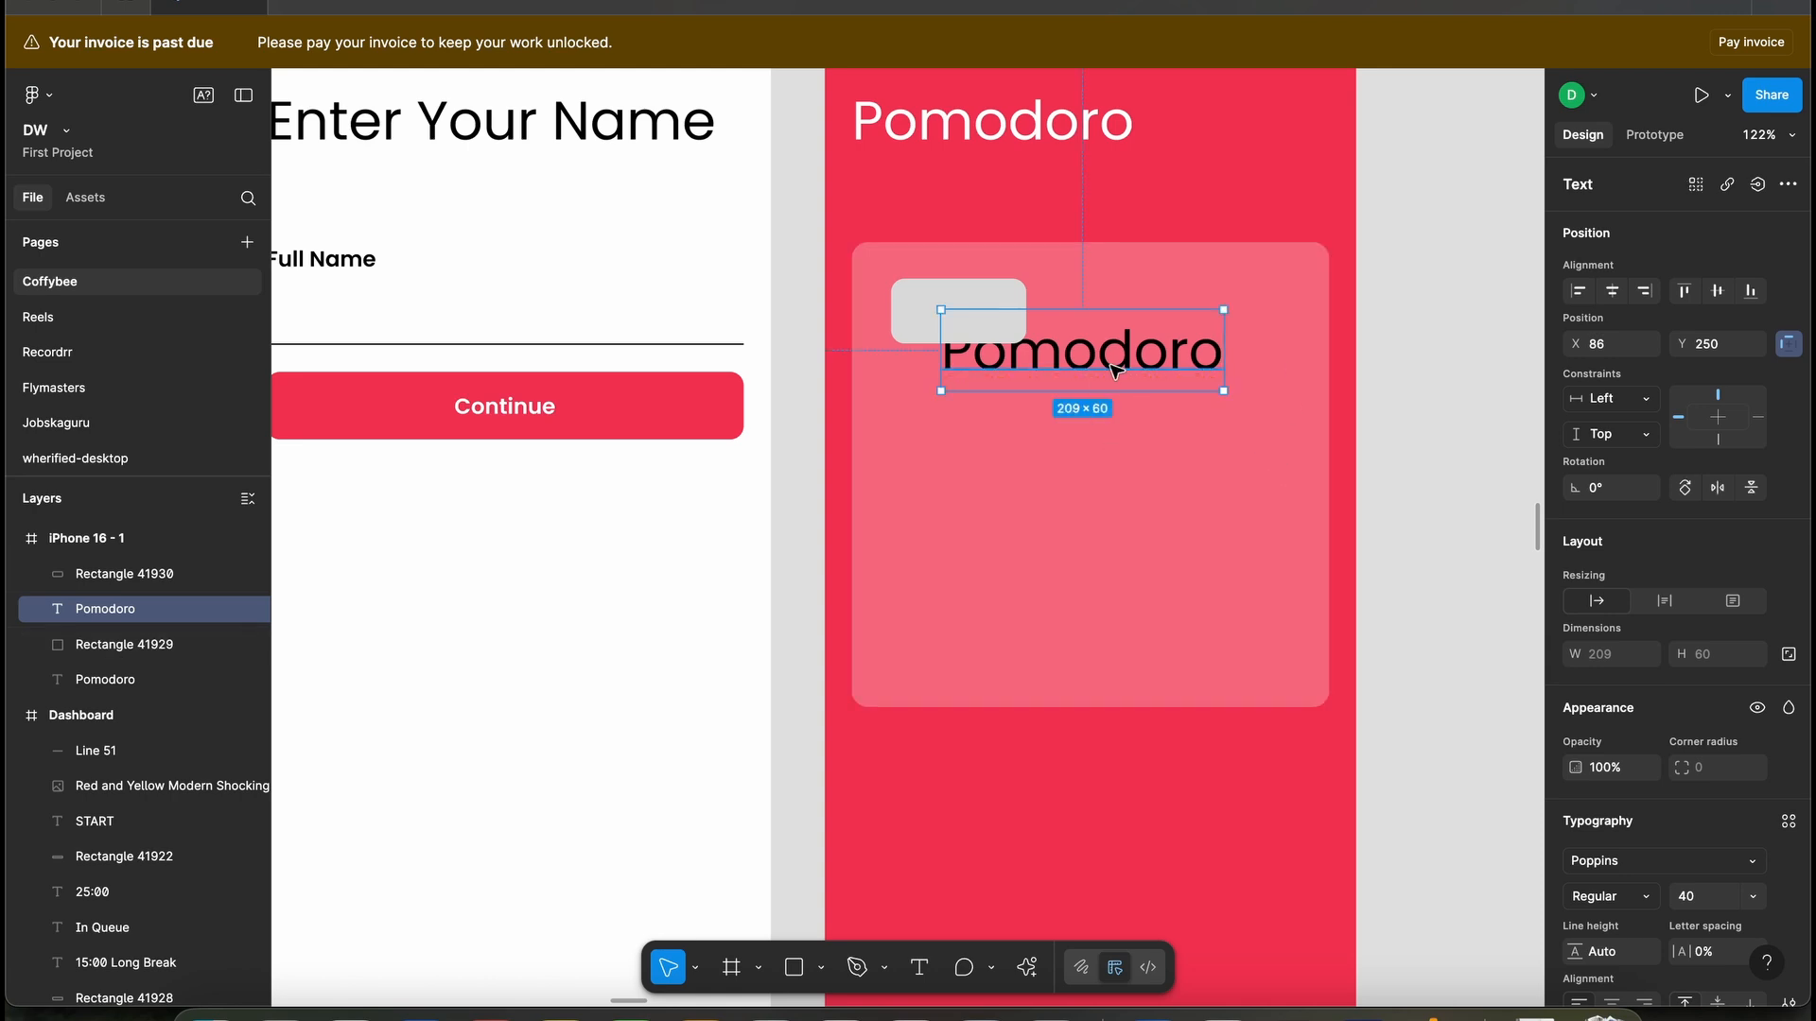
- Set the font size of the new Pomodoro label in the card to 16
{"action": "left_click", "coordinate": [1712, 897]}
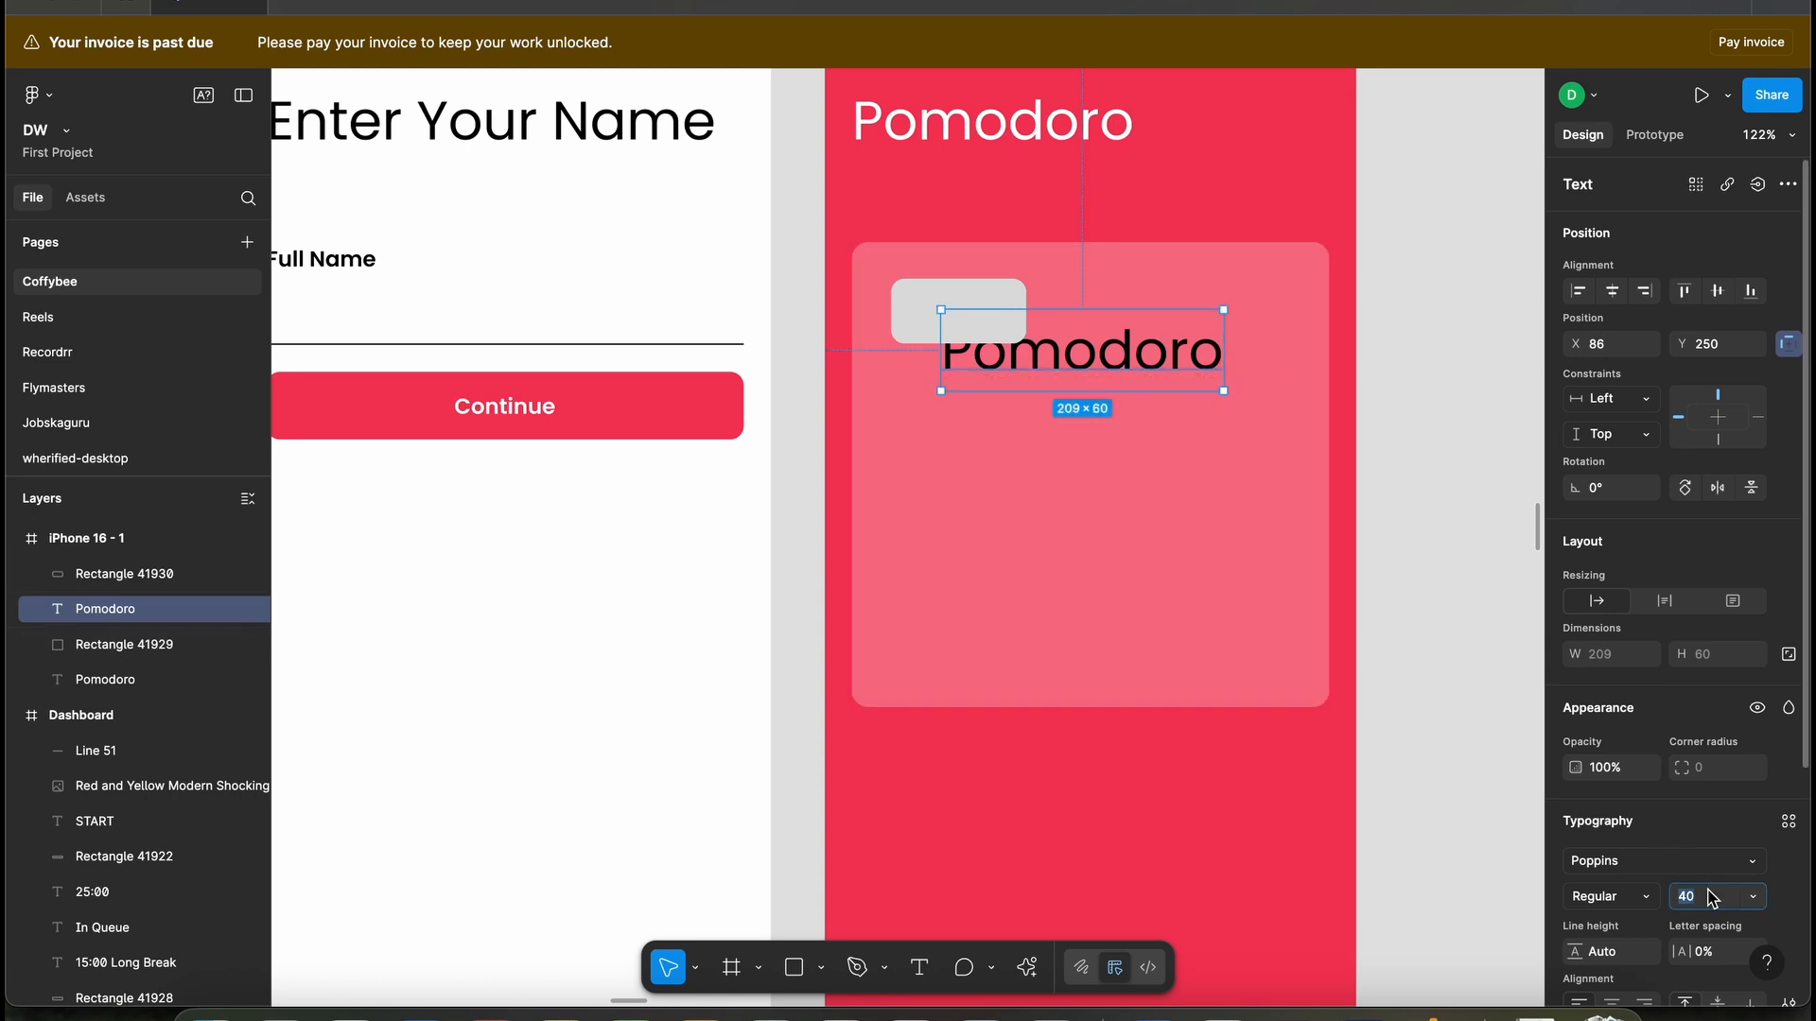
{"action": "type", "text": "16"}
{"action": "key", "text": "Return"}
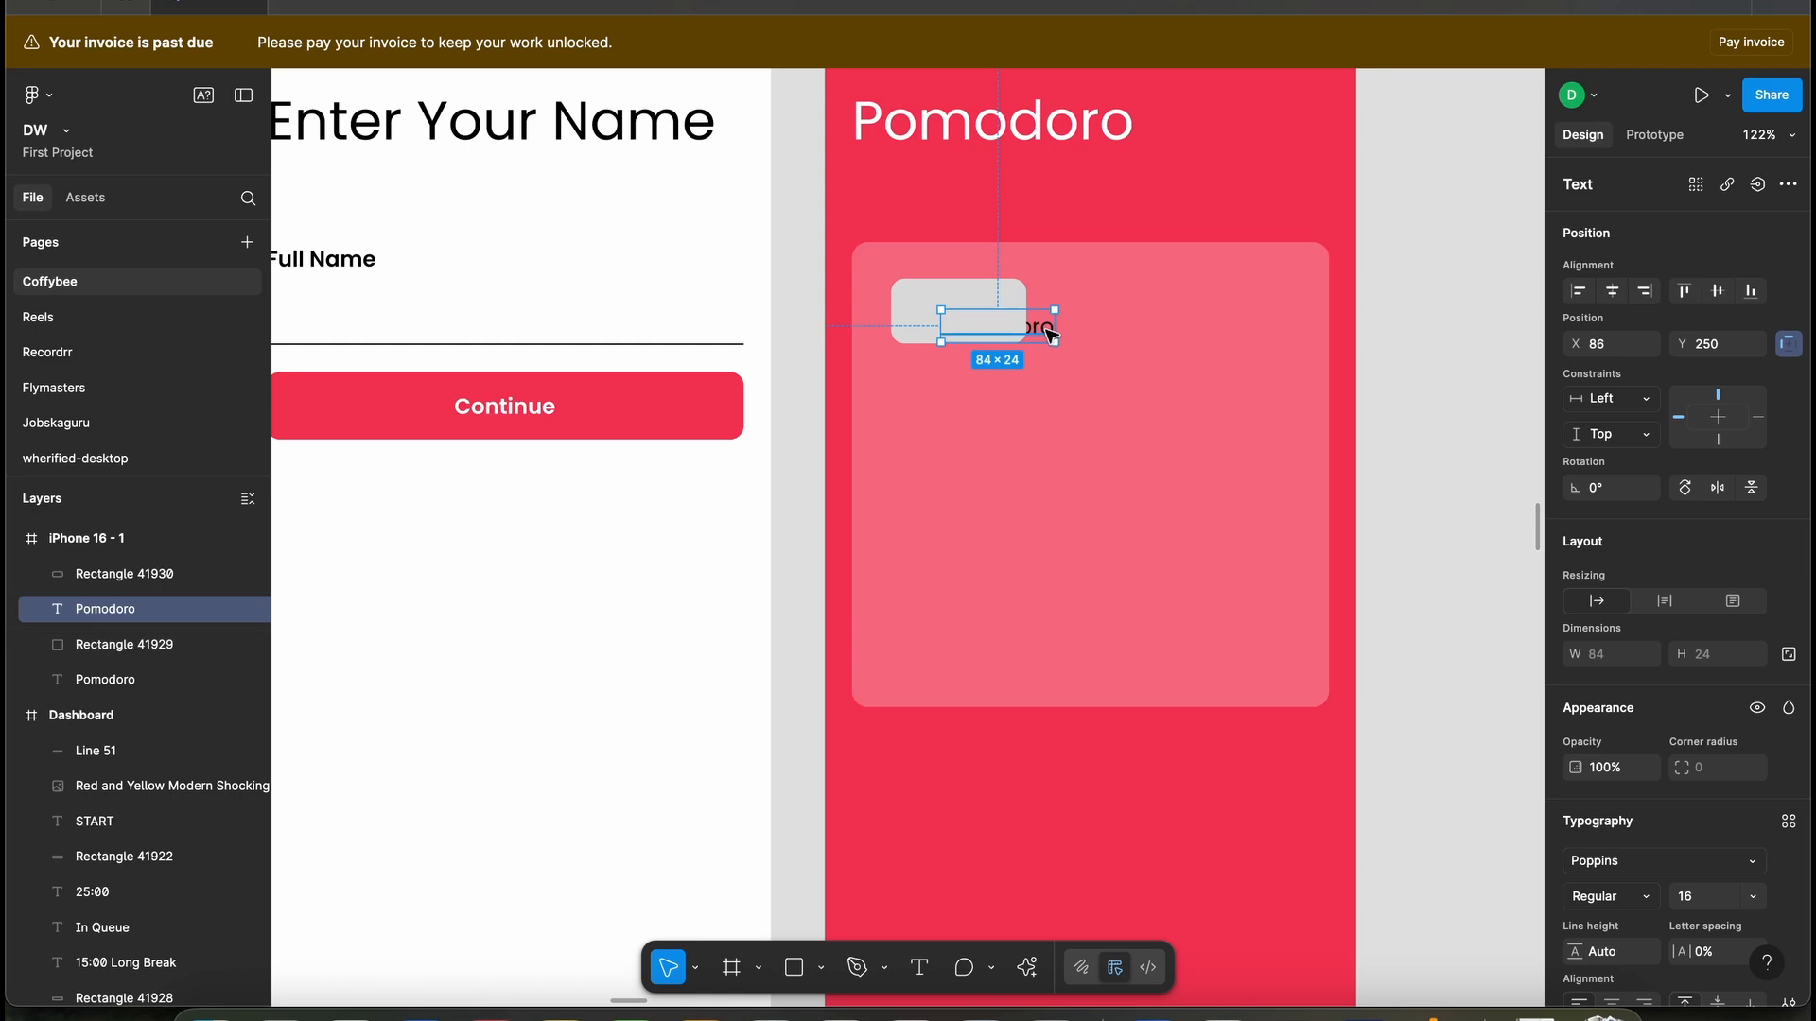
{"action": "left_click", "coordinate": [1106, 371]}
- Bring the small Pomodoro label to the front, above the grey rectangle
{"action": "left_click", "coordinate": [983, 324]}
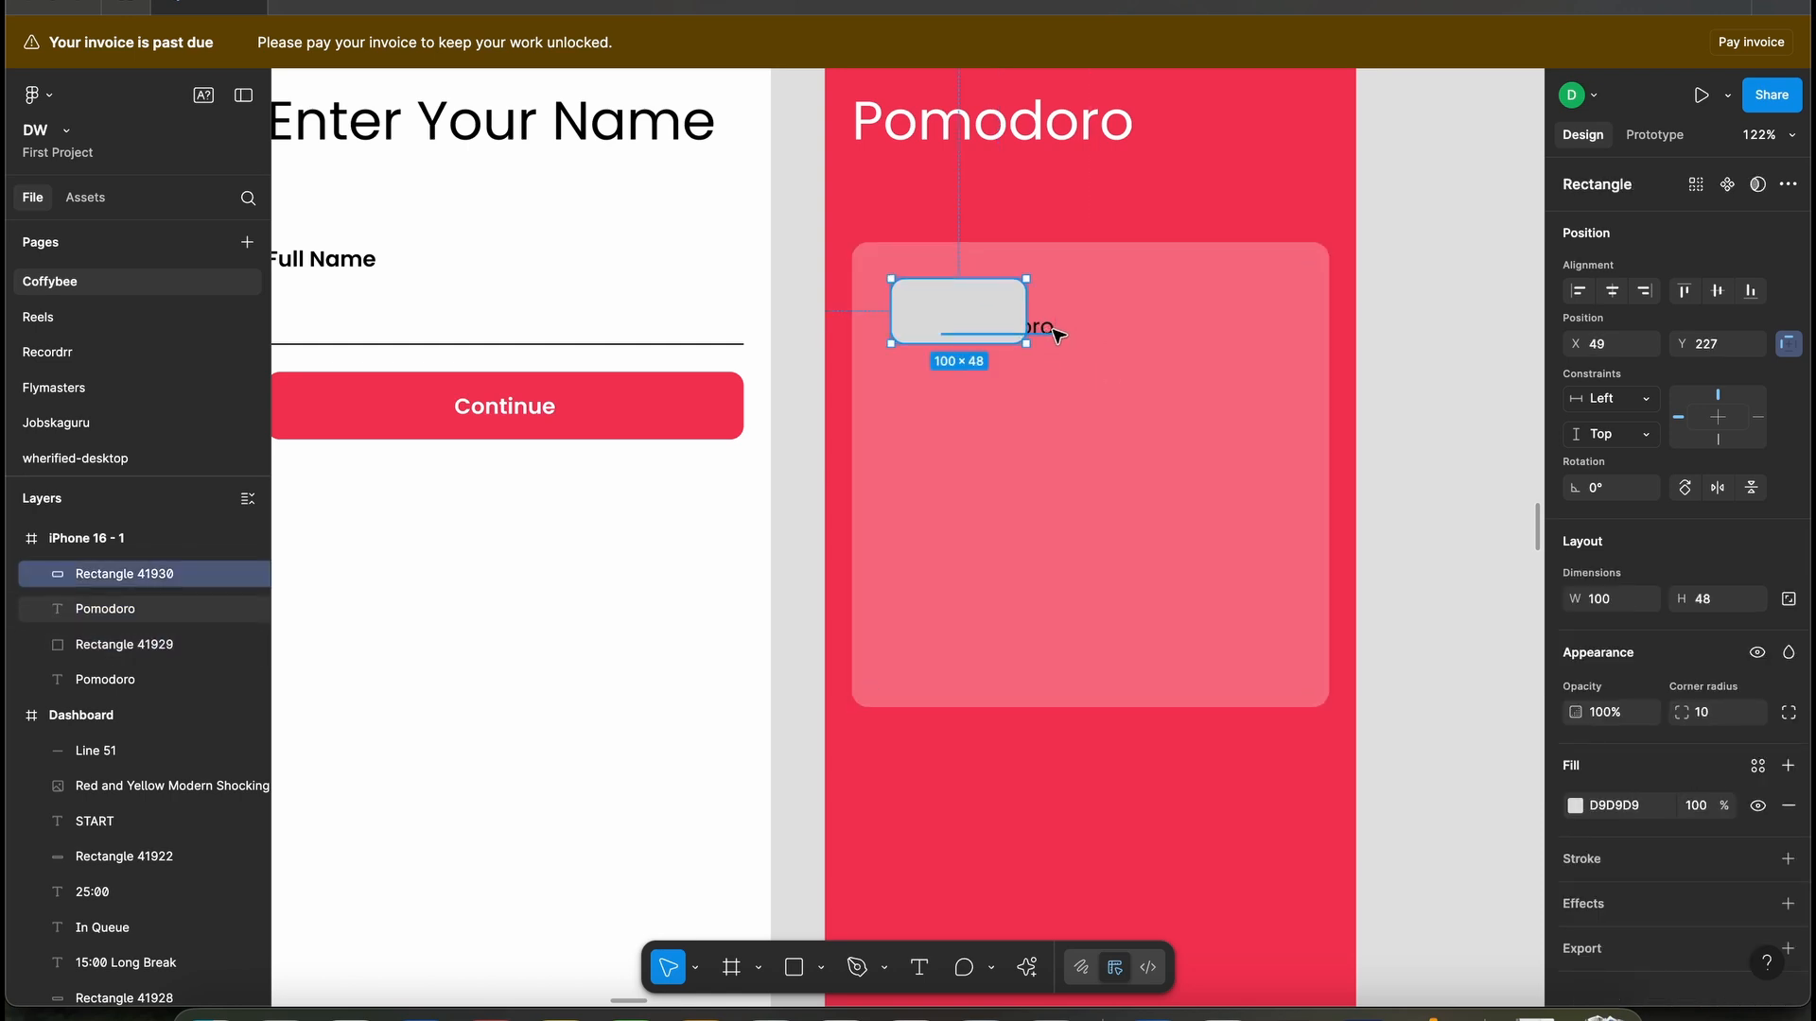
{"action": "left_click", "coordinate": [1044, 326]}
{"action": "right_click", "coordinate": [1050, 326]}
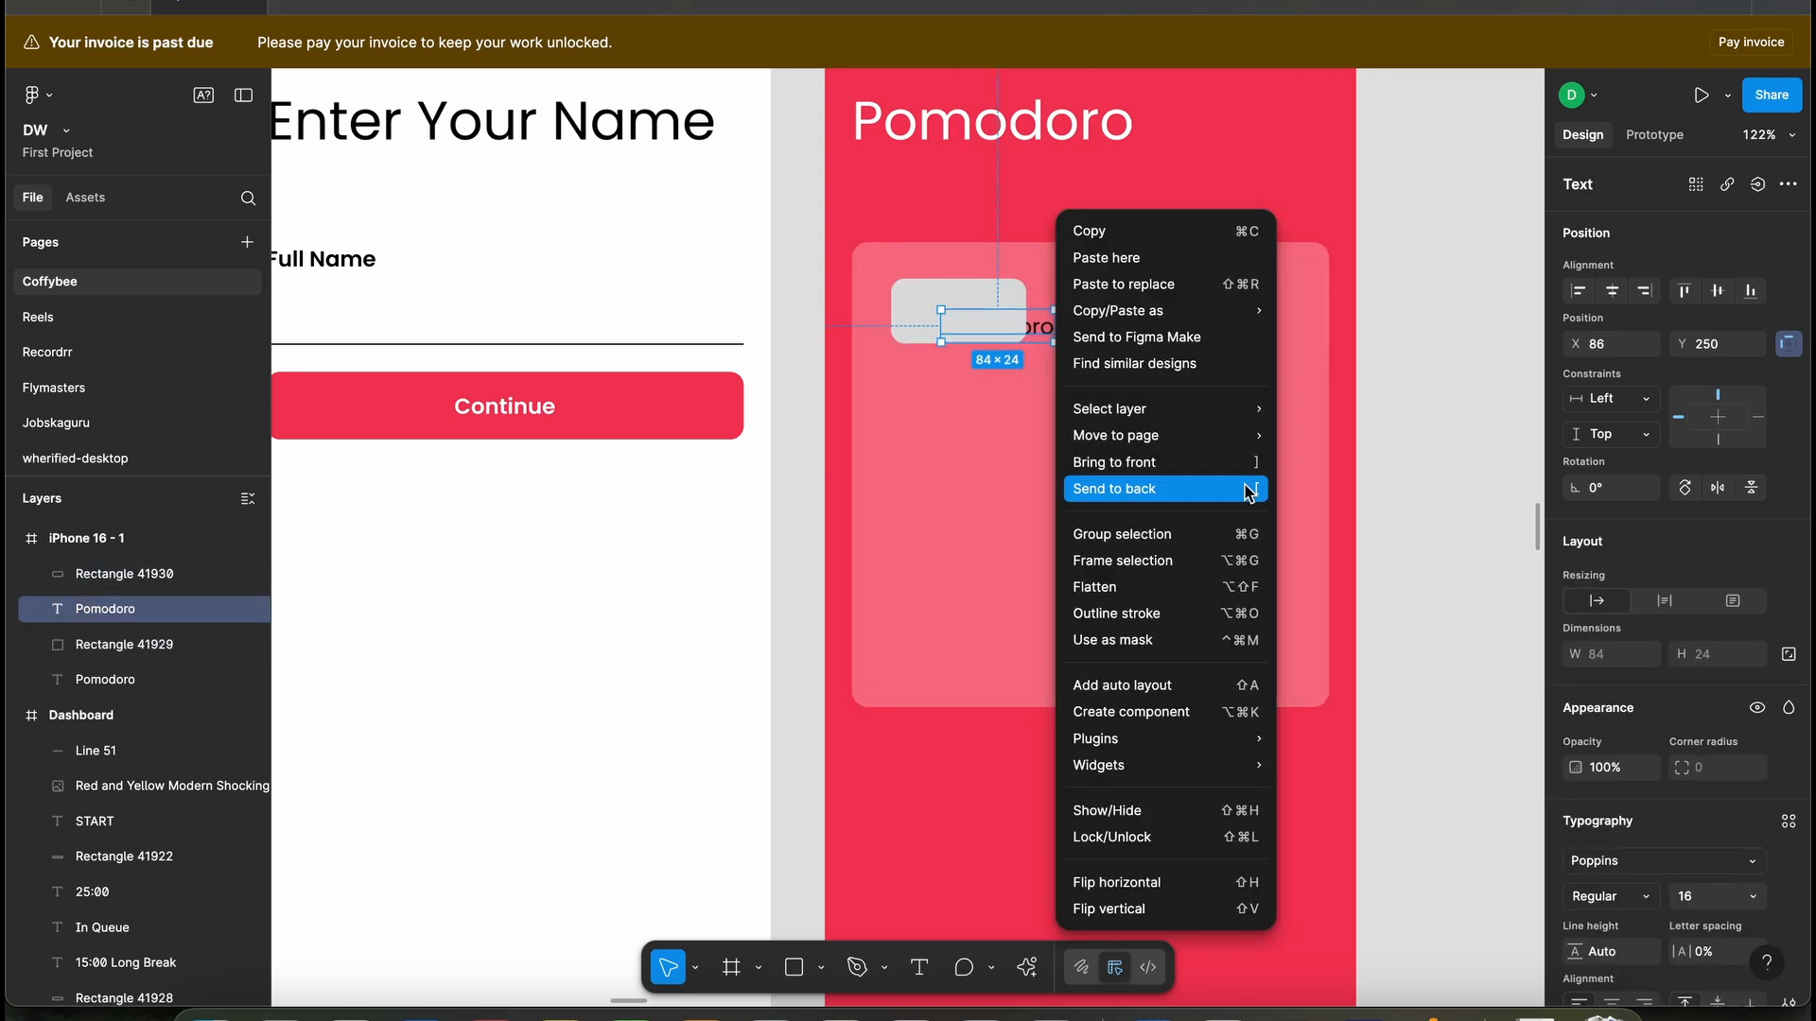
{"action": "left_click", "coordinate": [1178, 462]}
{"action": "left_click", "coordinate": [1082, 431]}
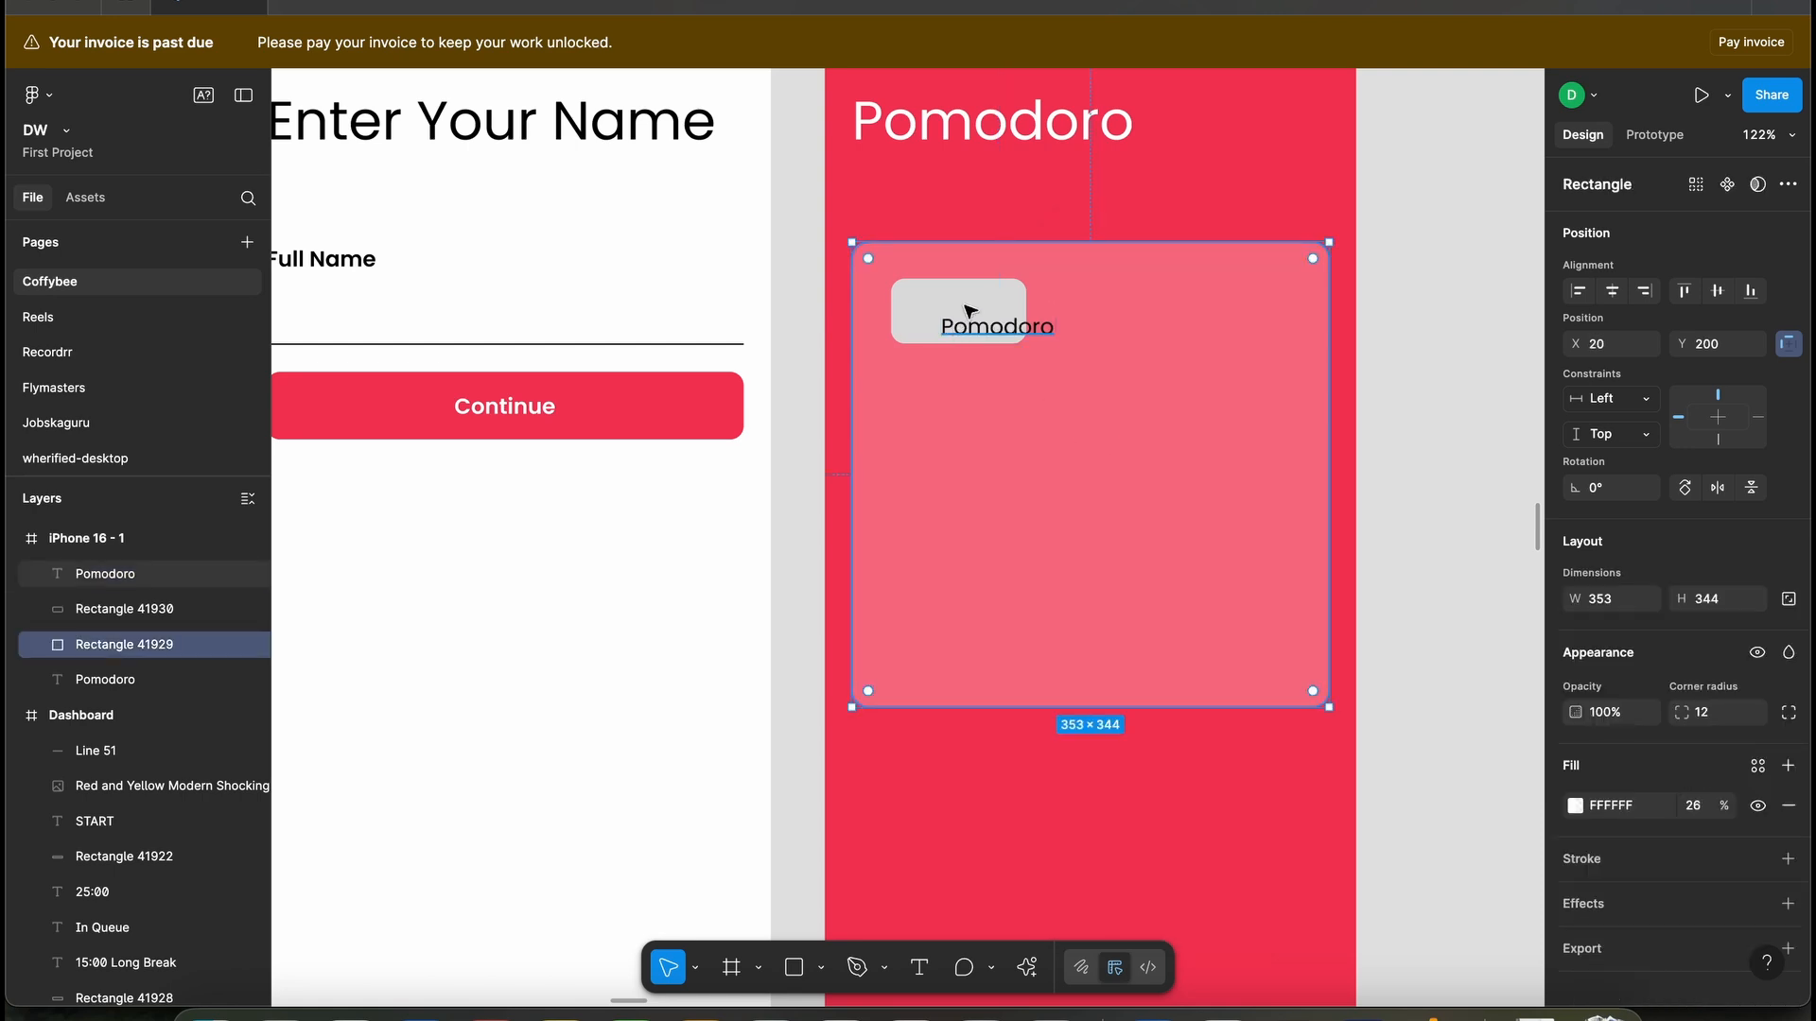
- Move the small Pomodoro label inside the grey rectangle, at about X 57, Y 239, and widen the rectangle to 110
{"action": "scroll", "coordinate": [965, 312], "scroll_direction": "up", "scroll_amount": 3}
{"action": "scroll", "coordinate": [991, 182], "scroll_direction": "up", "scroll_amount": 5}
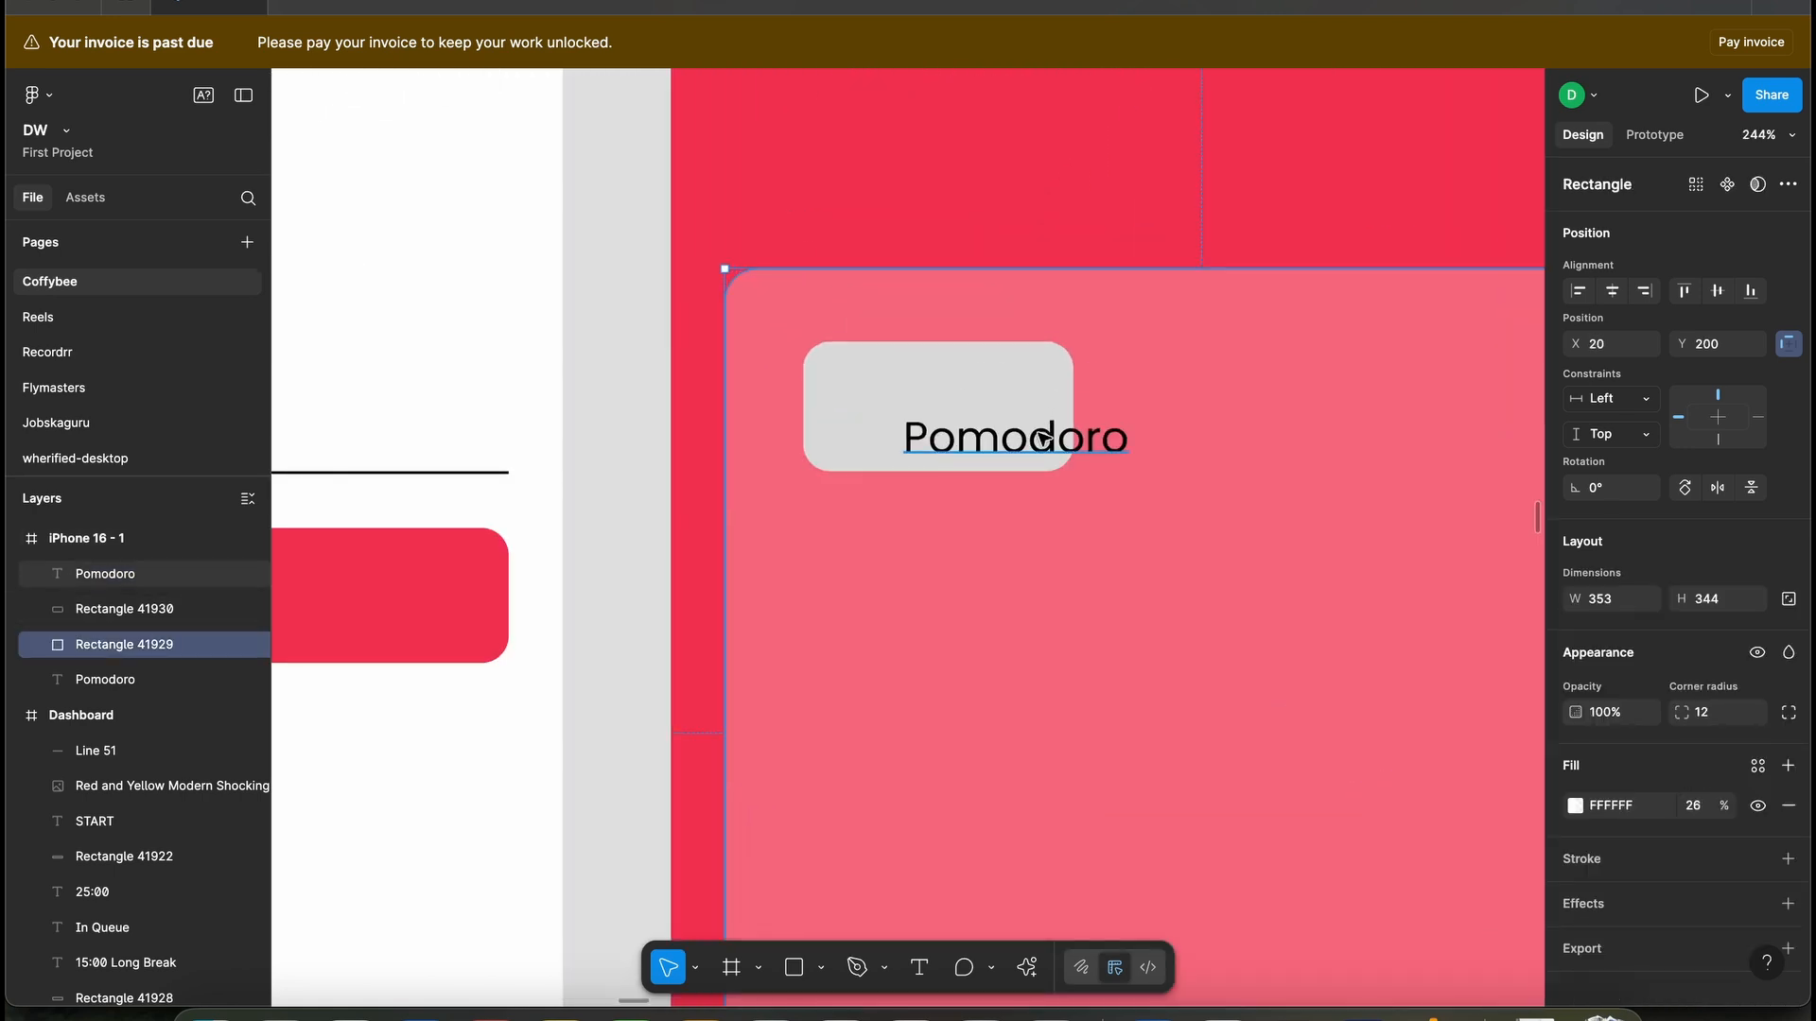
{"action": "left_click_drag", "start_coordinate": [1041, 434], "coordinate": [952, 419]}
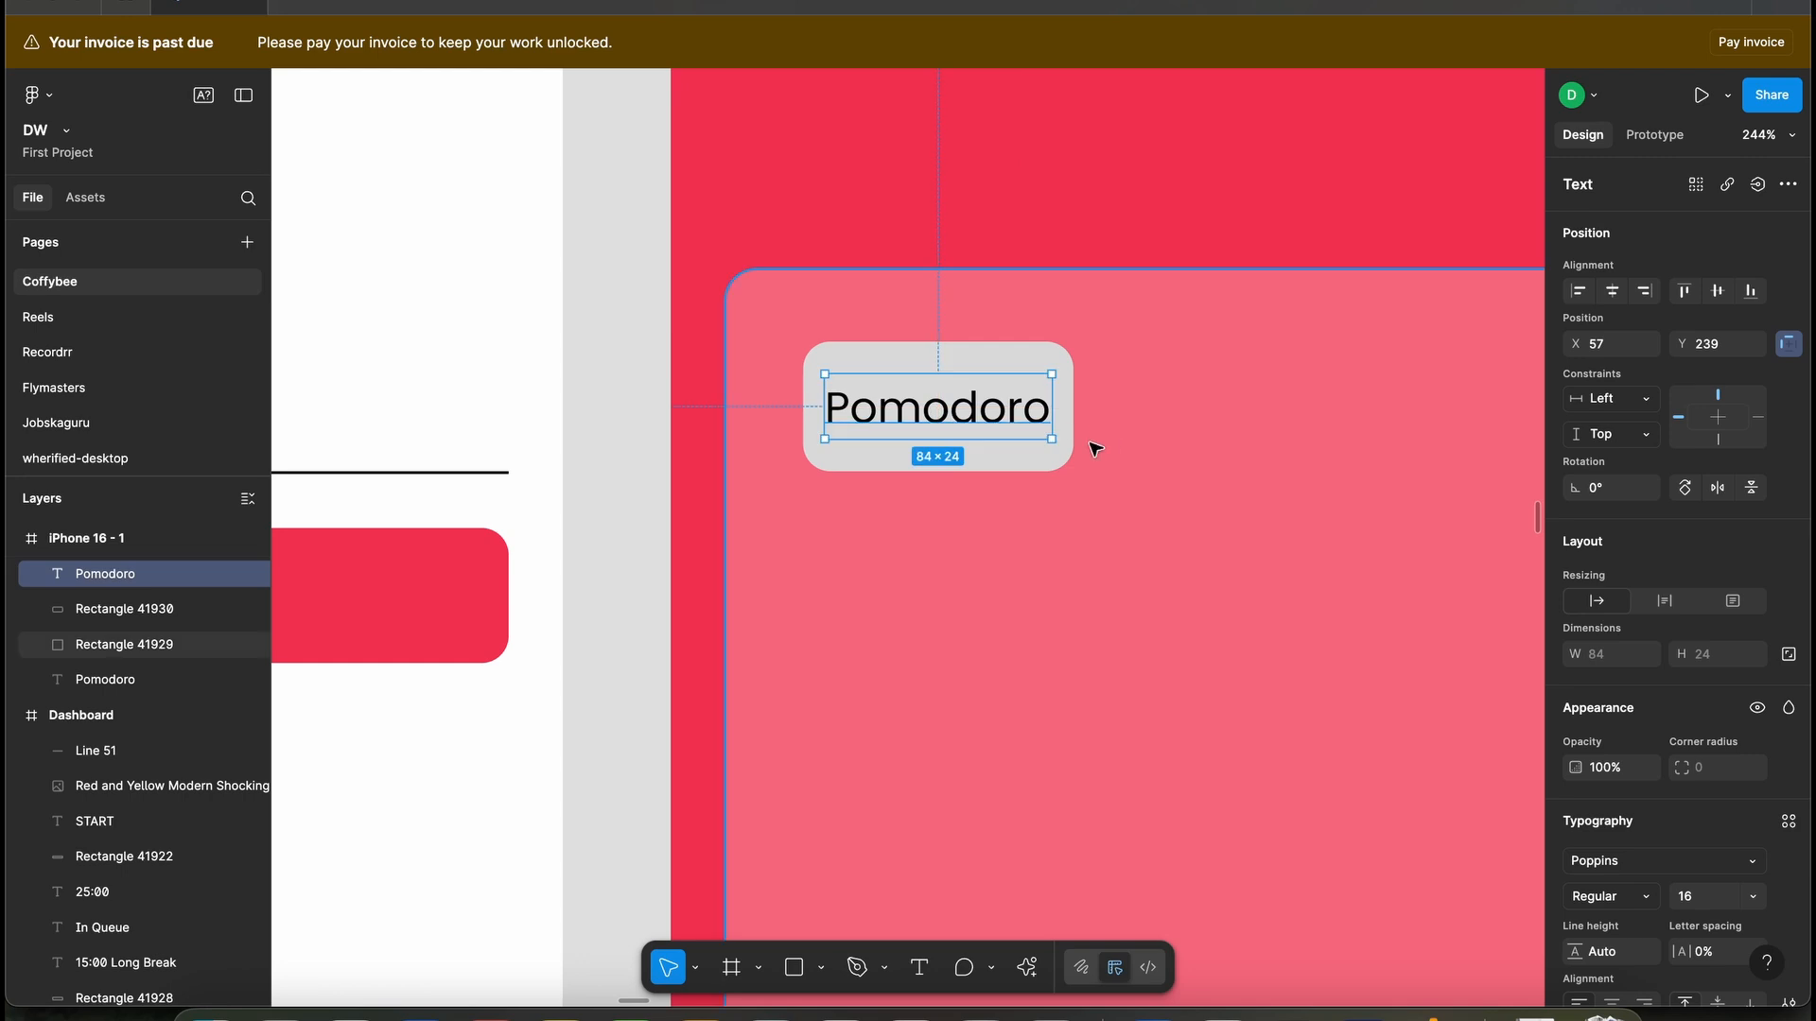
{"action": "left_click", "coordinate": [1050, 459]}
{"action": "left_click_drag", "start_coordinate": [1073, 412], "coordinate": [1099, 412]}
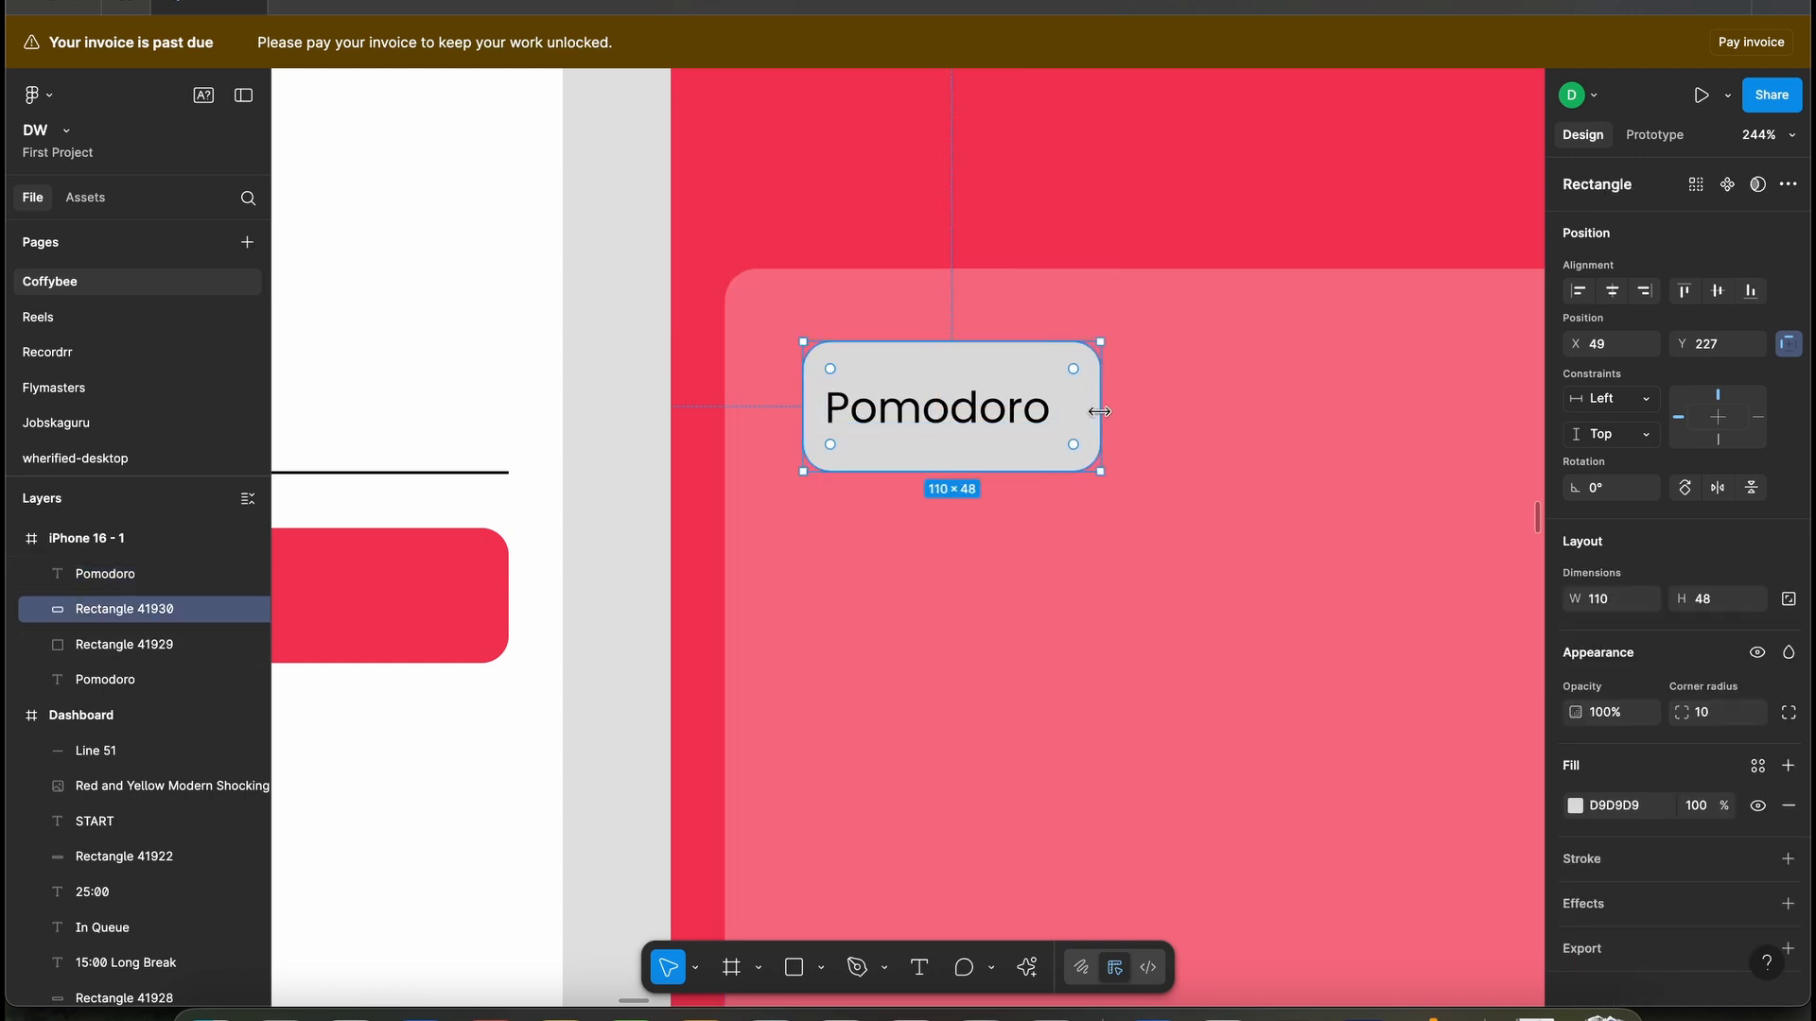
- Align the horizontal centers of the small Pomodoro label and the grey rectangle behind it
{"action": "left_click", "coordinate": [1035, 408]}
{"action": "left_click", "coordinate": [1078, 384], "text": "shift"}
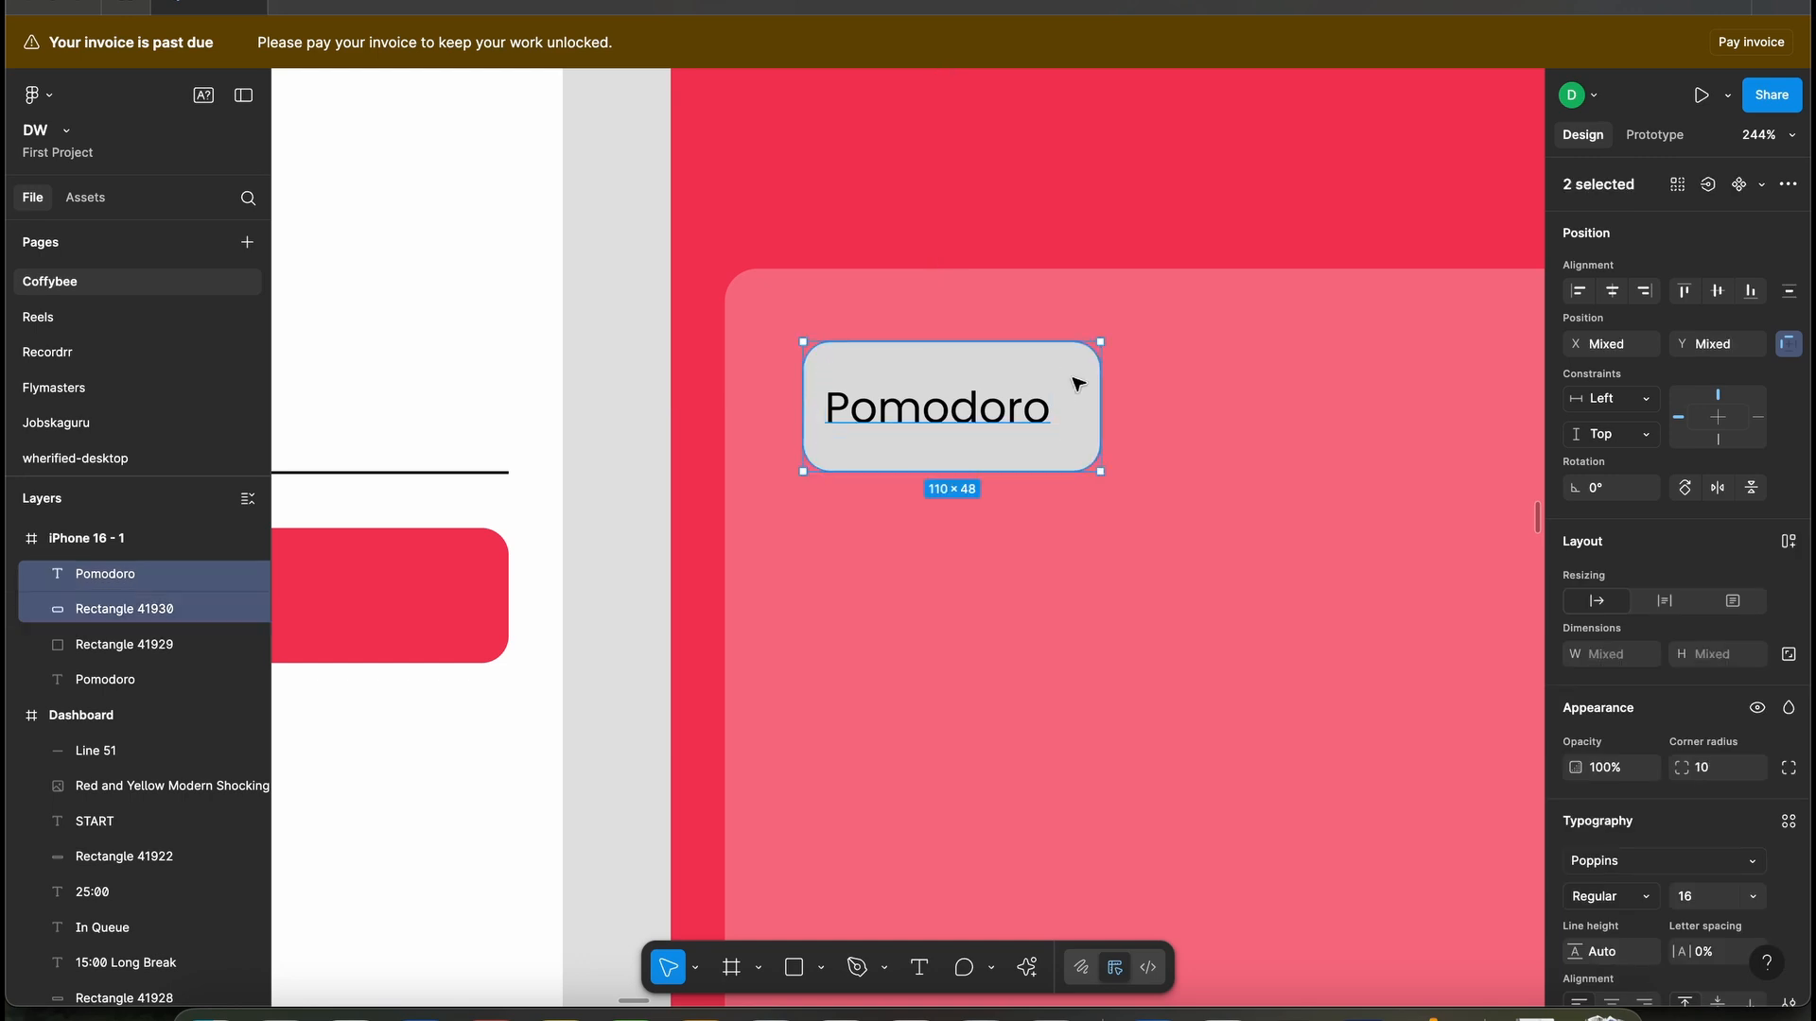
{"action": "left_click", "coordinate": [950, 420]}
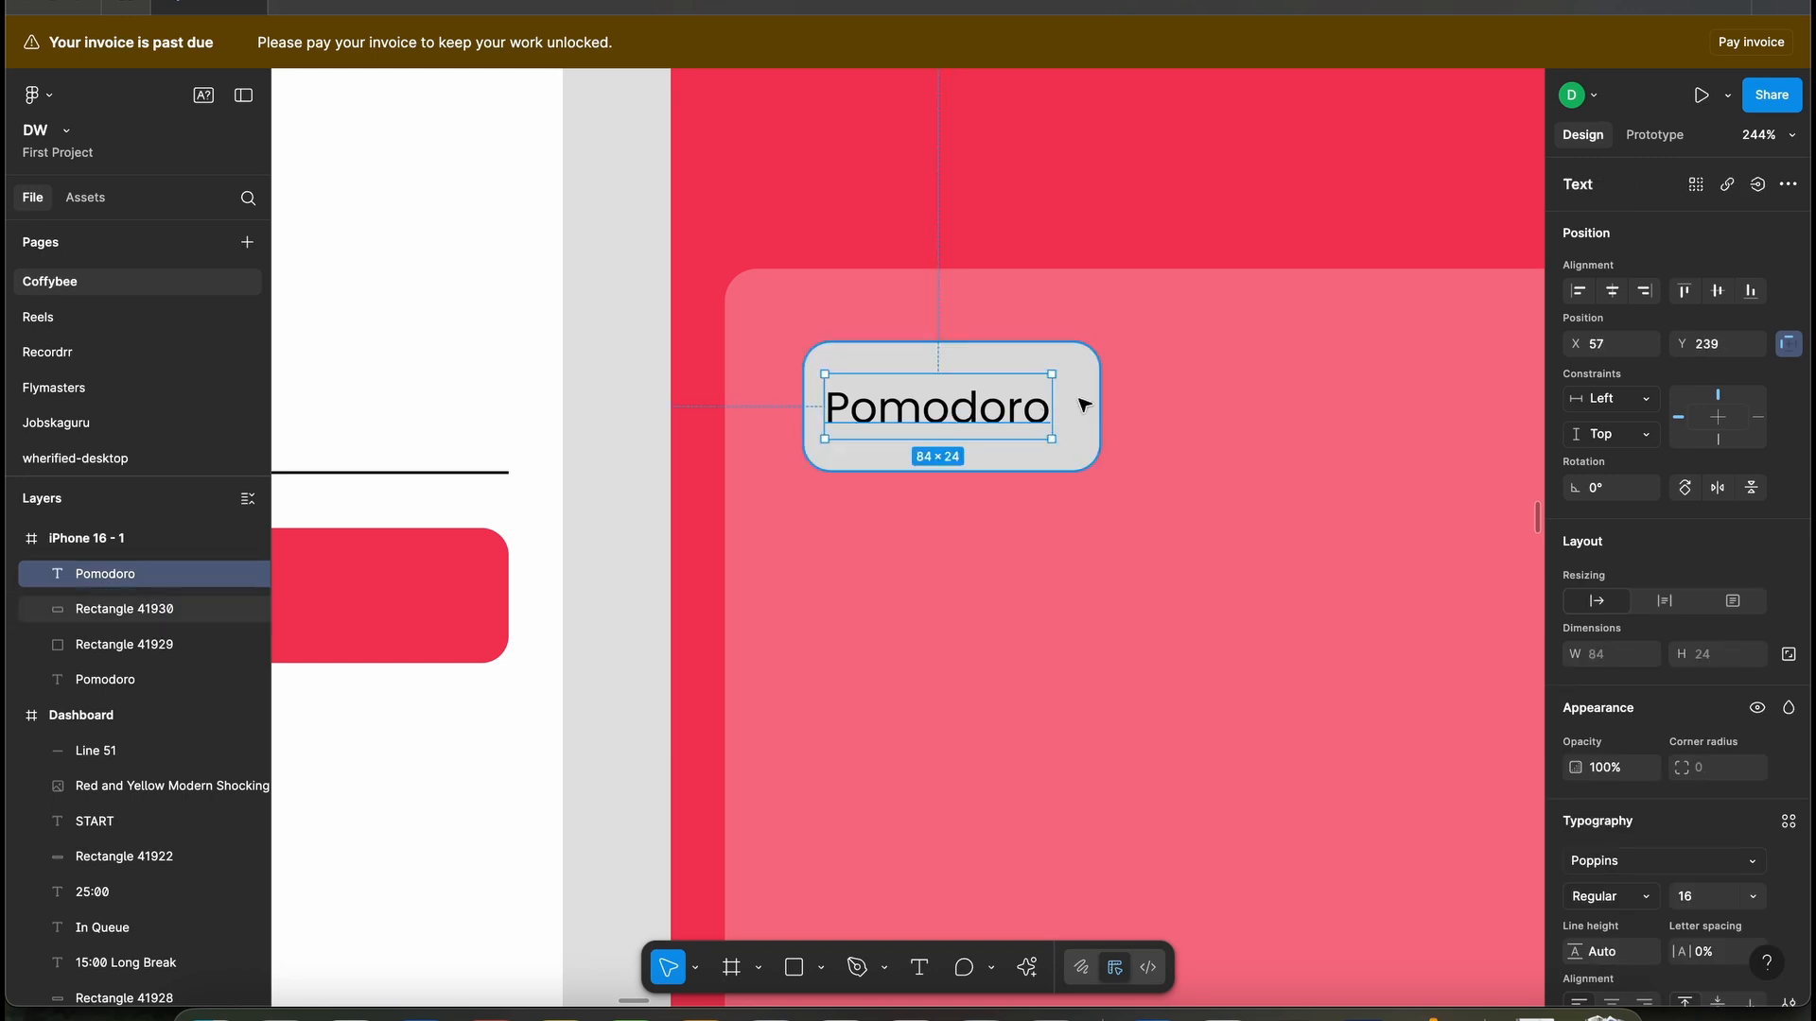
{"action": "left_click", "coordinate": [1085, 405], "text": "shift"}
{"action": "left_click", "coordinate": [1612, 290]}
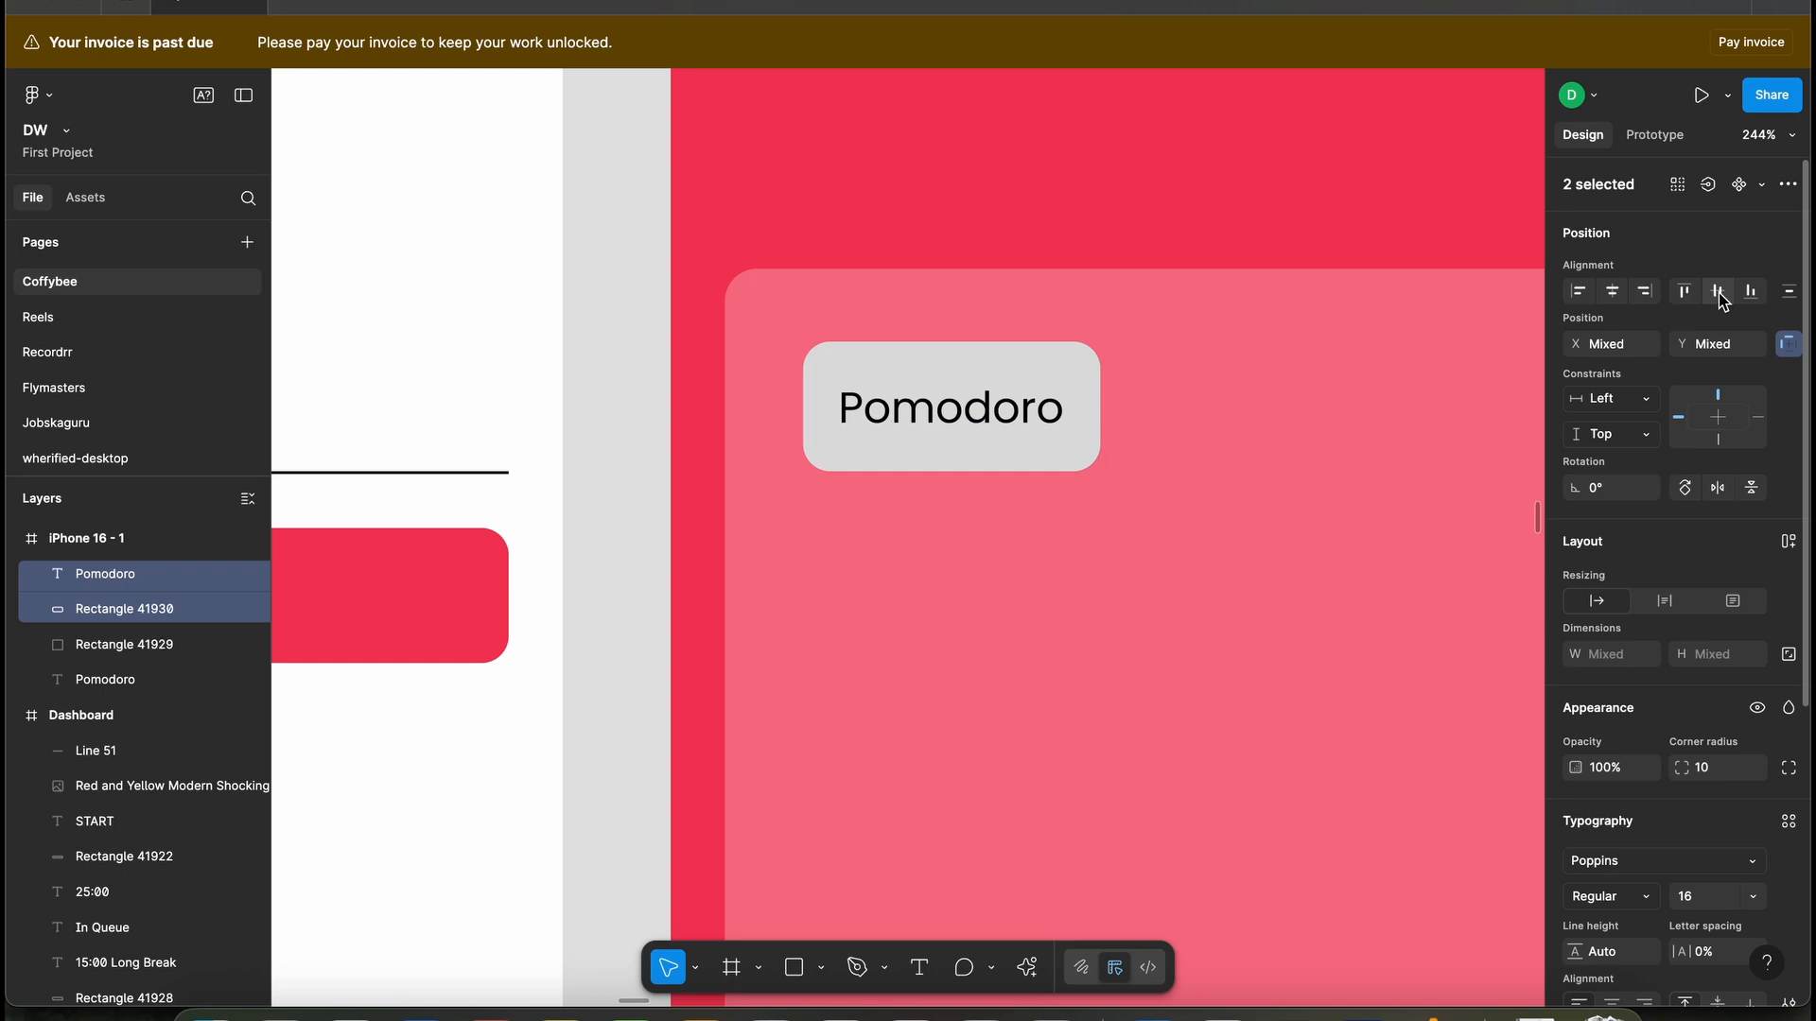
{"action": "left_click", "coordinate": [1178, 473]}
- Fill the small rectangle with the screen background's red F1304D, sampled from the canvas
{"action": "left_click", "coordinate": [1062, 355]}
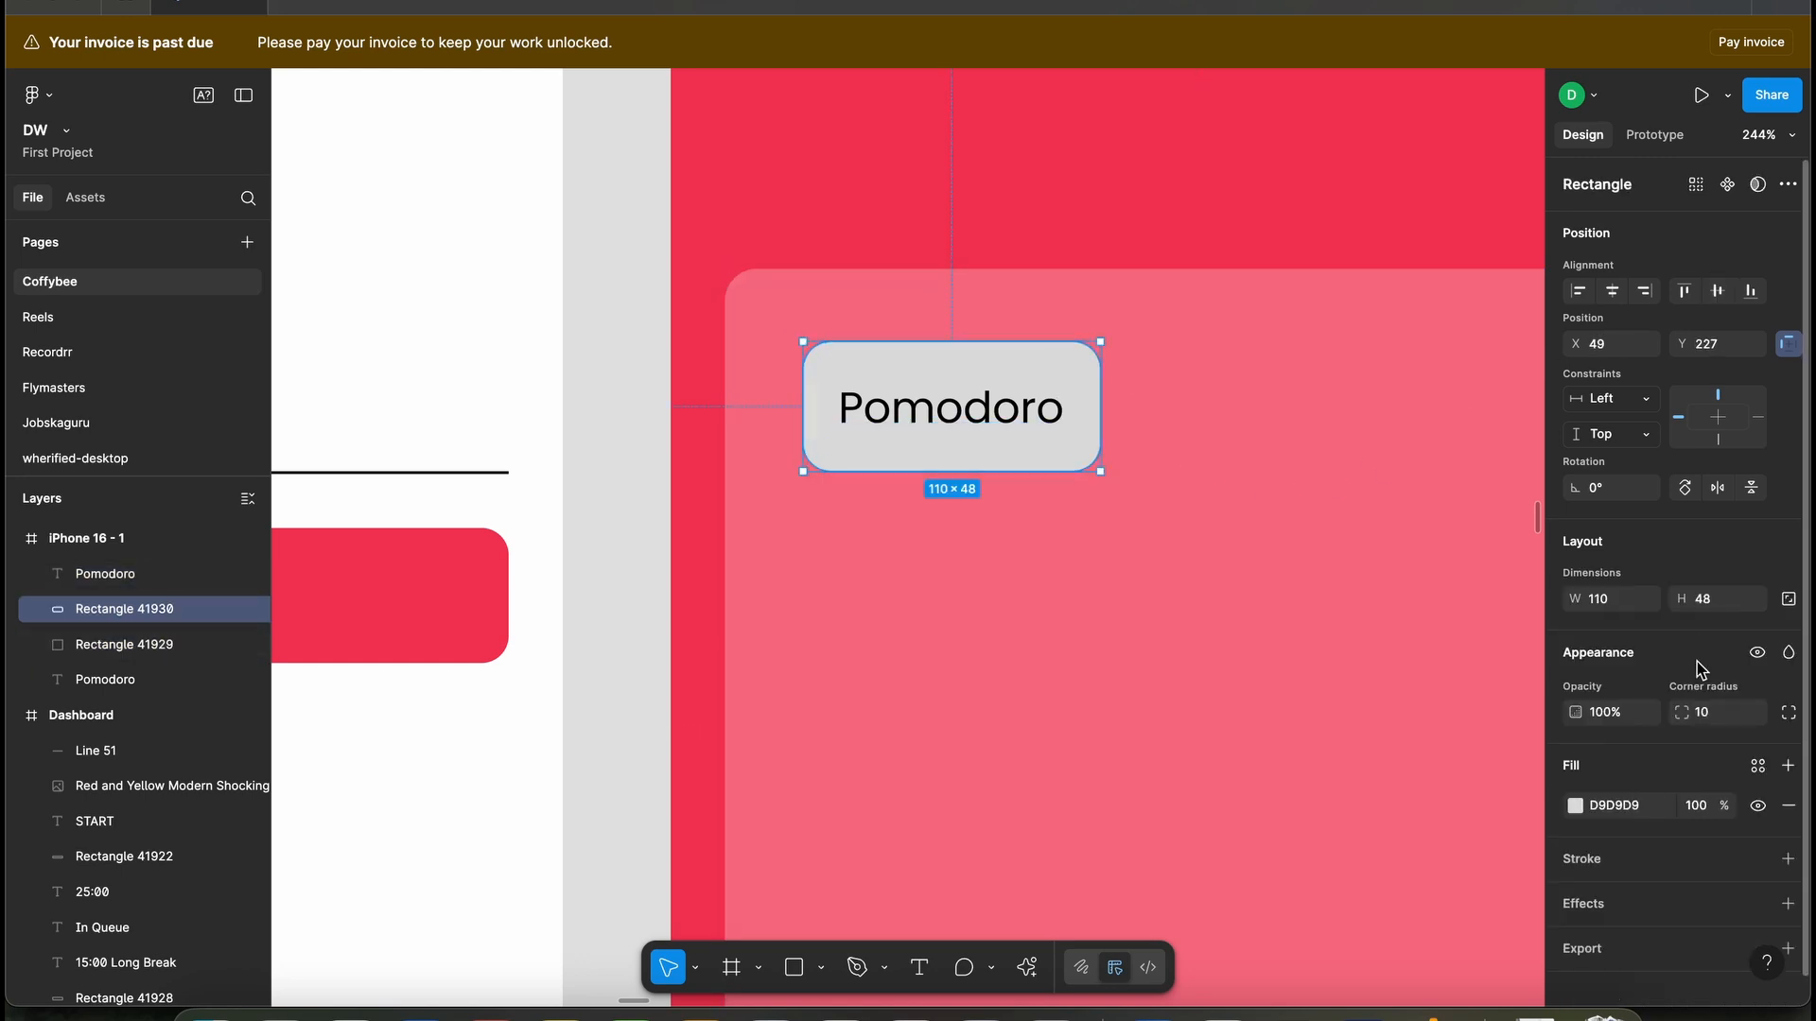
{"action": "left_click", "coordinate": [1575, 805]}
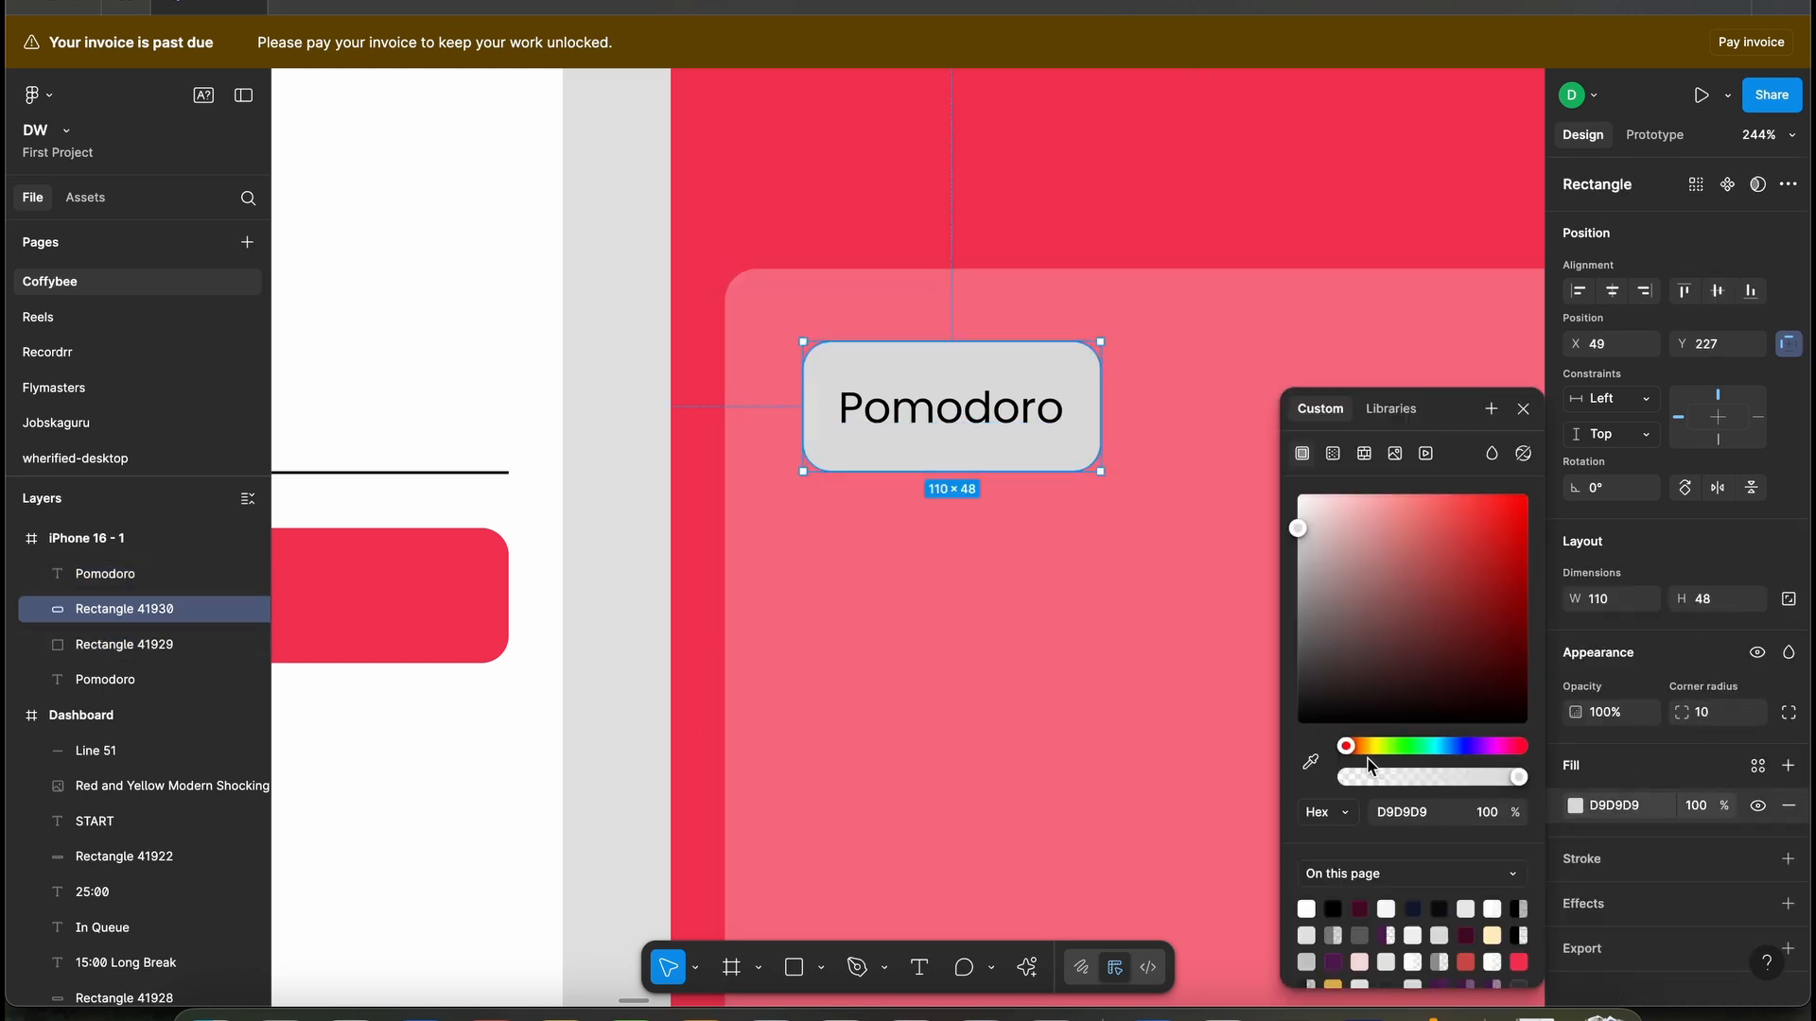
{"action": "left_click", "coordinate": [1310, 762]}
{"action": "left_click", "coordinate": [1136, 179]}
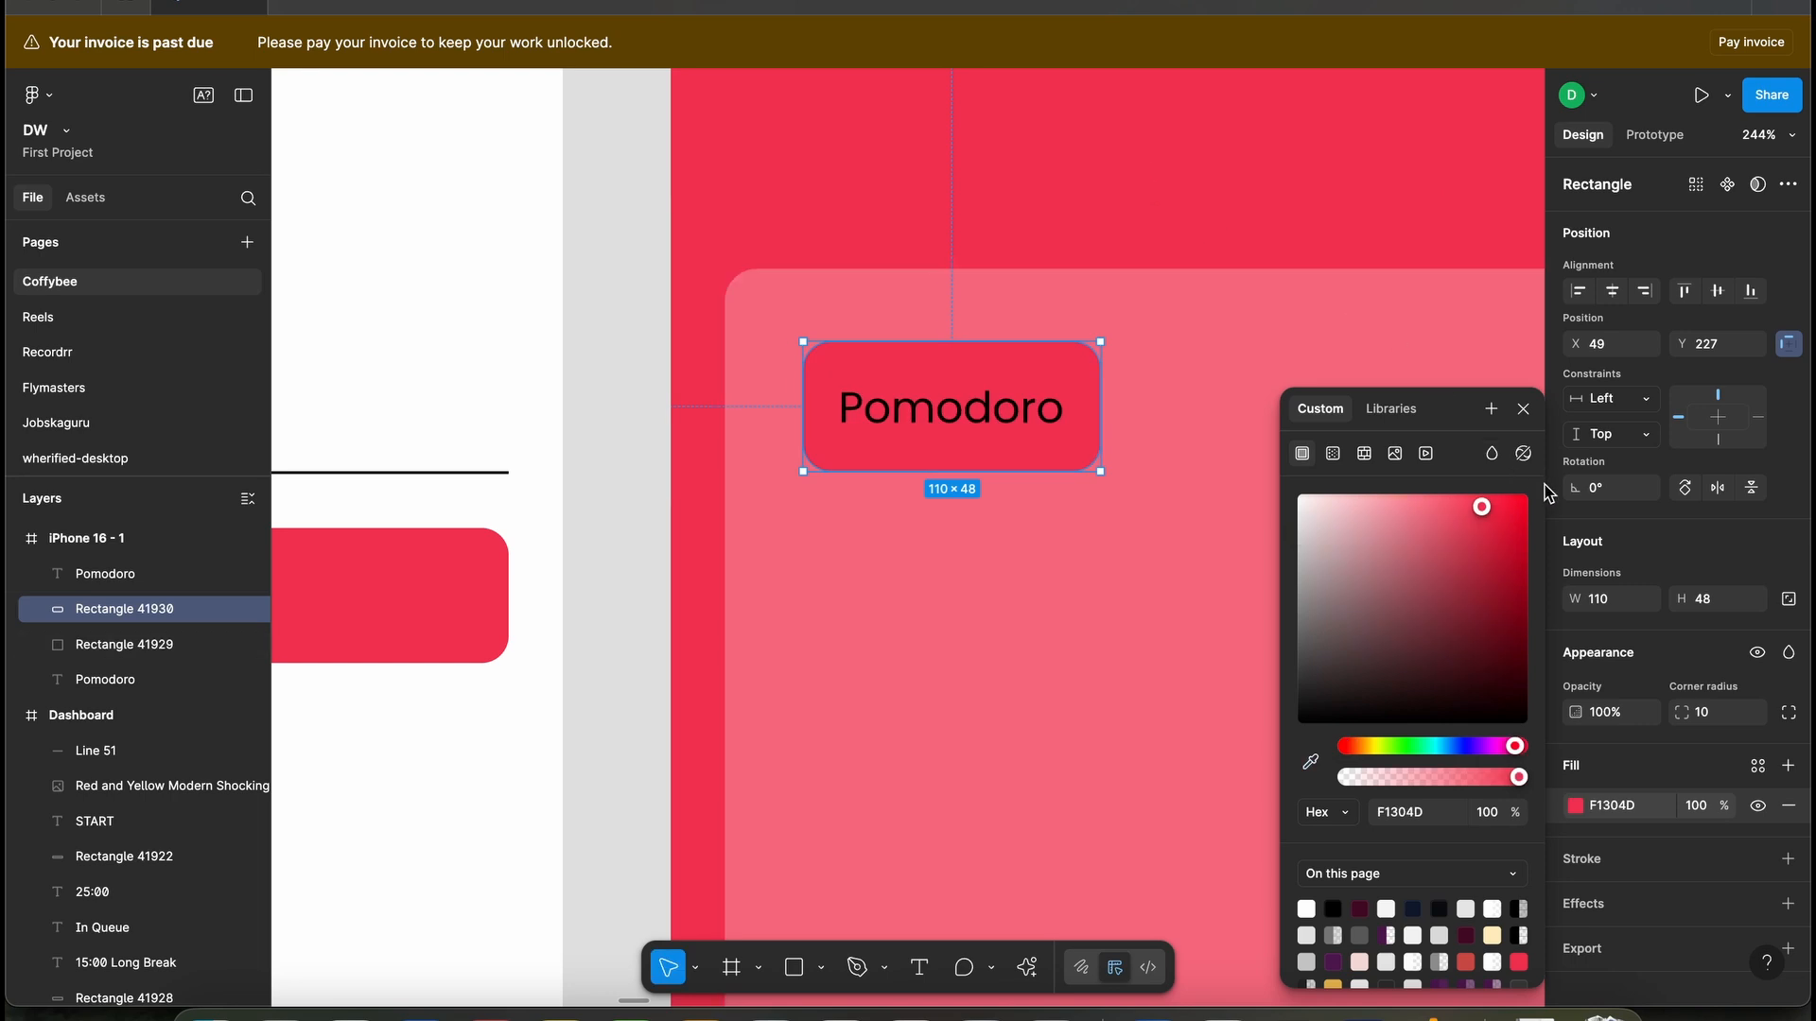
{"action": "key", "text": "Escape"}
- Change the text color of the small Pomodoro label to white FFFFFF
{"action": "left_click", "coordinate": [946, 408]}
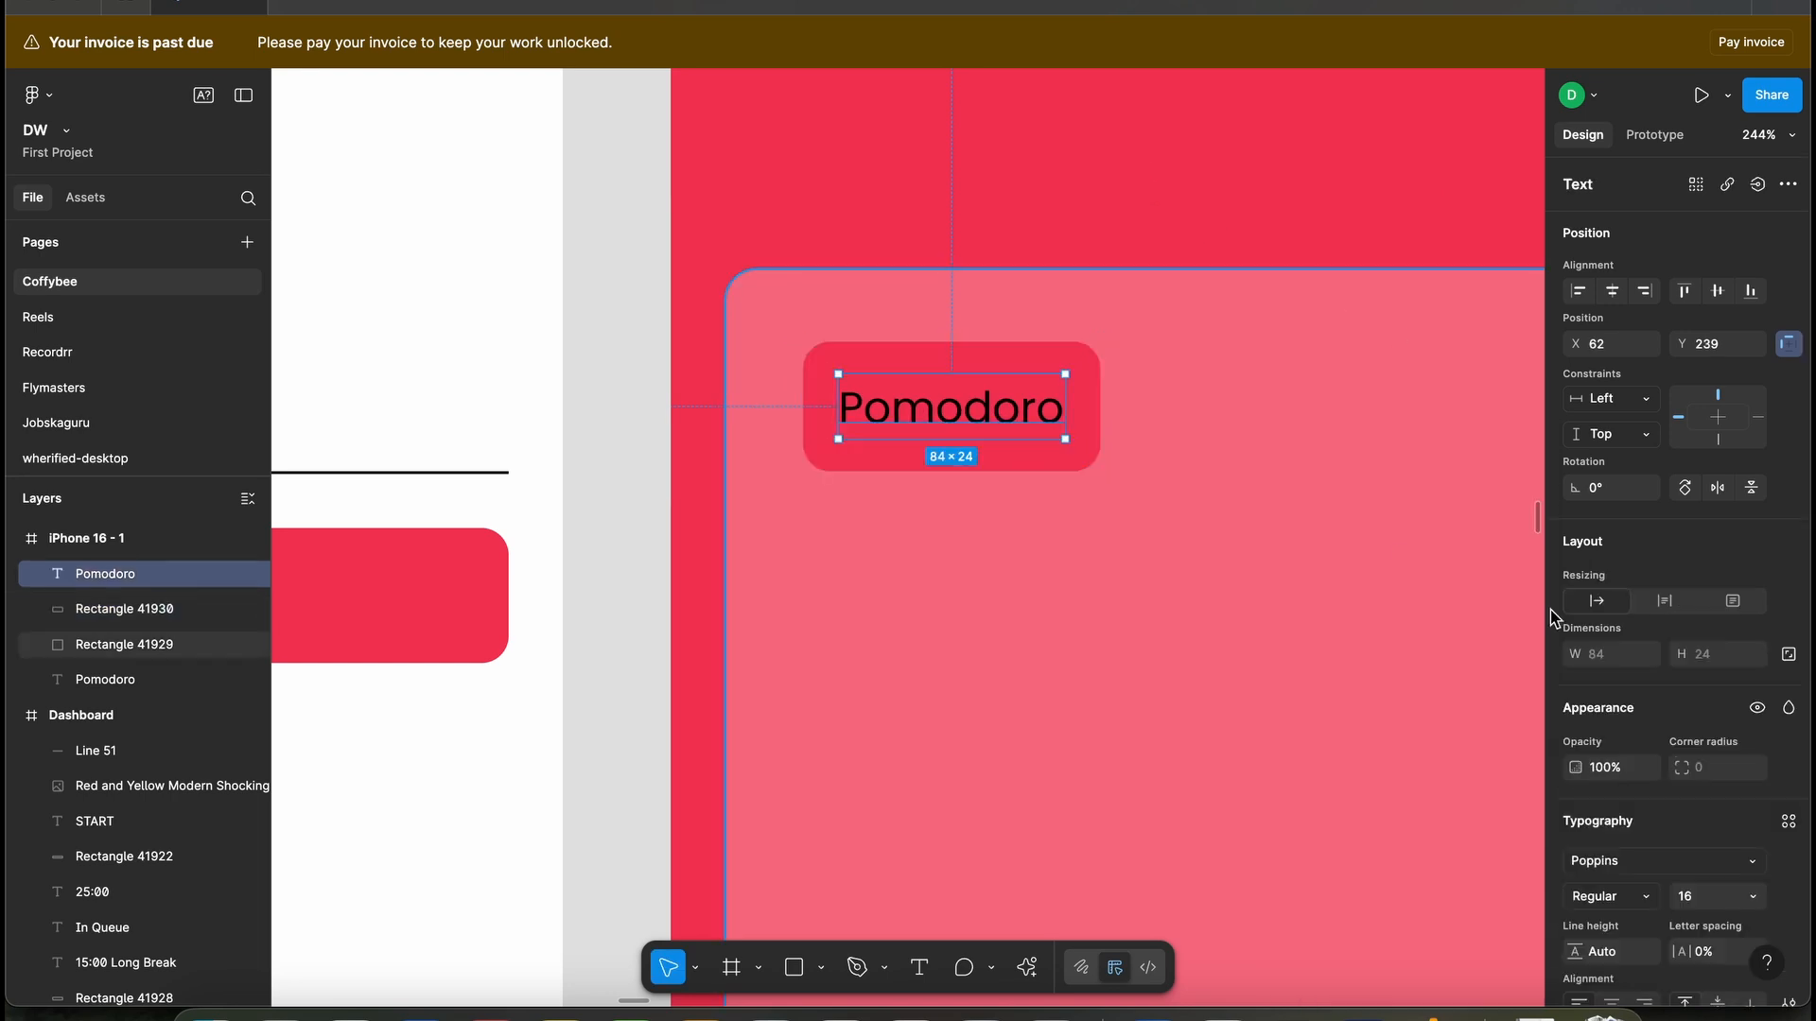
{"action": "scroll", "coordinate": [1637, 832], "scroll_direction": "down", "scroll_amount": 5}
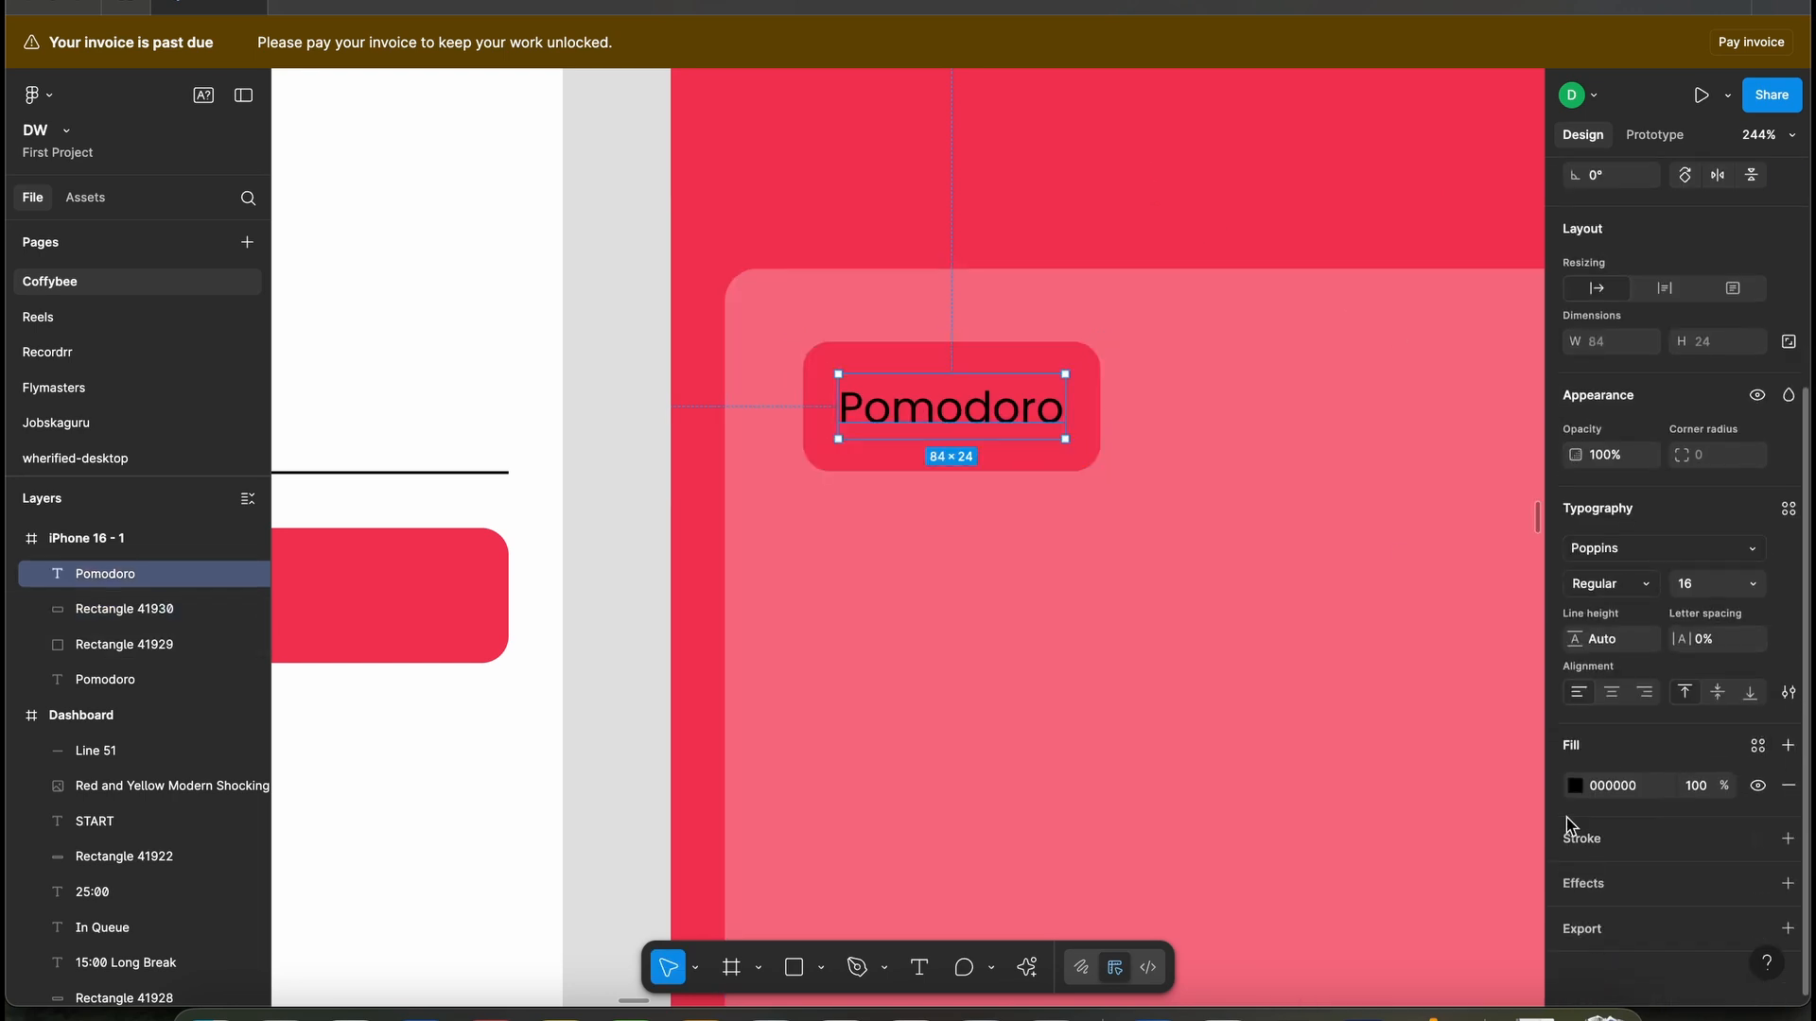
{"action": "left_click", "coordinate": [1575, 786]}
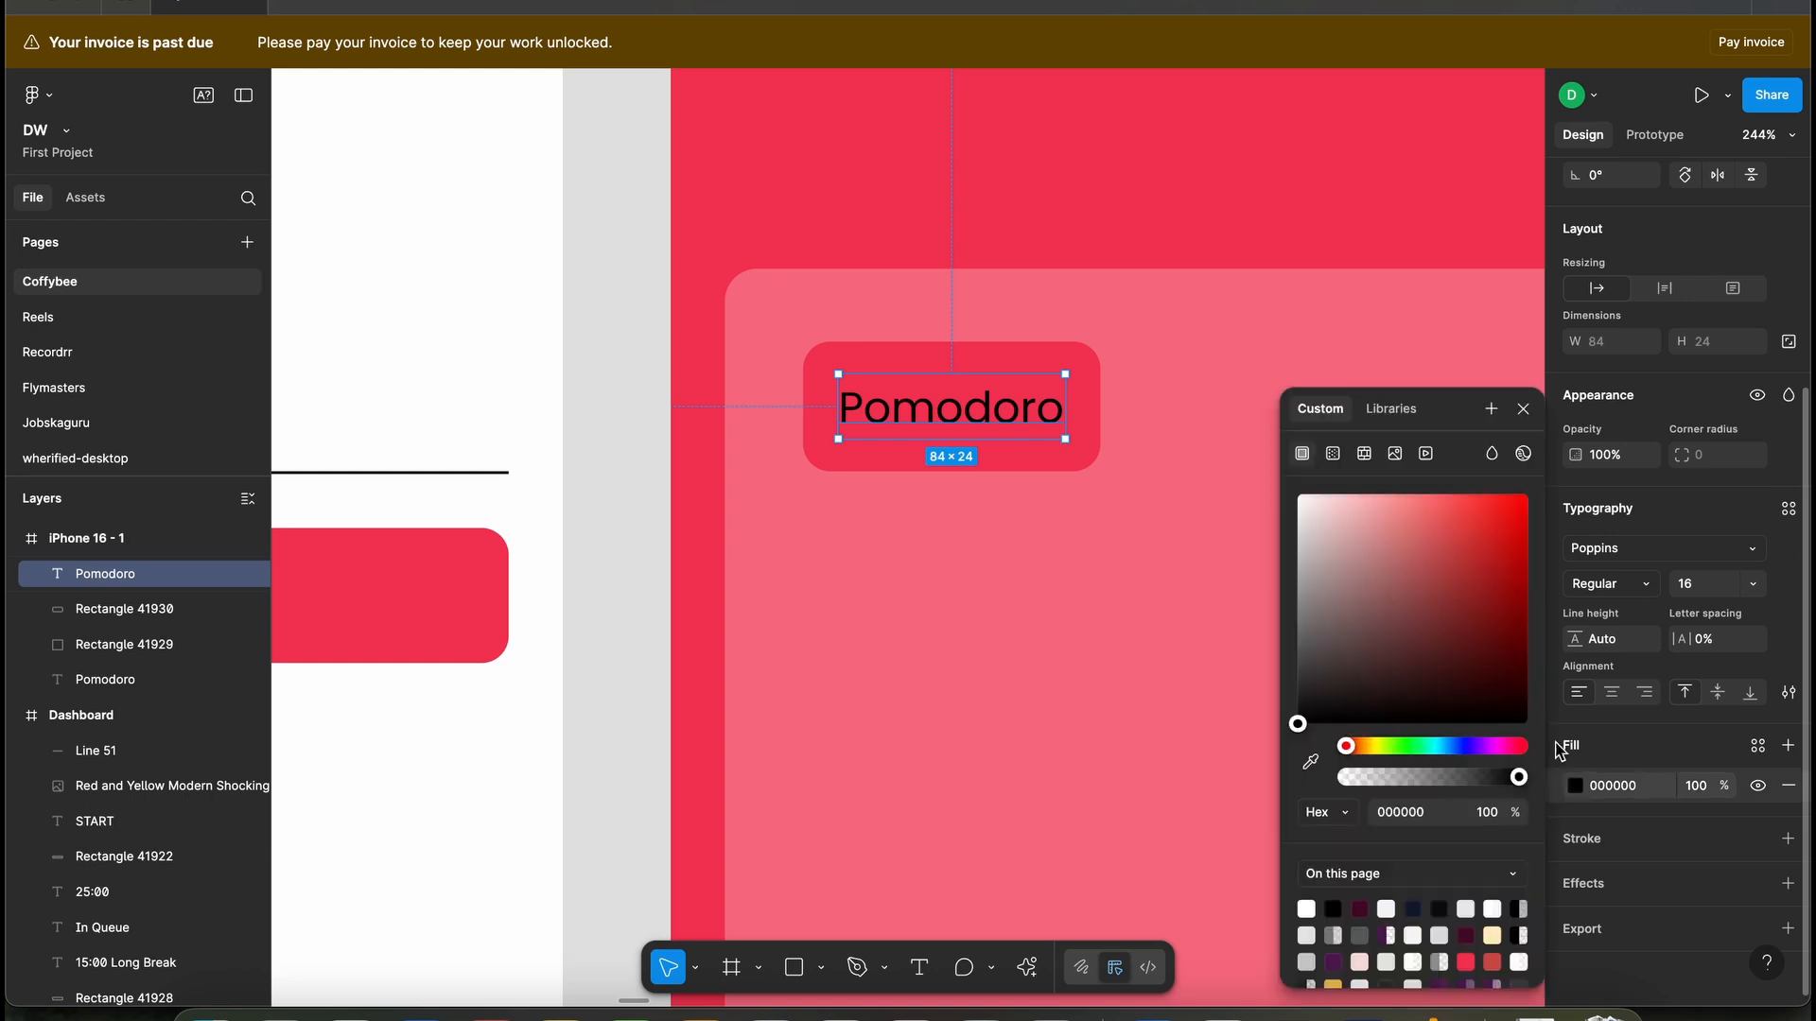
{"action": "left_click_drag", "start_coordinate": [1370, 559], "coordinate": [1298, 493]}
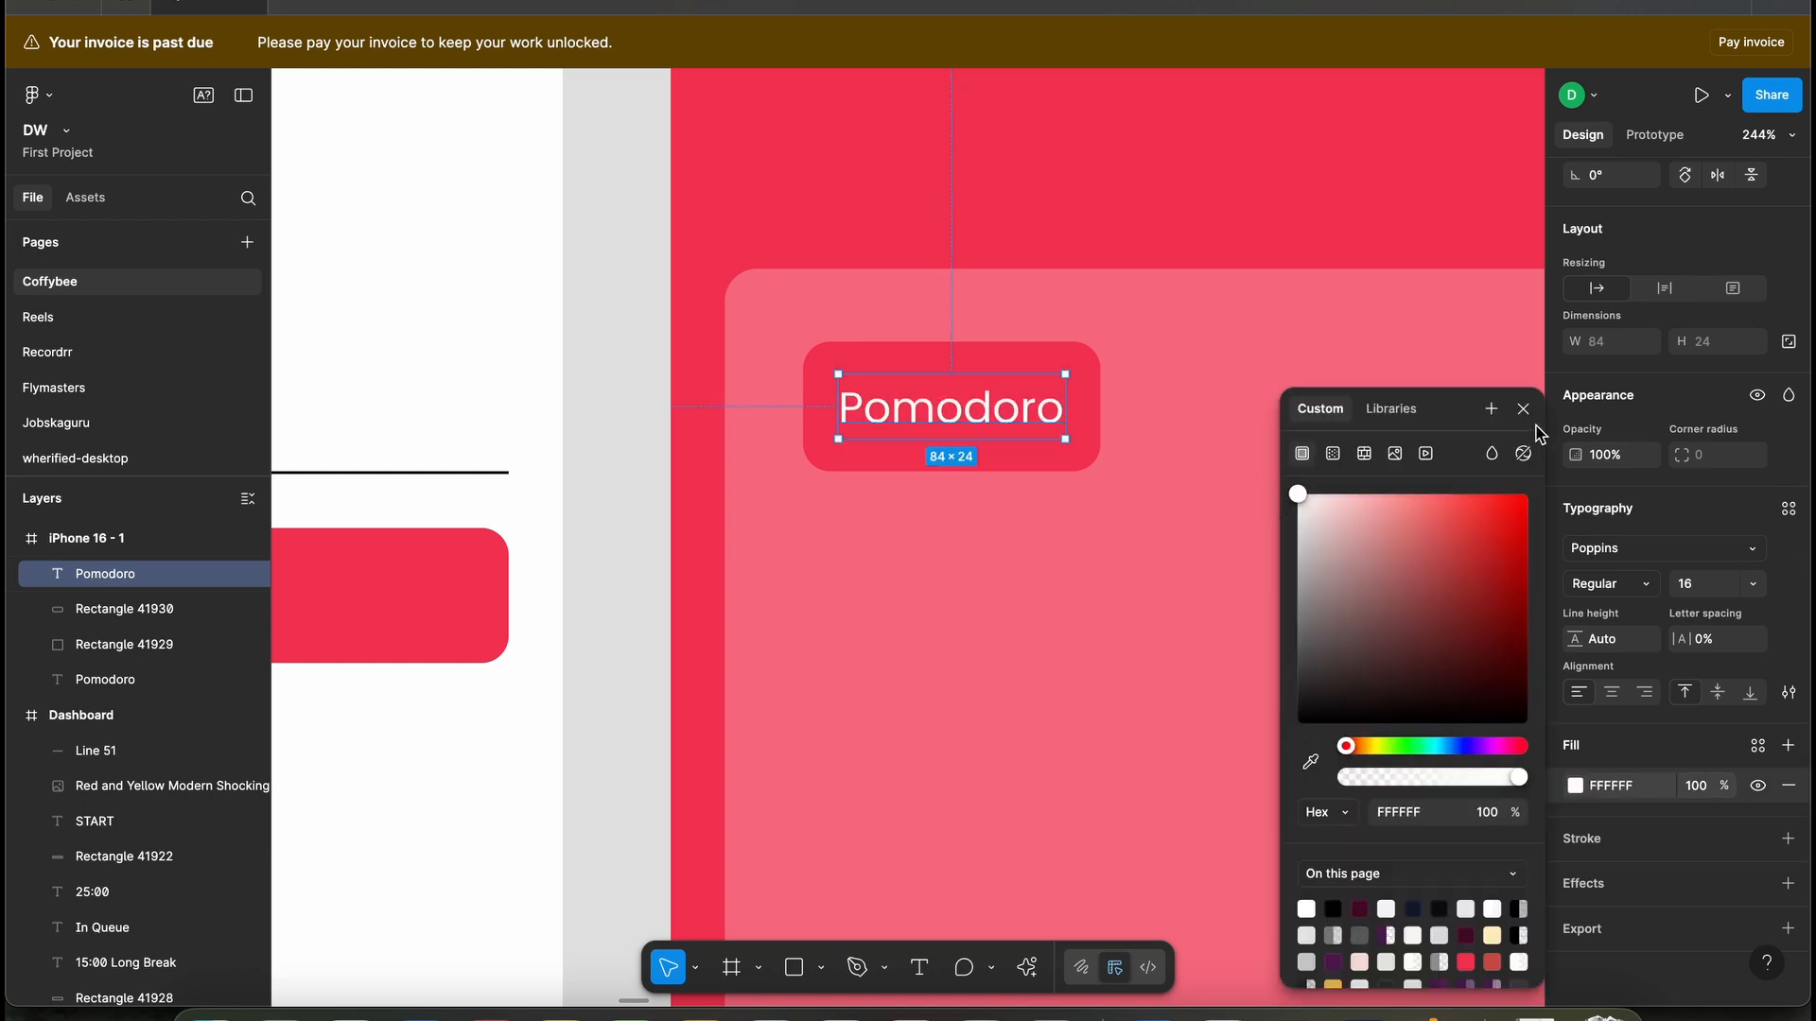
{"action": "left_click", "coordinate": [1522, 408]}
{"action": "left_click", "coordinate": [1241, 470]}
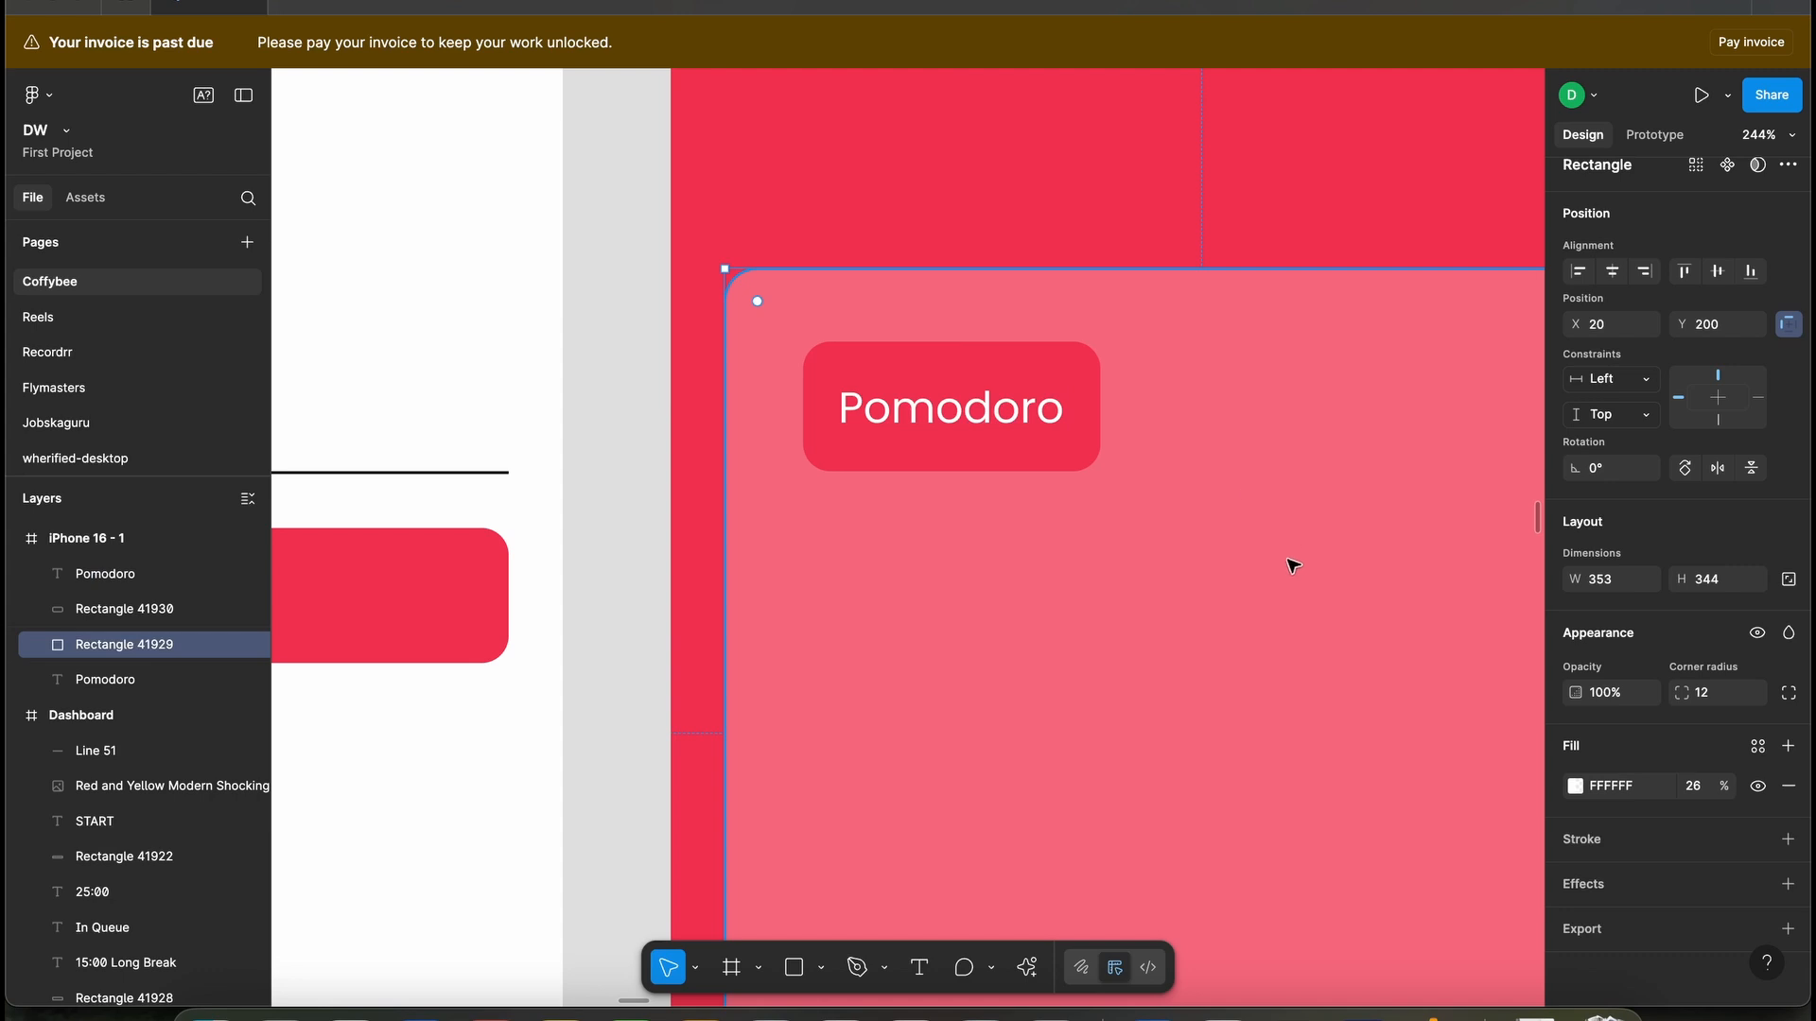
- Group the small Pomodoro label with the red rectangle behind it
{"action": "scroll", "coordinate": [1288, 565], "scroll_direction": "down", "scroll_amount": 5}
{"action": "scroll", "coordinate": [1169, 519], "scroll_direction": "right", "scroll_amount": 4}
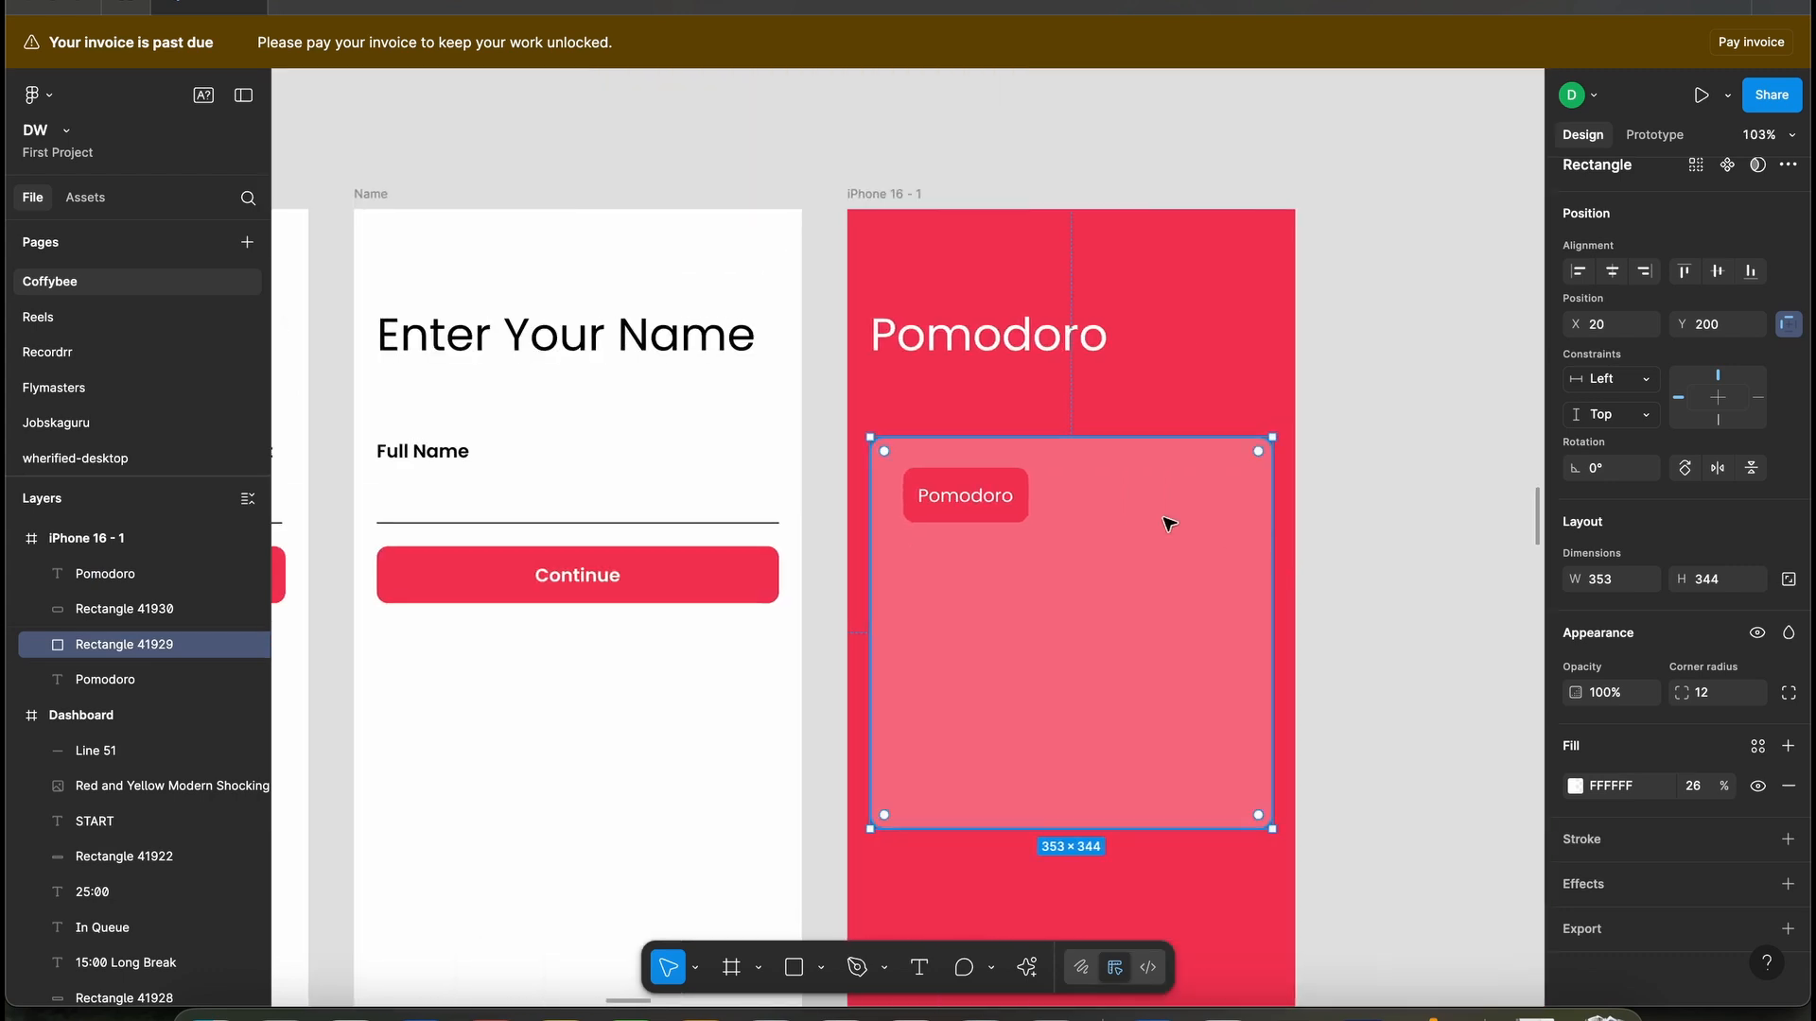
{"action": "scroll", "coordinate": [962, 432], "scroll_direction": "up", "scroll_amount": 2}
{"action": "left_click", "coordinate": [989, 520]}
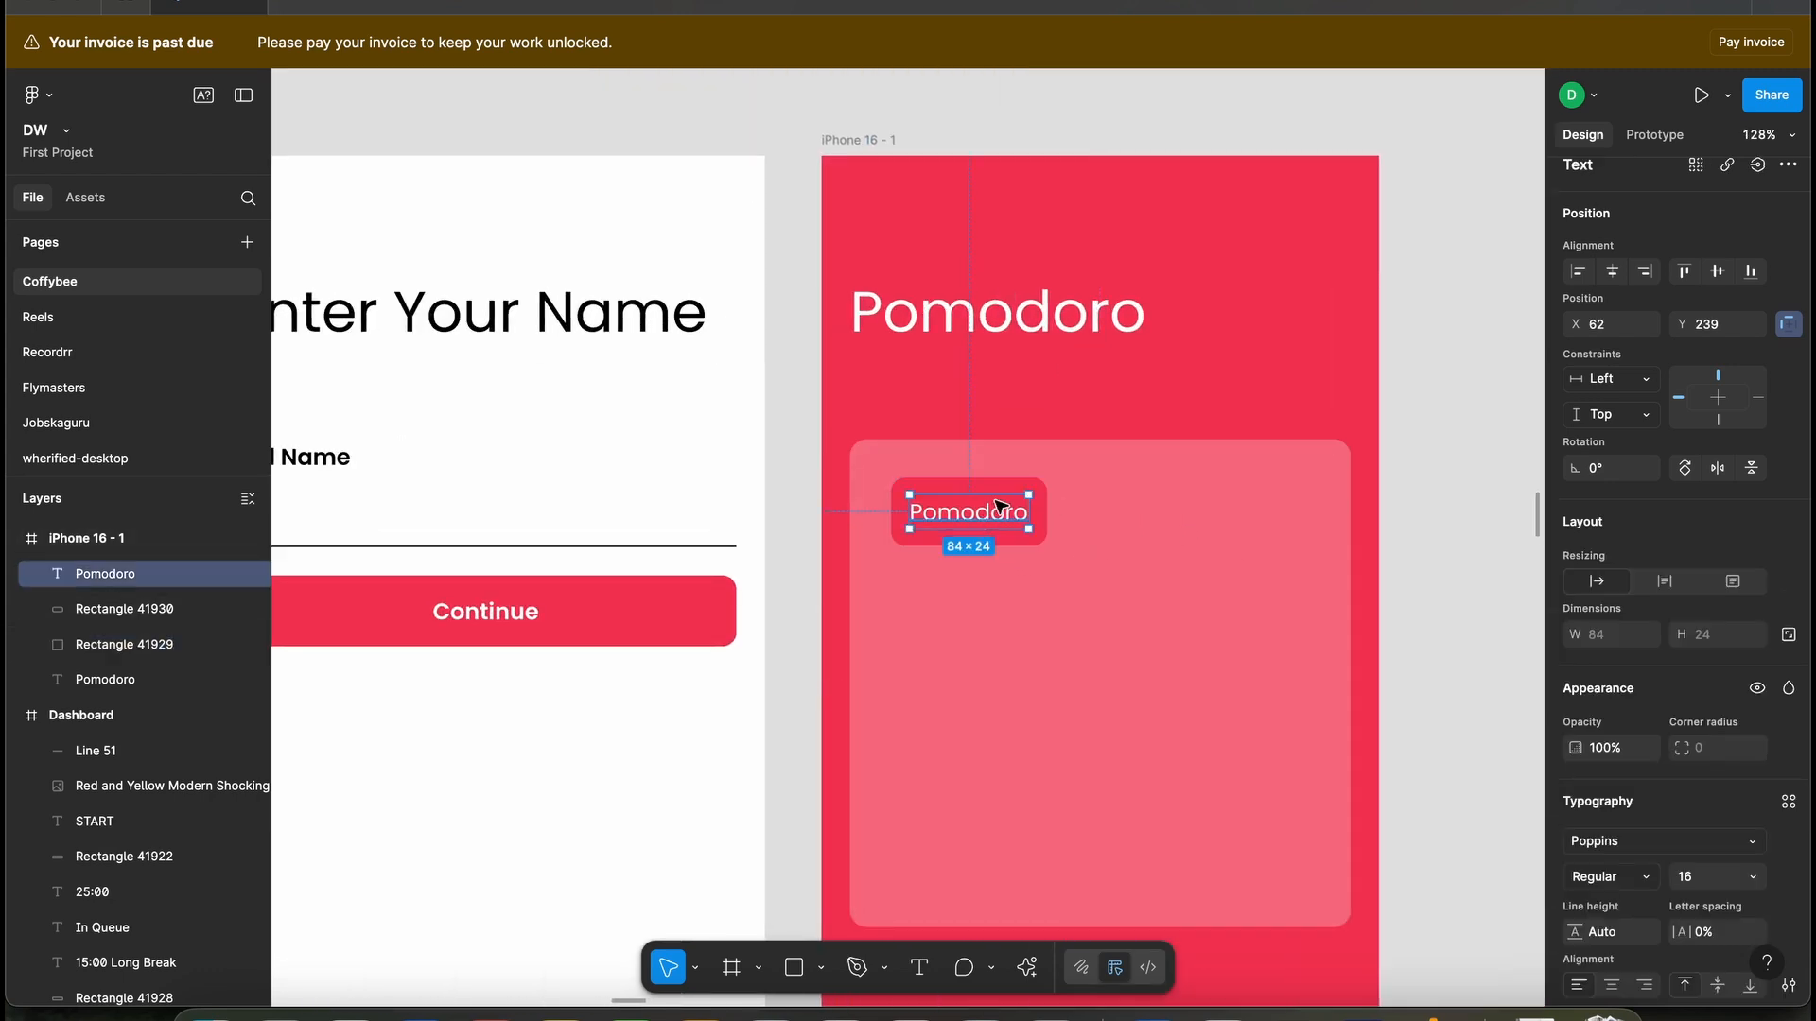
{"action": "left_click", "coordinate": [1024, 486], "text": "shift"}
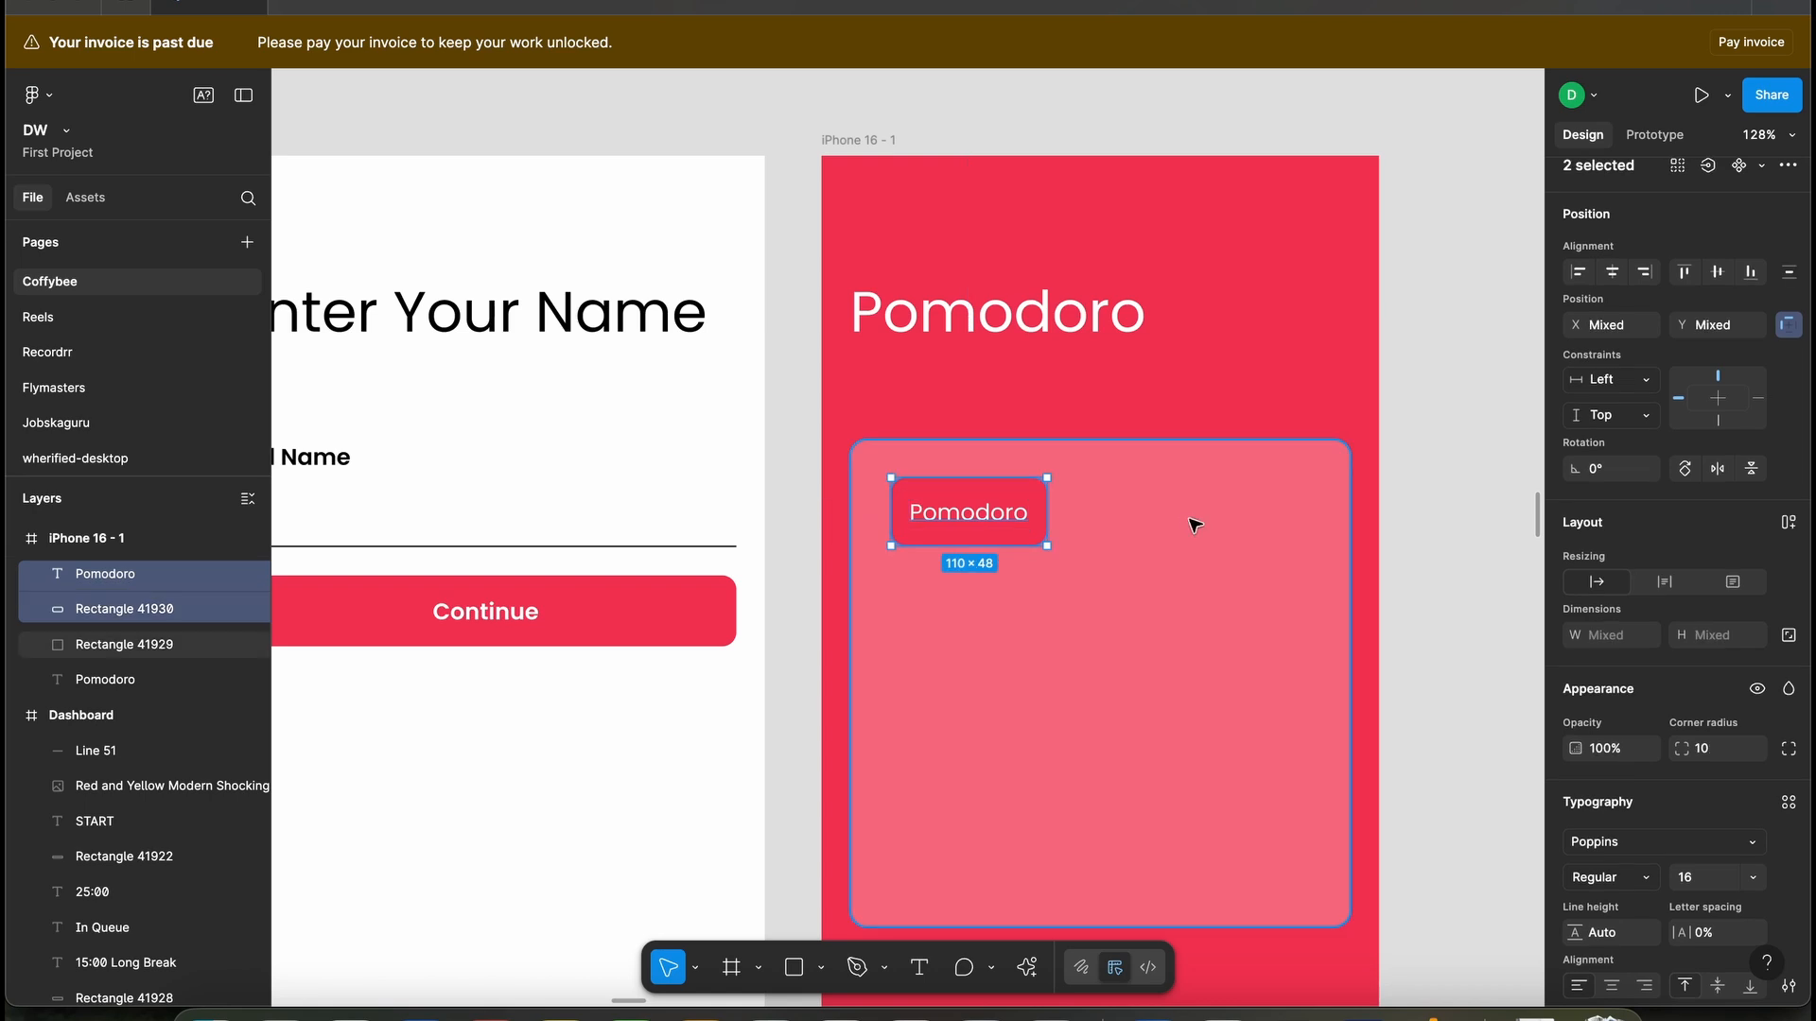
{"action": "key", "text": "ctrl+g"}
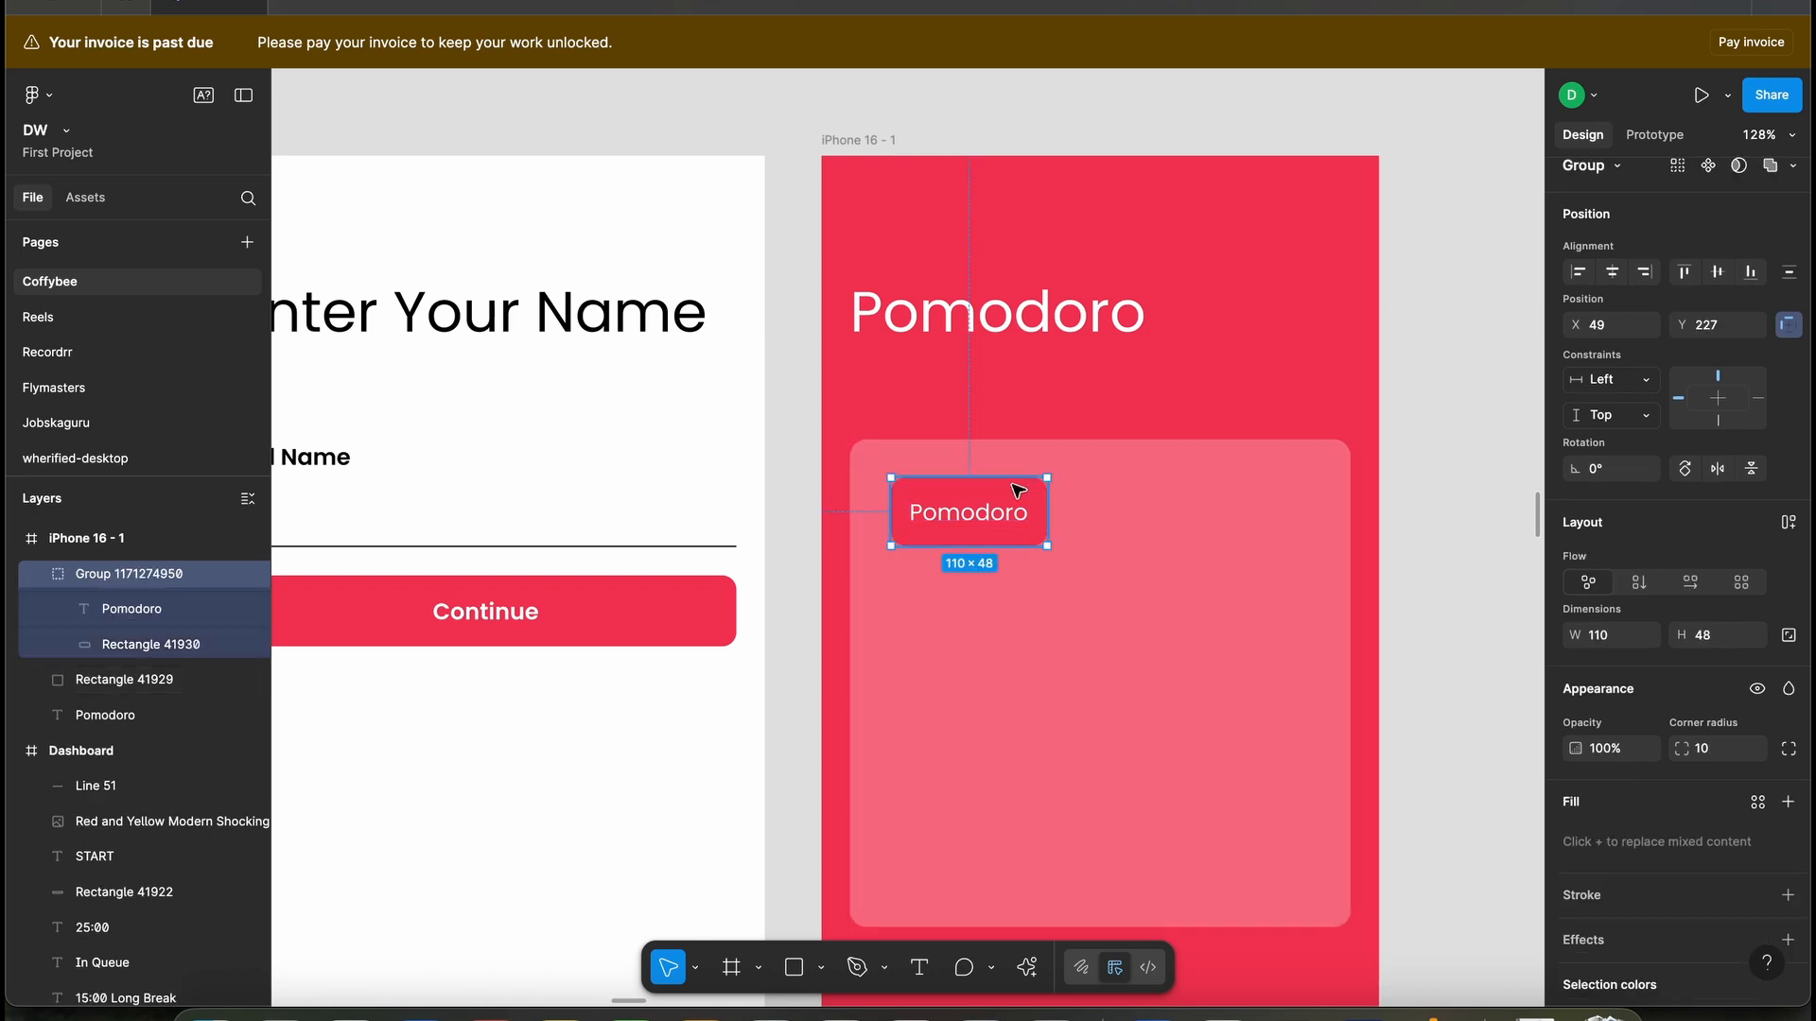
- Set the X position of the grouped Pomodoro button to 40
{"action": "scroll", "coordinate": [990, 458], "scroll_direction": "up", "scroll_amount": 3}
{"action": "left_click", "coordinate": [1246, 531]}
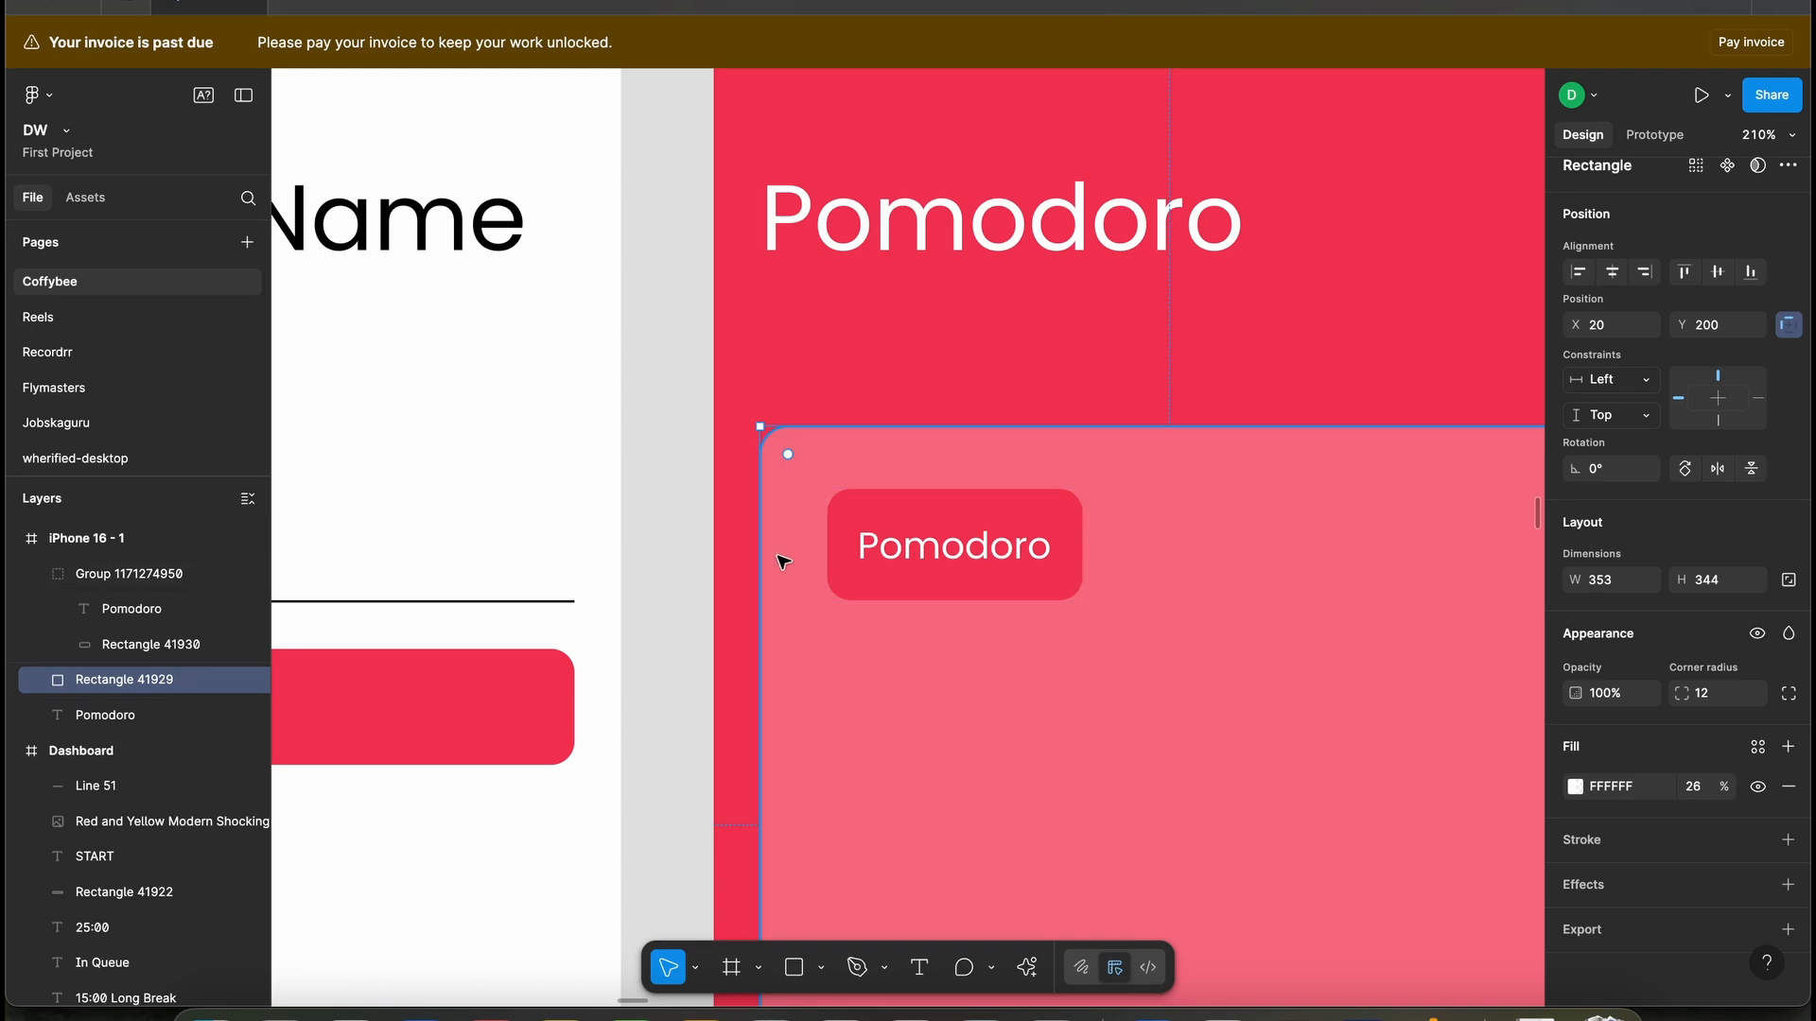
{"action": "left_click", "coordinate": [922, 560]}
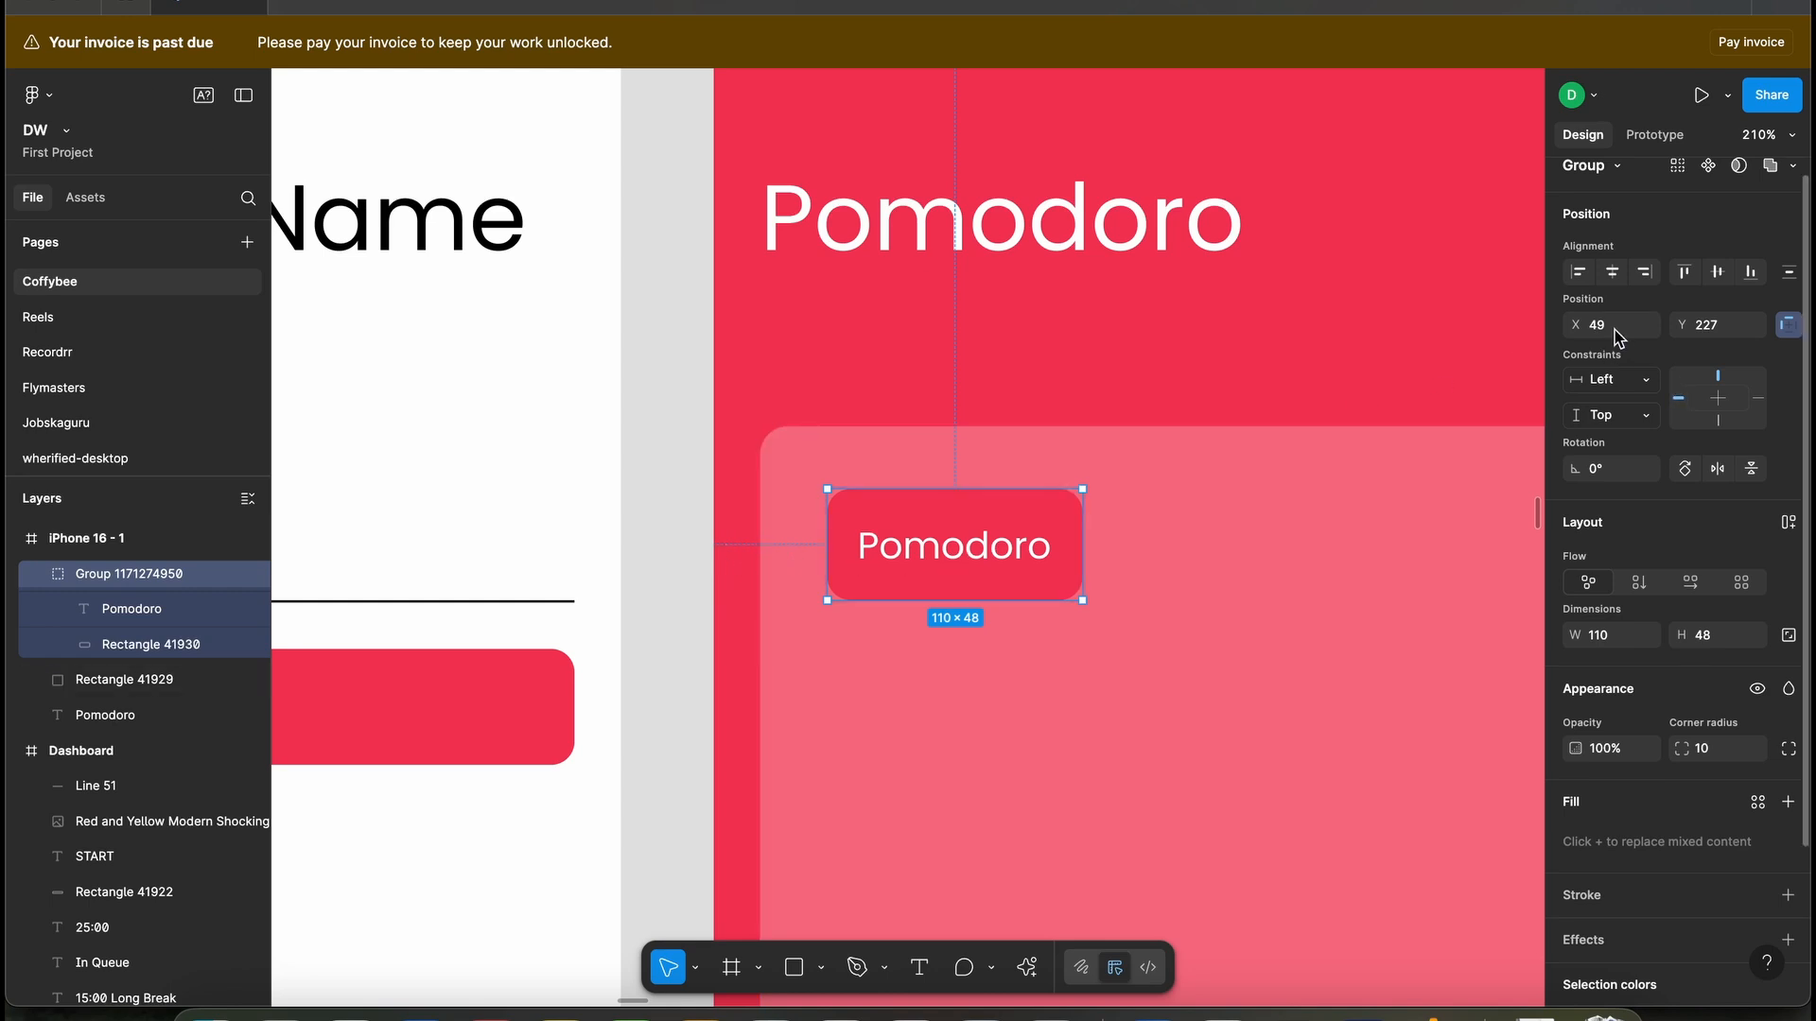
{"action": "key", "text": "Return"}
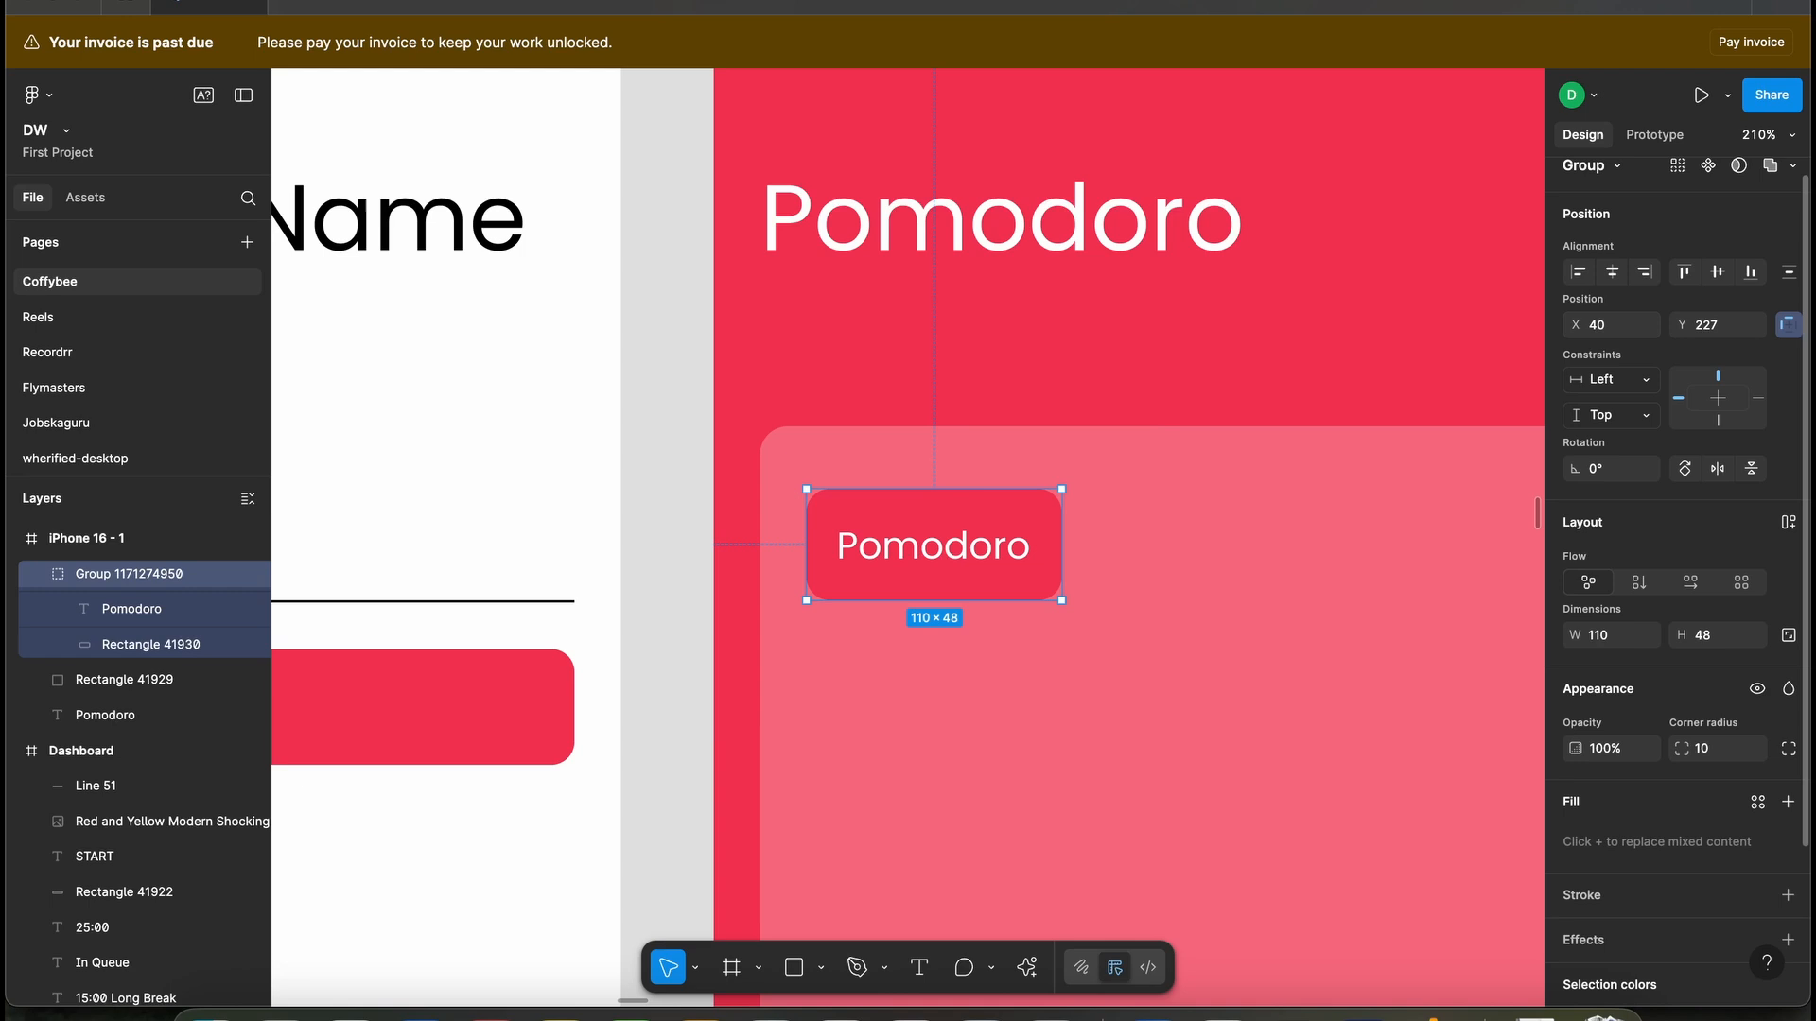
- Set the Y position of the grouped Pomodoro button to 220
{"action": "left_click", "coordinate": [1214, 521]}
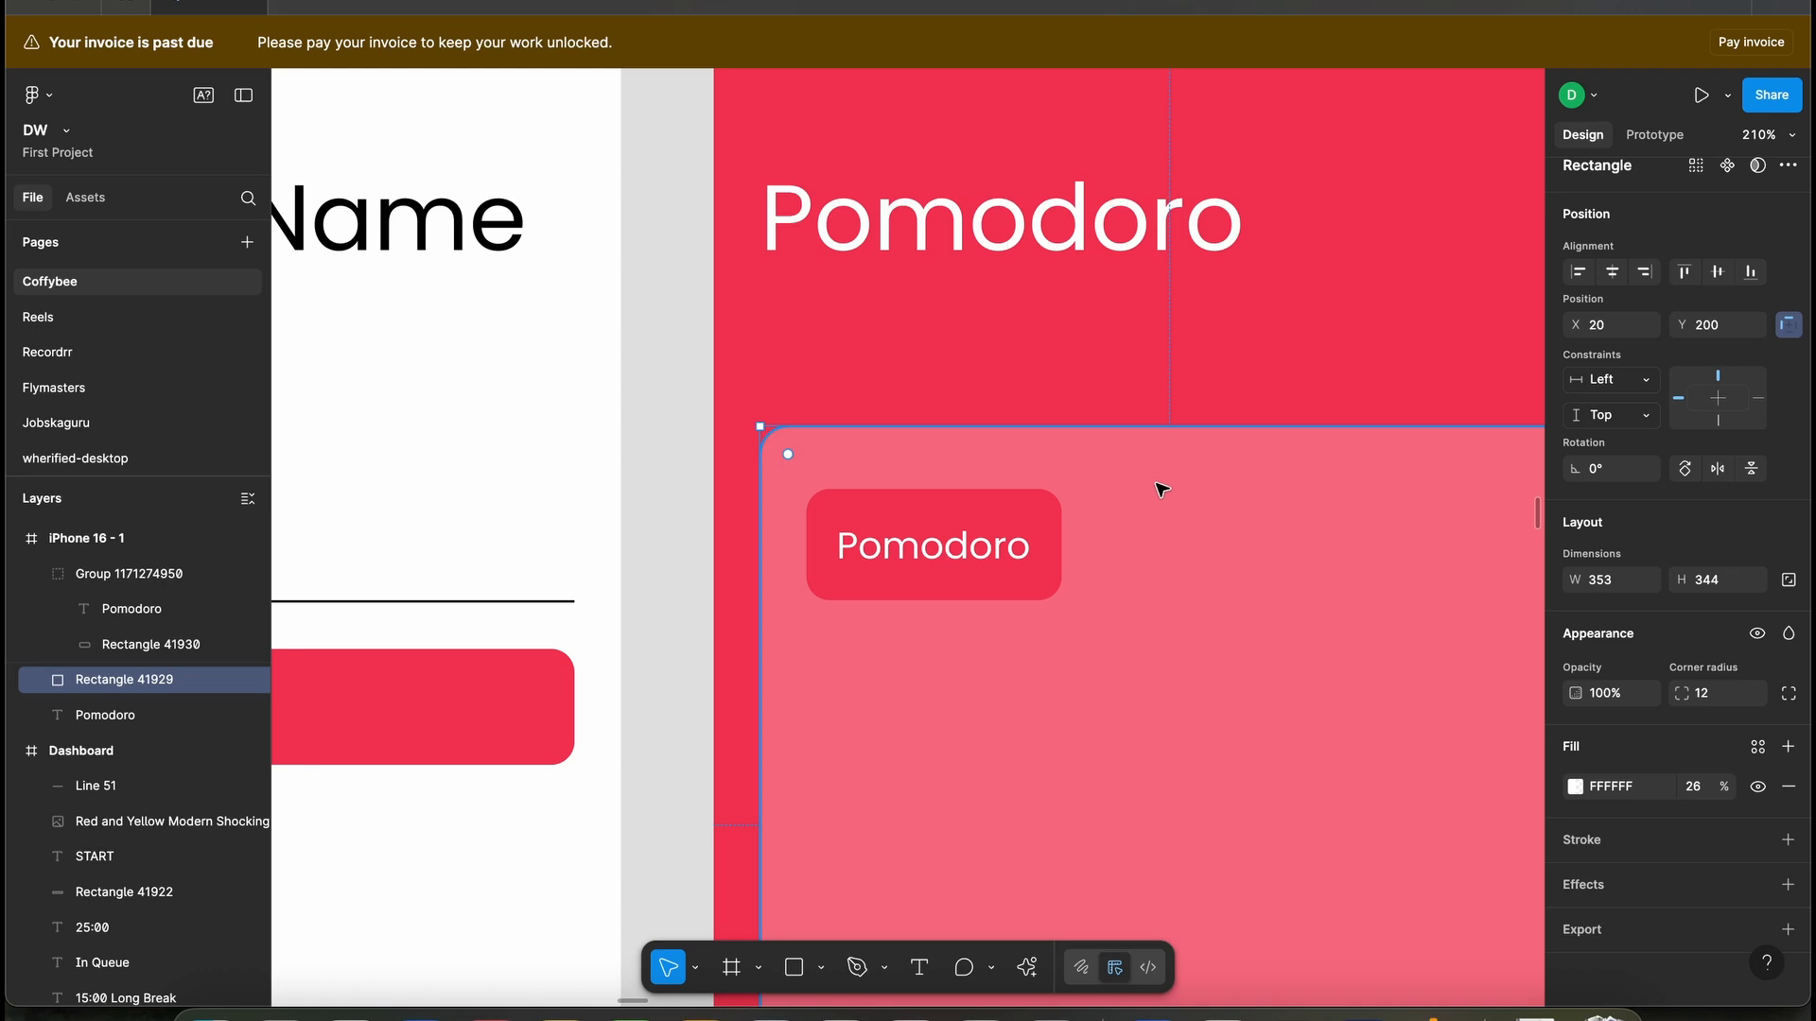
{"action": "left_click", "coordinate": [1005, 571]}
{"action": "left_click", "coordinate": [1720, 326]}
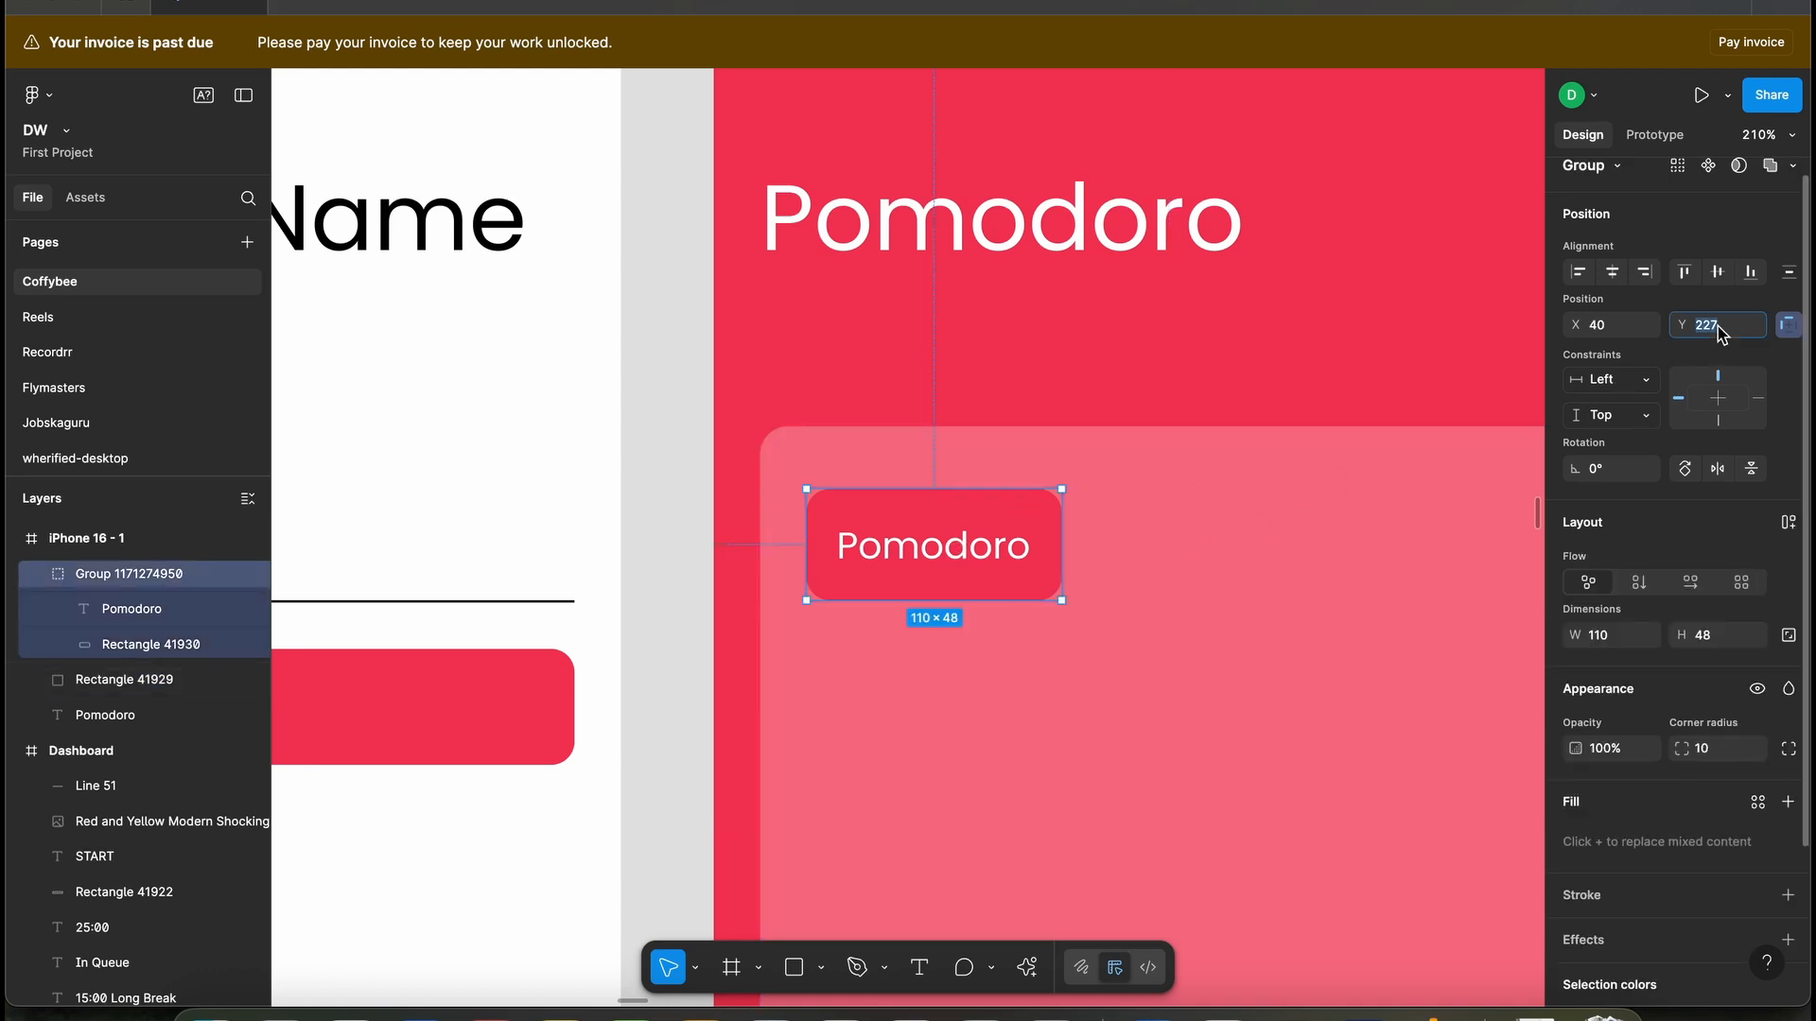
{"action": "type", "text": "220"}
{"action": "key", "text": "Return"}
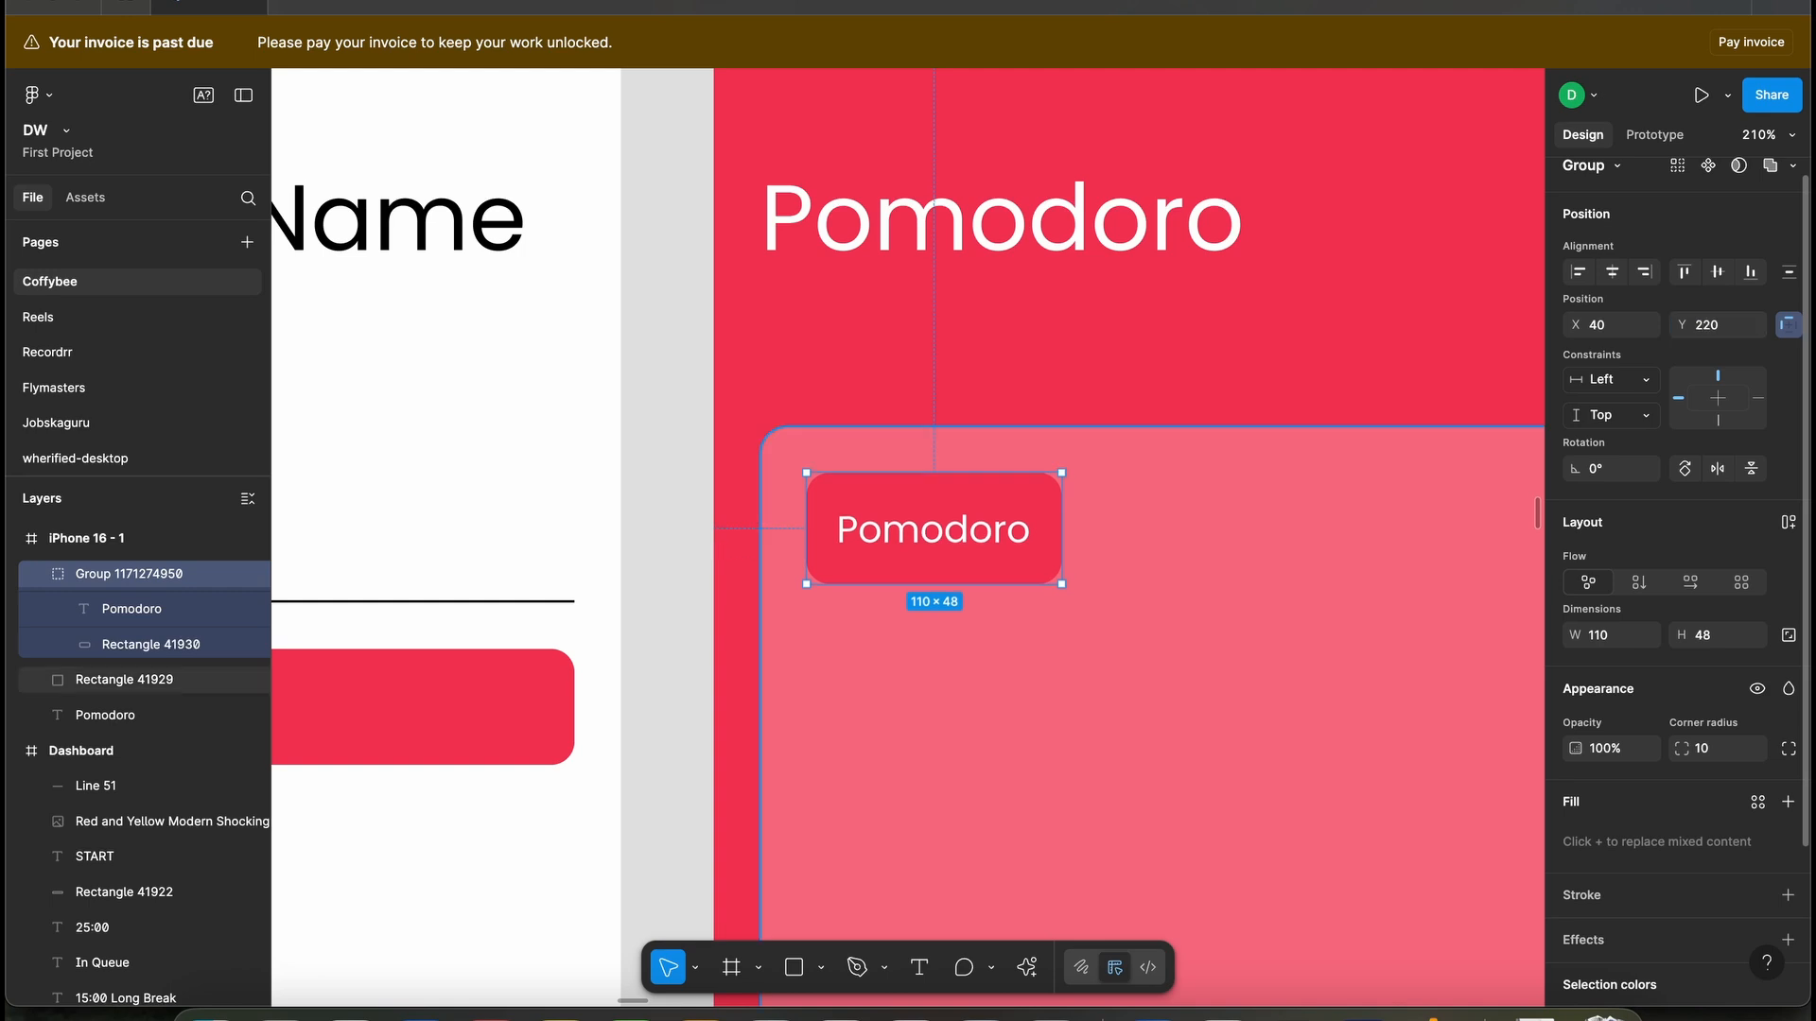
{"action": "left_click", "coordinate": [1161, 565]}
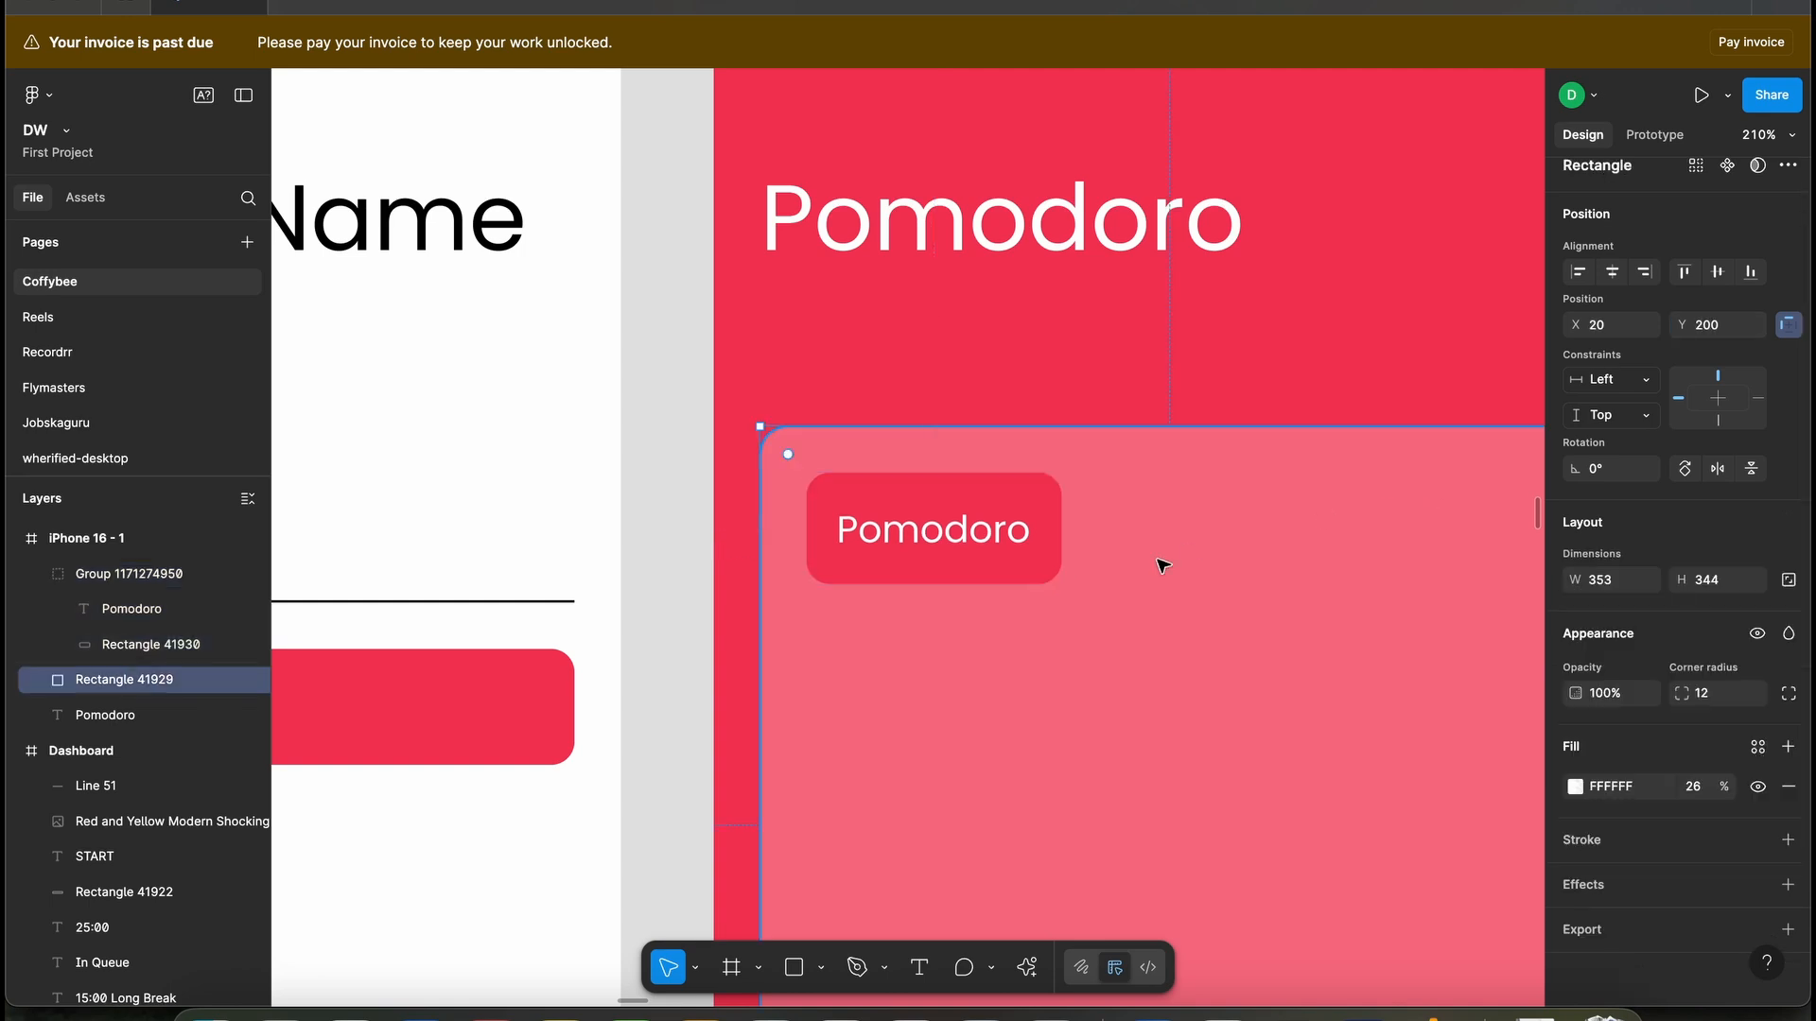
- Add the text 25:00 to the translucent card, below the Pomodoro button
{"action": "scroll", "coordinate": [1163, 565], "scroll_direction": "down", "scroll_amount": 3}
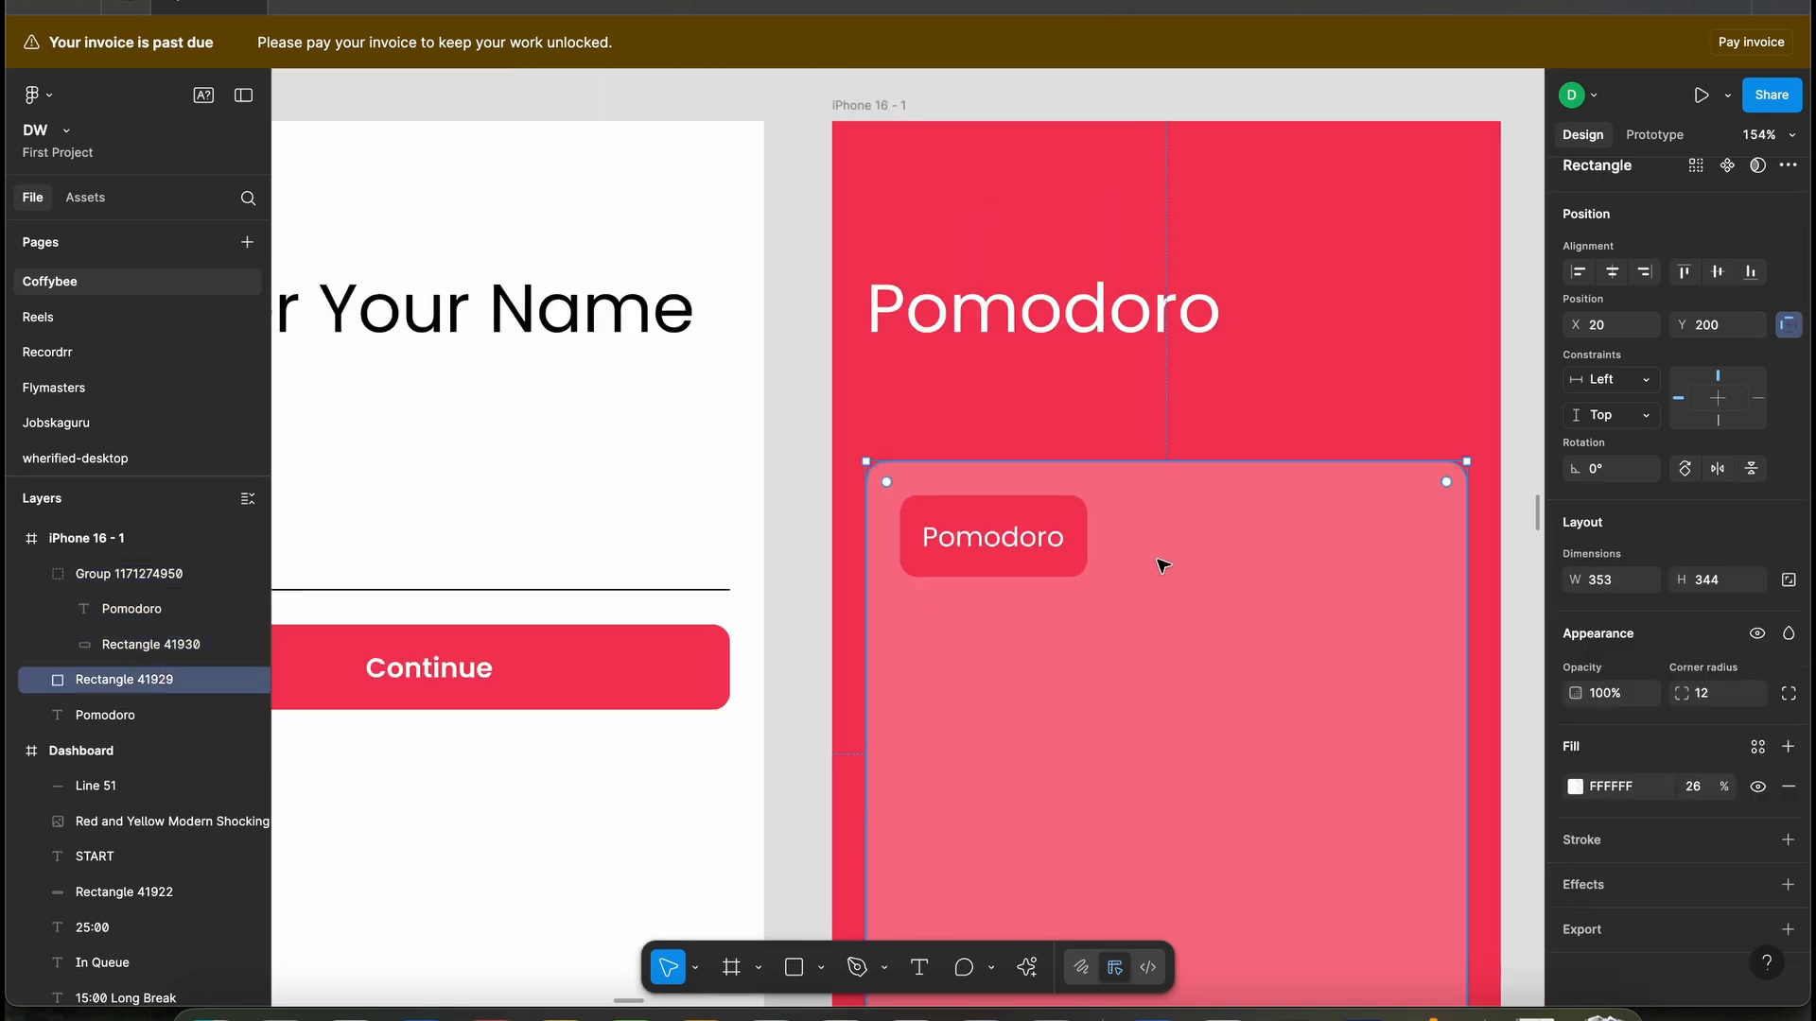
{"action": "scroll", "coordinate": [1161, 564], "scroll_direction": "down", "scroll_amount": 3}
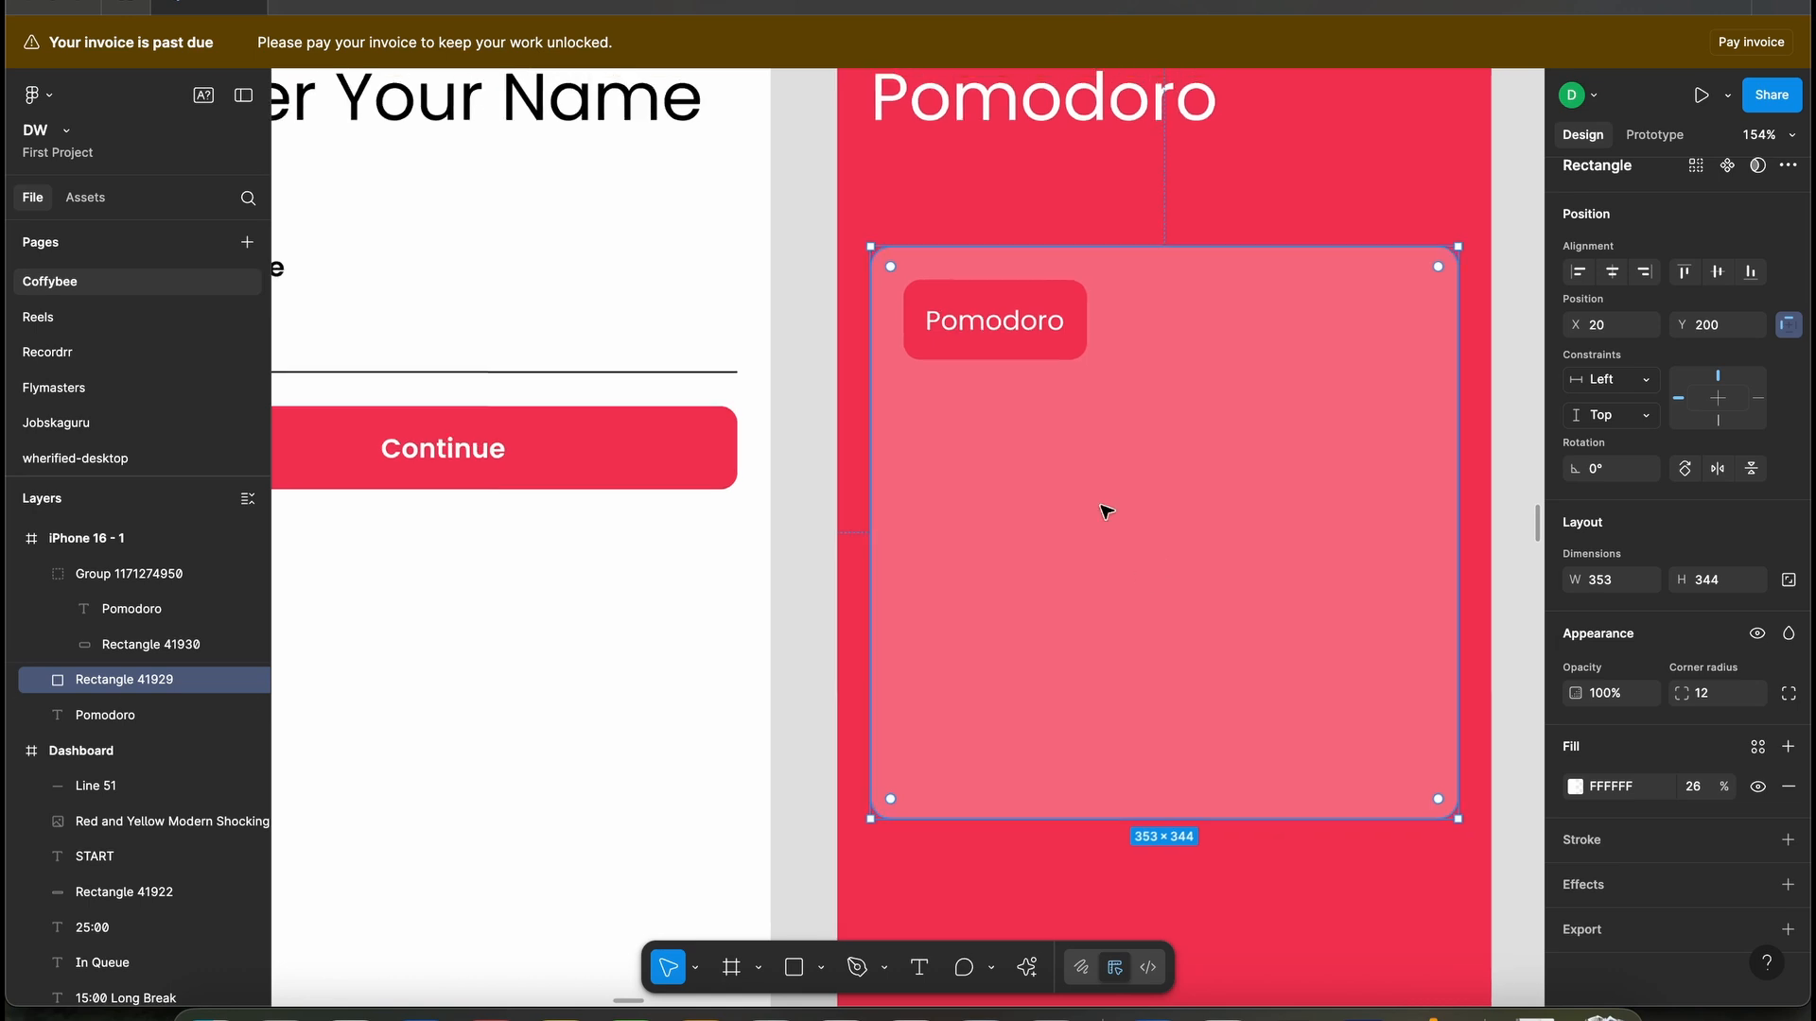
{"action": "scroll", "coordinate": [1103, 507], "scroll_direction": "down", "scroll_amount": 2}
{"action": "left_click", "coordinate": [1235, 210]}
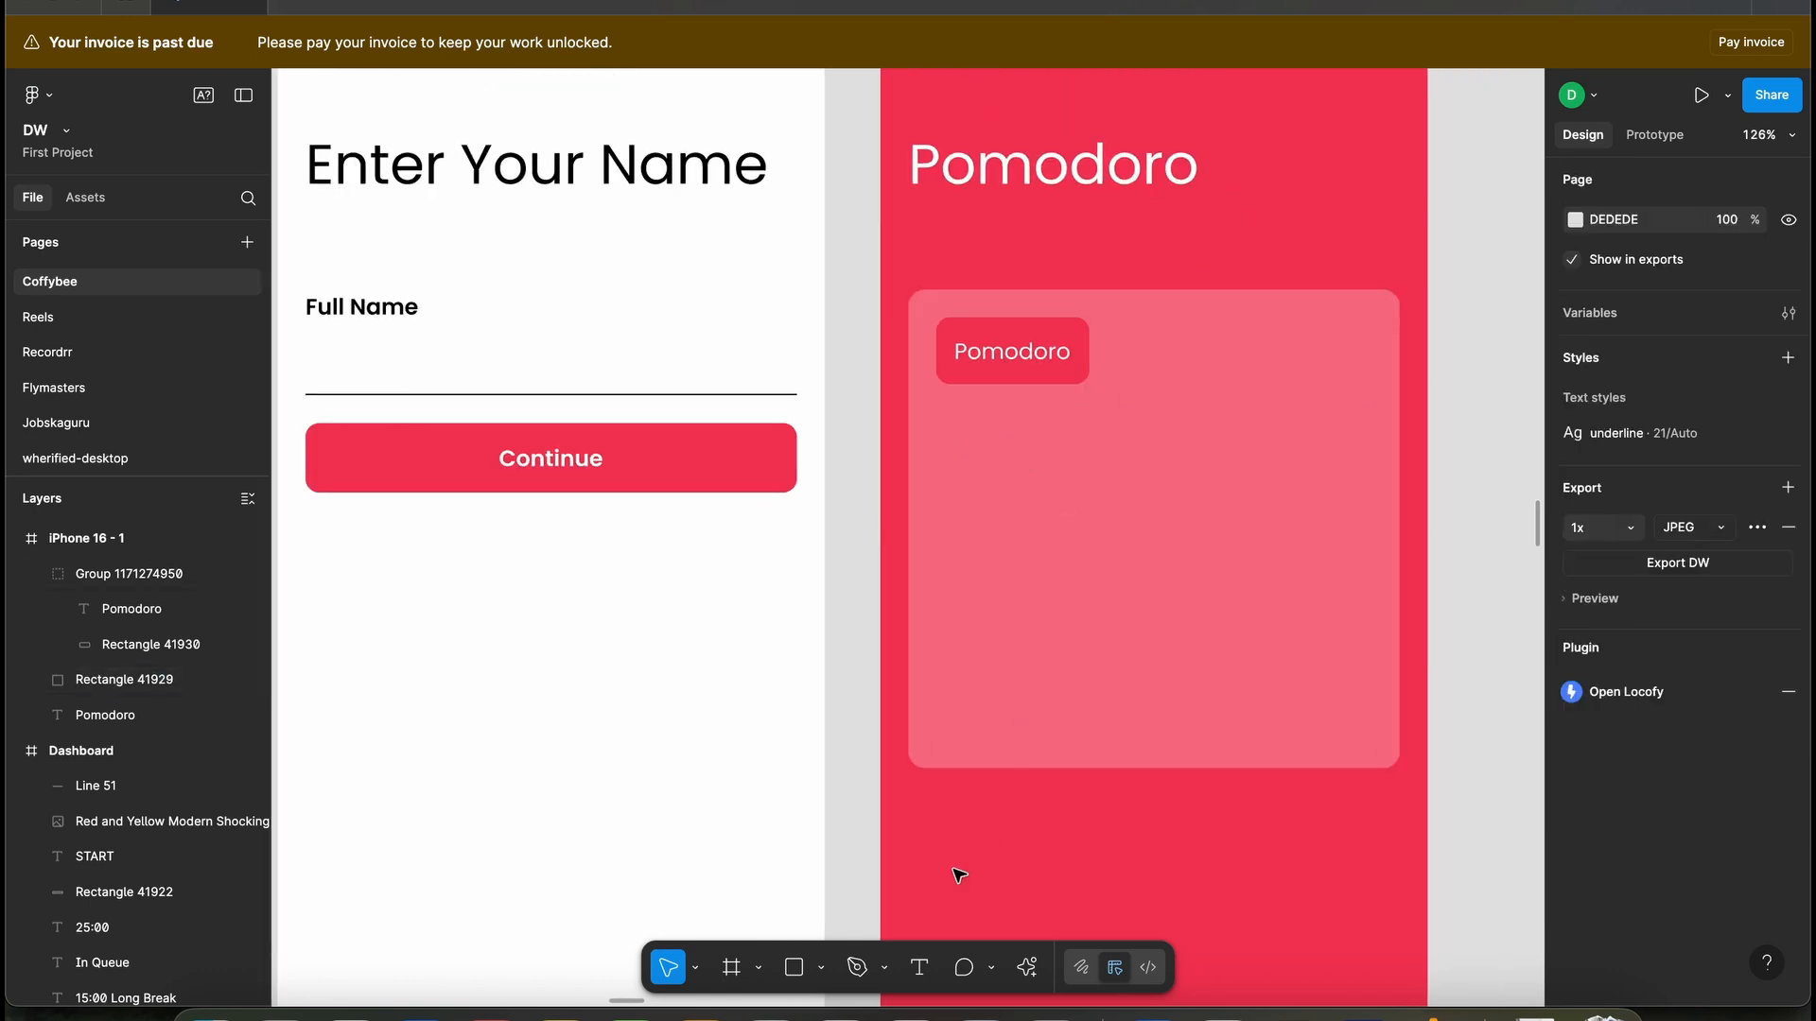
{"action": "left_click", "coordinate": [932, 969]}
{"action": "left_click", "coordinate": [1002, 516]}
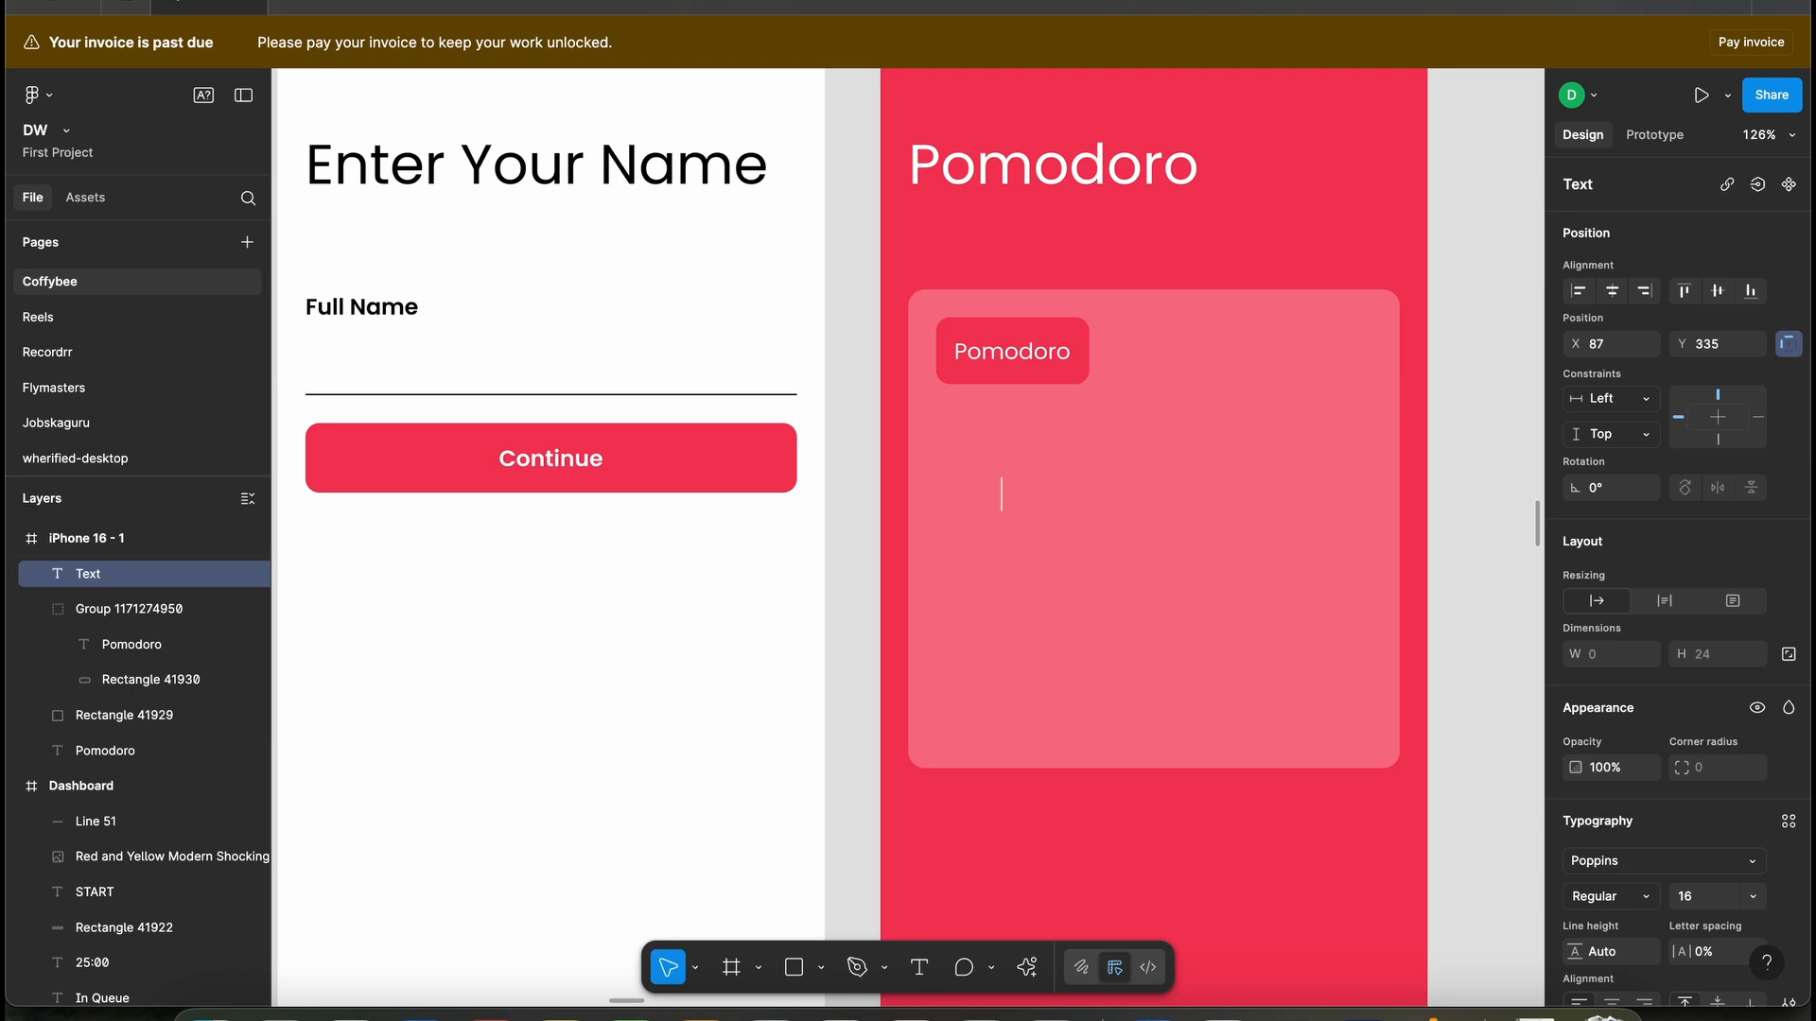
{"action": "type", "text": "25:00"}
{"action": "key", "text": "Escape"}
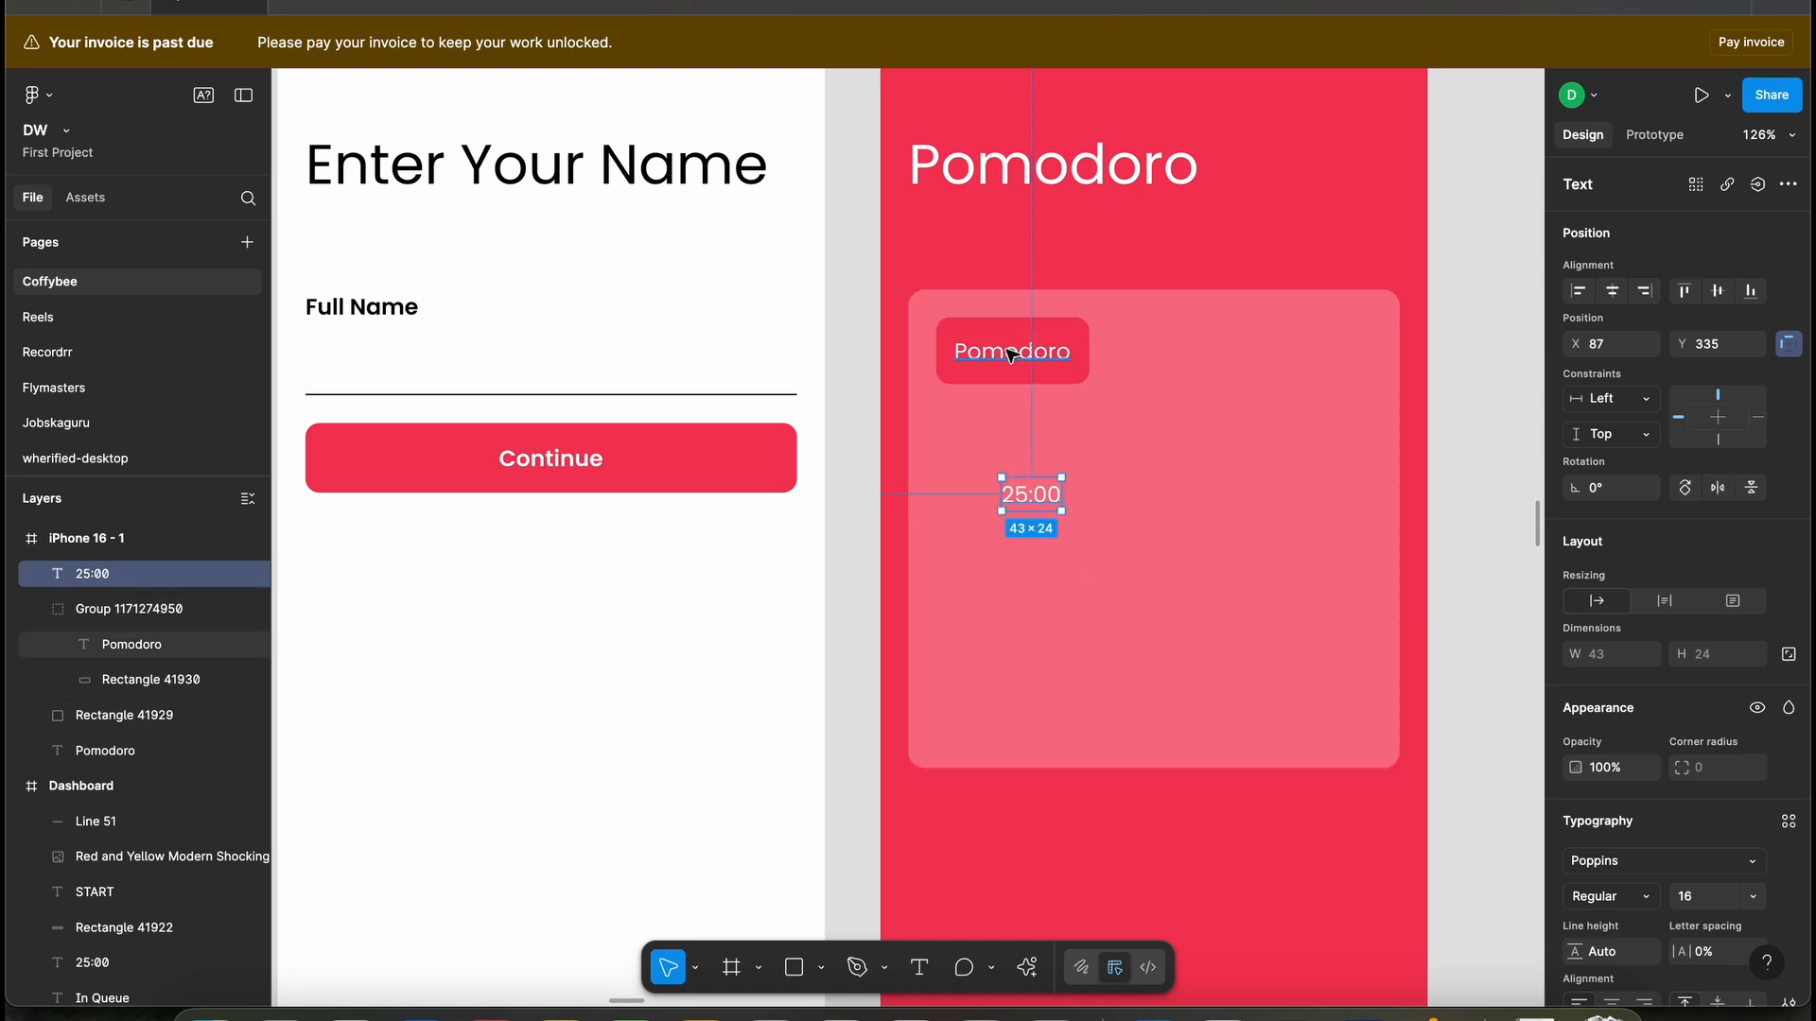
- Set the 25:00 text's font size to 120 and move it inside the card, just below the Pomodoro button
{"action": "scroll", "coordinate": [1011, 351], "scroll_direction": "up", "scroll_amount": 2}
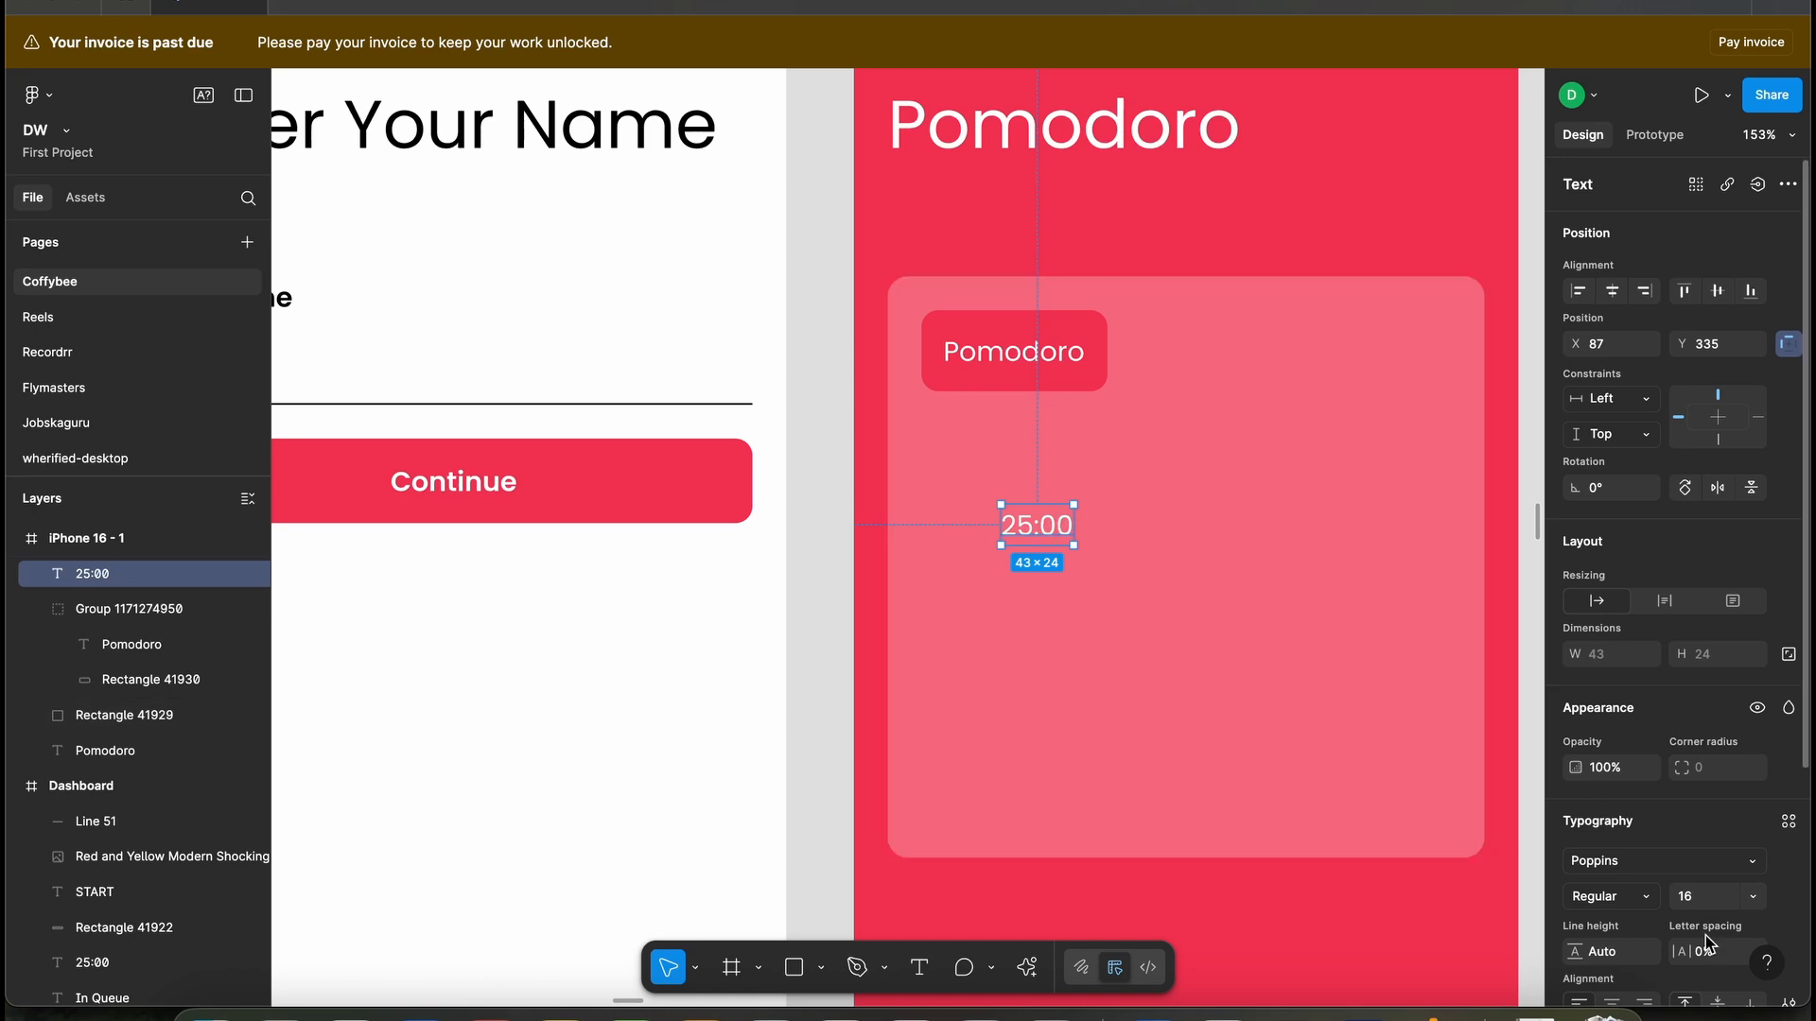
{"action": "left_click", "coordinate": [1694, 898]}
{"action": "type", "text": "120"}
{"action": "key", "text": "Return"}
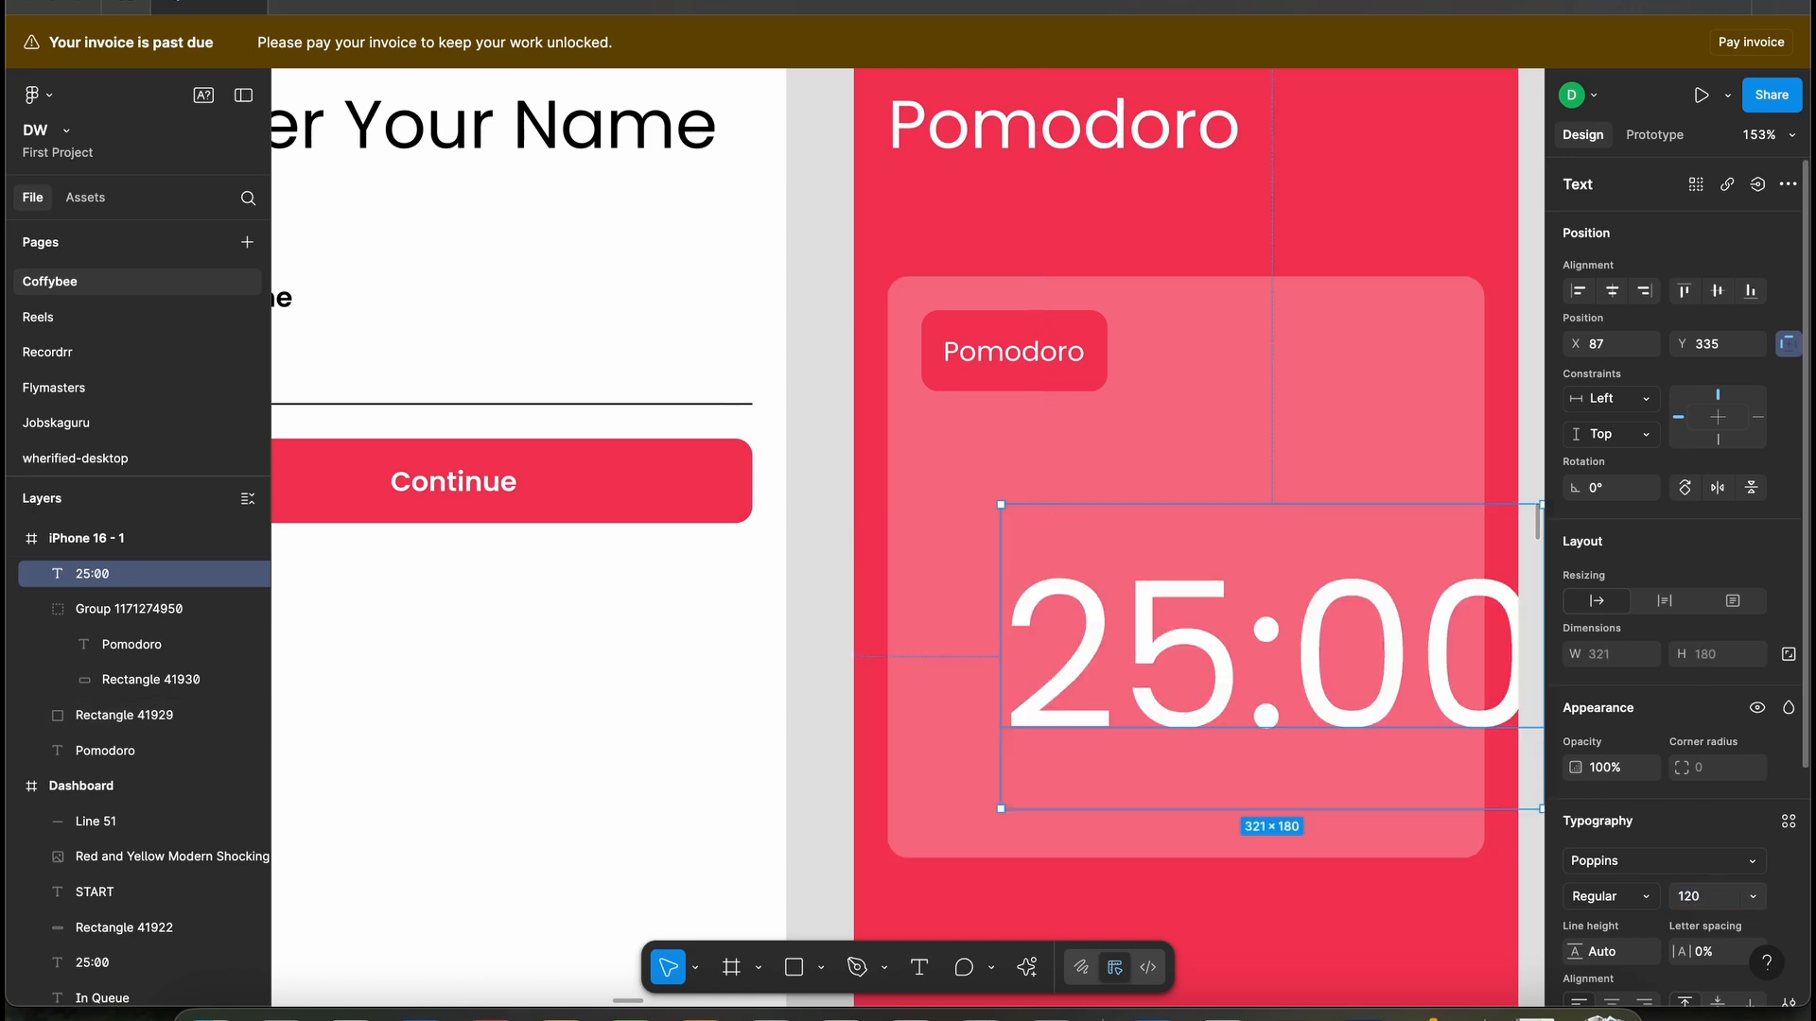
{"action": "left_click_drag", "start_coordinate": [1218, 691], "coordinate": [1163, 607]}
{"action": "left_click", "coordinate": [1218, 736]}
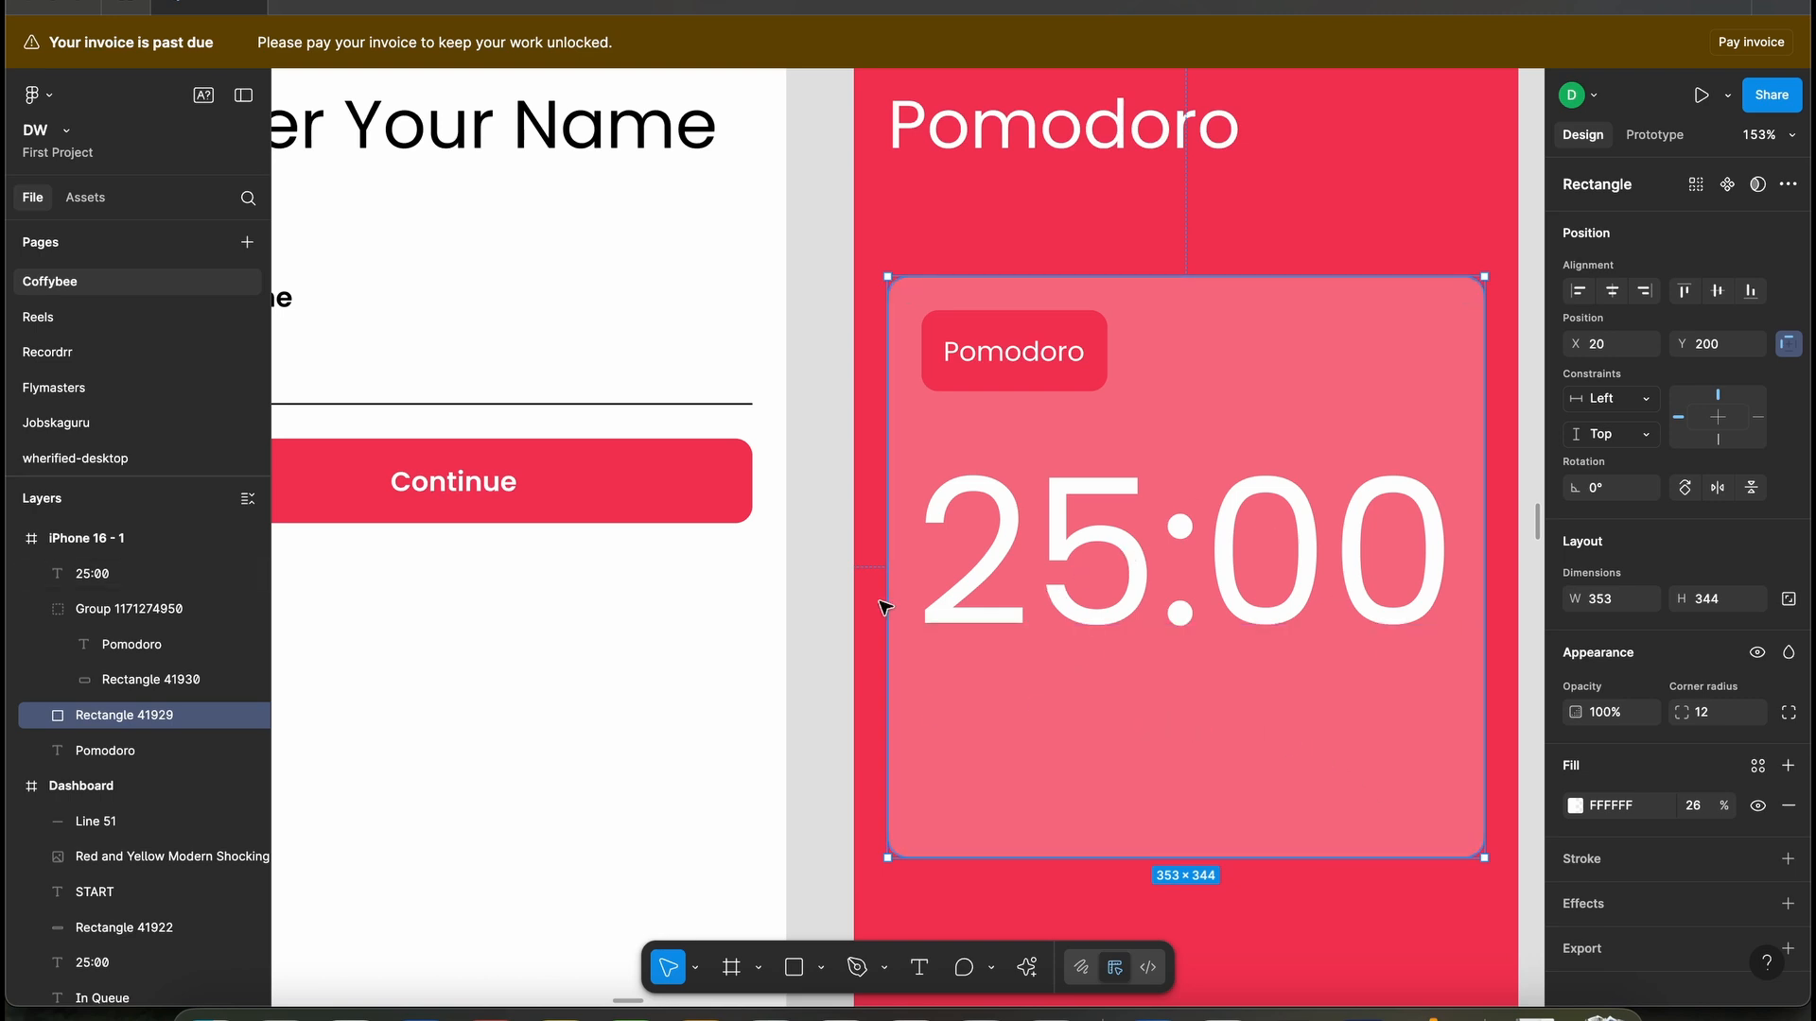
- Place a 100 × 100 rectangle on the card beneath the 25:00 text, at about X 69, Y 430
{"action": "left_click", "coordinate": [793, 968]}
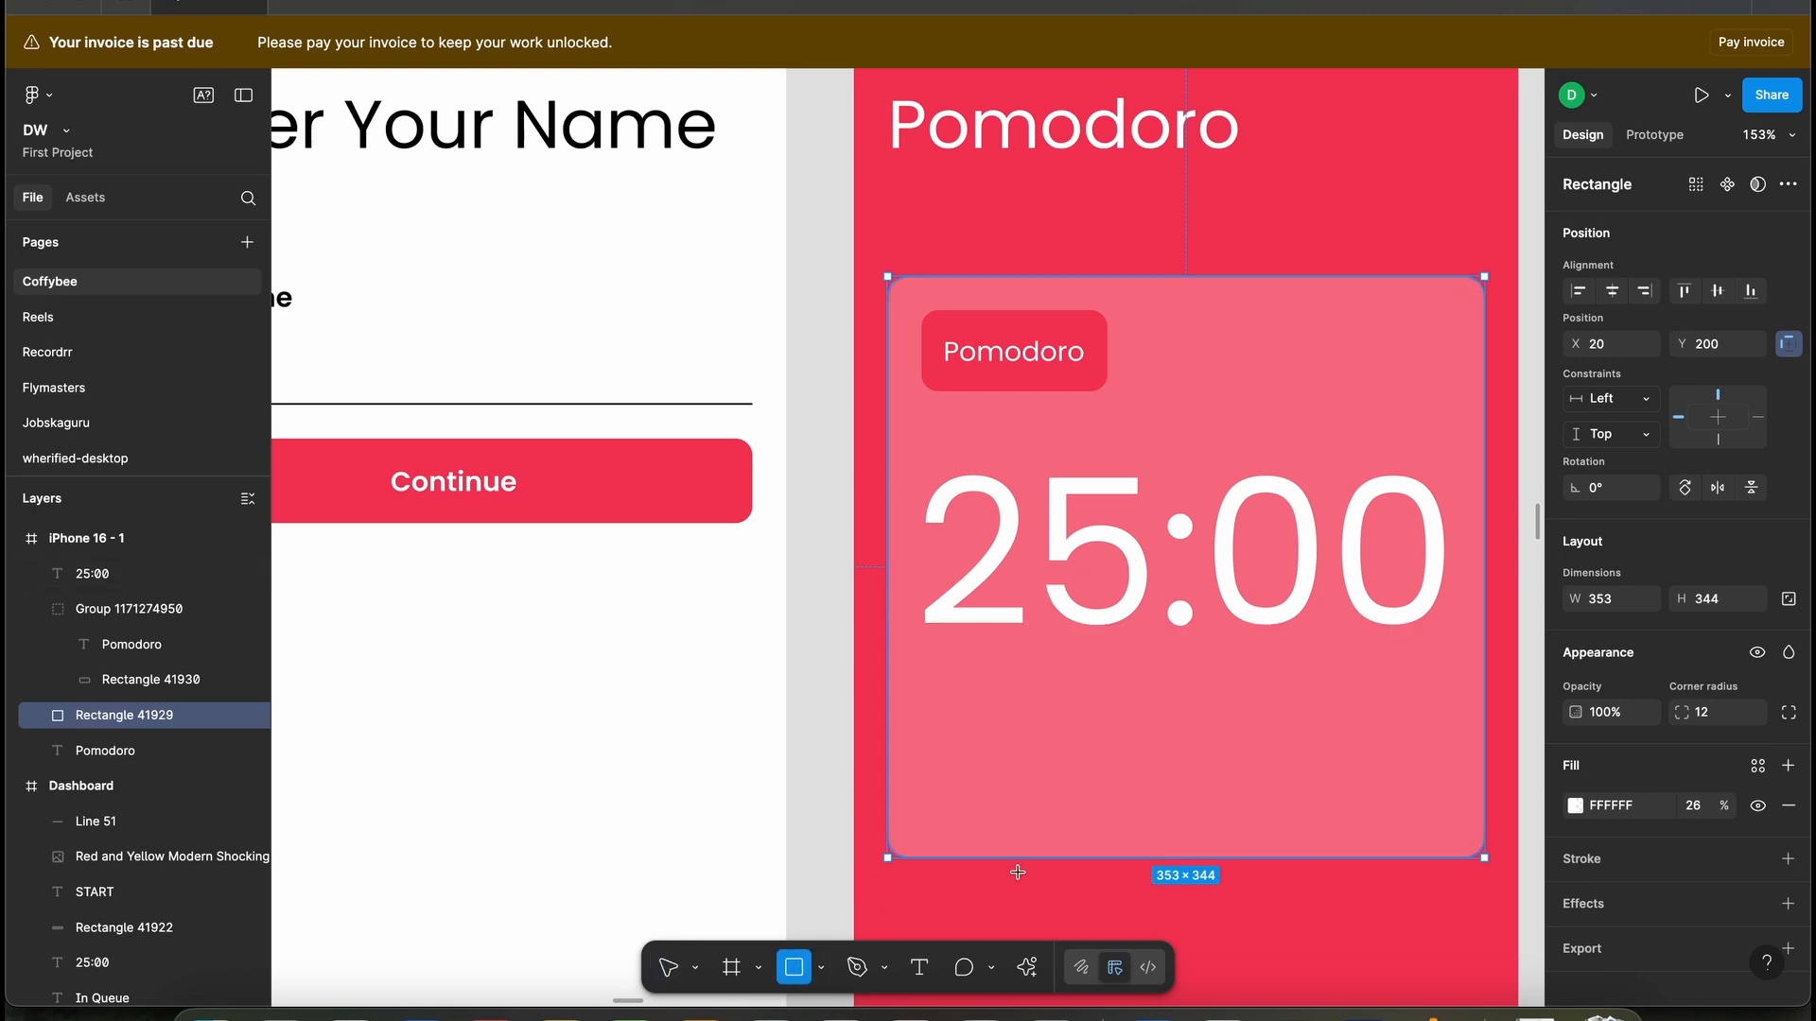
{"action": "left_click", "coordinate": [960, 744]}
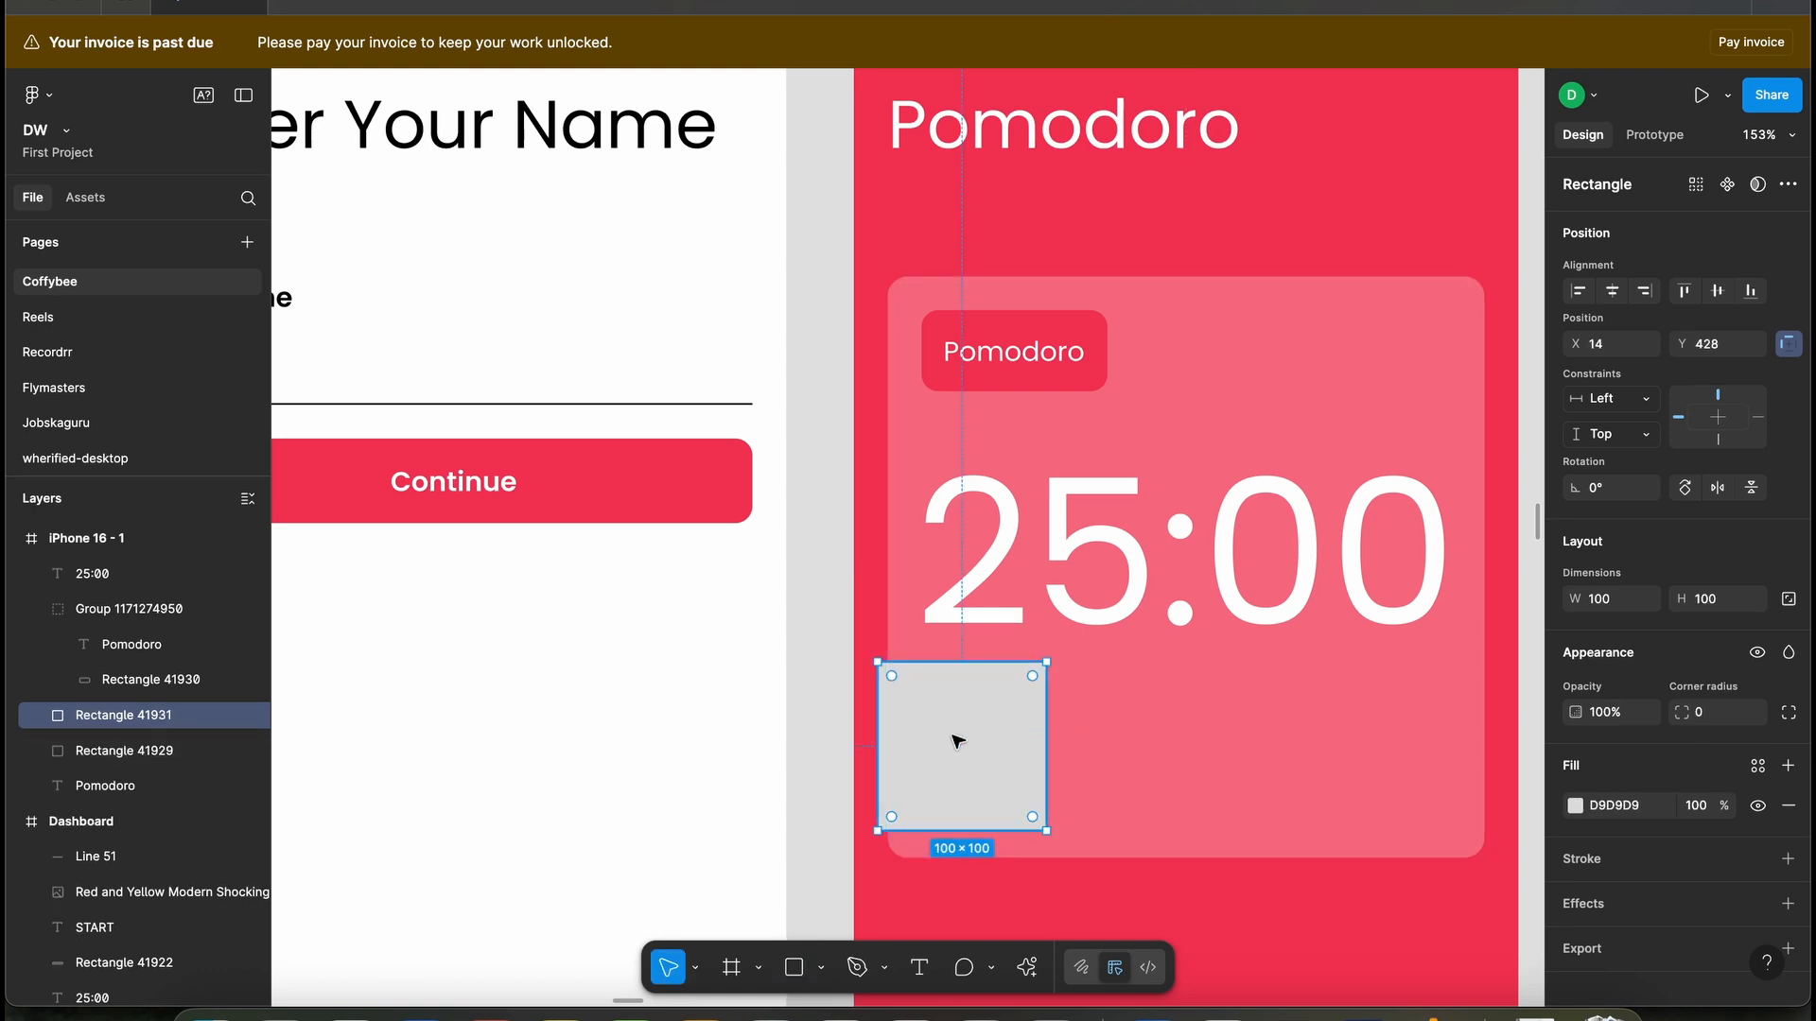
{"action": "left_click_drag", "start_coordinate": [956, 738], "coordinate": [1050, 748]}
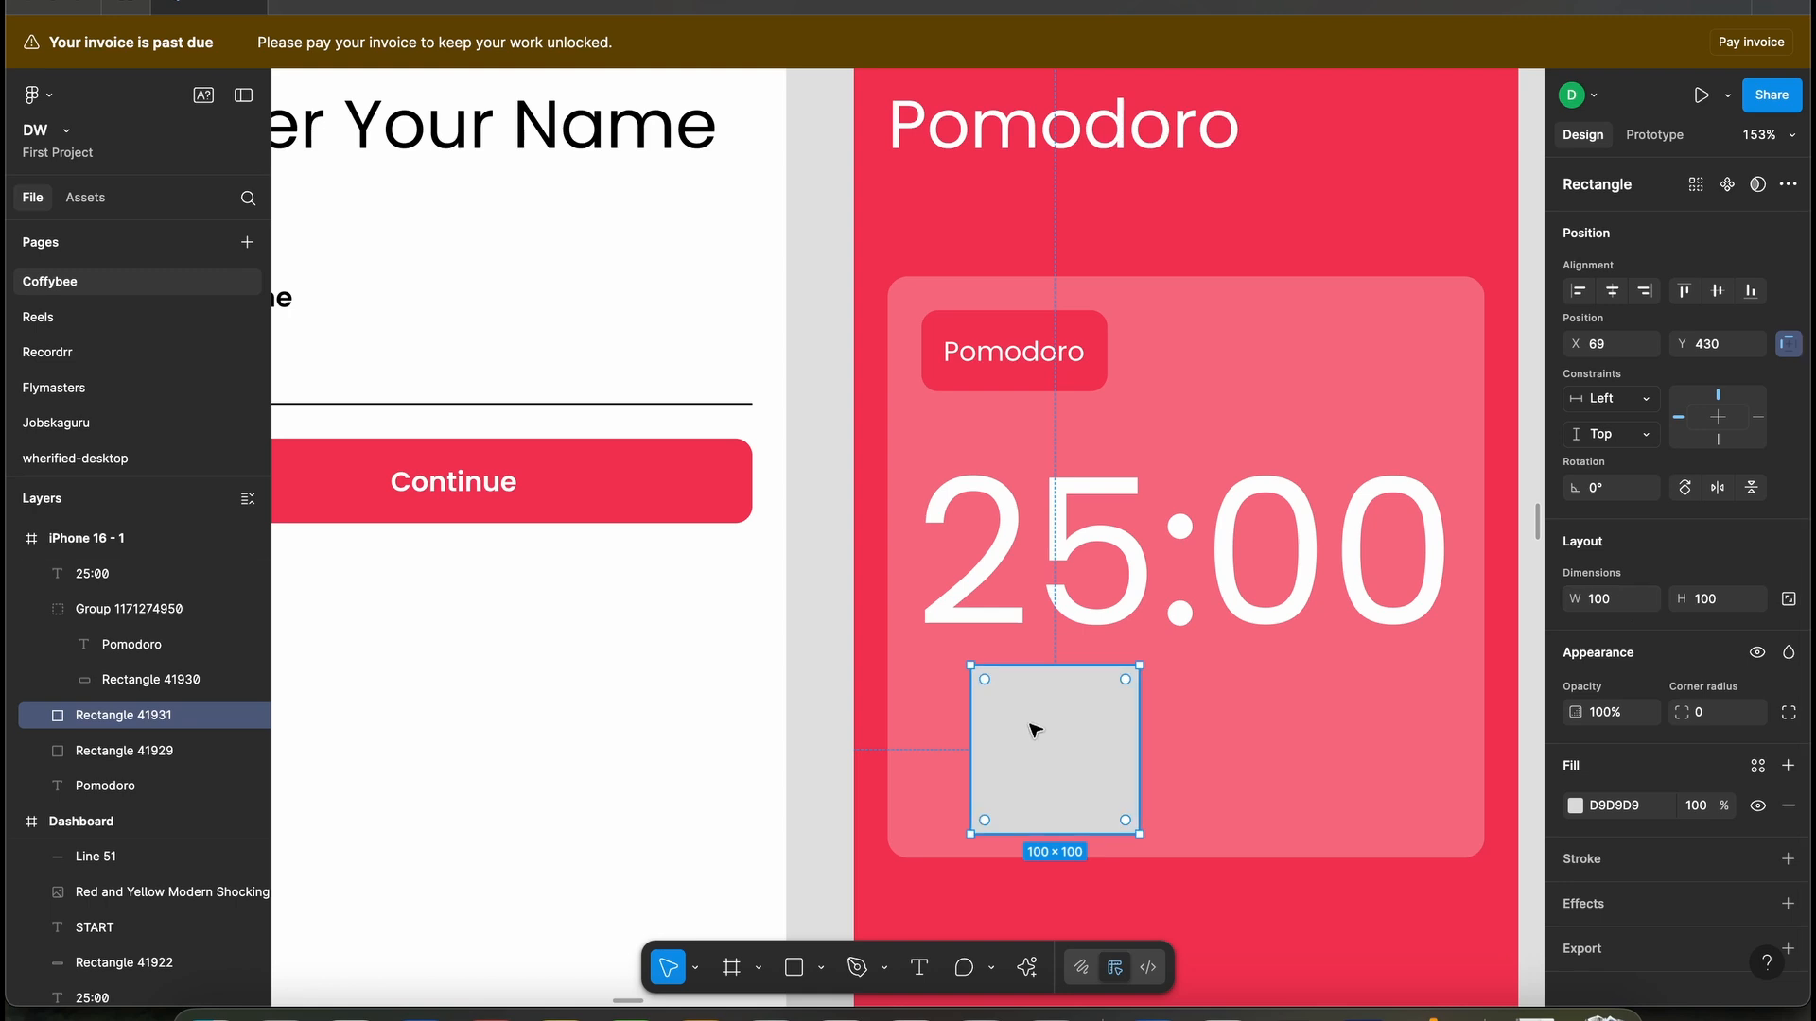
{"action": "left_click", "coordinate": [929, 733]}
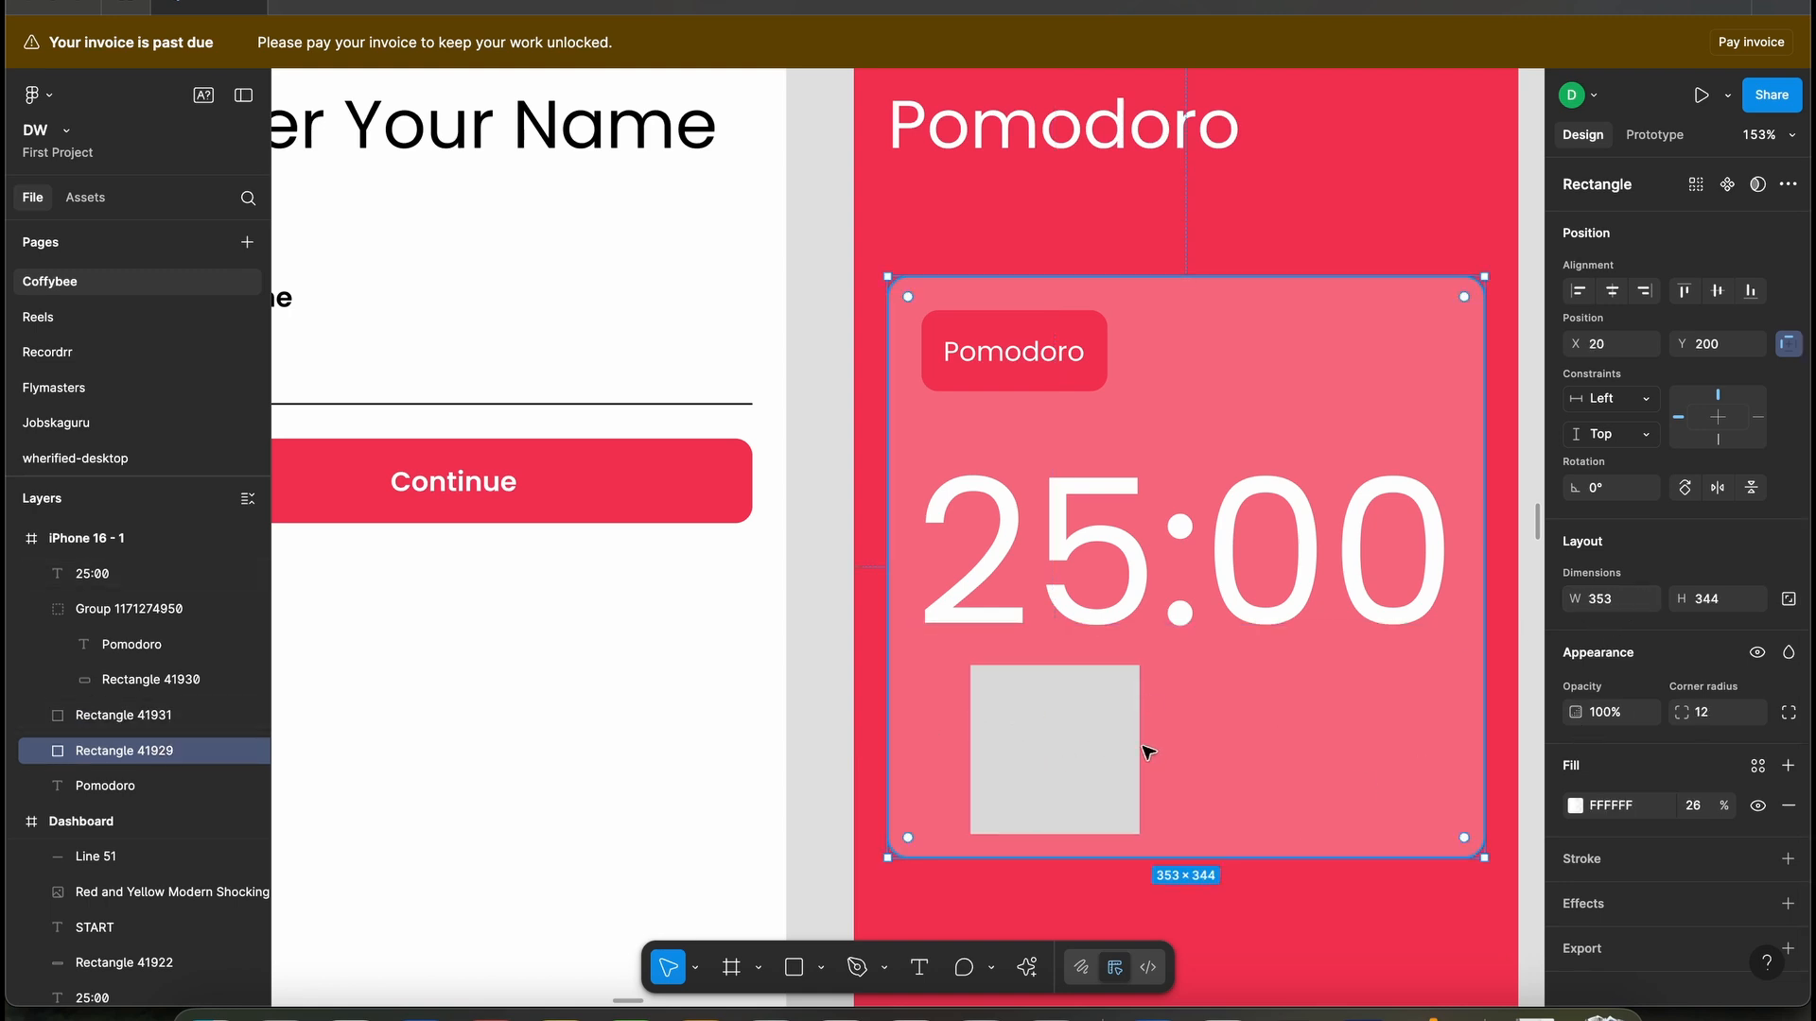
- Set the gray rectangle's width to 353-40 and center it horizontally on the screen frame
{"action": "left_click", "coordinate": [1083, 748]}
{"action": "left_click", "coordinate": [1596, 602]}
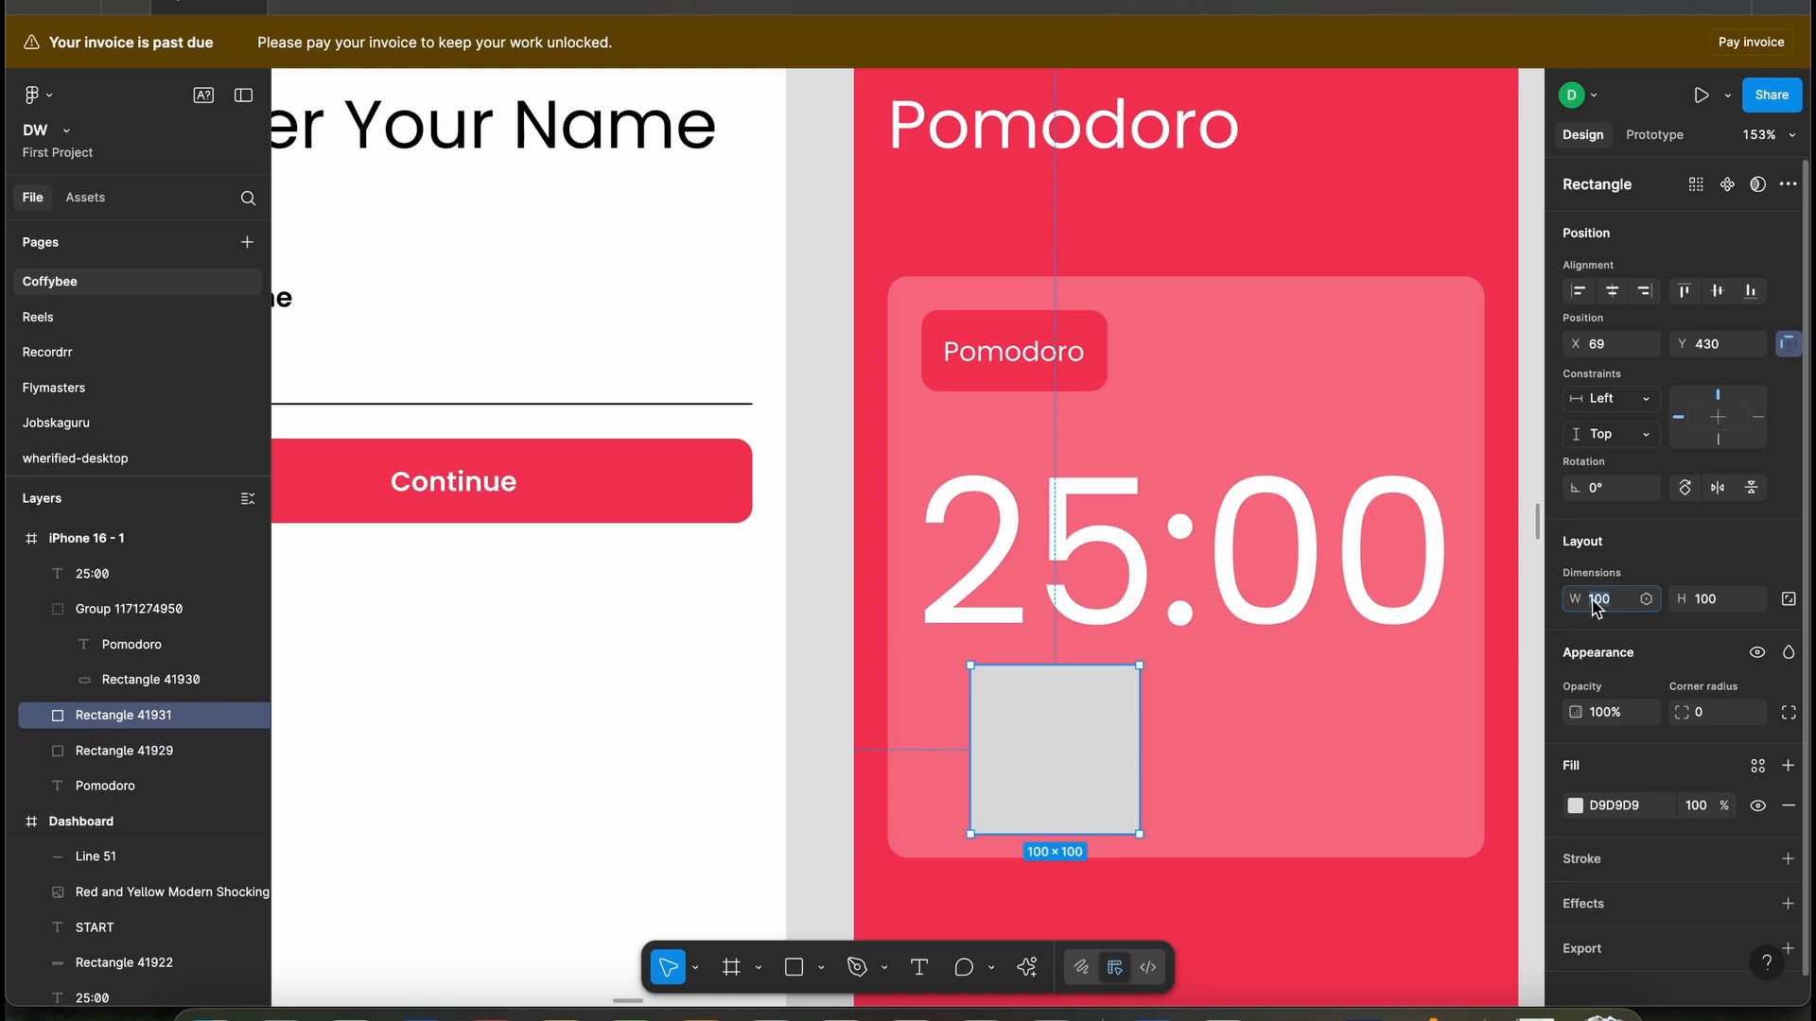
{"action": "type", "text": "353-40"}
{"action": "key", "text": "Return"}
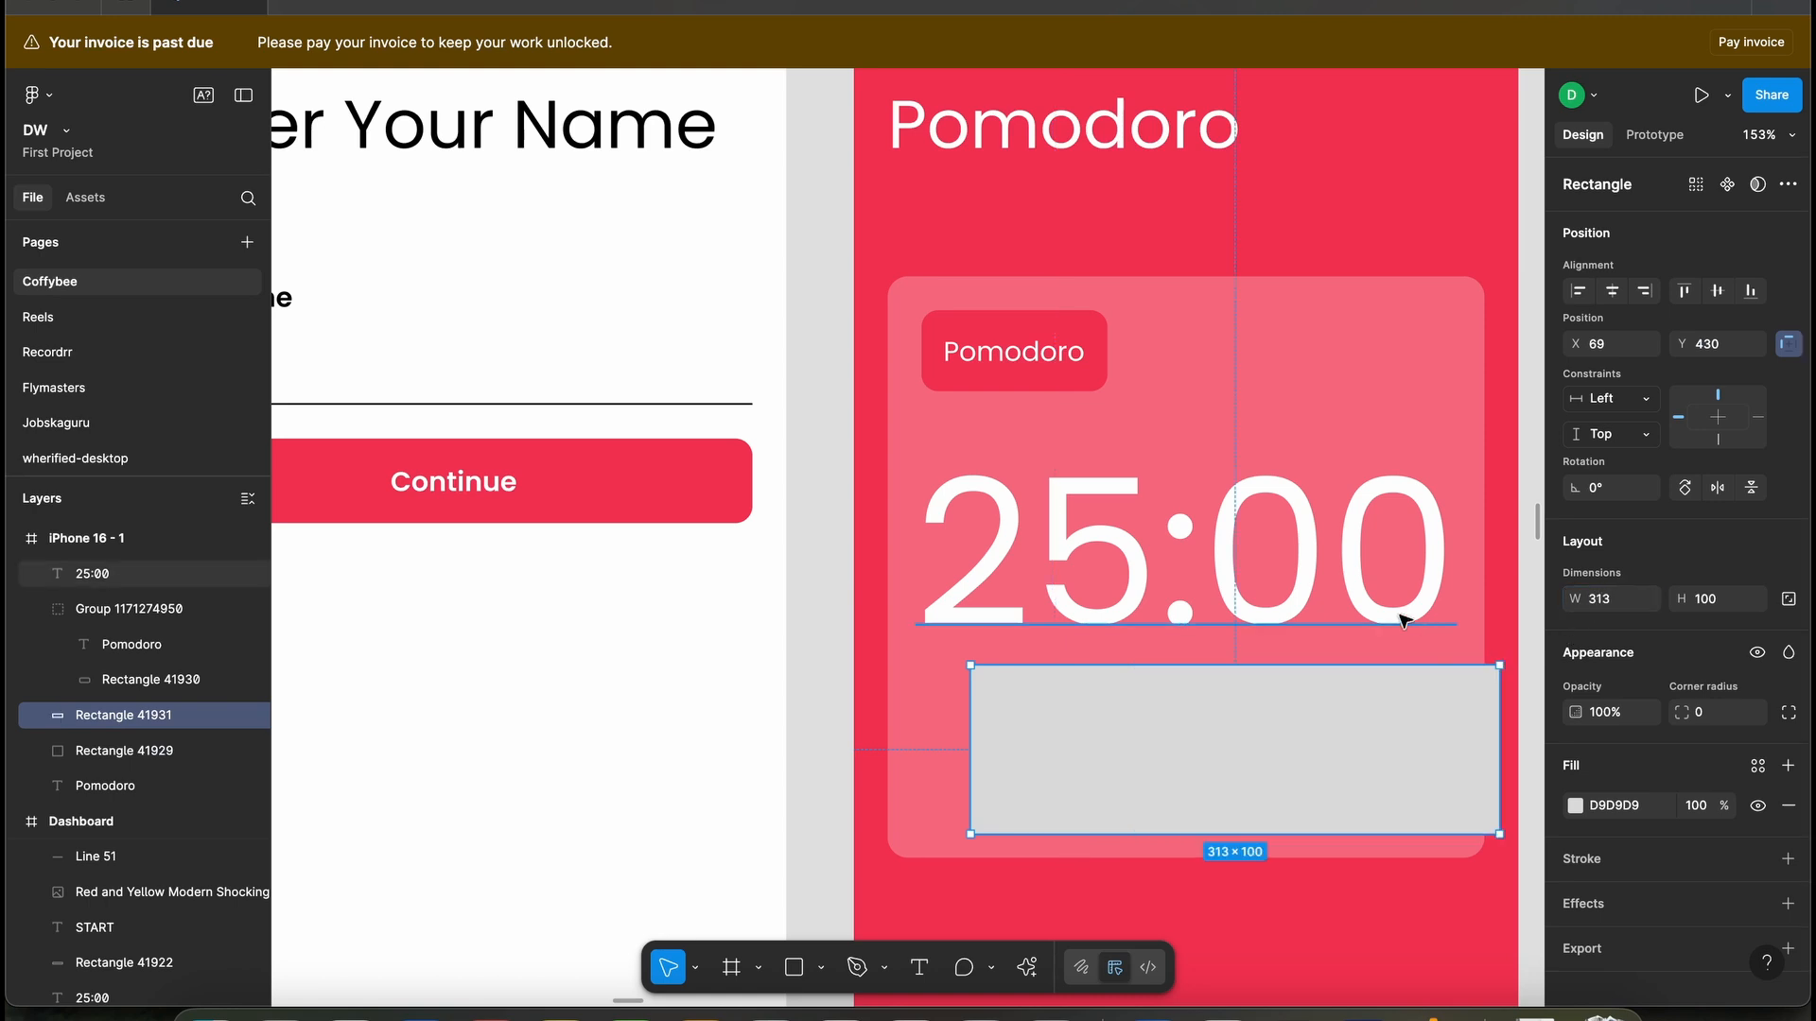
{"action": "left_click", "coordinate": [1612, 292]}
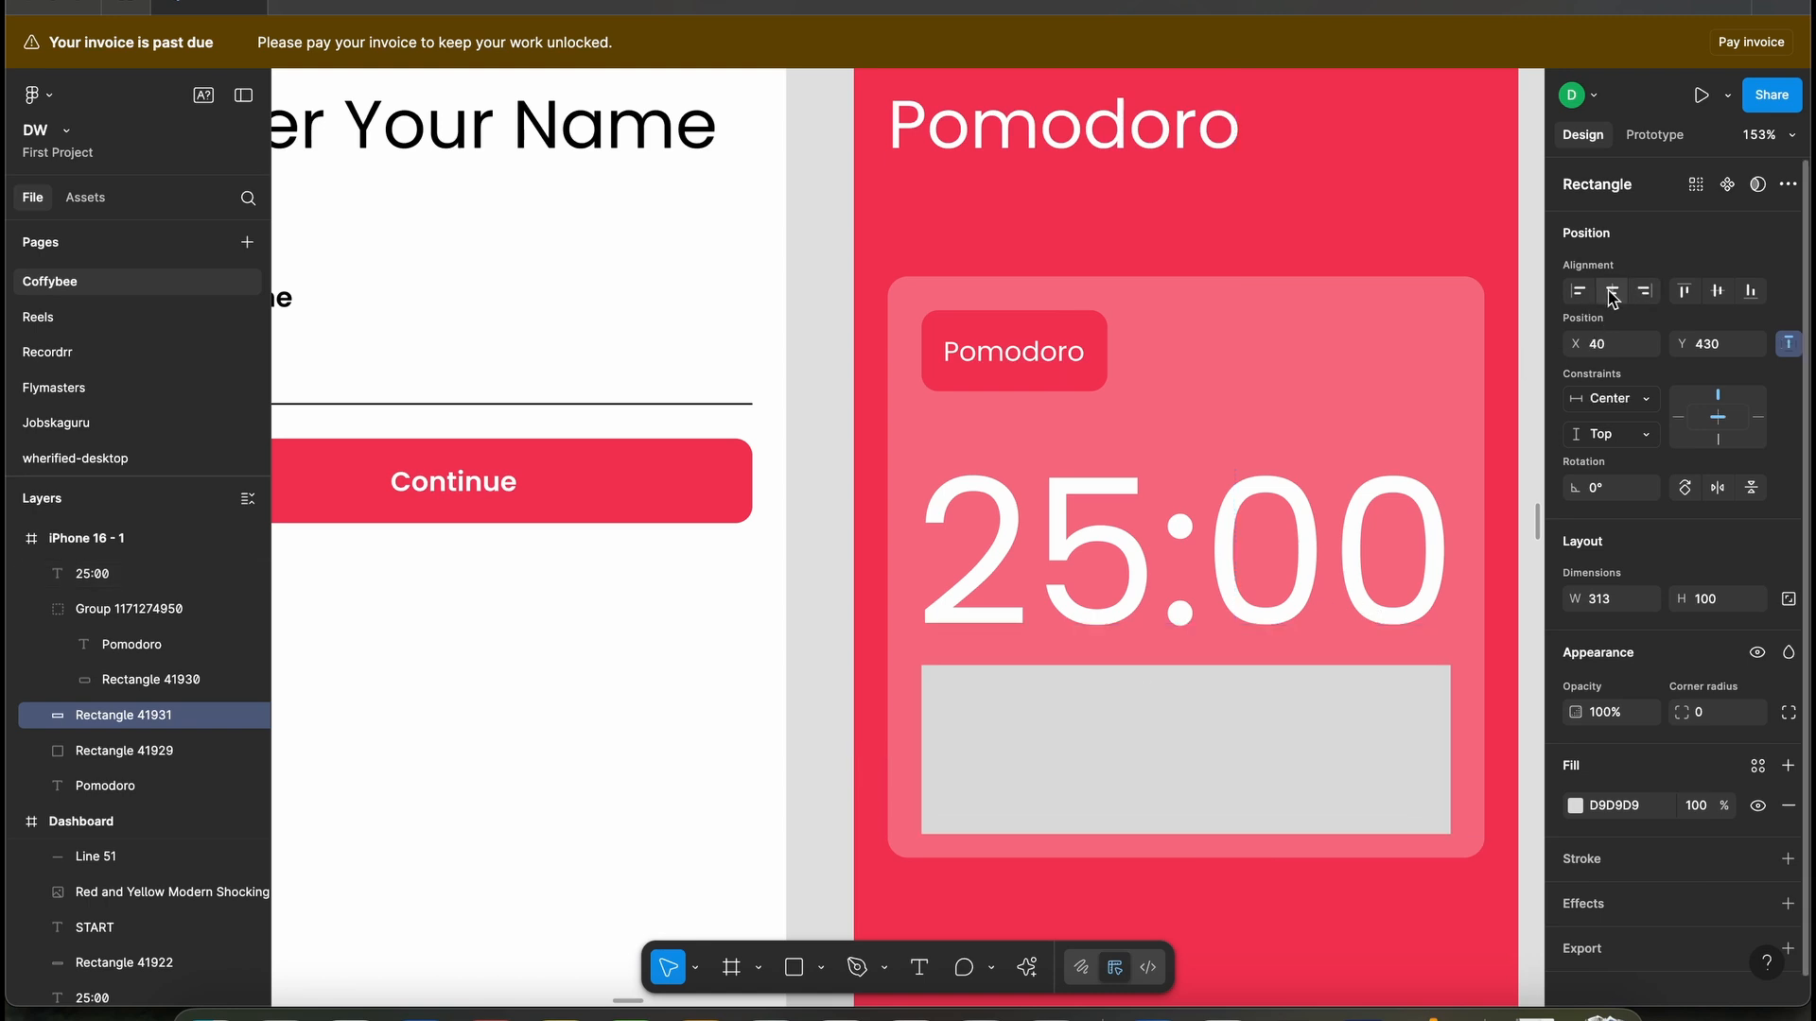
- Set the gray rectangle's height to 50
{"action": "scroll", "coordinate": [1244, 738], "scroll_direction": "down", "scroll_amount": 3}
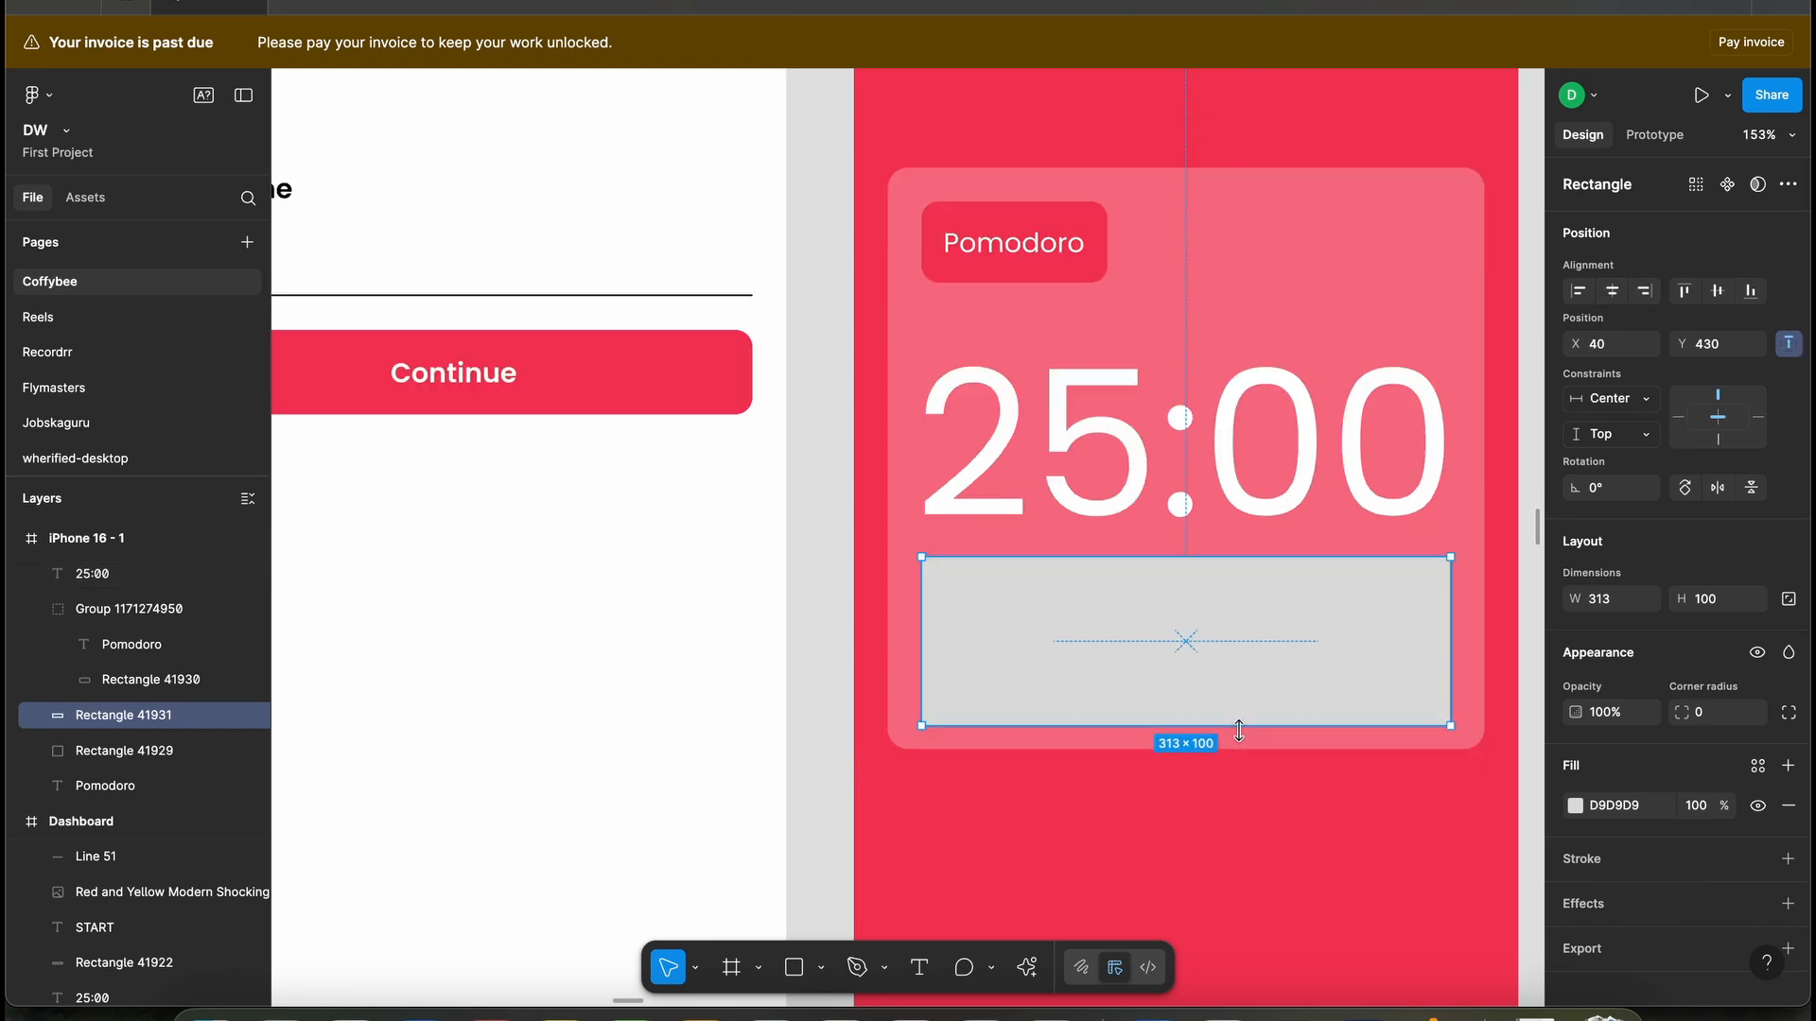
{"action": "left_click", "coordinate": [1711, 602]}
{"action": "type", "text": "50"}
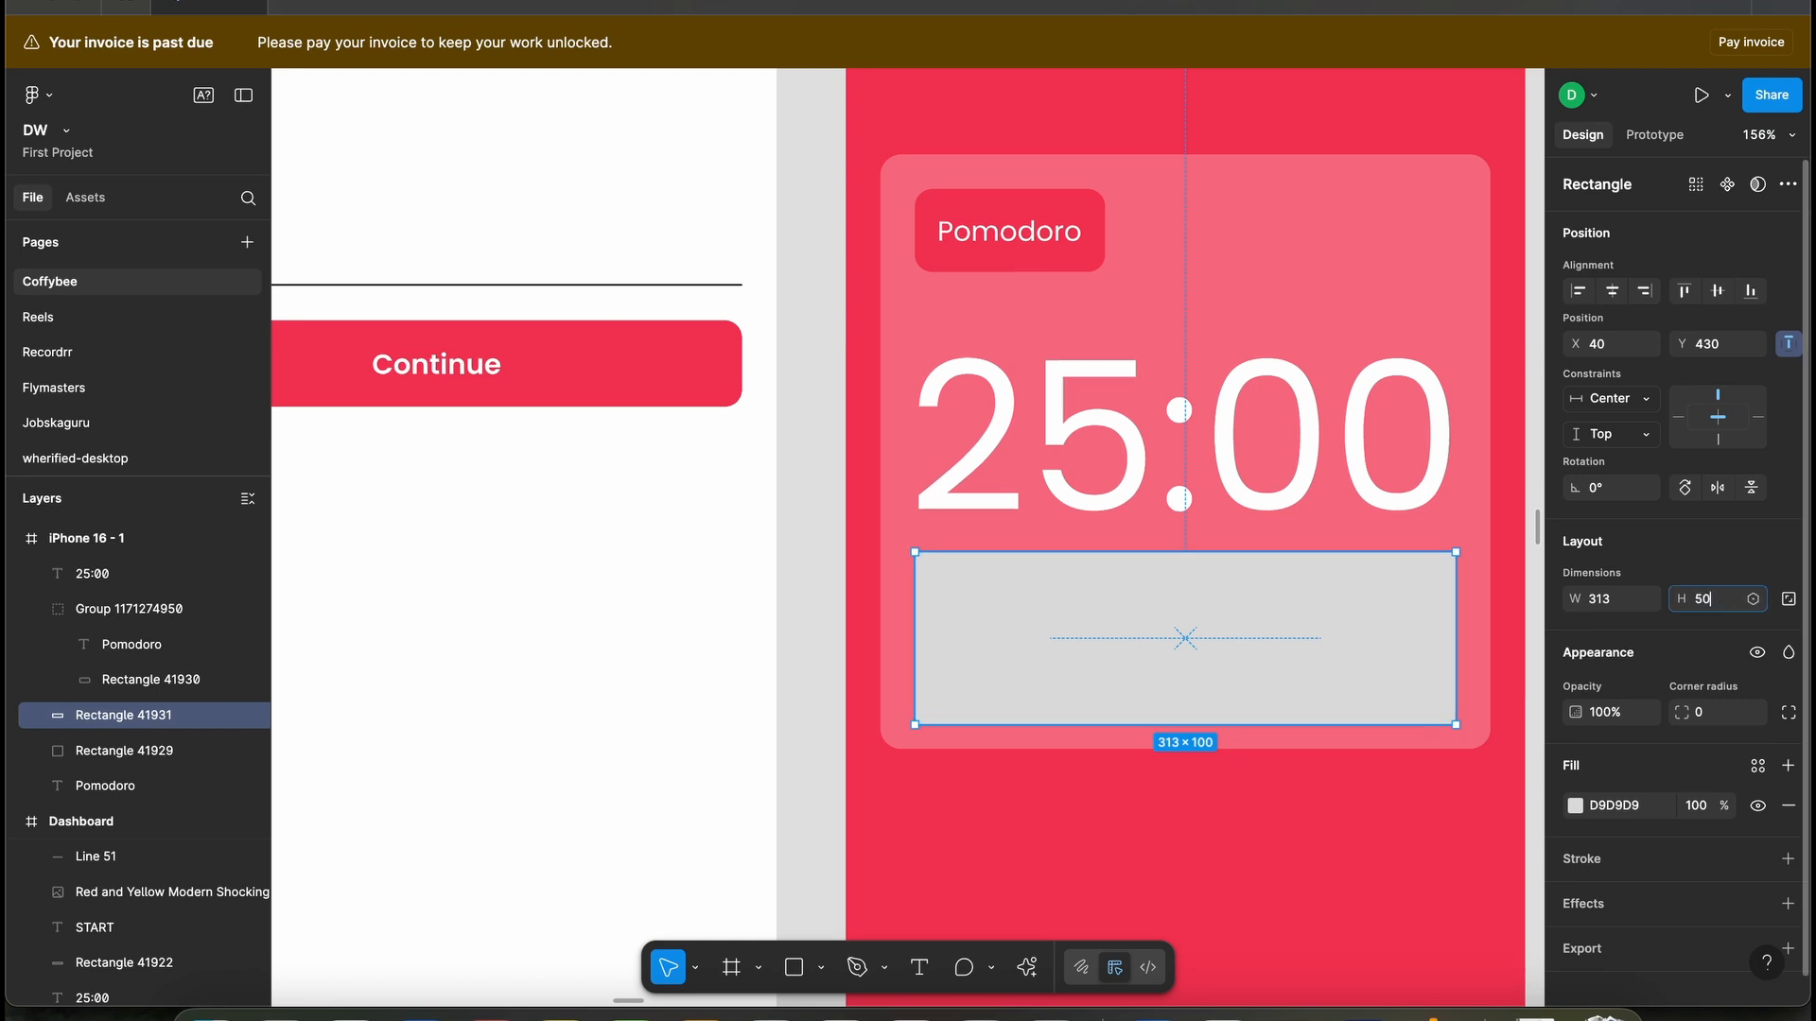
{"action": "key", "text": "Return"}
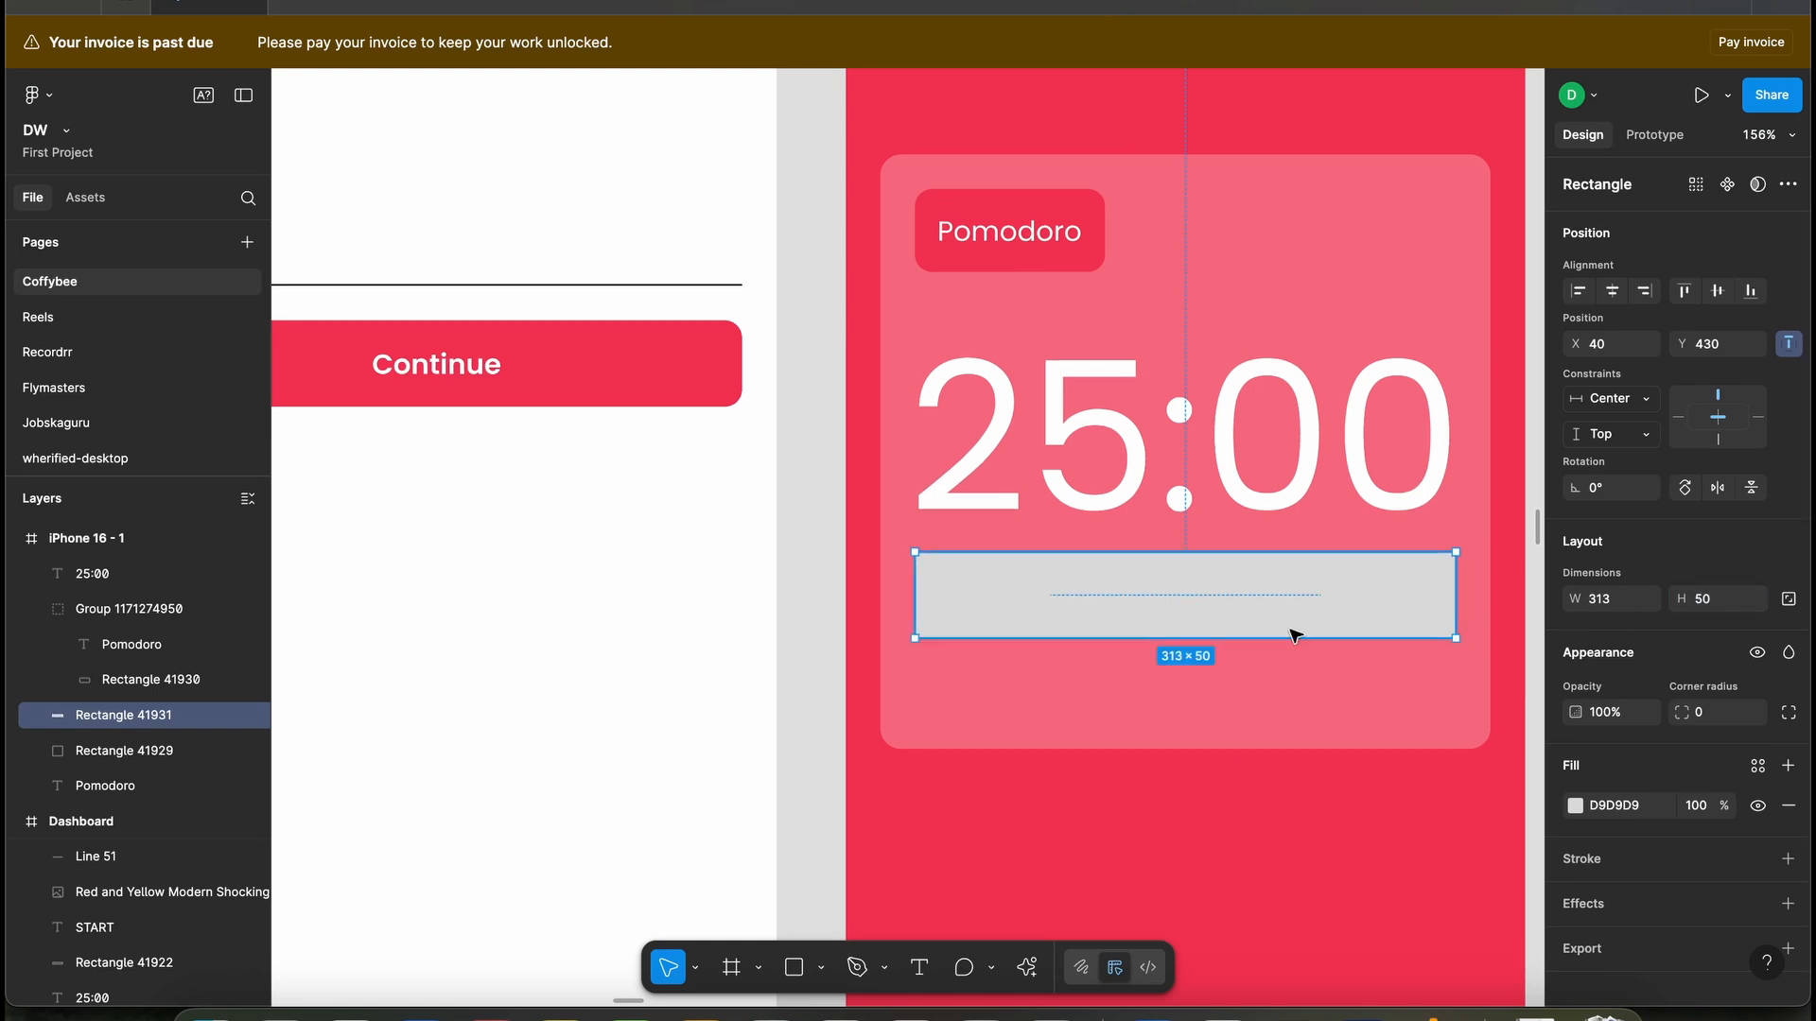
{"action": "left_click", "coordinate": [1219, 726]}
- Align the bottom edge of the gray rectangle with the bottom edge of the translucent card
{"action": "scroll", "coordinate": [1219, 726], "scroll_direction": "up", "scroll_amount": 2}
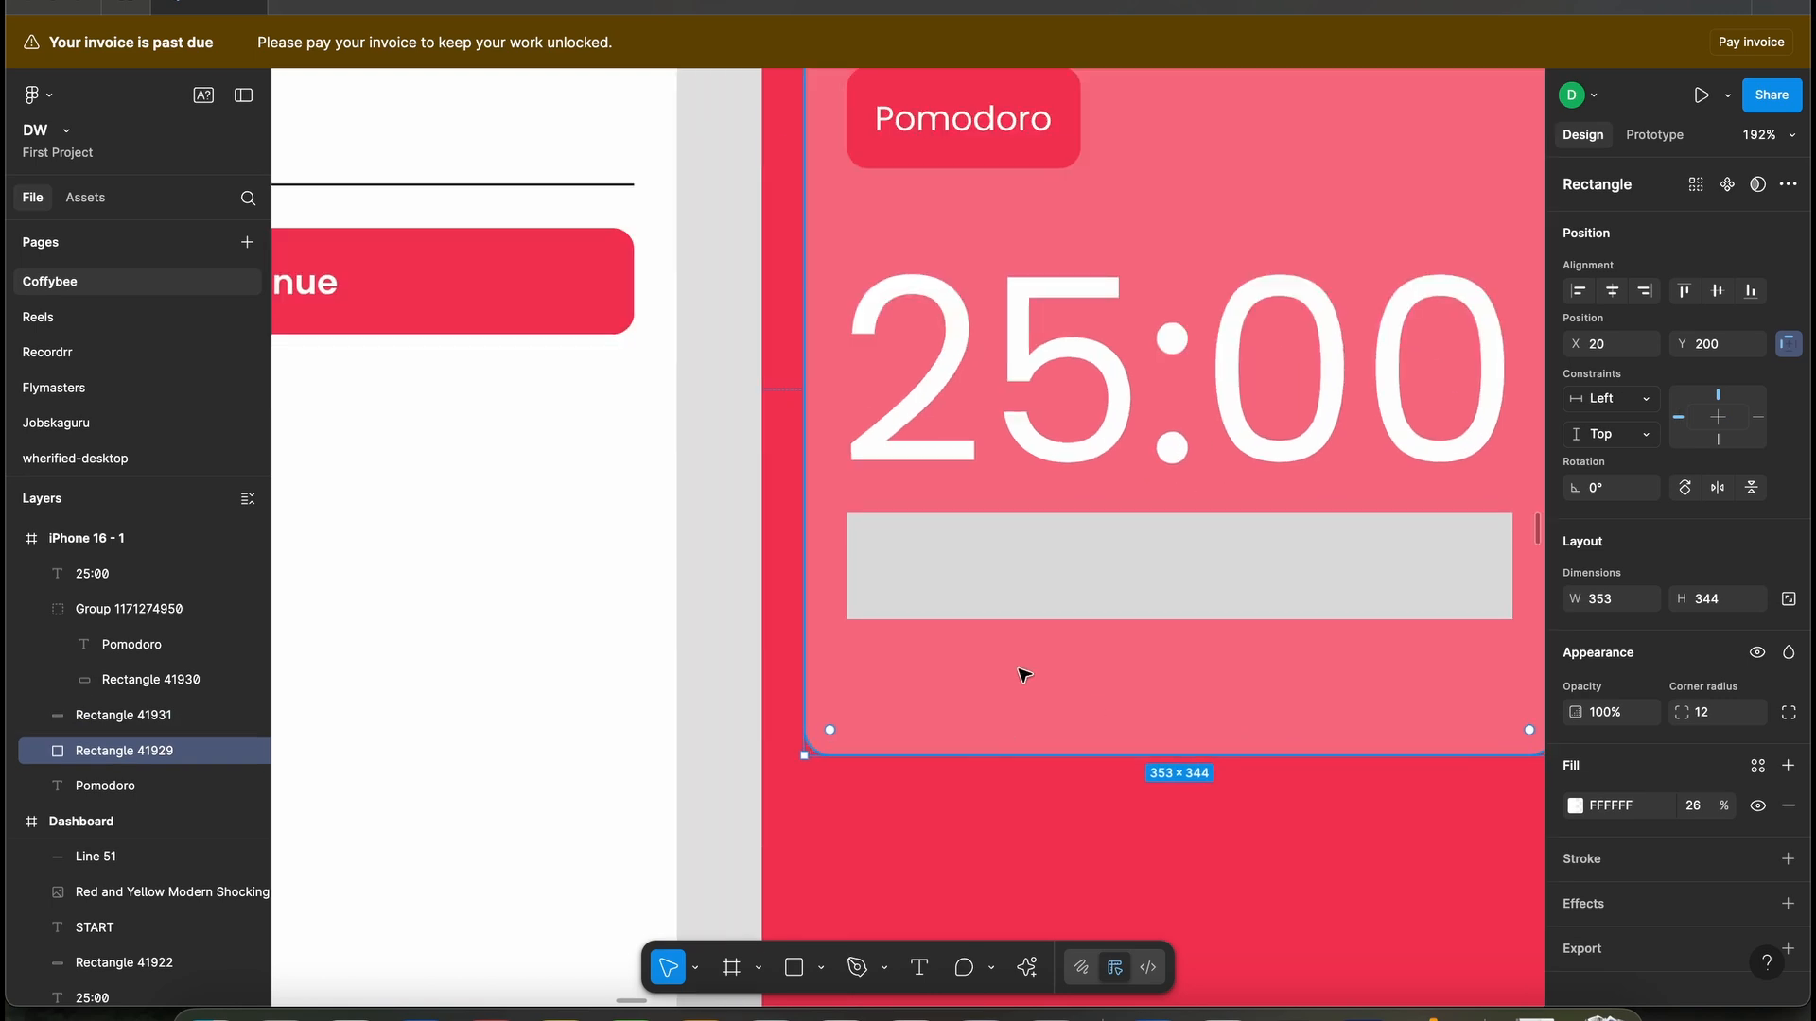
{"action": "scroll", "coordinate": [1021, 677], "scroll_direction": "up", "scroll_amount": 4}
{"action": "left_click", "coordinate": [1016, 378]}
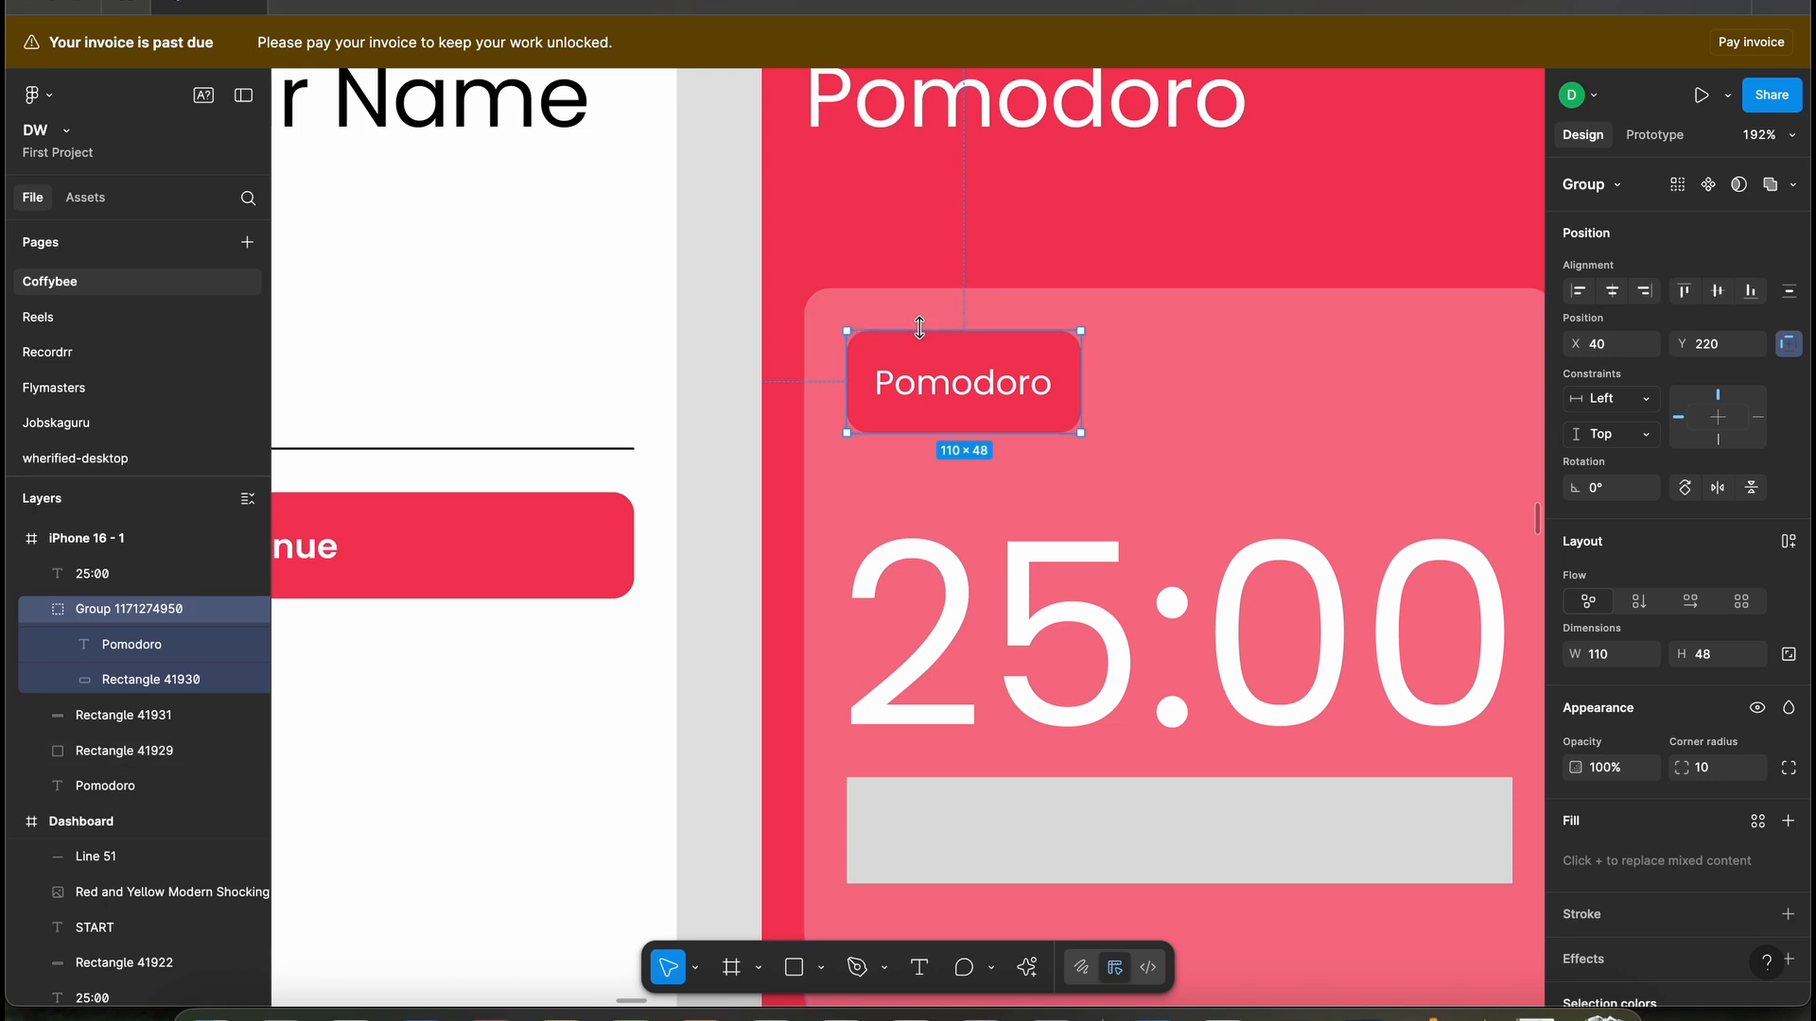
{"action": "scroll", "coordinate": [1131, 637], "scroll_direction": "down", "scroll_amount": 3}
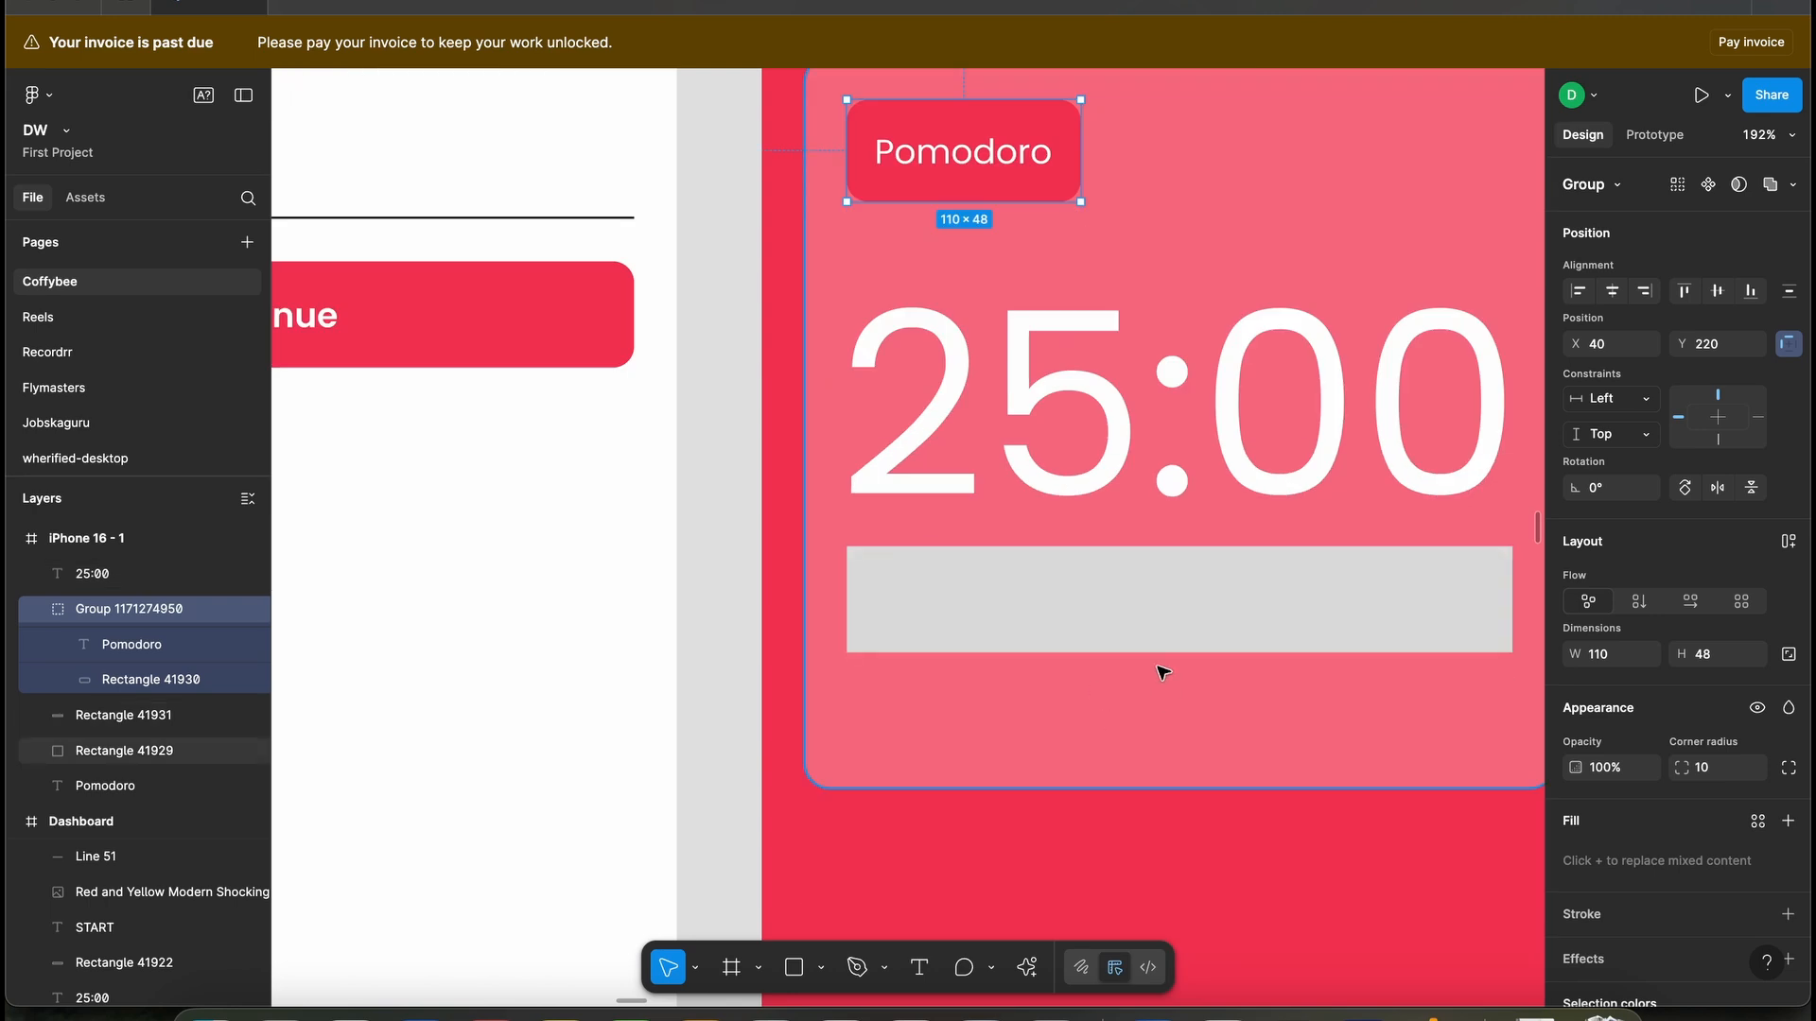
{"action": "scroll", "coordinate": [1010, 587], "scroll_direction": "down", "scroll_amount": 1}
{"action": "scroll", "coordinate": [1010, 587], "scroll_direction": "right", "scroll_amount": 2}
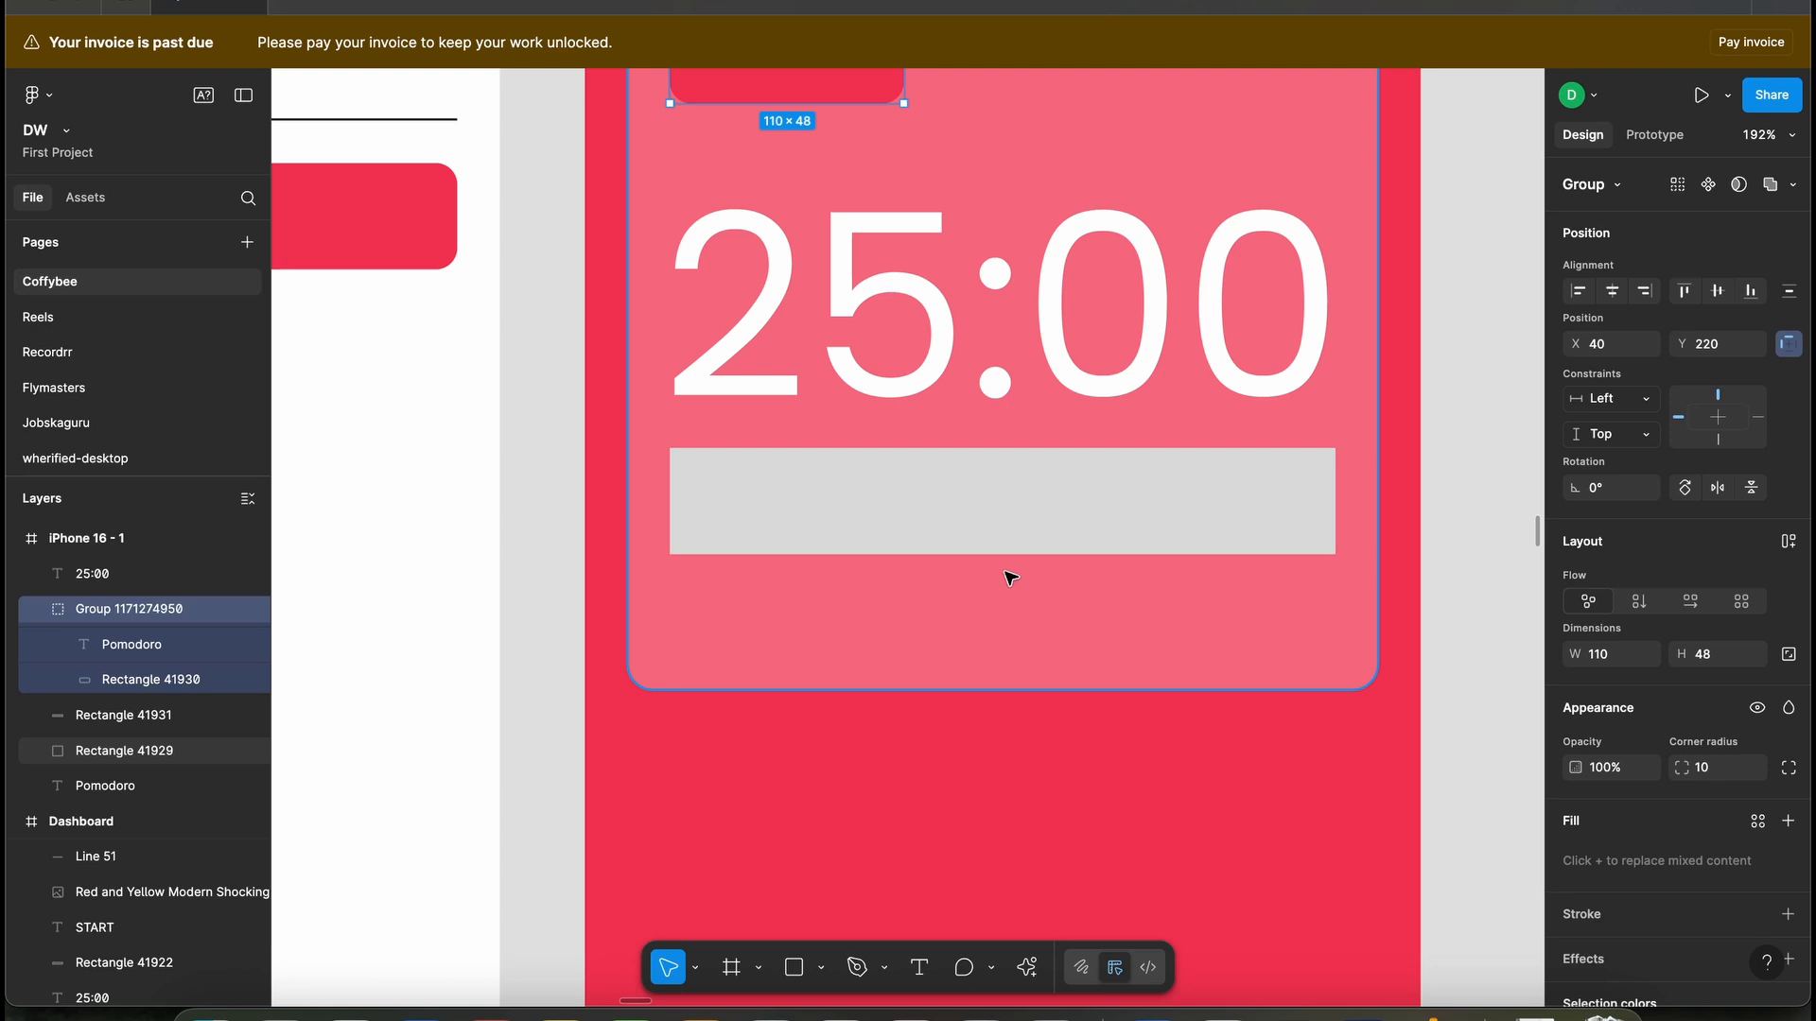
{"action": "left_click", "coordinate": [977, 521]}
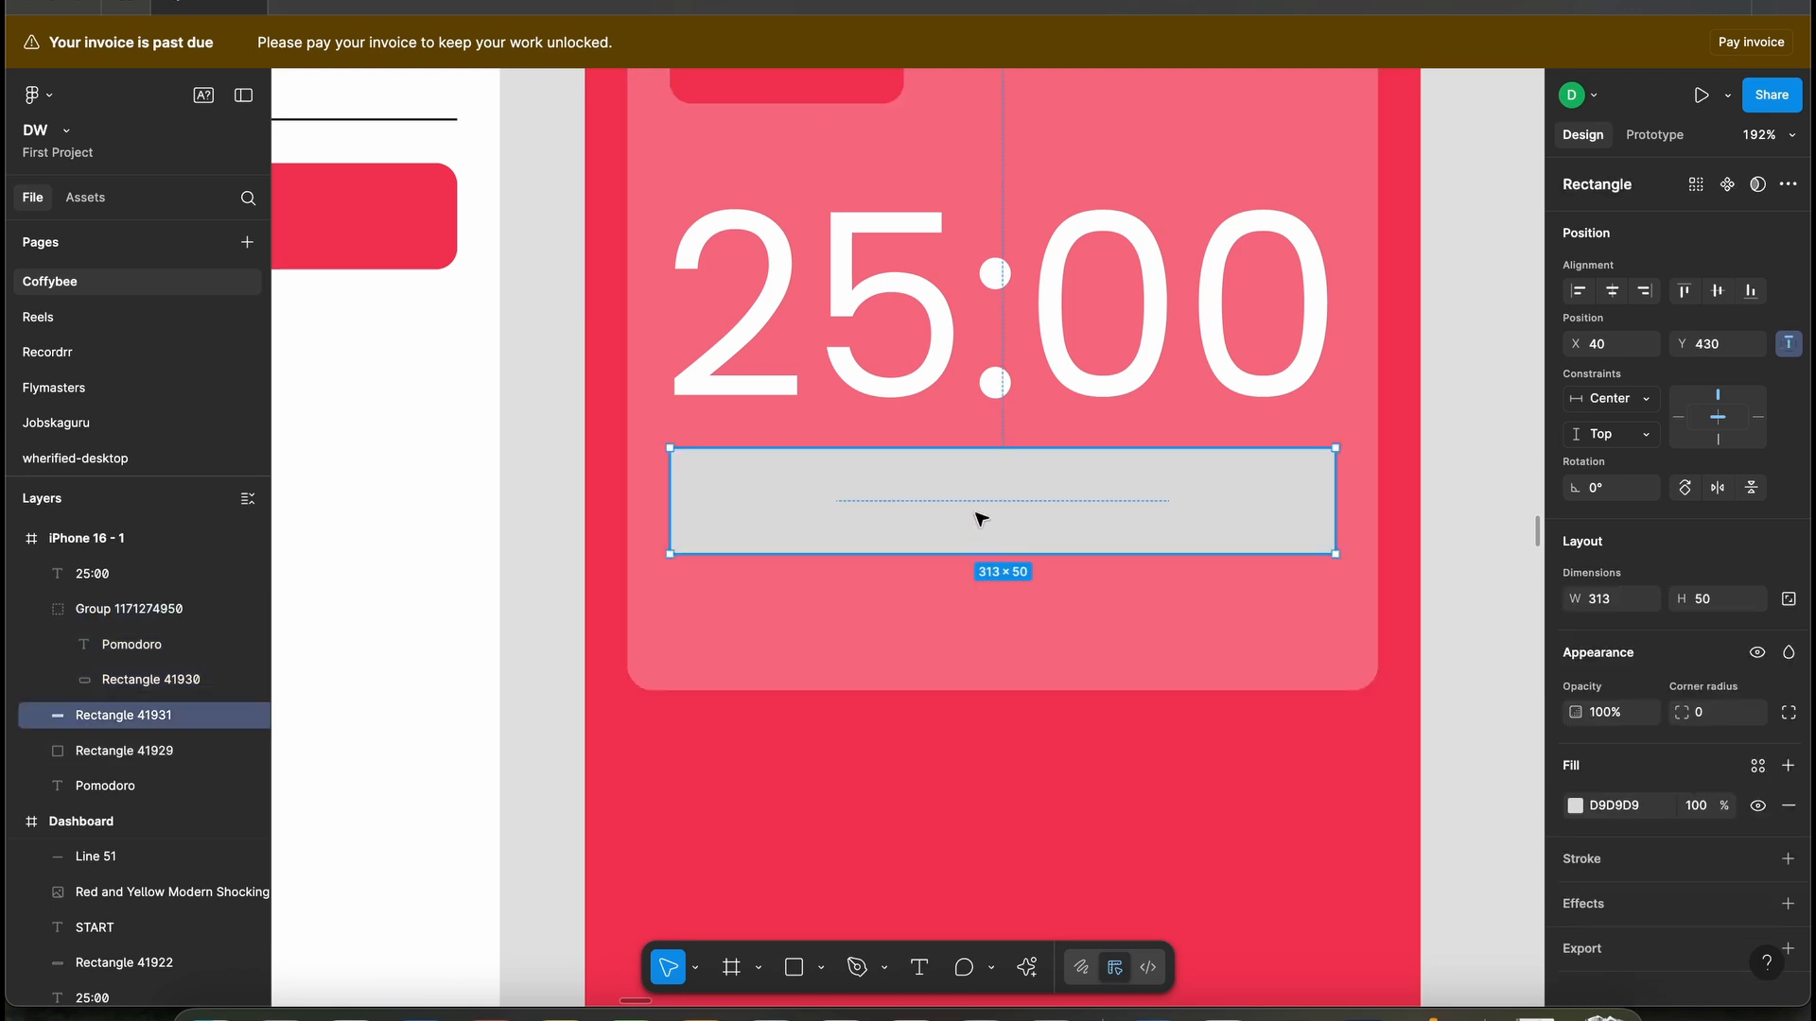
{"action": "left_click", "coordinate": [1067, 669], "text": "shift"}
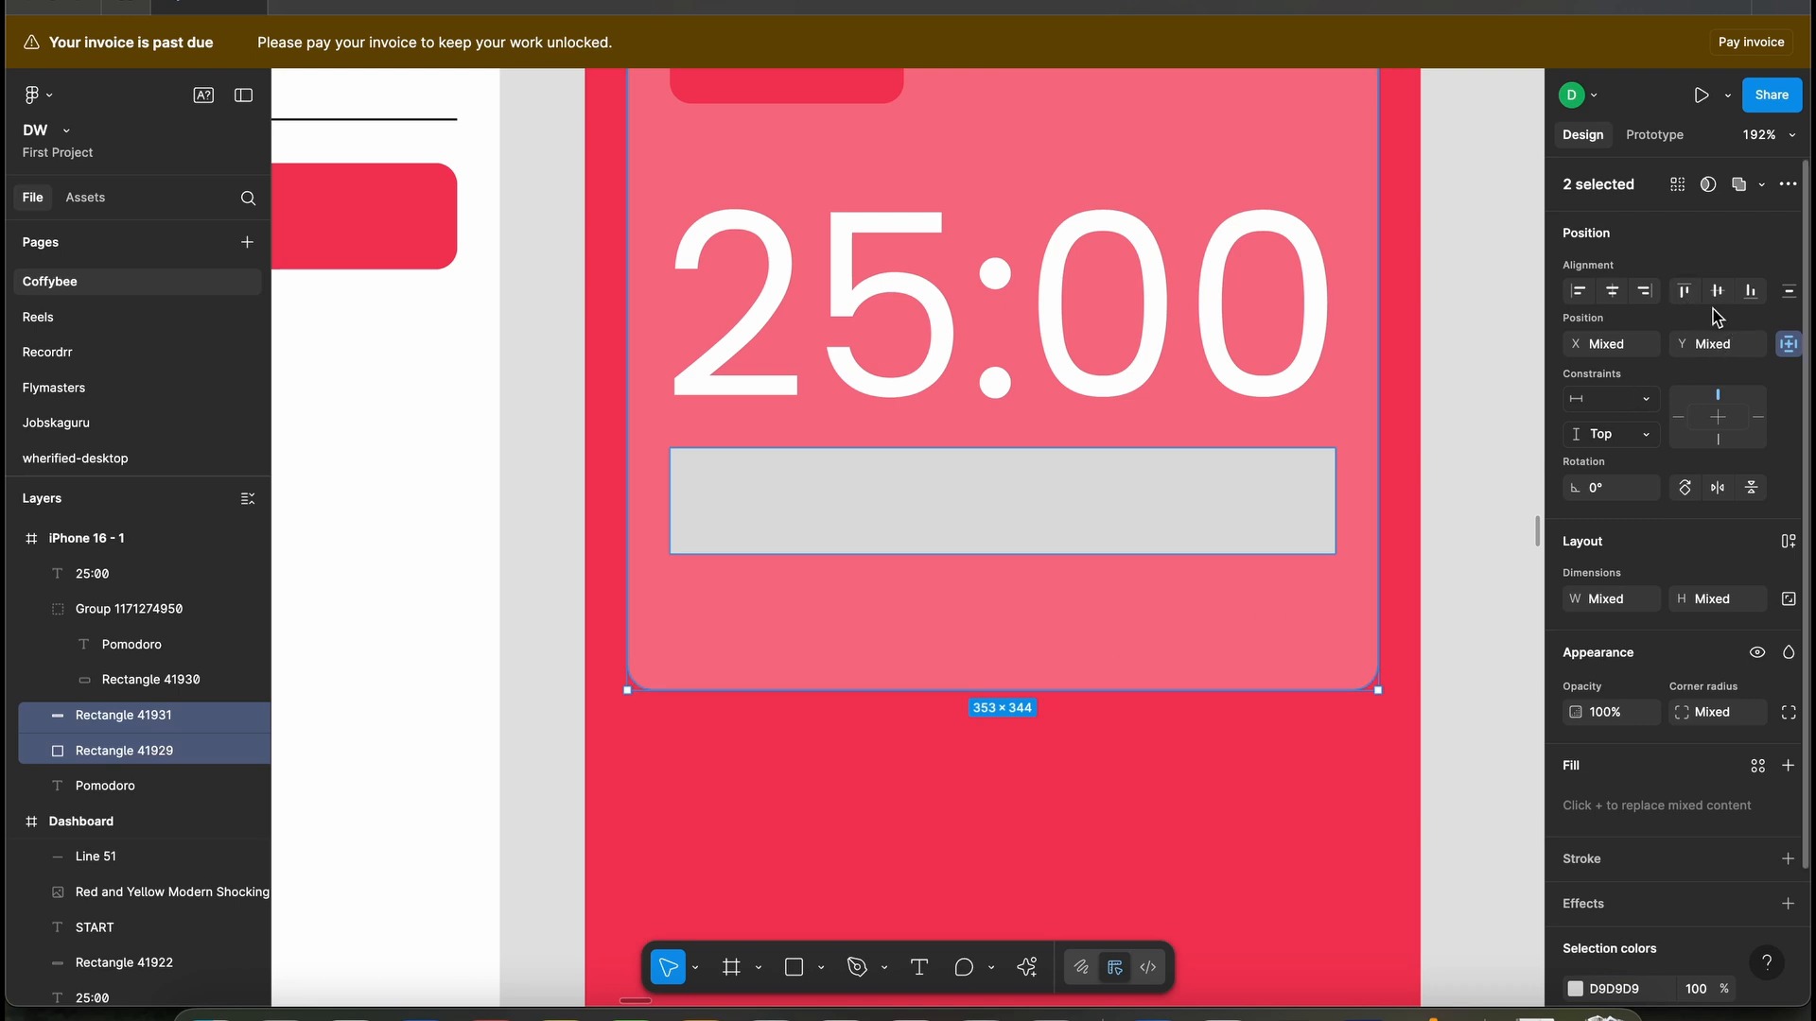
{"action": "left_click", "coordinate": [1748, 292]}
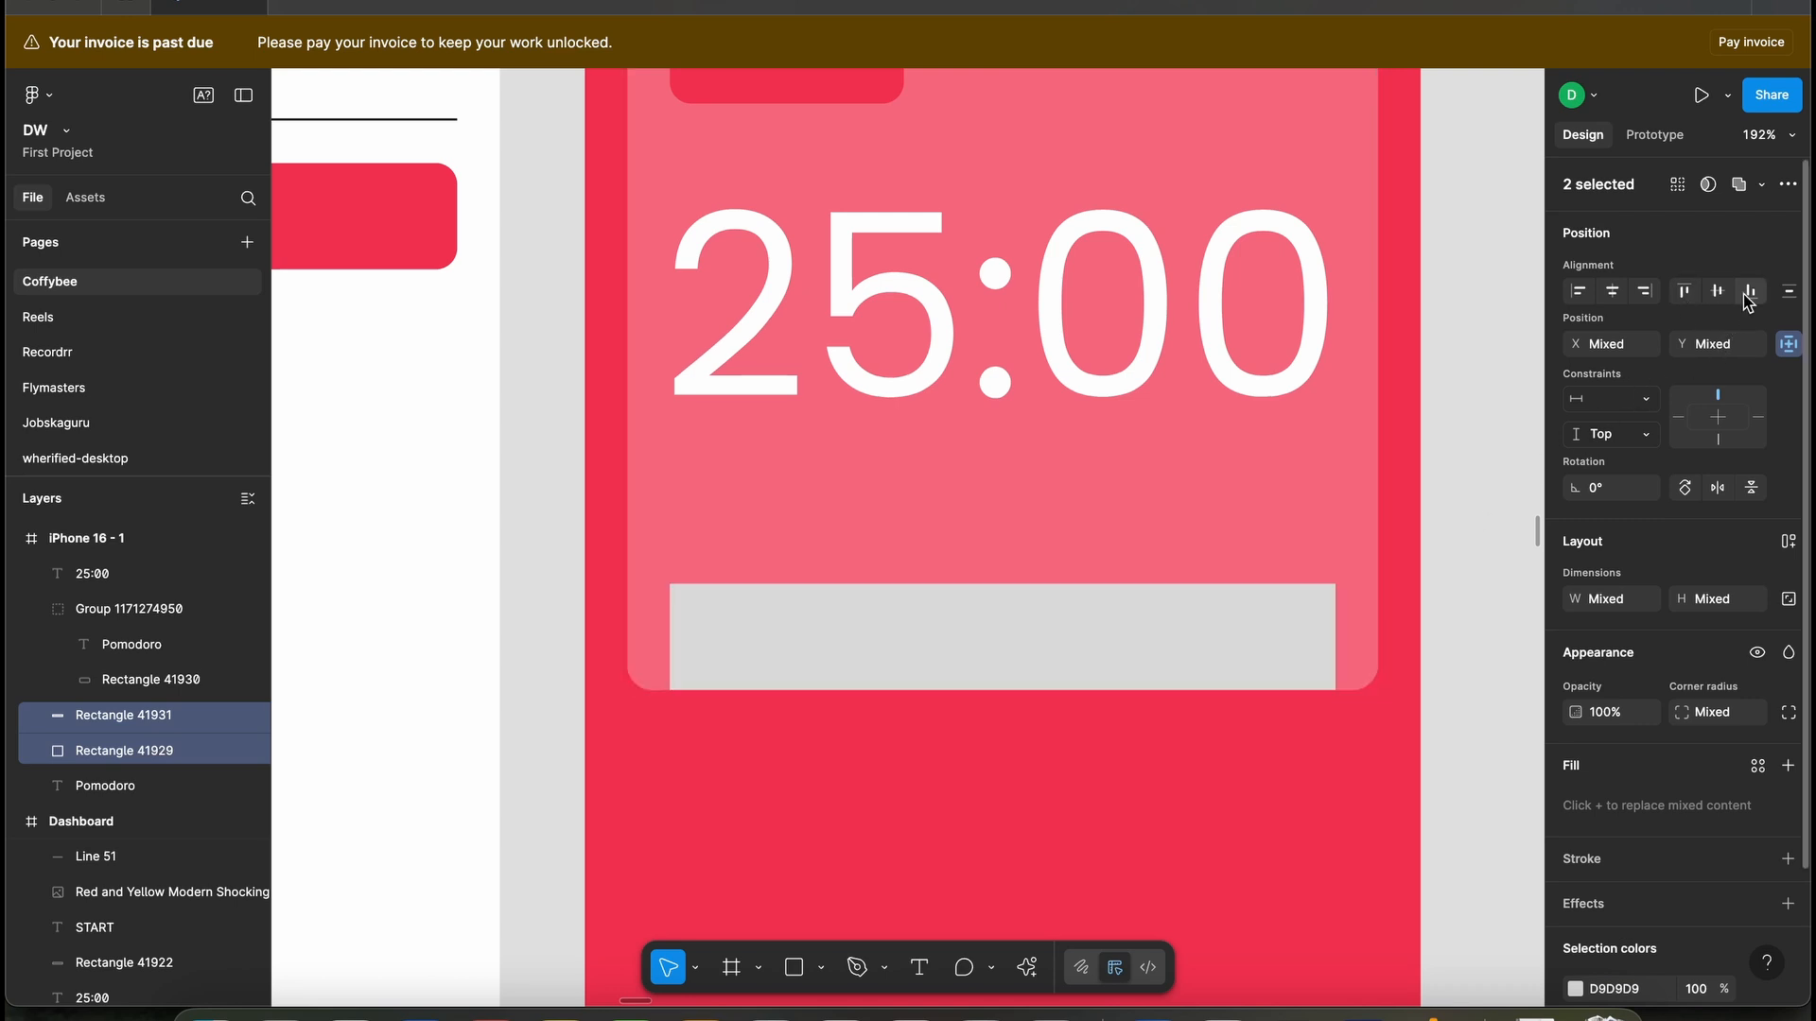
- Increase the gray rectangle's height by 20 with the expression 50+20
{"action": "left_click", "coordinate": [1110, 611]}
{"action": "left_click", "coordinate": [1730, 603]}
{"action": "left_click", "coordinate": [1727, 600]}
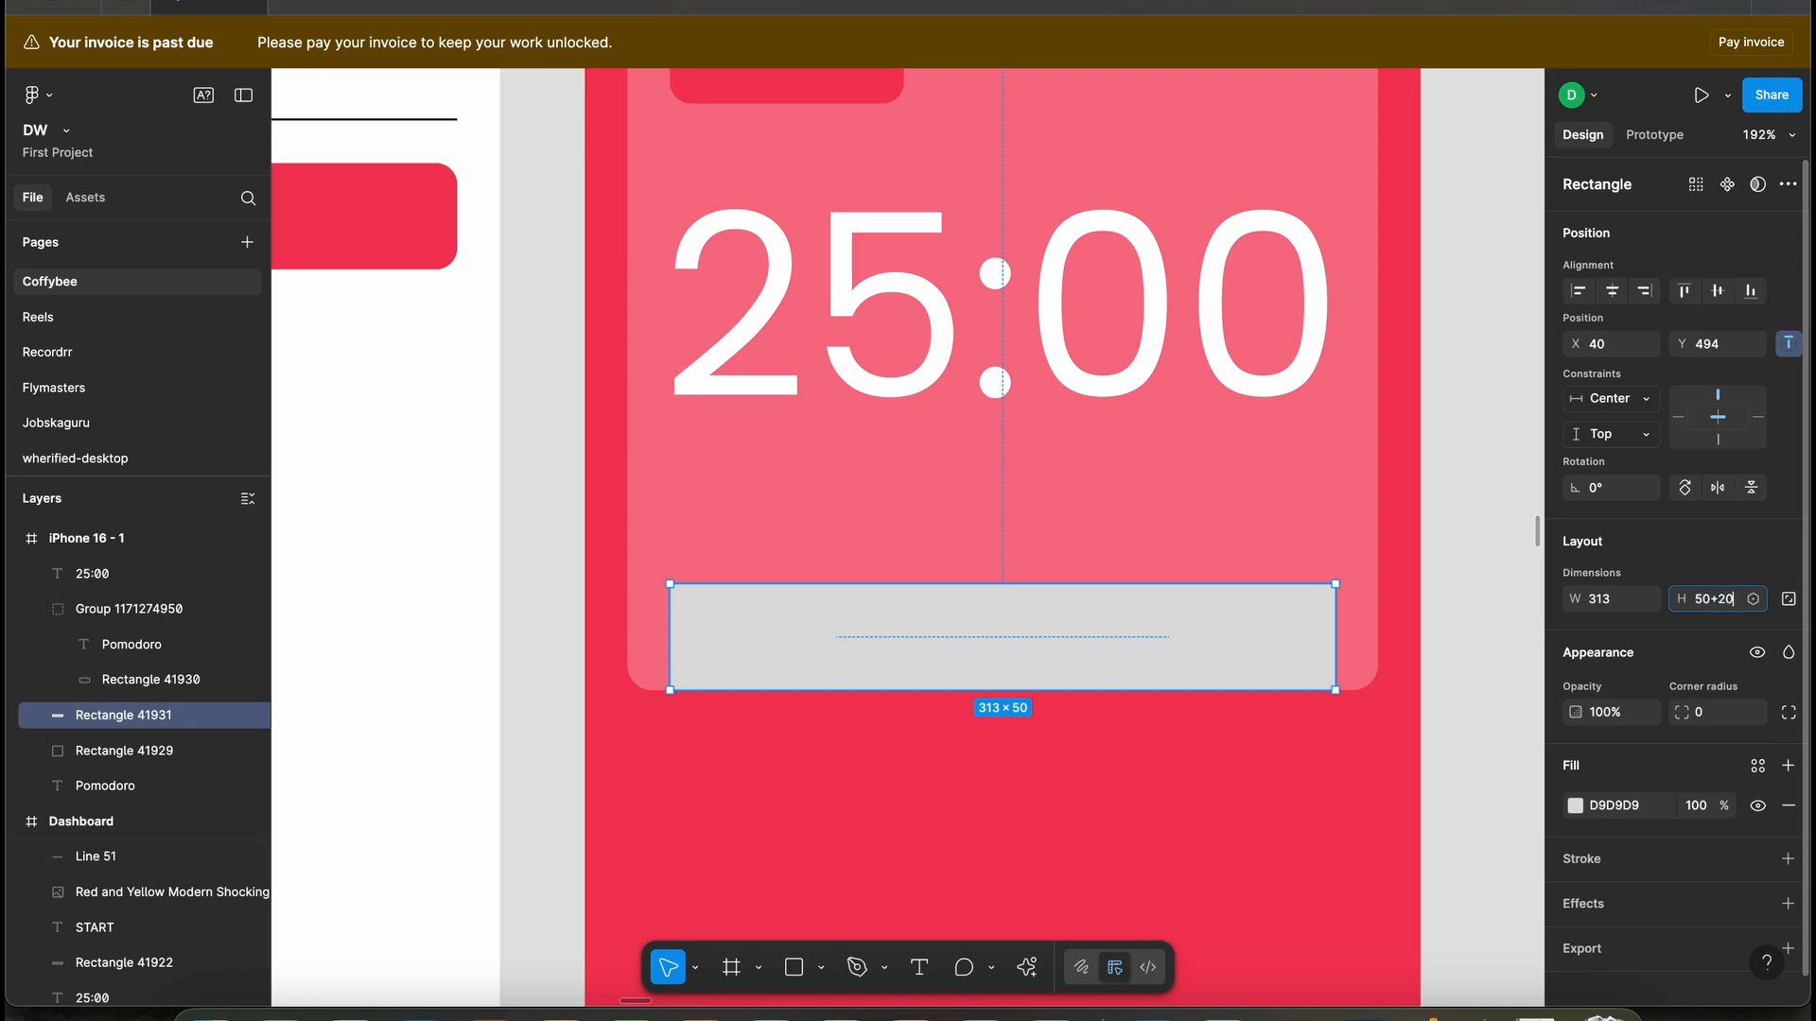
{"action": "type", "text": "+20"}
{"action": "key", "text": "Return"}
- Try bottom-aligning the card with the taller gray rectangle, and undo that alignment
{"action": "left_click", "coordinate": [1280, 520]}
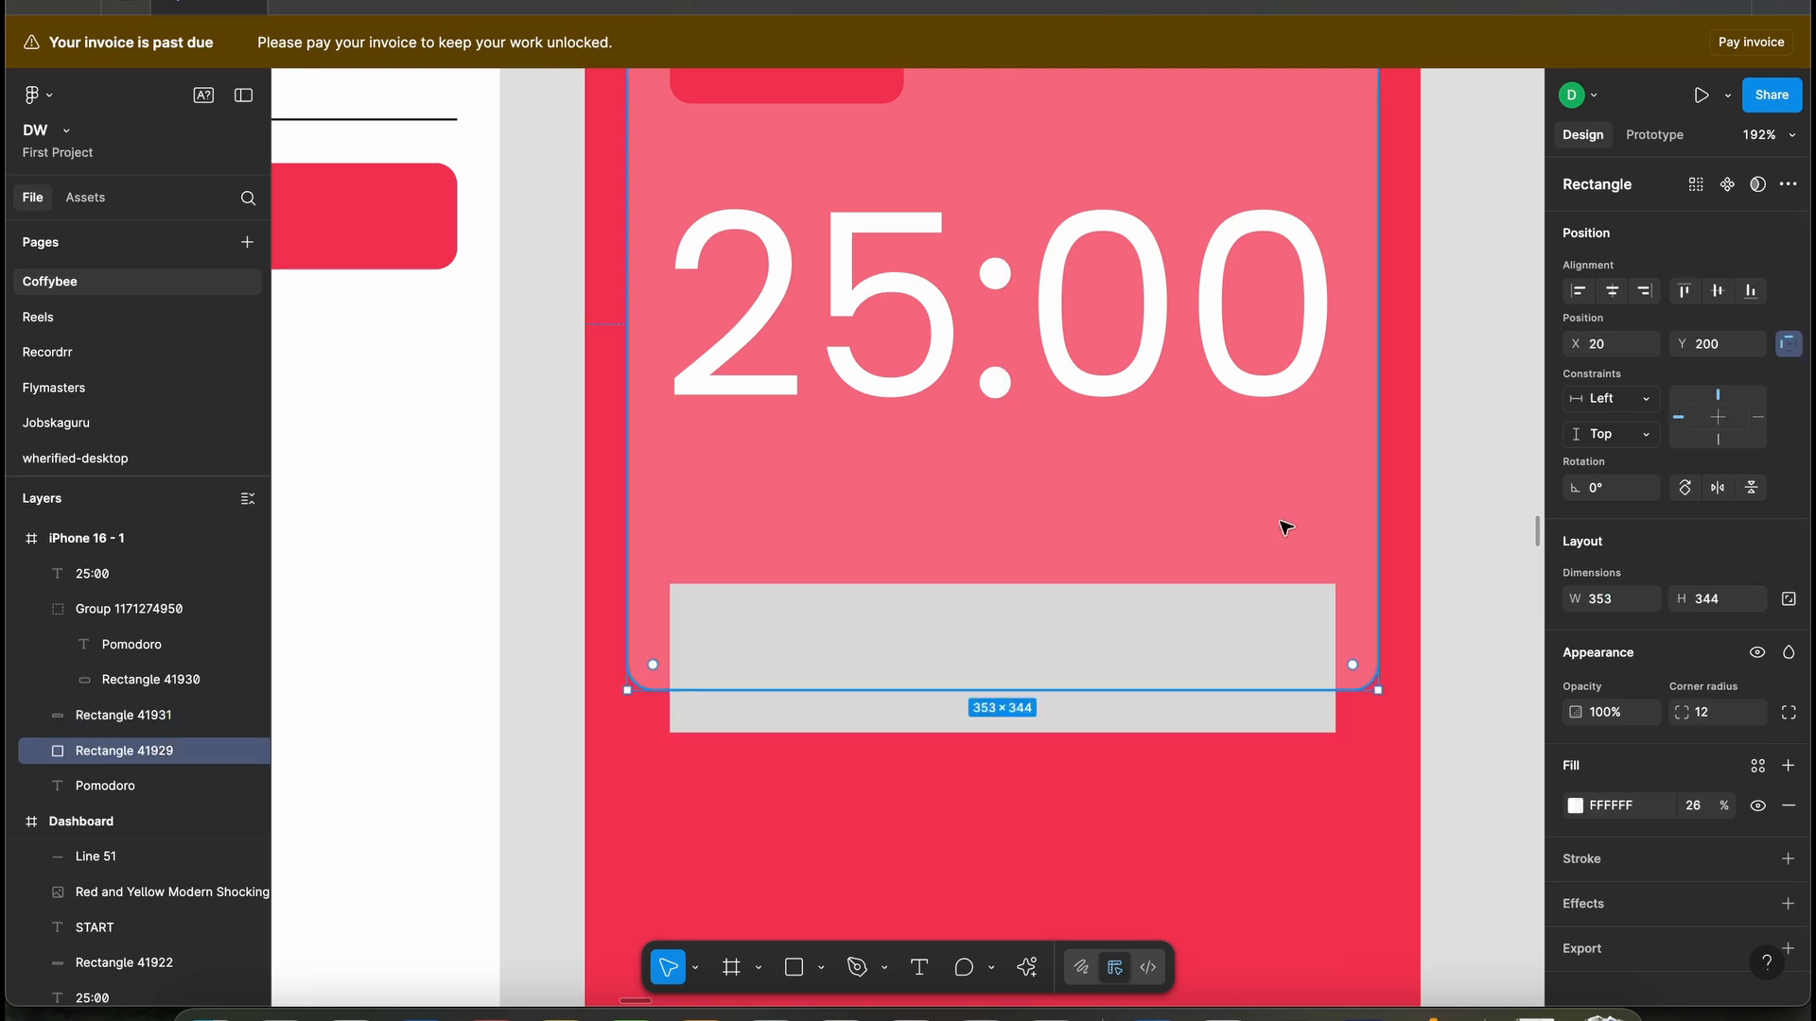
{"action": "left_click", "coordinate": [1231, 613], "text": "shift"}
{"action": "left_click", "coordinate": [1750, 291]}
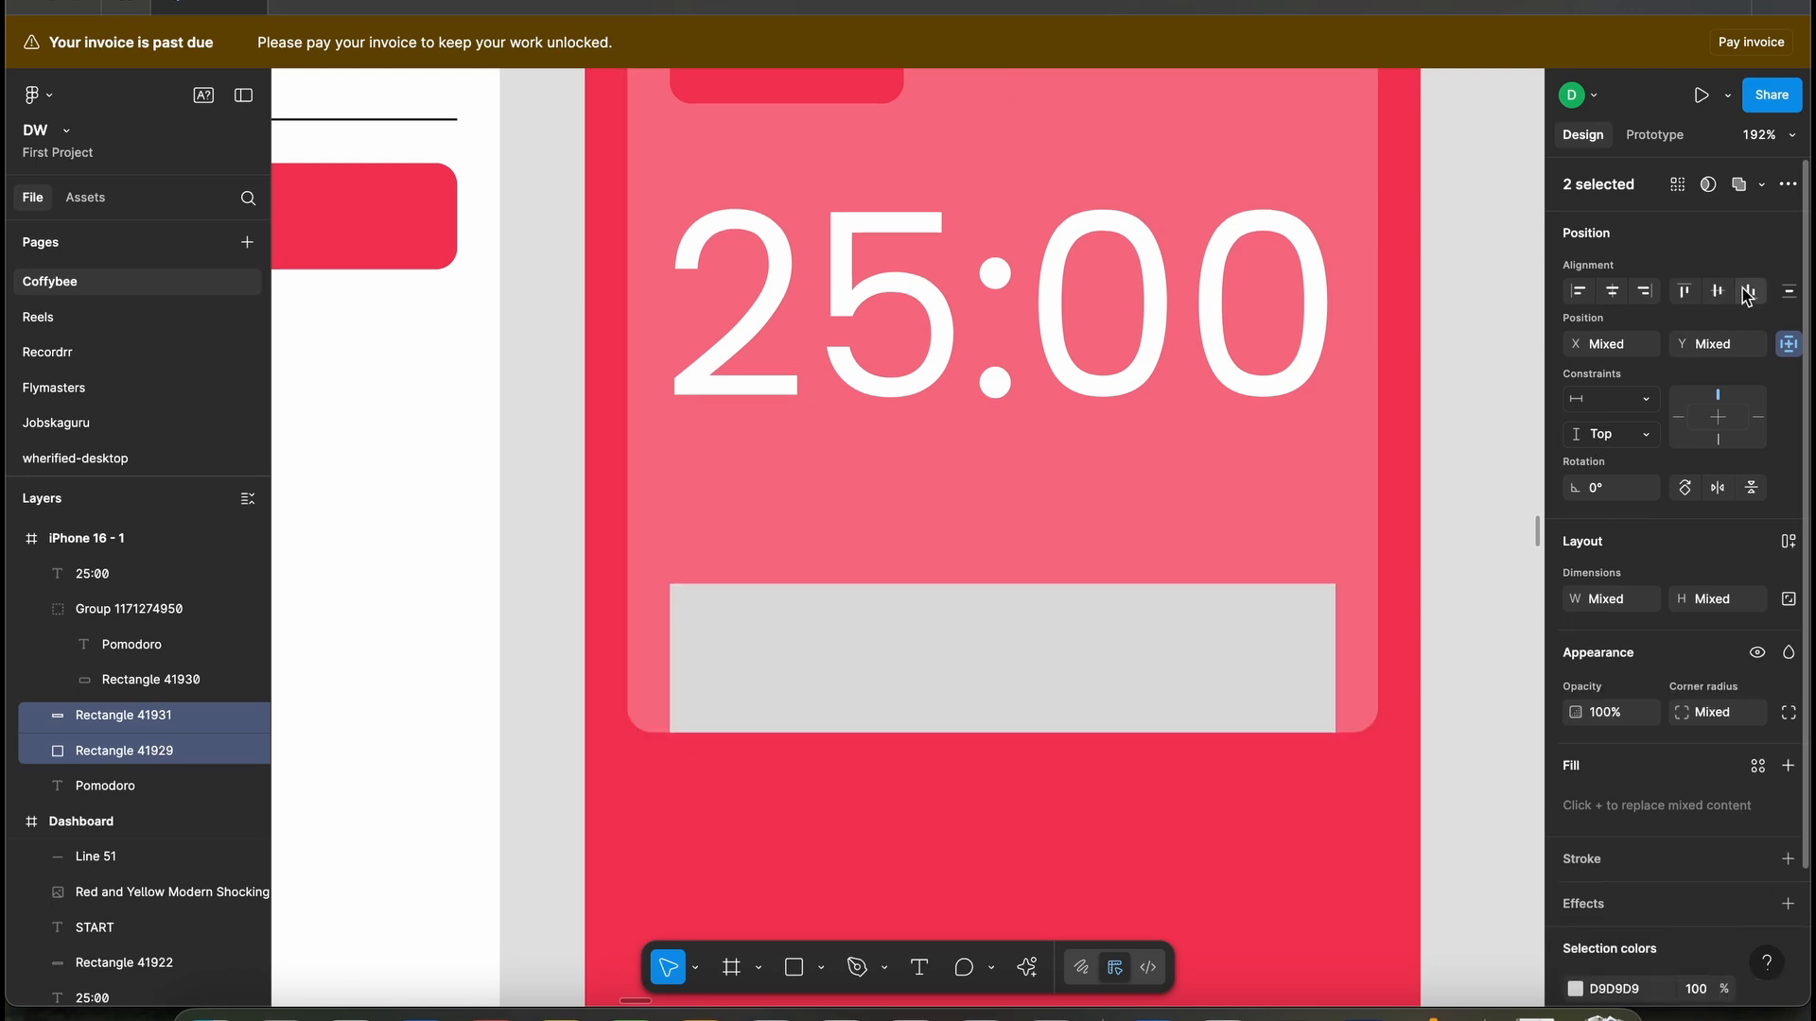
{"action": "key", "text": "ctrl+z"}
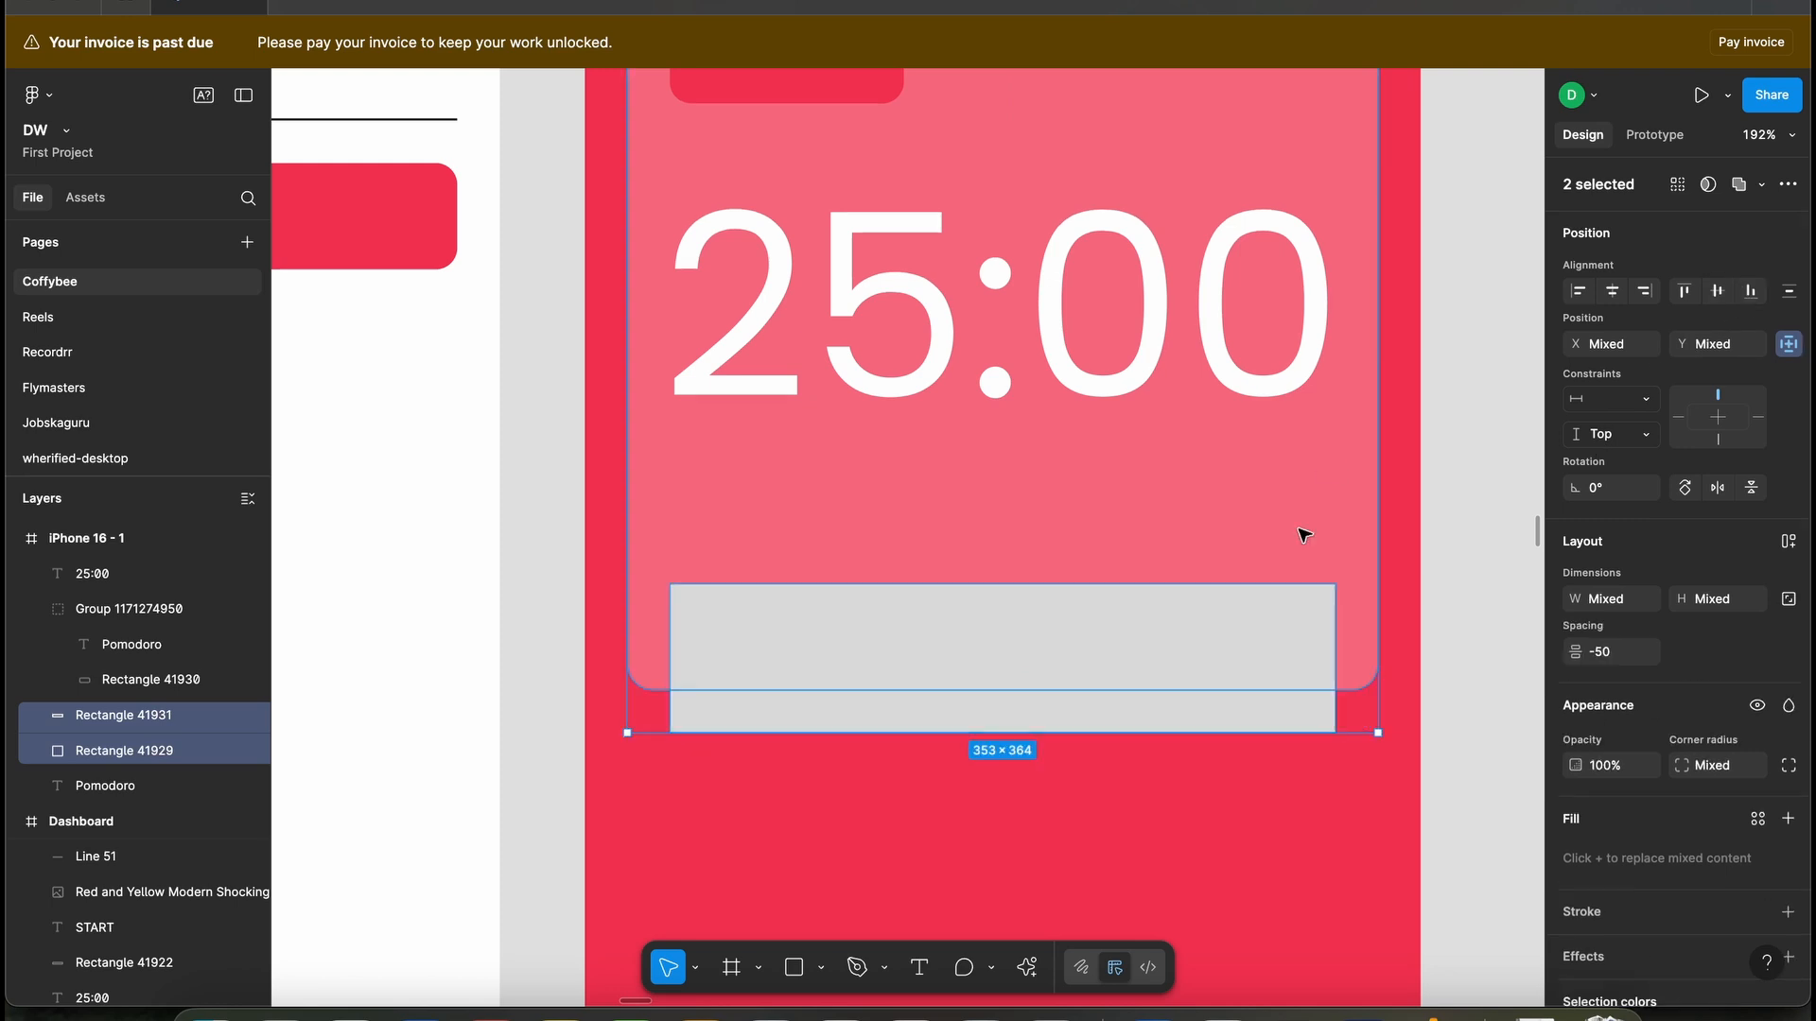
- Move the gray rectangle up inside the translucent card and align its bottom edge with the card's bottom edge
{"action": "left_click", "coordinate": [997, 637]}
{"action": "left_click_drag", "start_coordinate": [998, 636], "coordinate": [1002, 542]}
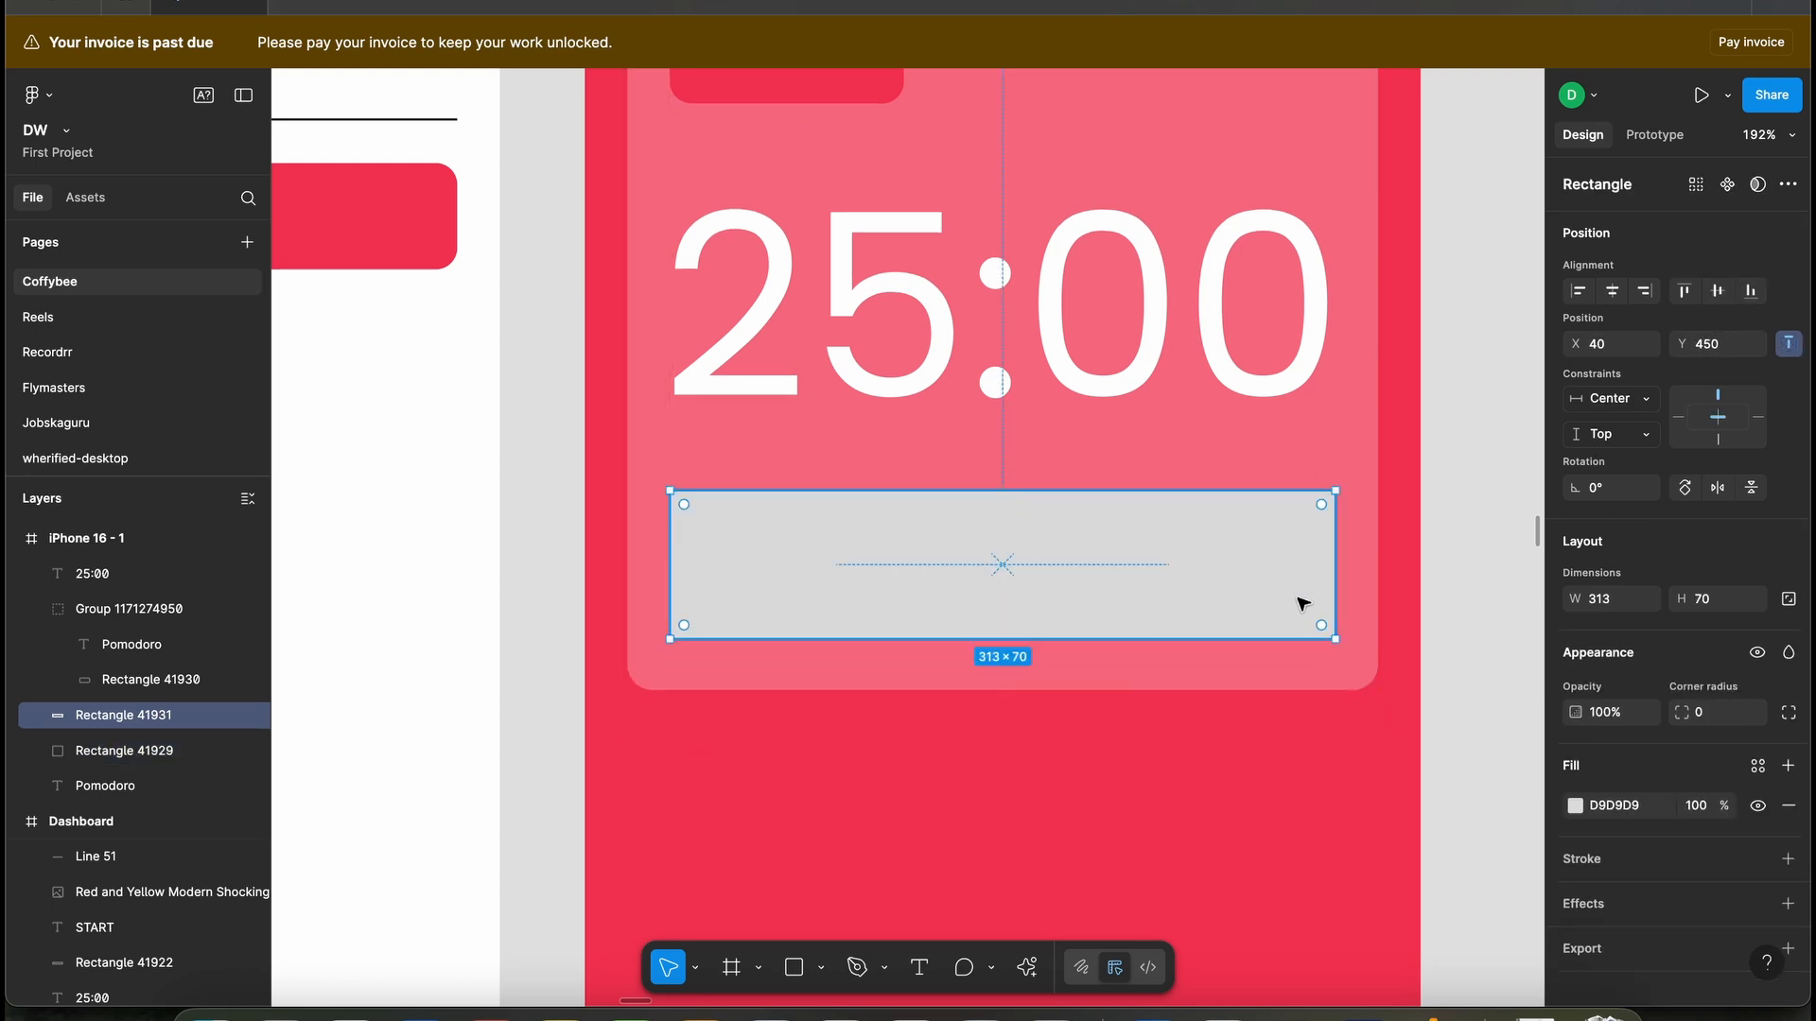
{"action": "left_click", "coordinate": [1359, 593], "text": "shift"}
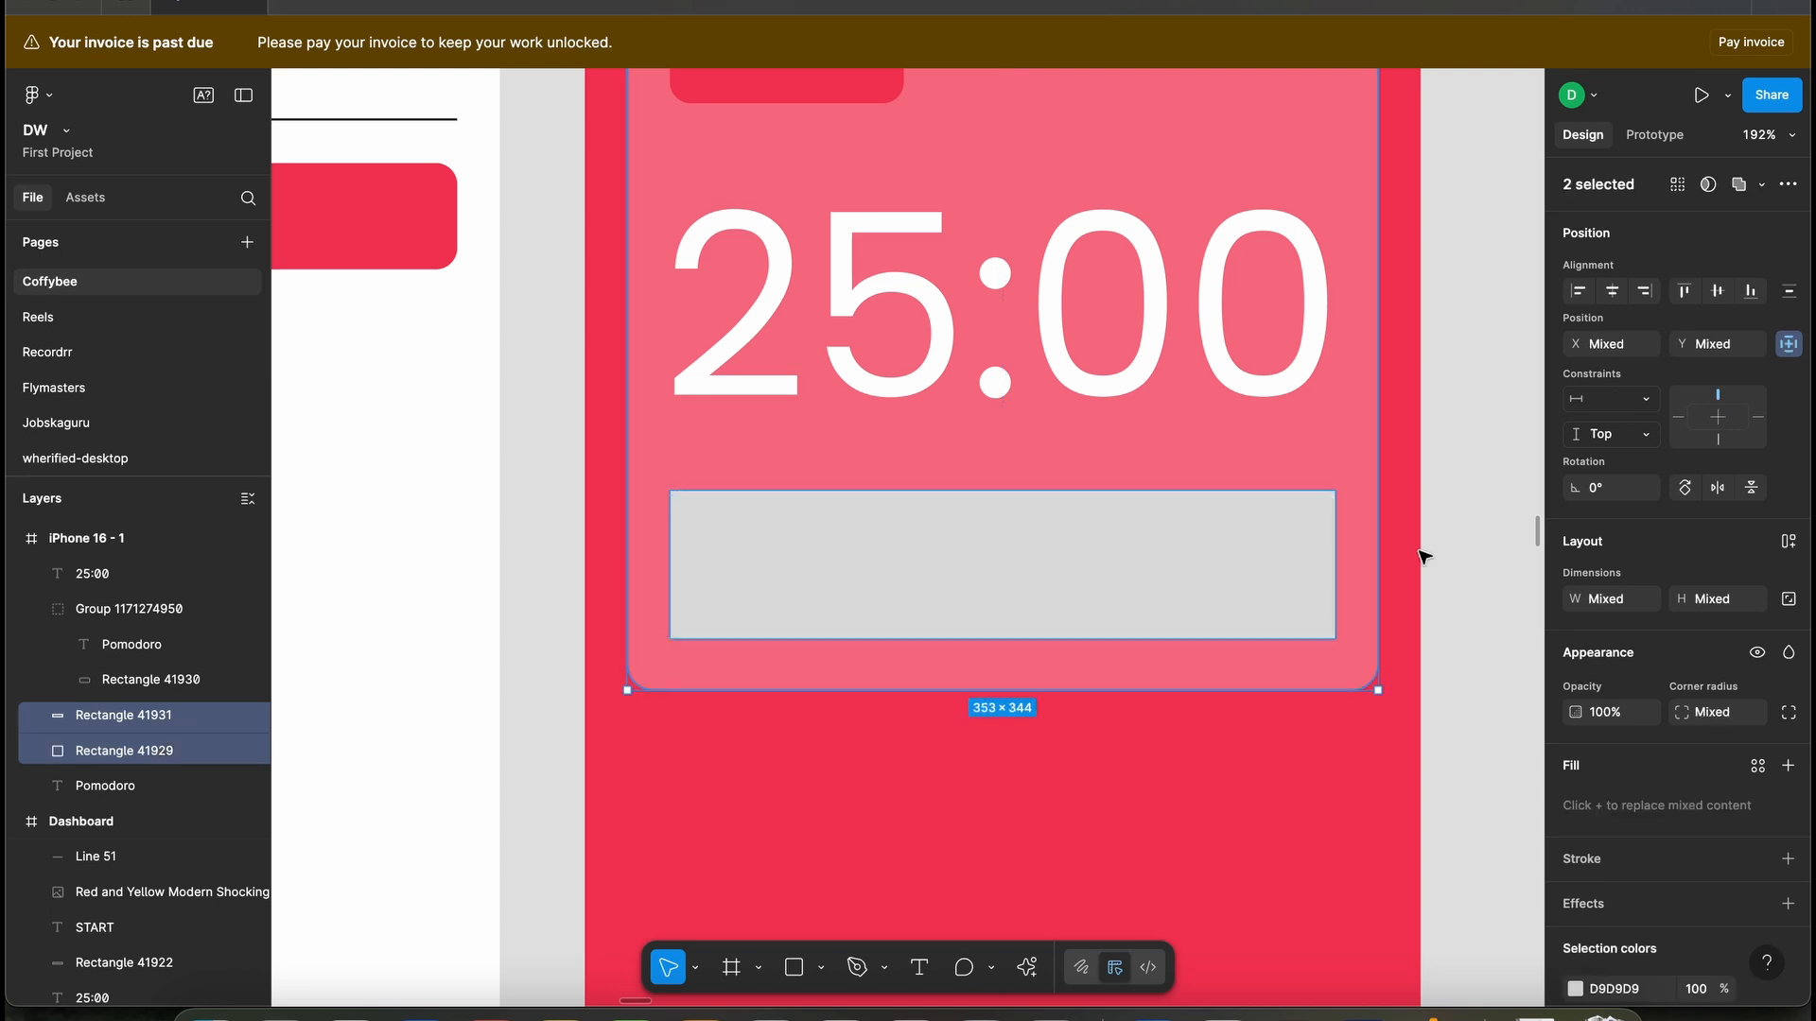
{"action": "left_click", "coordinate": [1750, 290]}
- Reduce the gray rectangle's height to 50, keeping its upper edge in place
{"action": "left_click", "coordinate": [1195, 592]}
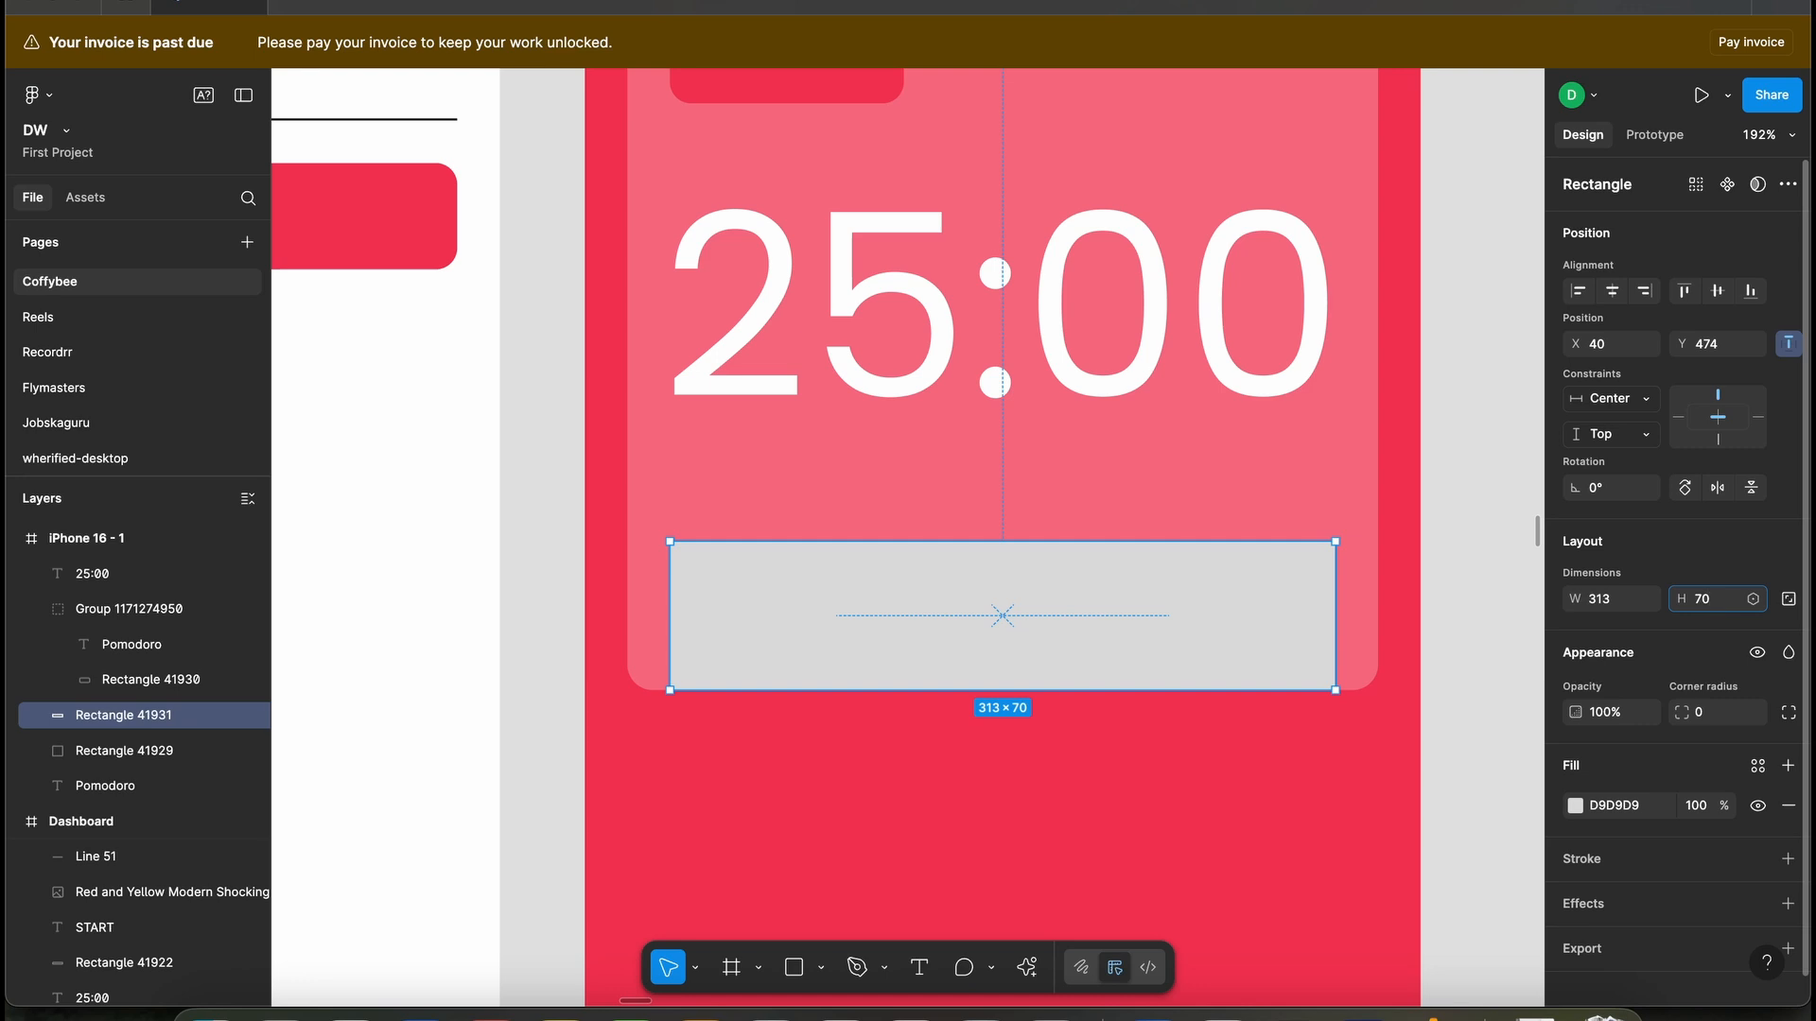
{"action": "key", "text": "Return"}
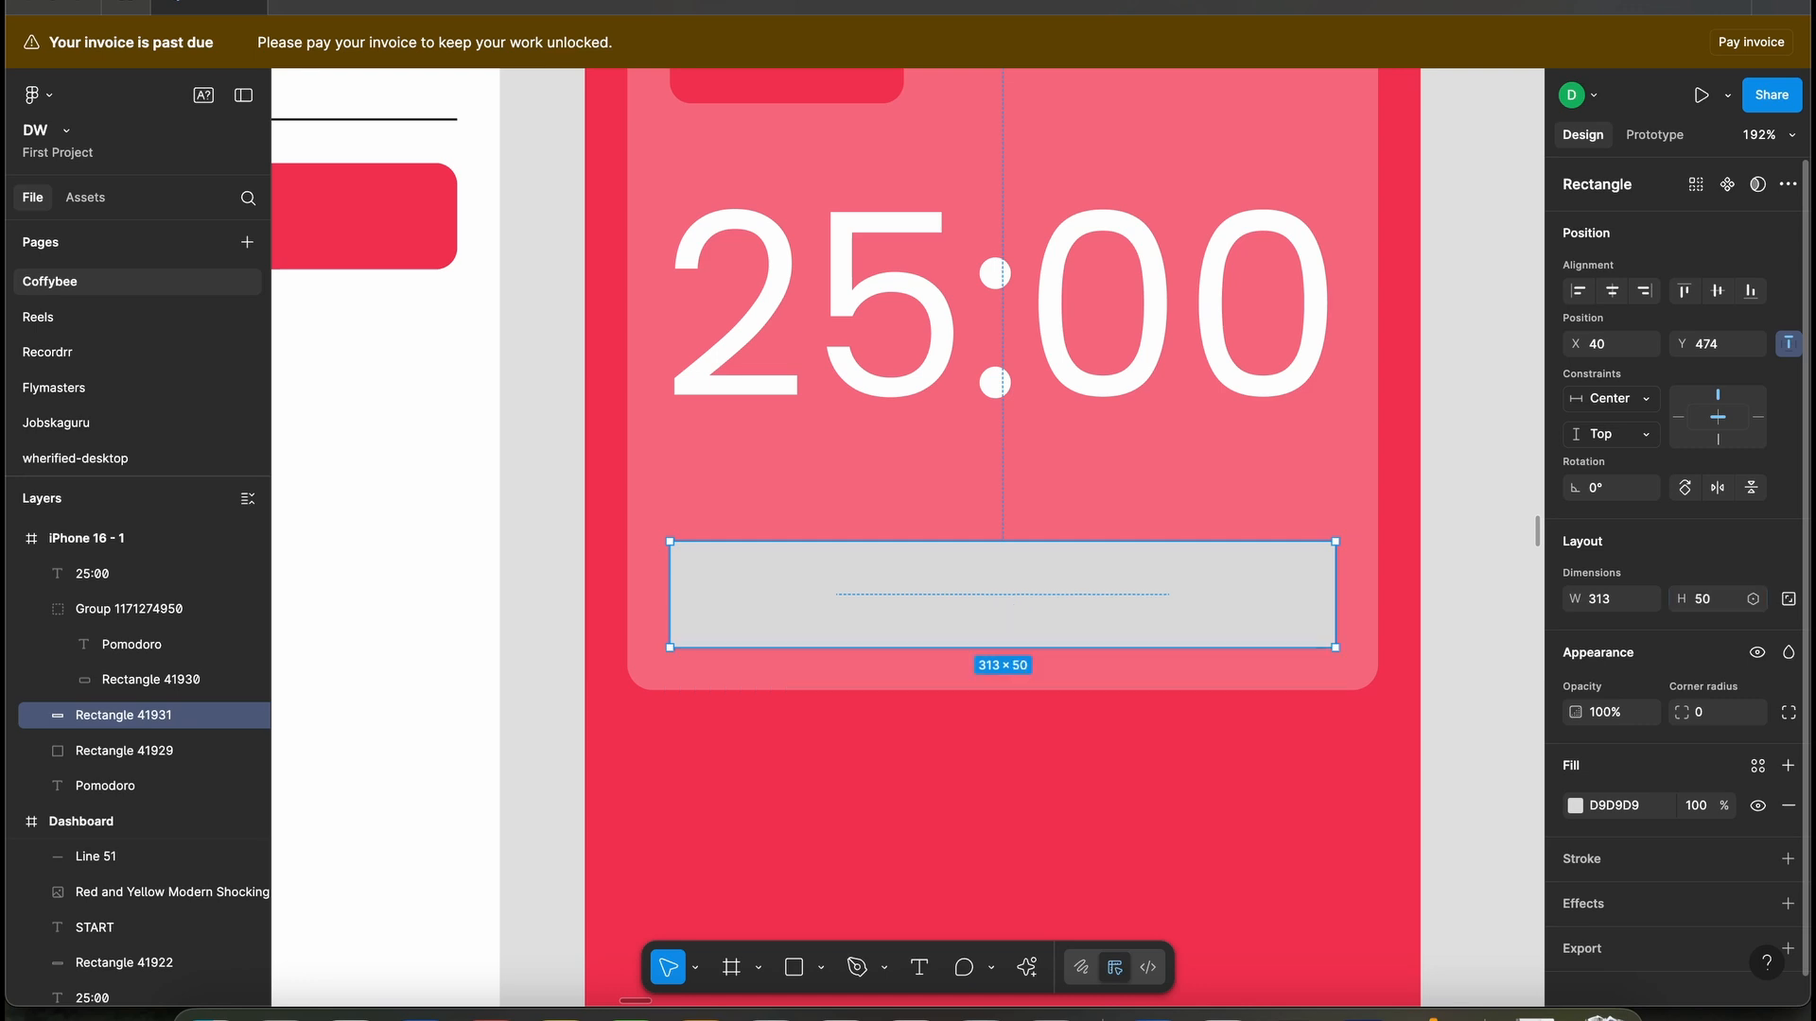
{"action": "left_click", "coordinate": [1126, 752]}
- Round the gray rectangle's corners with a radius of 10
{"action": "left_click", "coordinate": [1143, 637]}
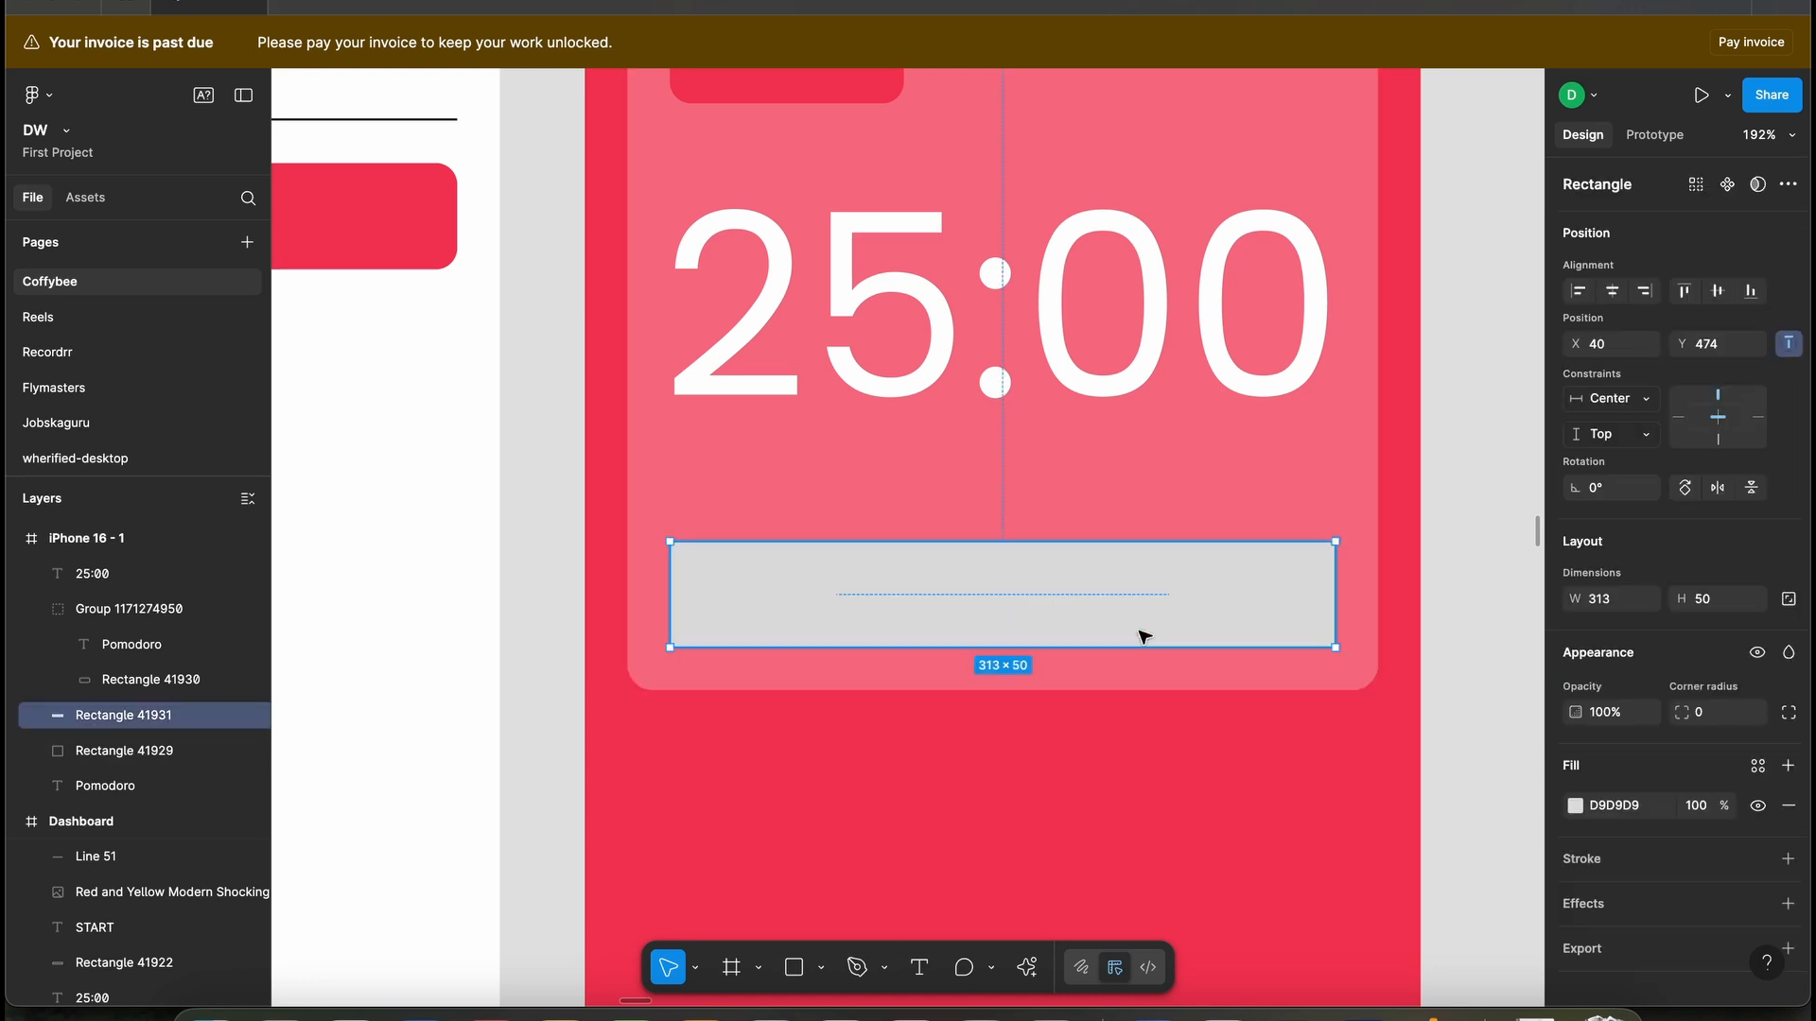
{"action": "left_click", "coordinate": [1708, 718]}
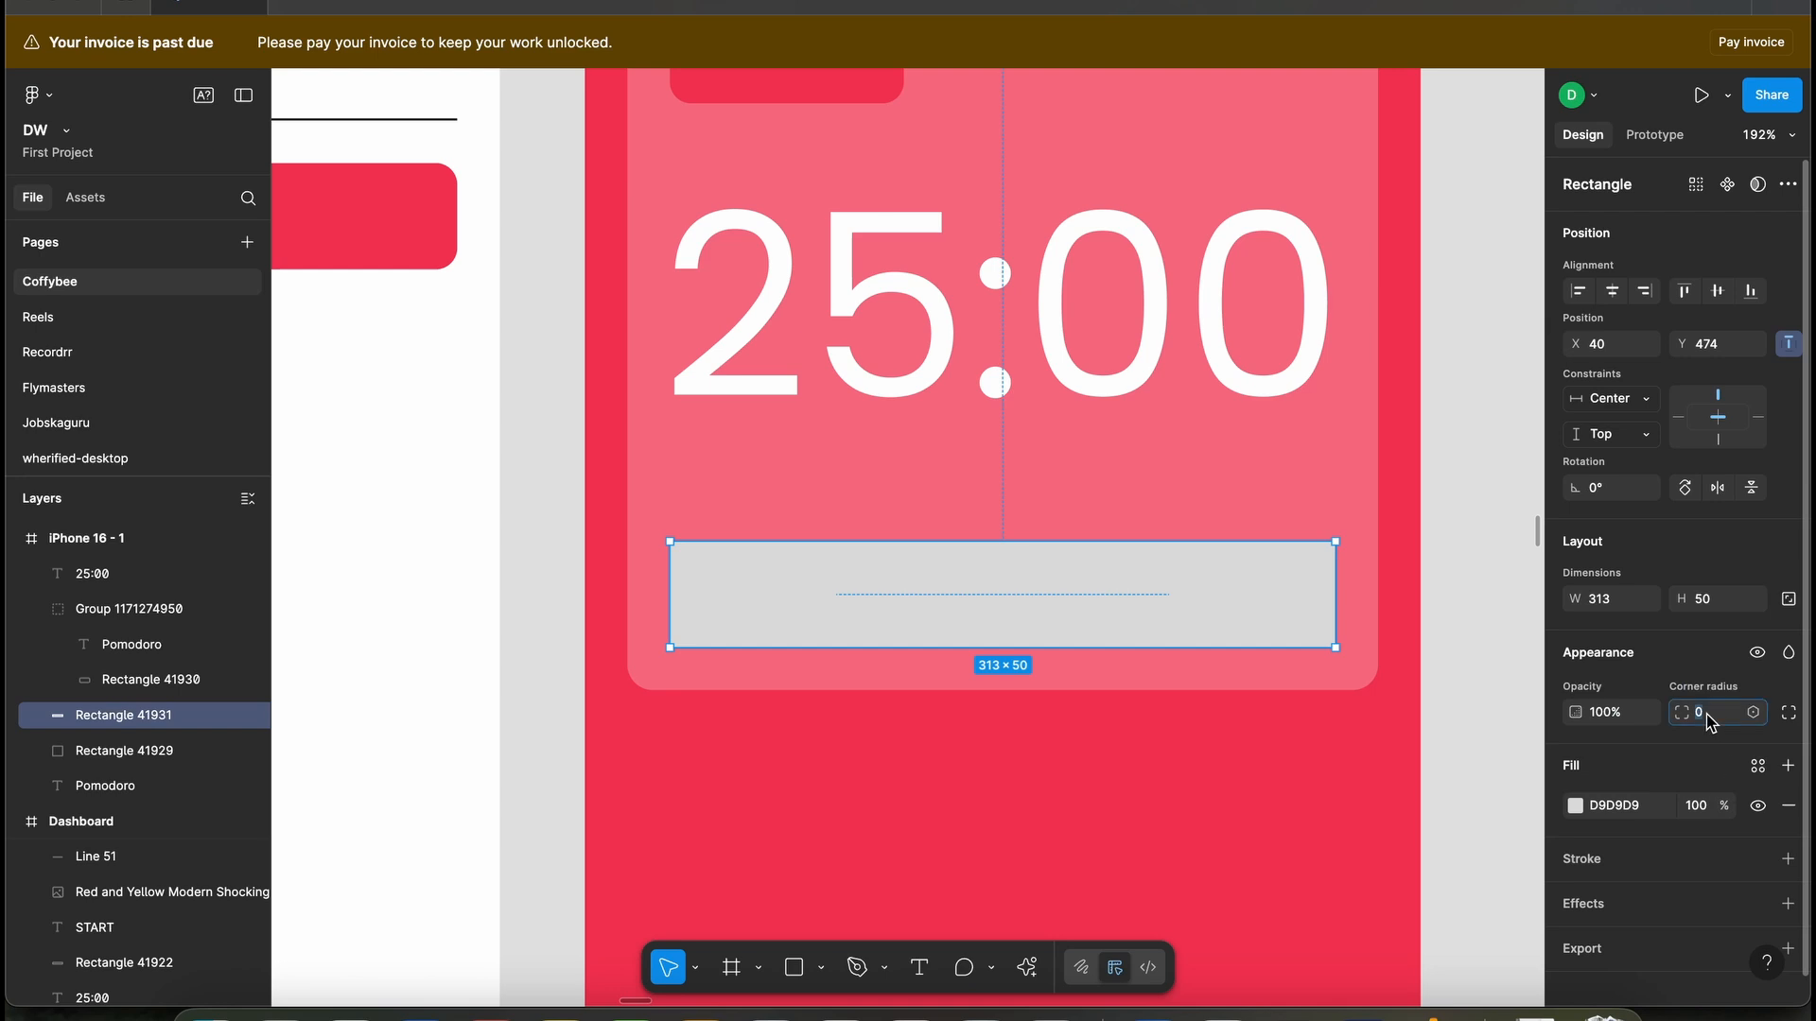
{"action": "type", "text": "10"}
{"action": "key", "text": "Return"}
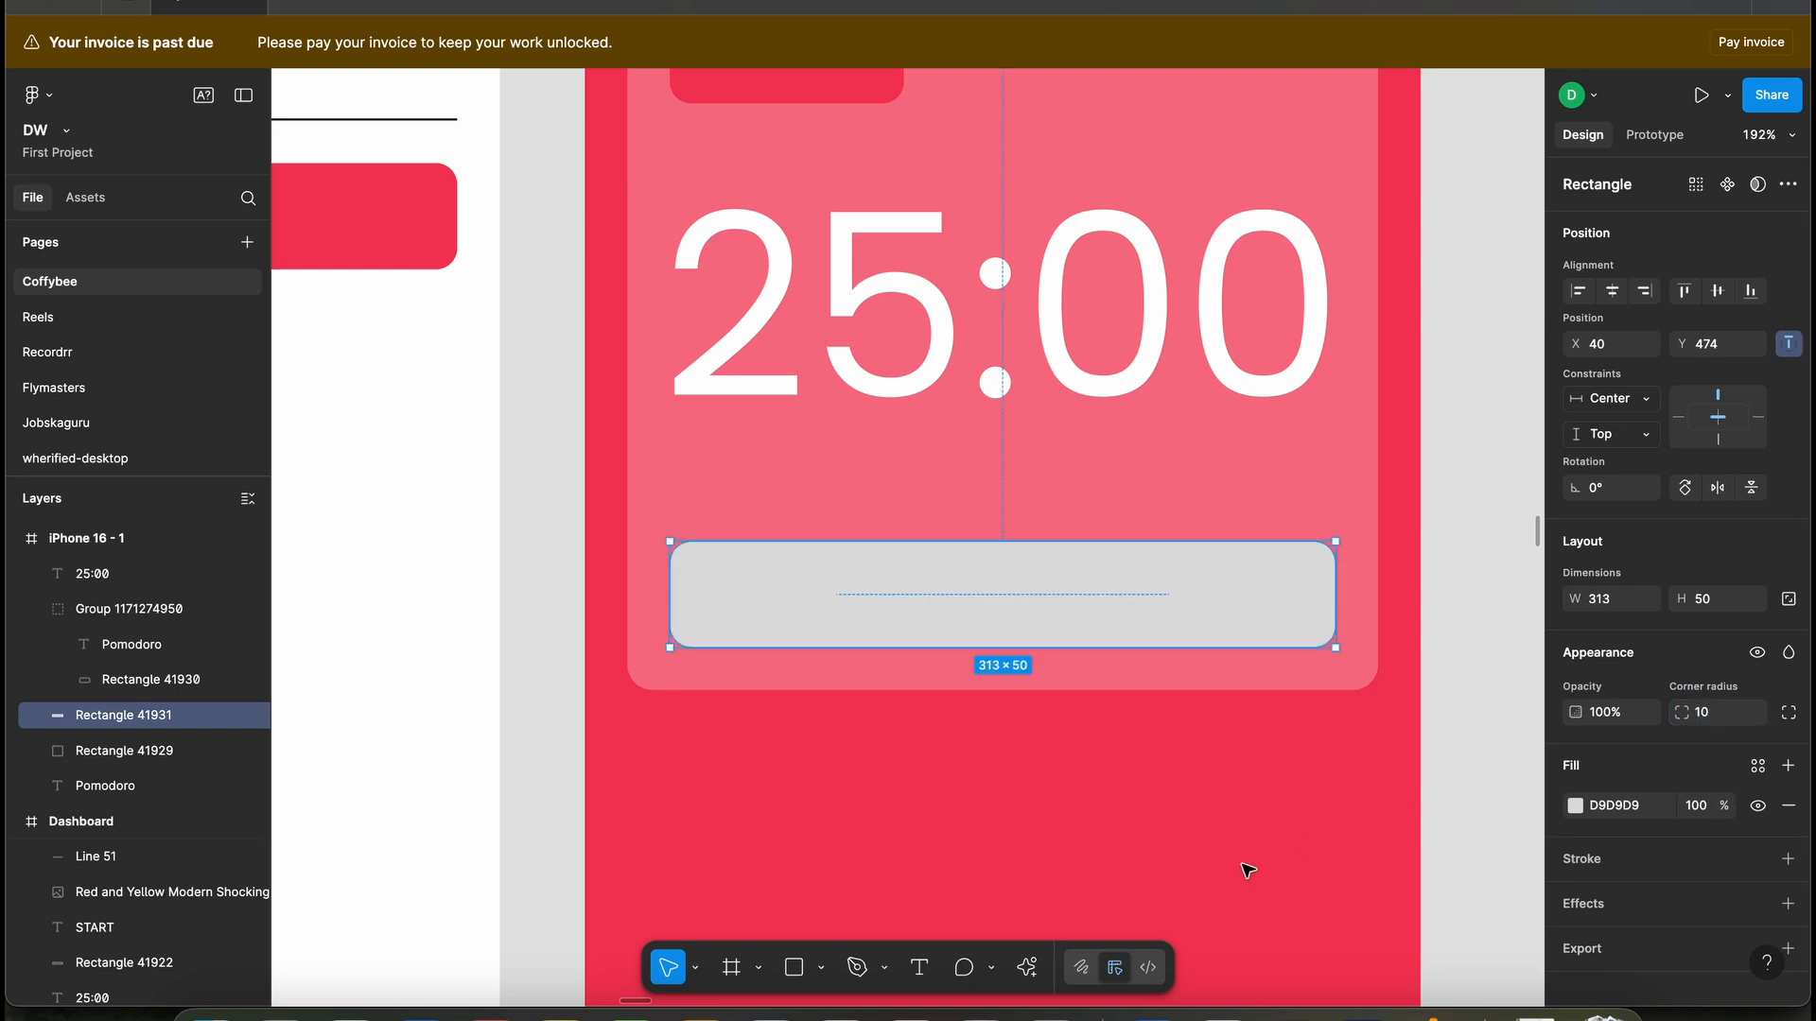
{"action": "left_click", "coordinate": [1245, 864]}
{"action": "scroll", "coordinate": [949, 601], "scroll_direction": "down", "scroll_amount": 5}
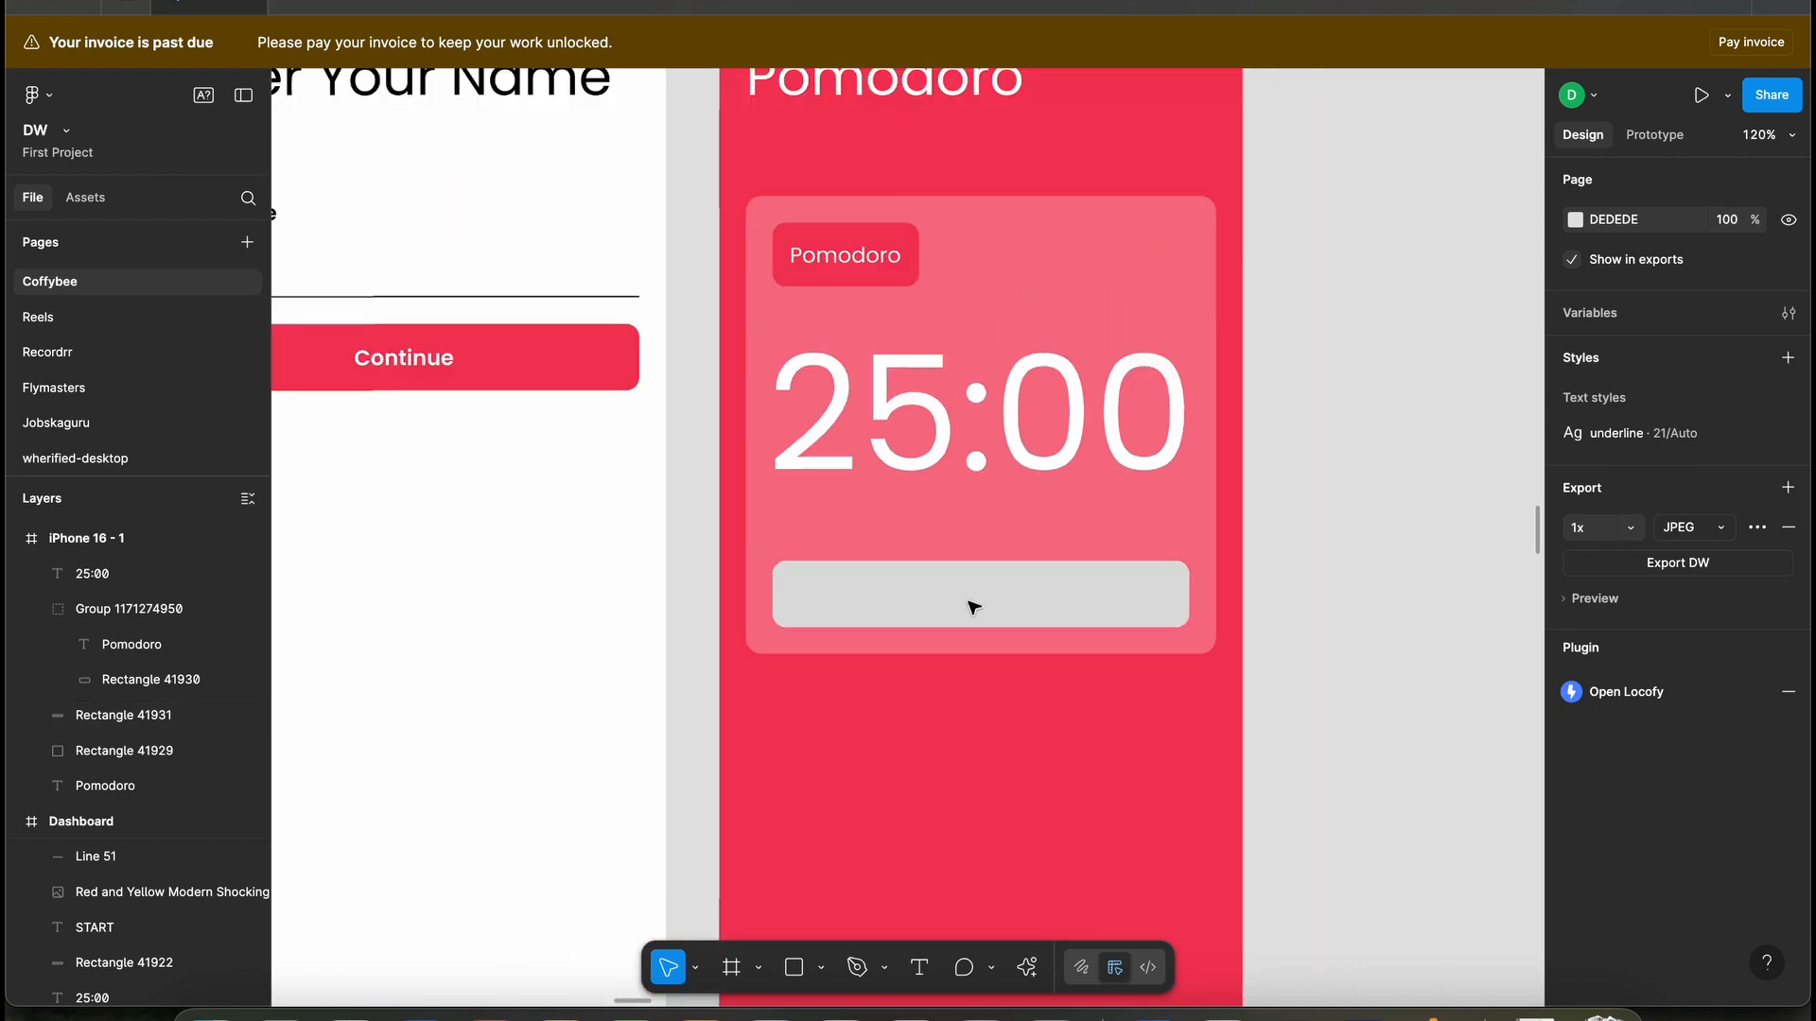
- Lighten the fill of the wide rectangle below the timer to ECECEC
{"action": "left_click", "coordinate": [1051, 604]}
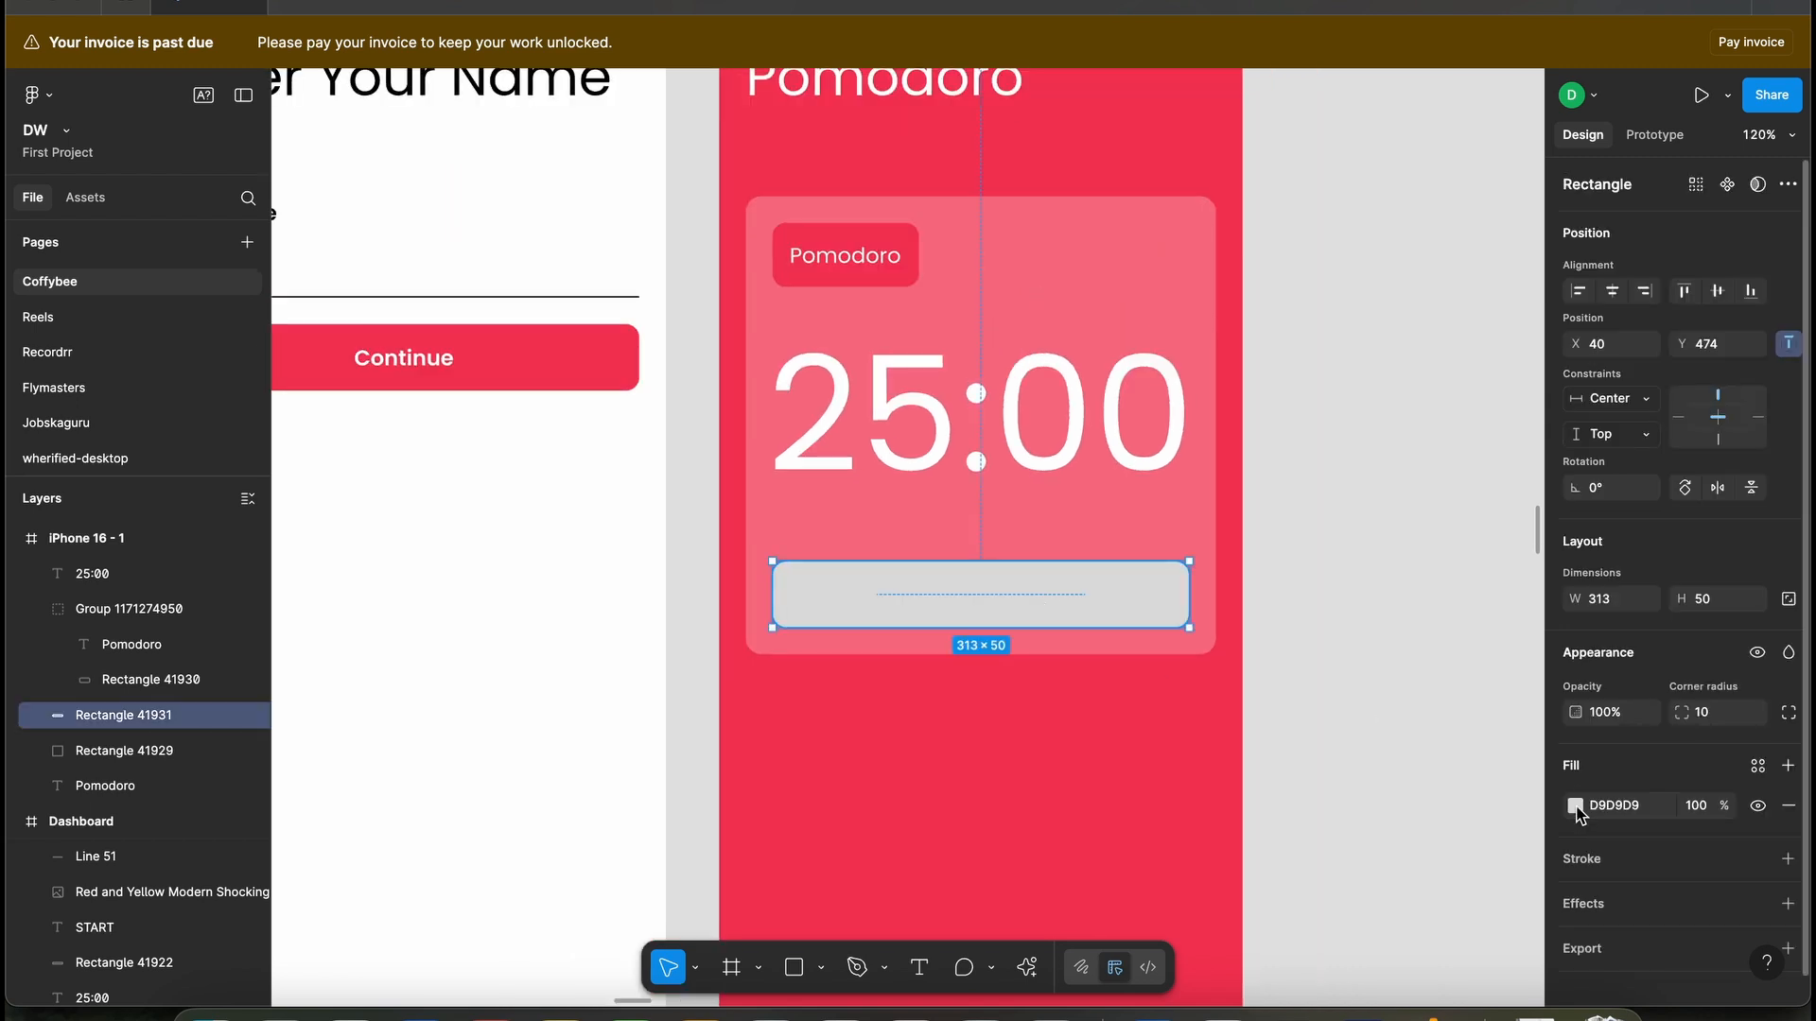
{"action": "left_click", "coordinate": [1574, 805]}
{"action": "left_click_drag", "start_coordinate": [1293, 532], "coordinate": [1274, 511]}
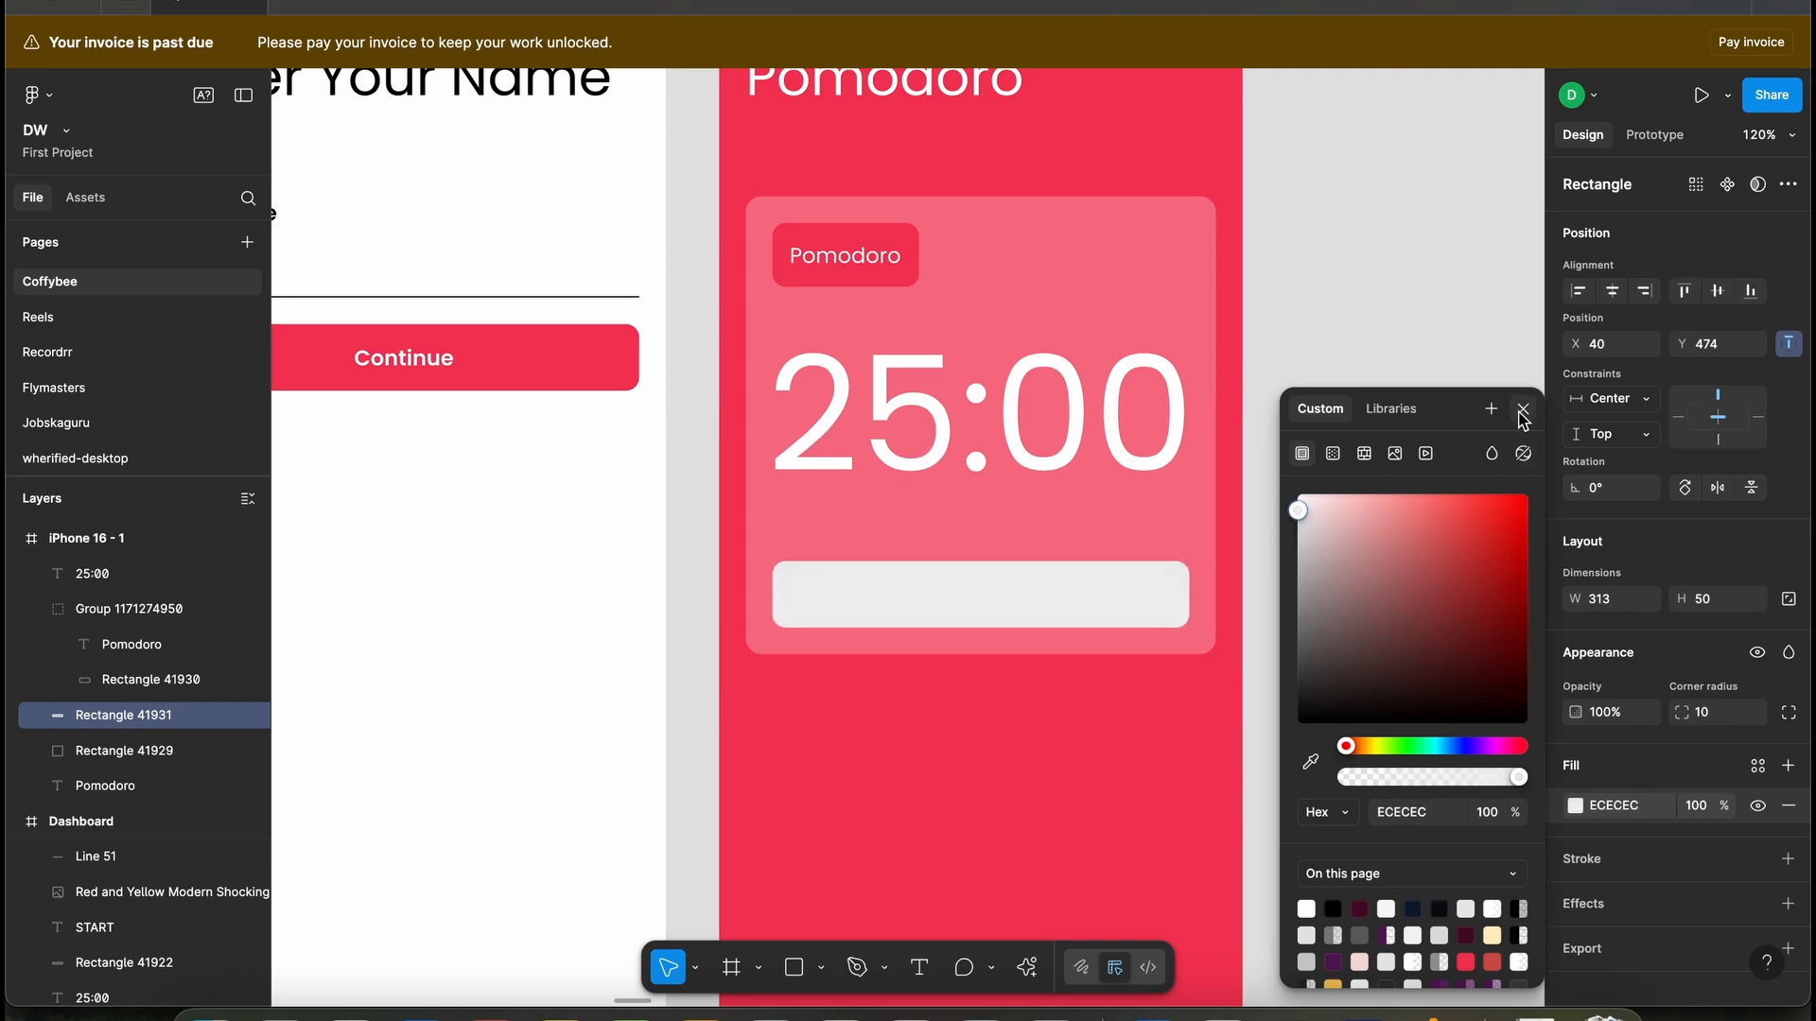
{"action": "key", "text": "Escape"}
{"action": "left_click", "coordinate": [936, 787]}
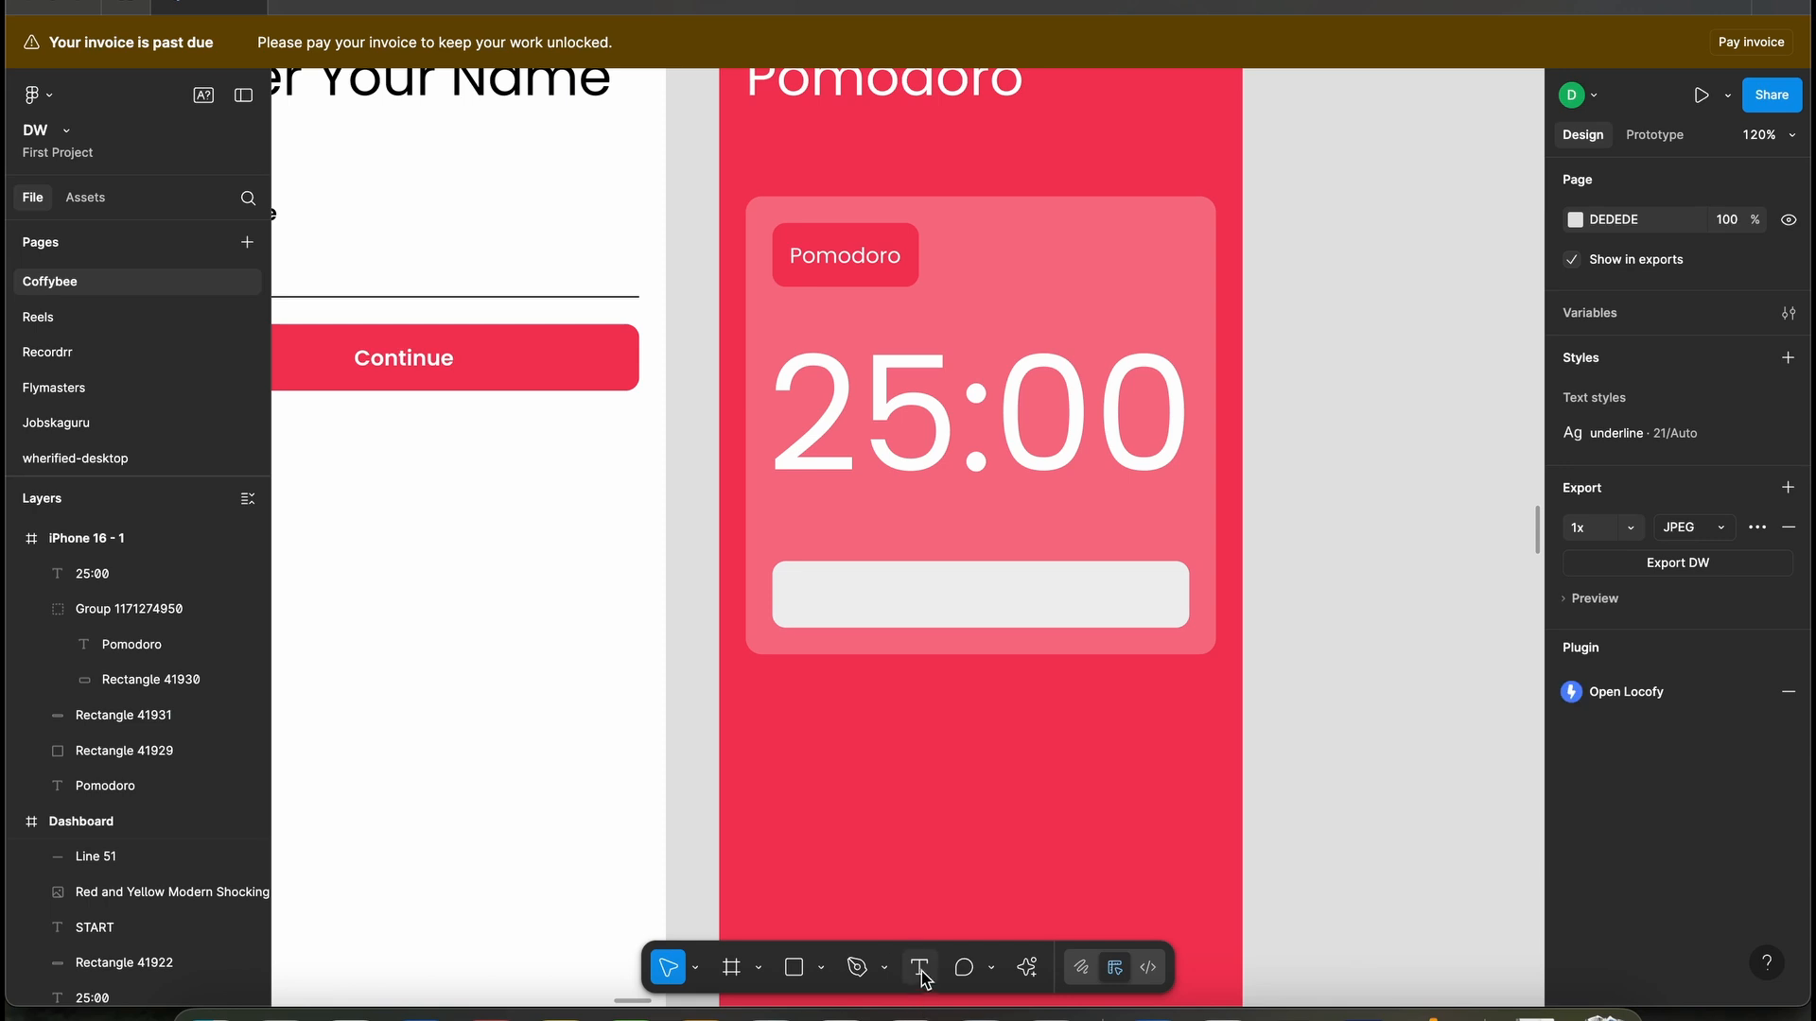
- Add the text START on the light gray button below the timer
{"action": "left_click", "coordinate": [919, 968]}
{"action": "left_click", "coordinate": [889, 593]}
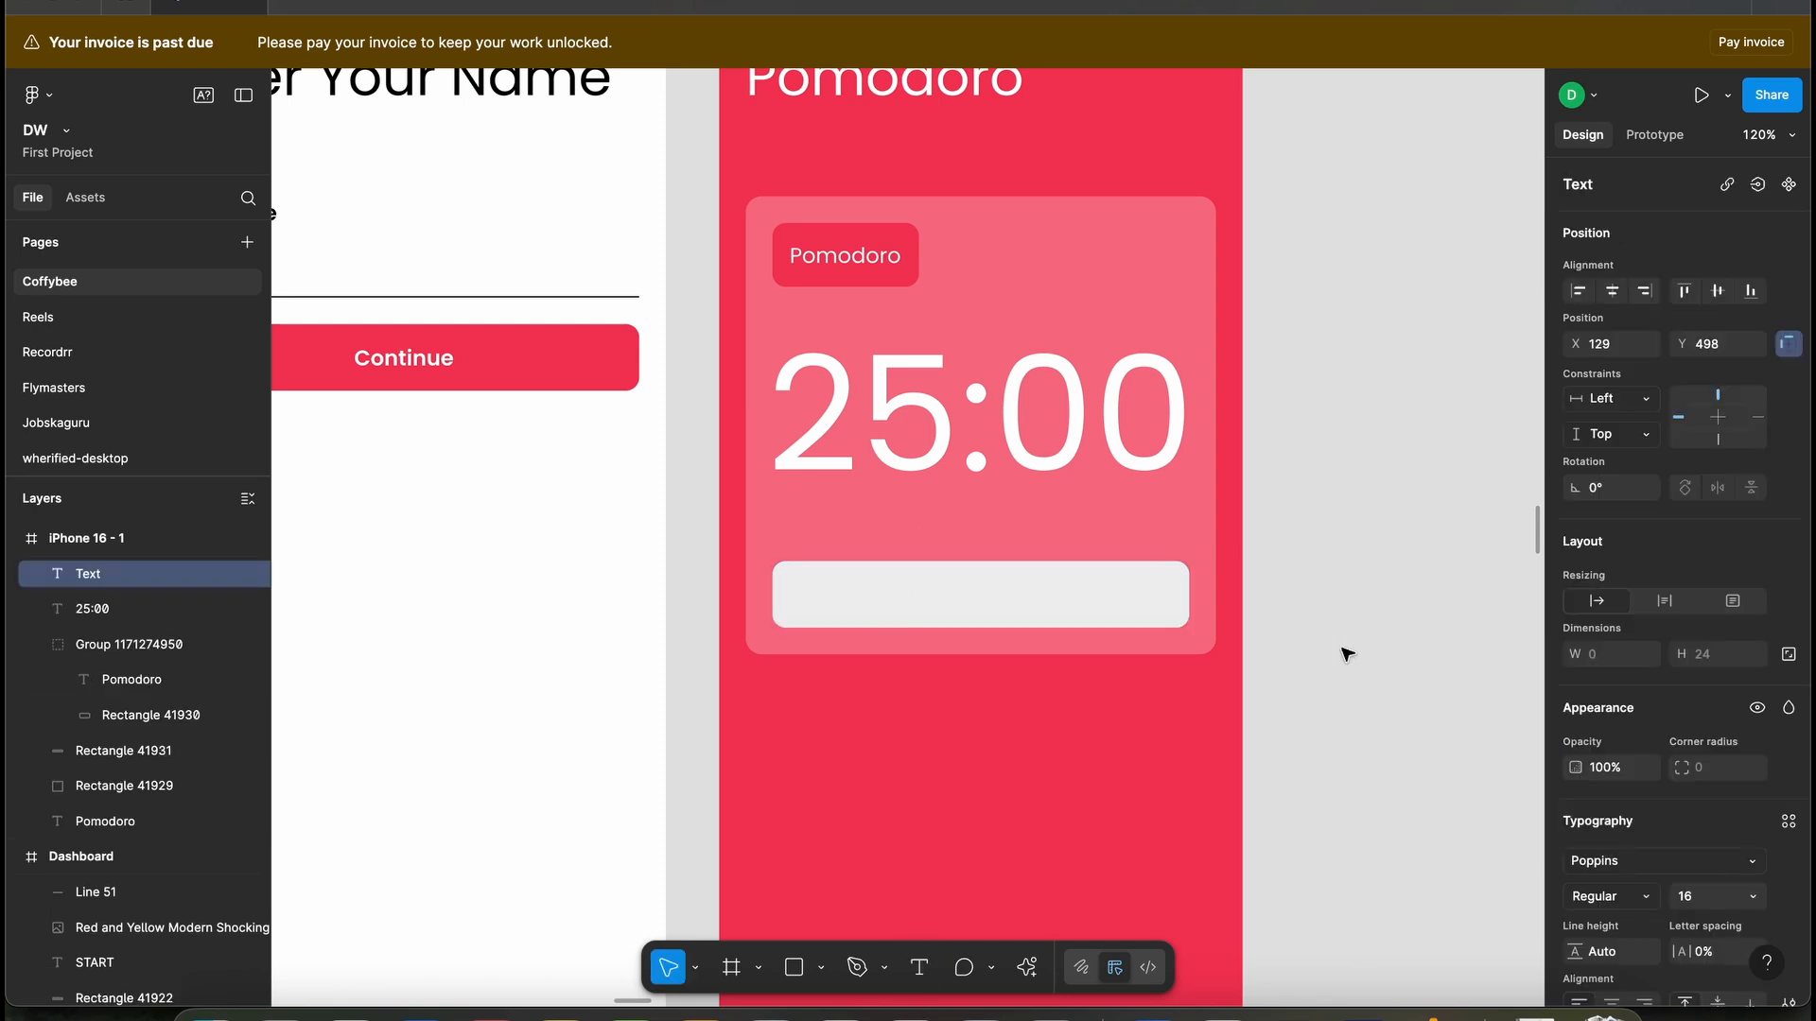
{"action": "type", "text": "START"}
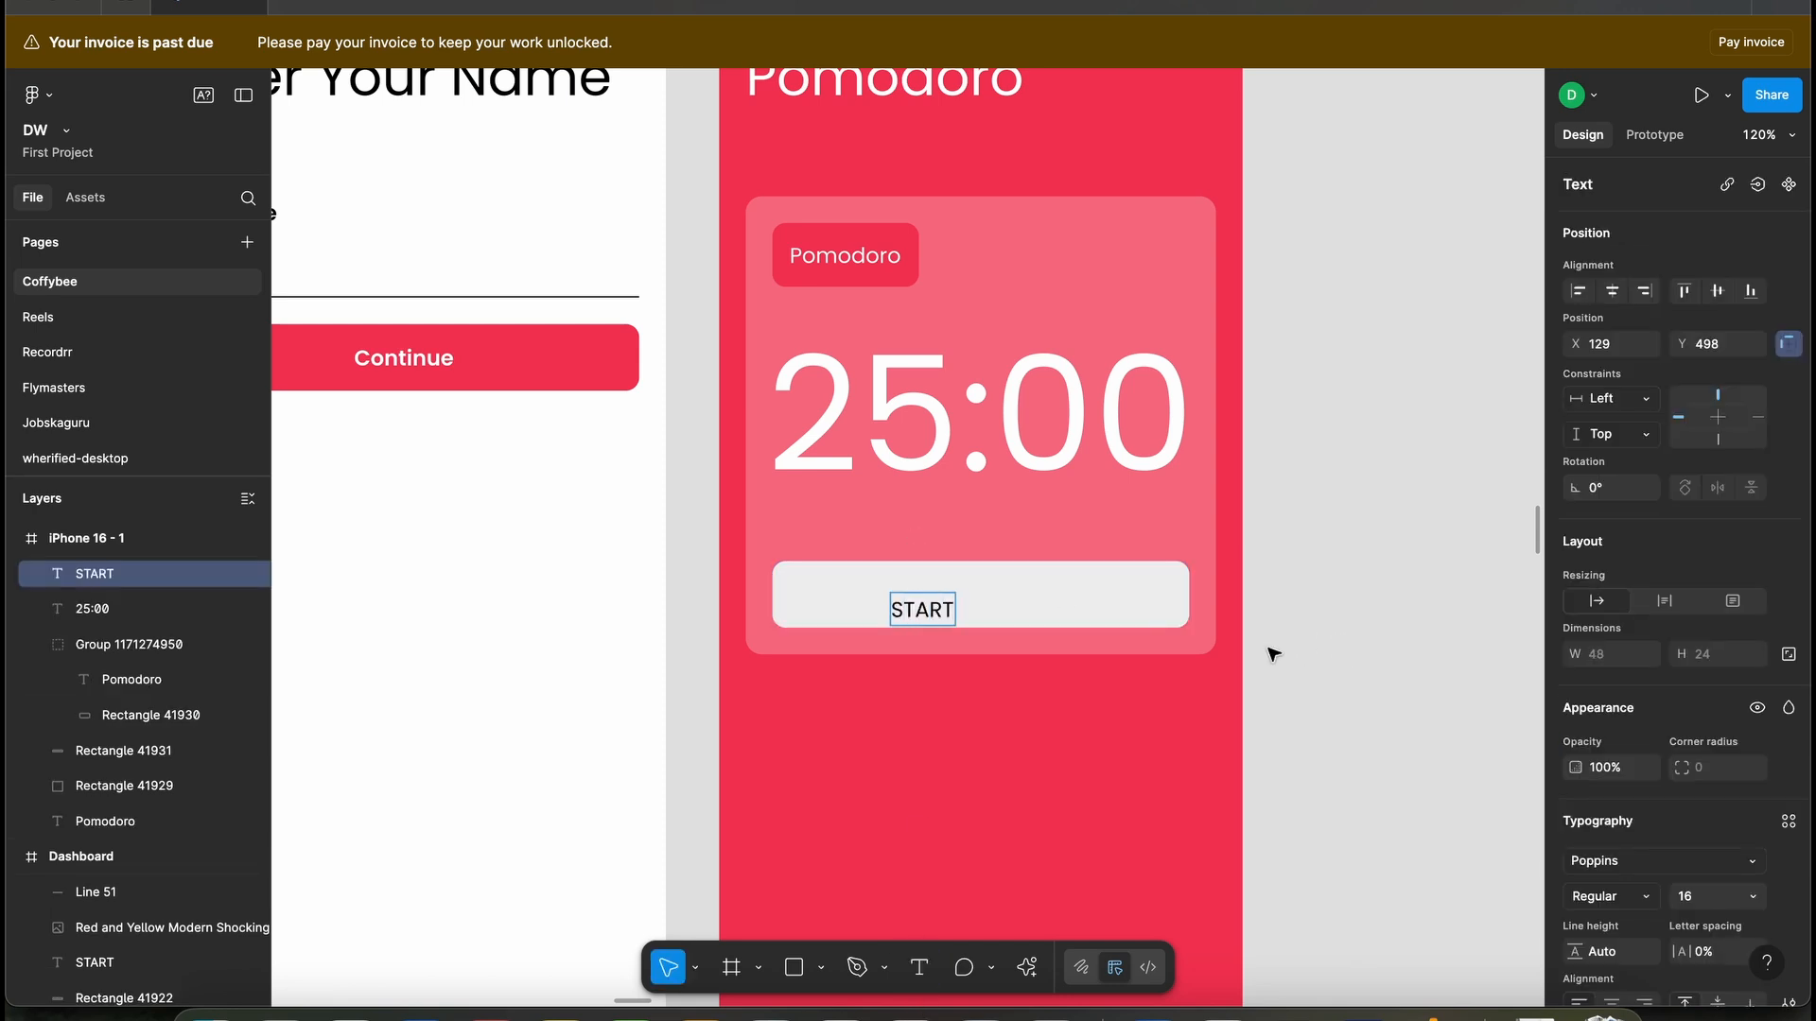
{"action": "key", "text": "Escape"}
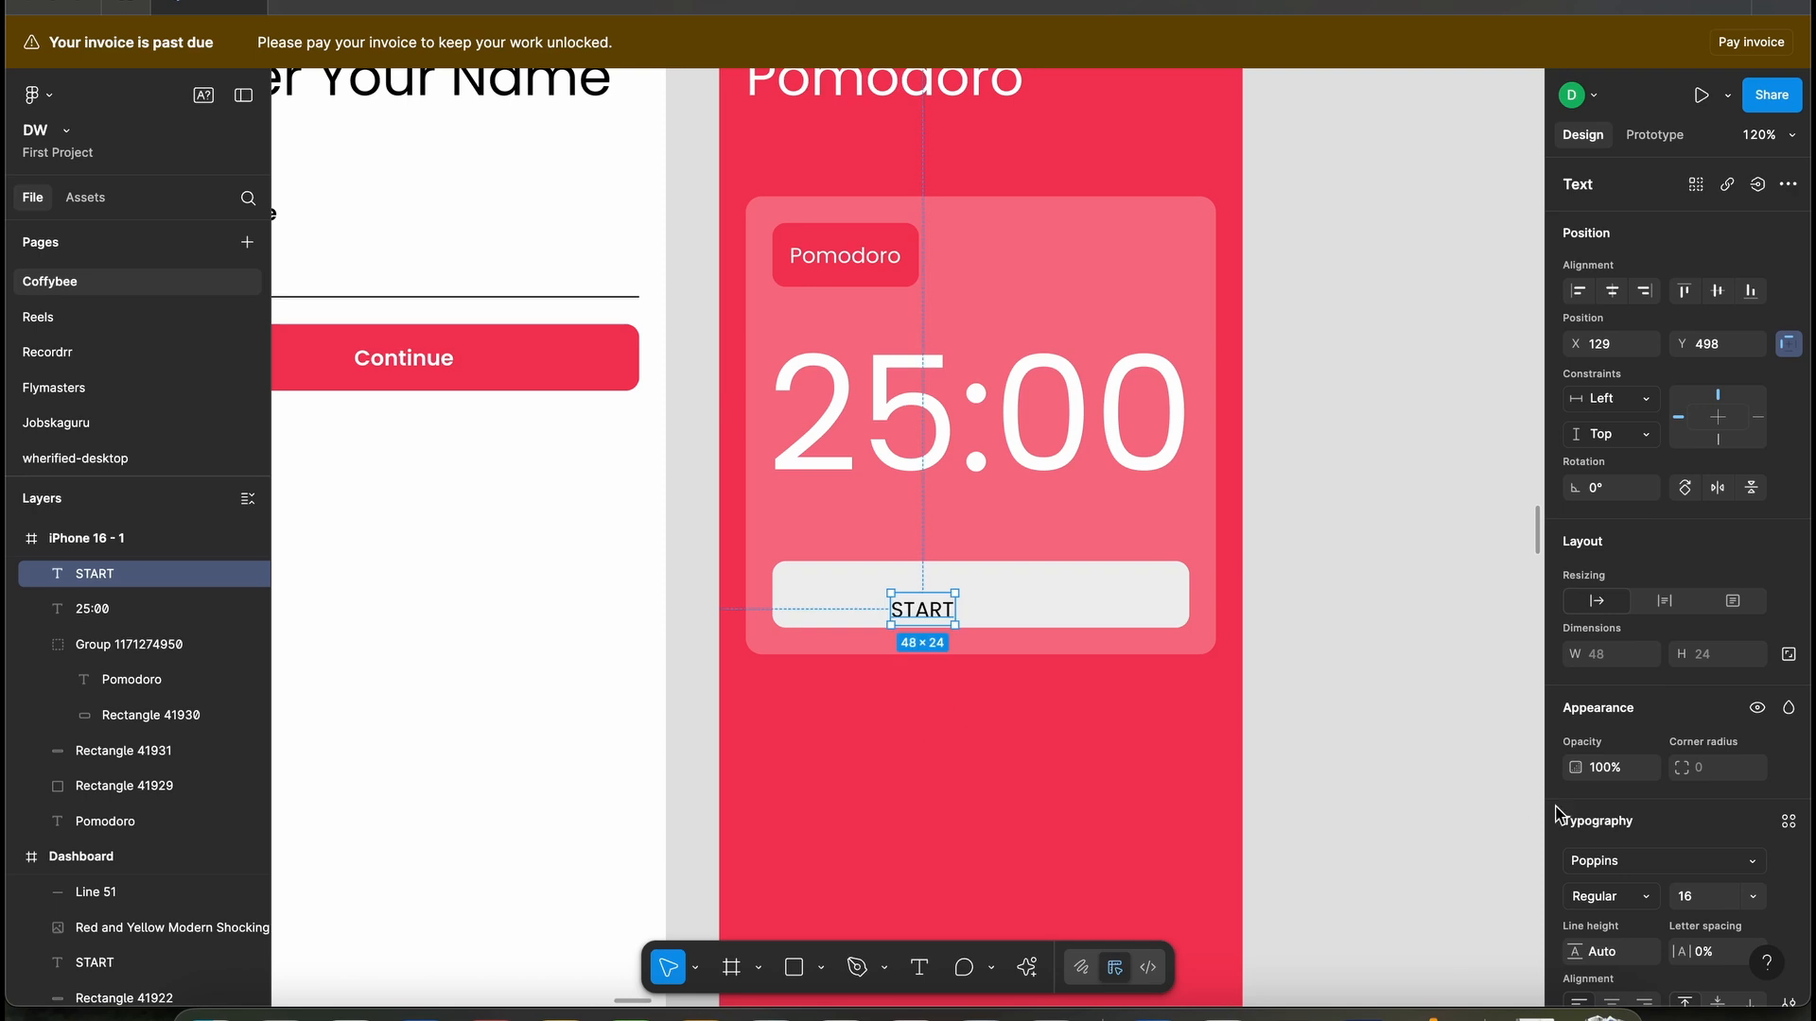
- Set the START label's font size to 20 and move it to the middle of the button
{"action": "left_click", "coordinate": [1688, 897]}
{"action": "type", "text": "20"}
{"action": "key", "text": "Return"}
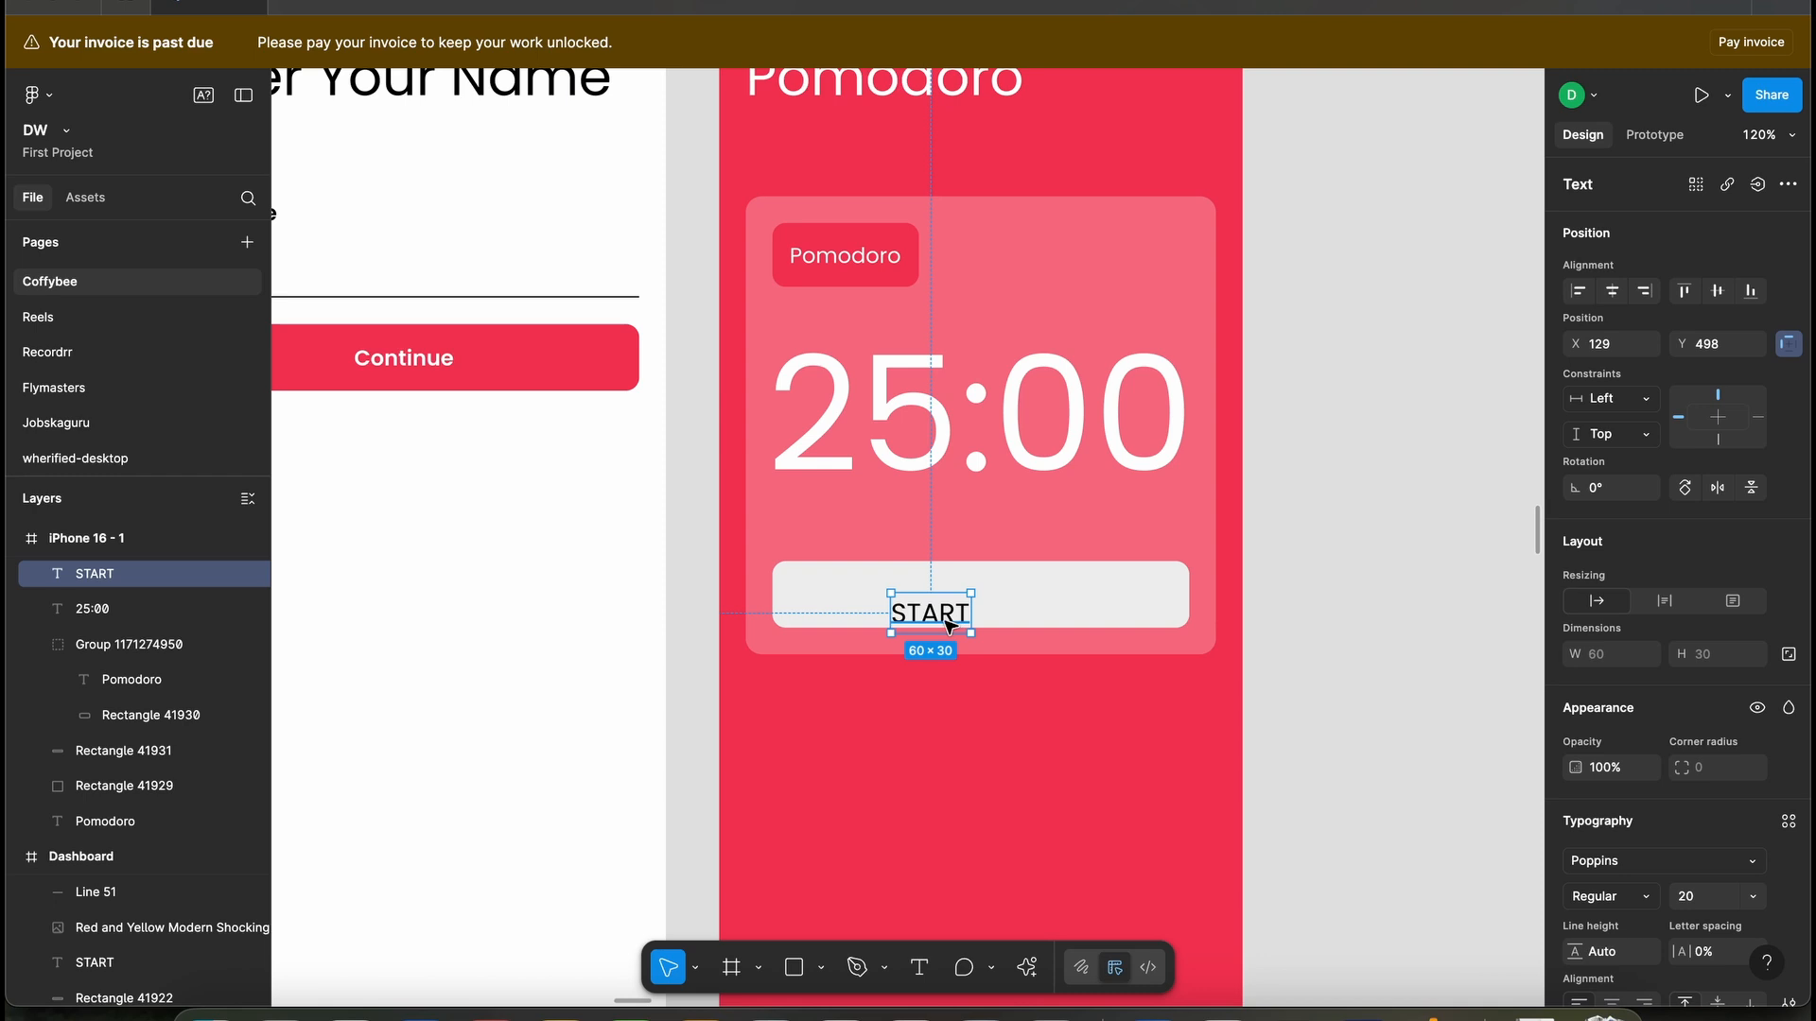
{"action": "left_click_drag", "start_coordinate": [949, 624], "coordinate": [998, 605]}
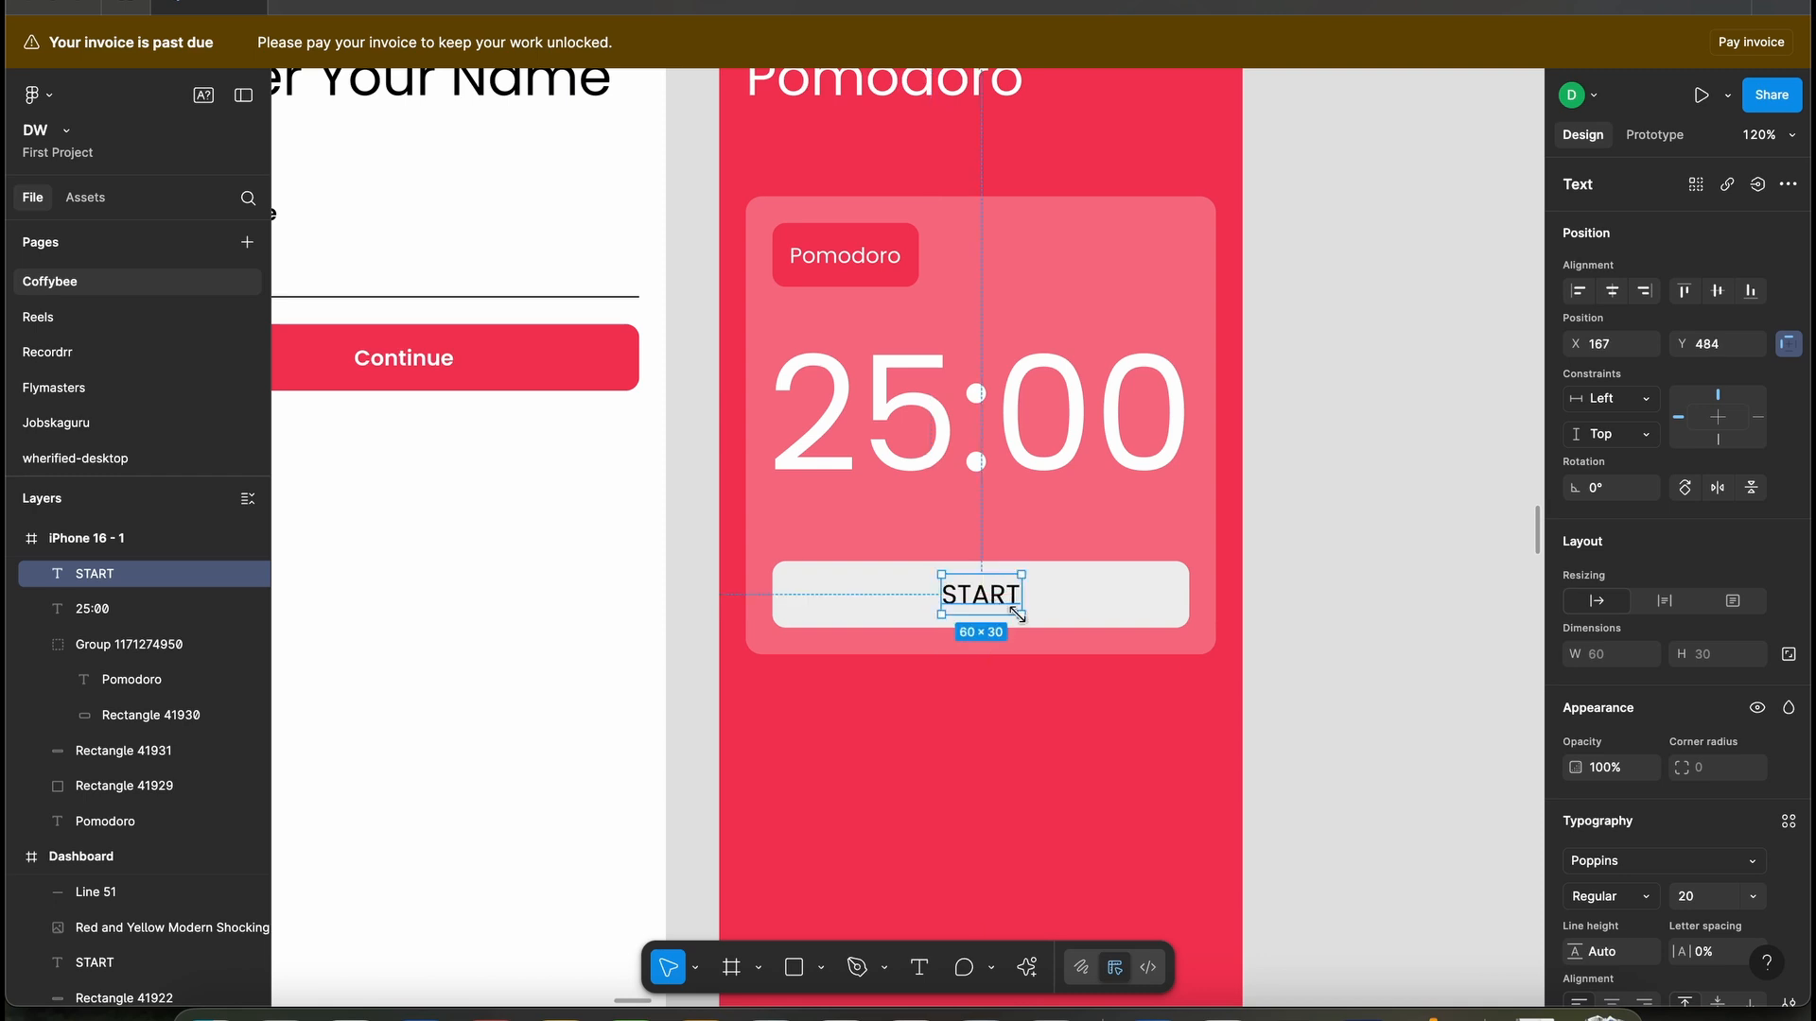
- Set the START label's weight to SemiBold and center it horizontally on the light gray button
{"action": "scroll", "coordinate": [1683, 870], "scroll_direction": "down", "scroll_amount": 1}
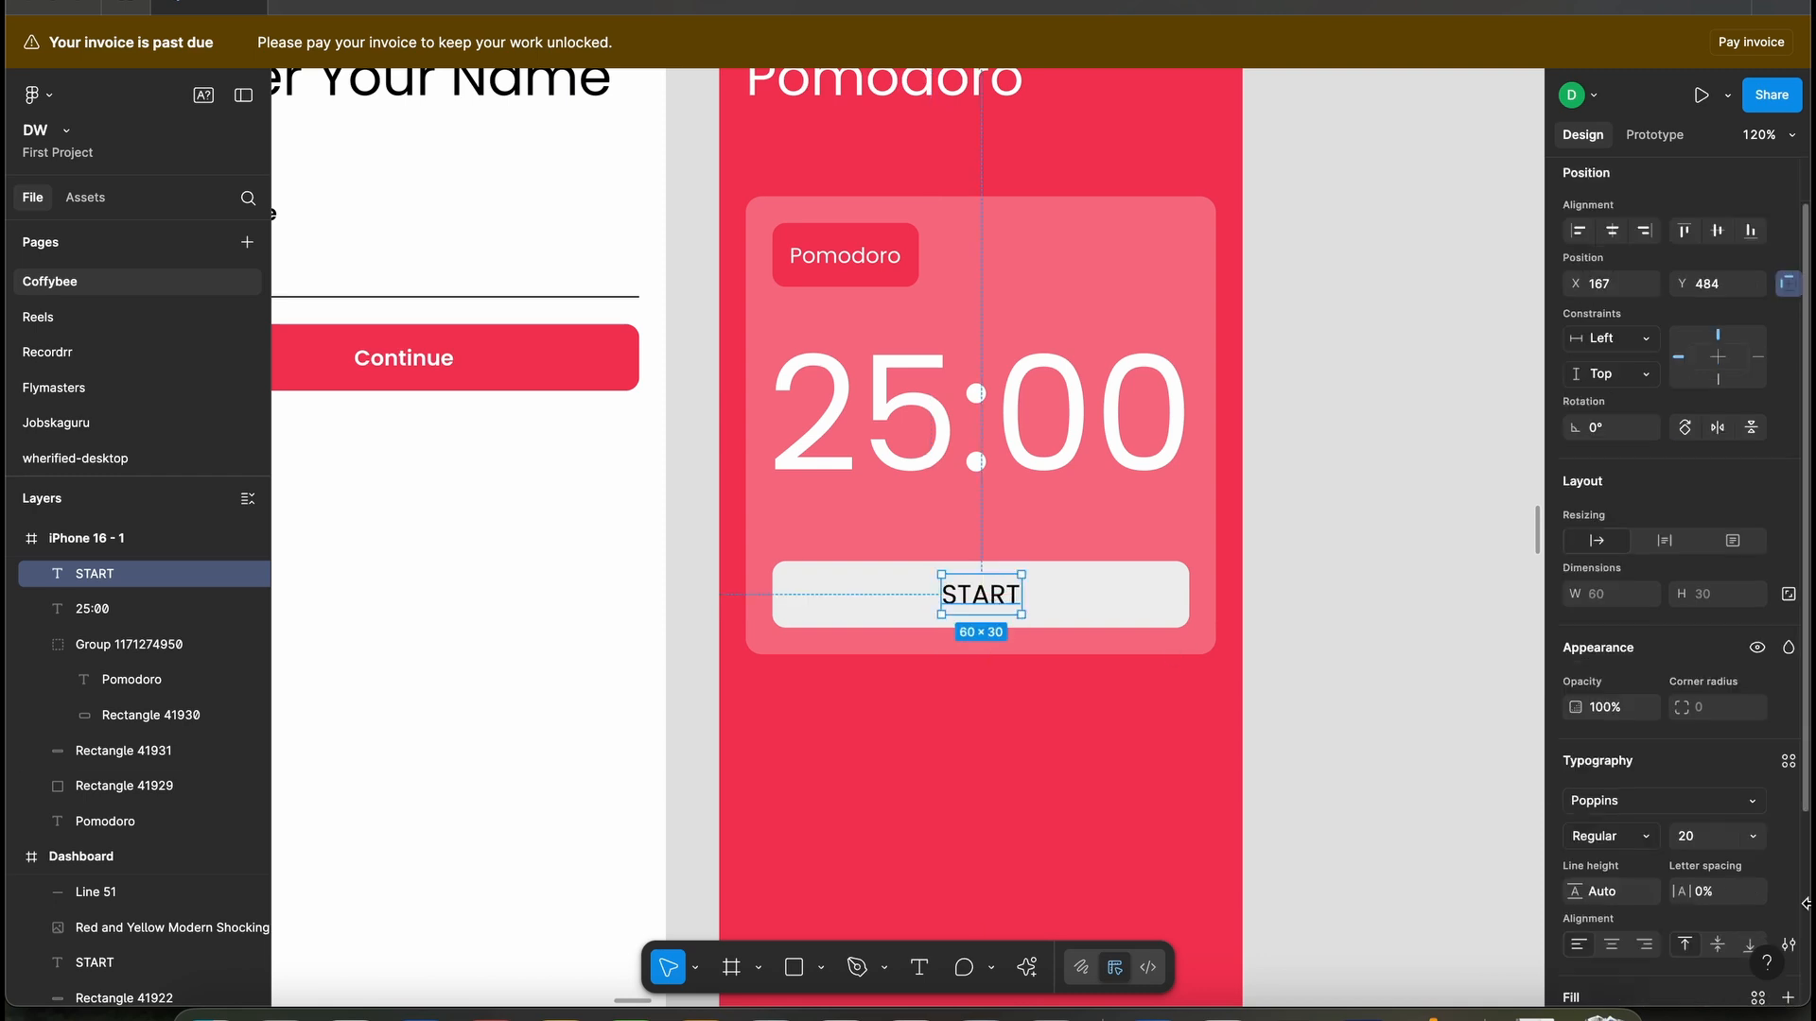
{"action": "left_click", "coordinate": [1572, 844]}
{"action": "left_click", "coordinate": [1590, 889]}
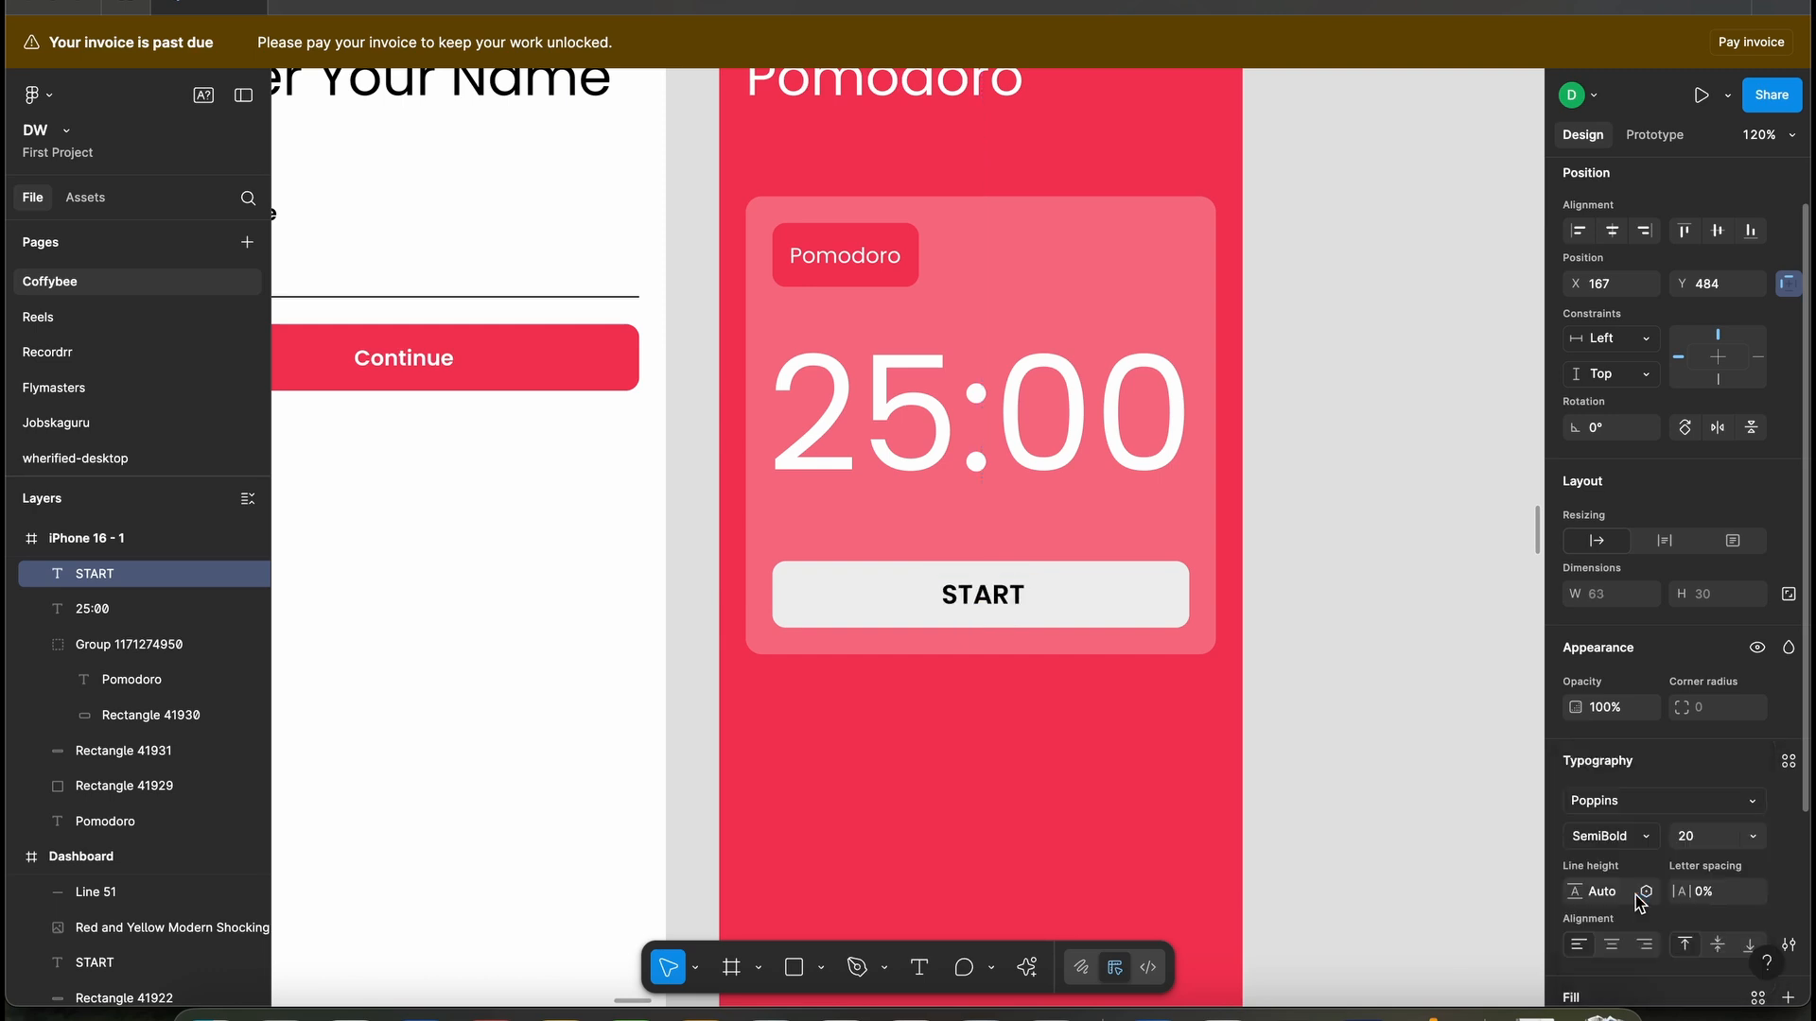
{"action": "left_click", "coordinate": [1099, 613], "text": "shift"}
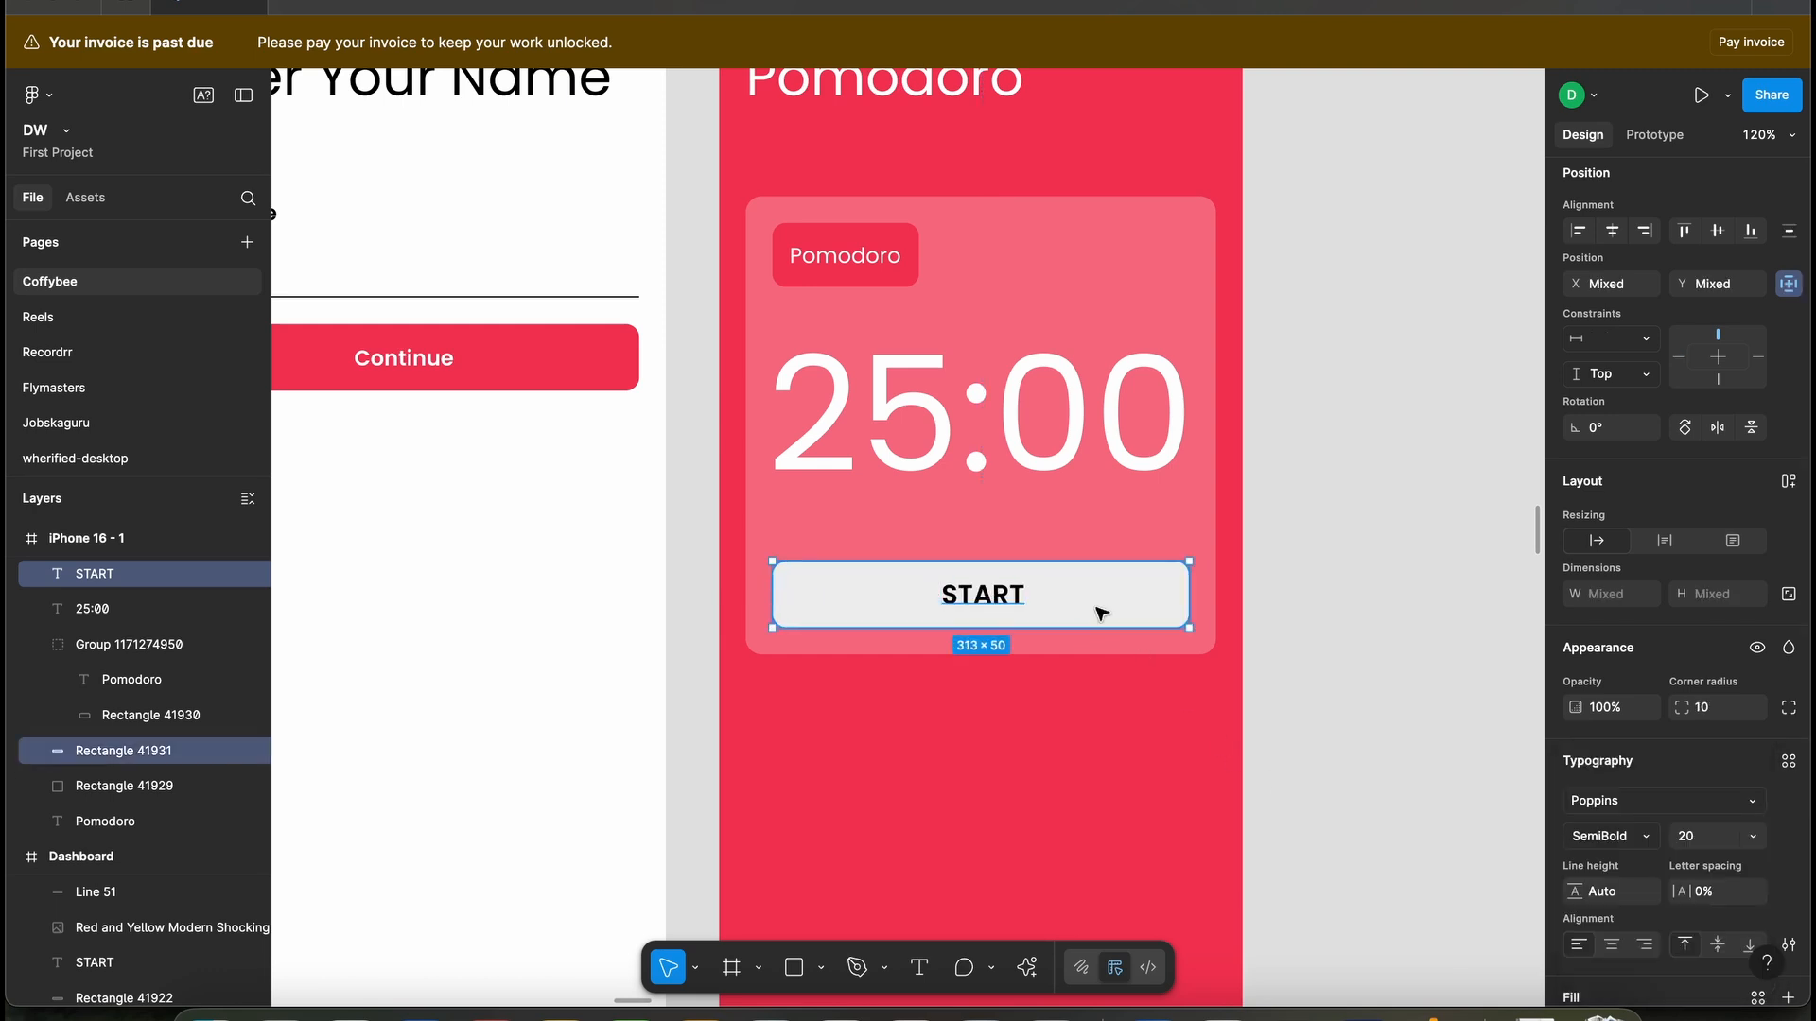
{"action": "left_click", "coordinate": [1613, 232]}
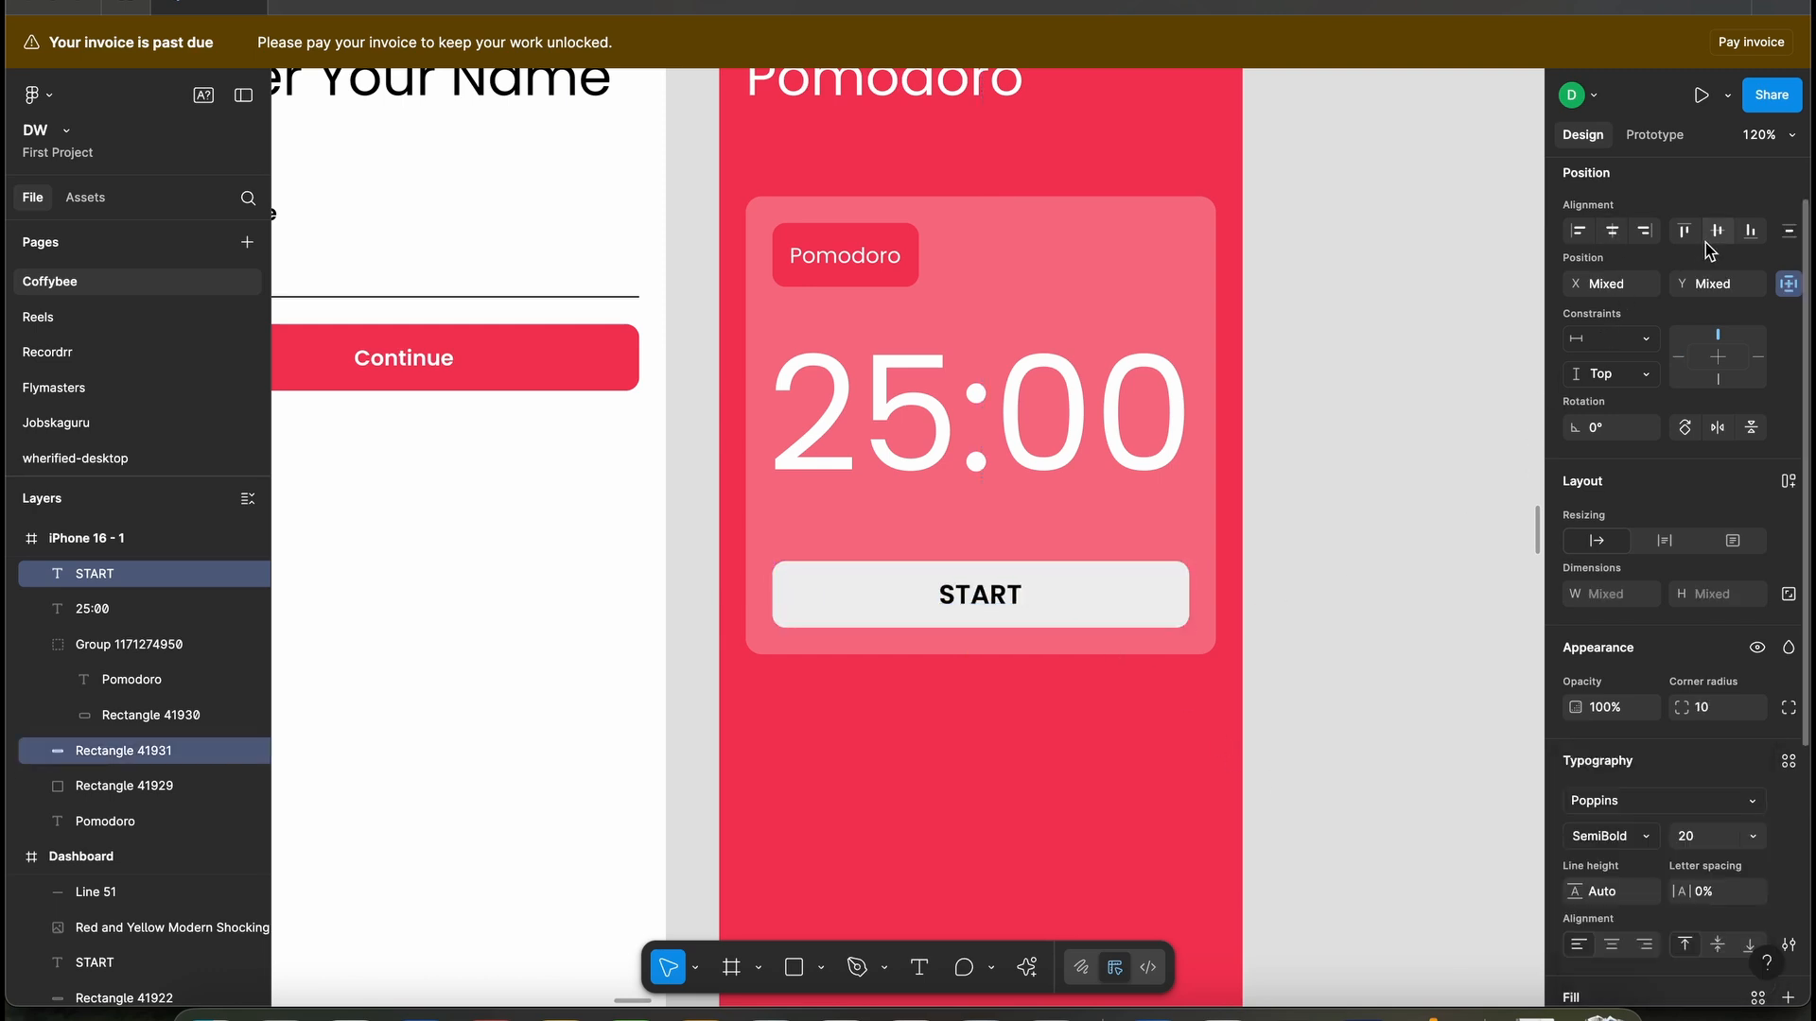
{"action": "left_click", "coordinate": [1126, 733]}
- Color the START label F1304D by sampling the red background of the iPhone screen
{"action": "left_click", "coordinate": [999, 594]}
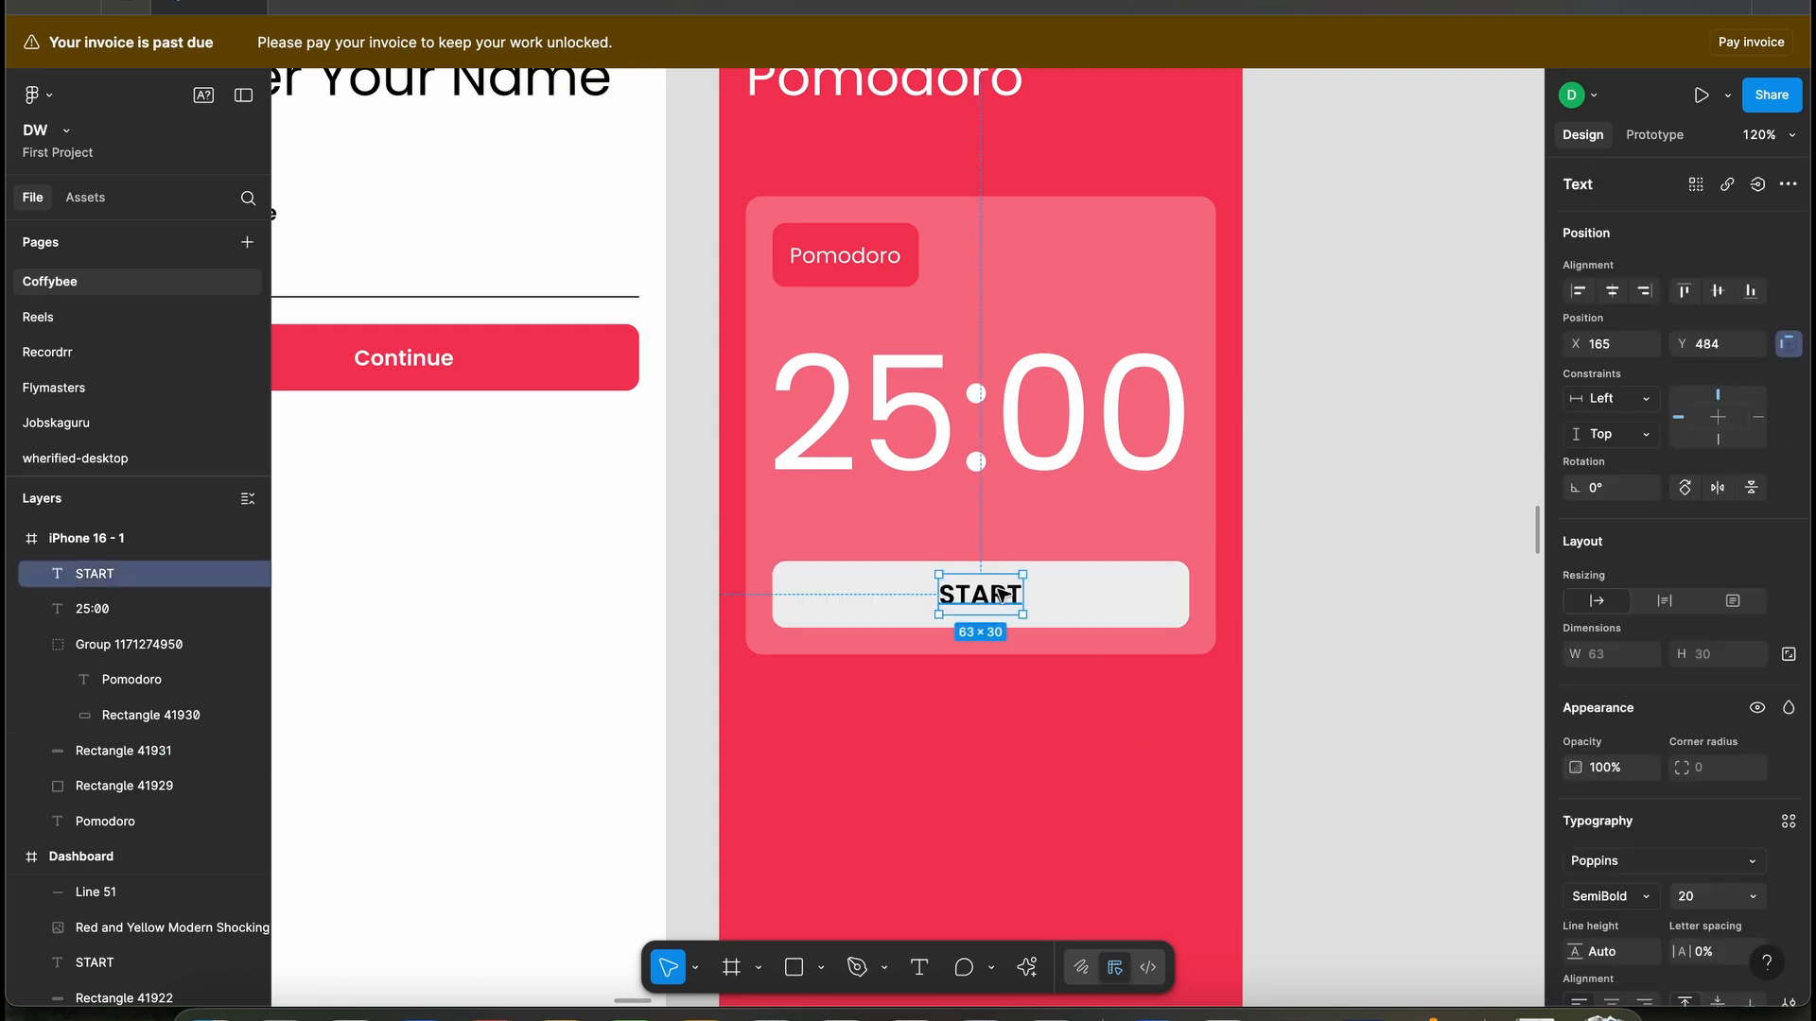
{"action": "scroll", "coordinate": [1627, 785], "scroll_direction": "down", "scroll_amount": 5}
{"action": "left_click", "coordinate": [1575, 785]}
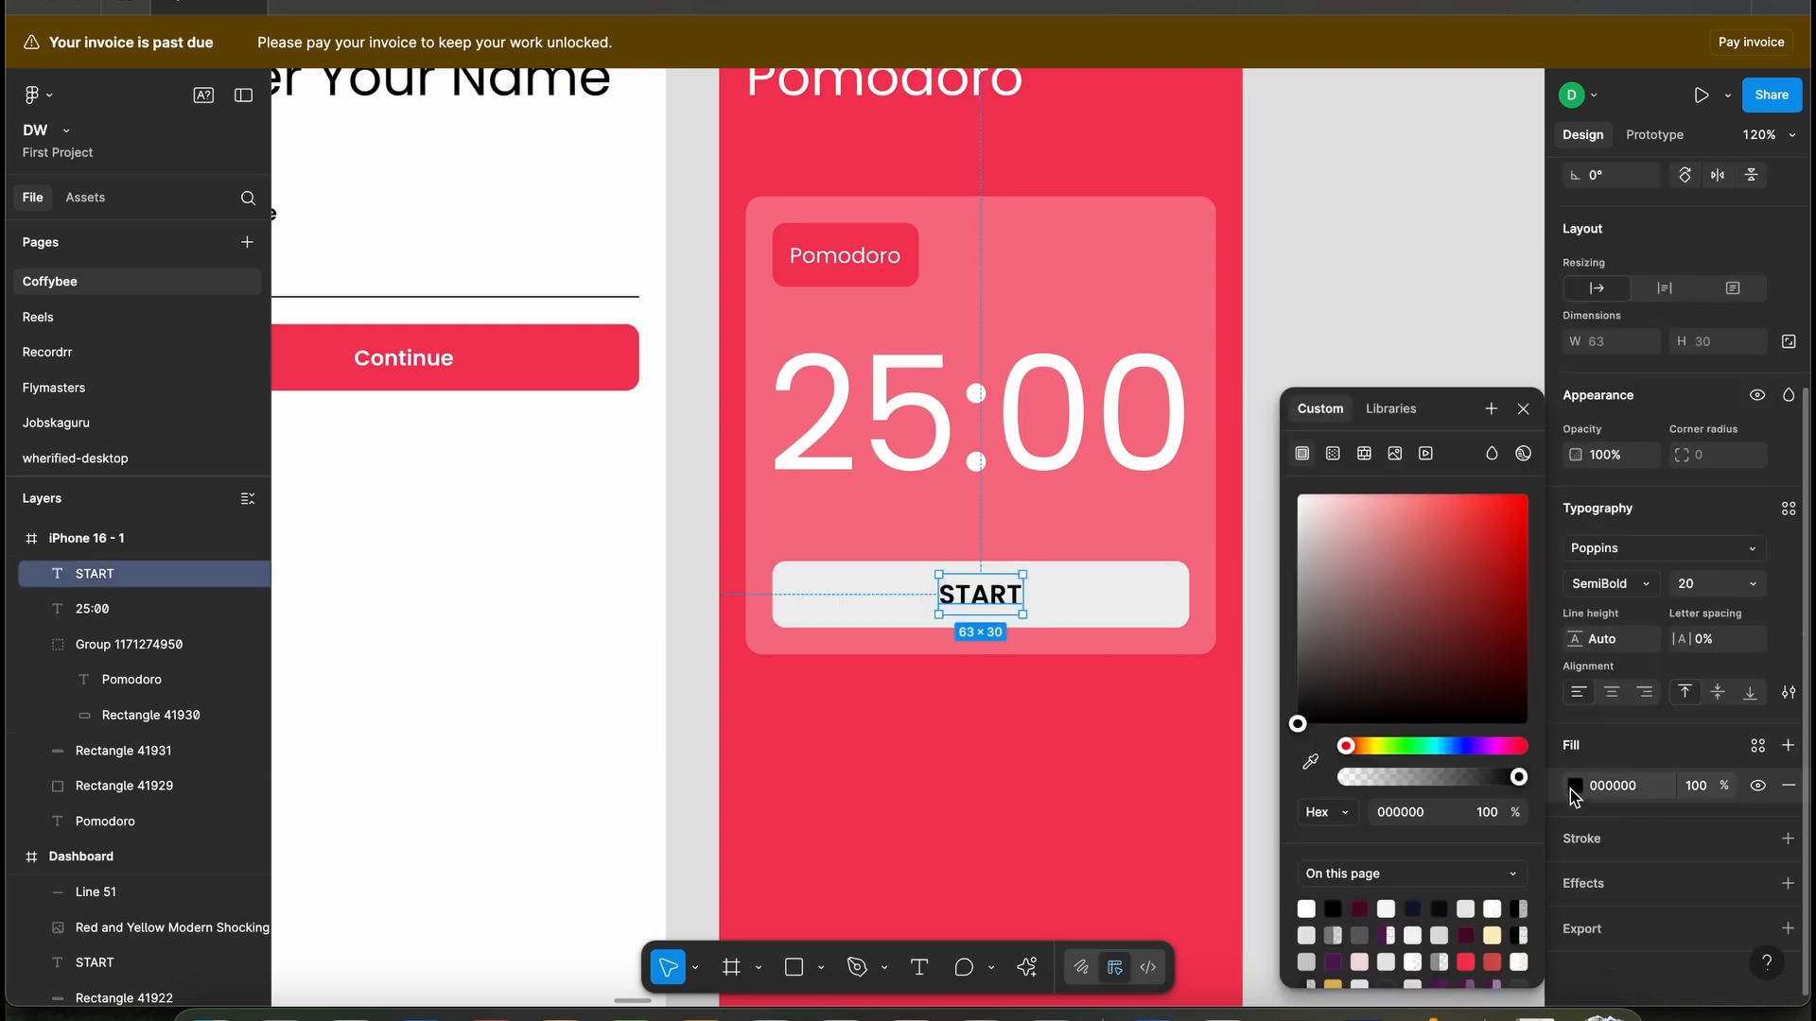
{"action": "left_click", "coordinate": [1312, 771]}
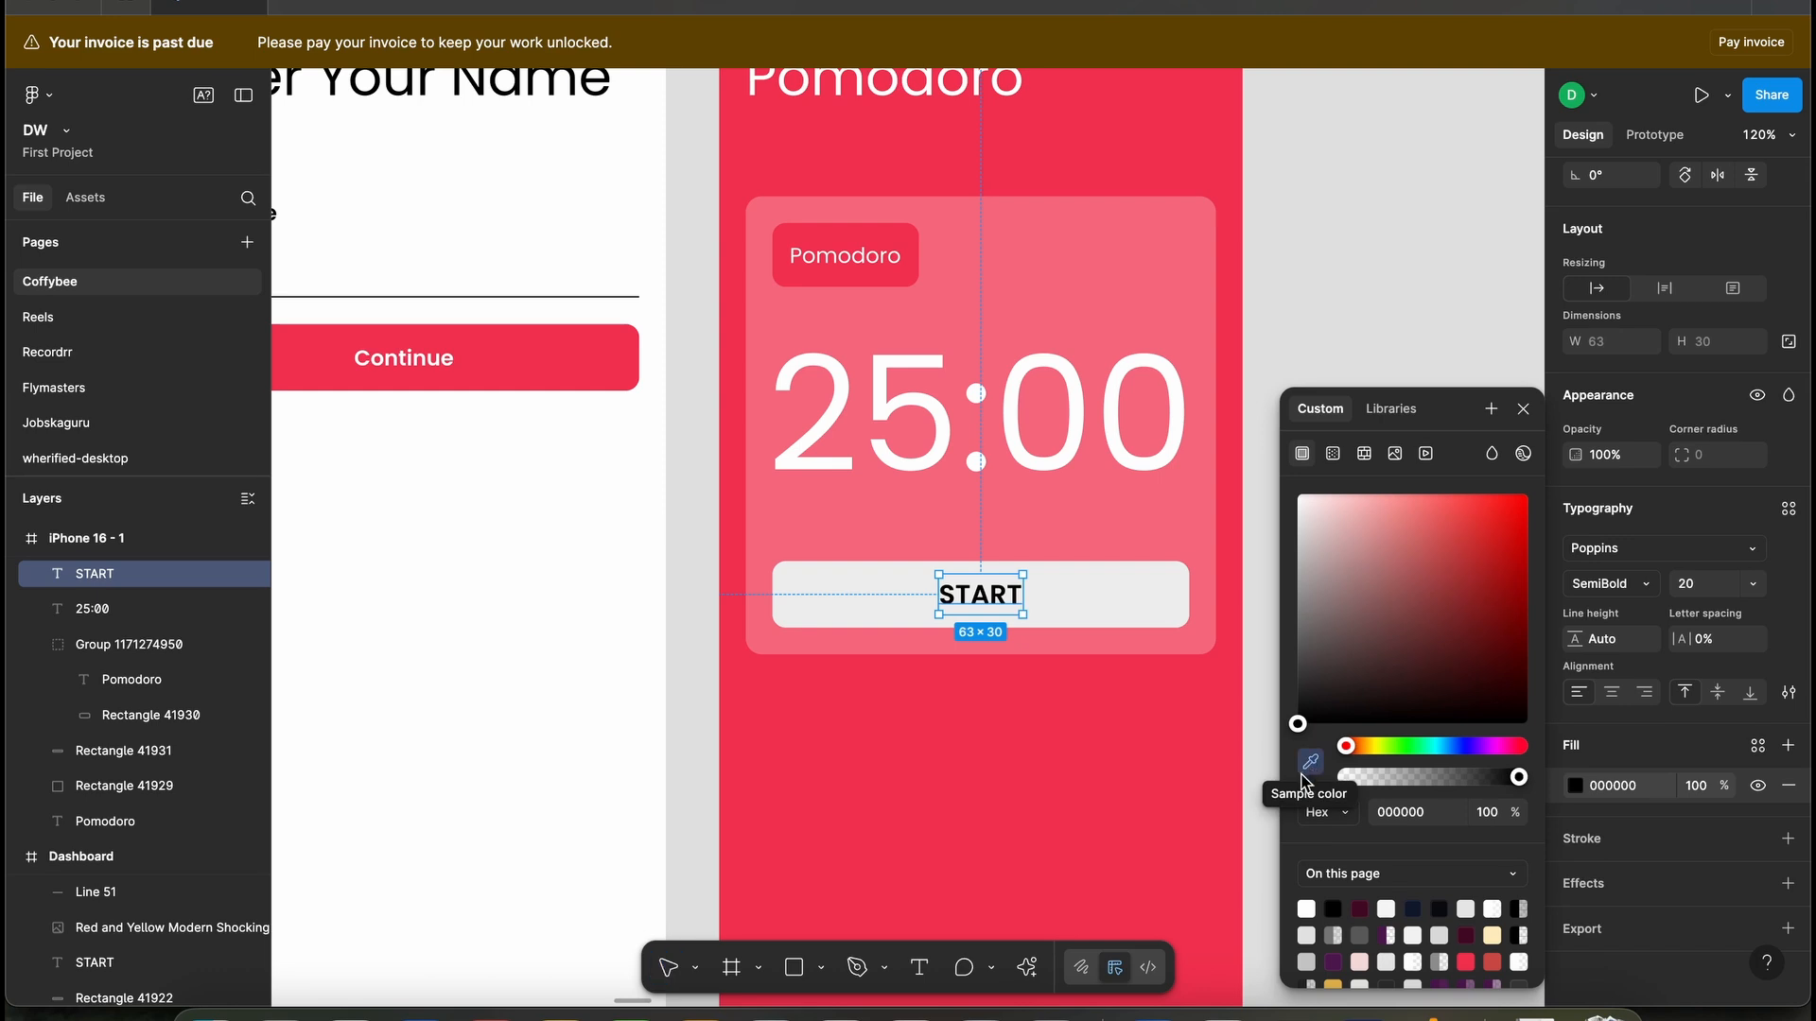
{"action": "left_click", "coordinate": [976, 755]}
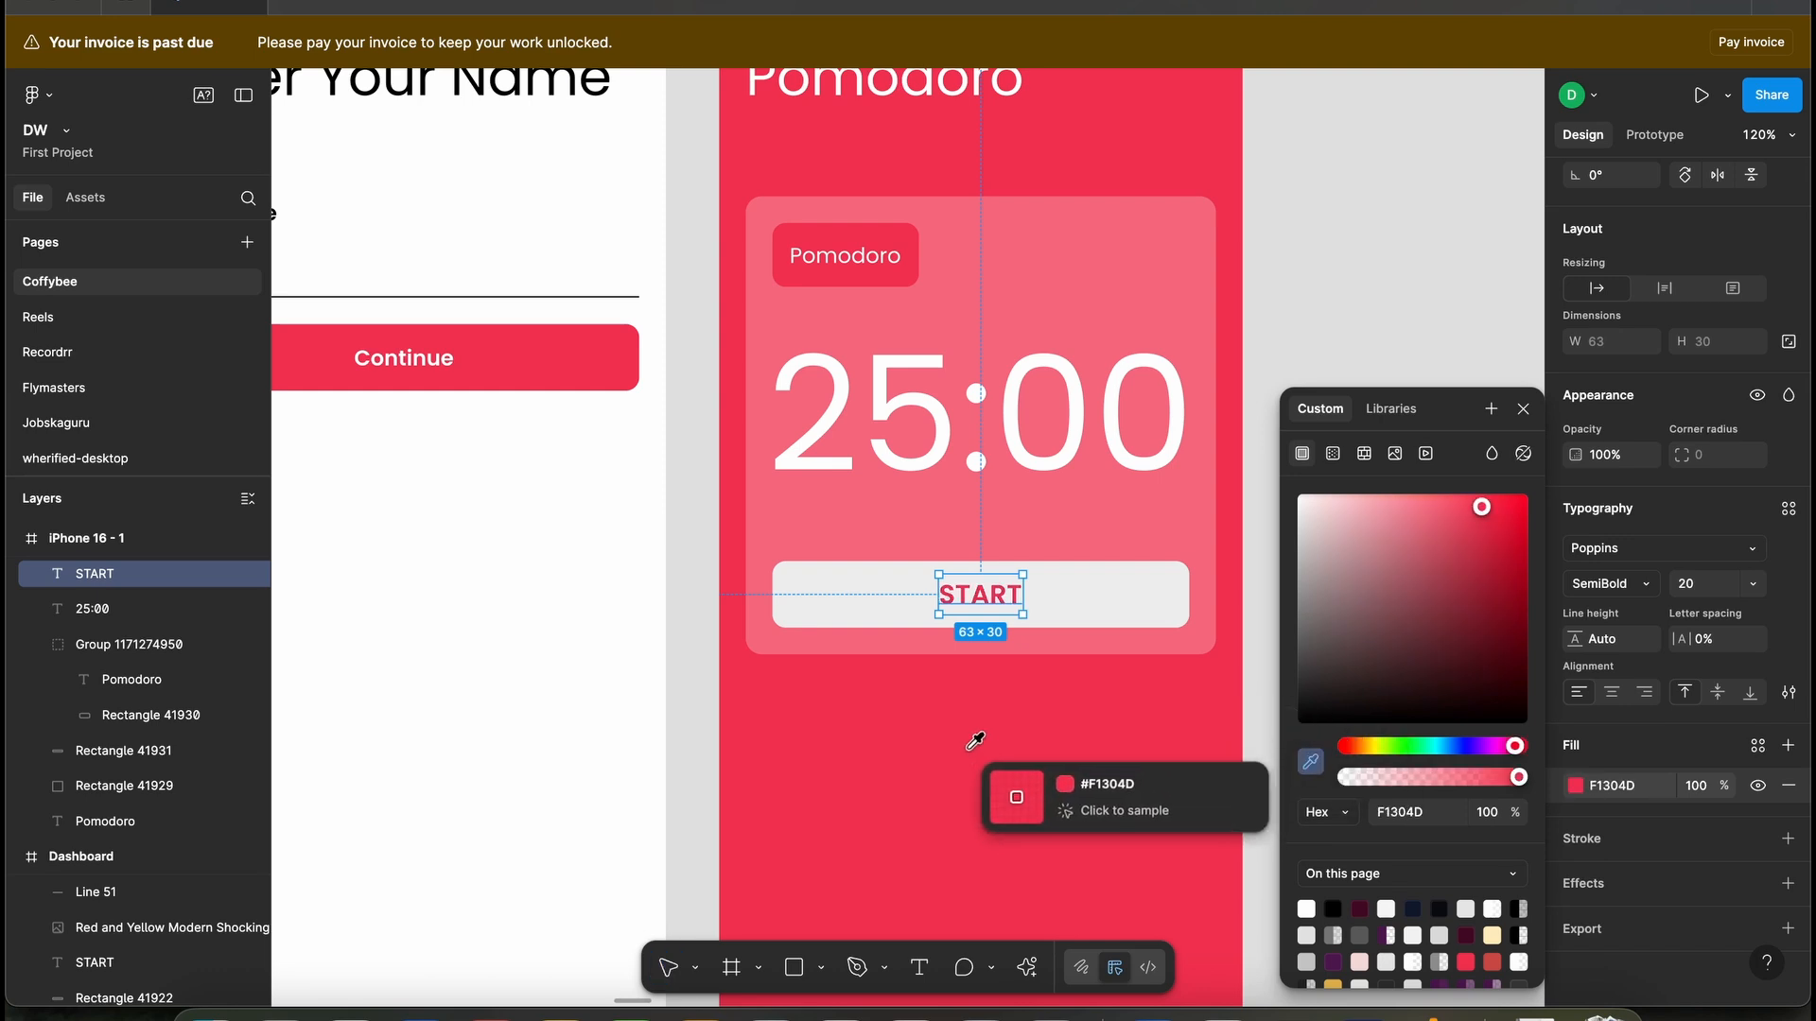
{"action": "left_click", "coordinate": [1522, 409]}
{"action": "left_click", "coordinate": [1089, 718]}
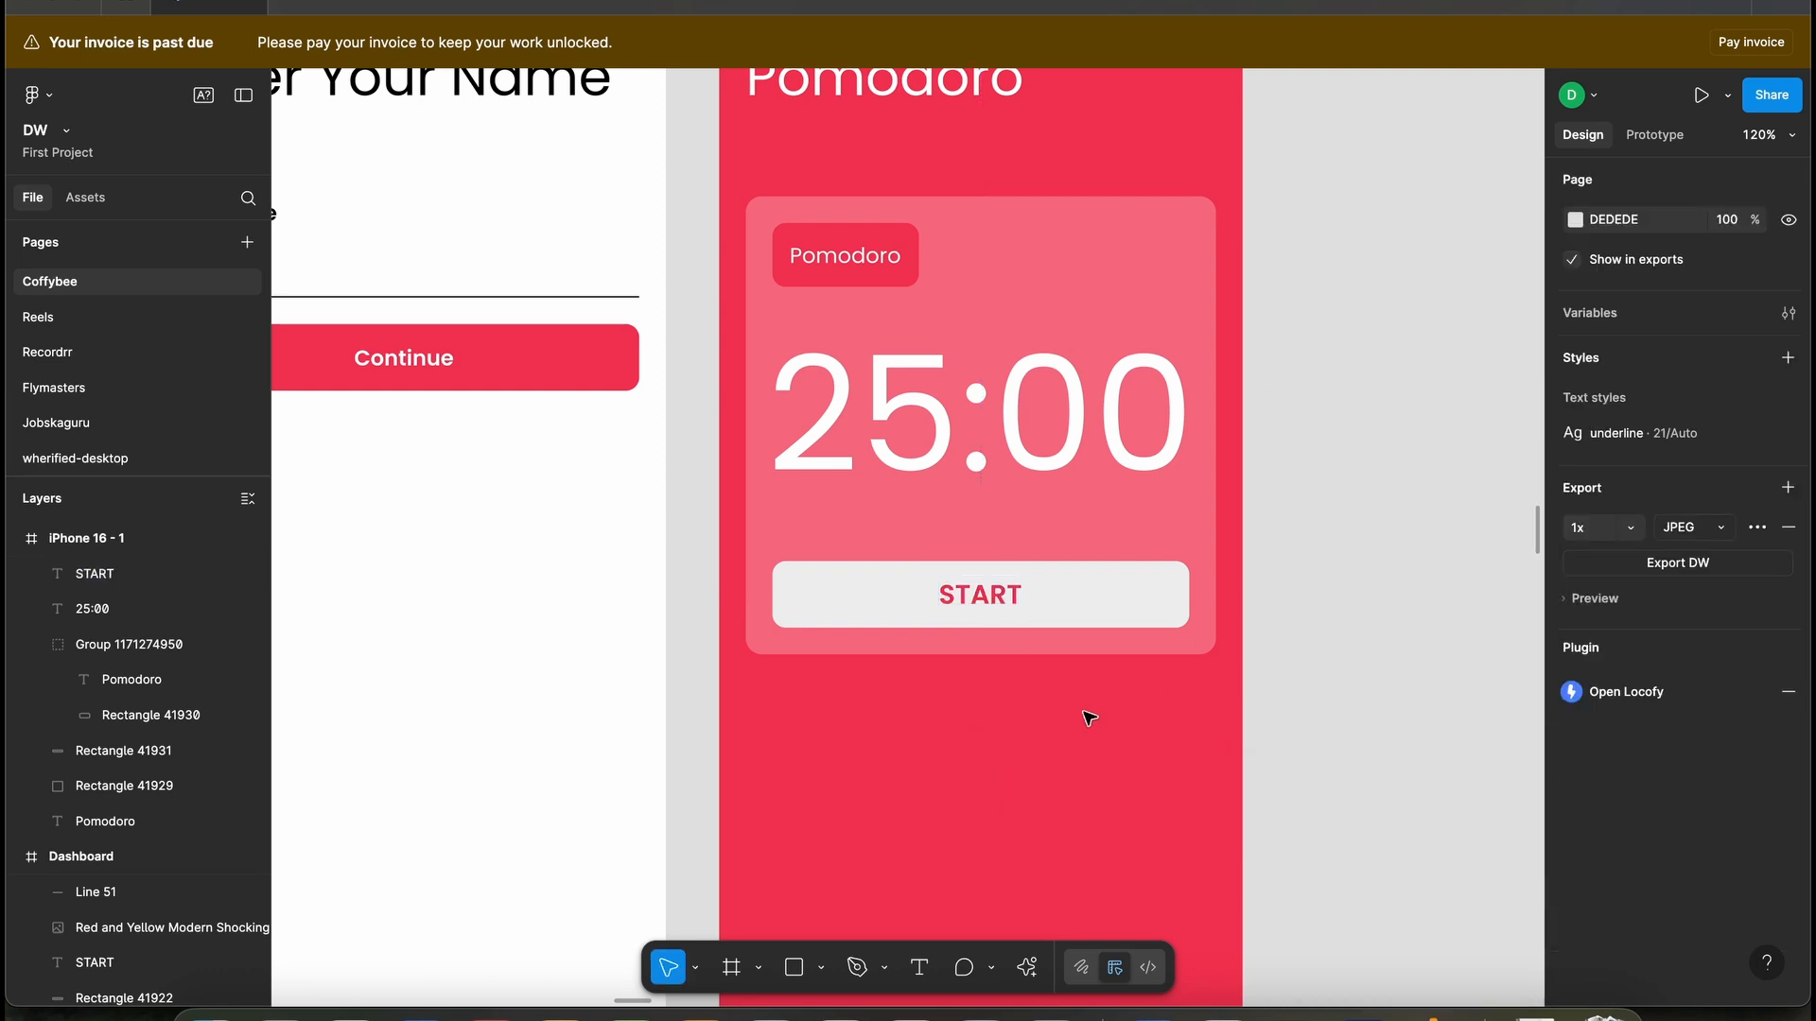
- Center the 25:00 timer text vertically in the translucent card
{"action": "scroll", "coordinate": [955, 397], "scroll_direction": "up", "scroll_amount": 3}
{"action": "left_click", "coordinate": [942, 436]}
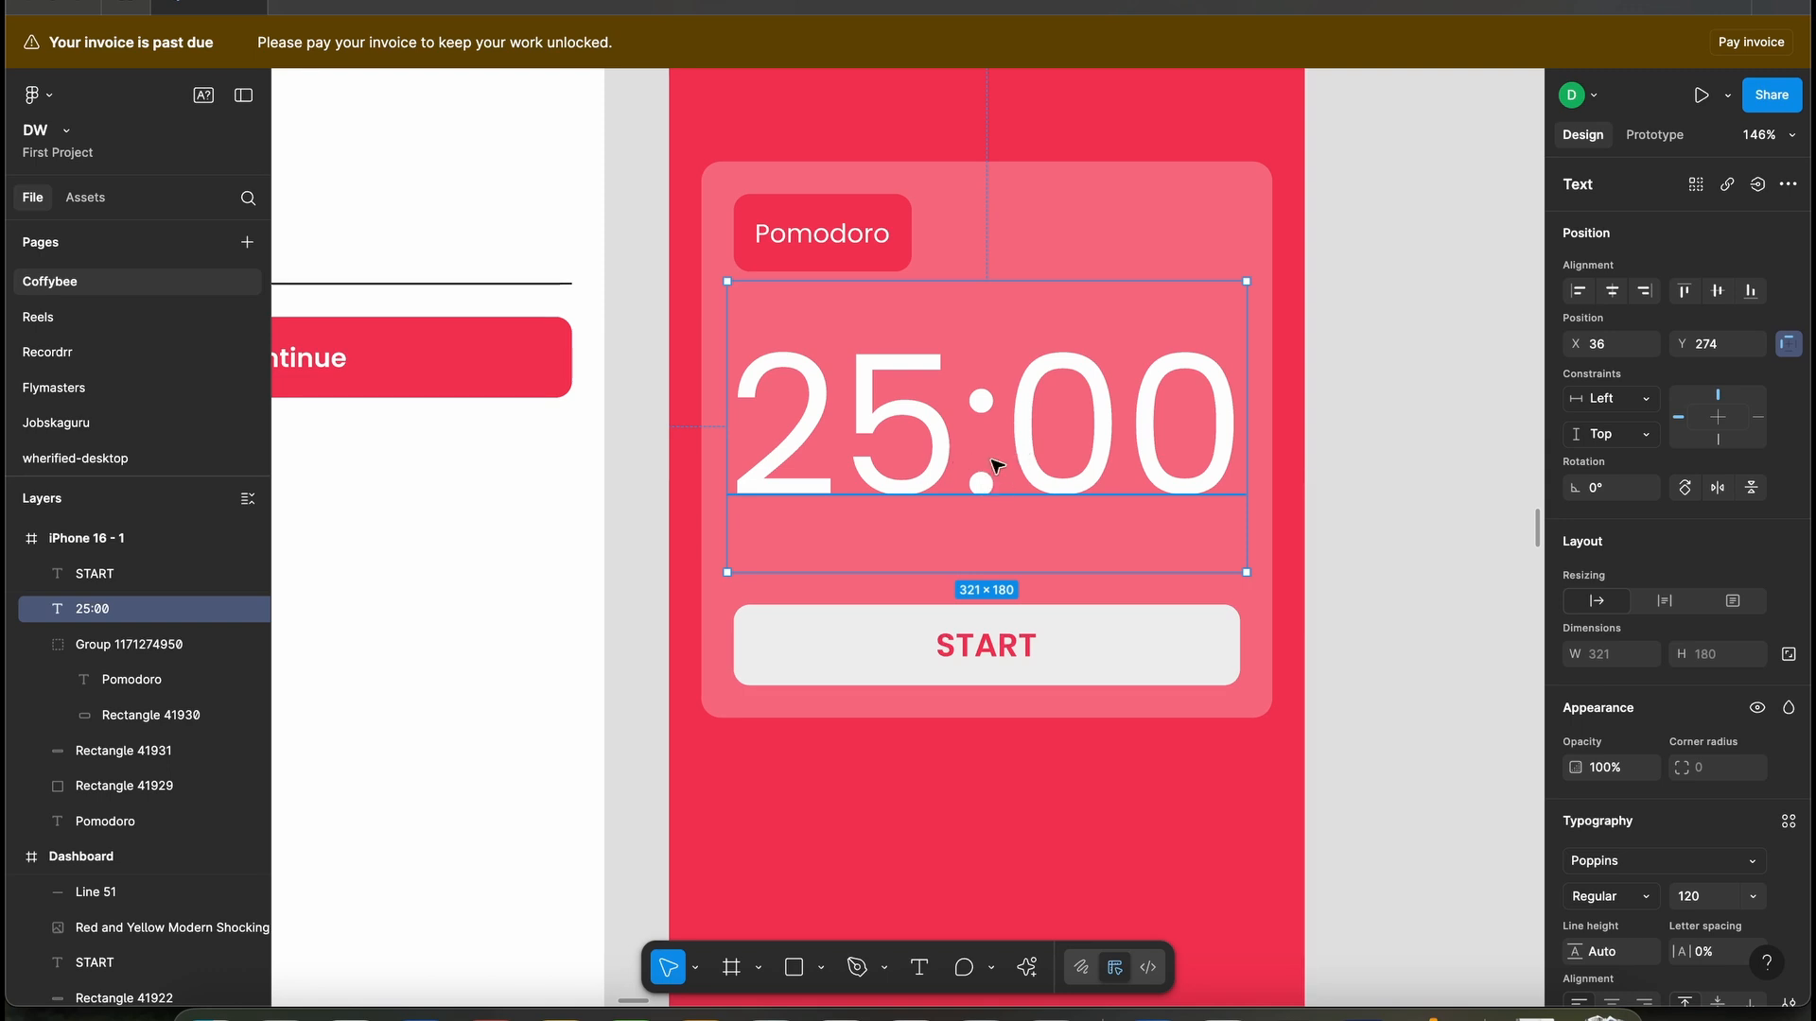
{"action": "left_click", "coordinate": [1033, 209], "text": "shift"}
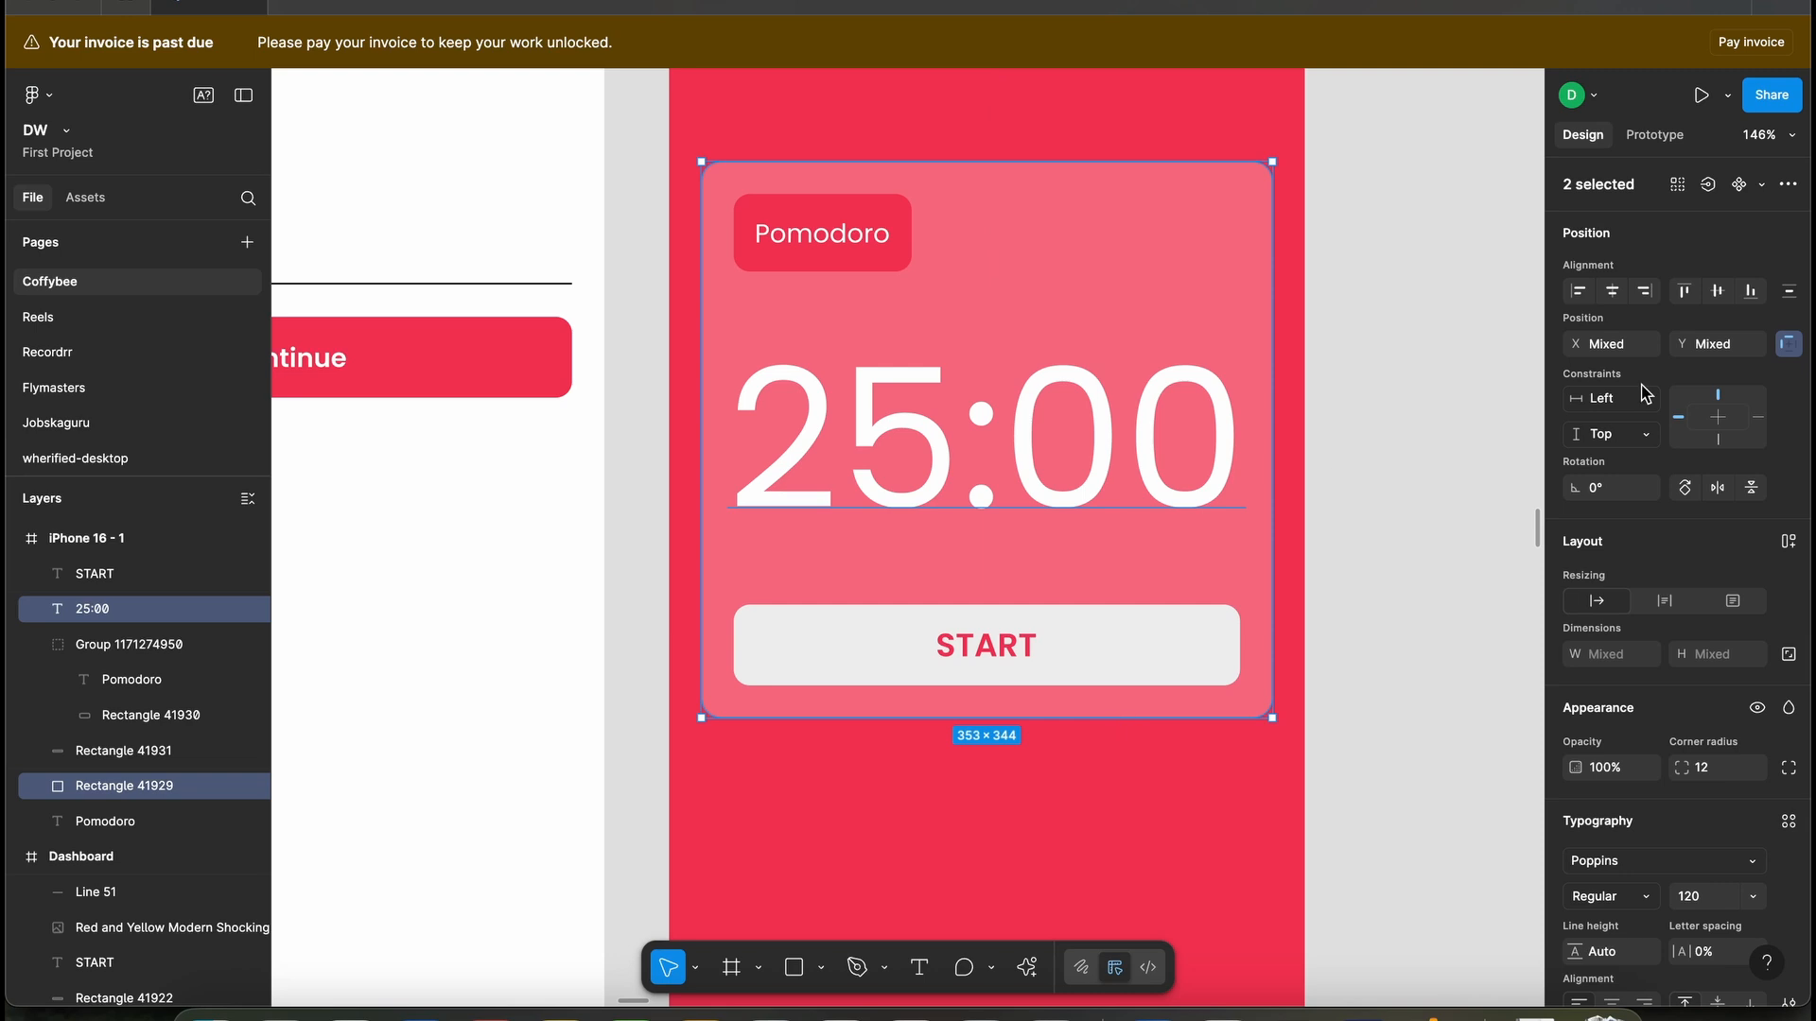
{"action": "left_click", "coordinate": [1120, 874]}
{"action": "scroll", "coordinate": [1057, 454], "scroll_direction": "up", "scroll_amount": 2}
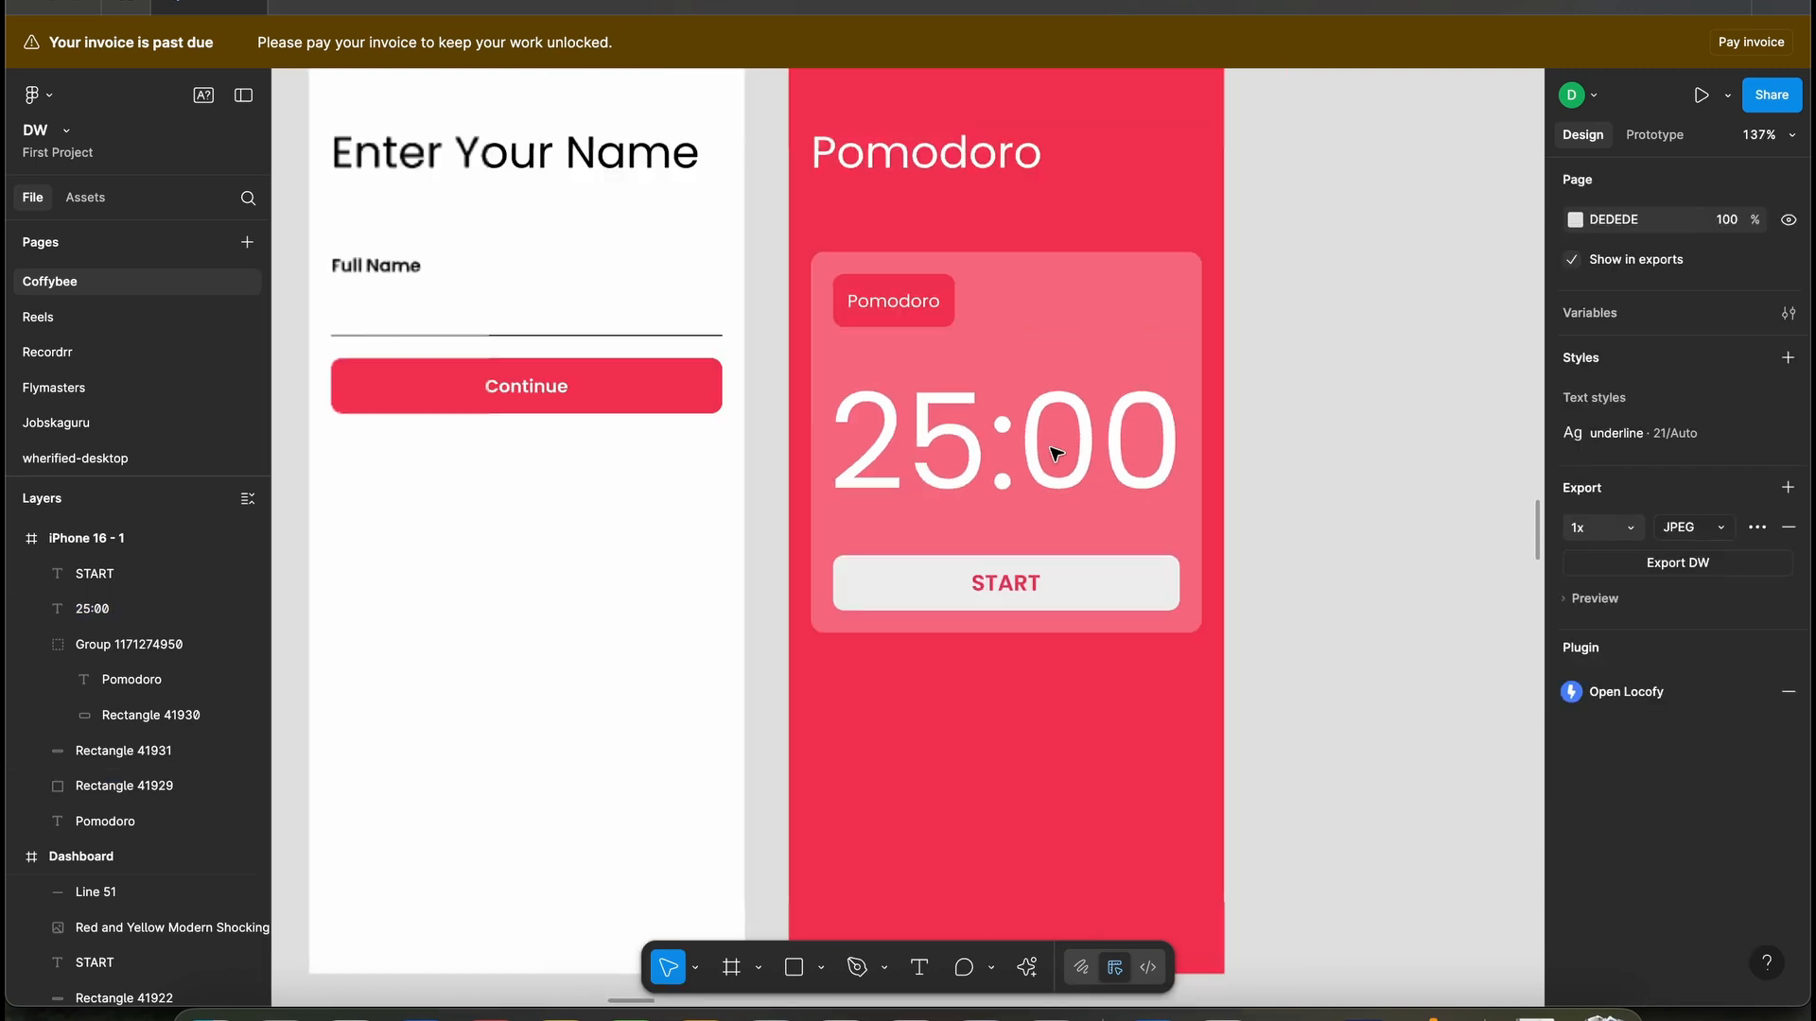
- Shift the 25:00 timer text to X 40 and set its font size to 117
{"action": "left_click", "coordinate": [1056, 454]}
{"action": "scroll", "coordinate": [1056, 454], "scroll_direction": "up", "scroll_amount": 2}
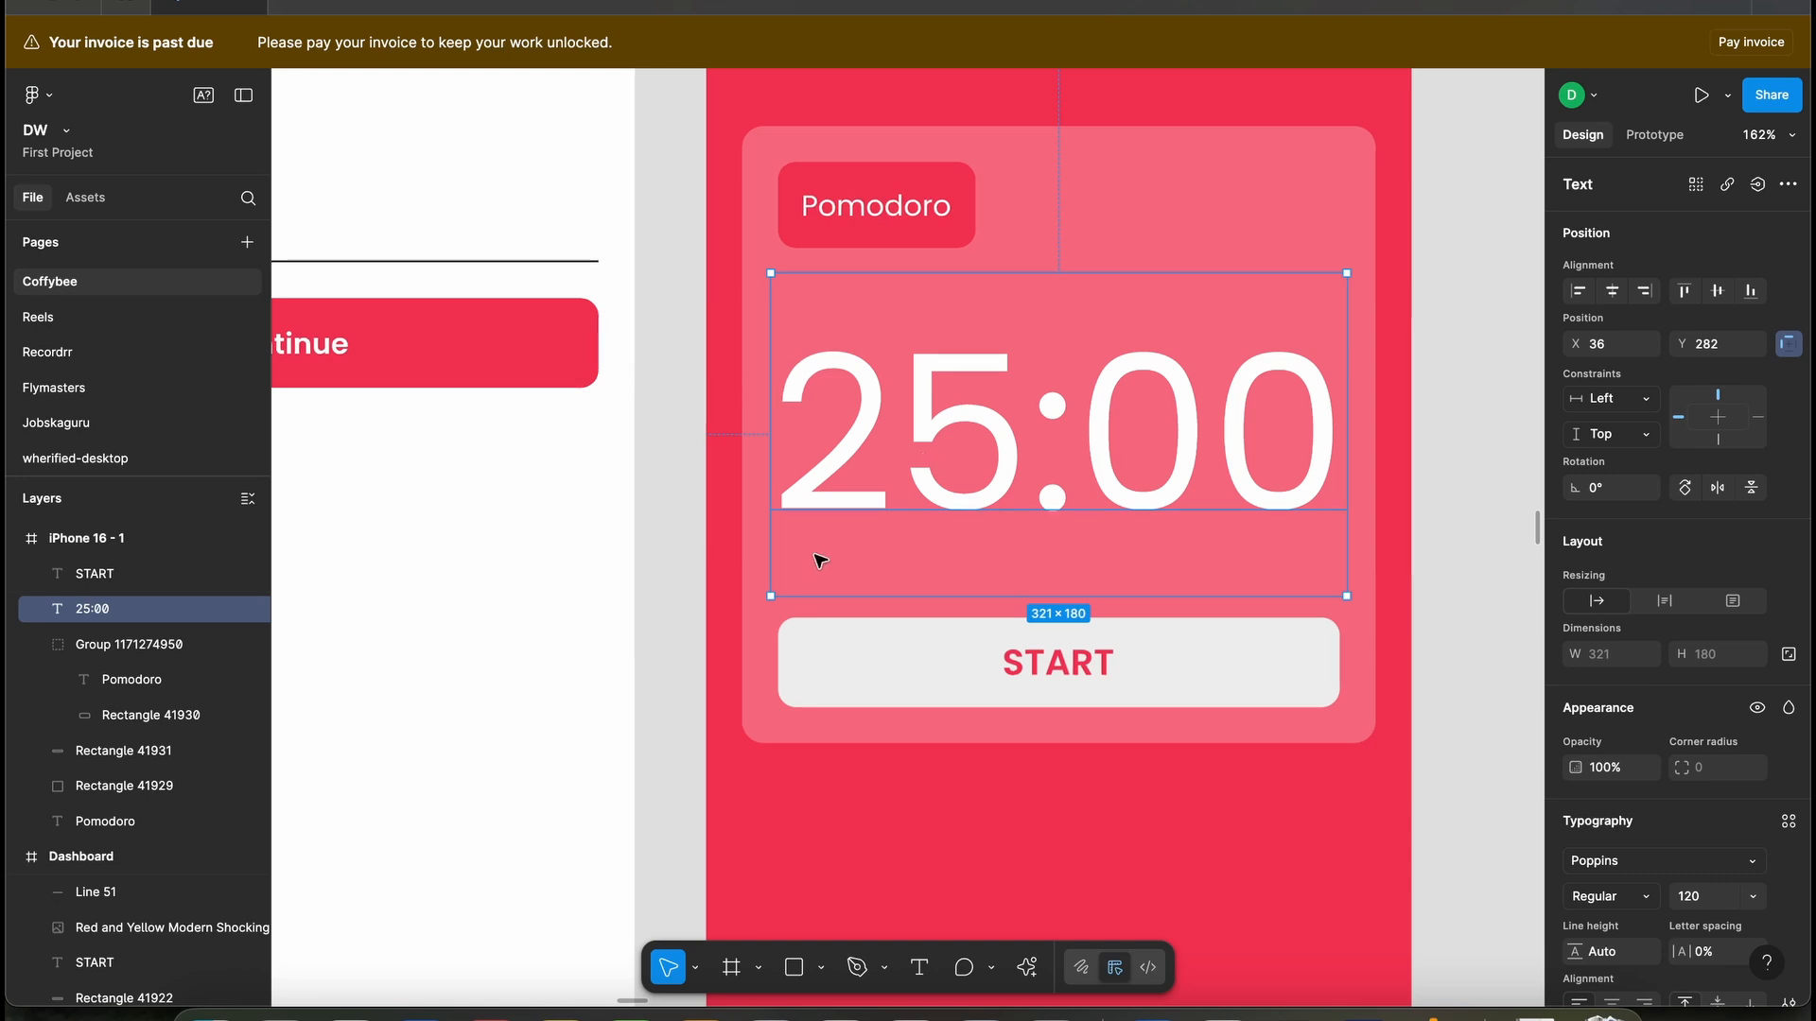
{"action": "left_click_drag", "start_coordinate": [821, 560], "coordinate": [833, 551]}
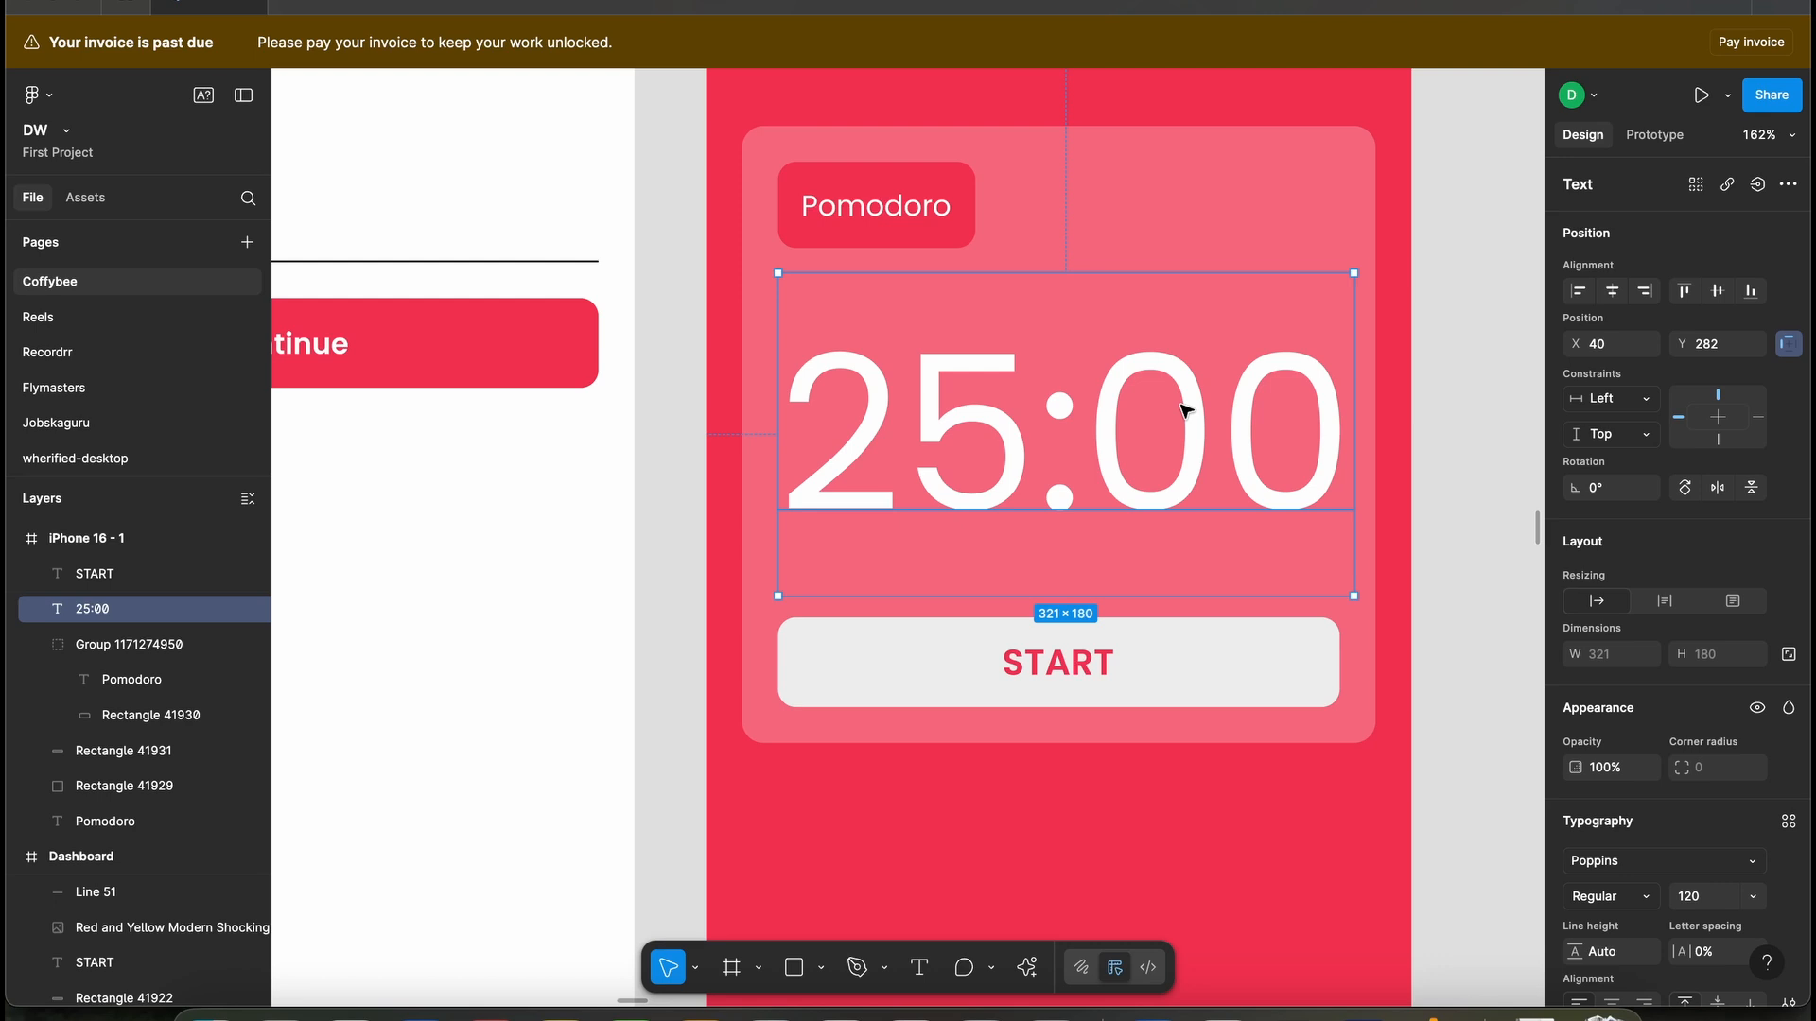
{"action": "left_click", "coordinate": [1707, 902]}
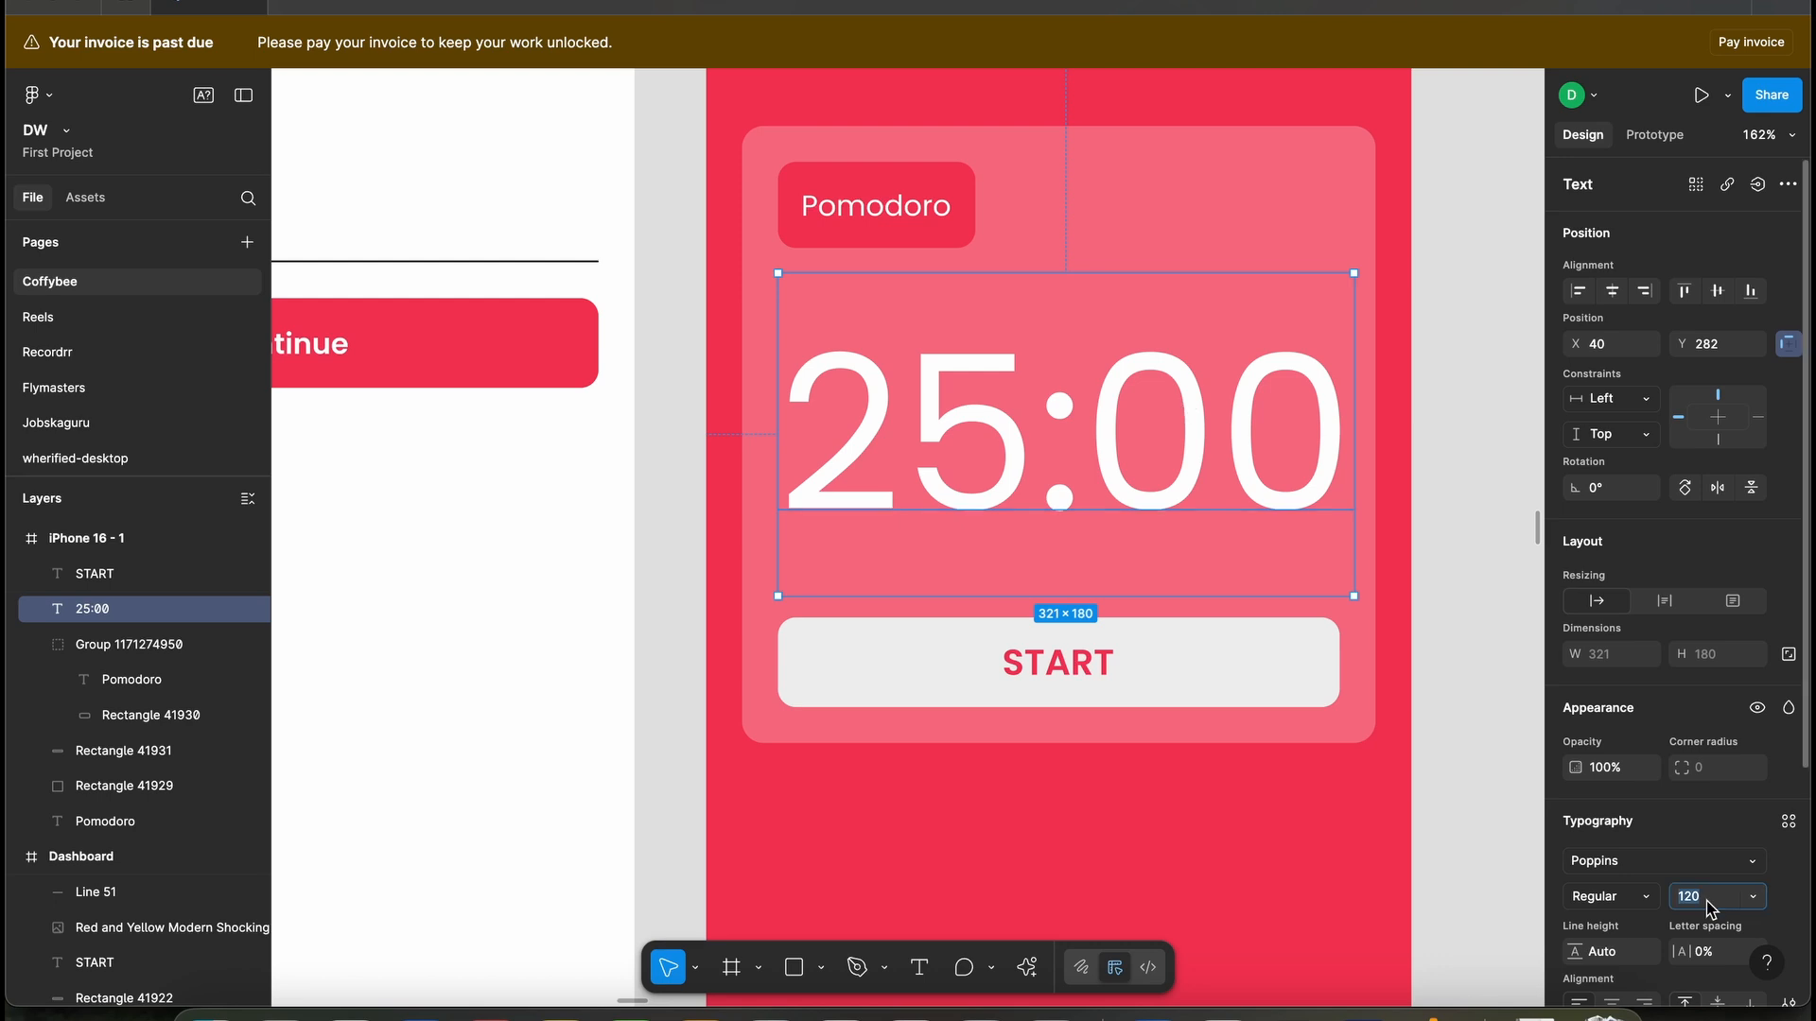
{"action": "type", "text": "117"}
{"action": "key", "text": "Return"}
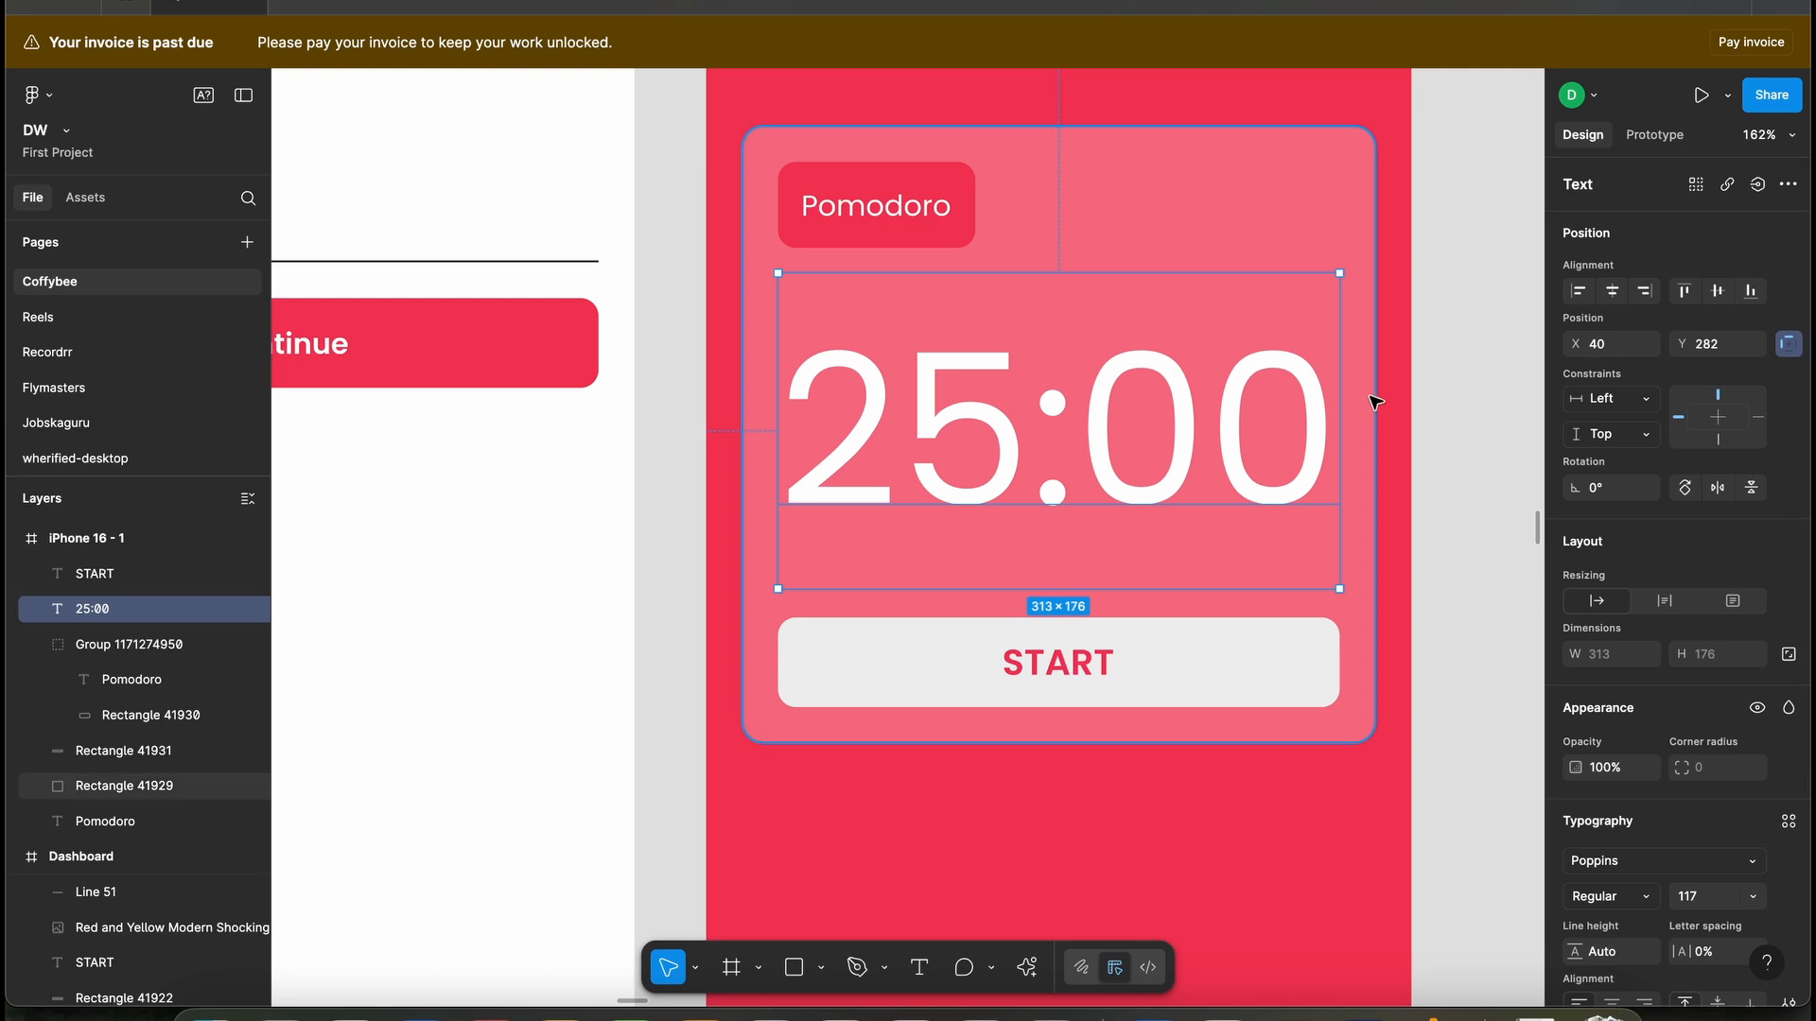
- Center the 25:00 timer text horizontally and vertically in the iPhone frame
{"action": "left_click", "coordinate": [1612, 299]}
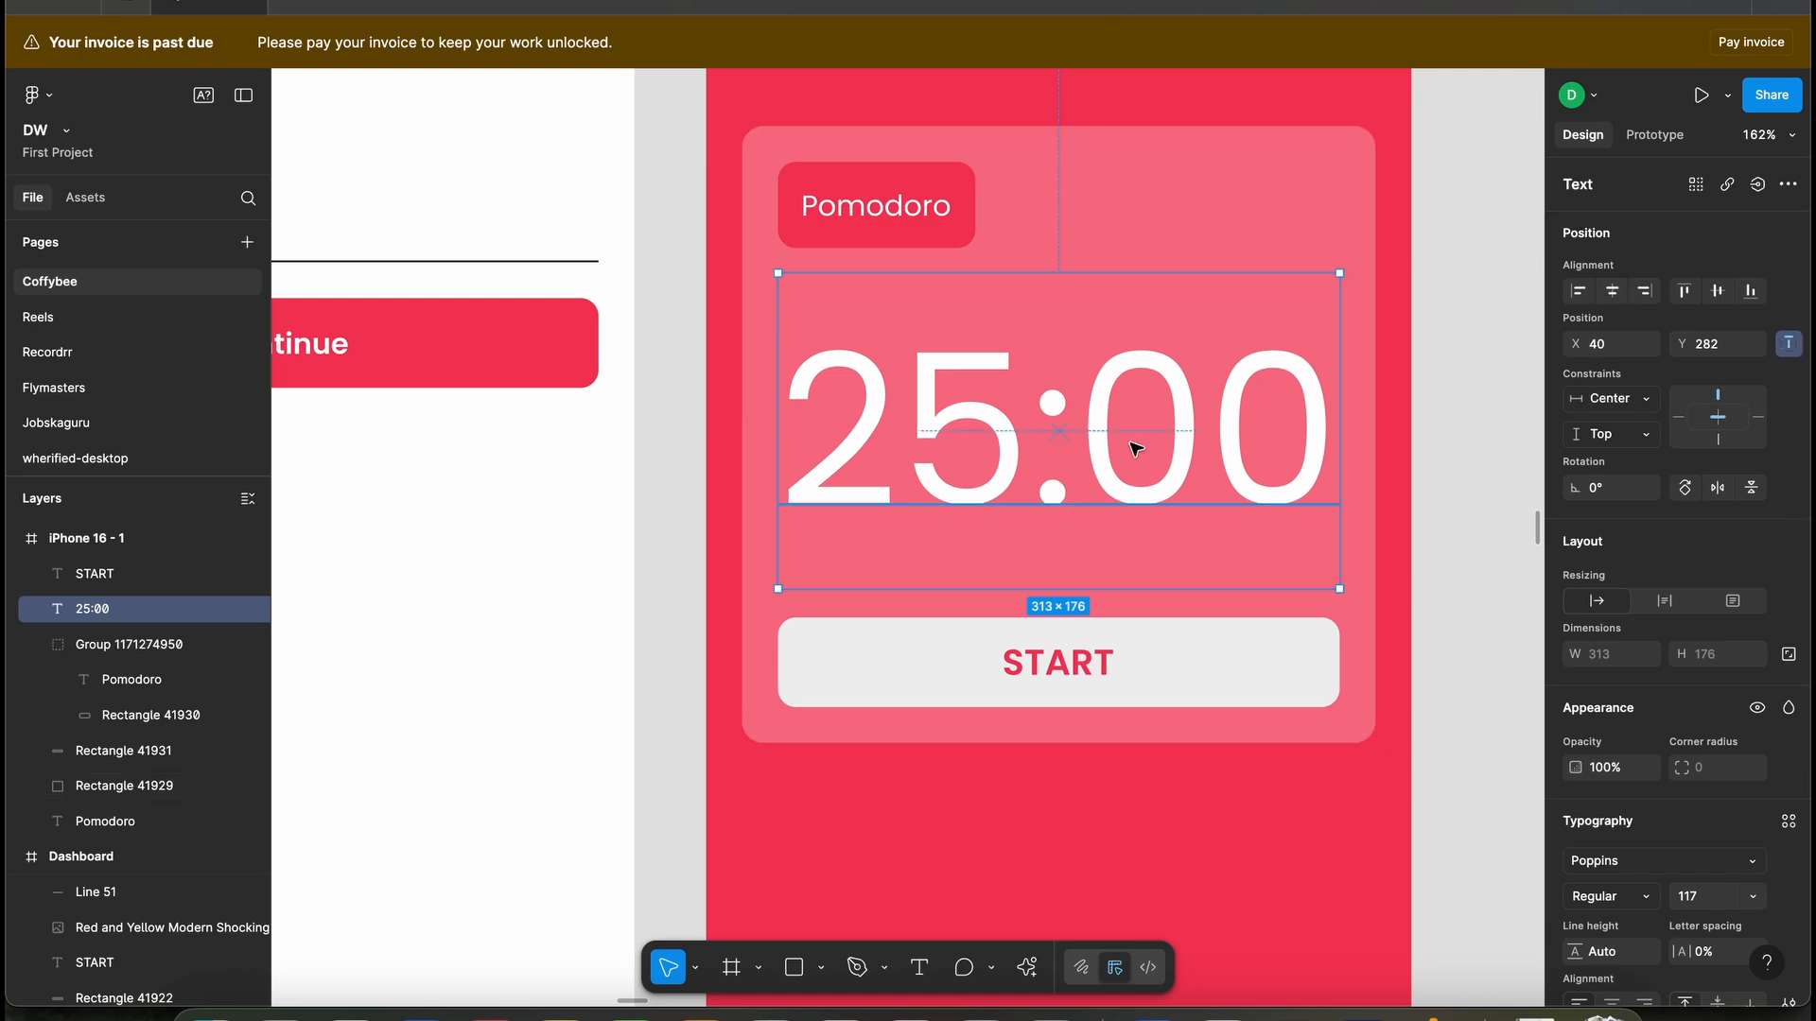
{"action": "left_click_drag", "start_coordinate": [1136, 448], "coordinate": [1138, 454]}
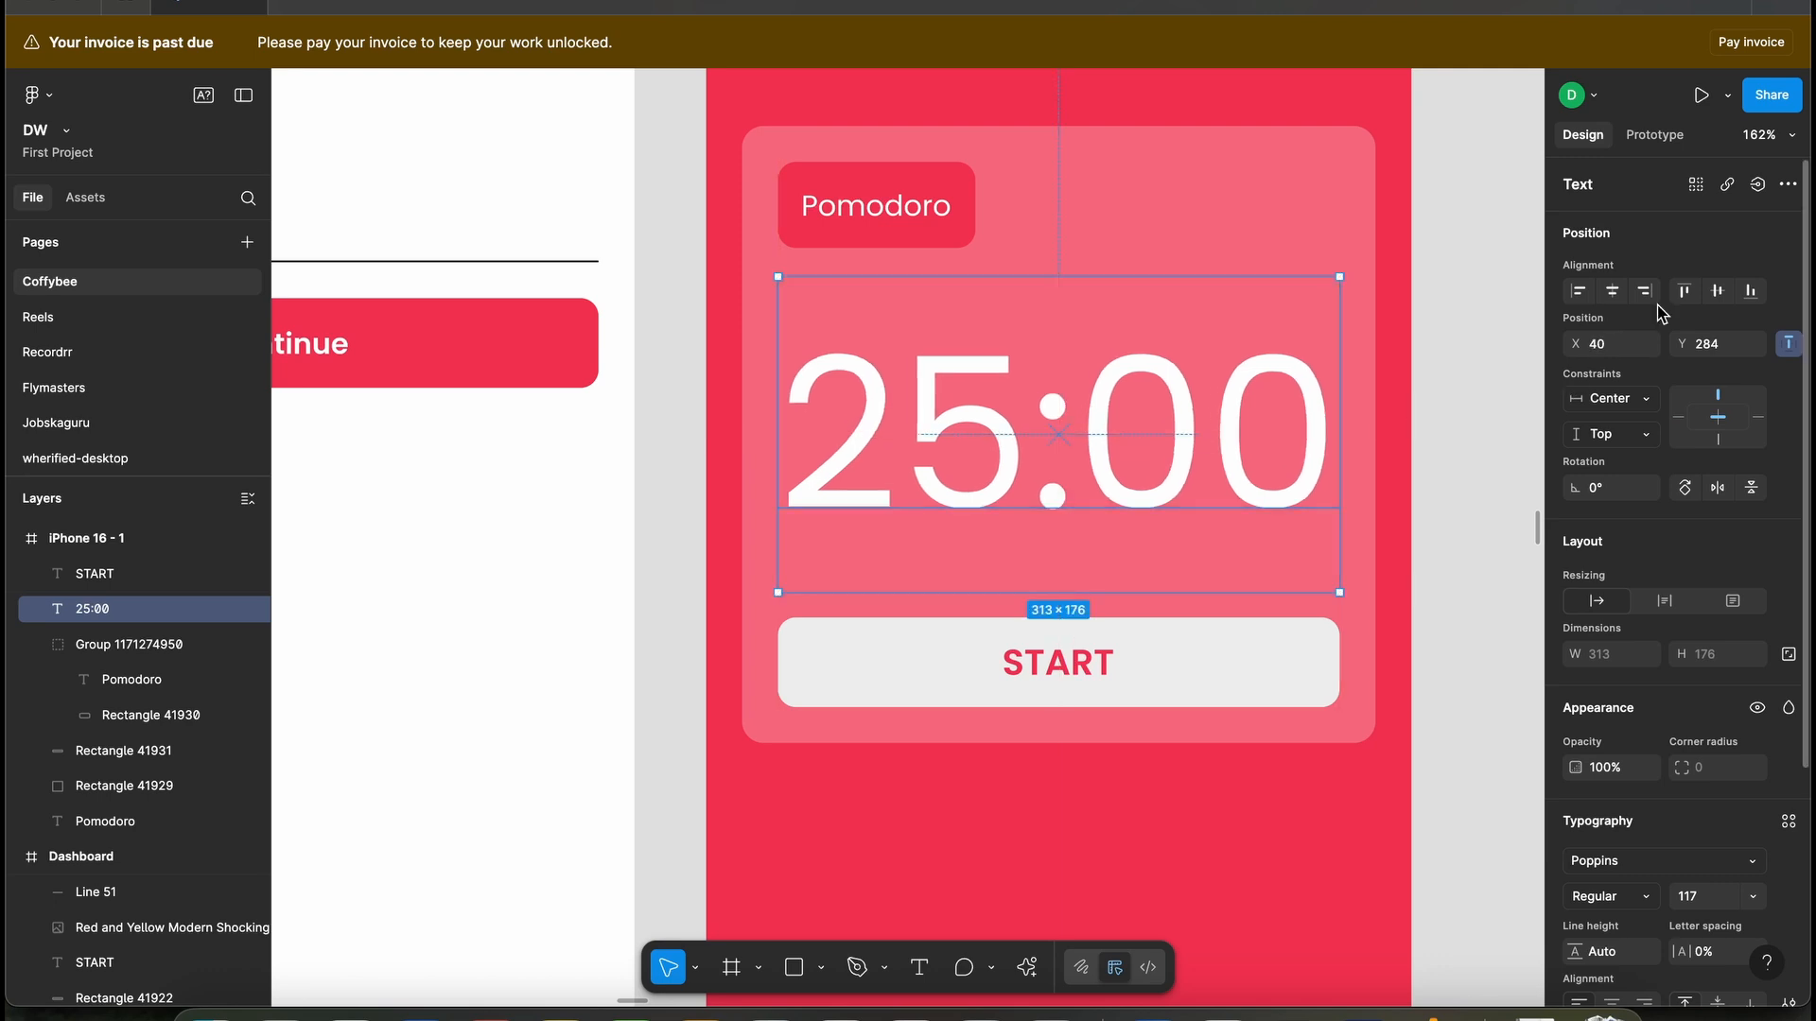
{"action": "left_click", "coordinate": [1728, 291]}
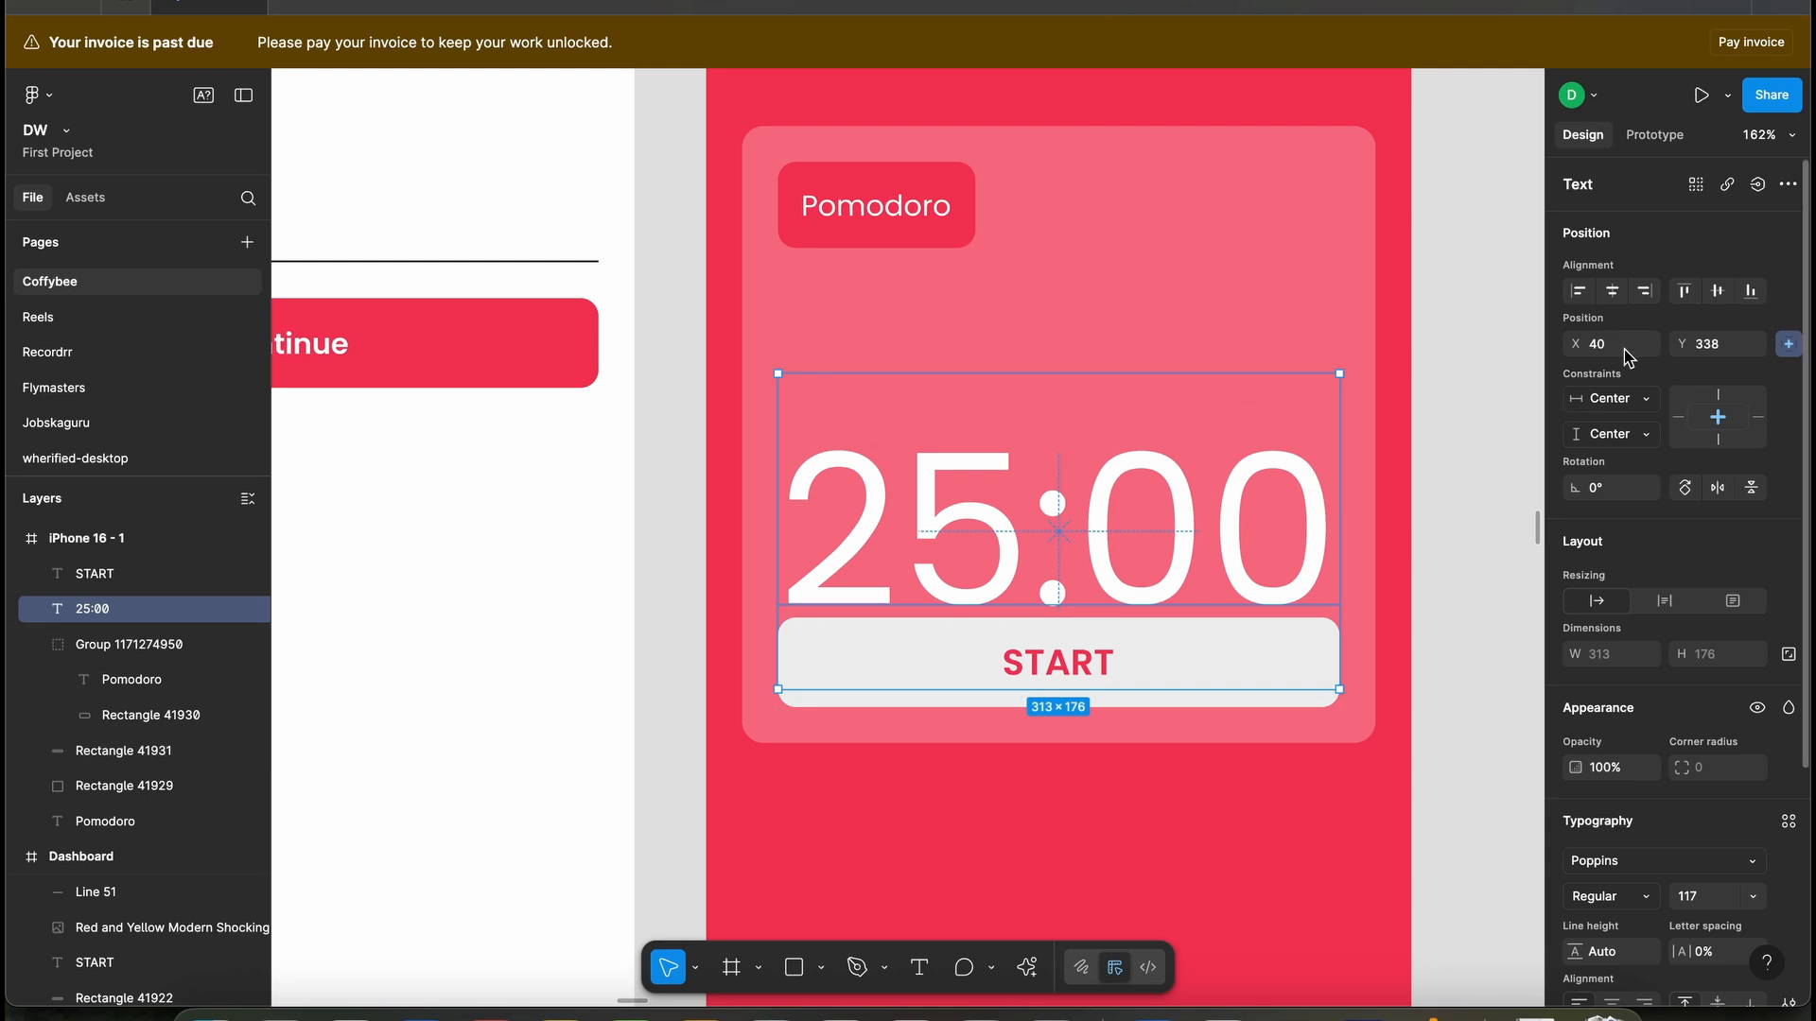
- Align the 25:00 timer text with the vertical center of the translucent card
{"action": "left_click", "coordinate": [1216, 265]}
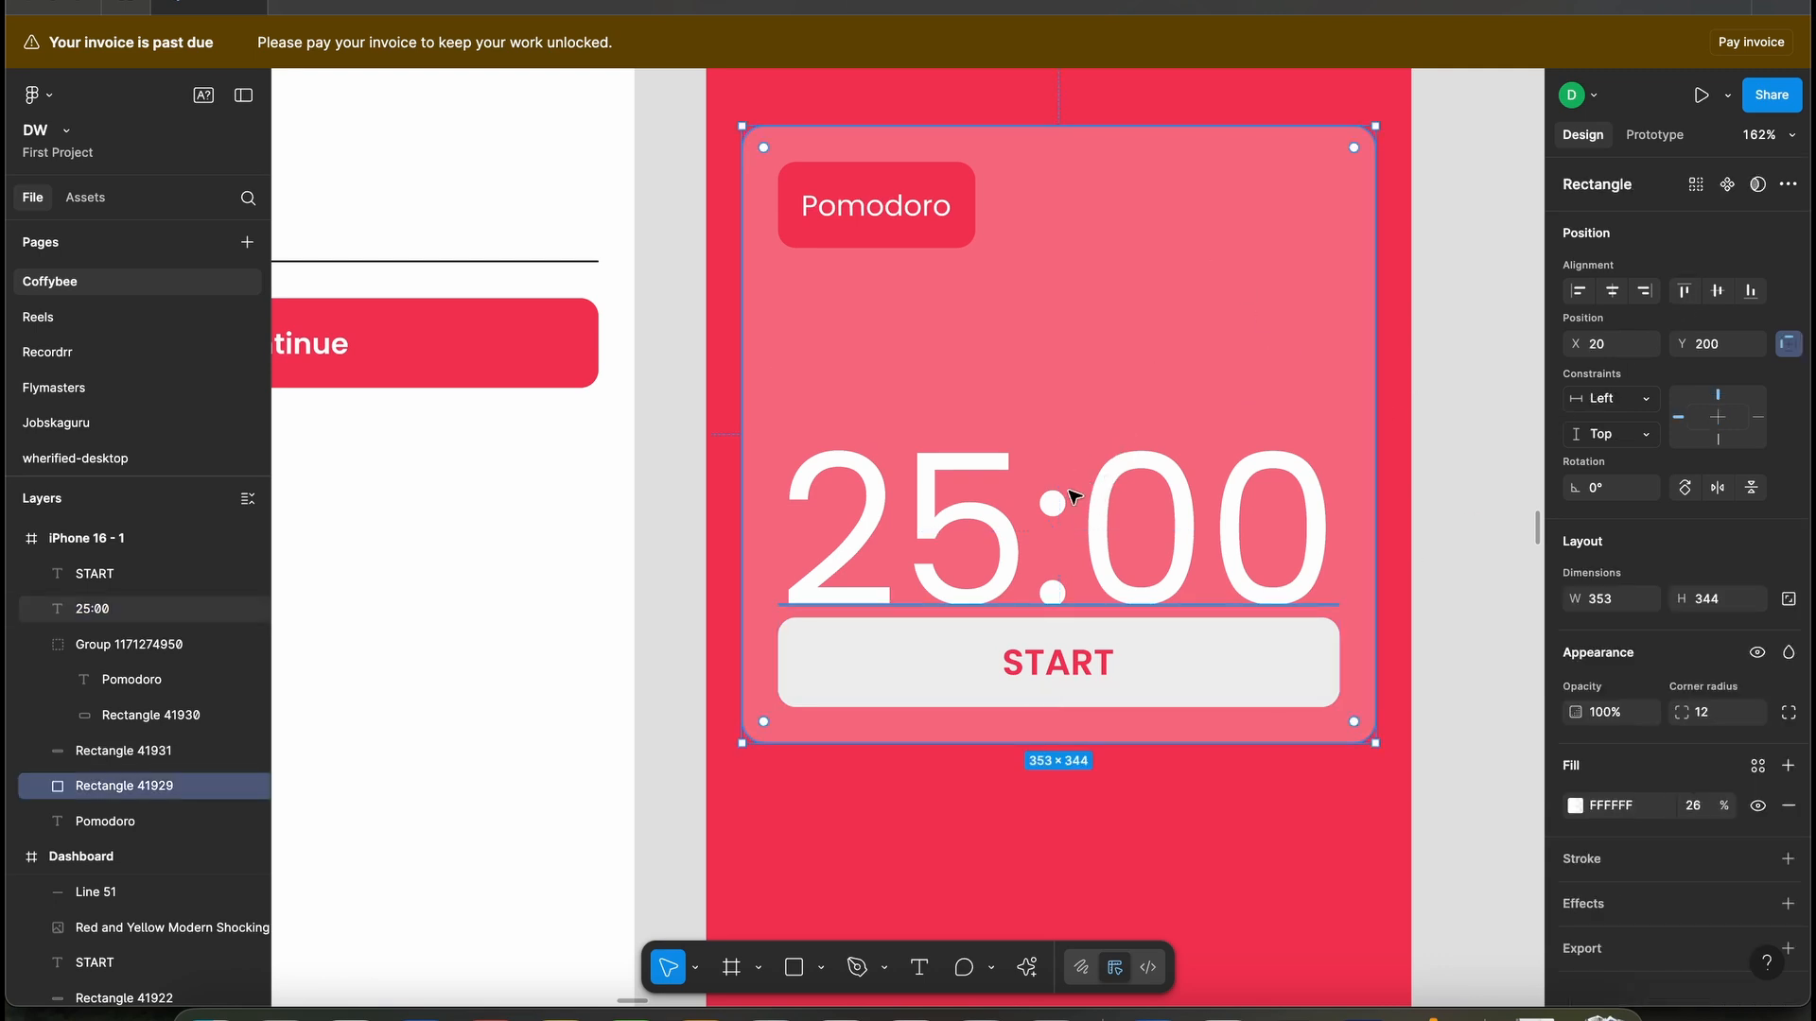
{"action": "left_click", "coordinate": [1070, 553]}
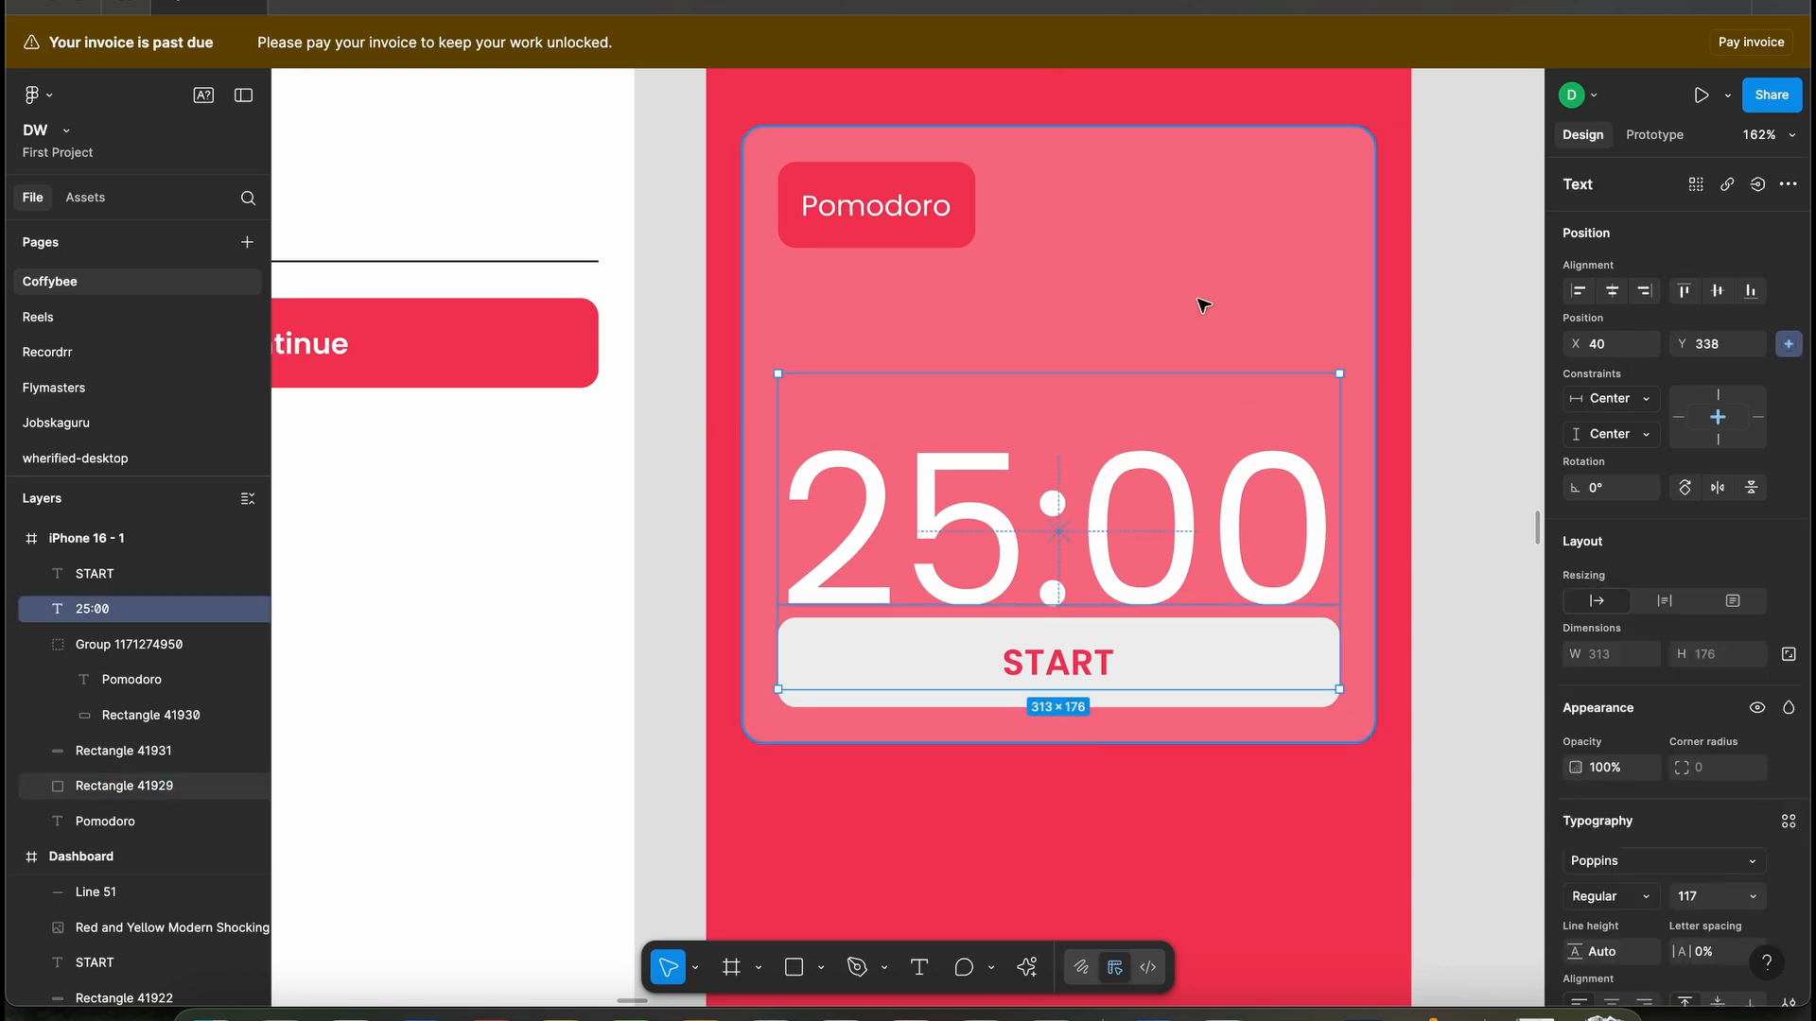
{"action": "left_click", "coordinate": [1203, 304], "text": "shift"}
{"action": "left_click", "coordinate": [1717, 291]}
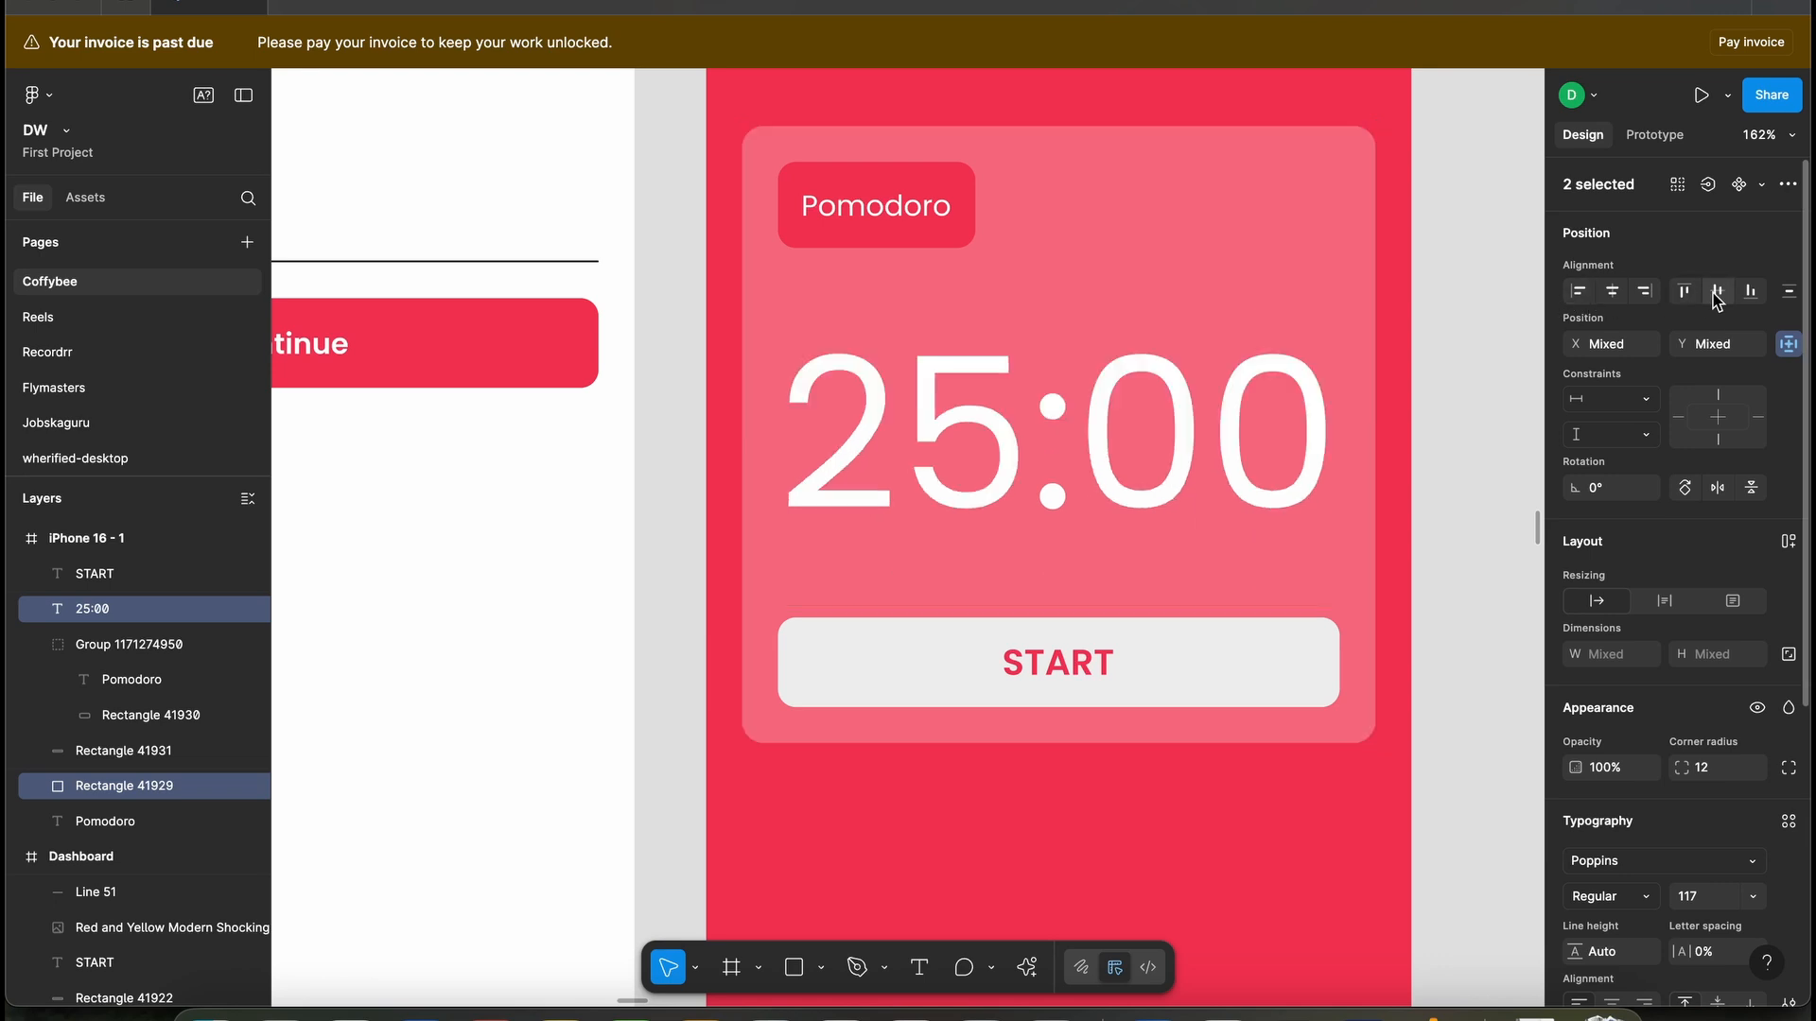
{"action": "left_click", "coordinate": [1203, 805]}
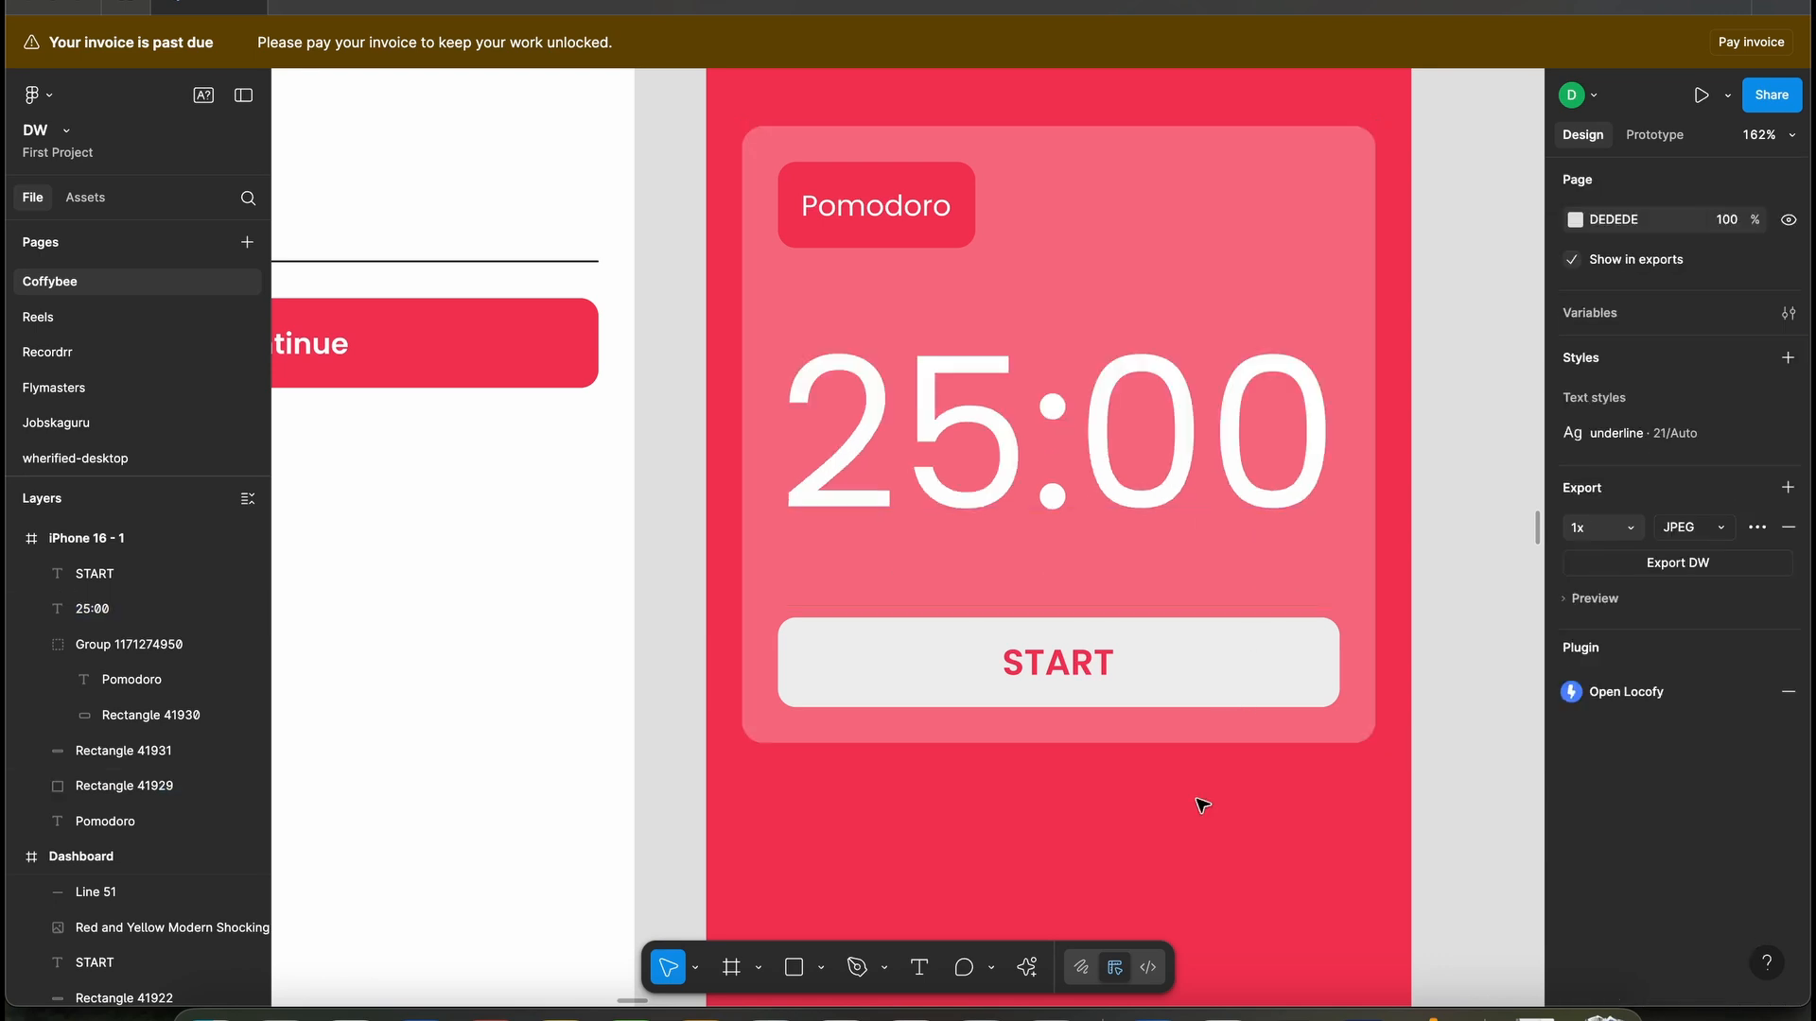
- Add a 100 × 100 rectangle to the iPhone frame just below the translucent card
{"action": "scroll", "coordinate": [1200, 800], "scroll_direction": "down", "scroll_amount": 5}
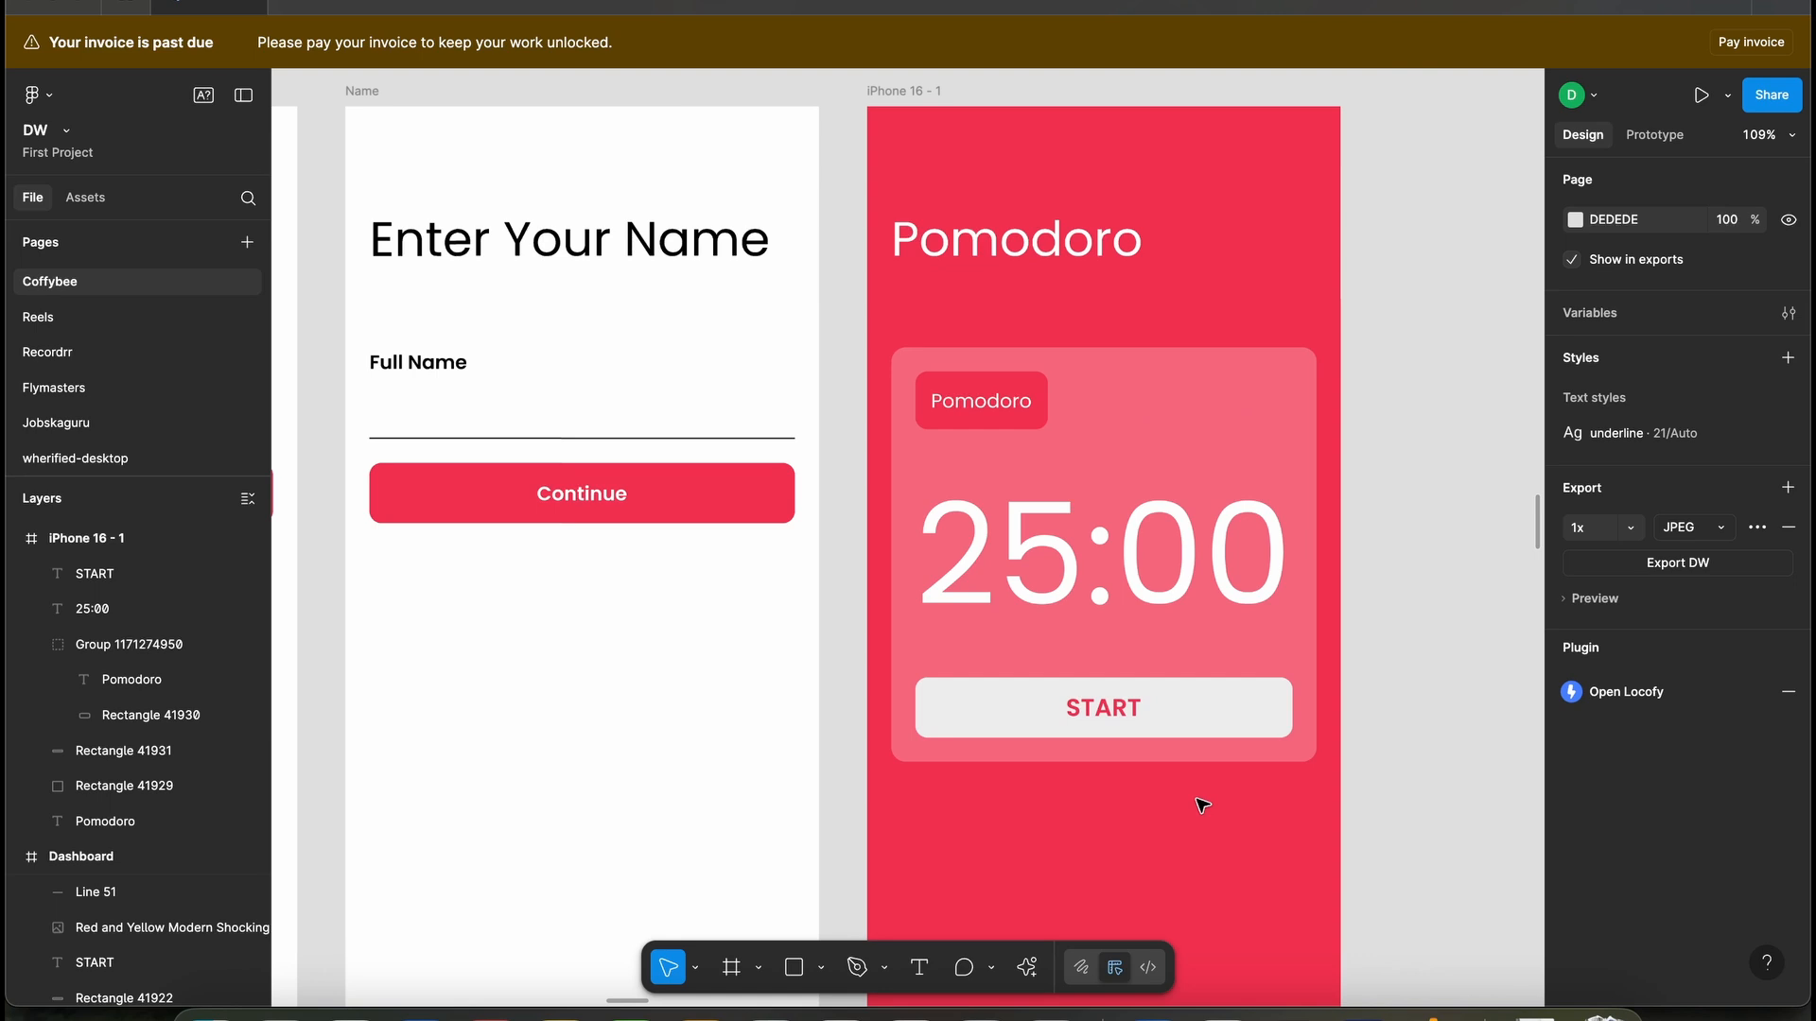
{"action": "scroll", "coordinate": [1199, 652], "scroll_direction": "down", "scroll_amount": 2}
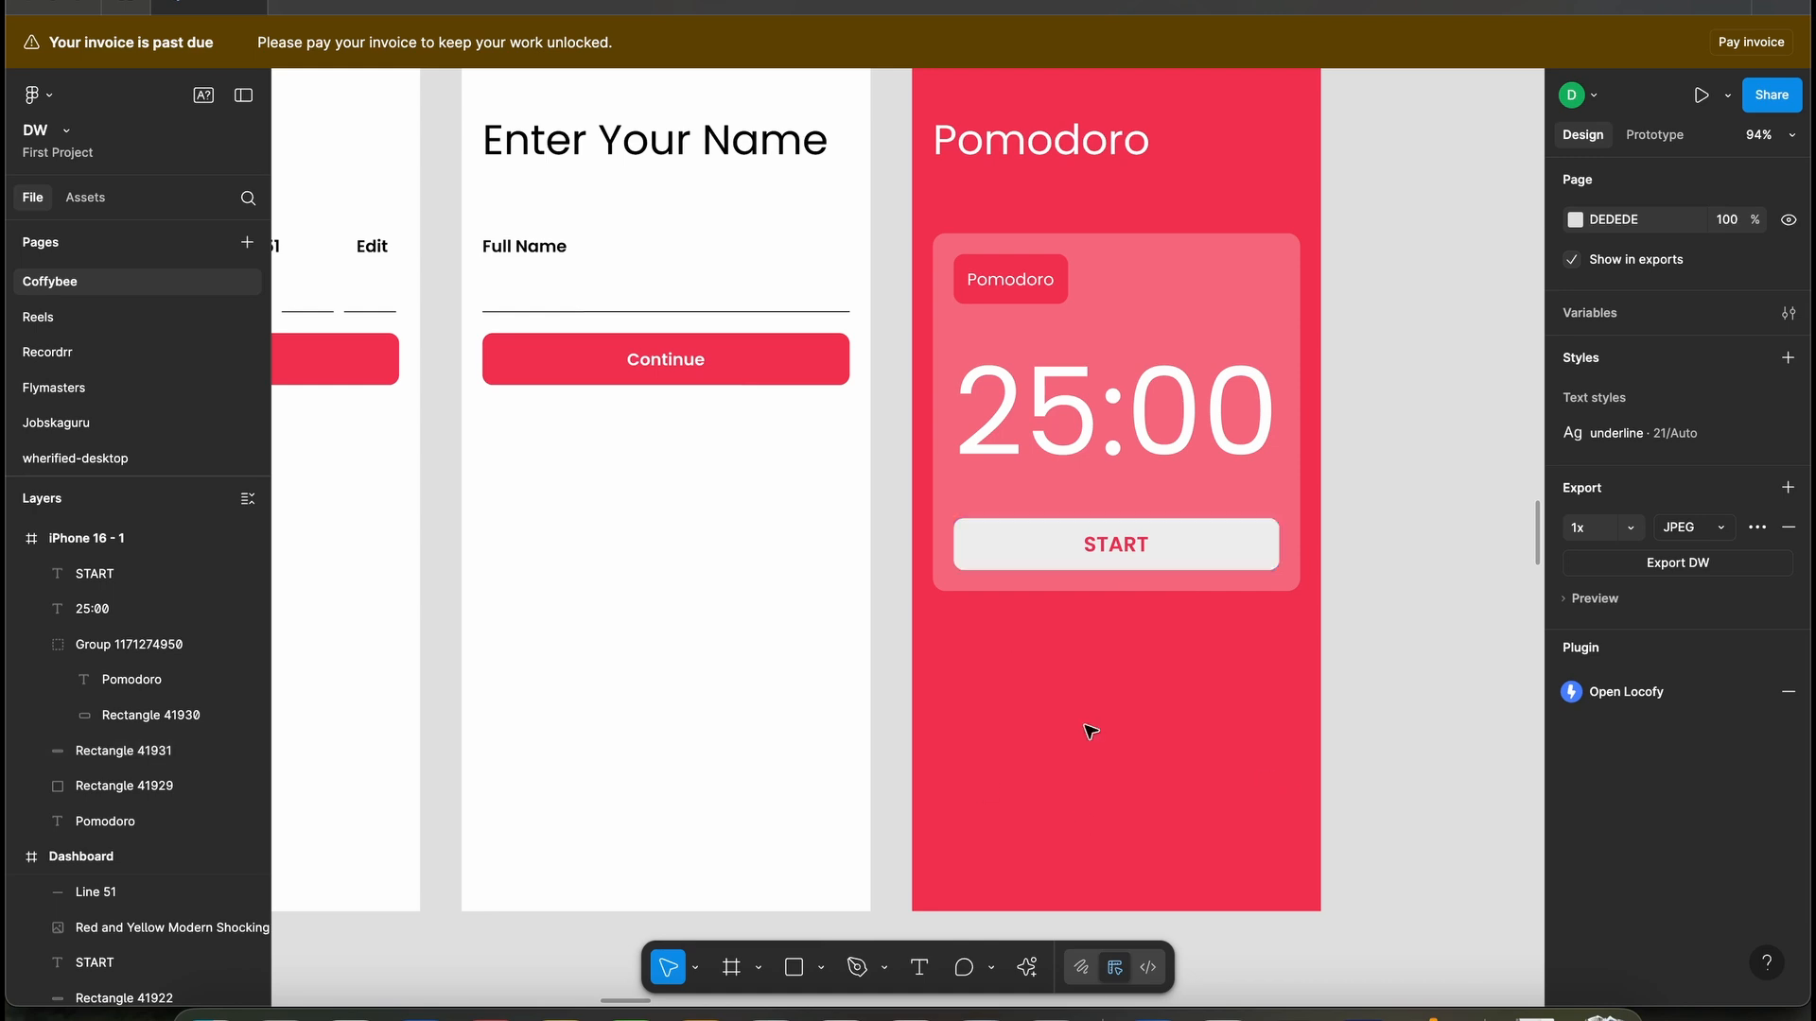
{"action": "scroll", "coordinate": [1110, 709], "scroll_direction": "down", "scroll_amount": 3}
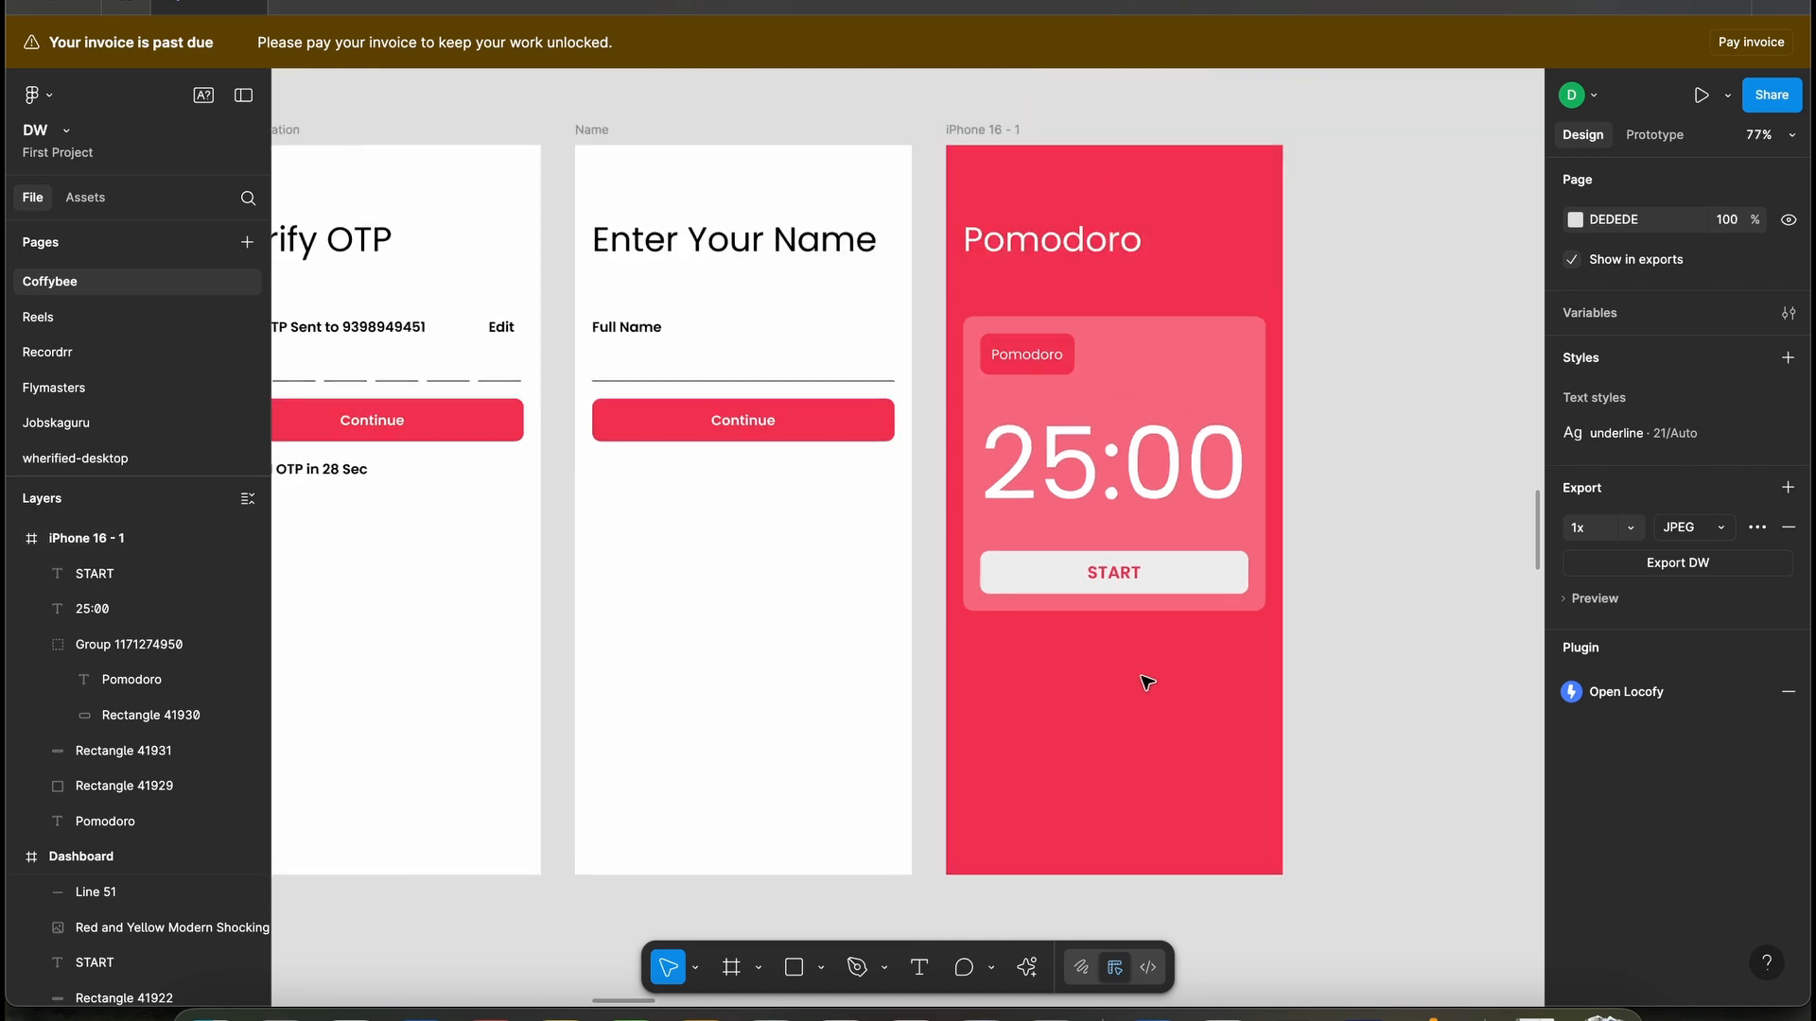
{"action": "scroll", "coordinate": [1147, 680], "scroll_direction": "up", "scroll_amount": 3}
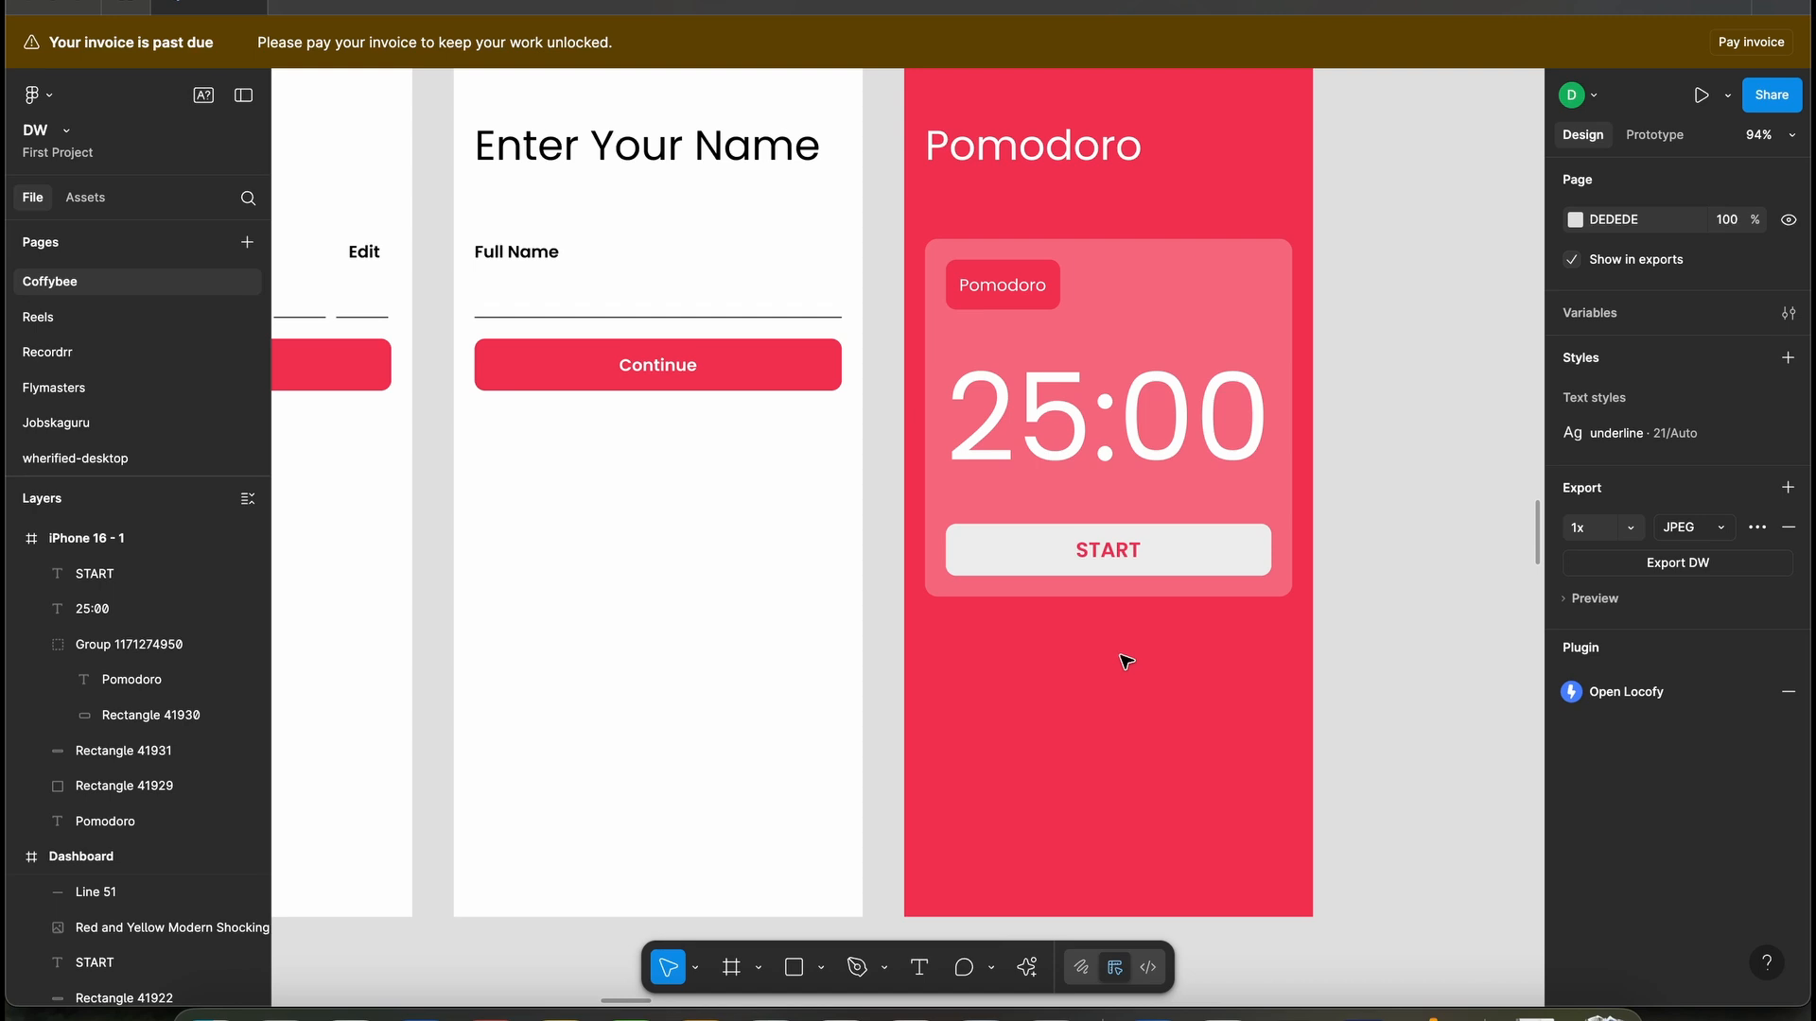
{"action": "left_click", "coordinate": [793, 966]}
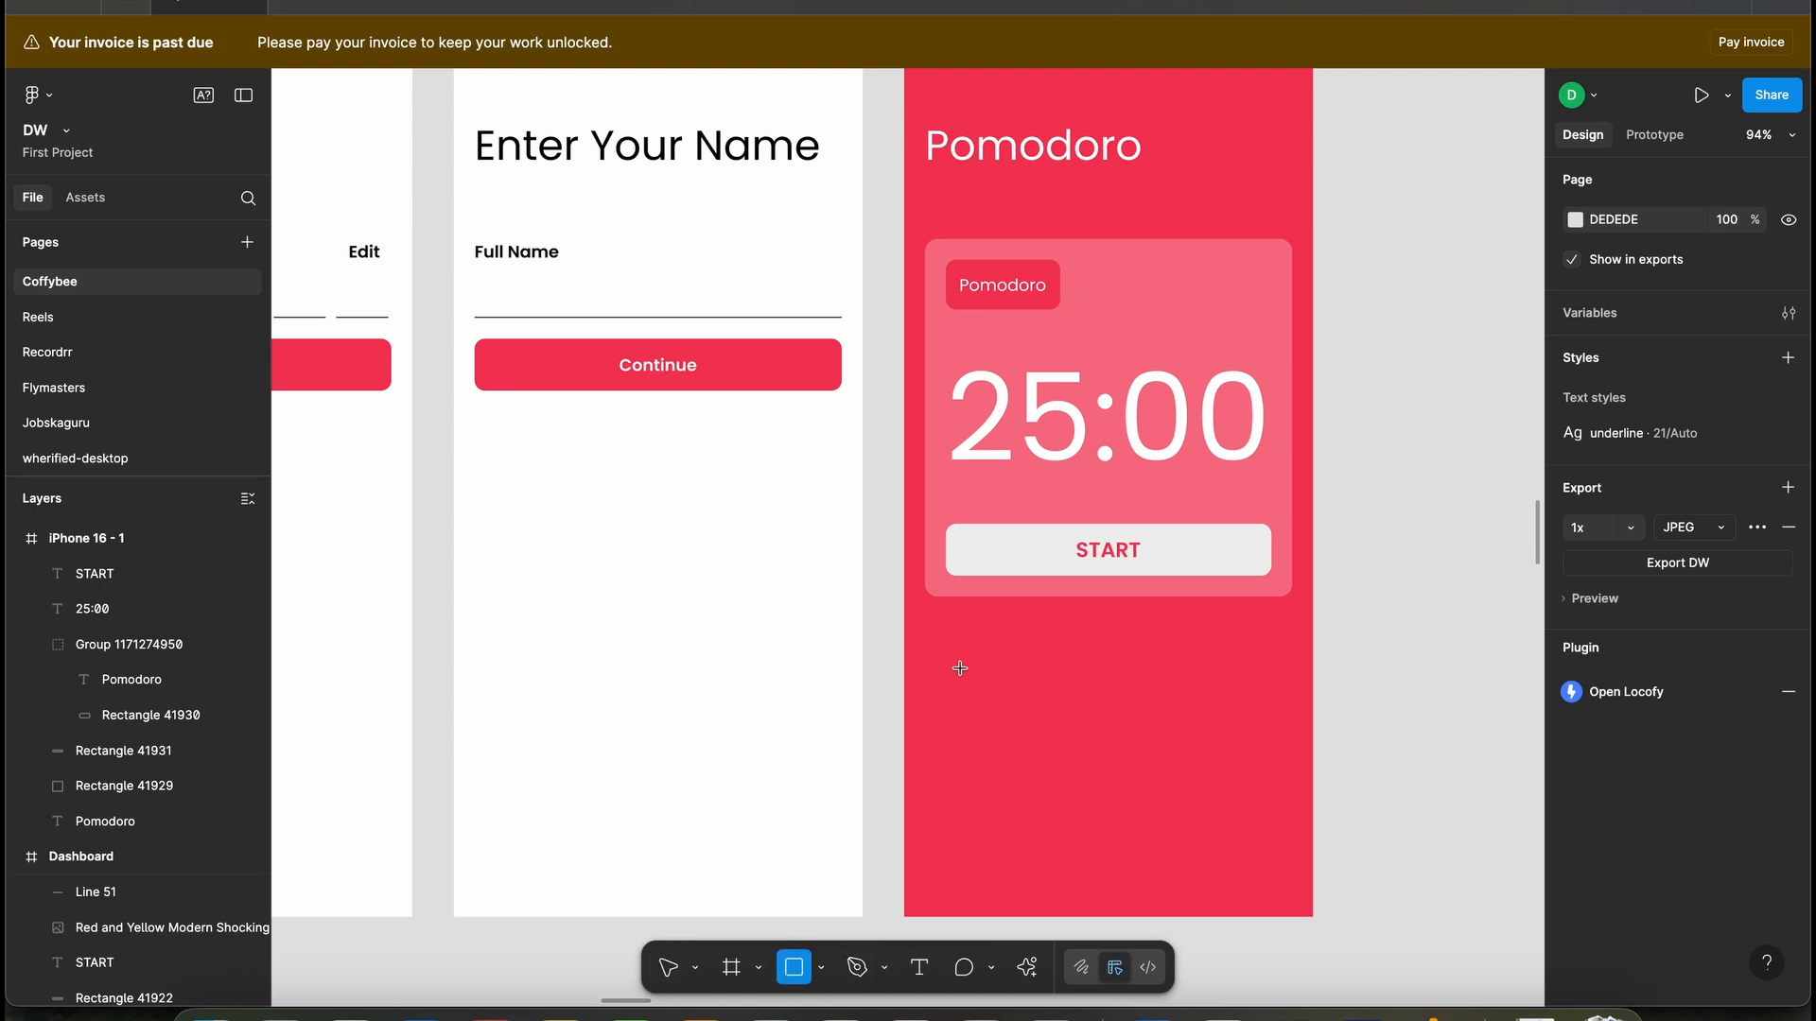
{"action": "left_click", "coordinate": [943, 634]}
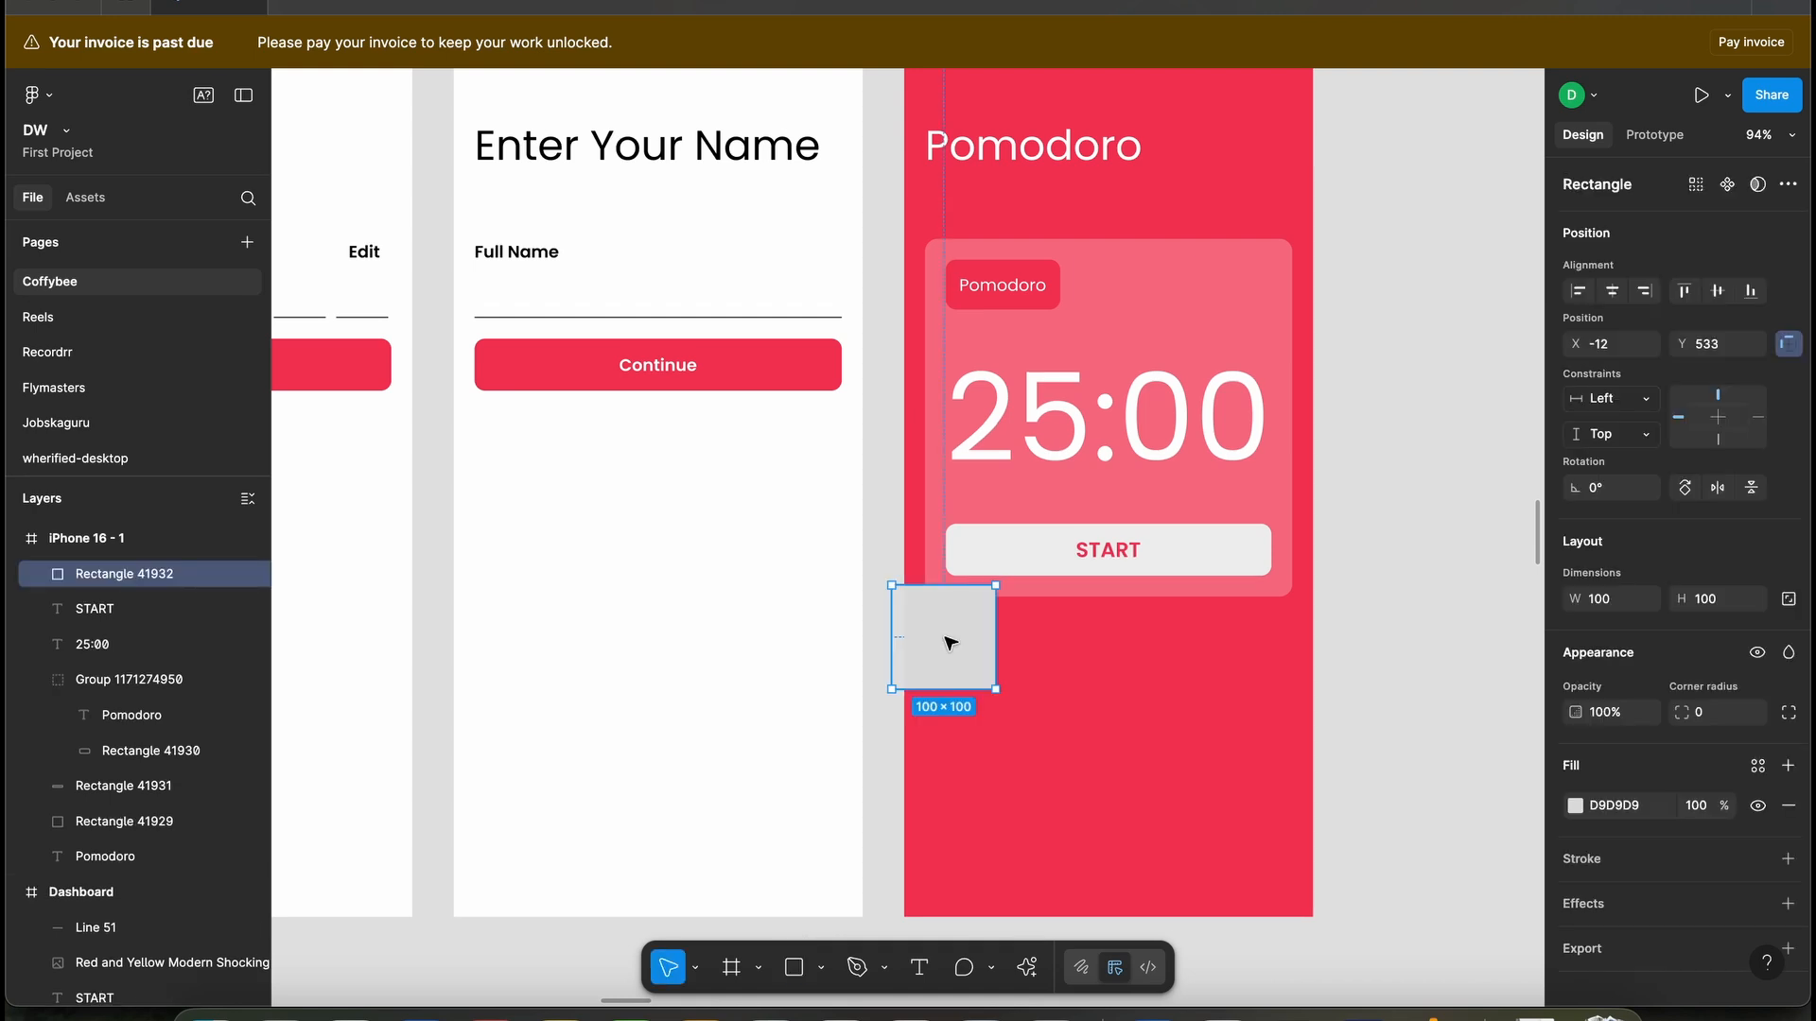
{"action": "left_click_drag", "start_coordinate": [960, 648], "coordinate": [1052, 699]}
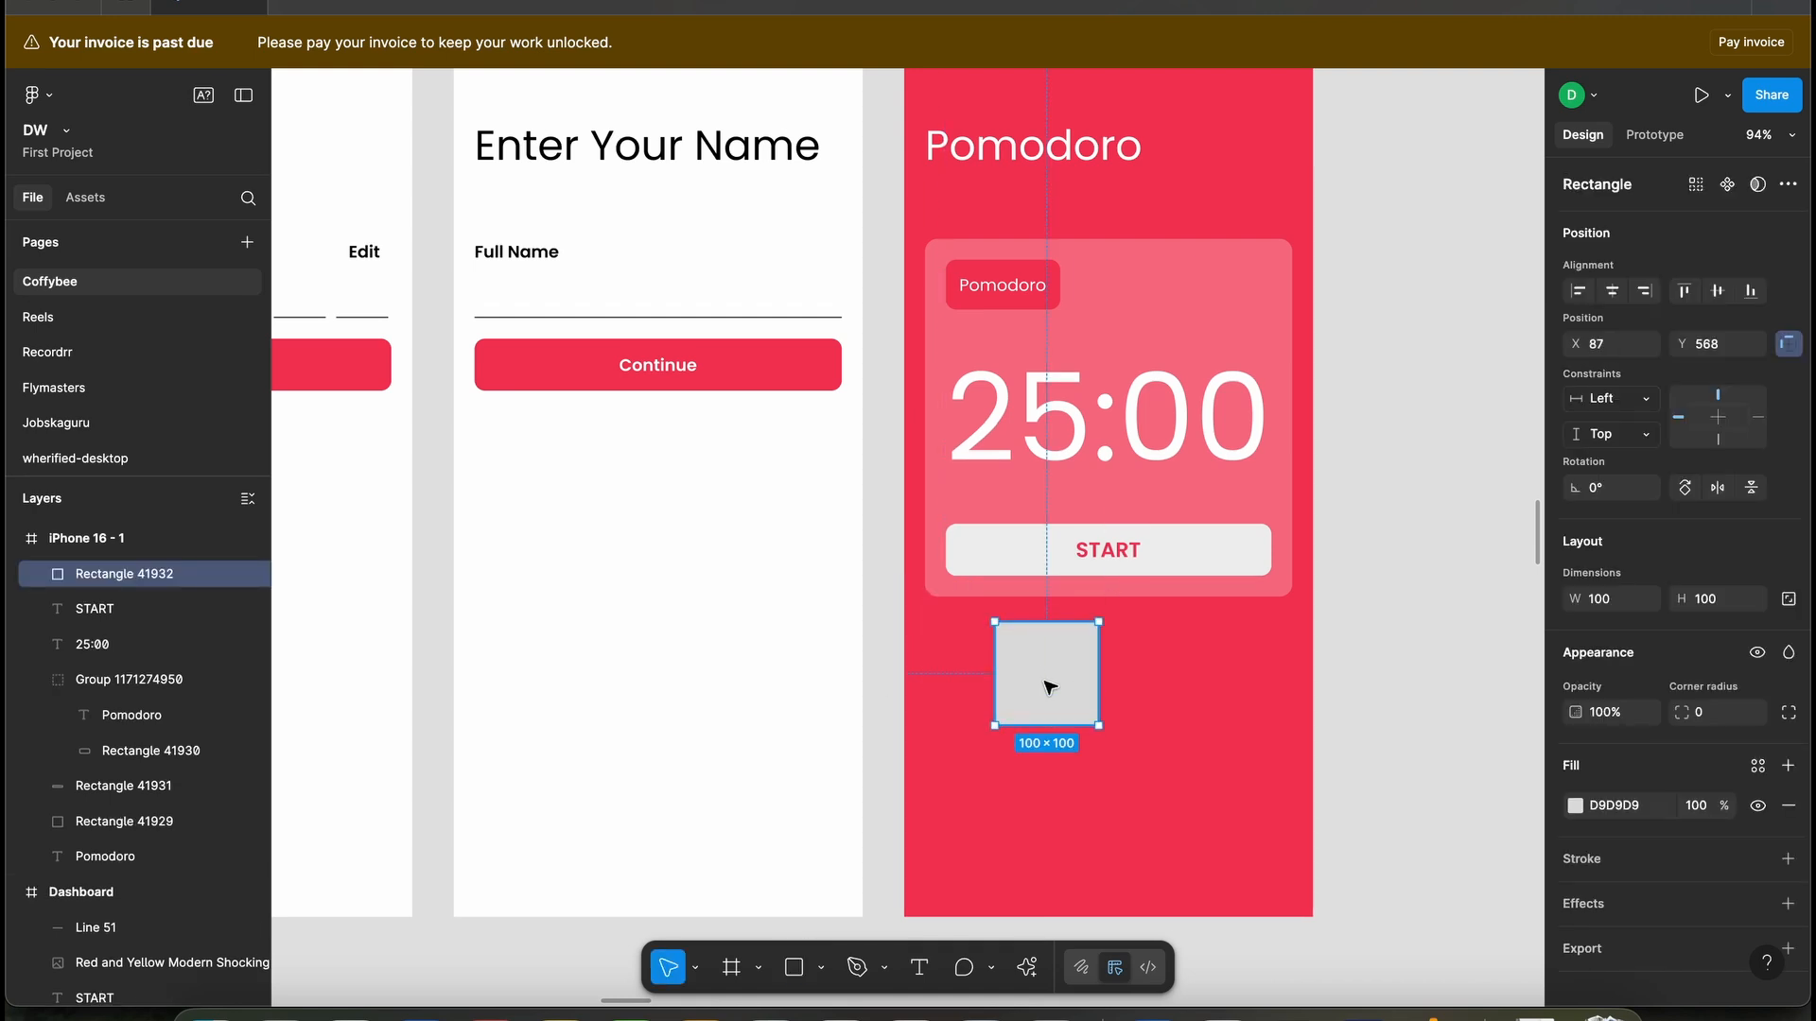
- Copy the translucent card's properties and paste them onto the new square below it
{"action": "left_click", "coordinate": [1183, 502]}
{"action": "left_click", "coordinate": [1248, 266]}
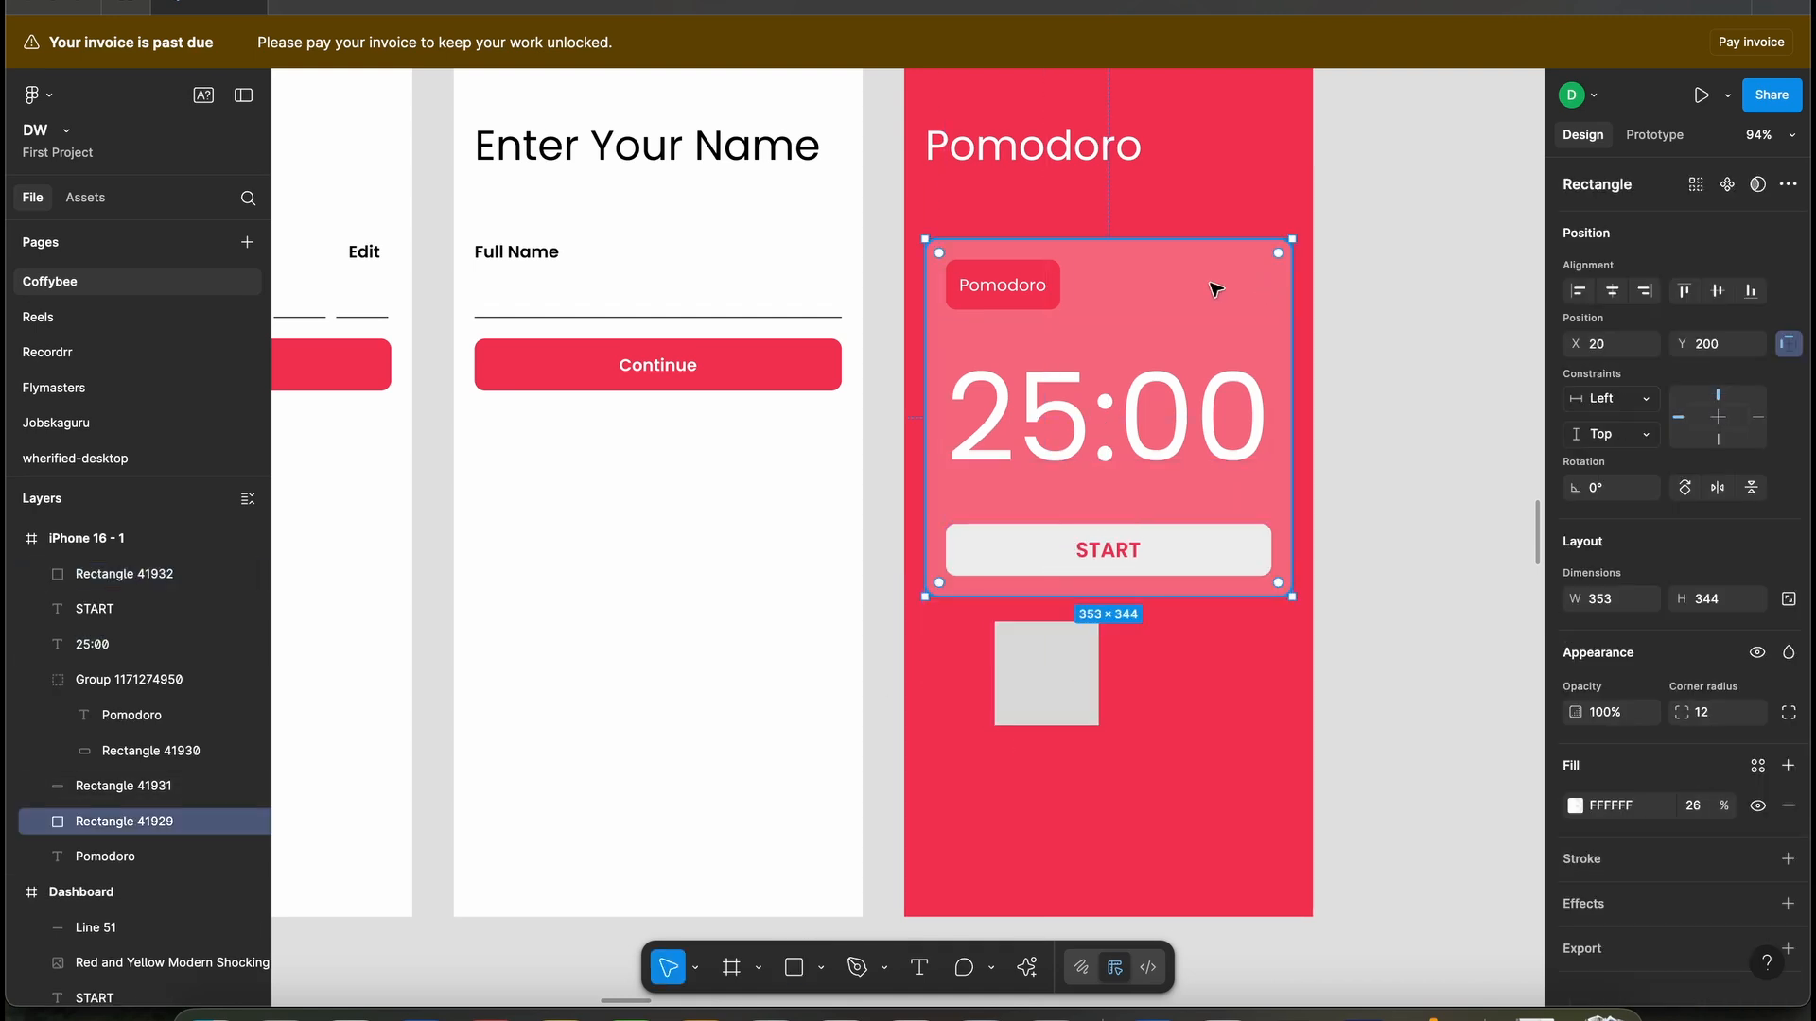
{"action": "right_click", "coordinate": [1217, 285]}
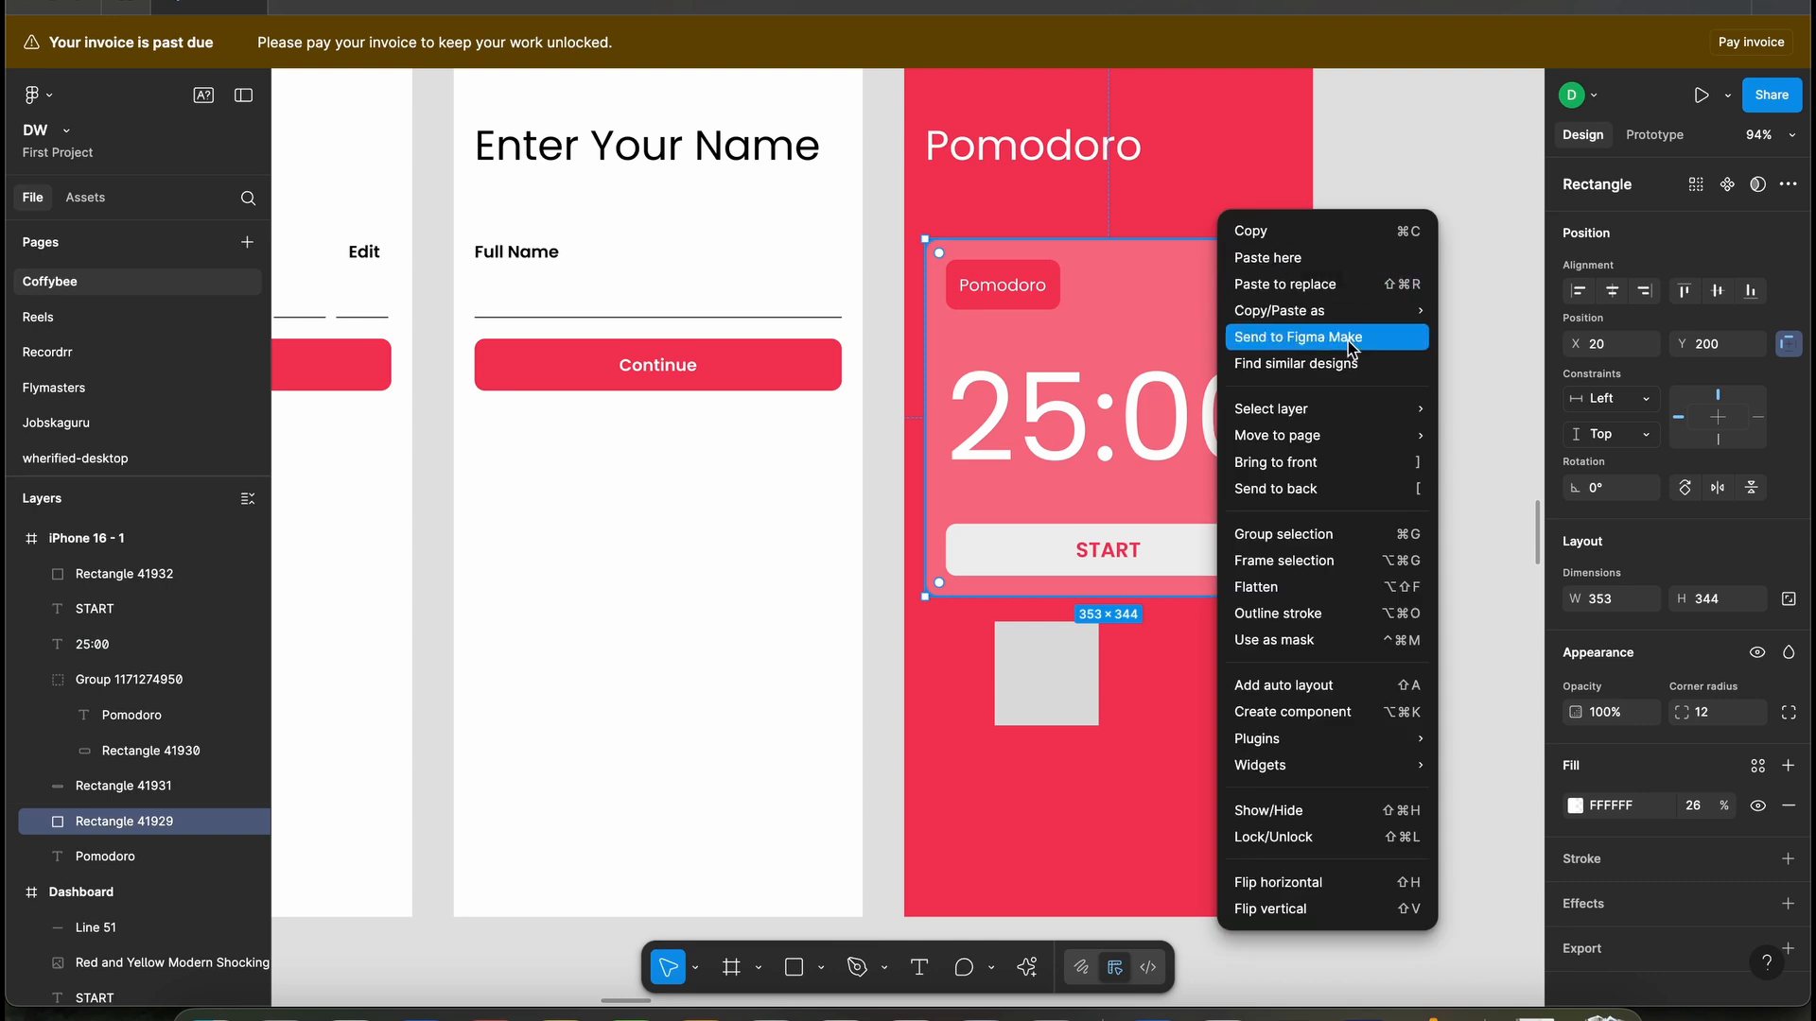
{"action": "mouse_move", "coordinate": [1371, 312]}
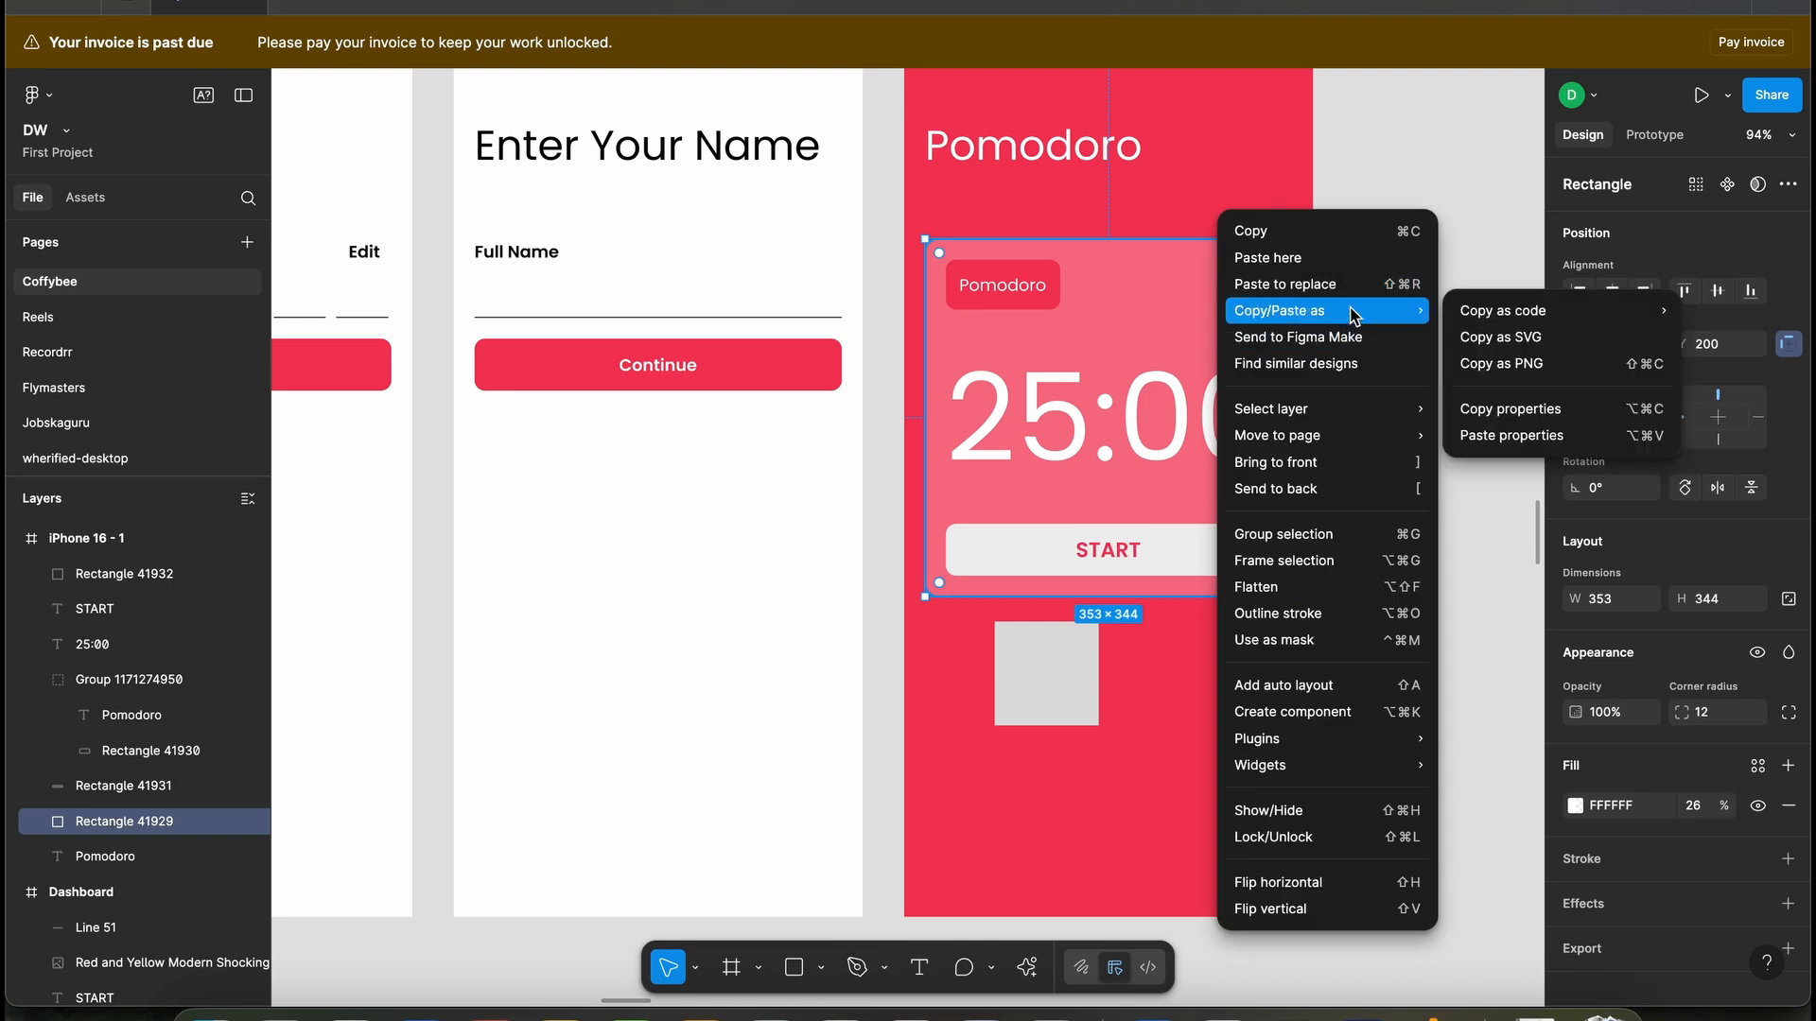
{"action": "left_click", "coordinate": [1516, 416]}
{"action": "left_click", "coordinate": [1093, 667]}
{"action": "right_click", "coordinate": [1089, 666]}
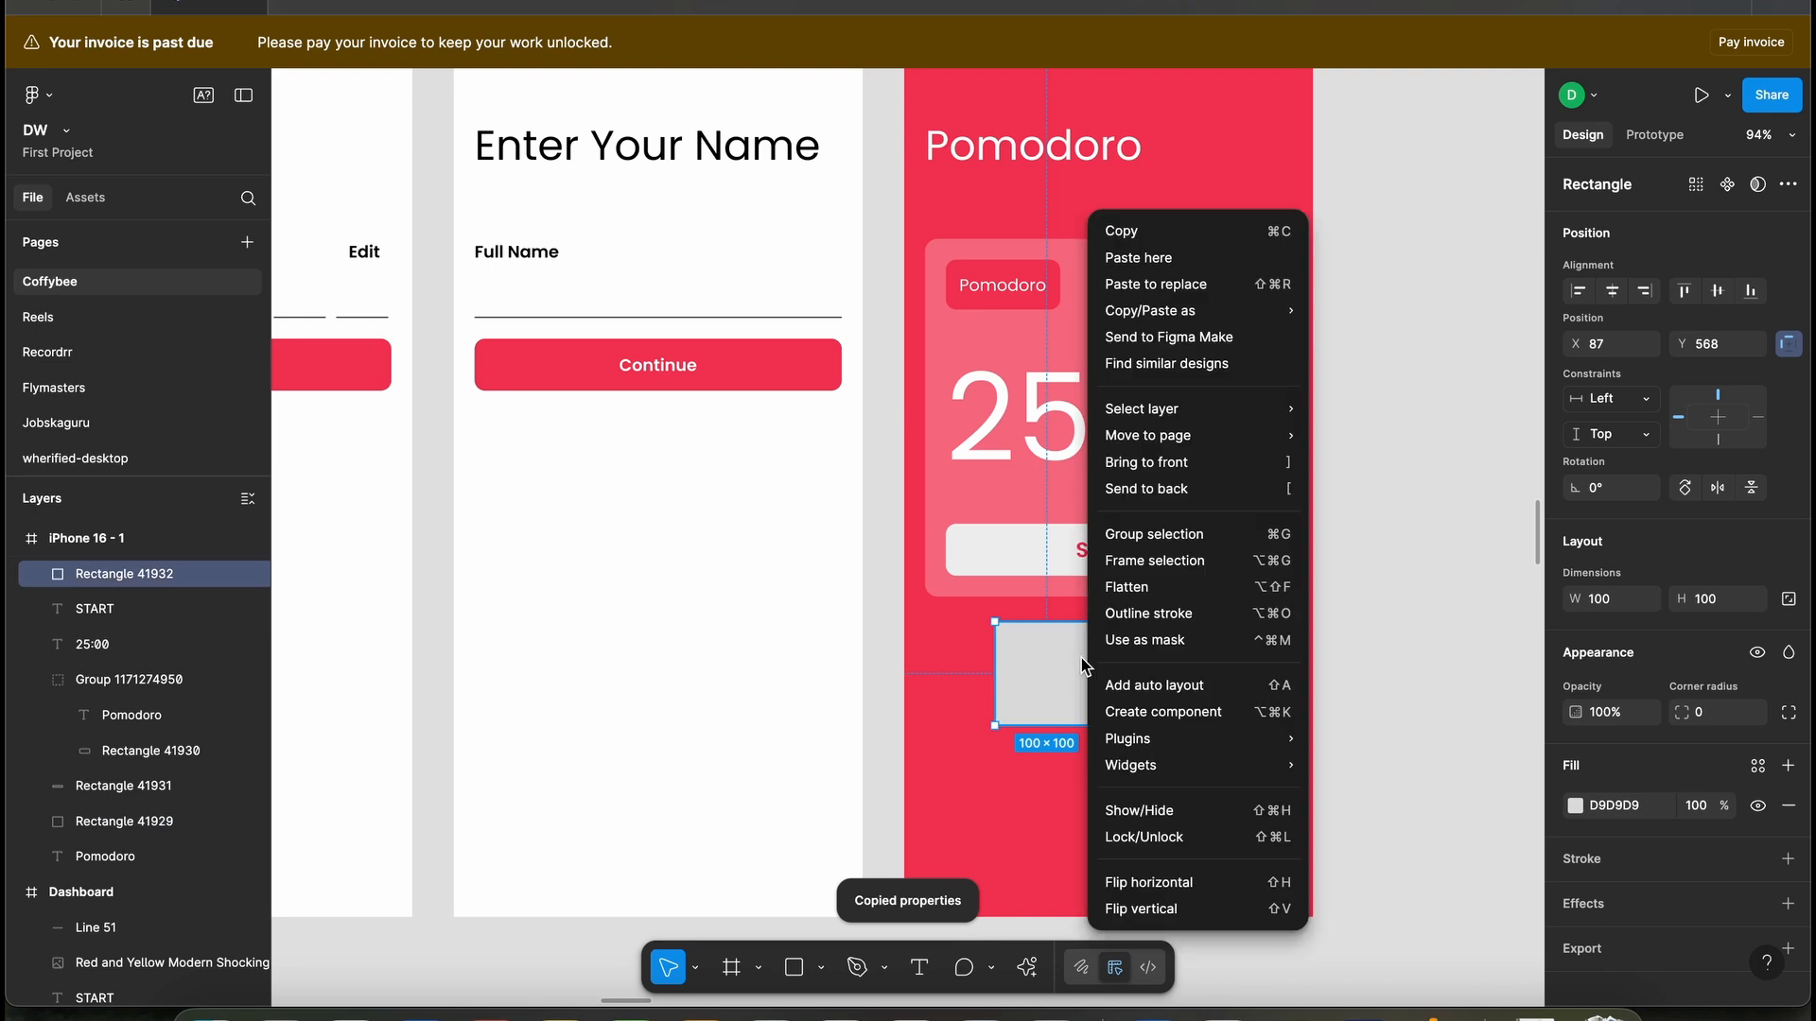
{"action": "mouse_move", "coordinate": [1210, 433]}
{"action": "mouse_move", "coordinate": [1274, 314]}
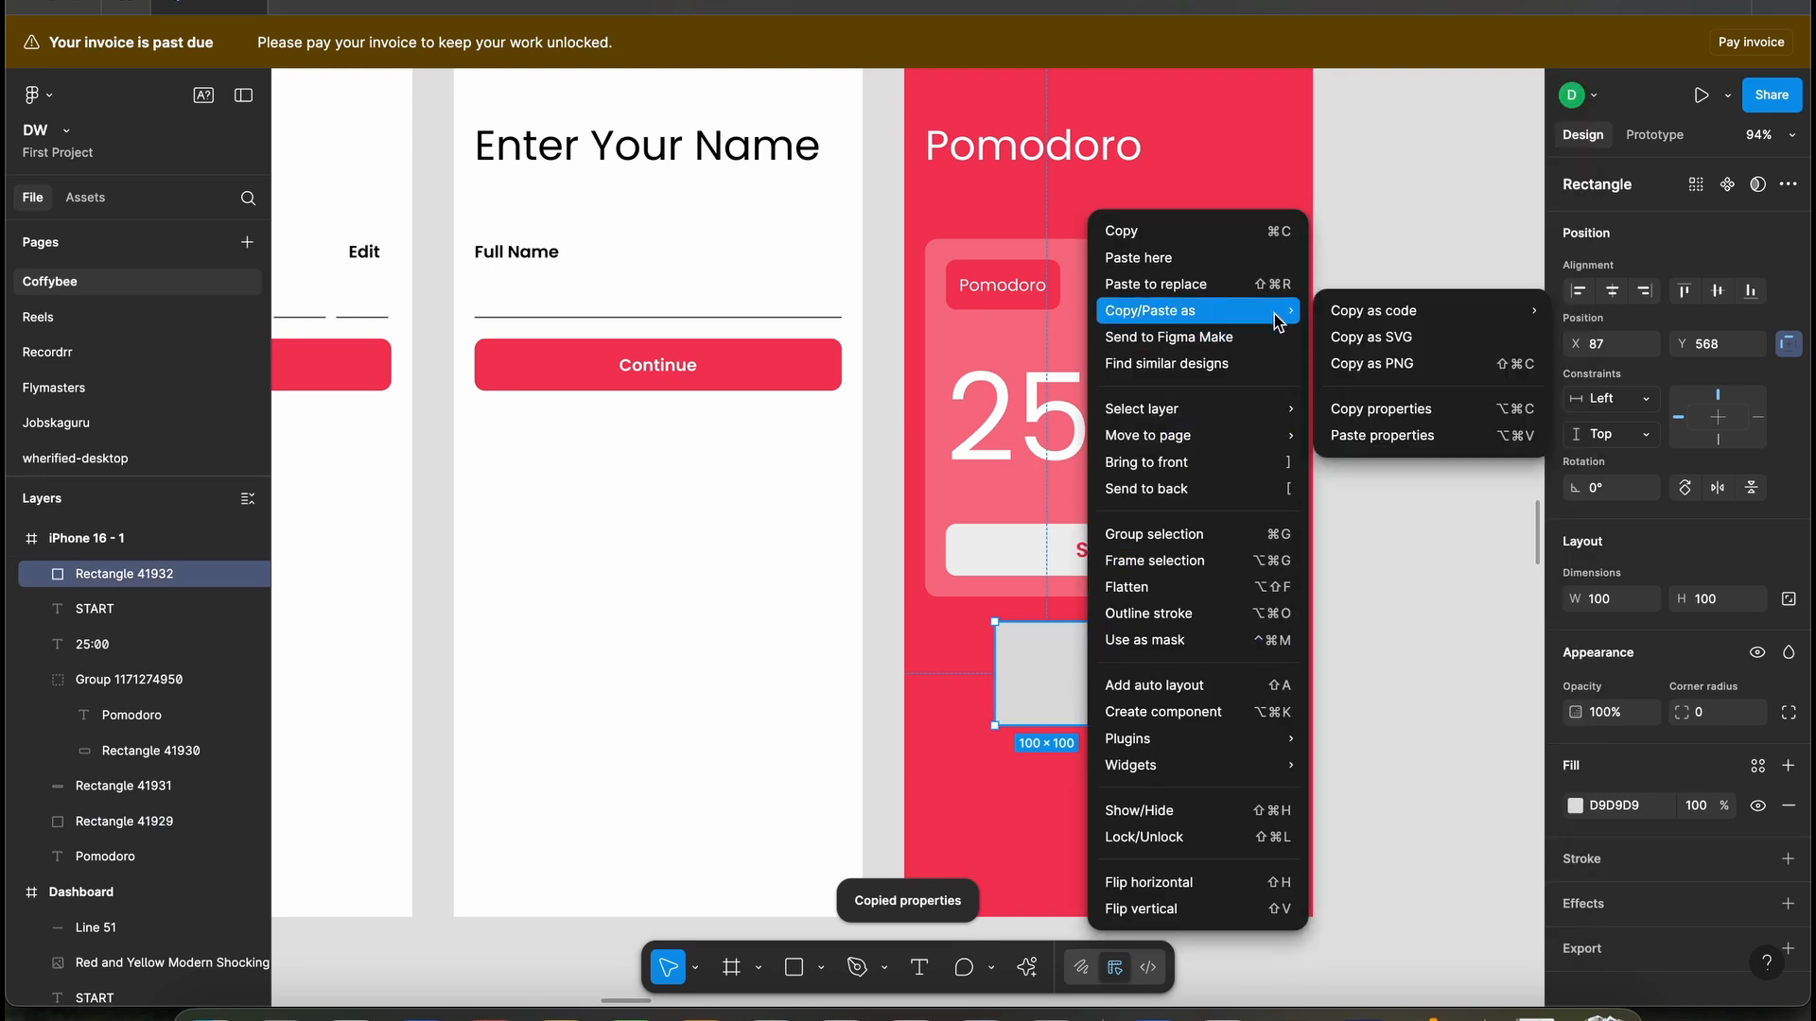
{"action": "left_click", "coordinate": [1460, 433]}
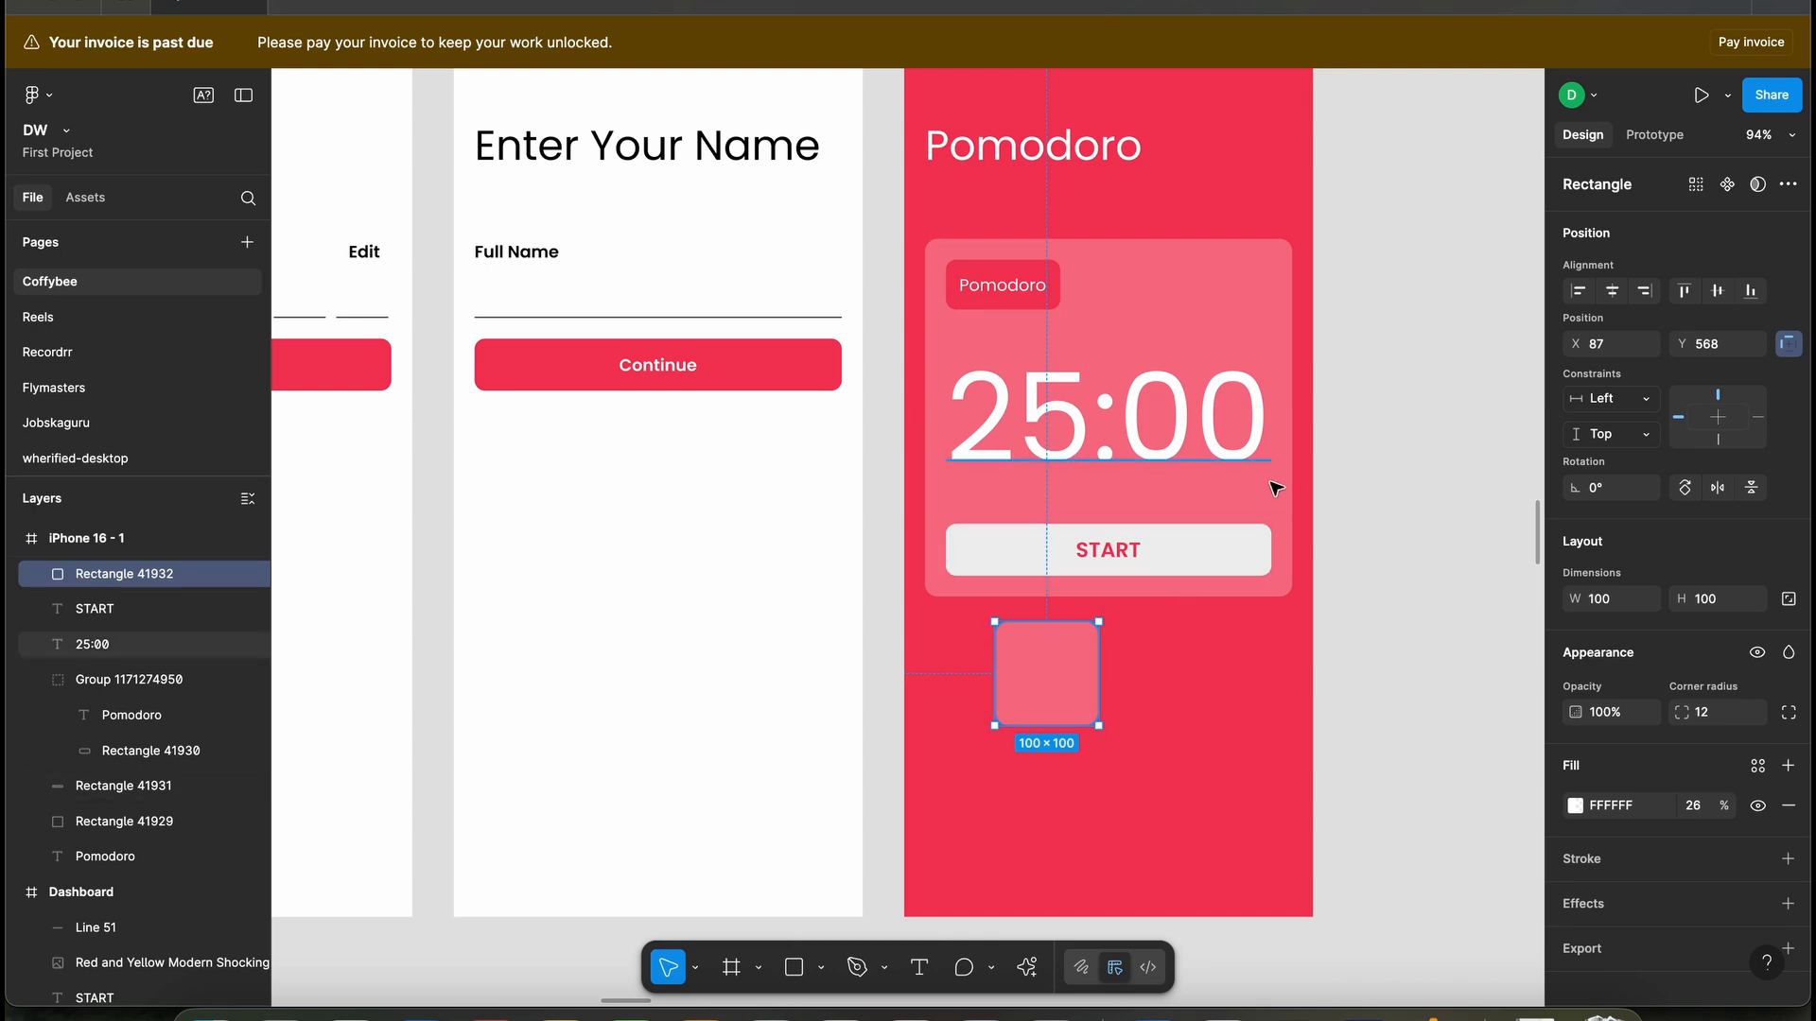
- Resize the new translucent square to match the card's width of 353, with a height of 60
{"action": "left_click", "coordinate": [1267, 364]}
{"action": "left_click", "coordinate": [1244, 233]}
{"action": "left_click", "coordinate": [1236, 272]}
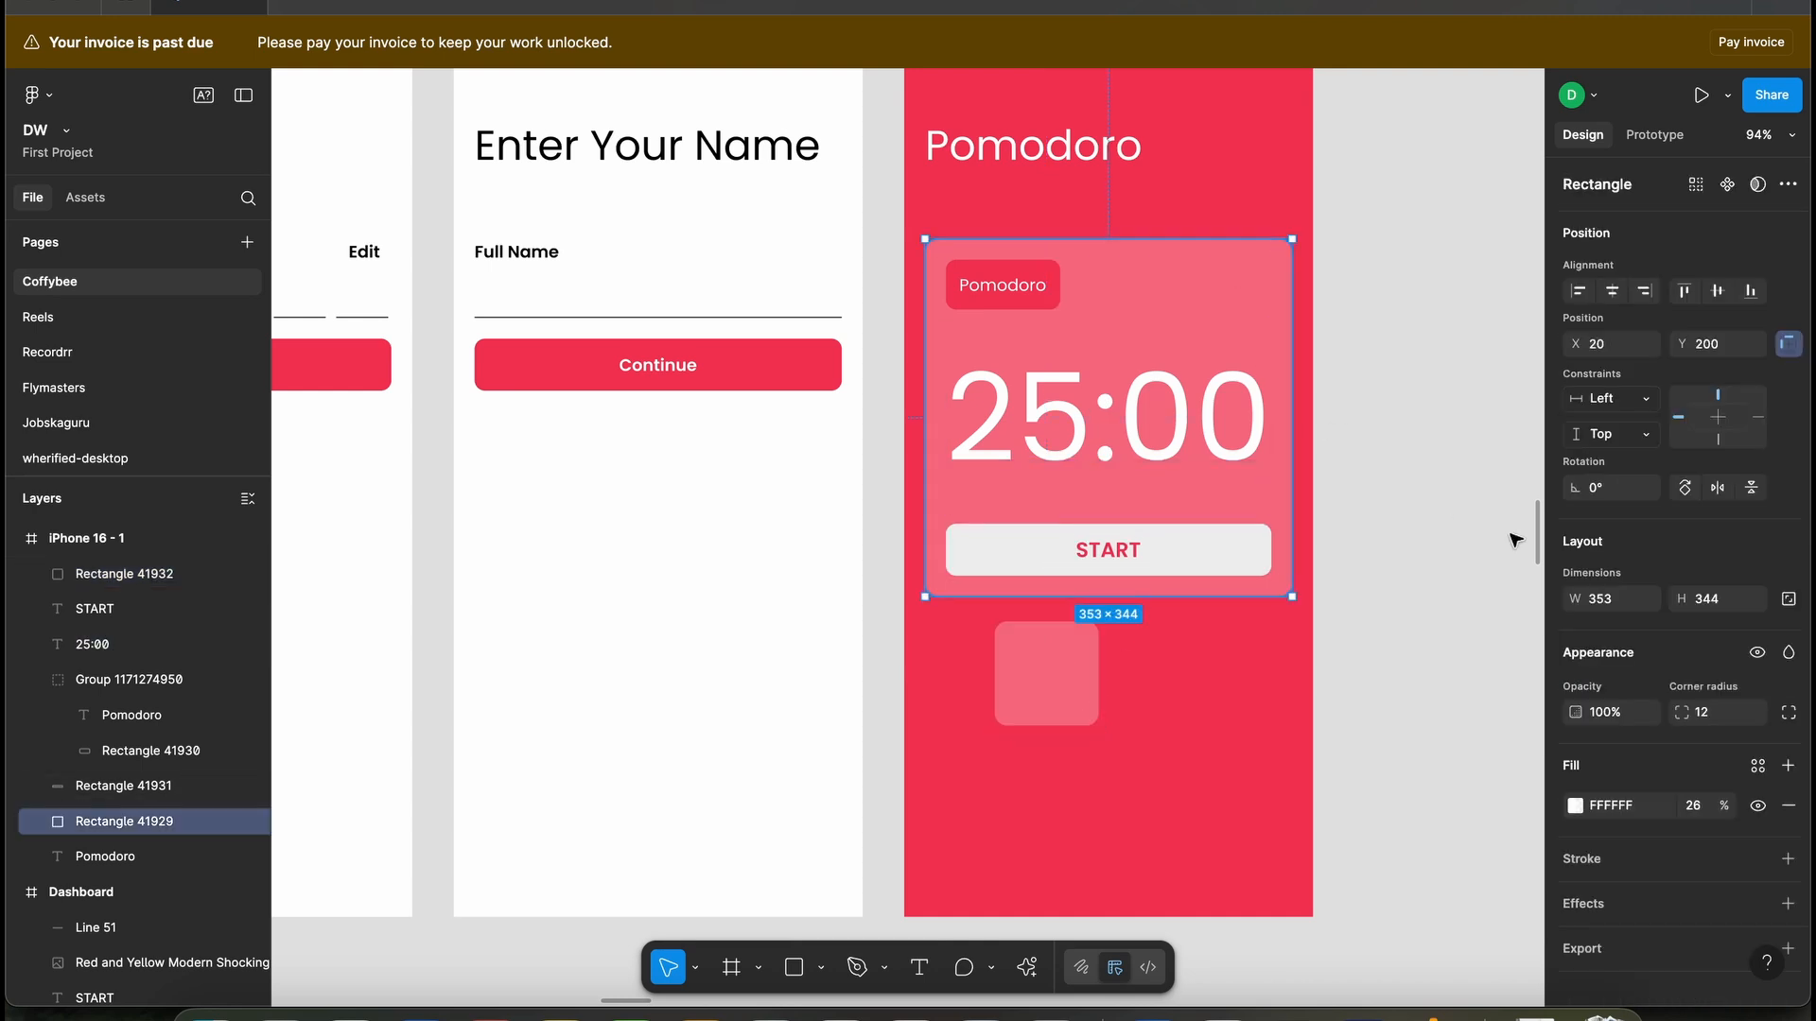
{"action": "left_click", "coordinate": [1010, 673]}
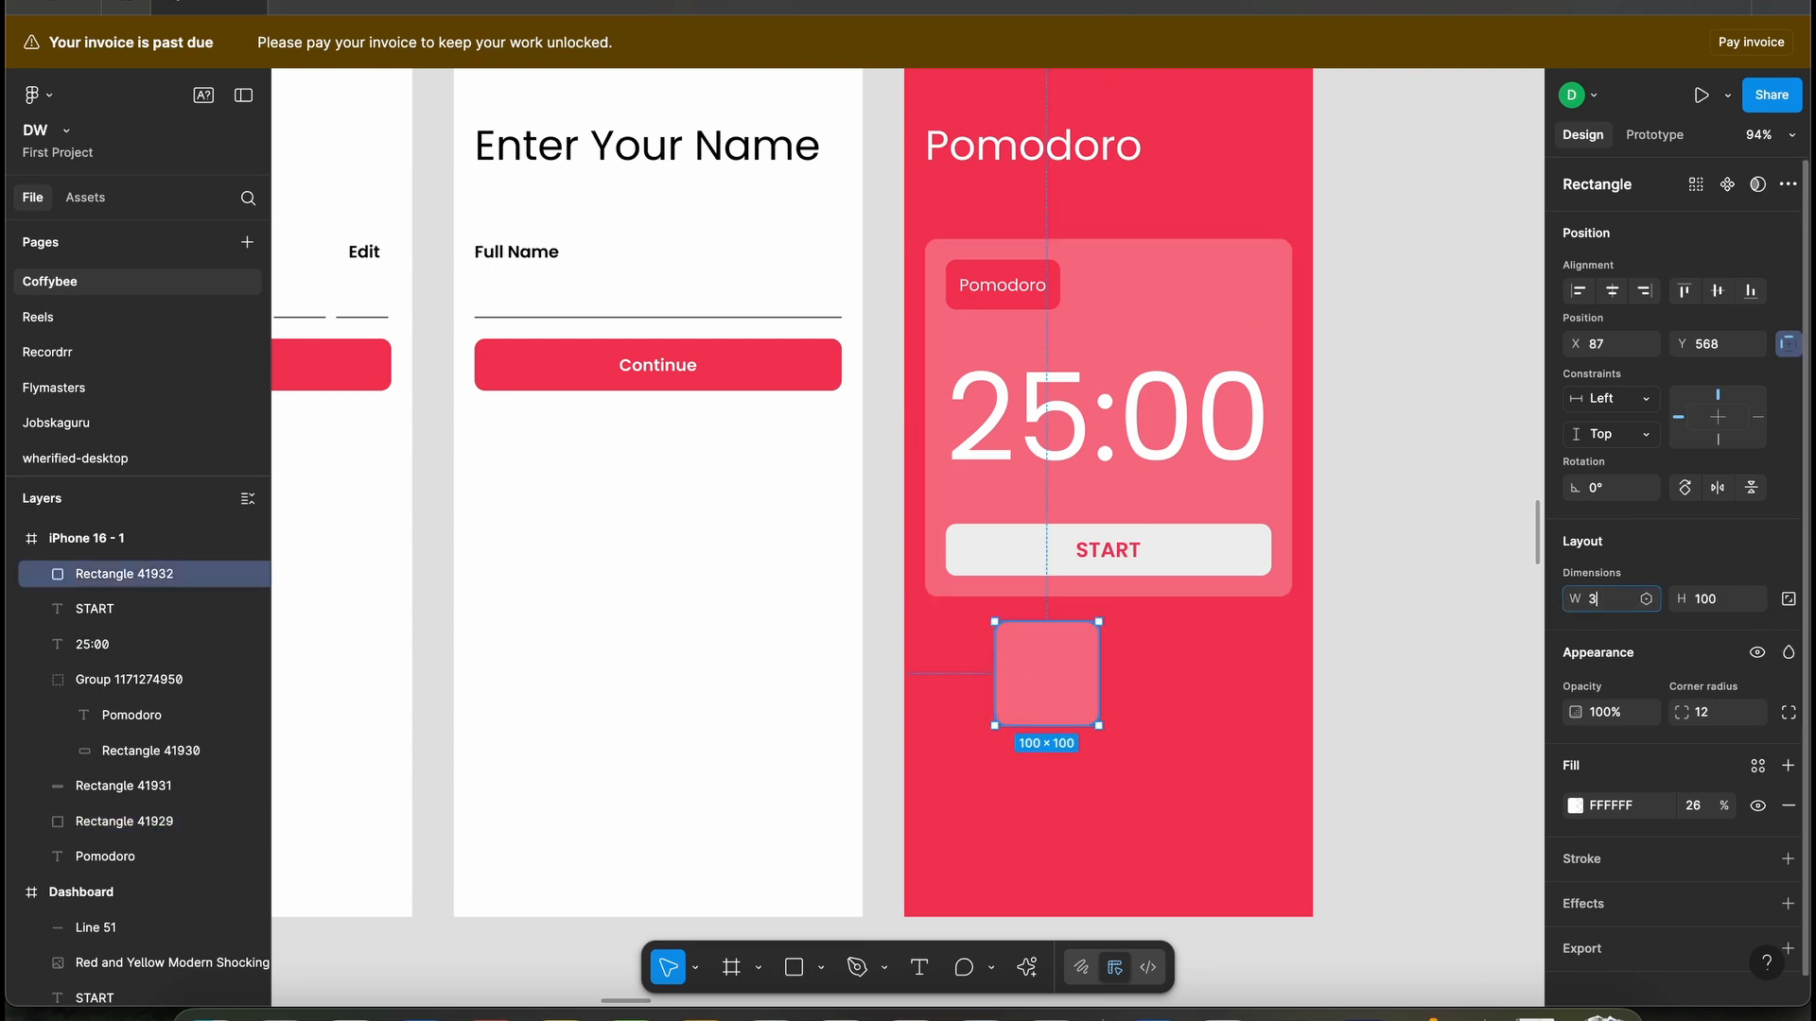
{"action": "type", "text": "353"}
{"action": "key", "text": "Return"}
{"action": "key", "text": "Tab"}
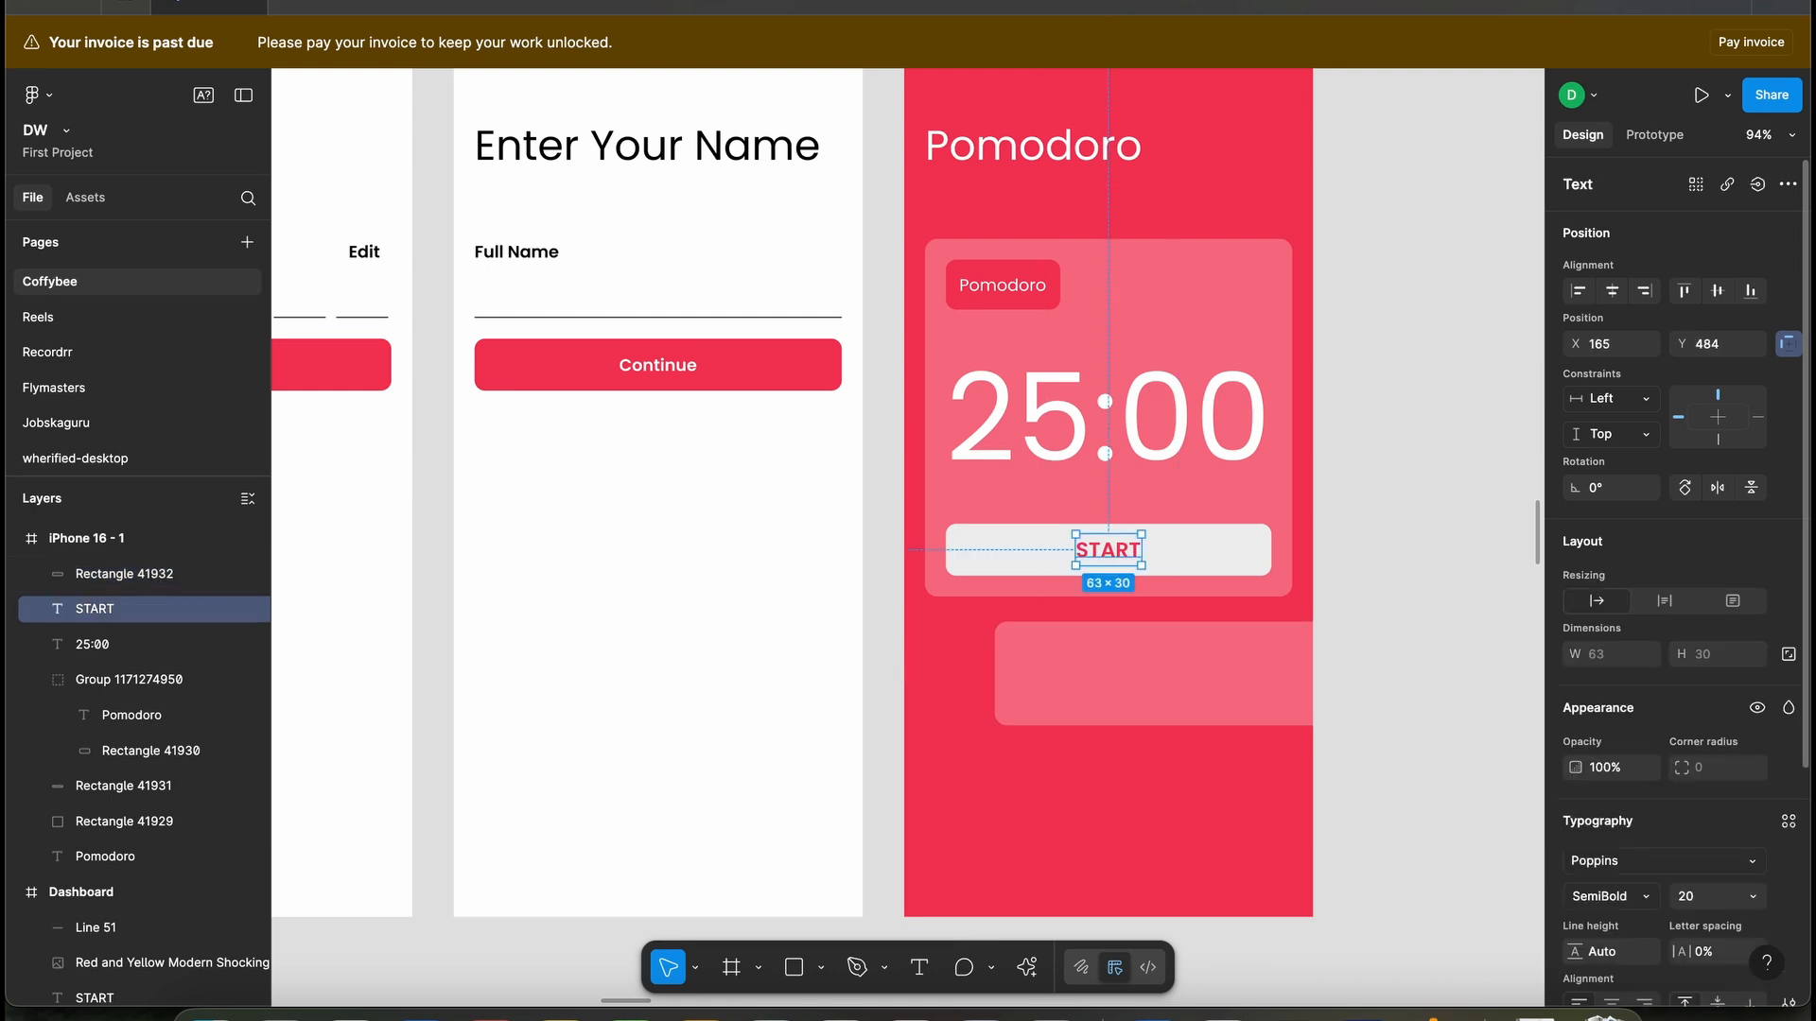
{"action": "left_click", "coordinate": [1108, 677]}
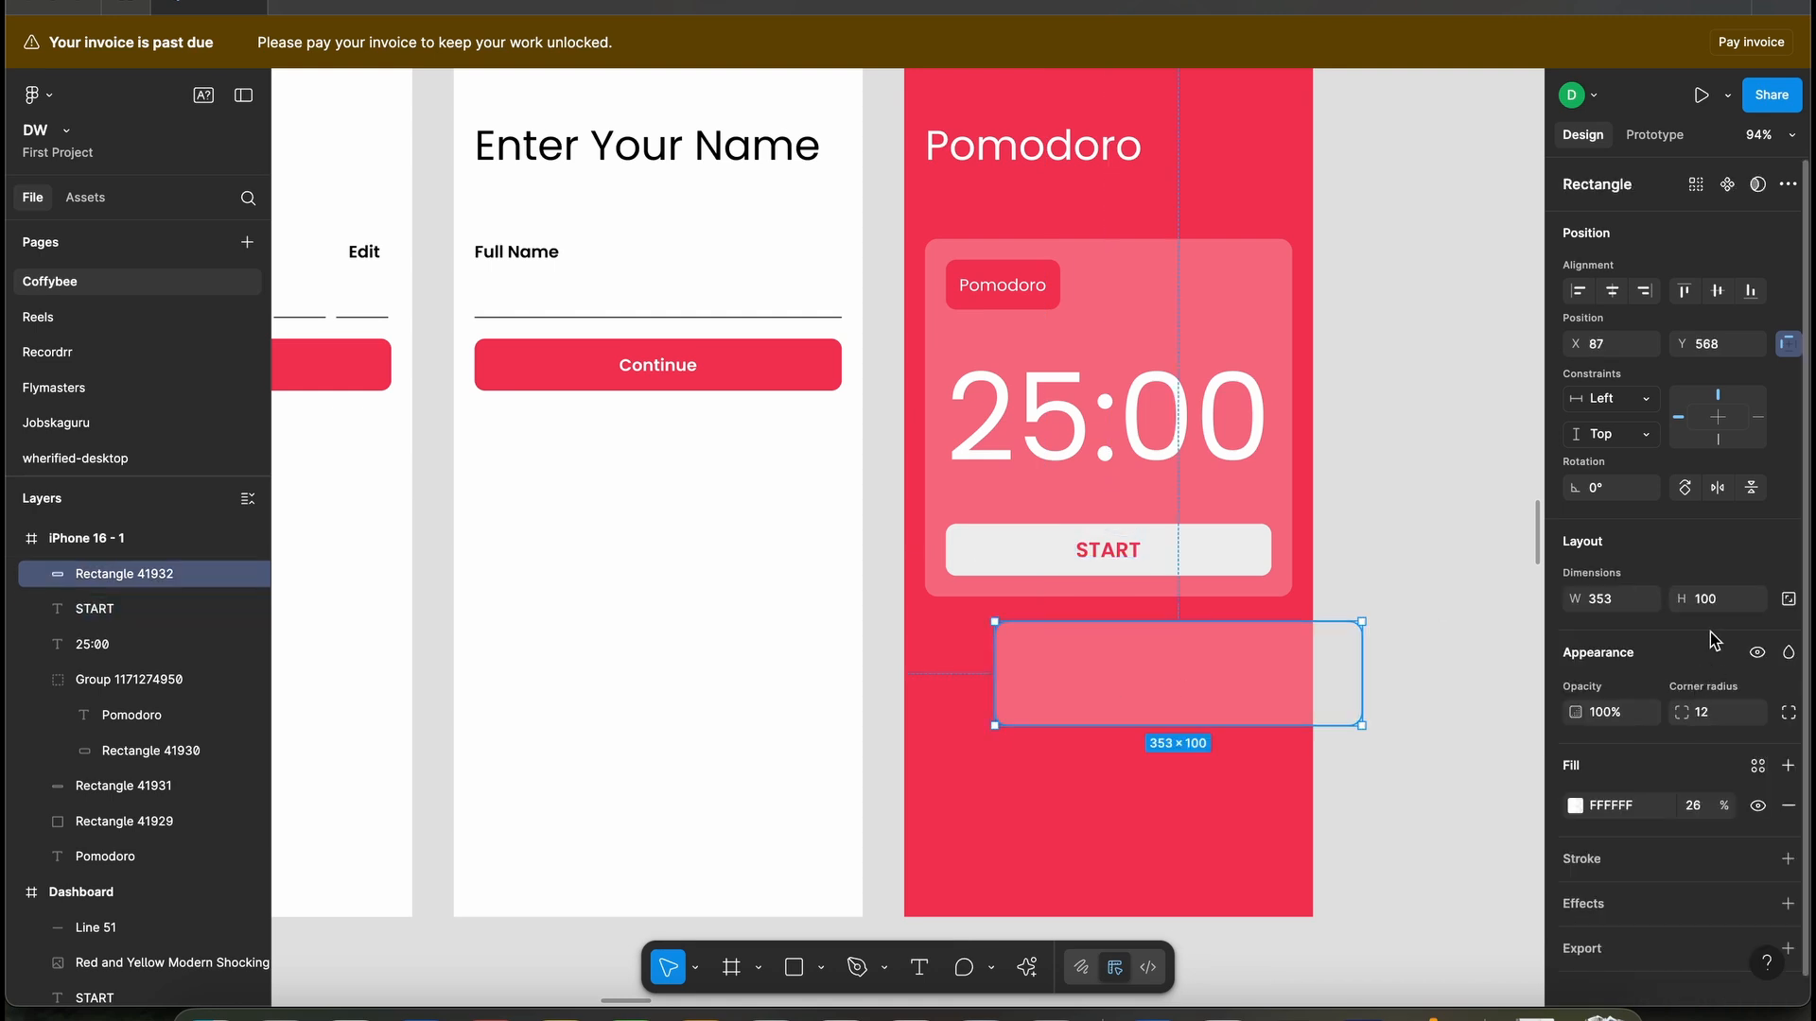
{"action": "left_click", "coordinate": [1717, 605]}
{"action": "type", "text": "60"}
{"action": "key", "text": "Return"}
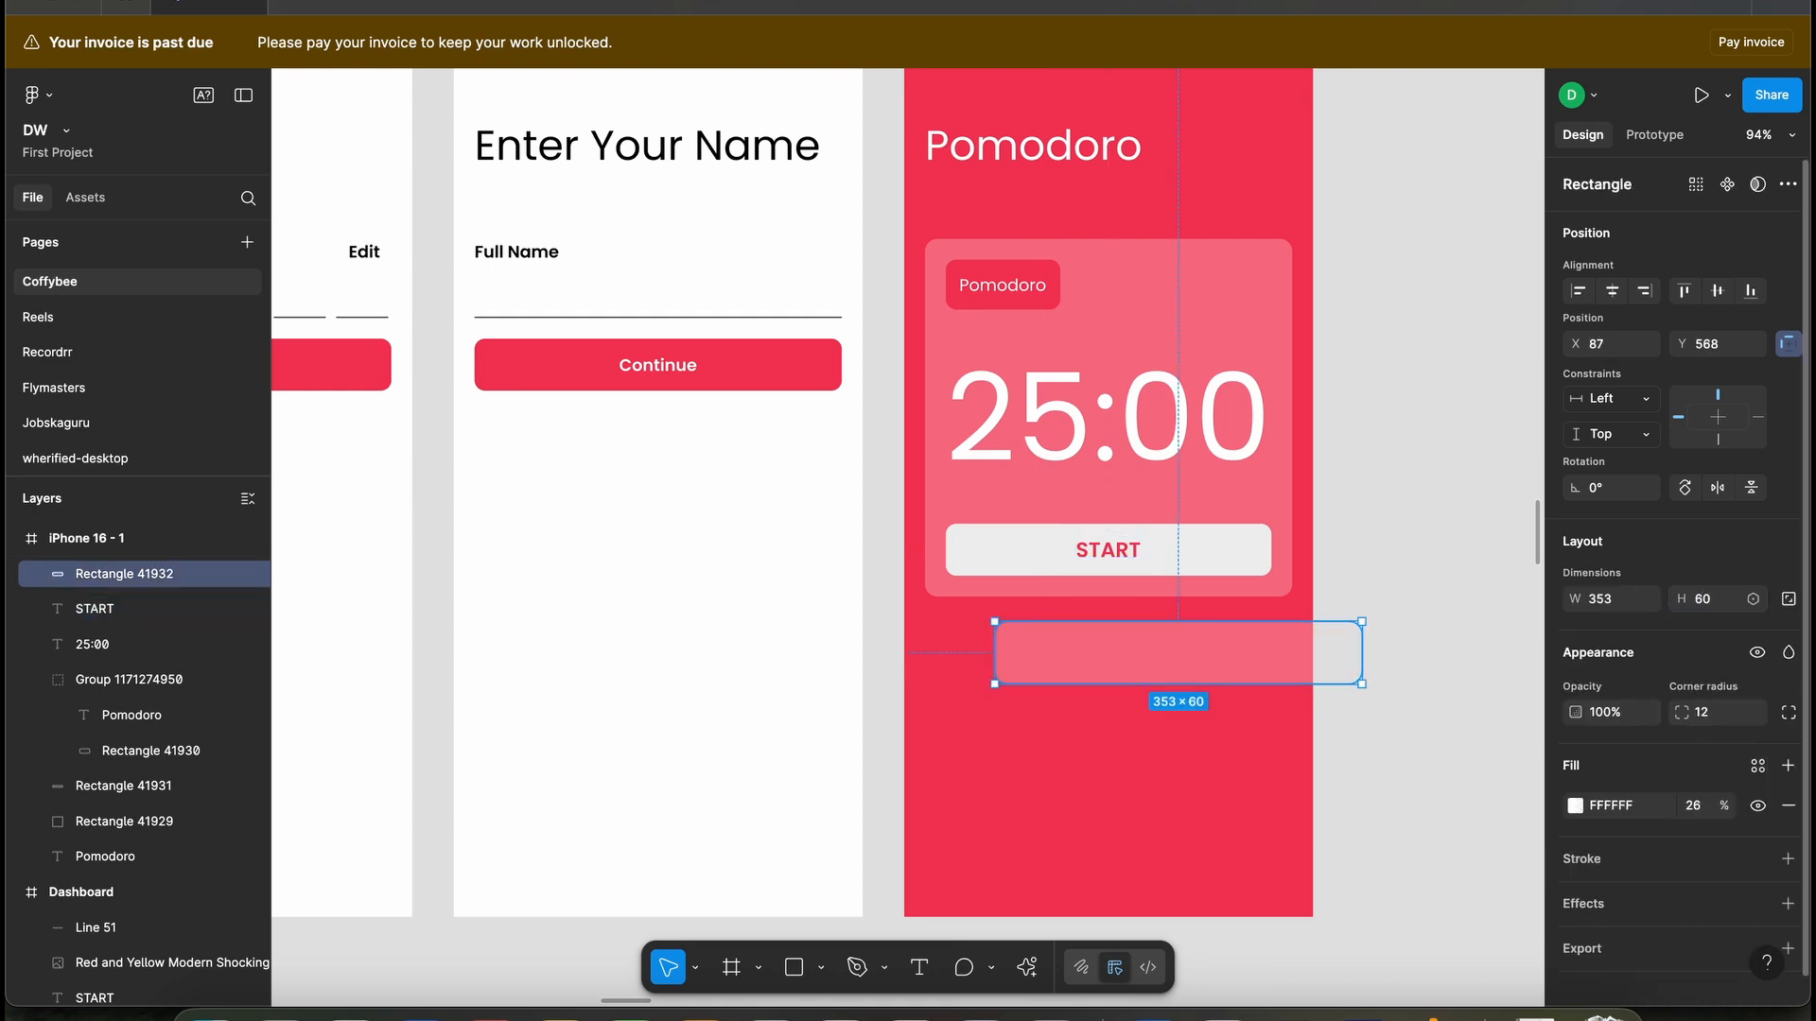
- Move the 353 × 60 bar up toward the timer card and center it horizontally in the iPhone frame
{"action": "scroll", "coordinate": [1190, 662], "scroll_direction": "up", "scroll_amount": 3}
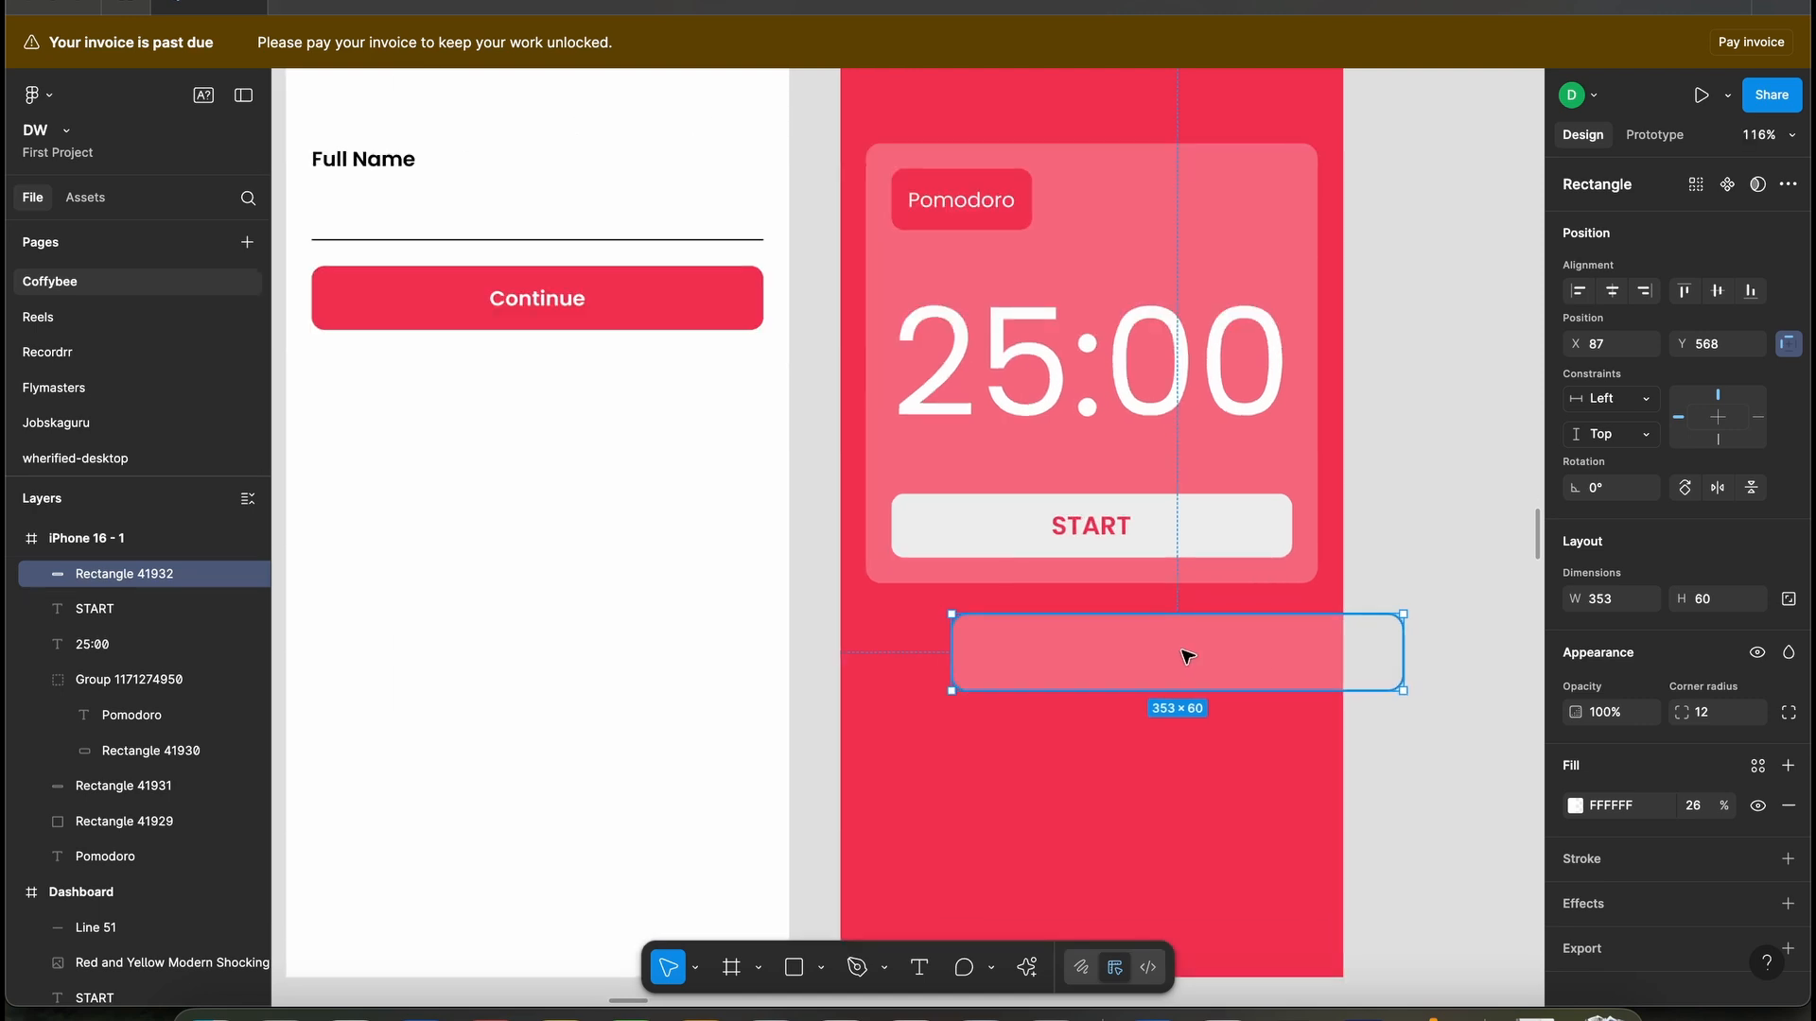
{"action": "left_click_drag", "start_coordinate": [1187, 659], "coordinate": [1185, 656]}
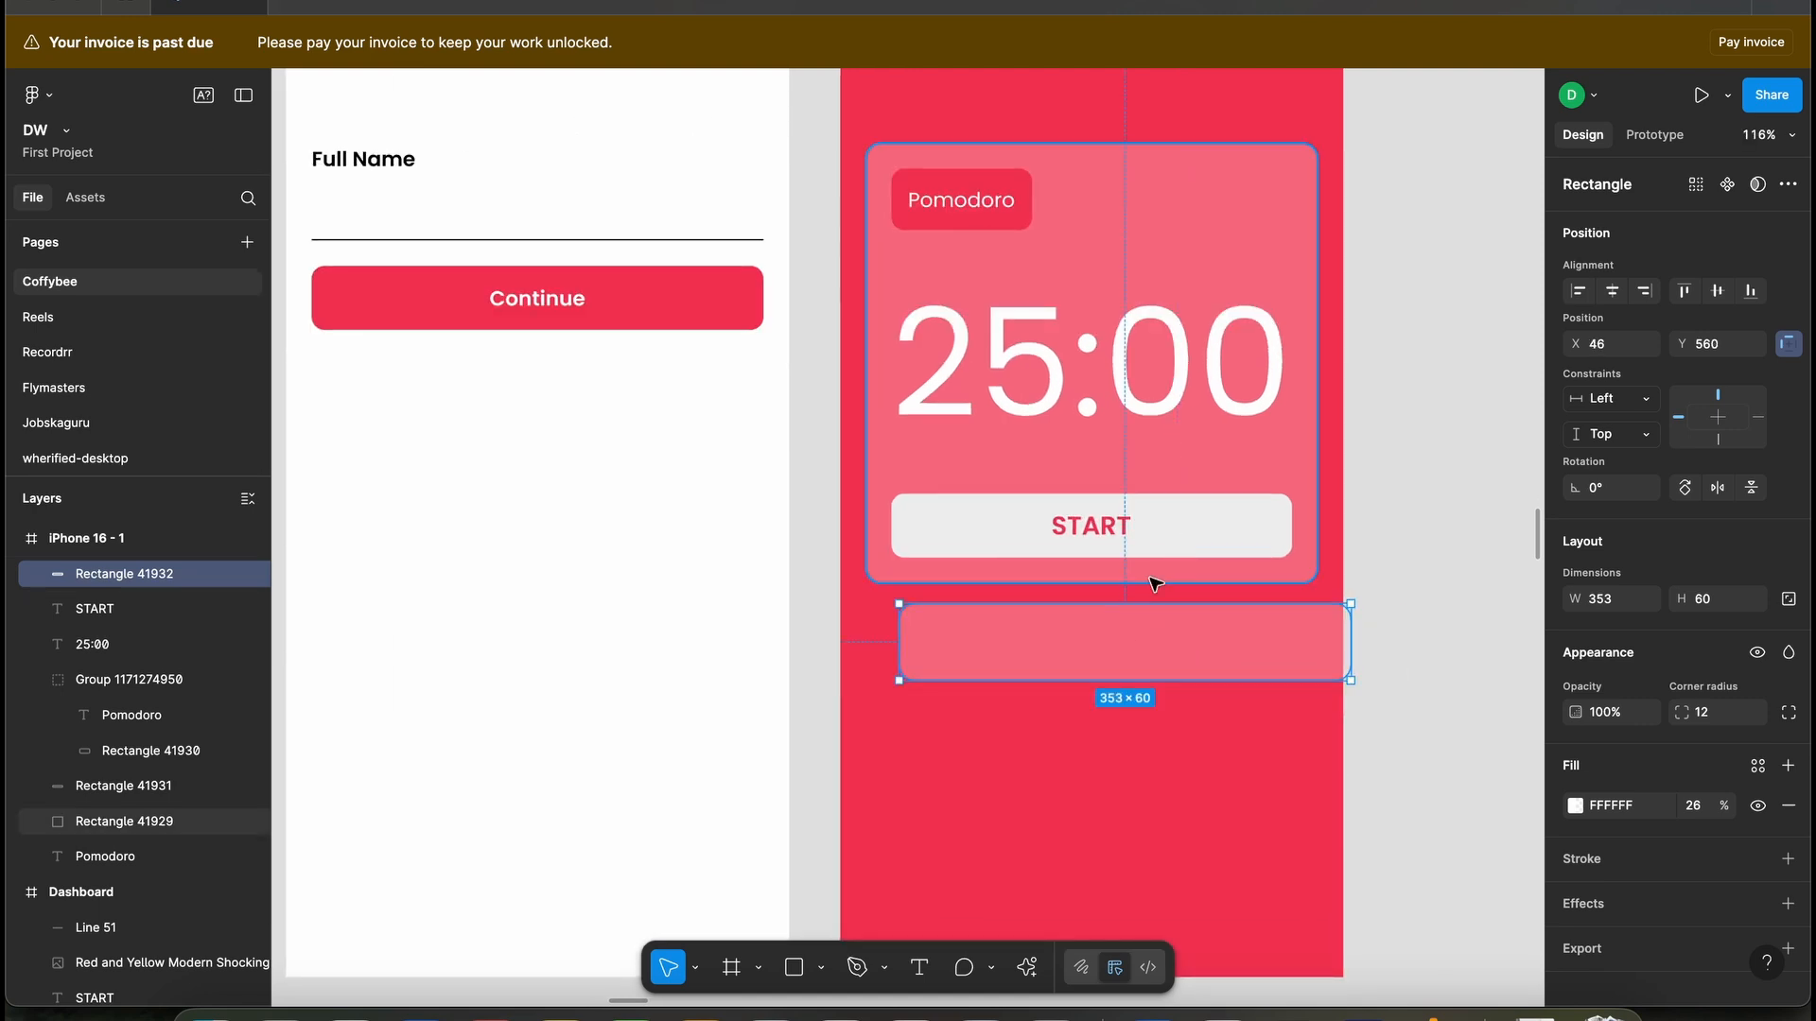
{"action": "left_click", "coordinate": [1154, 576], "text": "shift"}
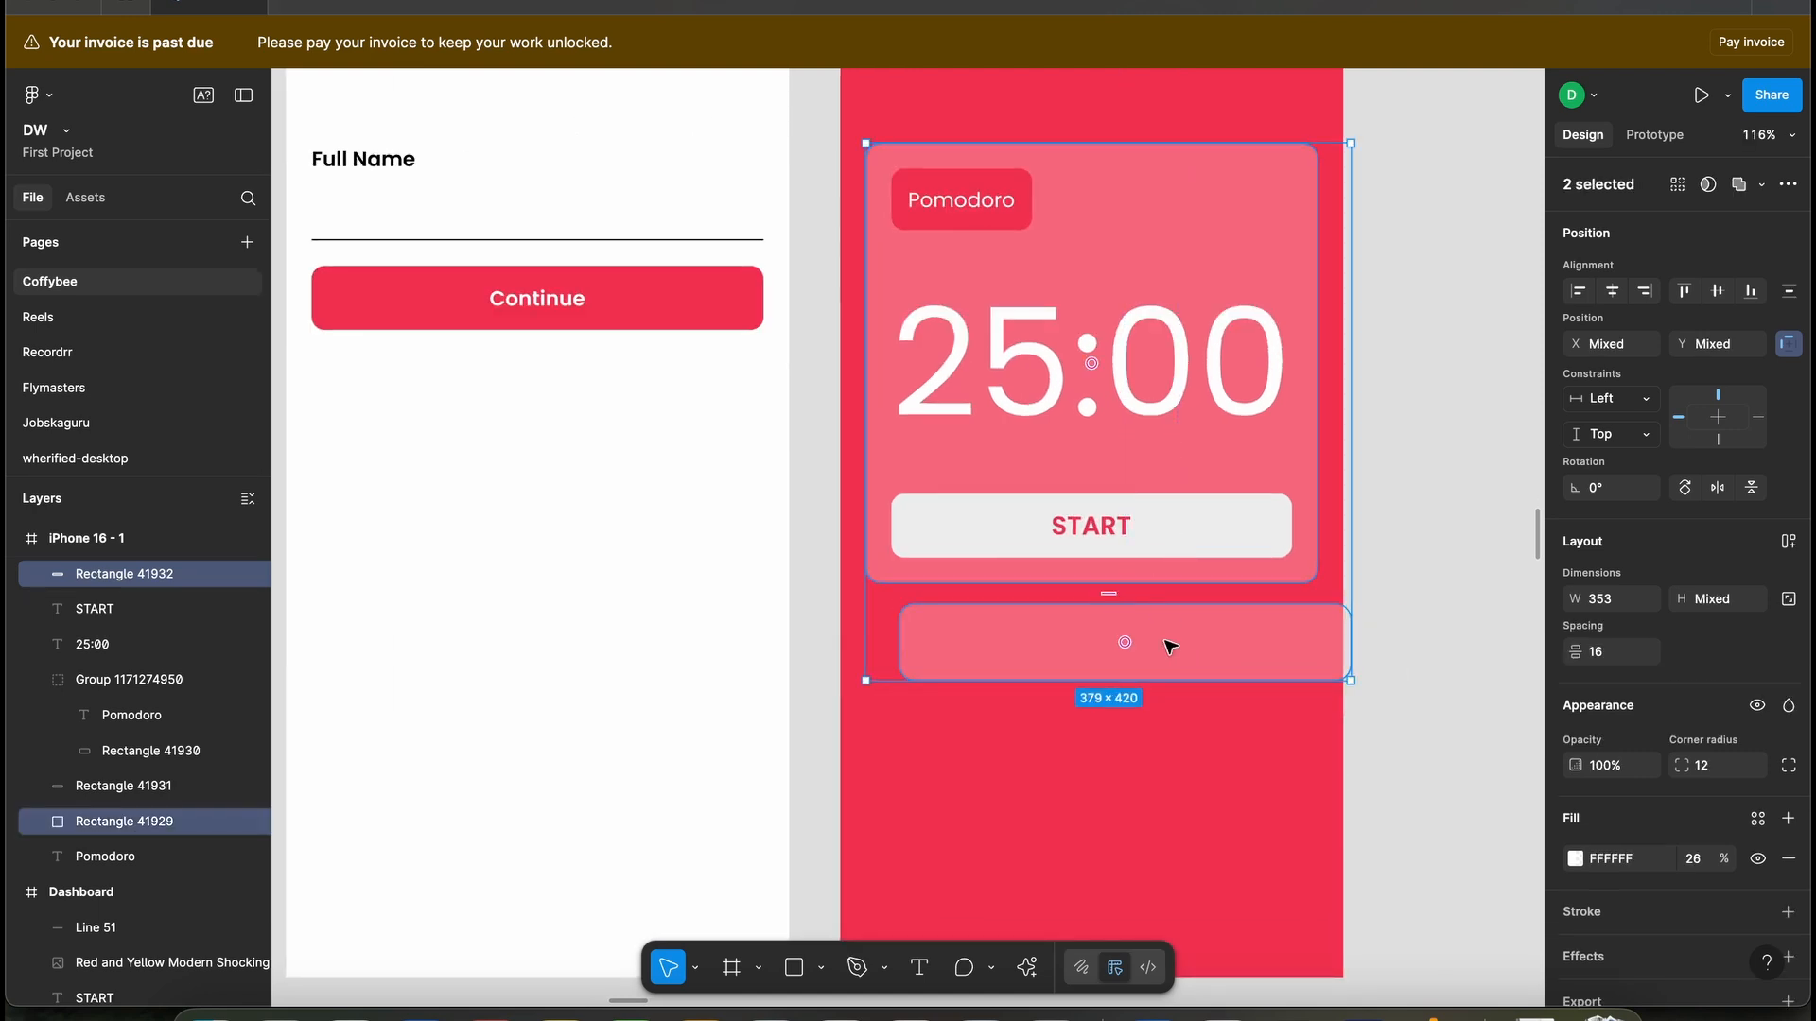
{"action": "left_click", "coordinate": [1182, 813]}
{"action": "left_click", "coordinate": [1199, 619]}
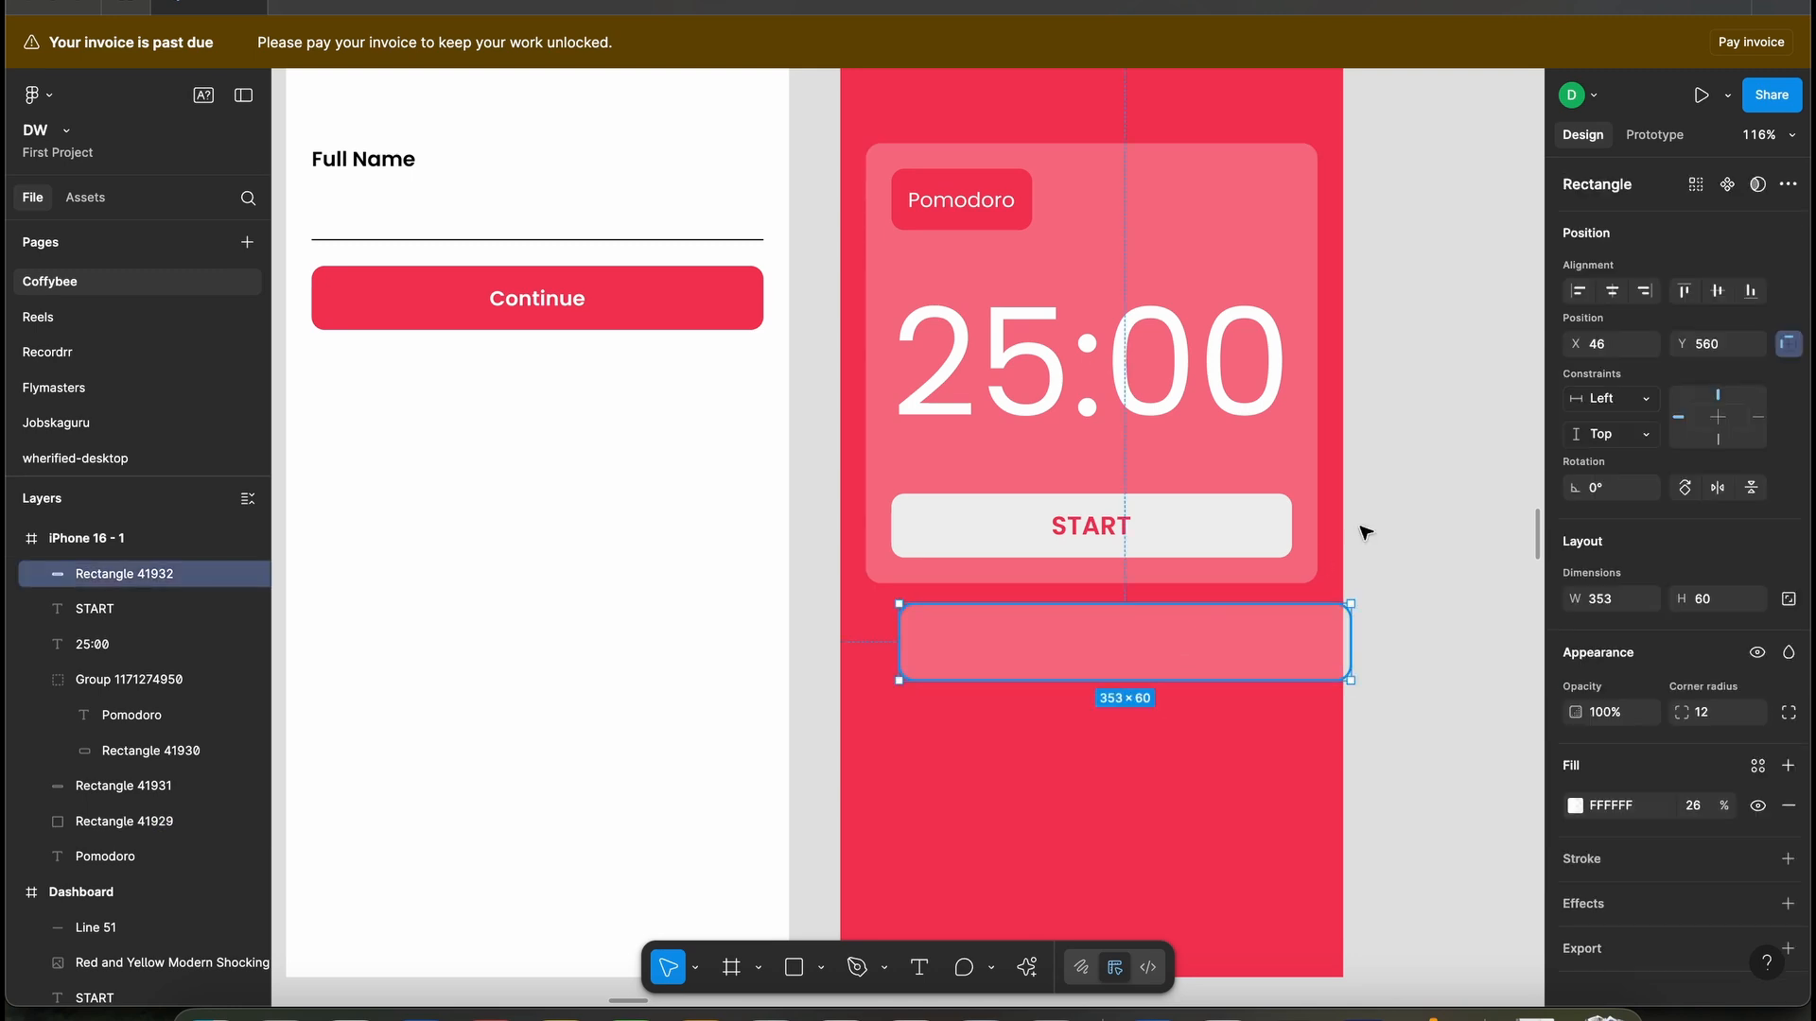
{"action": "left_click", "coordinate": [1613, 293]}
- Set the vertical spacing between the timer card and the bar below it to 20
{"action": "left_click", "coordinate": [1311, 584], "text": "shift"}
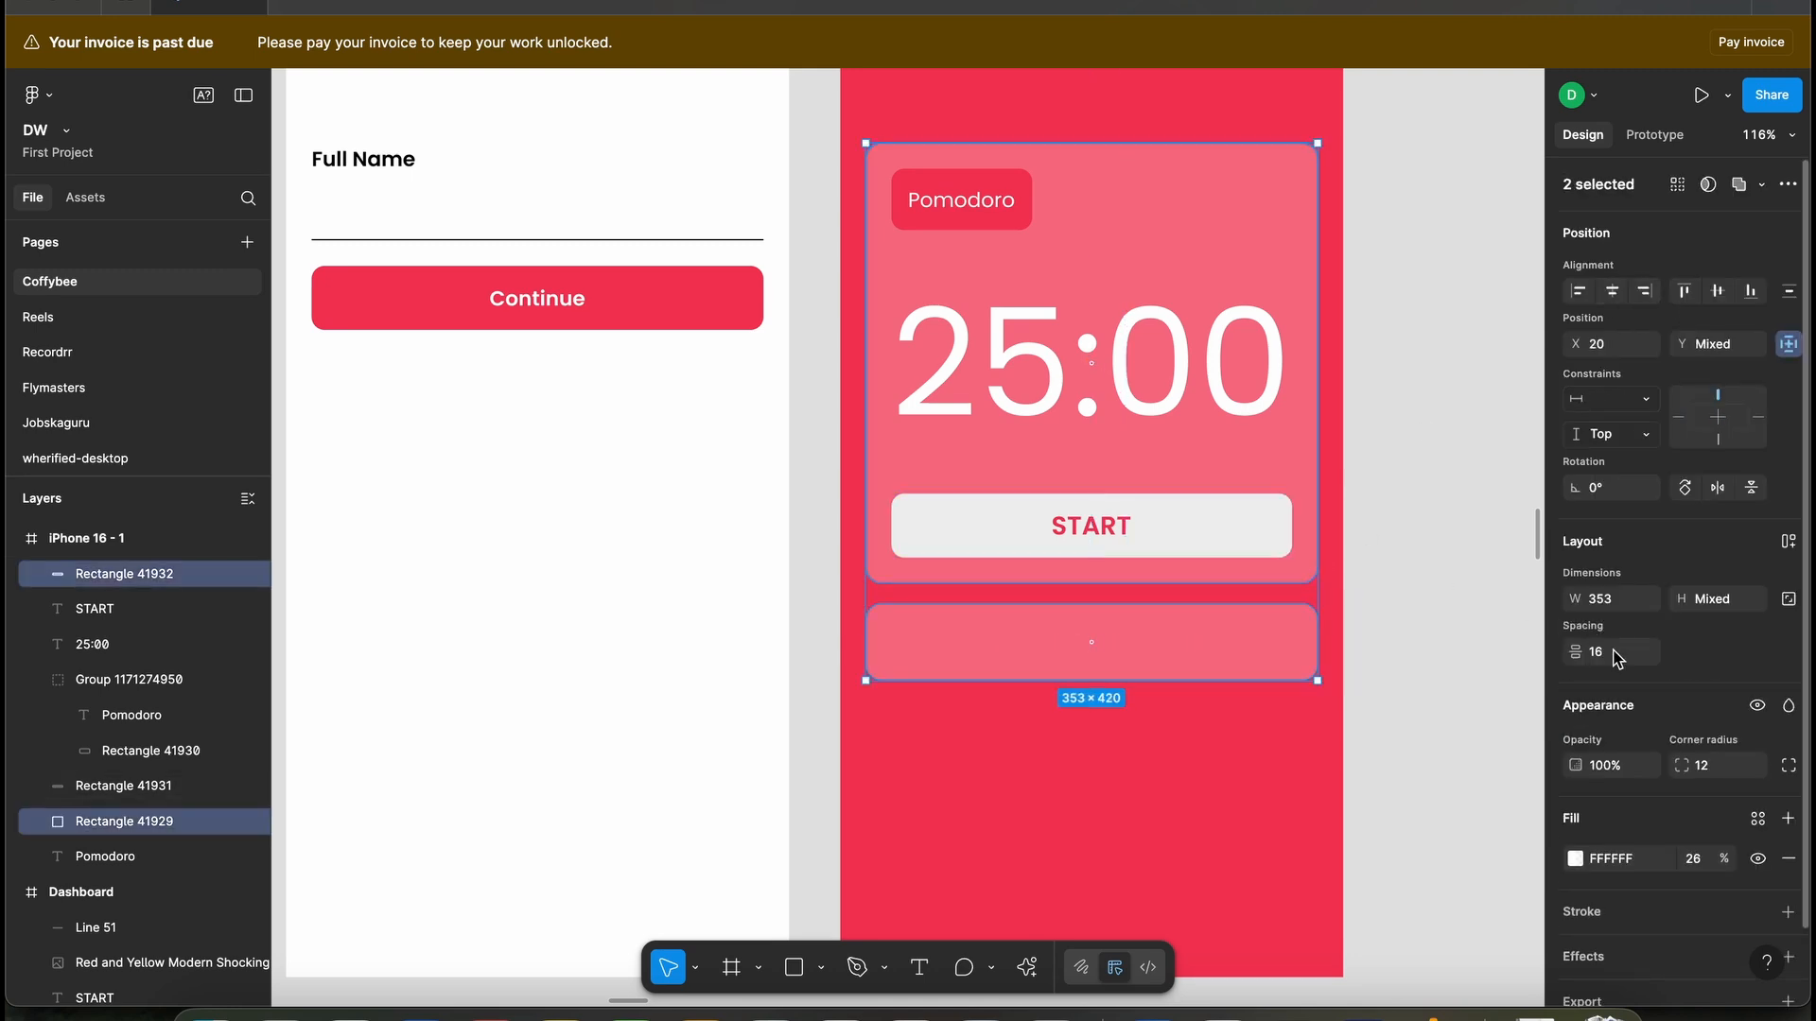
{"action": "left_click", "coordinate": [1615, 653]}
{"action": "type", "text": "20"}
{"action": "key", "text": "Return"}
{"action": "left_click", "coordinate": [1163, 768]}
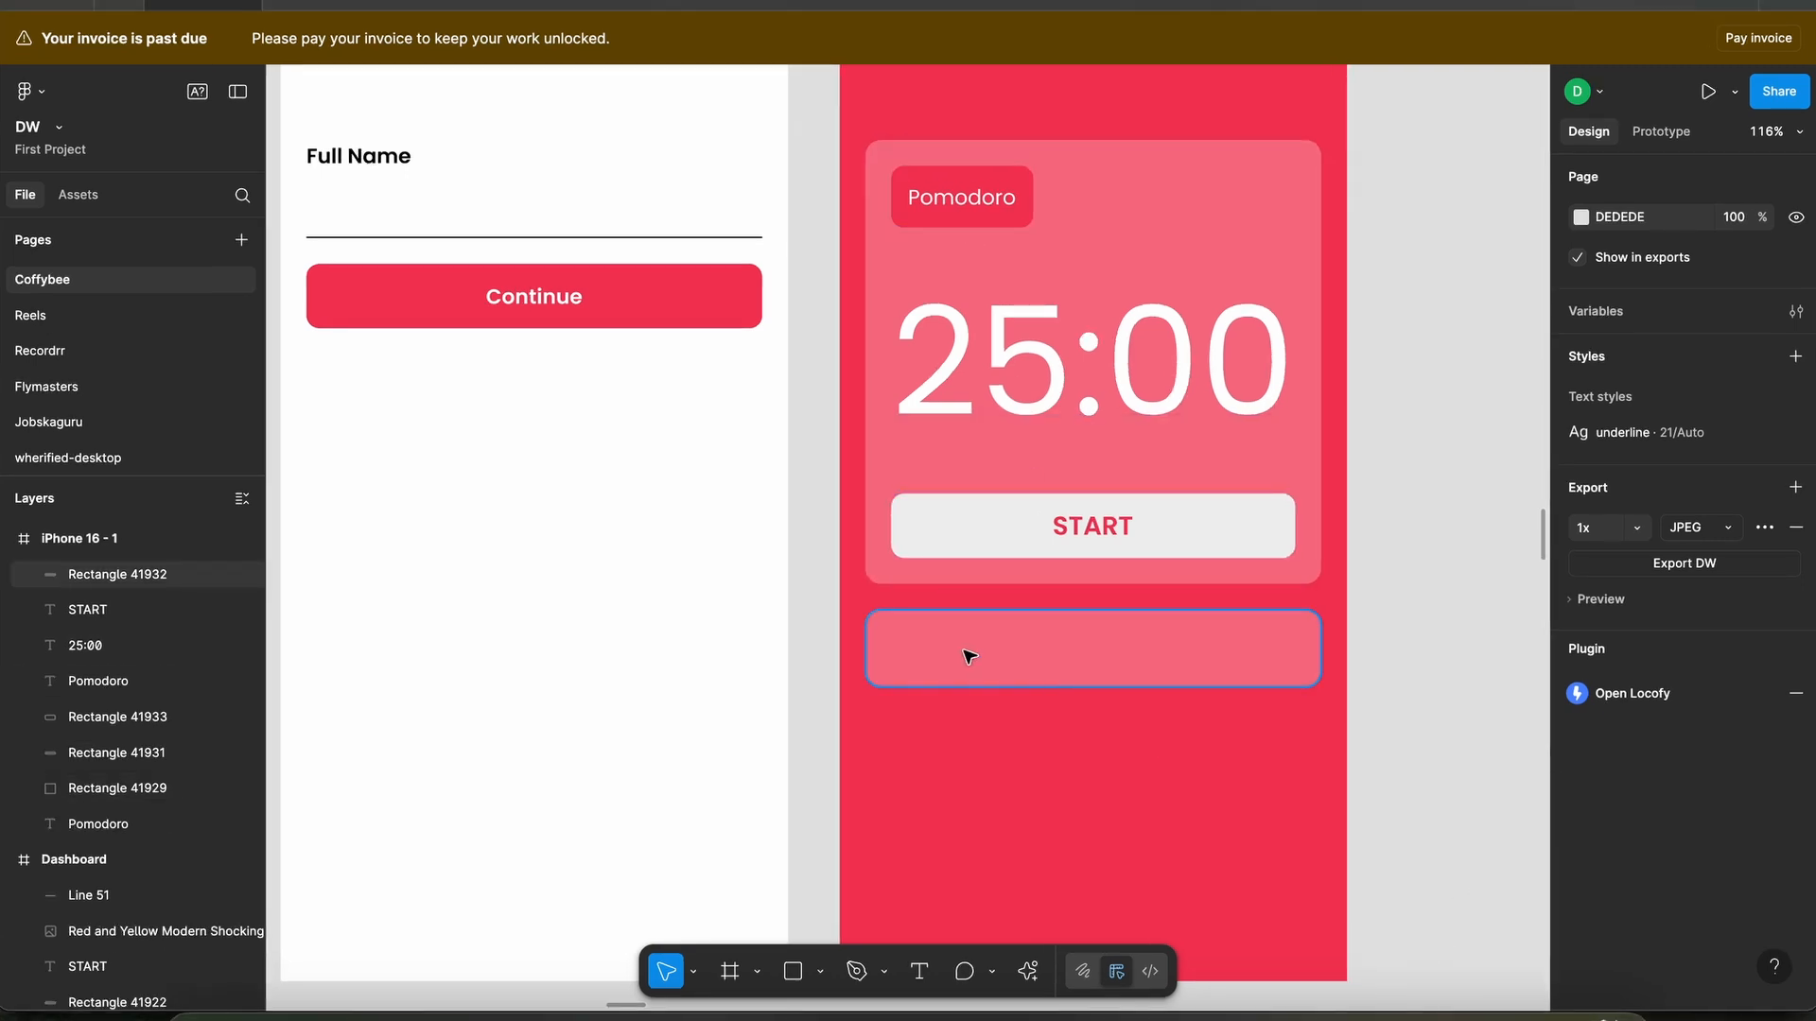
- Add the text "Up Next" inside the lower translucent bar and place it at X 40, Y 582
{"action": "scroll", "coordinate": [1019, 652], "scroll_direction": "up", "scroll_amount": 5}
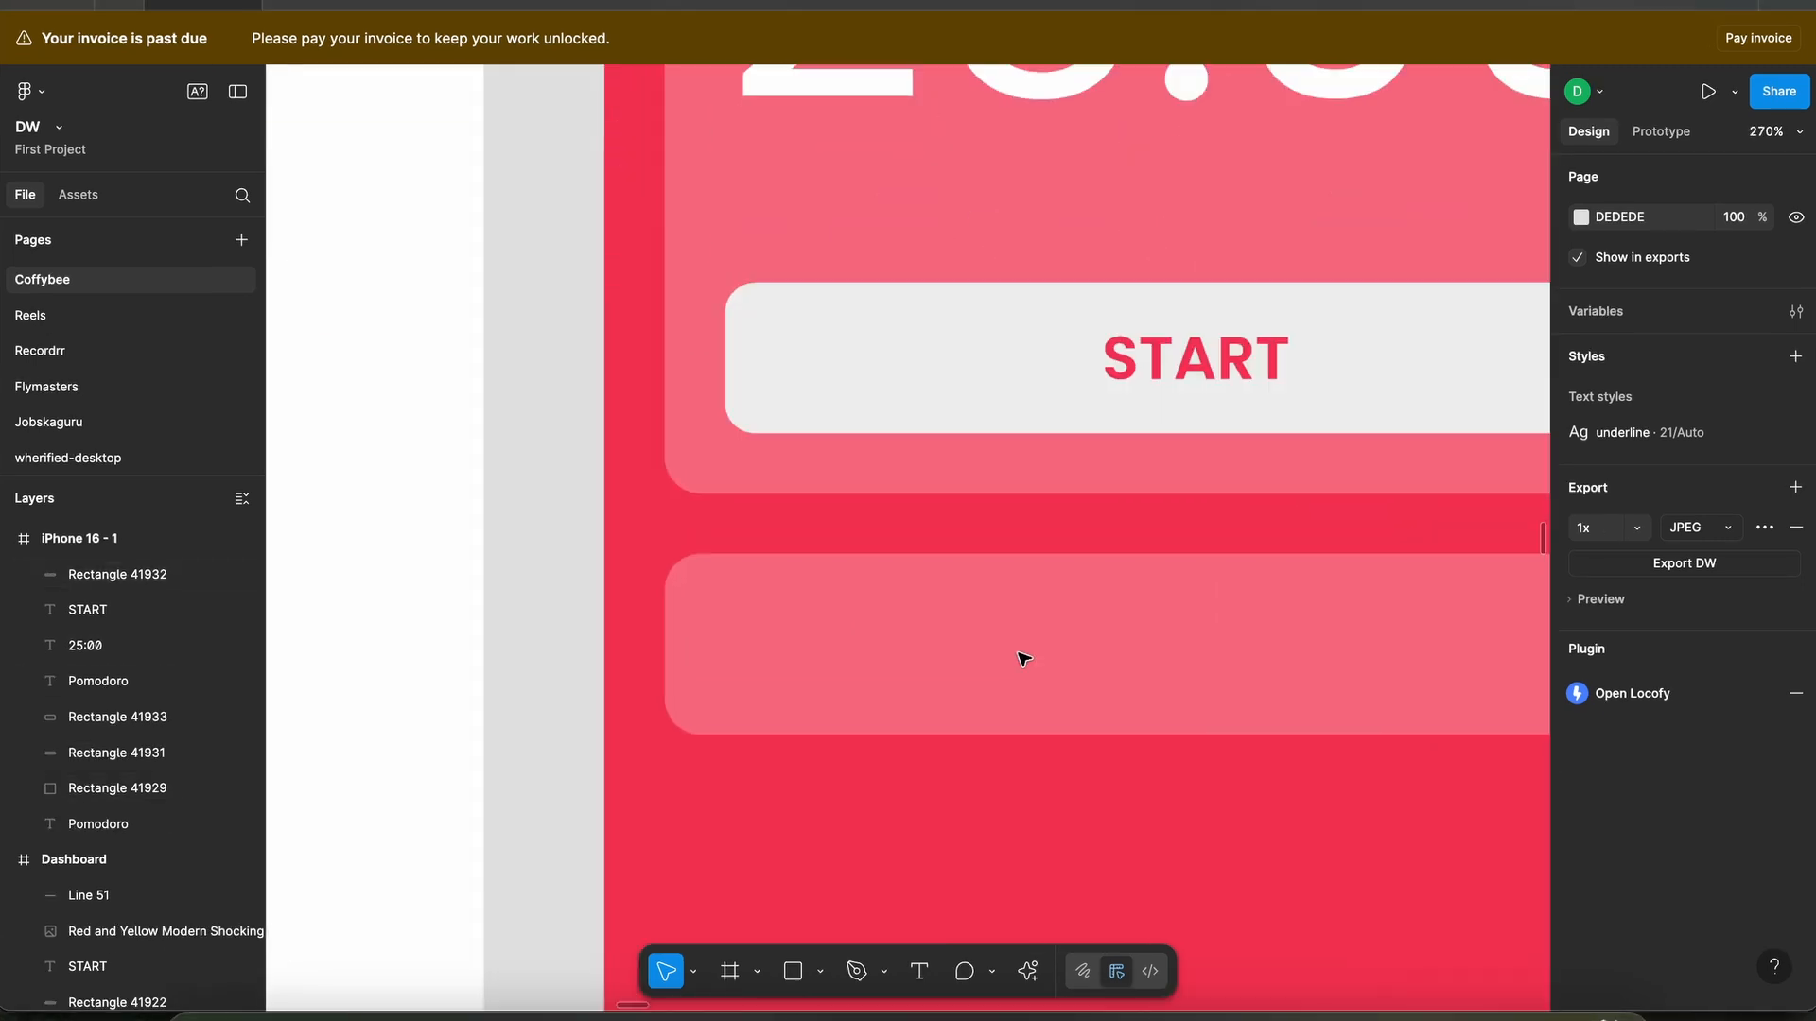
{"action": "left_click", "coordinate": [934, 972]}
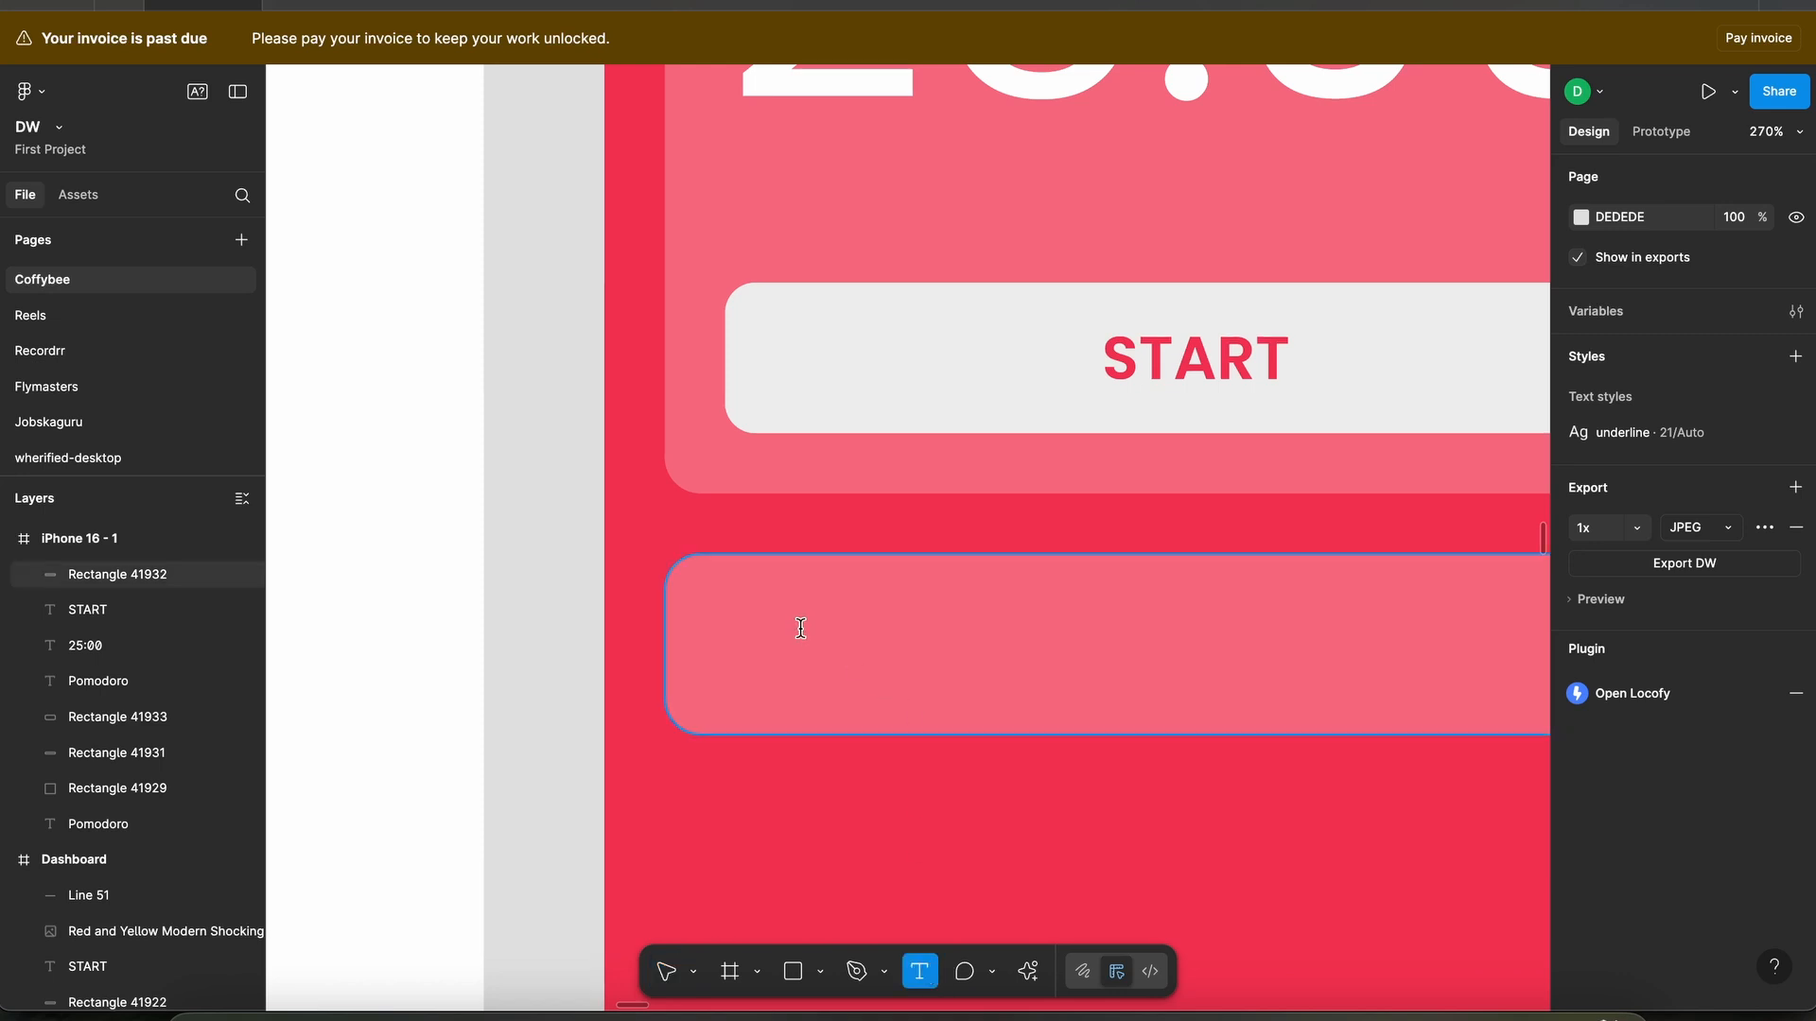
{"action": "left_click", "coordinate": [800, 629]}
{"action": "type", "text": "Up N"}
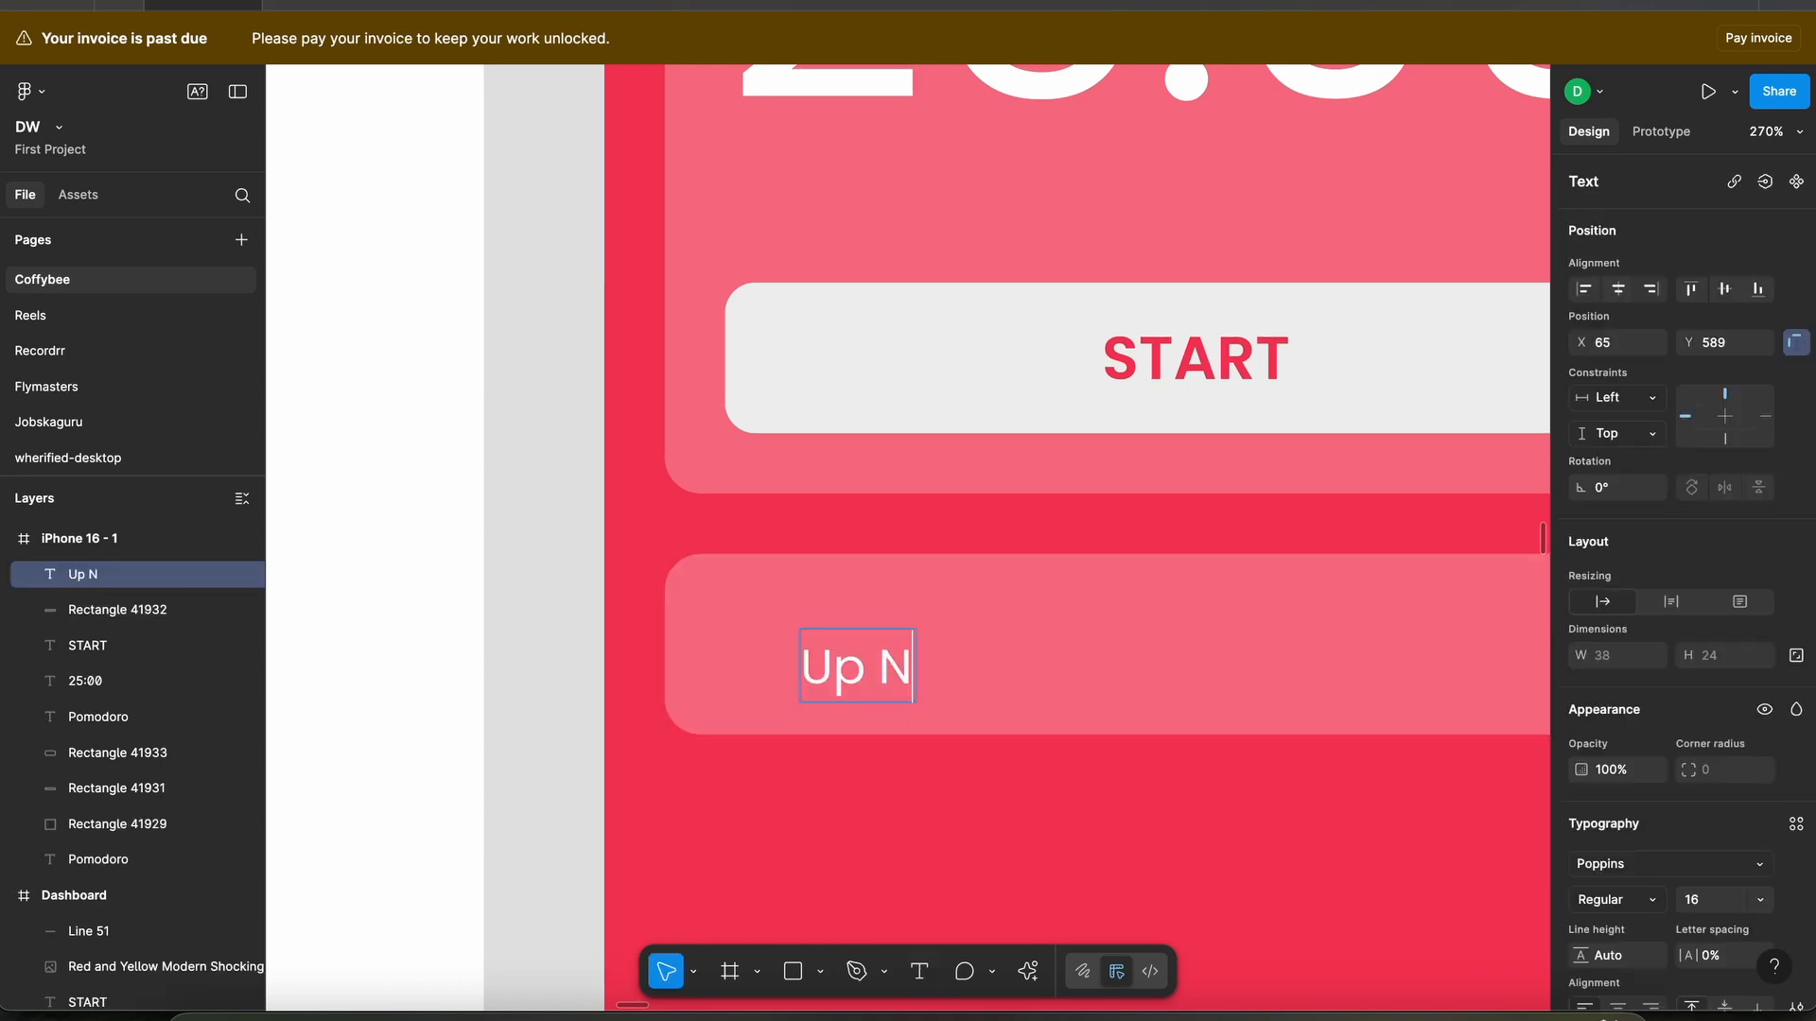
{"action": "type", "text": "ext"}
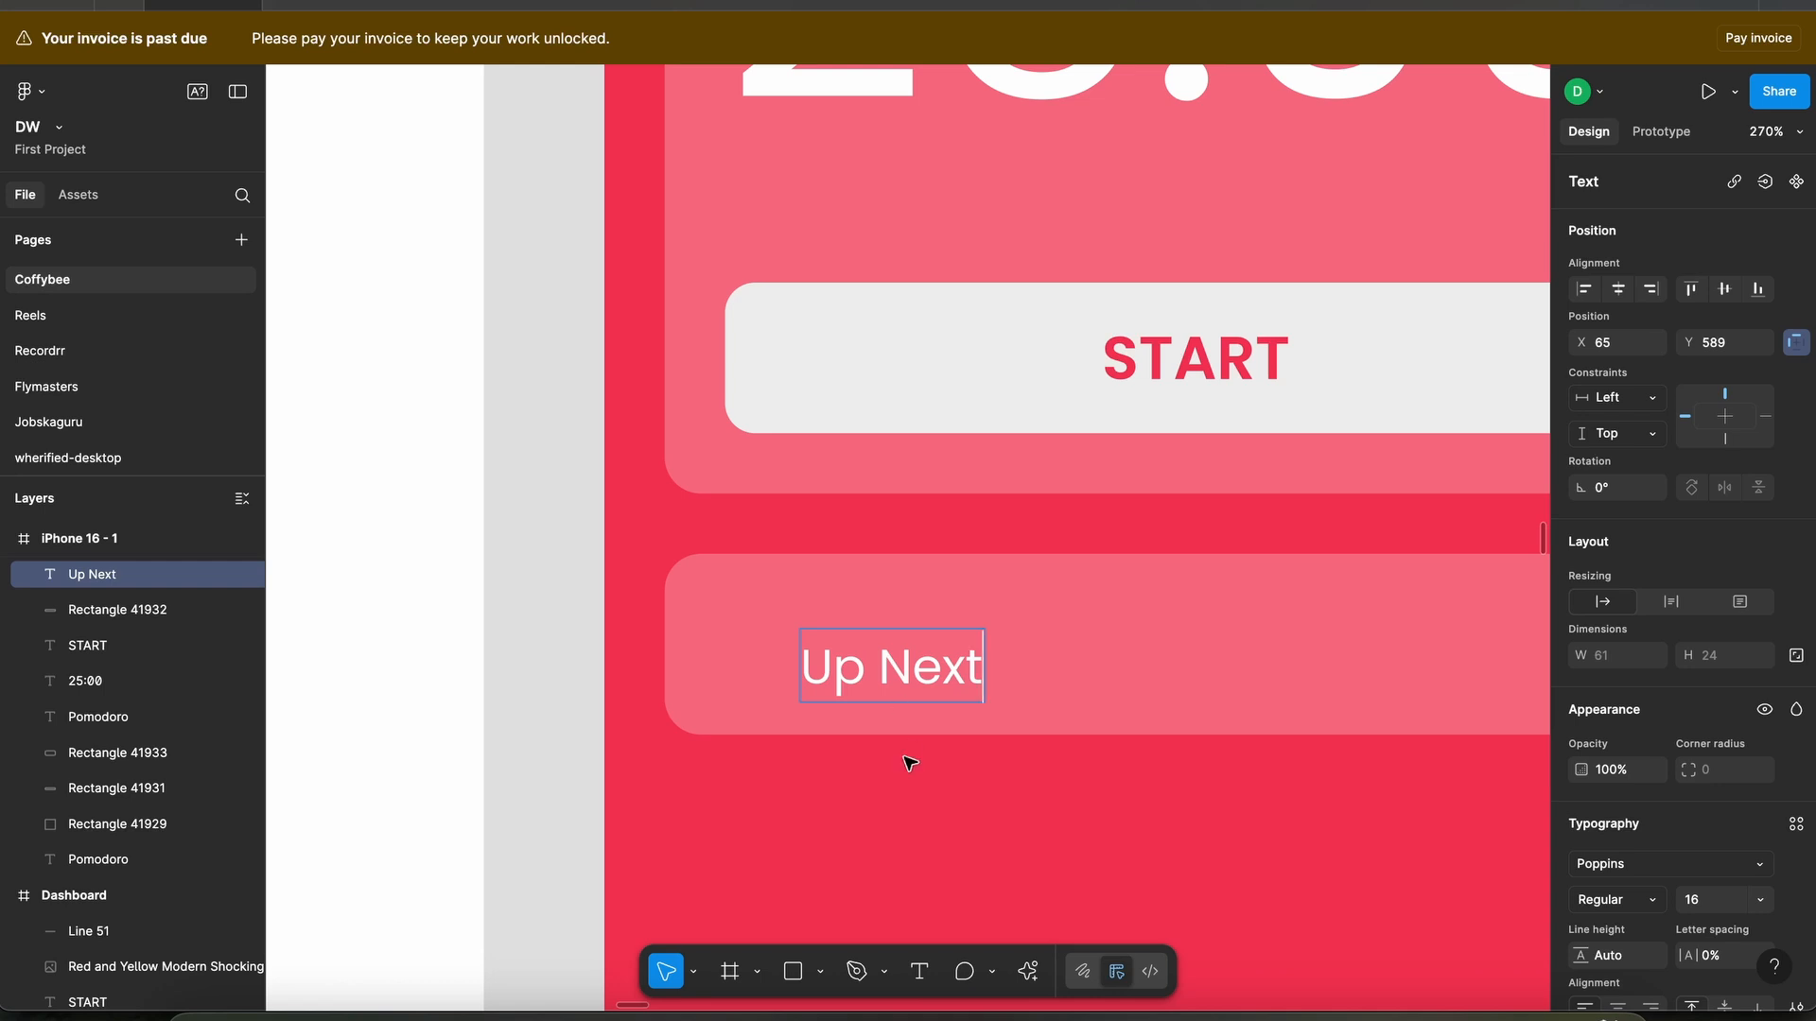
{"action": "key", "text": "Escape"}
{"action": "left_click_drag", "start_coordinate": [846, 654], "coordinate": [813, 648]}
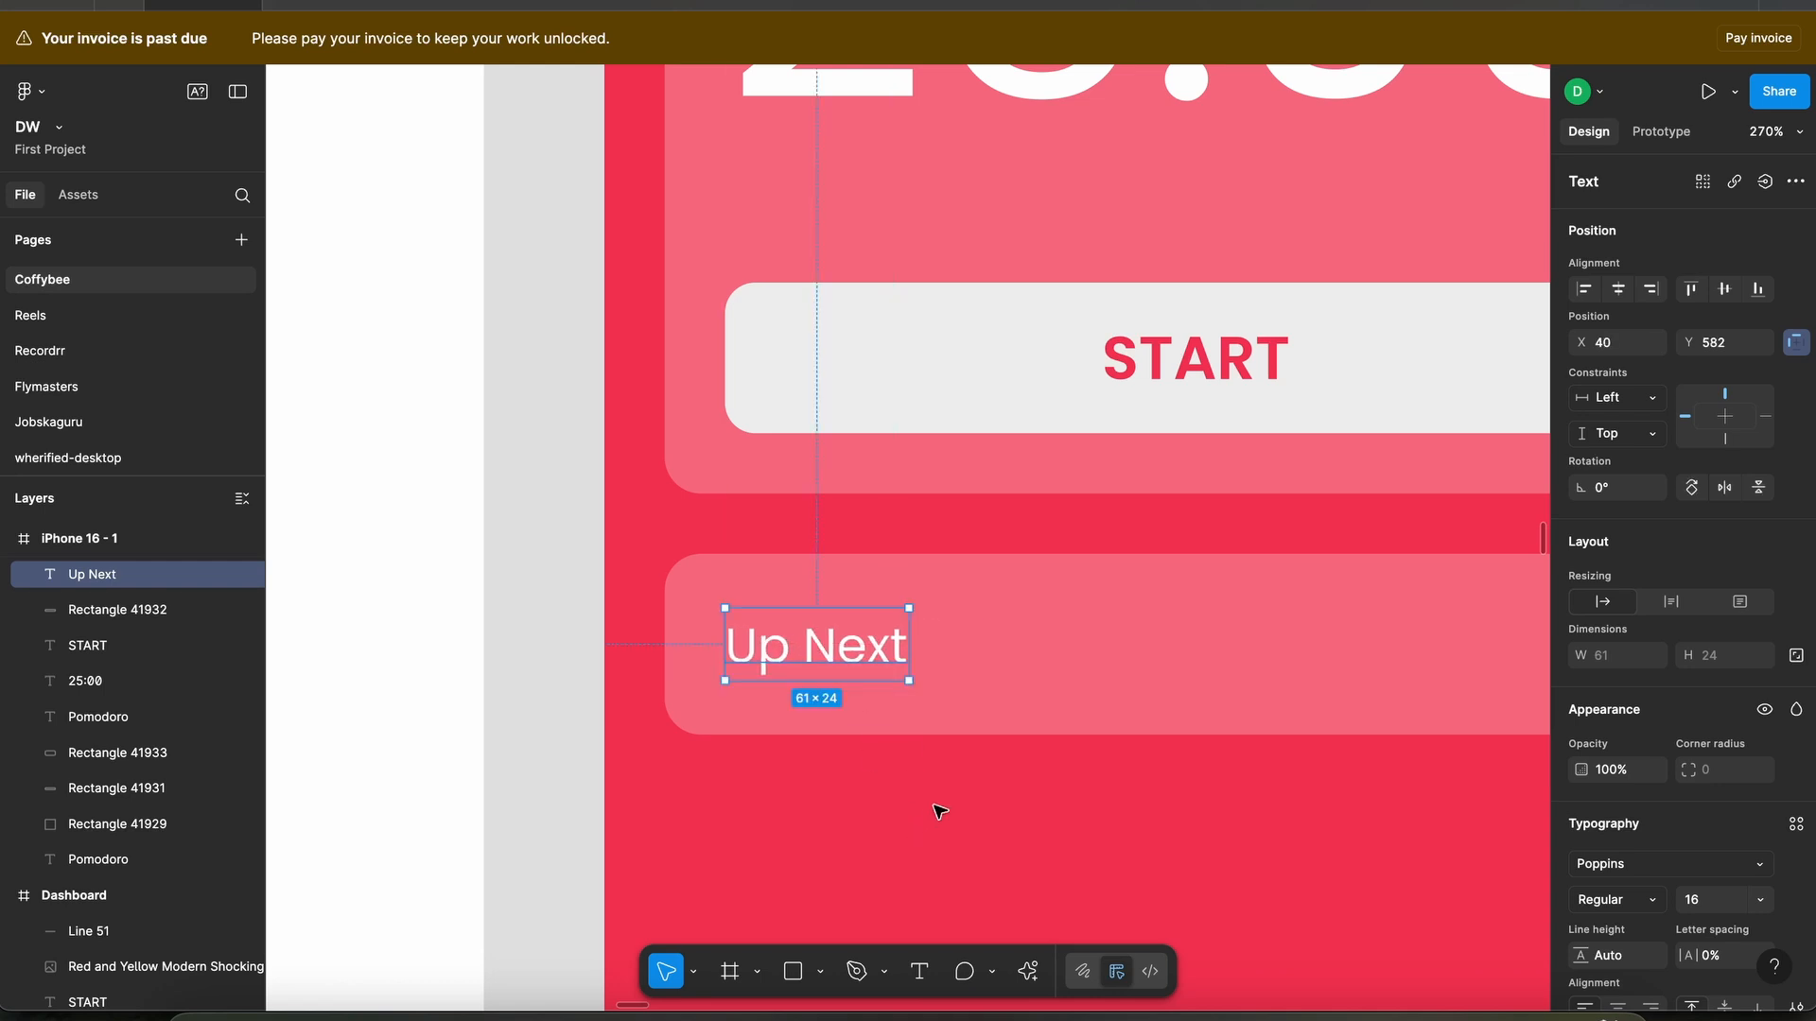
{"action": "left_click", "coordinate": [895, 766]}
{"action": "scroll", "coordinate": [895, 766], "scroll_direction": "down", "scroll_amount": 2}
{"action": "scroll", "coordinate": [896, 766], "scroll_direction": "right", "scroll_amount": 3}
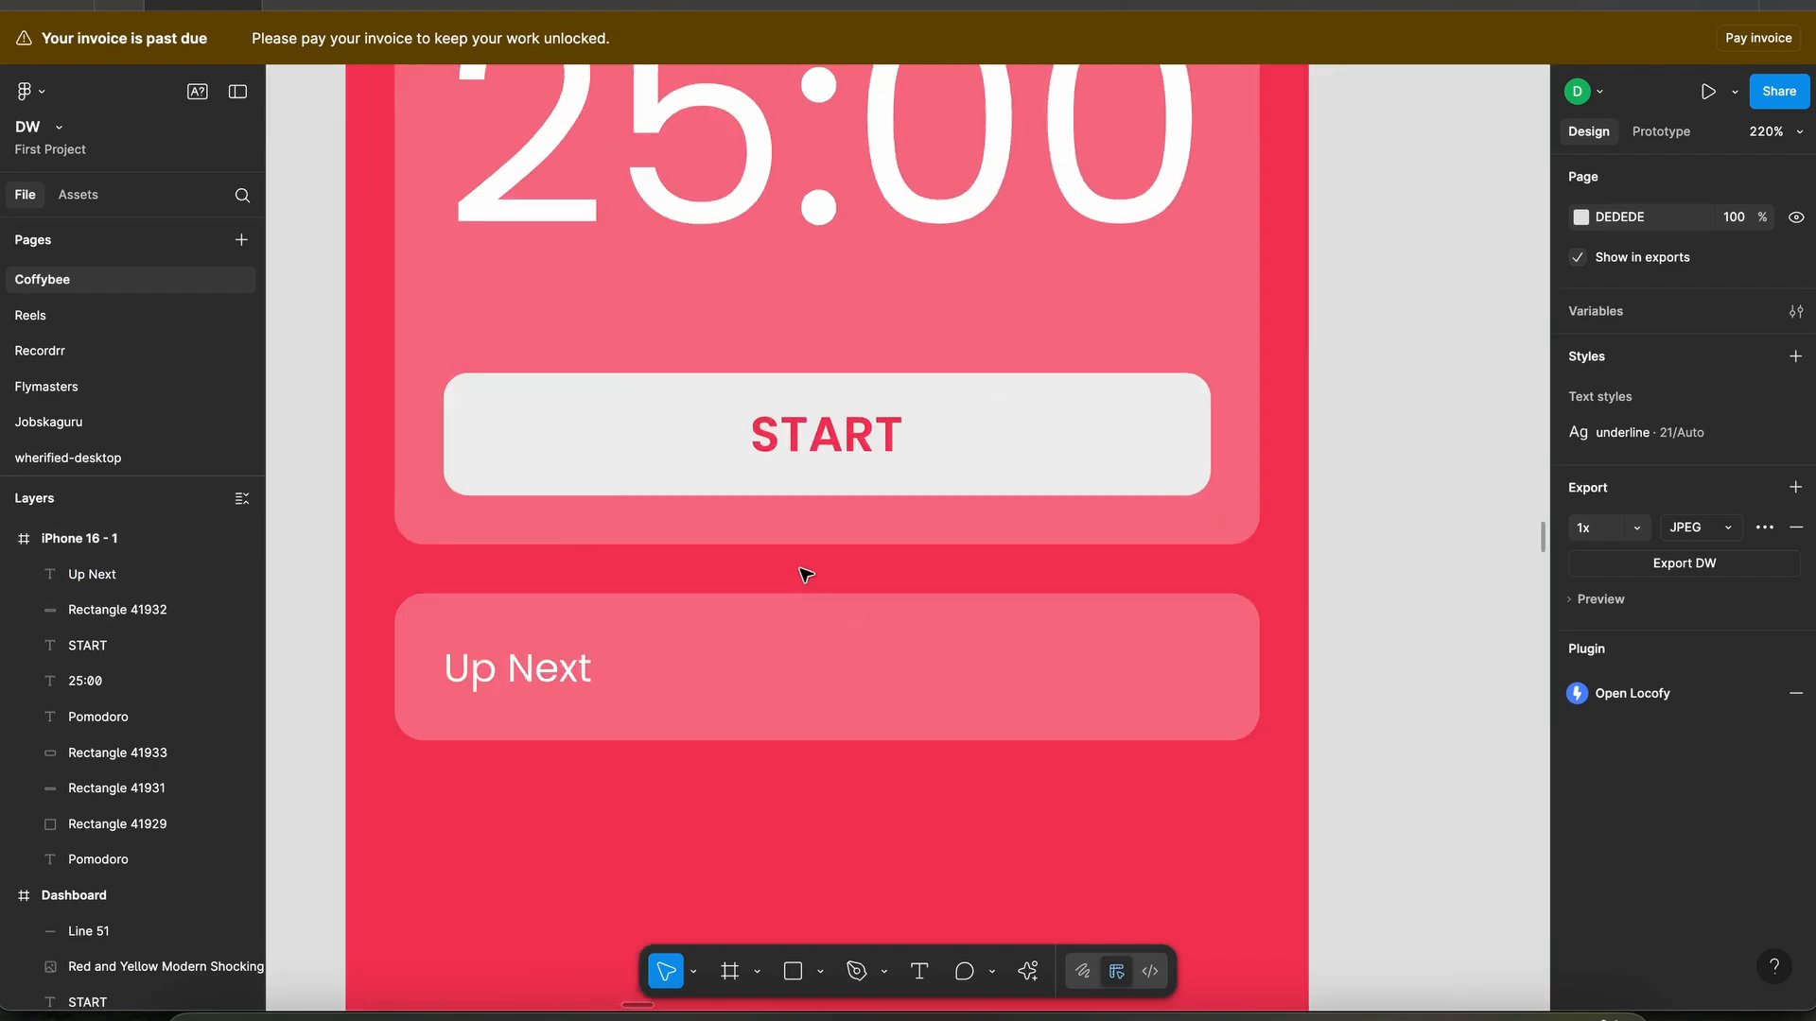
{"action": "scroll", "coordinate": [895, 738], "scroll_direction": "up", "scroll_amount": 2}
{"action": "scroll", "coordinate": [896, 687], "scroll_direction": "up", "scroll_amount": 5}
{"action": "scroll", "coordinate": [896, 687], "scroll_direction": "down", "scroll_amount": 5}
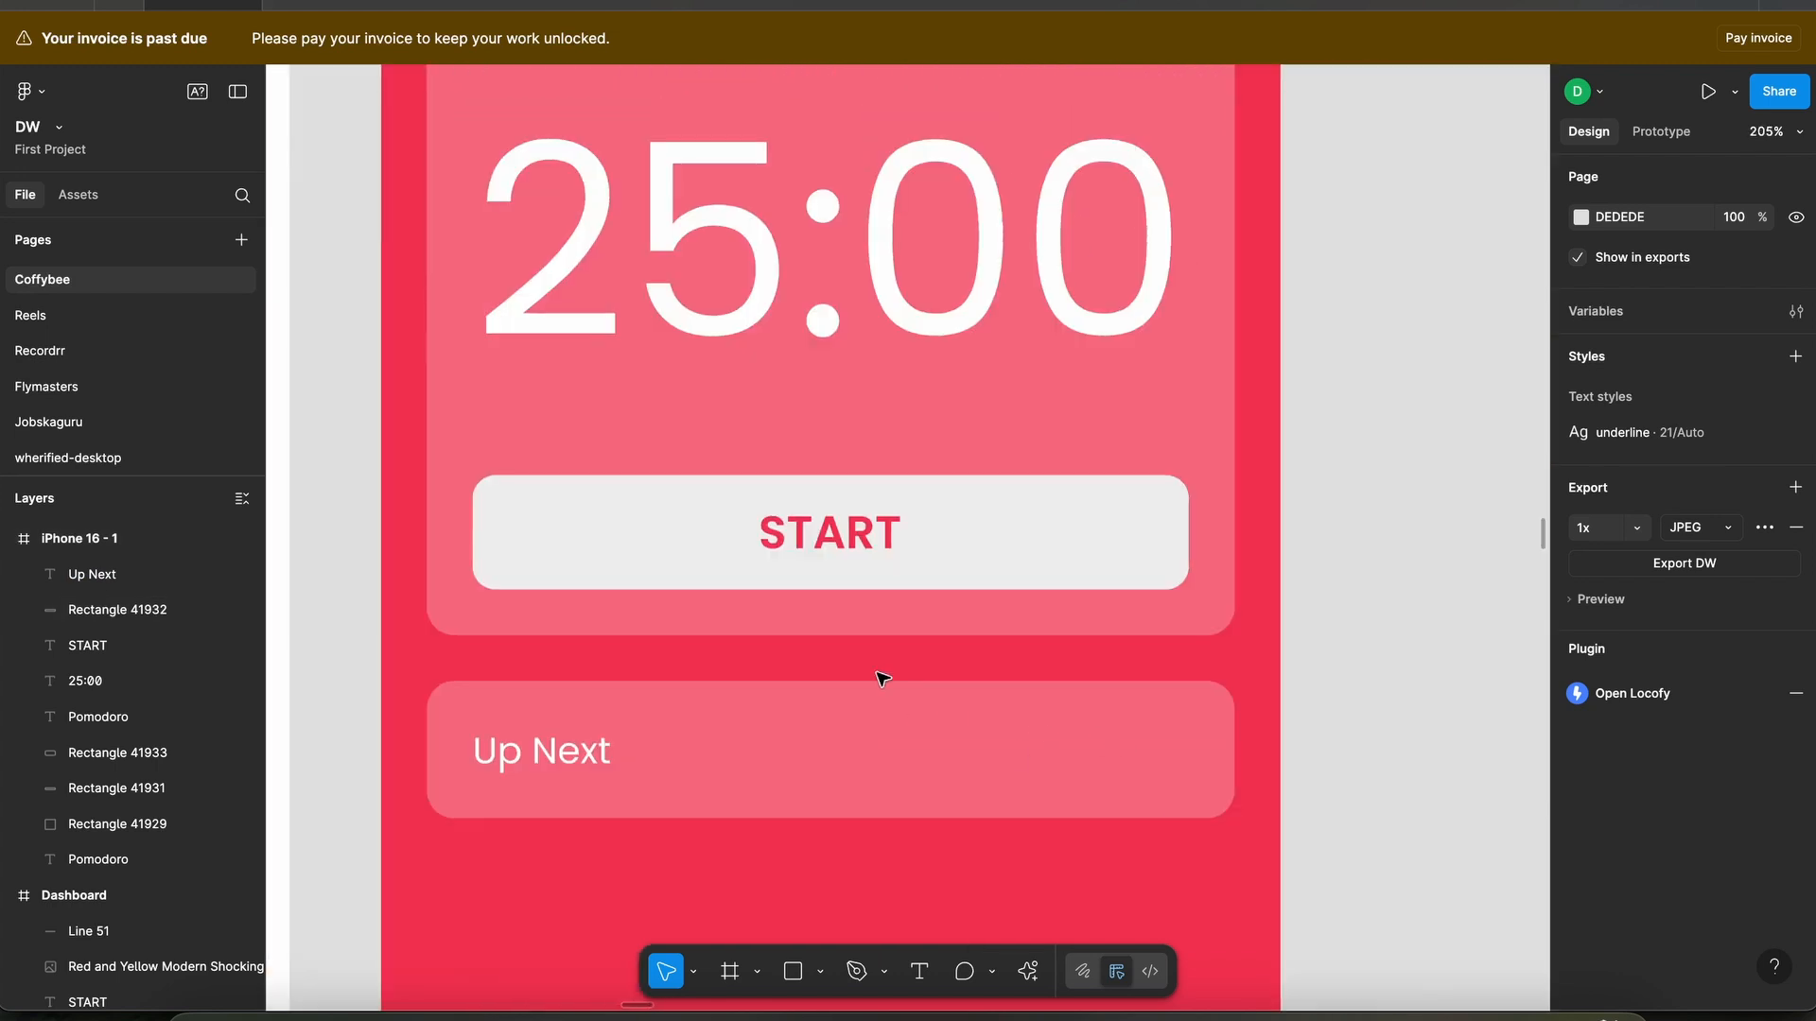
- Duplicate the red rectangle behind the Pomodoro label, place the copy in the Up Next bar at X 243, Y 564, and bring it to the front
{"action": "scroll", "coordinate": [705, 529], "scroll_direction": "up", "scroll_amount": 2}
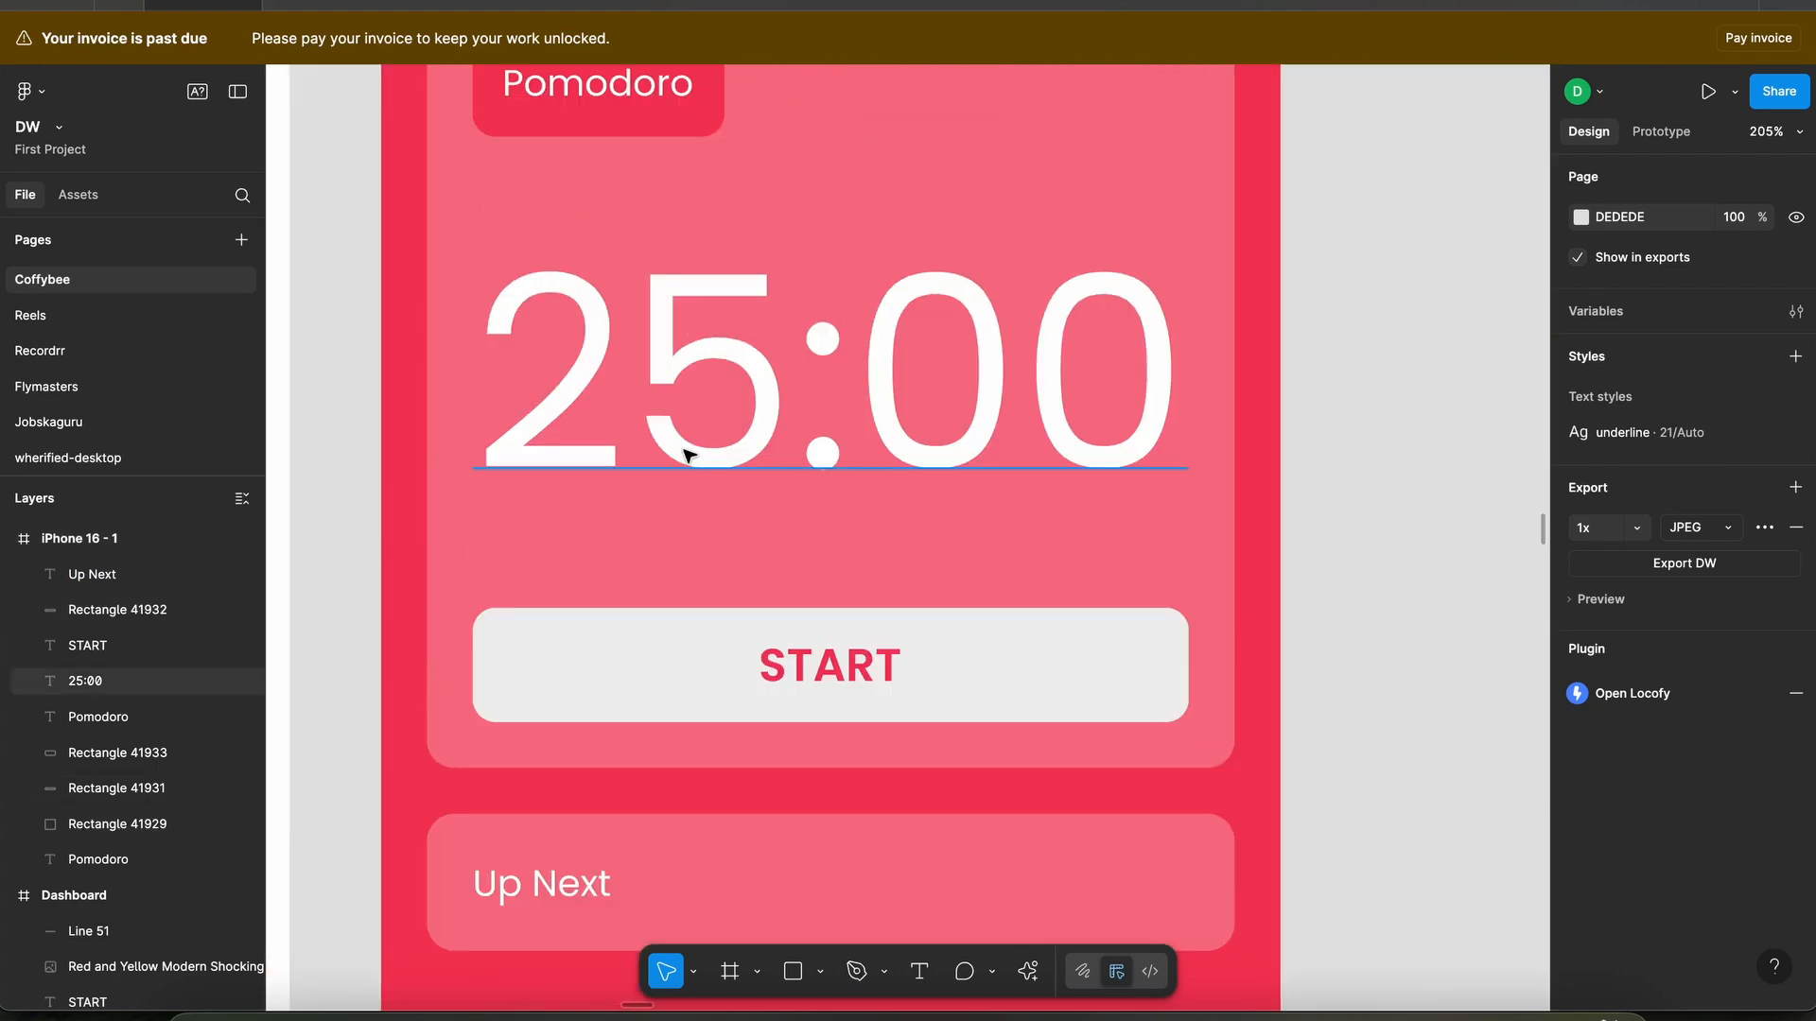
{"action": "left_click", "coordinate": [669, 130]}
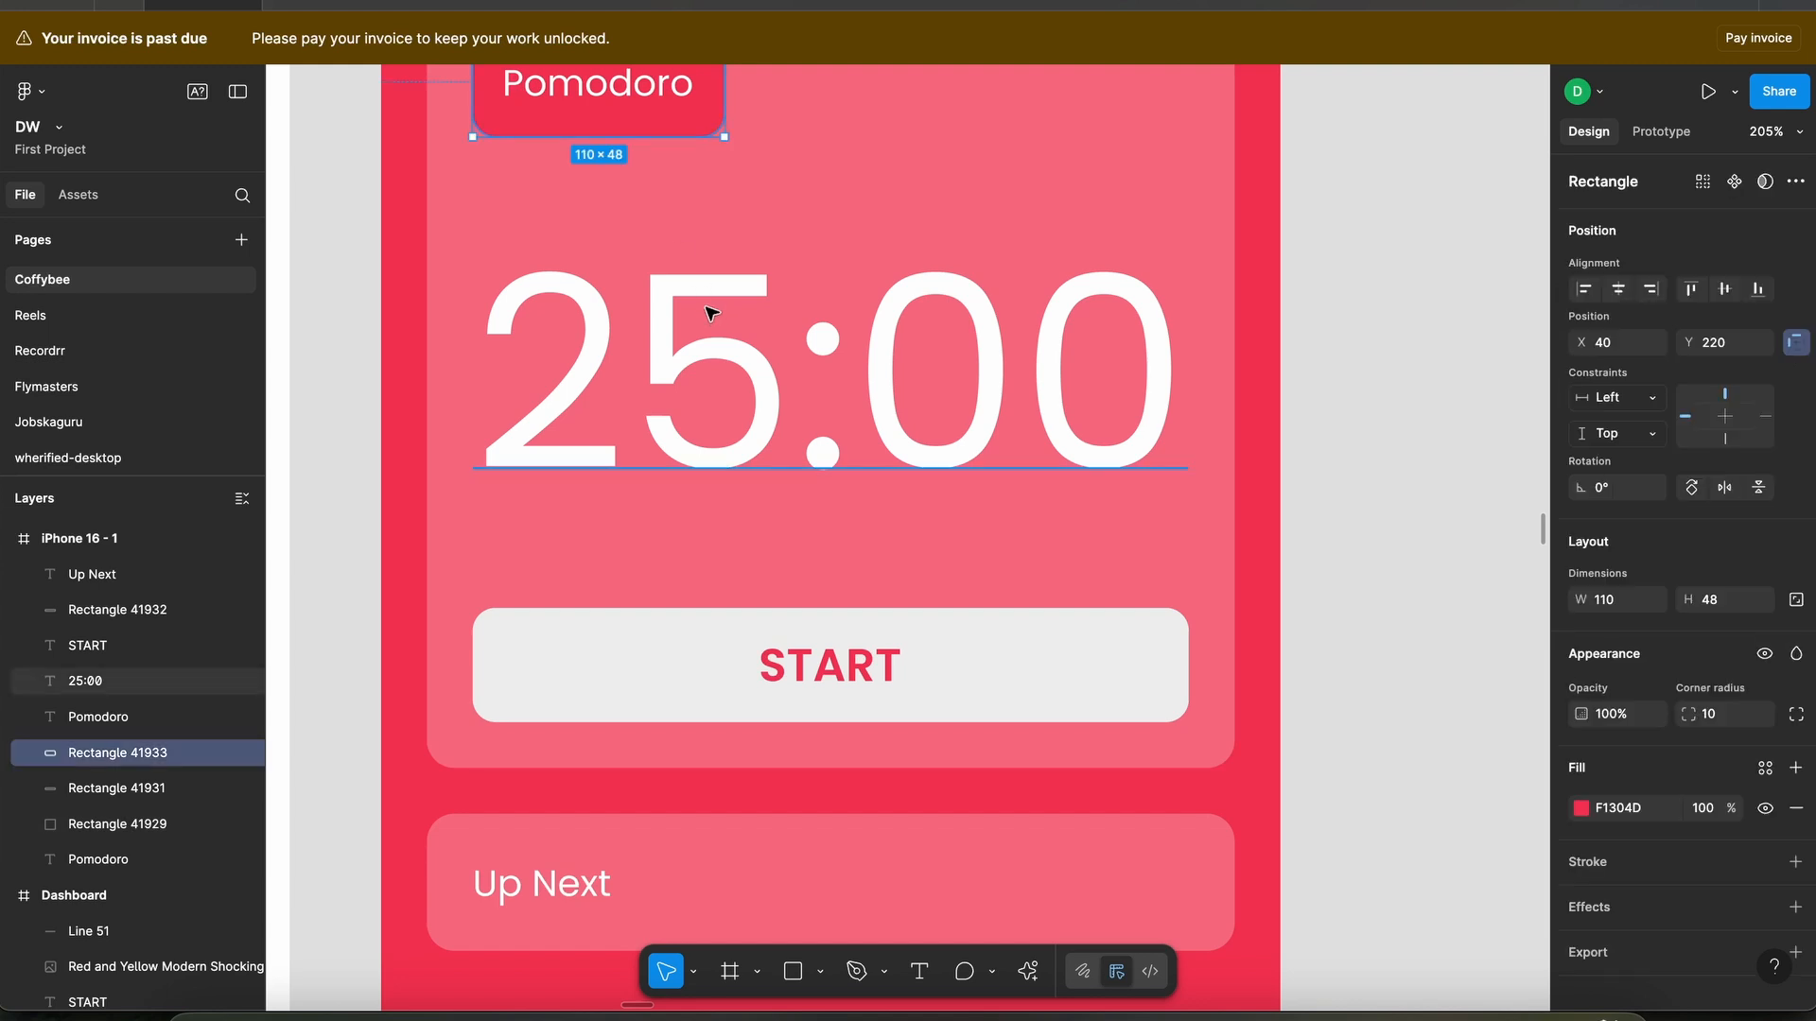
{"action": "key", "text": "ctrl+d"}
{"action": "left_click_drag", "start_coordinate": [643, 127], "coordinate": [1105, 910]}
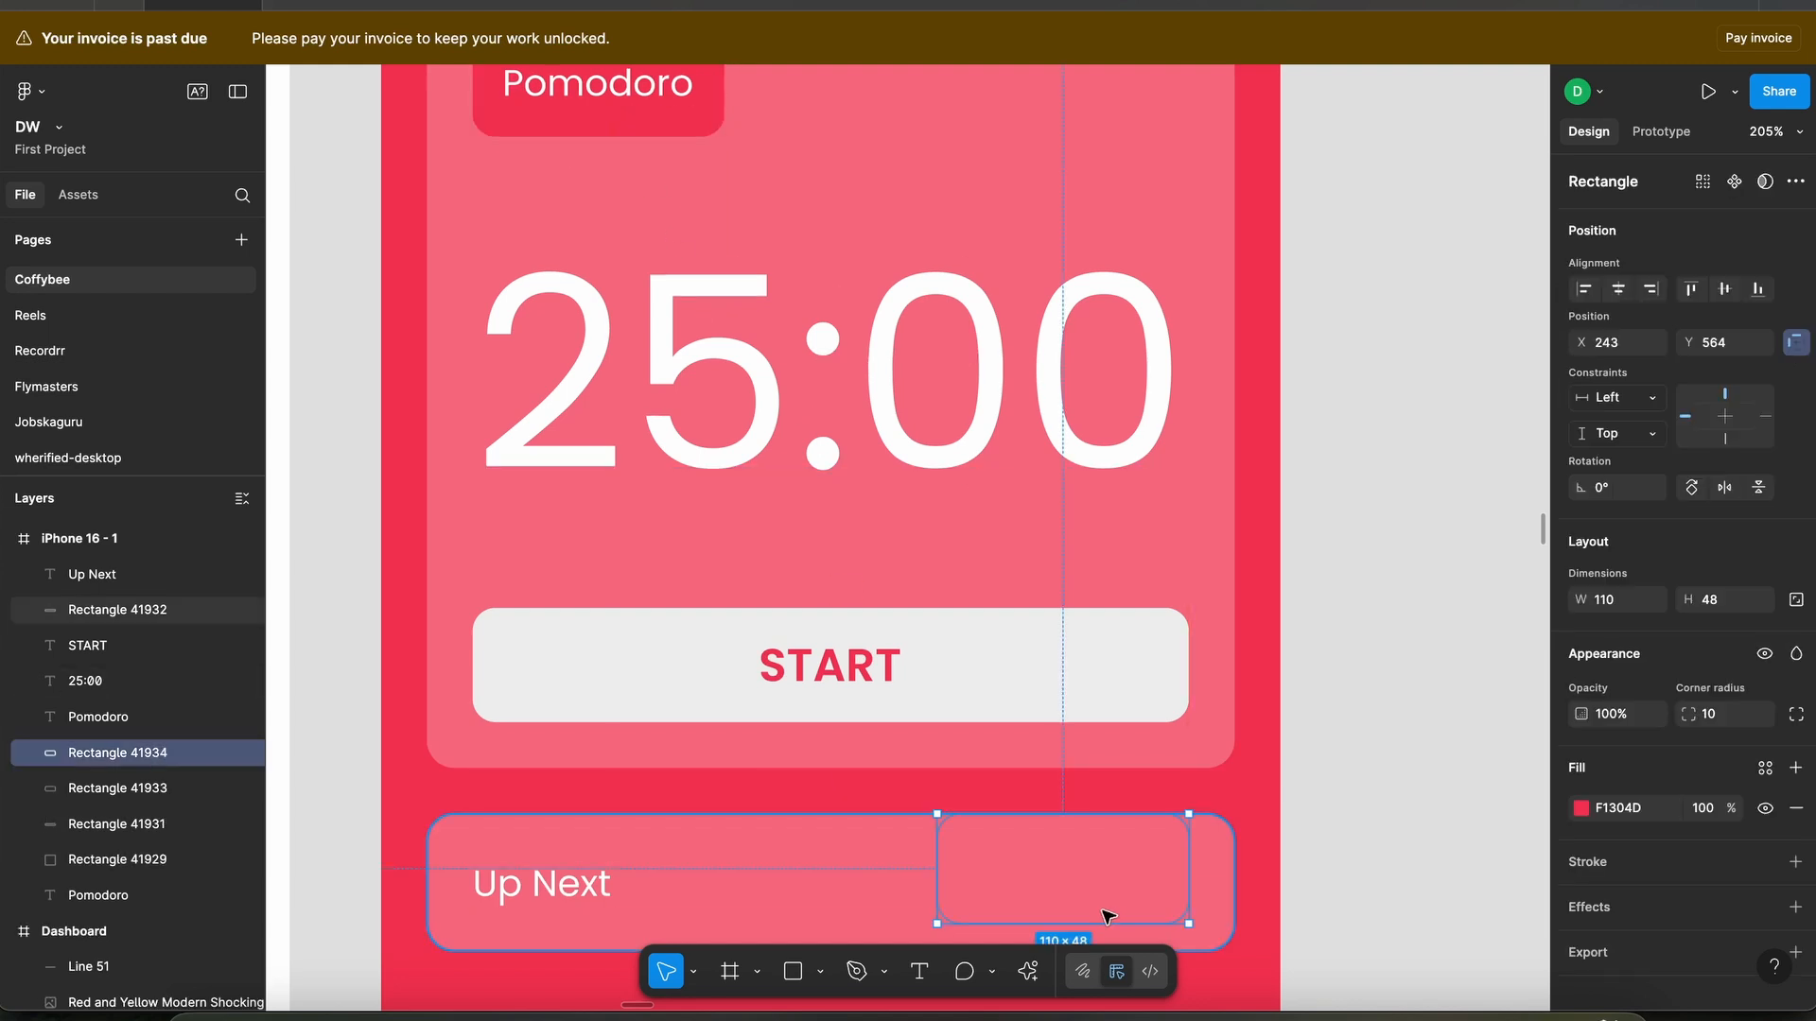
{"action": "right_click", "coordinate": [1104, 893]}
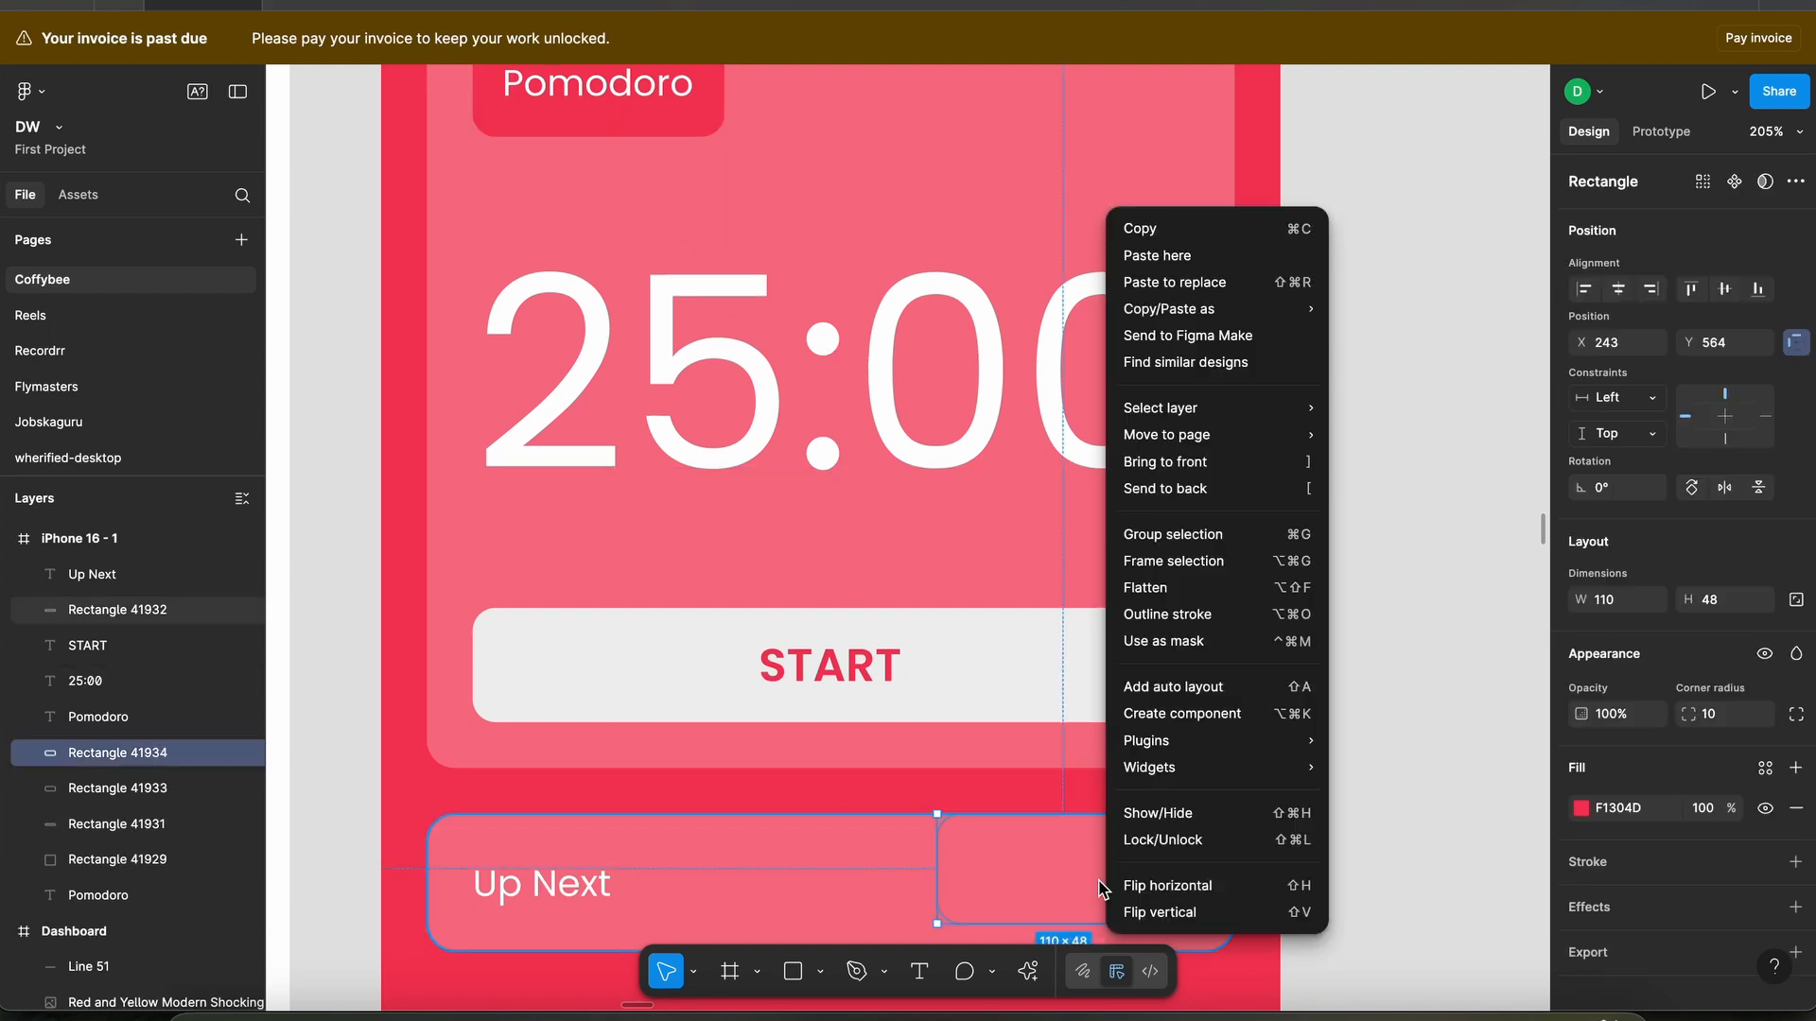
{"action": "left_click", "coordinate": [1182, 463]}
{"action": "scroll", "coordinate": [990, 808], "scroll_direction": "down", "scroll_amount": 1}
{"action": "scroll", "coordinate": [990, 809], "scroll_direction": "down", "scroll_amount": 3}
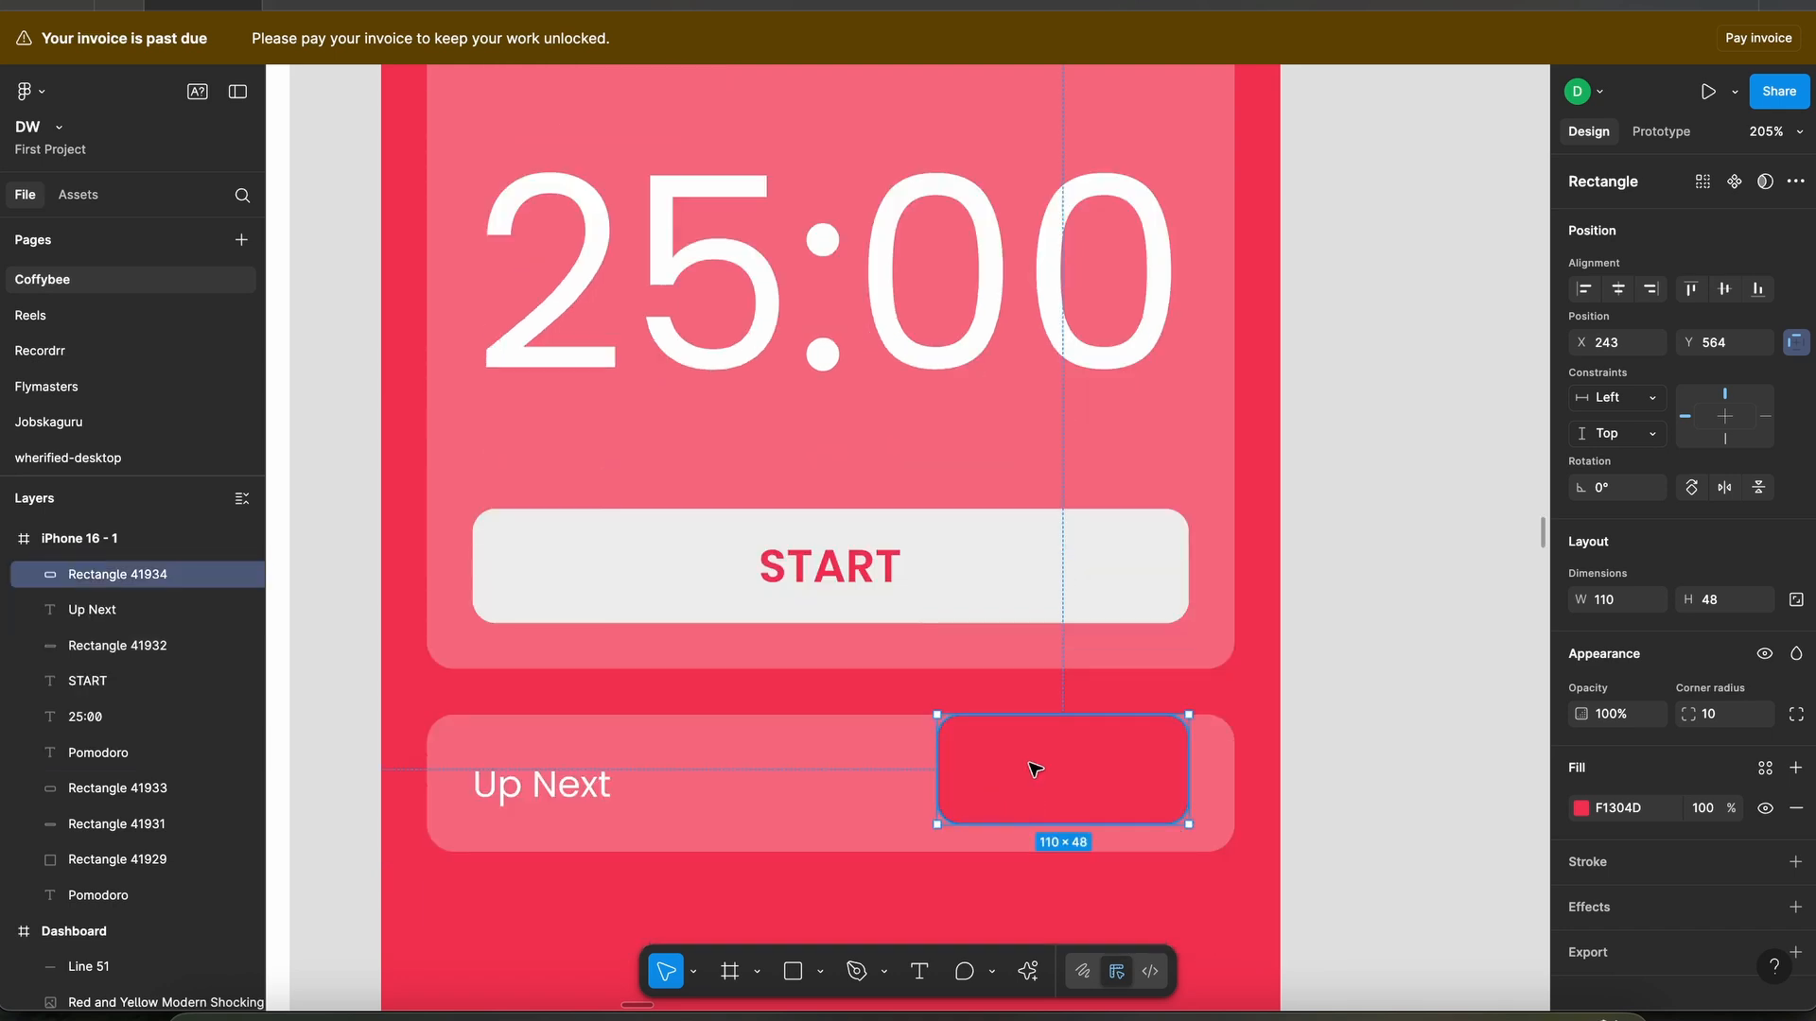
- Center the copied red rectangle vertically on the Up Next bar and shift it toward the bar's right end at X 254
{"action": "double_click", "coordinate": [1033, 785]}
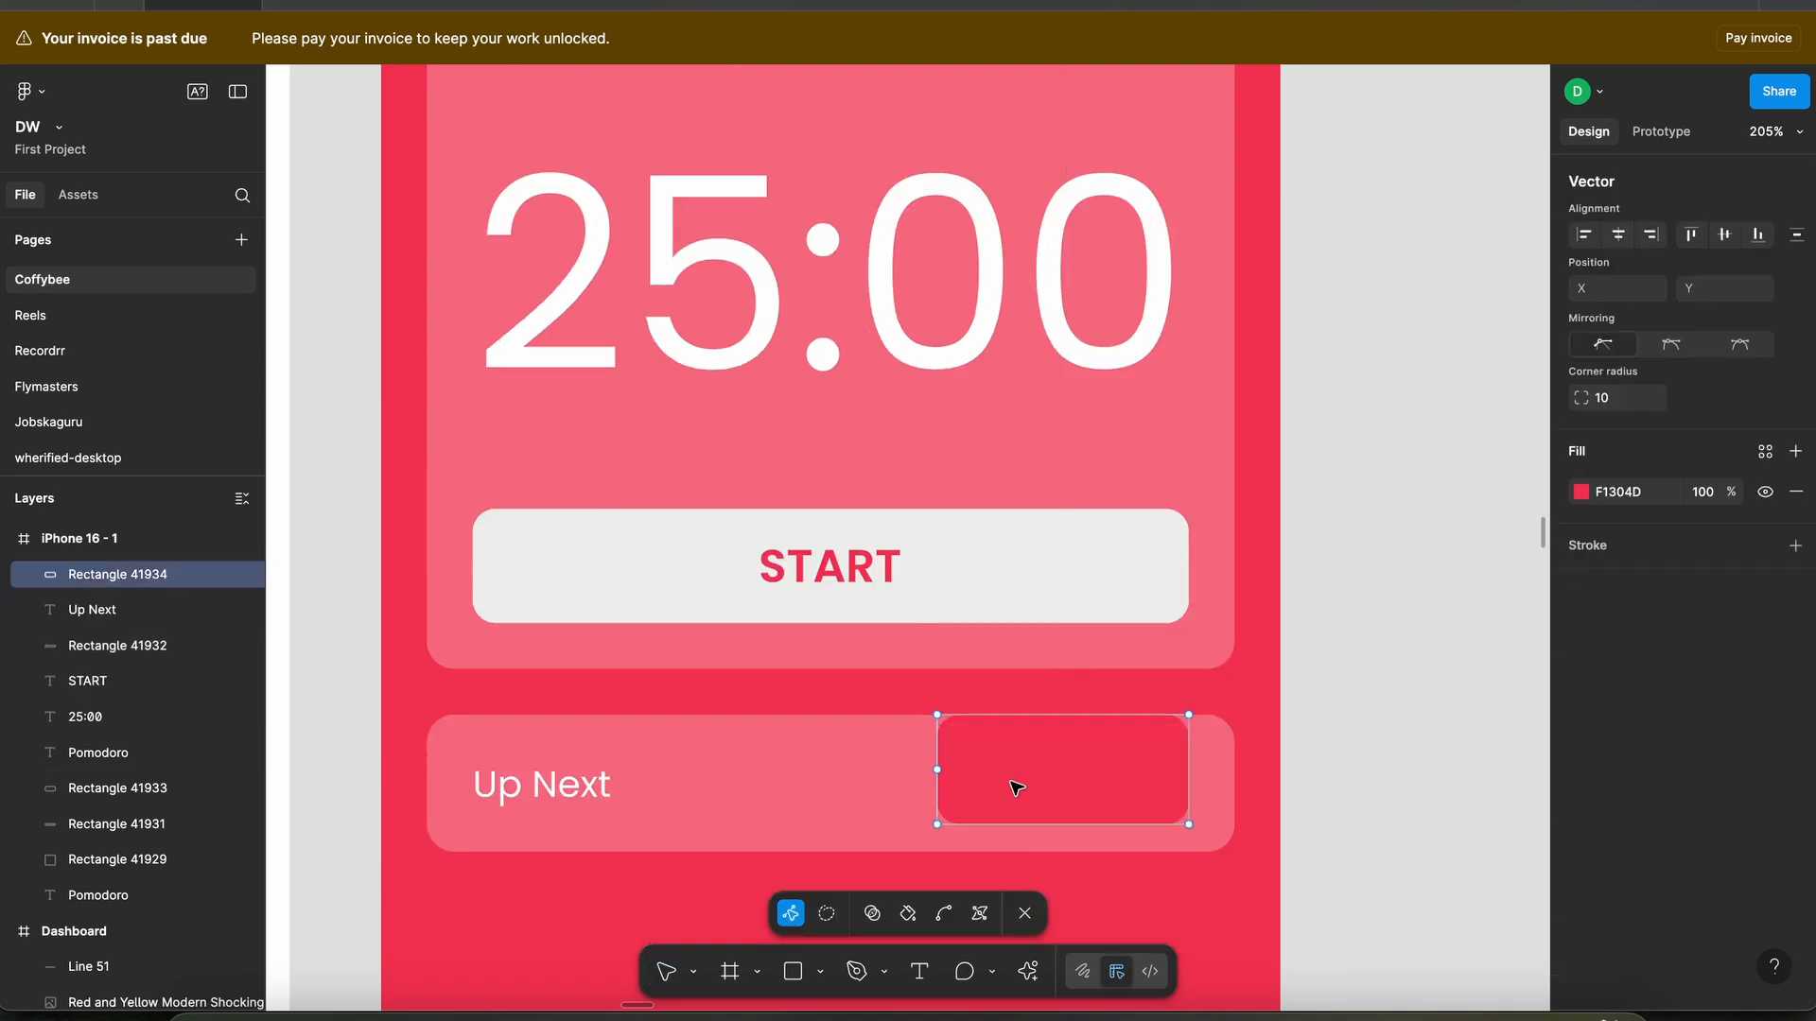
{"action": "key", "text": "Escape"}
{"action": "left_click", "coordinate": [791, 799]}
{"action": "left_click", "coordinate": [1063, 790]}
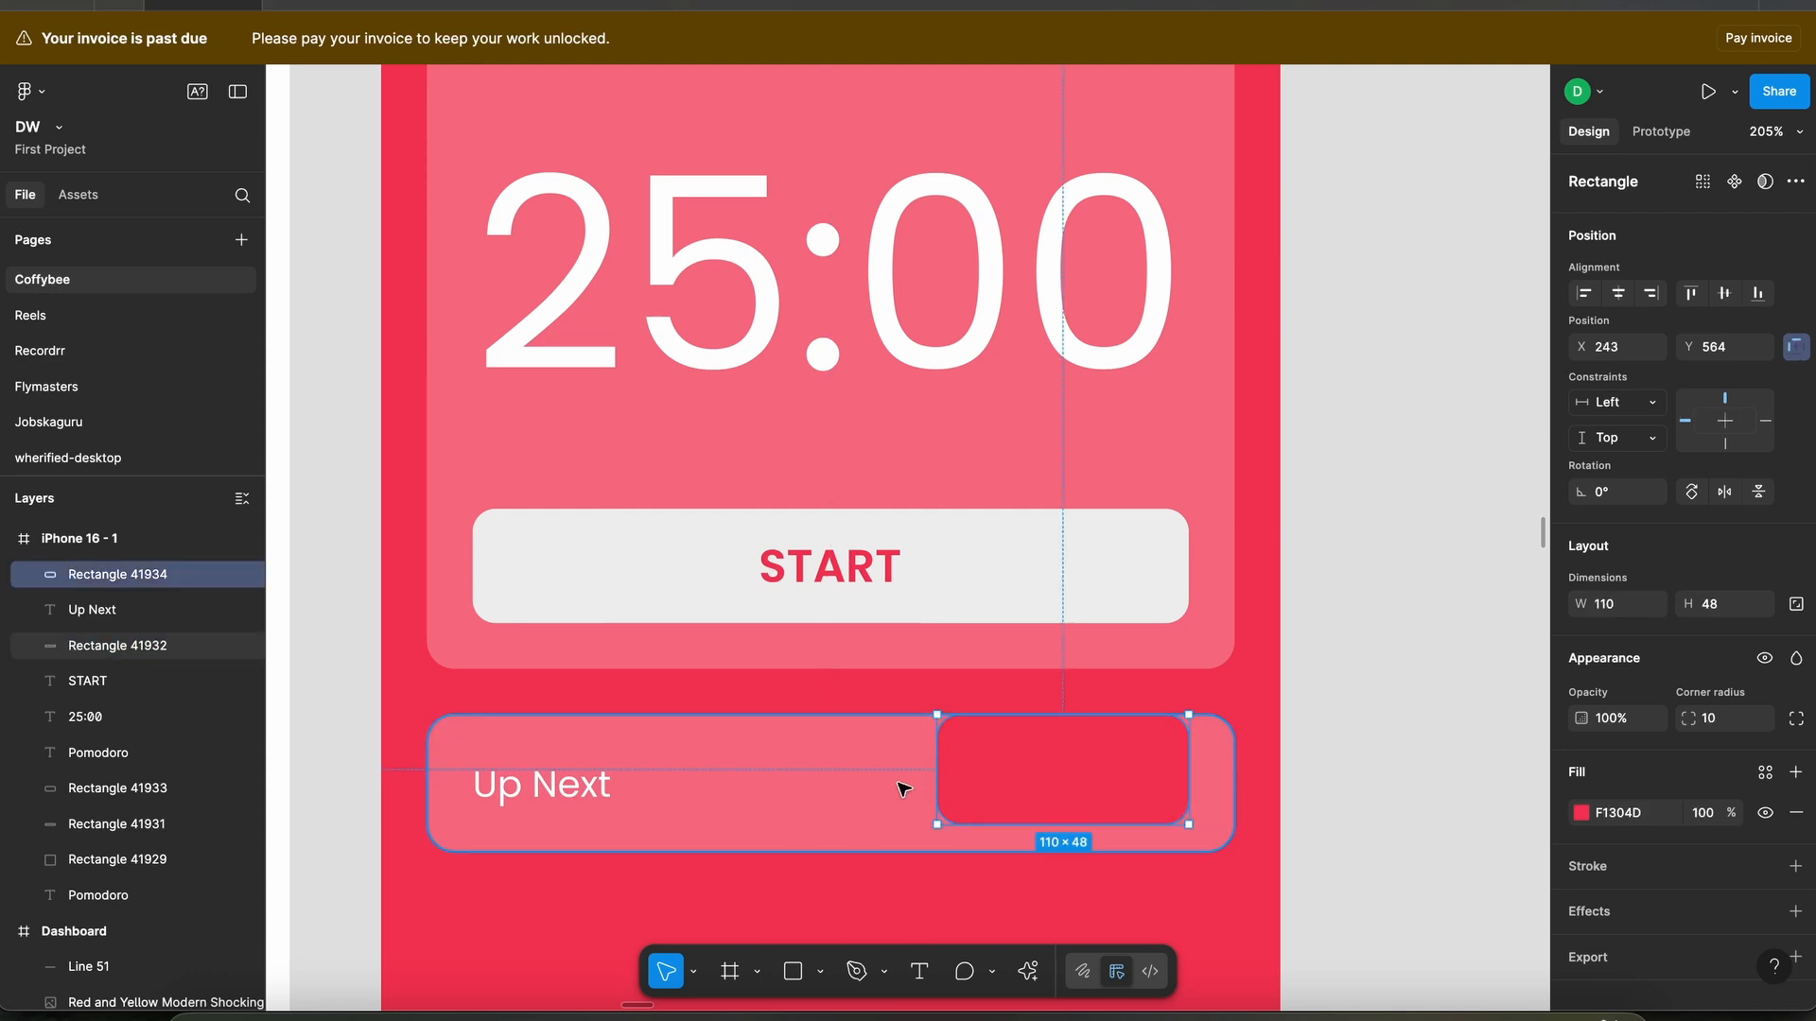
{"action": "left_click", "coordinate": [903, 789], "text": "shift"}
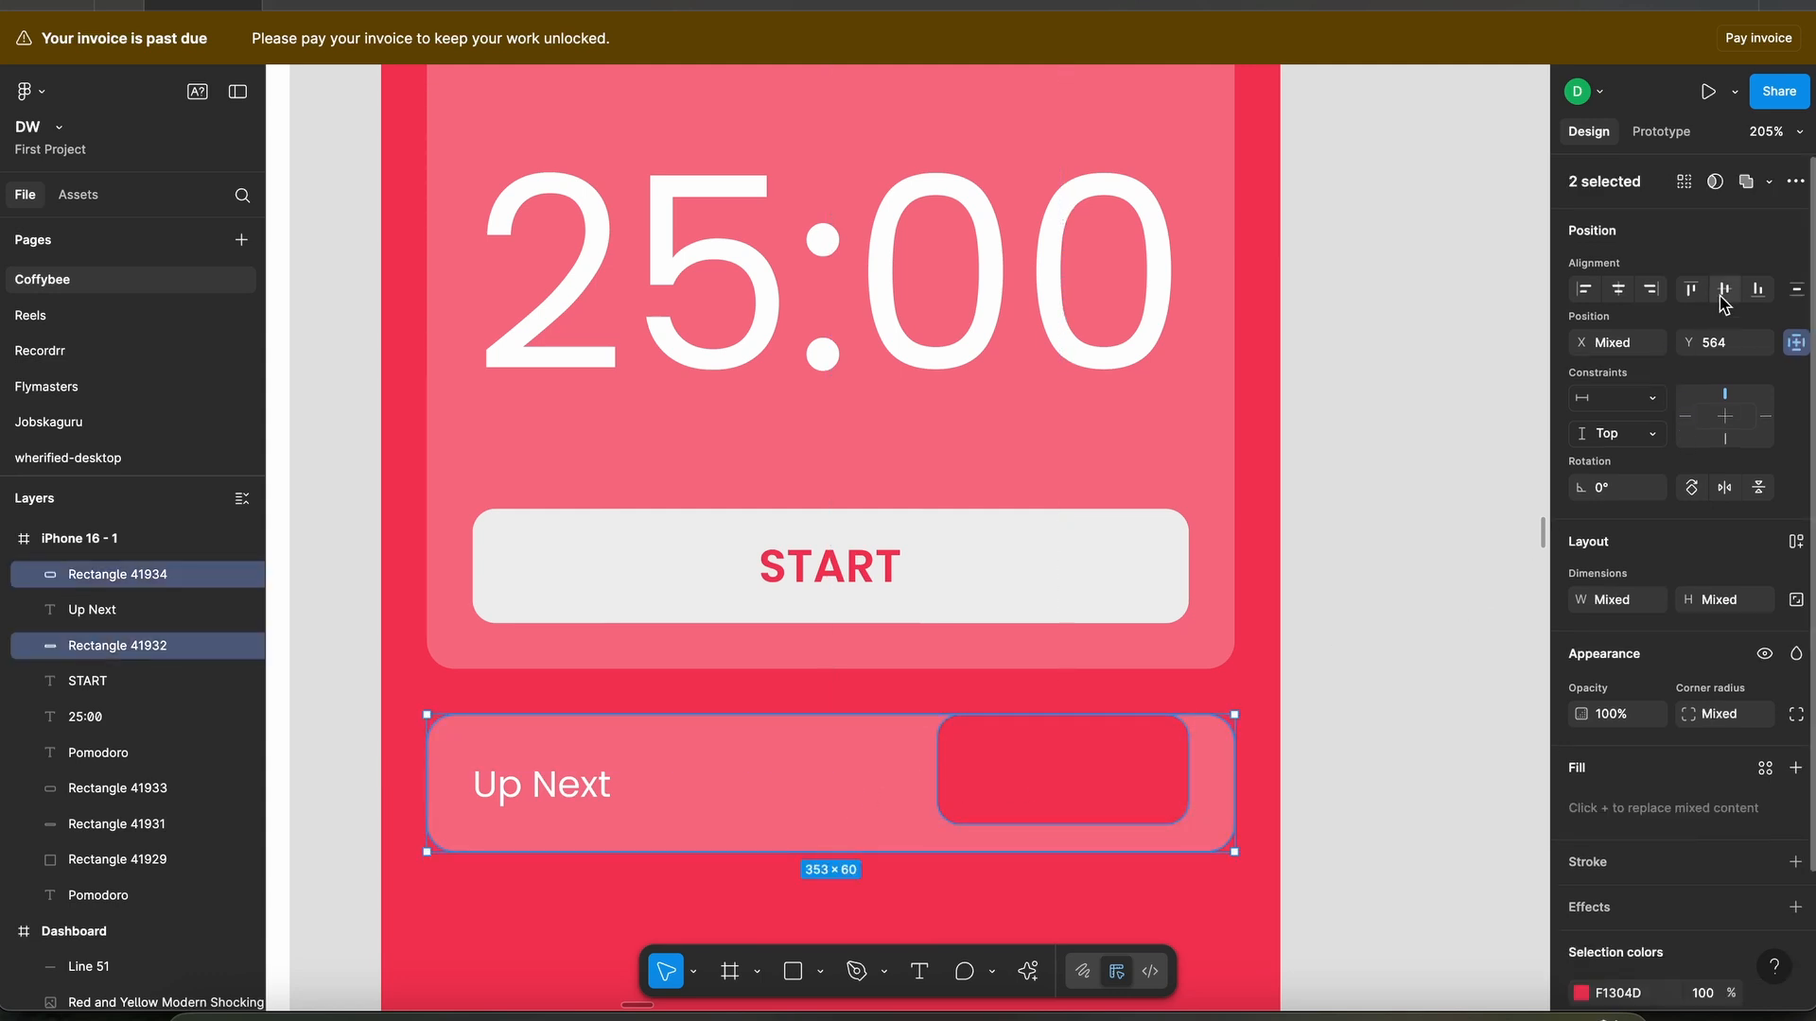
{"action": "left_click", "coordinate": [1724, 289]}
{"action": "left_click", "coordinate": [1133, 791]}
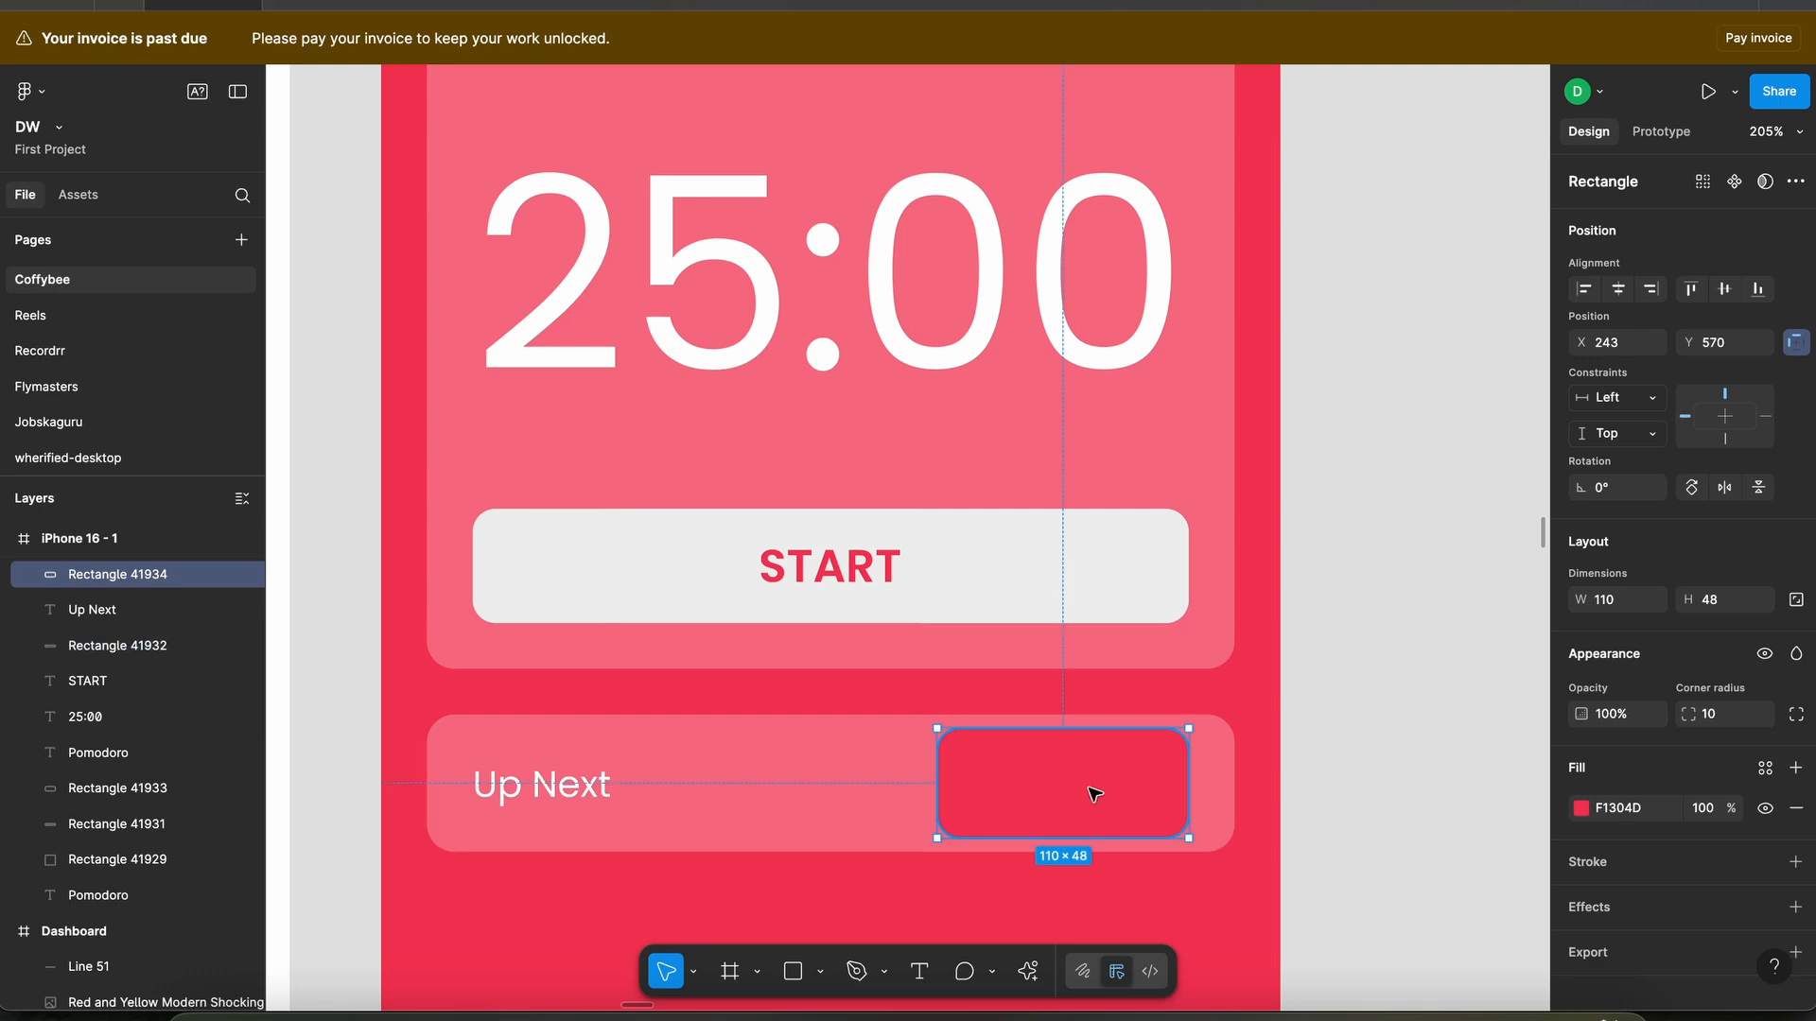
{"action": "left_click_drag", "start_coordinate": [1090, 791], "coordinate": [1121, 792]}
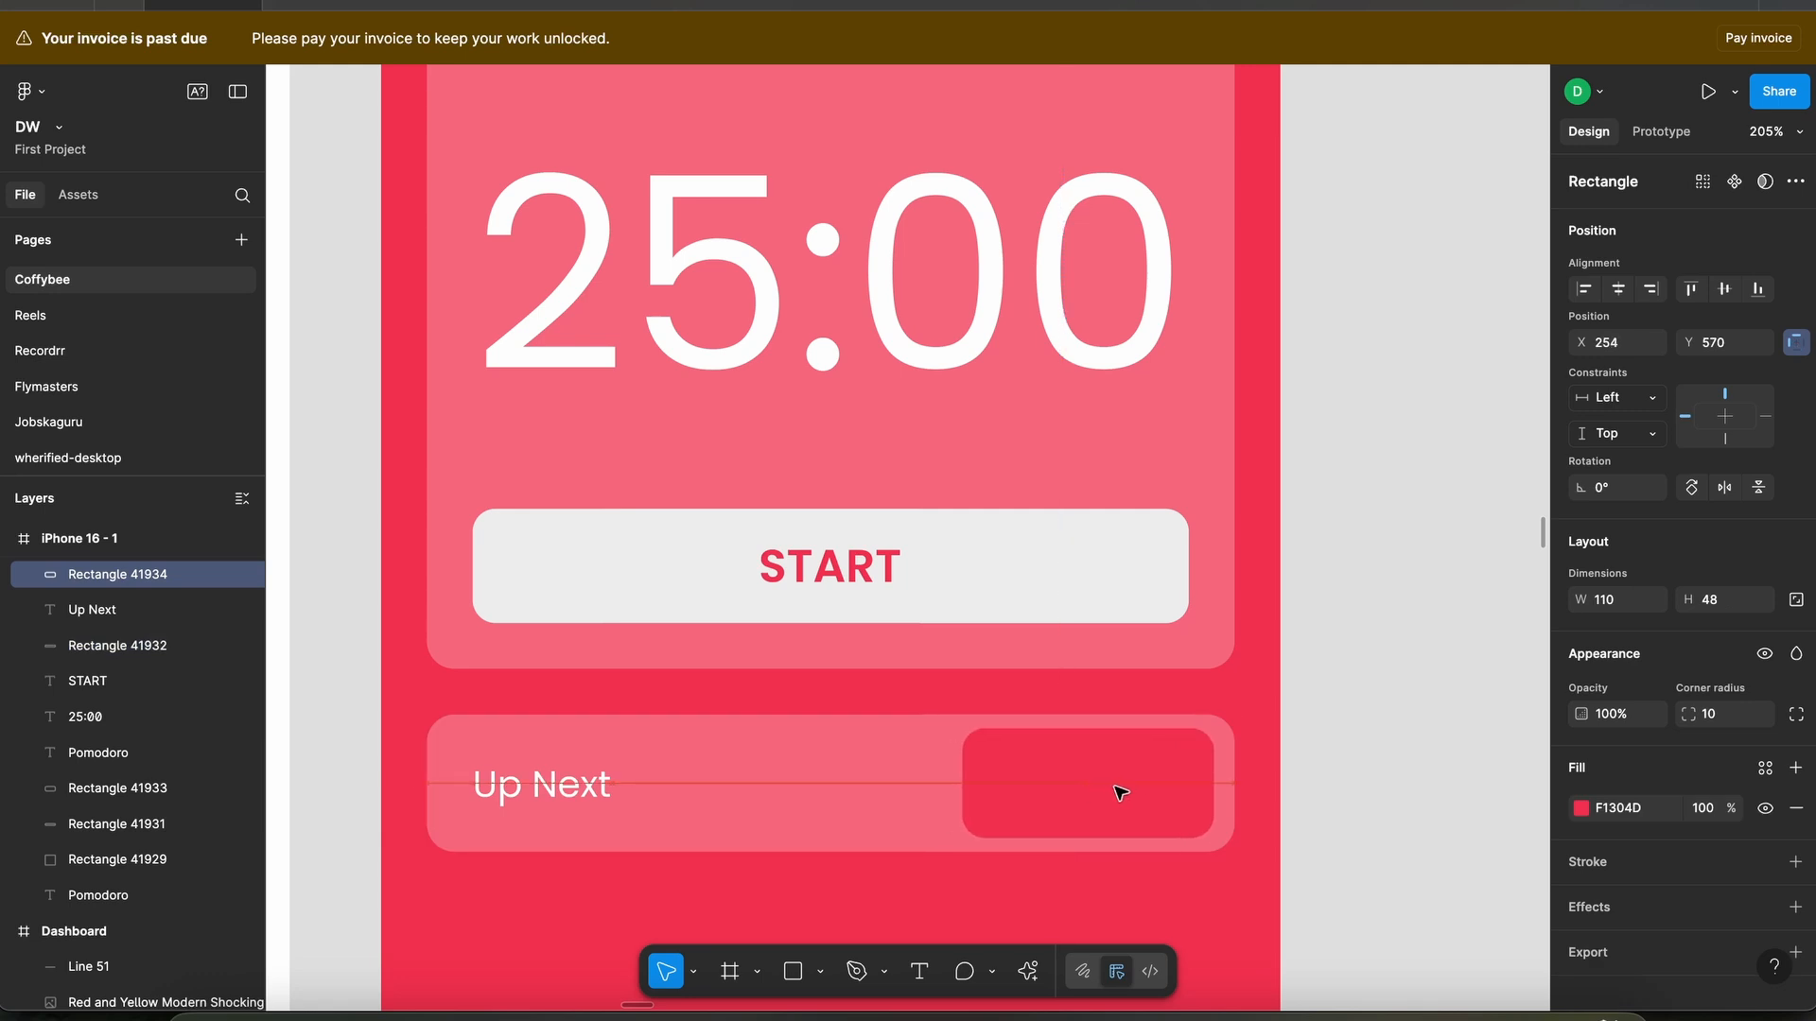
{"action": "left_click", "coordinate": [995, 887]}
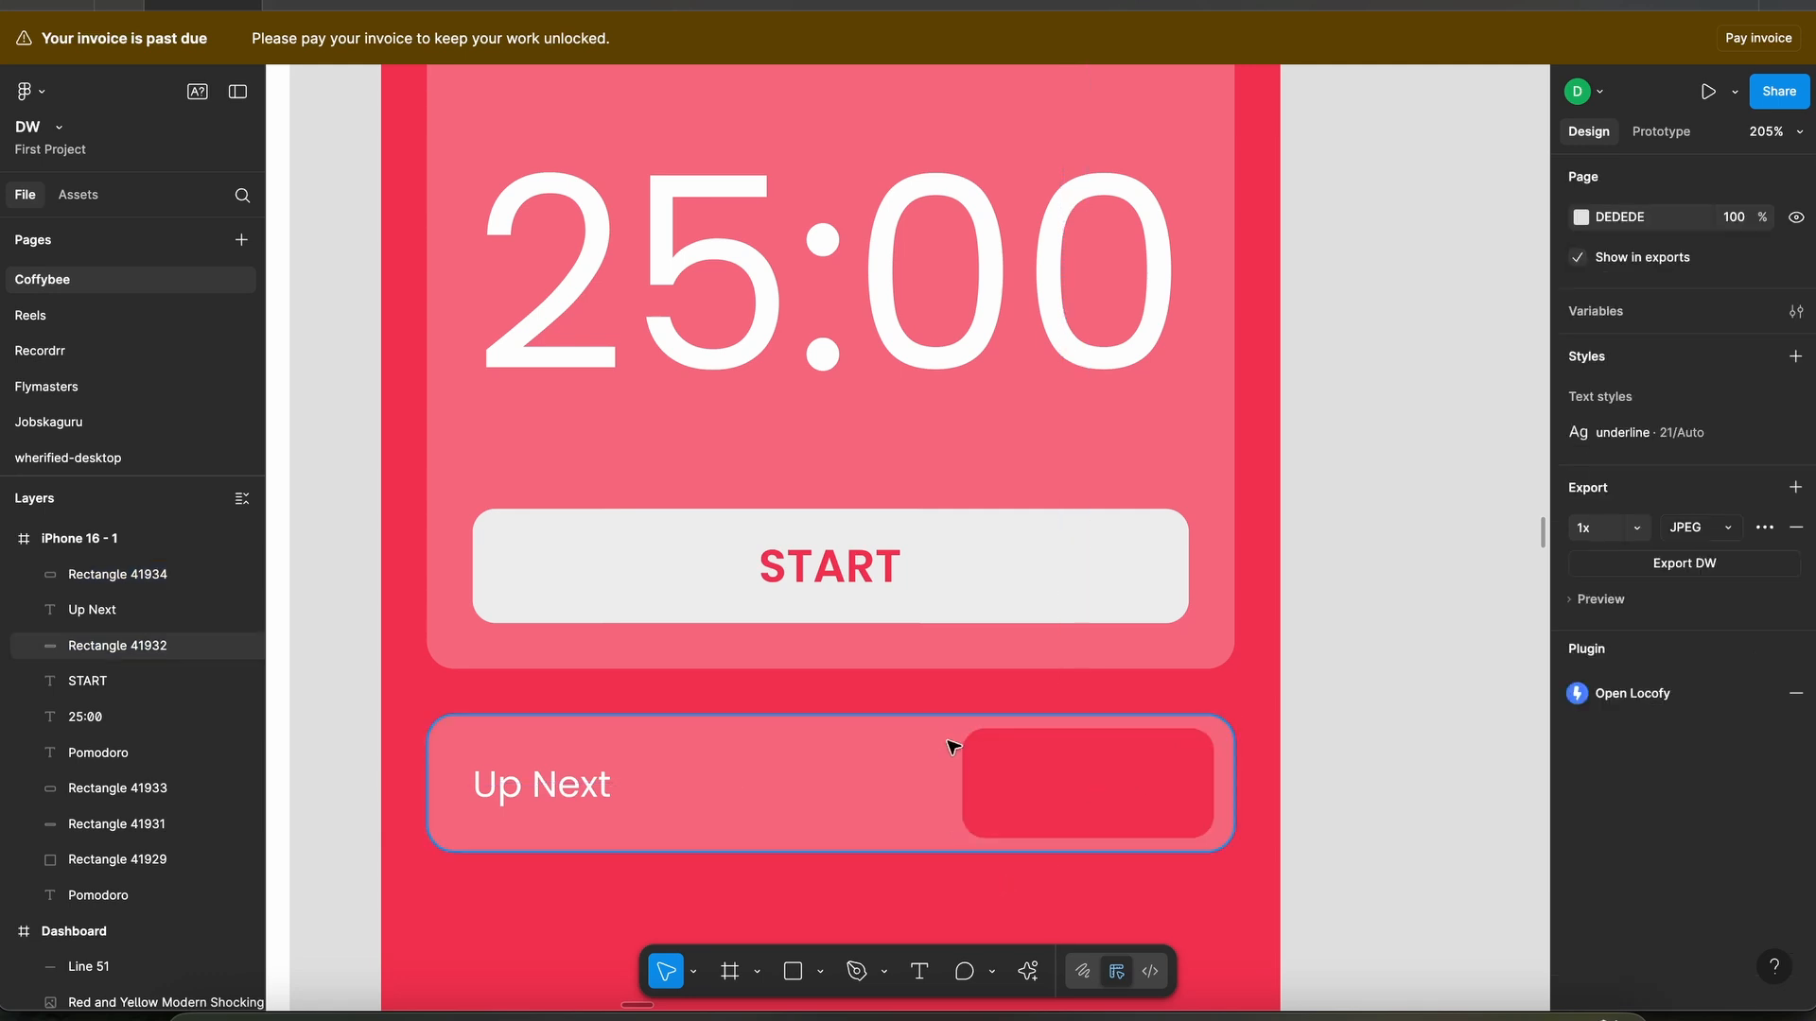
- Duplicate the "Up Next" text onto the red rectangle at X 275, Y 582 and bring the copy to the front
{"action": "left_click", "coordinate": [587, 788]}
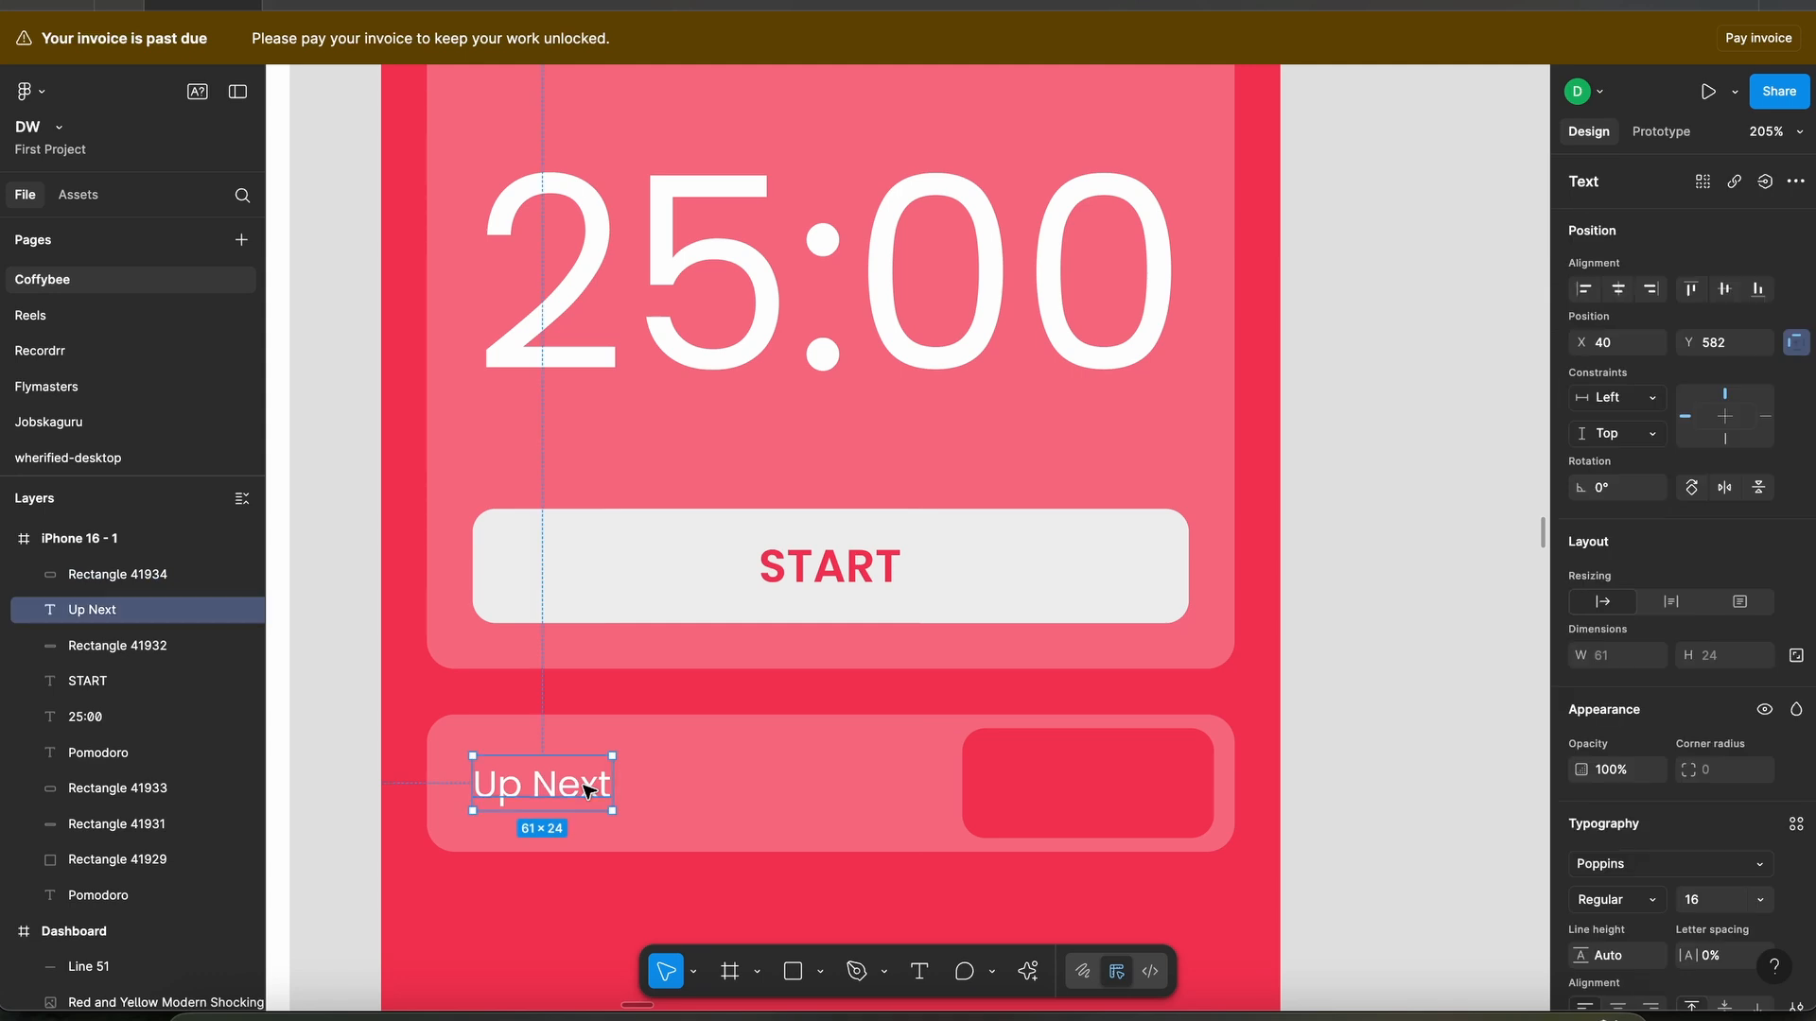
{"action": "left_click_drag", "start_coordinate": [587, 789], "coordinate": [1124, 788]}
{"action": "right_click", "coordinate": [1122, 789]}
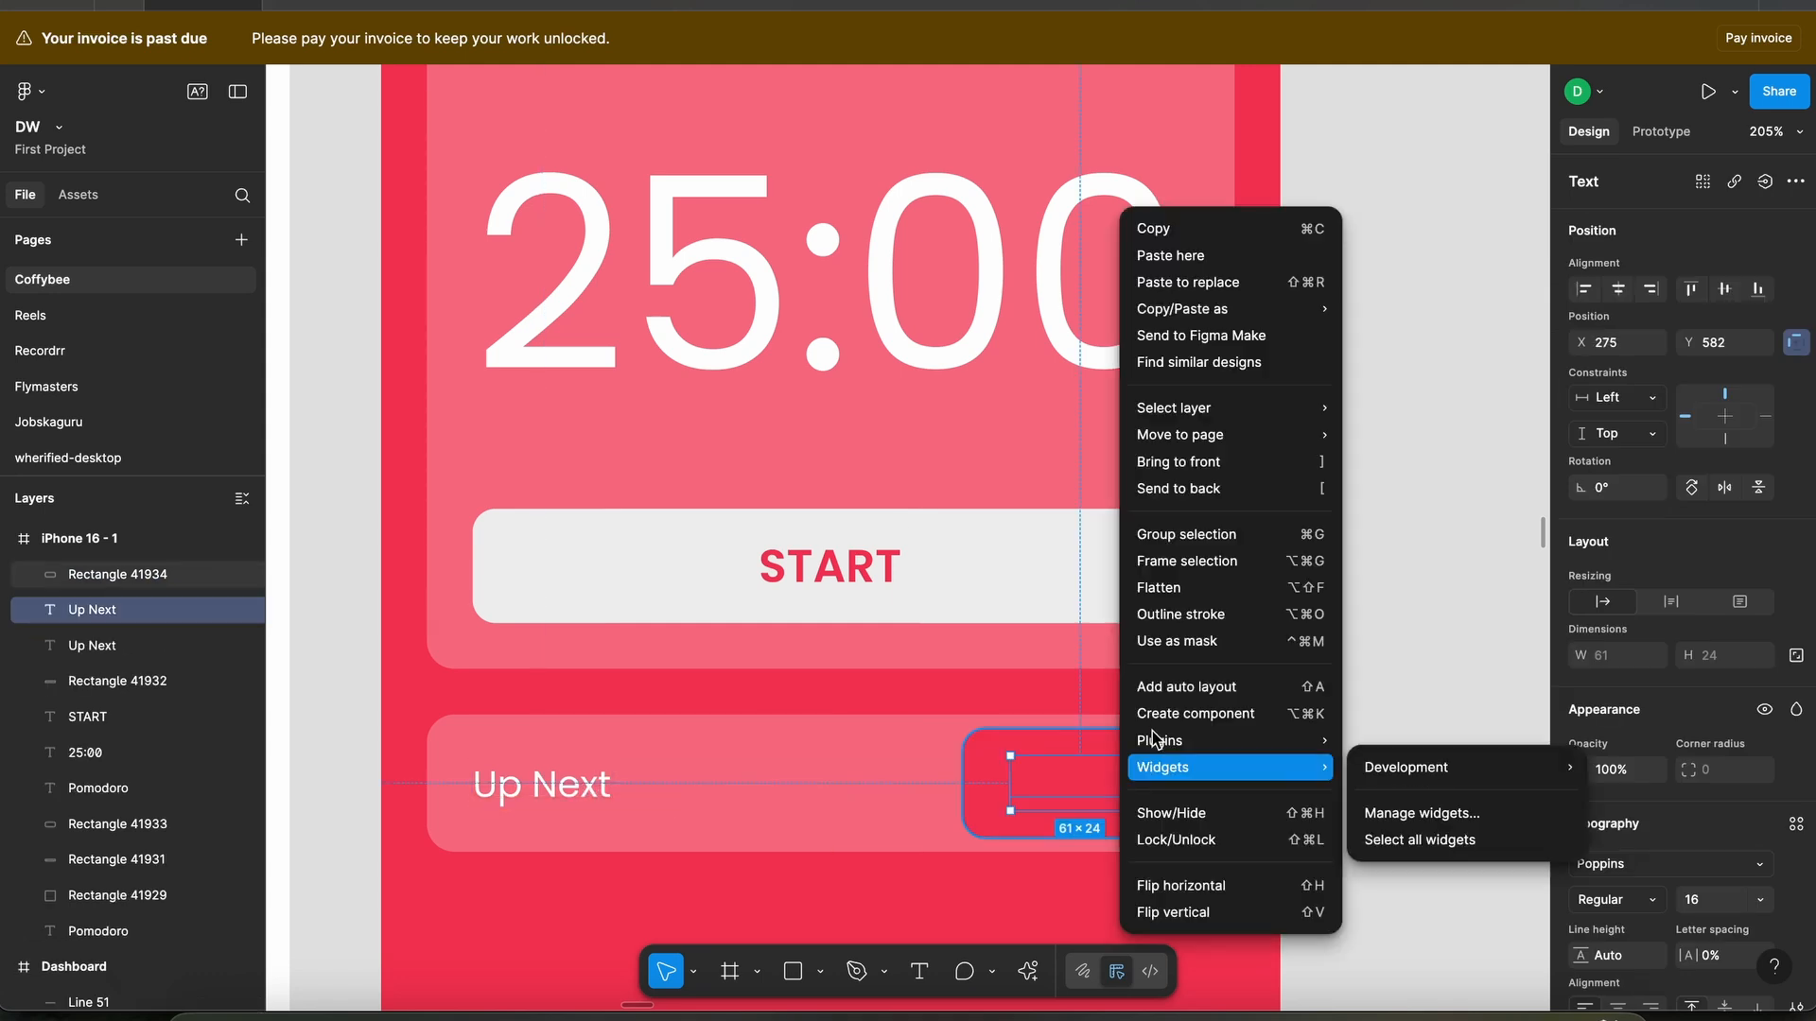
{"action": "left_click", "coordinate": [1204, 460]}
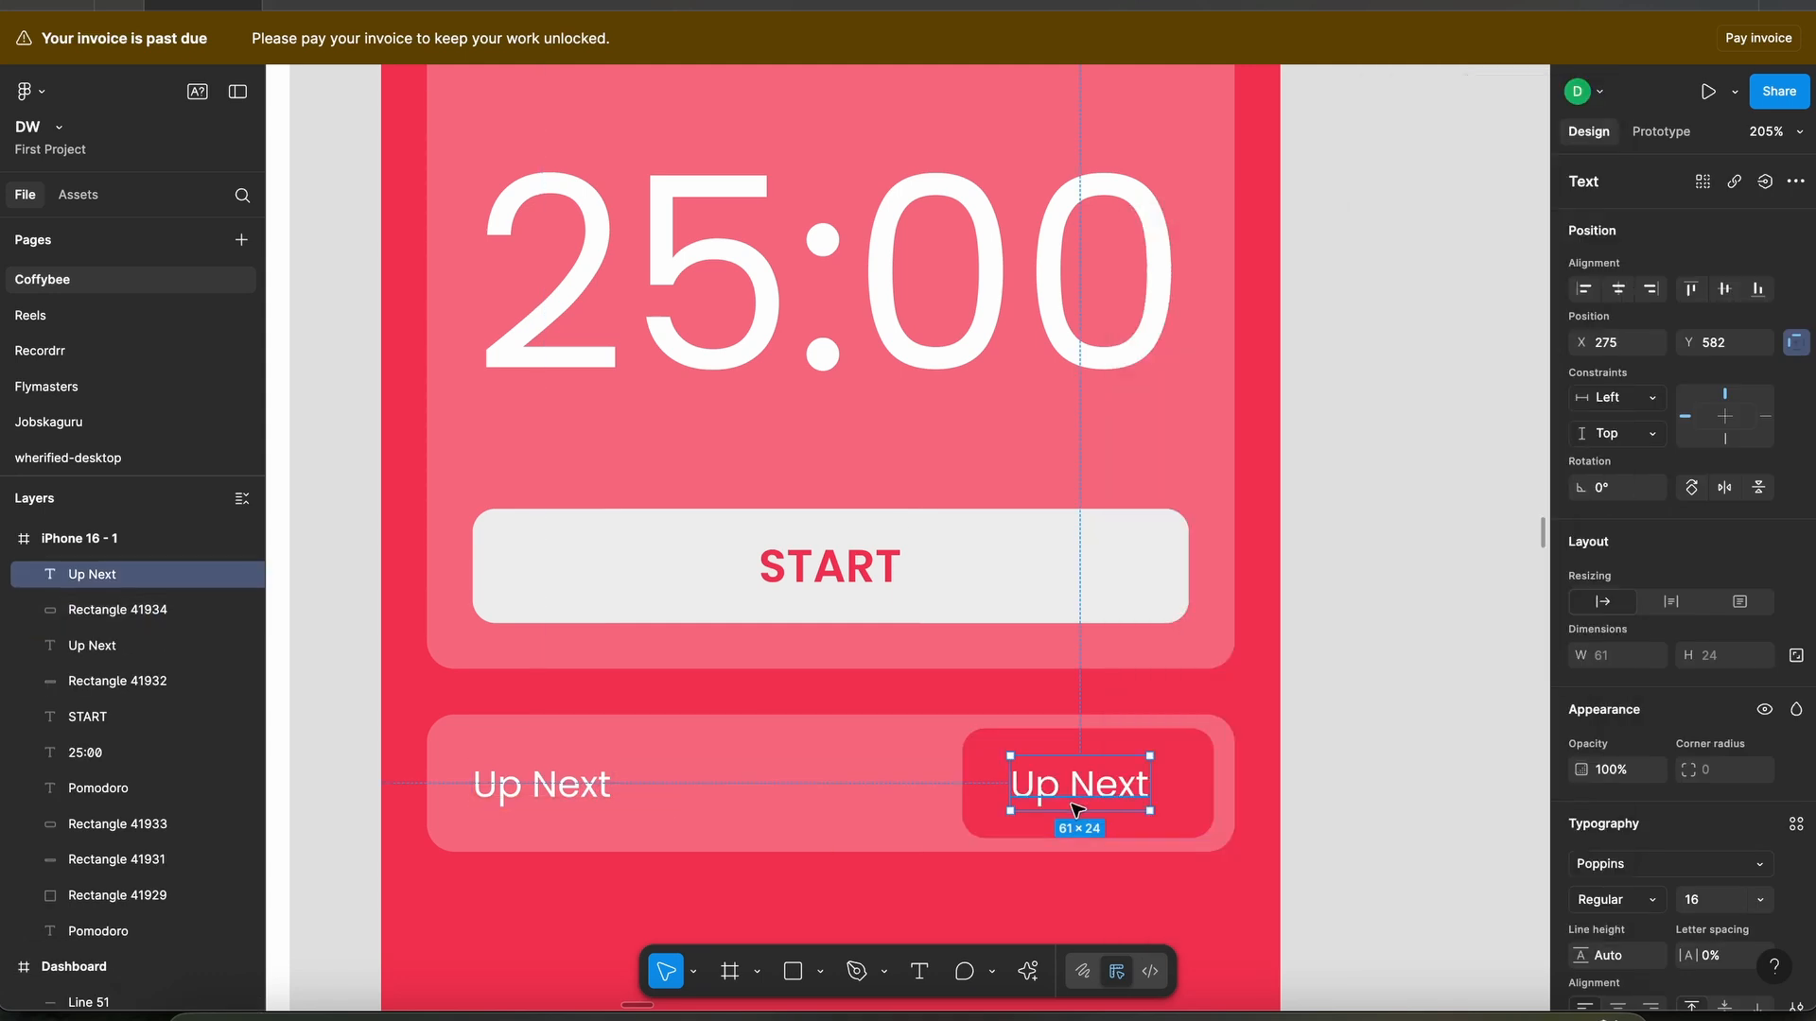
- Change the copied text on the red rectangle to "05:00 Short Break"
{"action": "double_click", "coordinate": [1071, 783]}
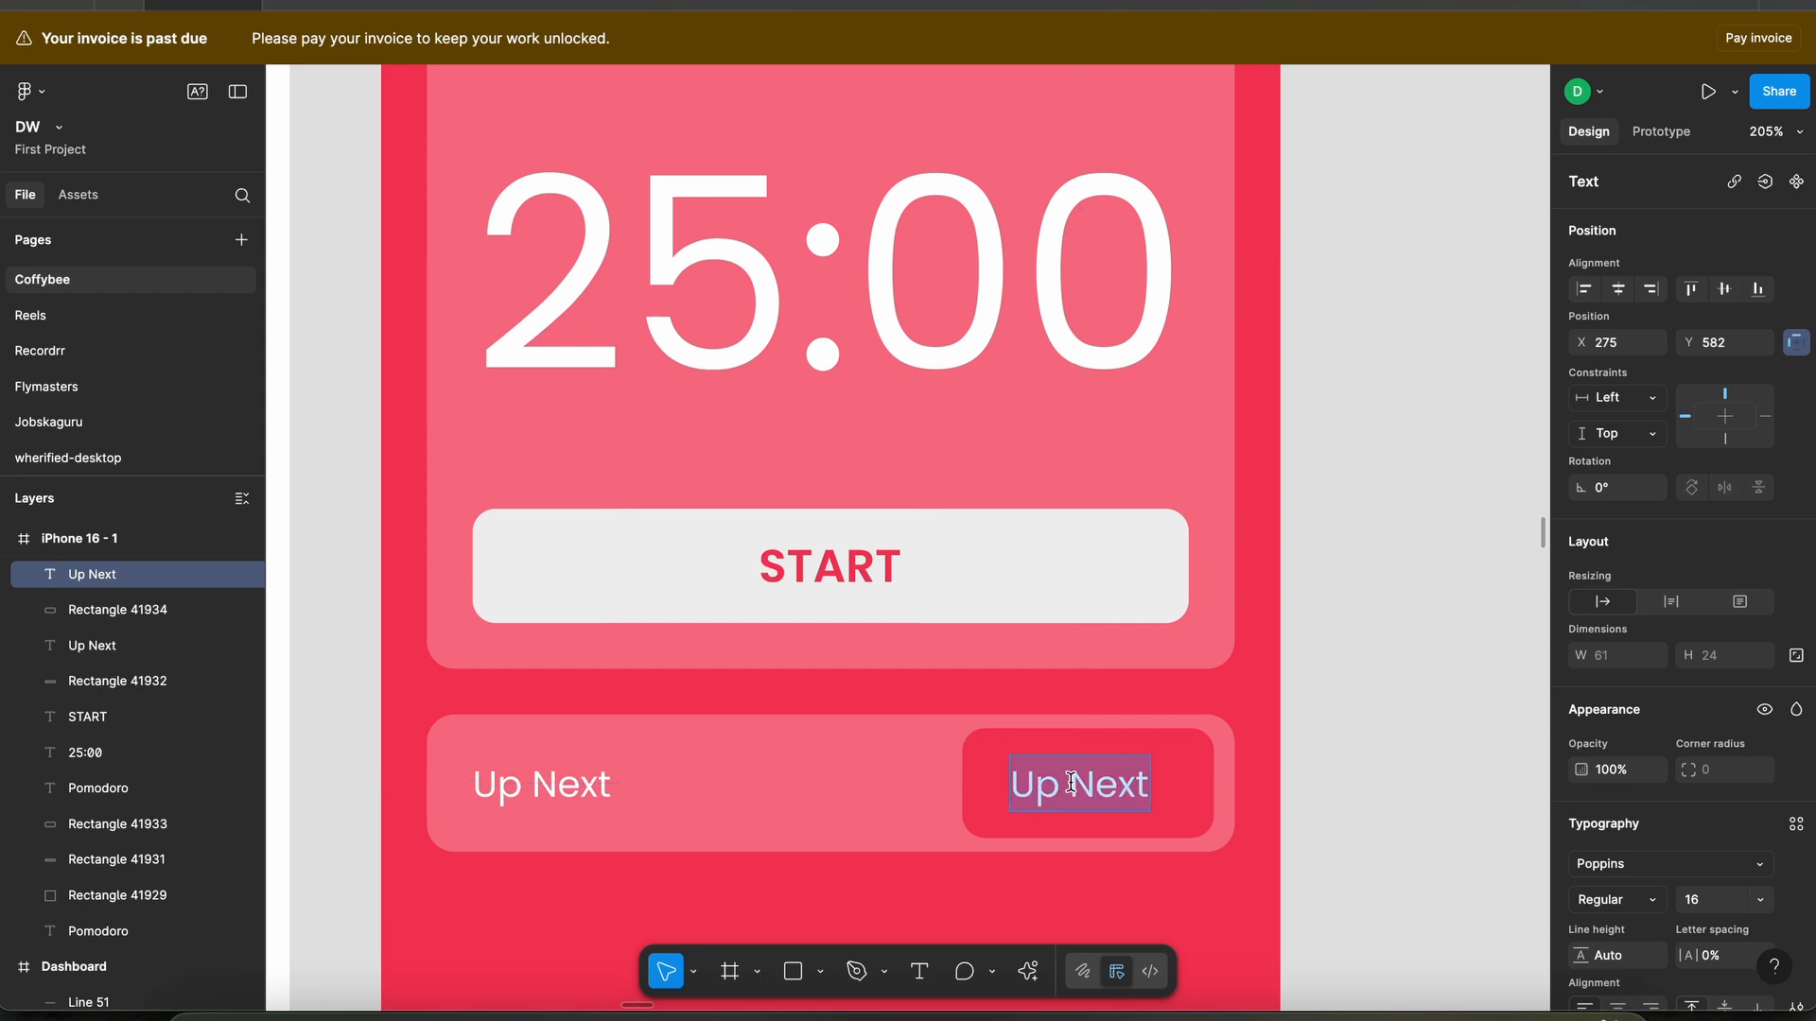
{"action": "type", "text": "00"}
{"action": "key", "text": "BackSpace"}
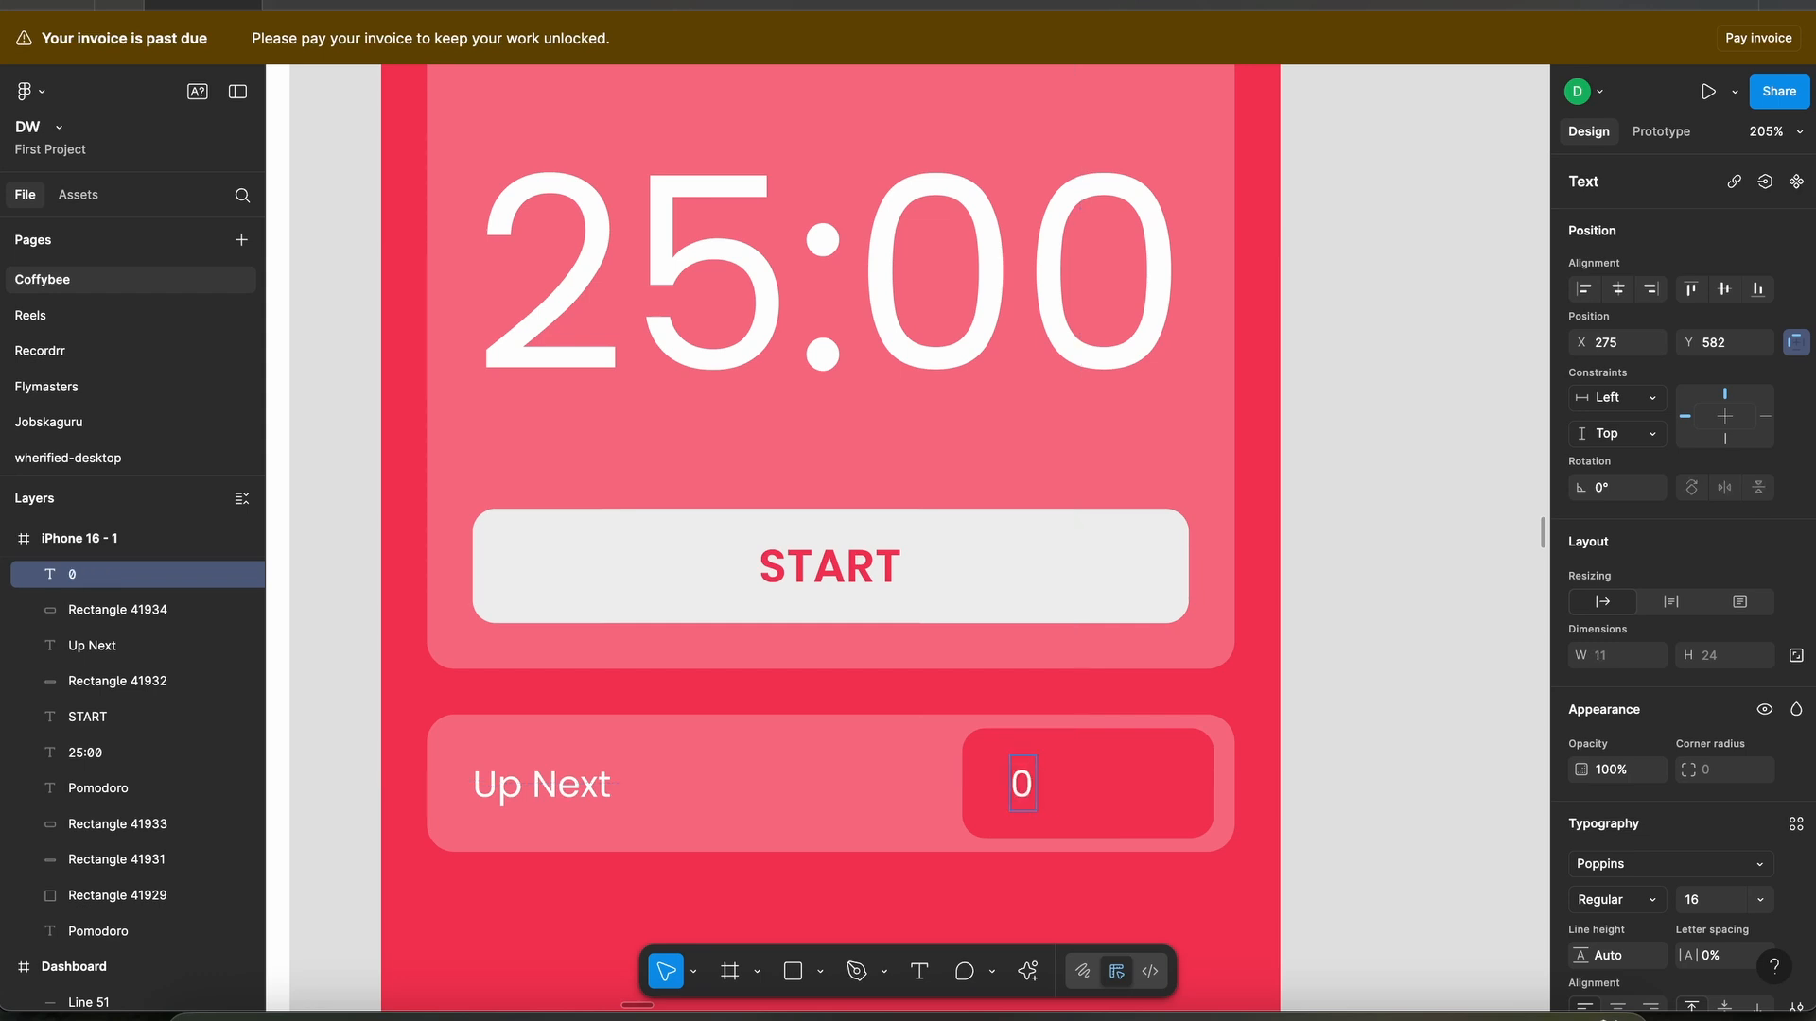
{"action": "type", "text": "5:00 Short Break"}
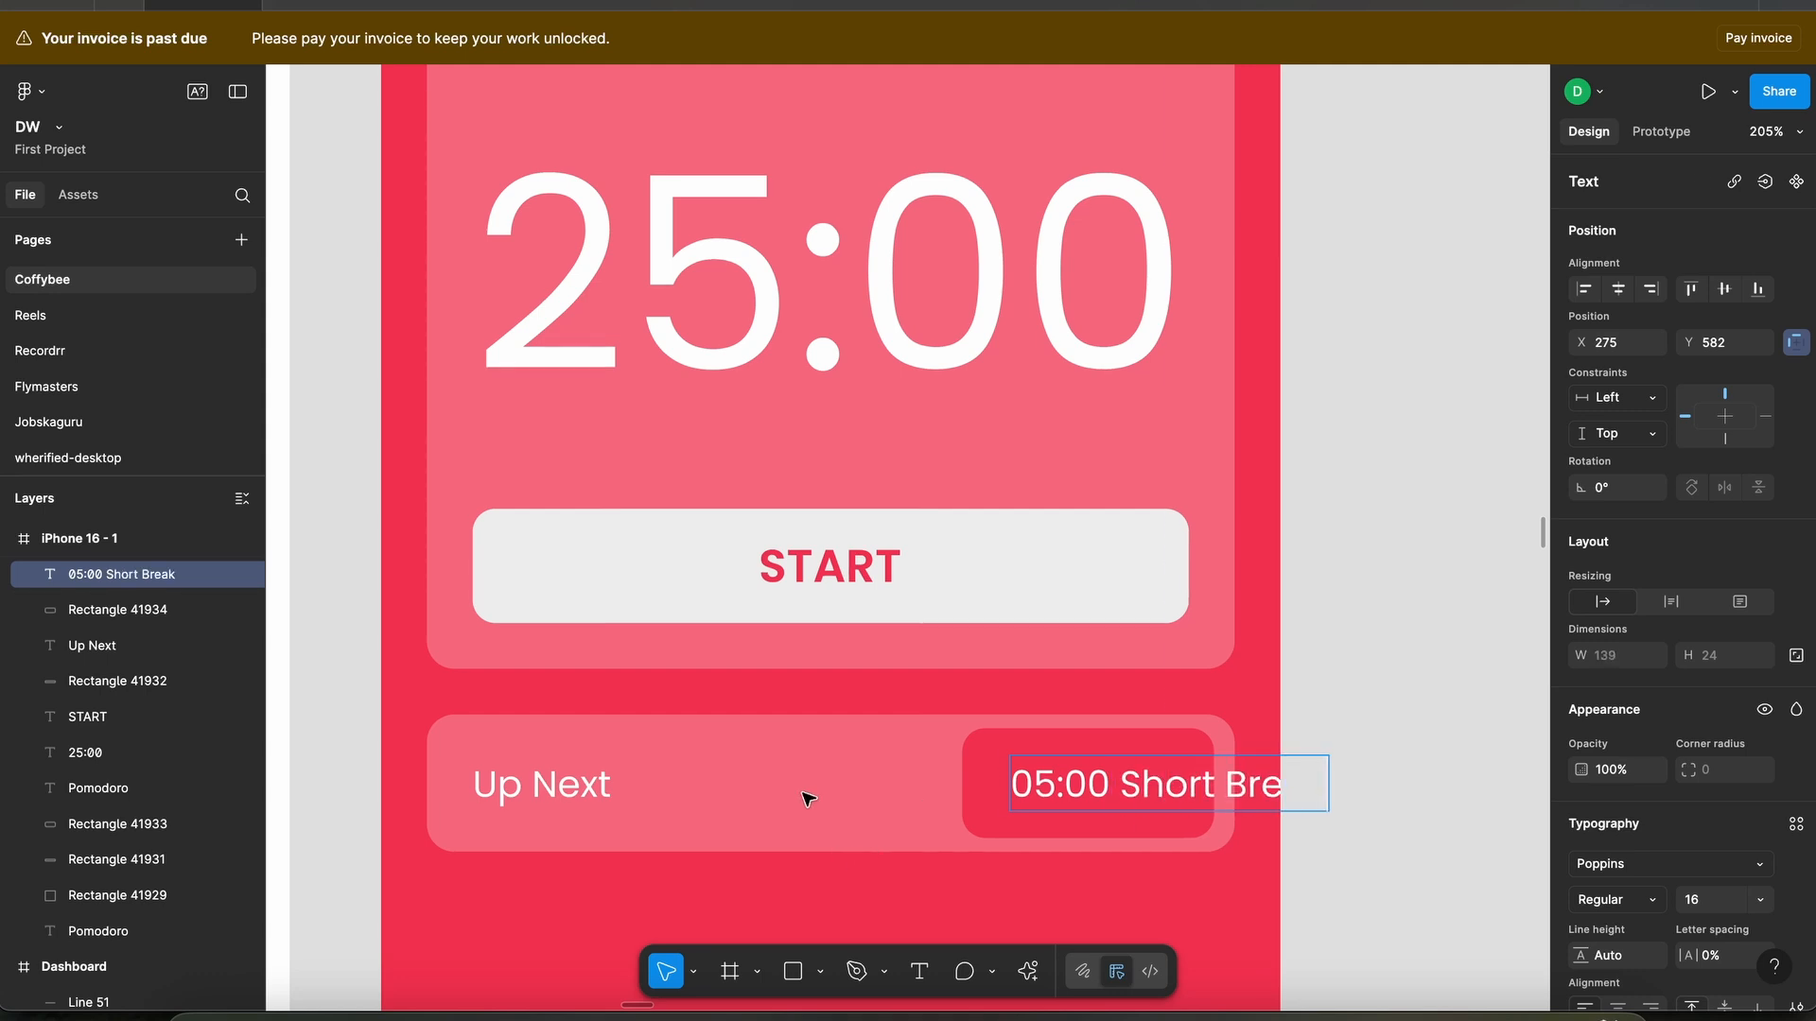
{"action": "key", "text": "Escape"}
- Extend the red rectangle's left edge to a width of 155 and move the "05:00 Short Break" text inside it at X 217
{"action": "left_click", "coordinate": [993, 788]}
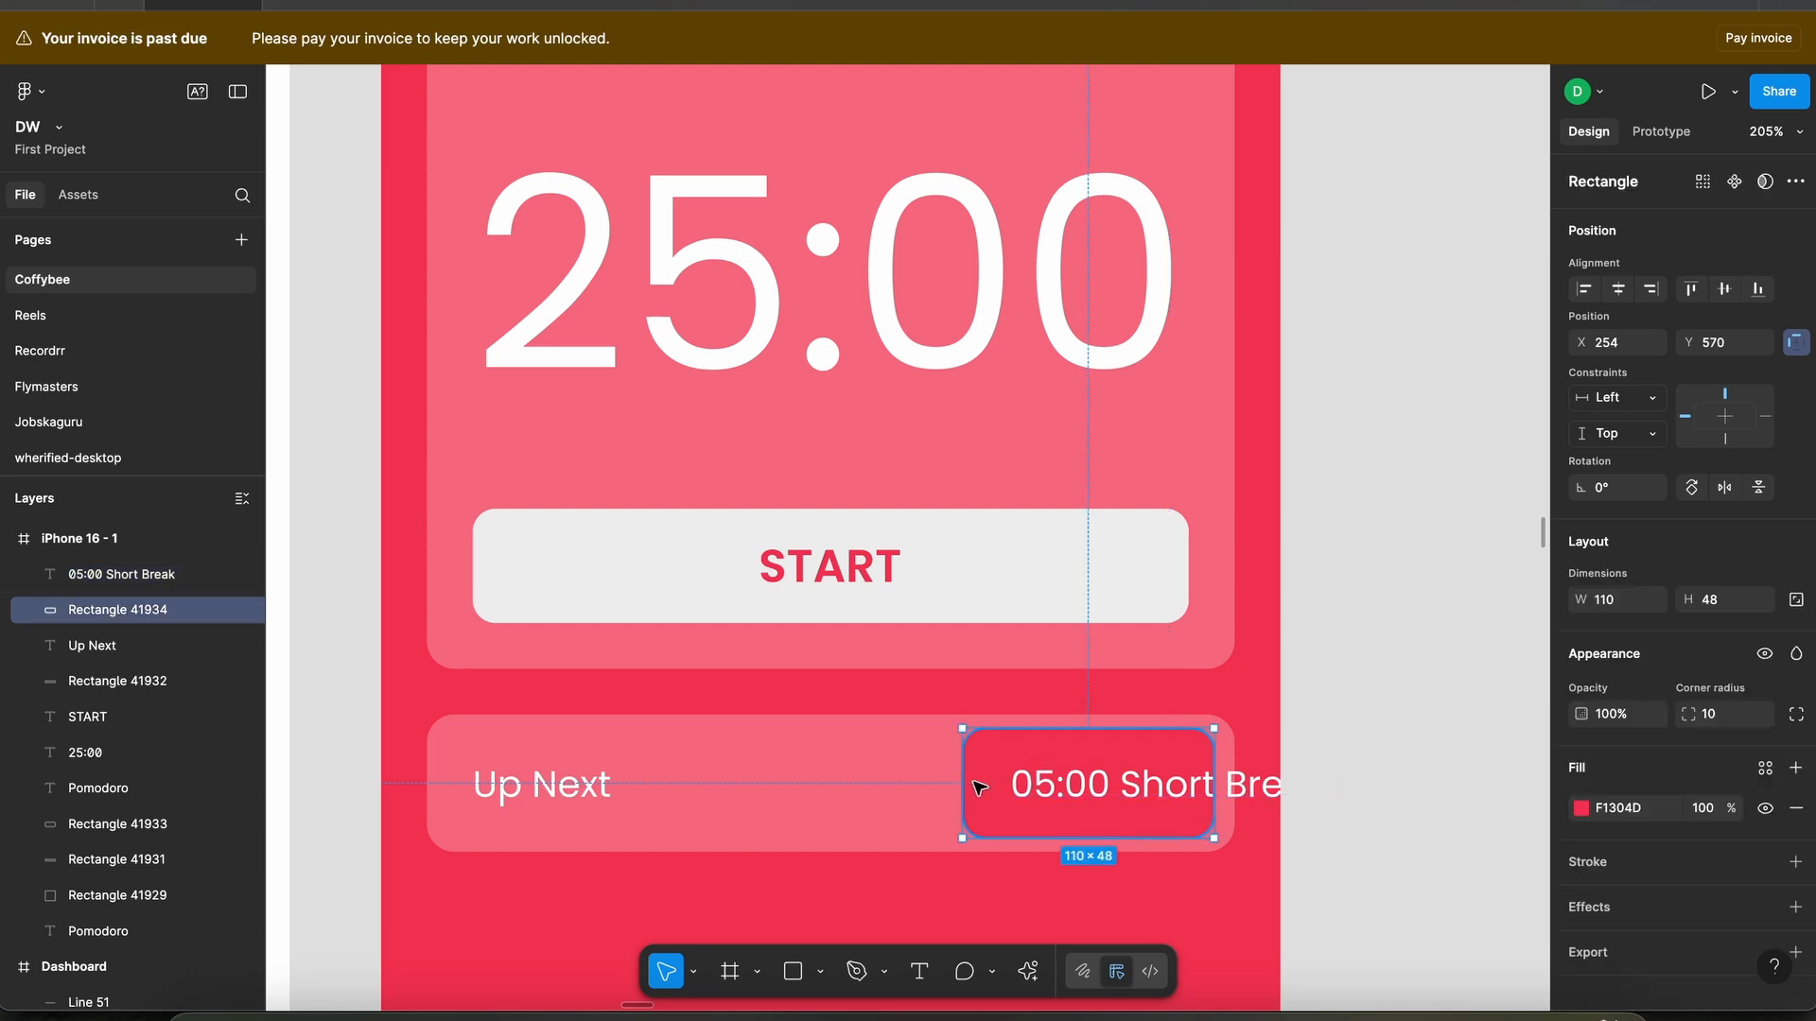
{"action": "scroll", "coordinate": [832, 420], "scroll_direction": "down", "scroll_amount": 3}
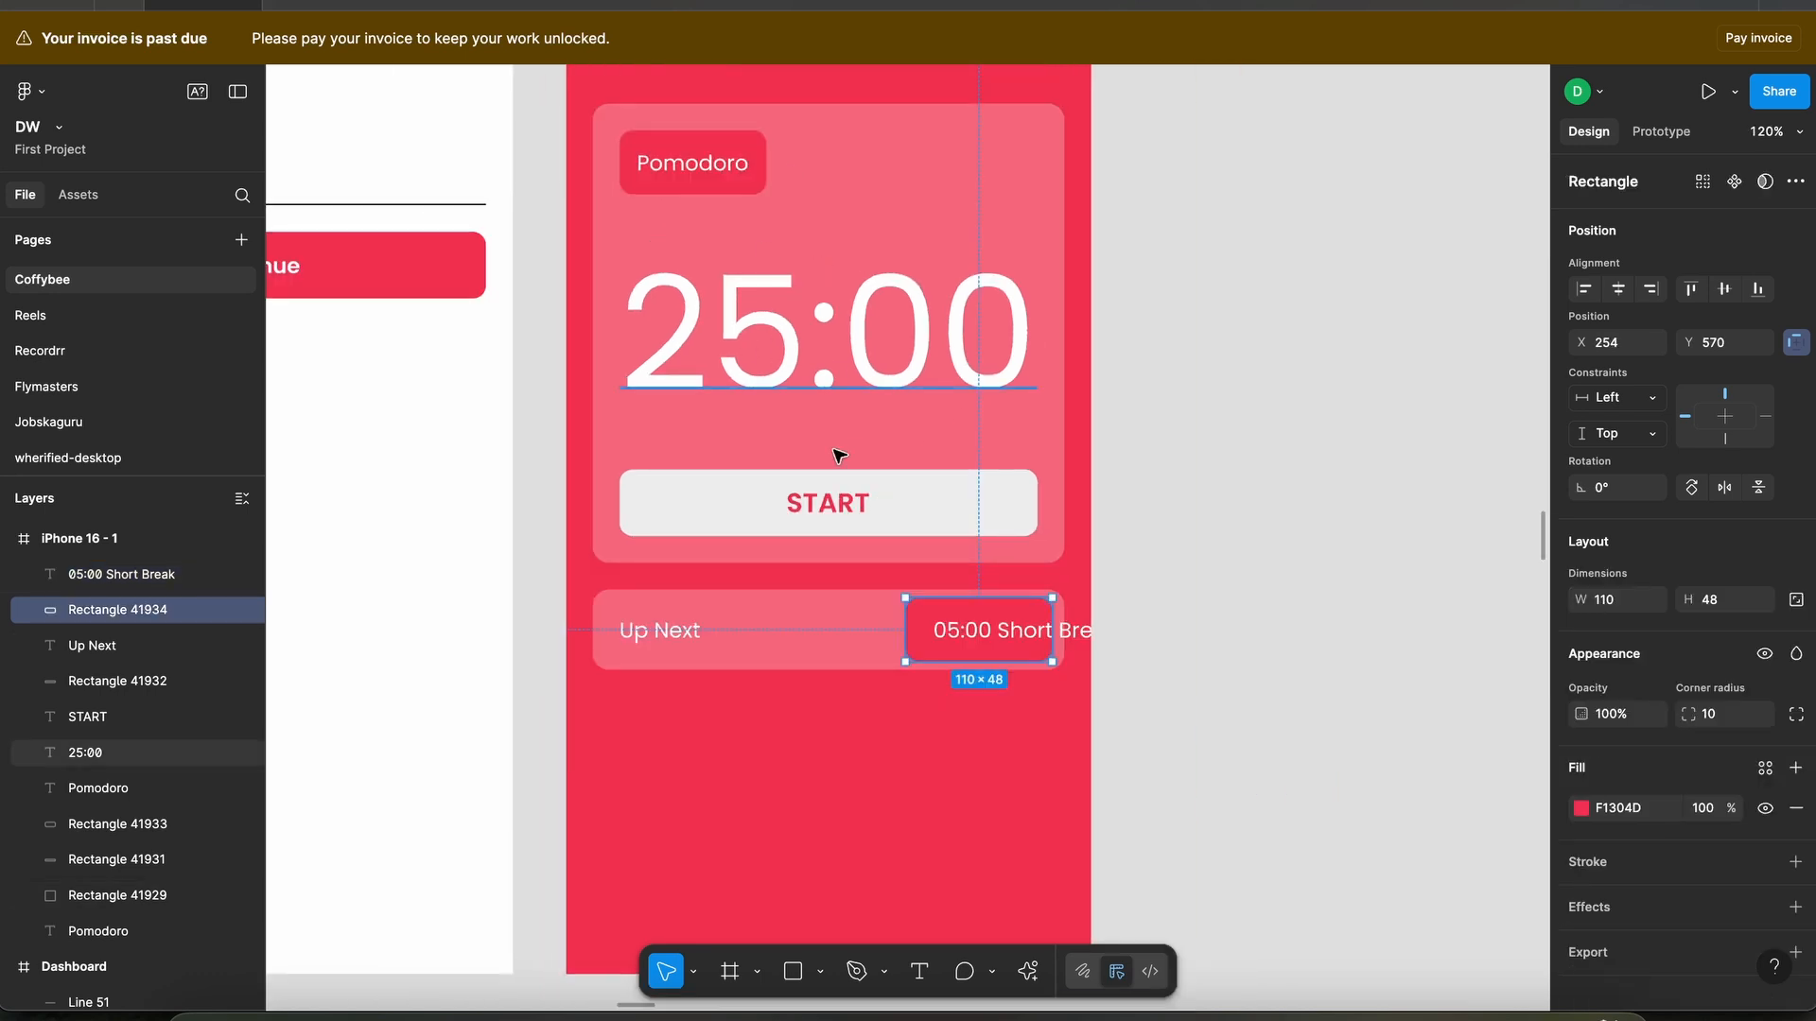
{"action": "left_click_drag", "start_coordinate": [875, 629], "coordinate": [800, 629]}
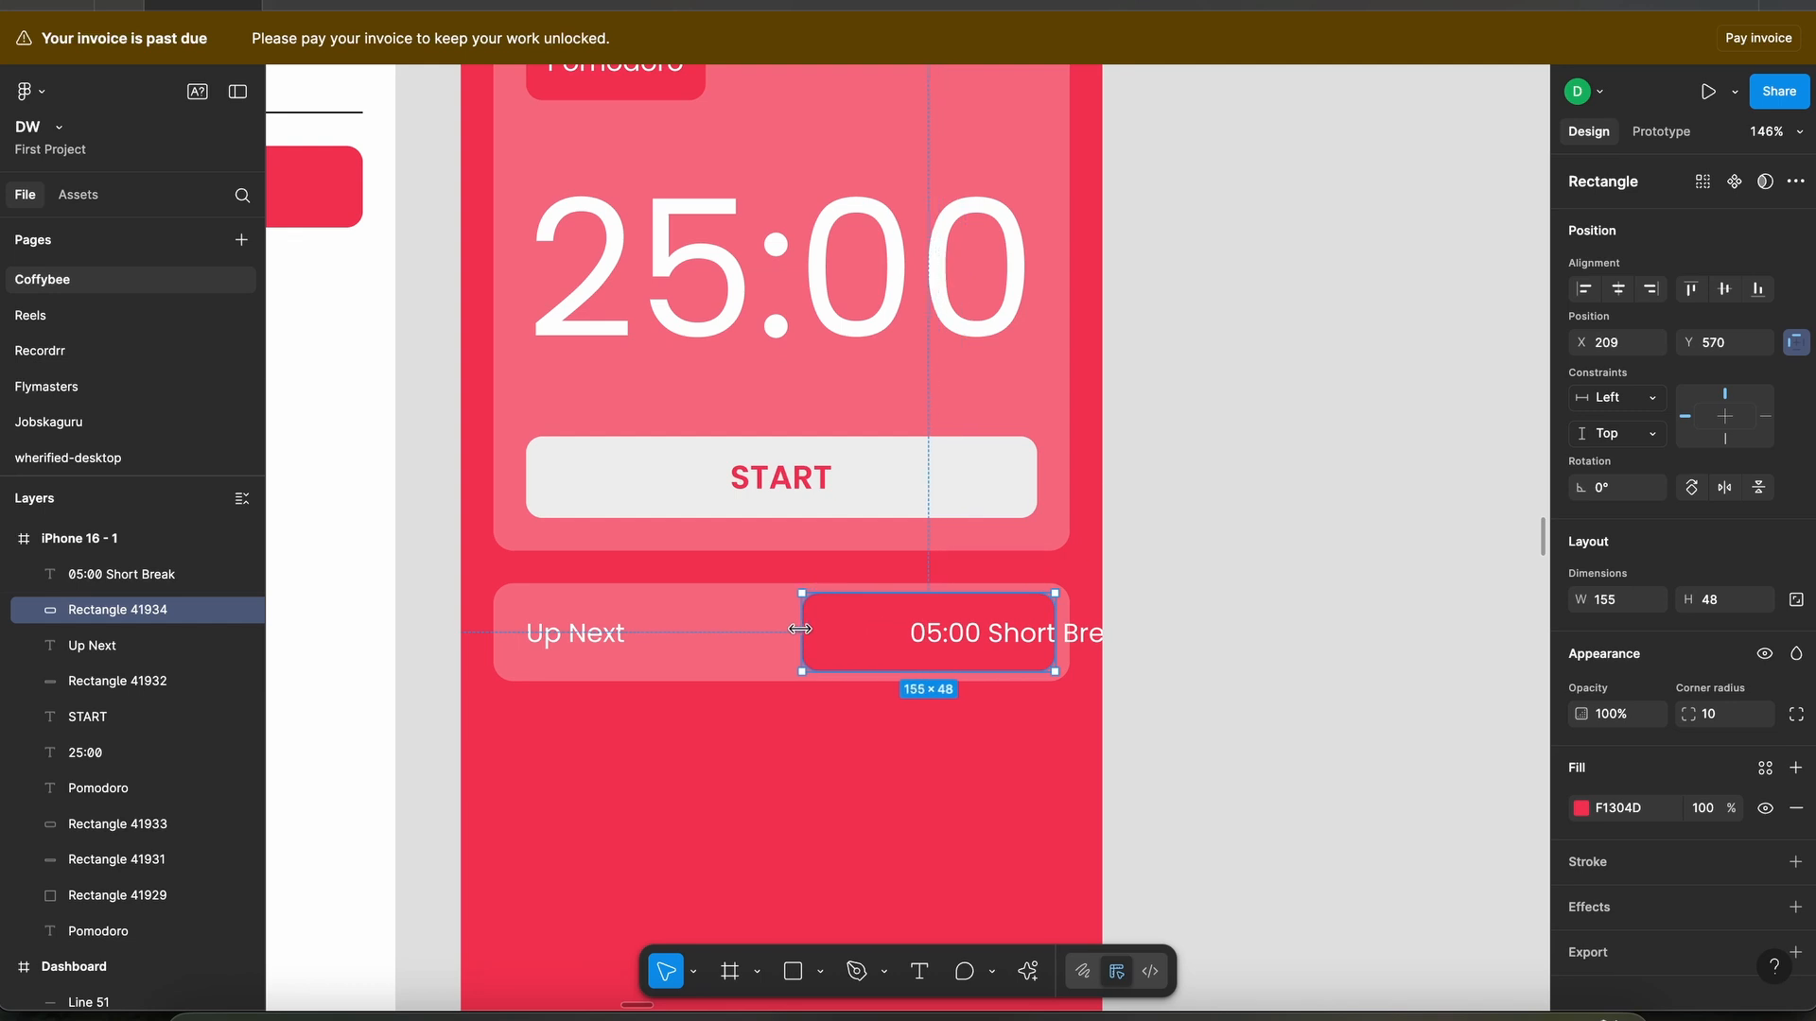
{"action": "left_click", "coordinate": [1007, 640]}
{"action": "key", "text": "Escape"}
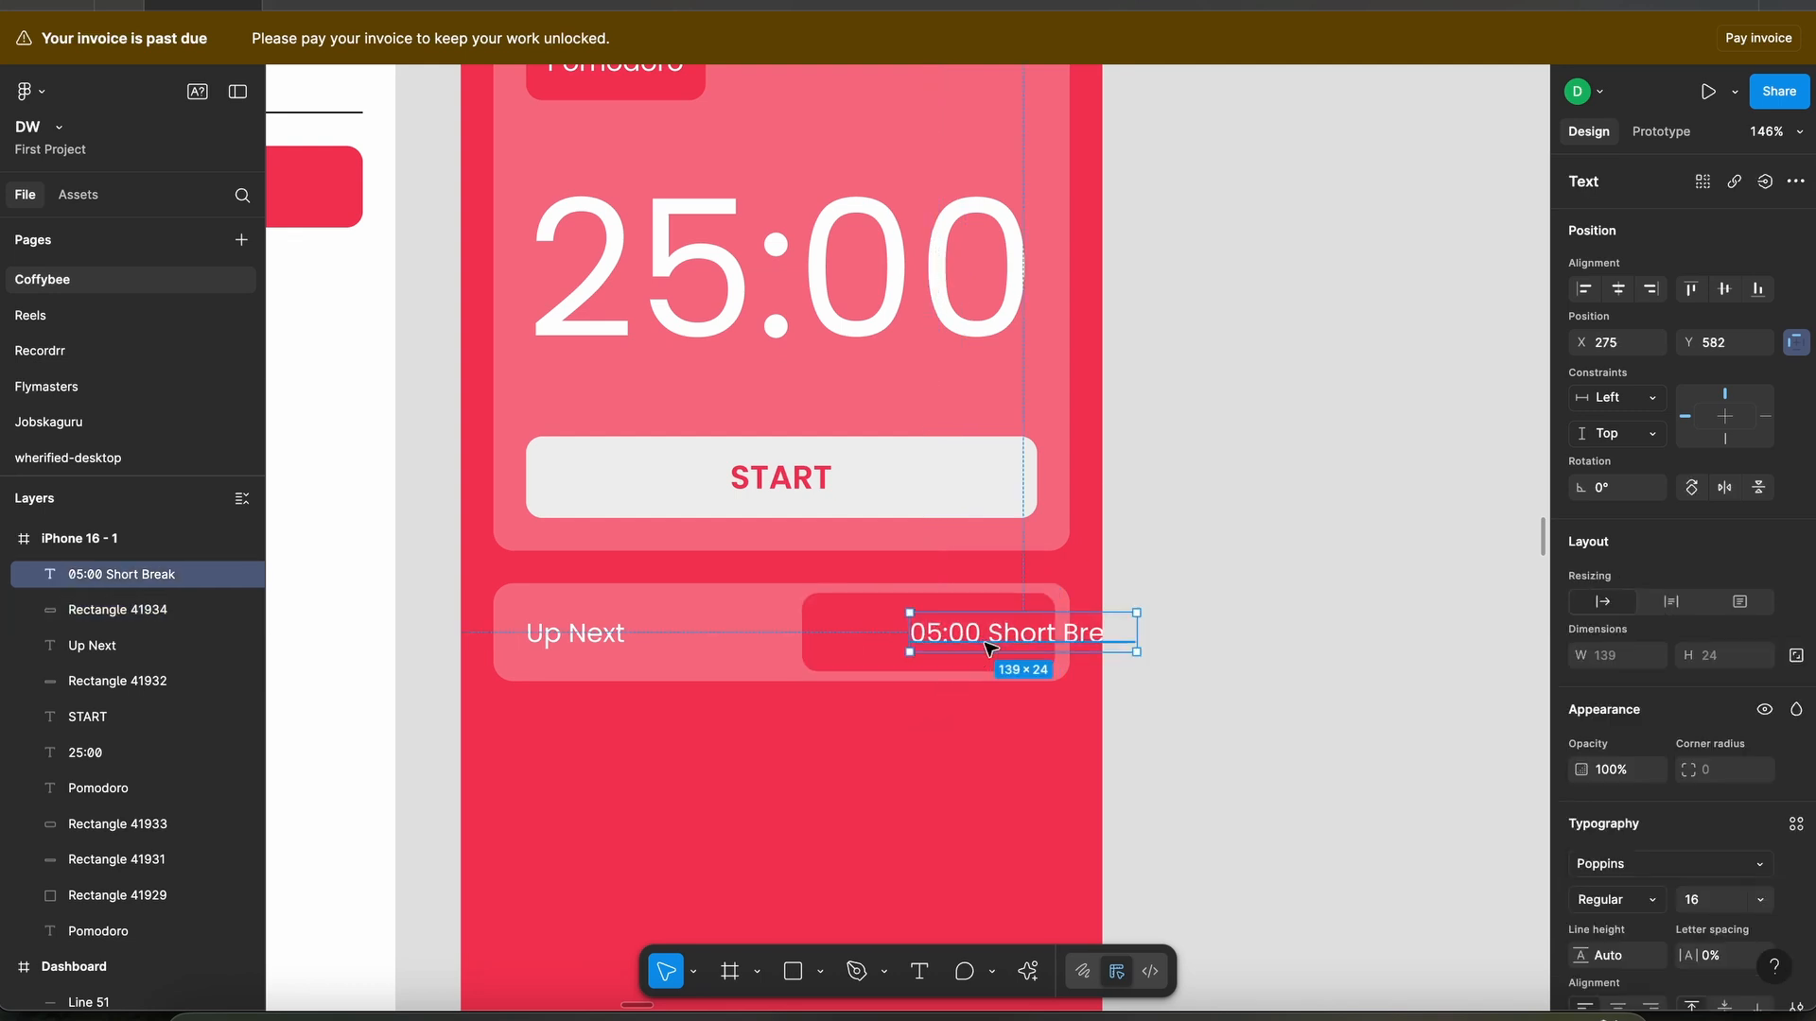
{"action": "left_click_drag", "start_coordinate": [987, 644], "coordinate": [901, 647]}
{"action": "scroll", "coordinate": [900, 646], "scroll_direction": "up", "scroll_amount": 5}
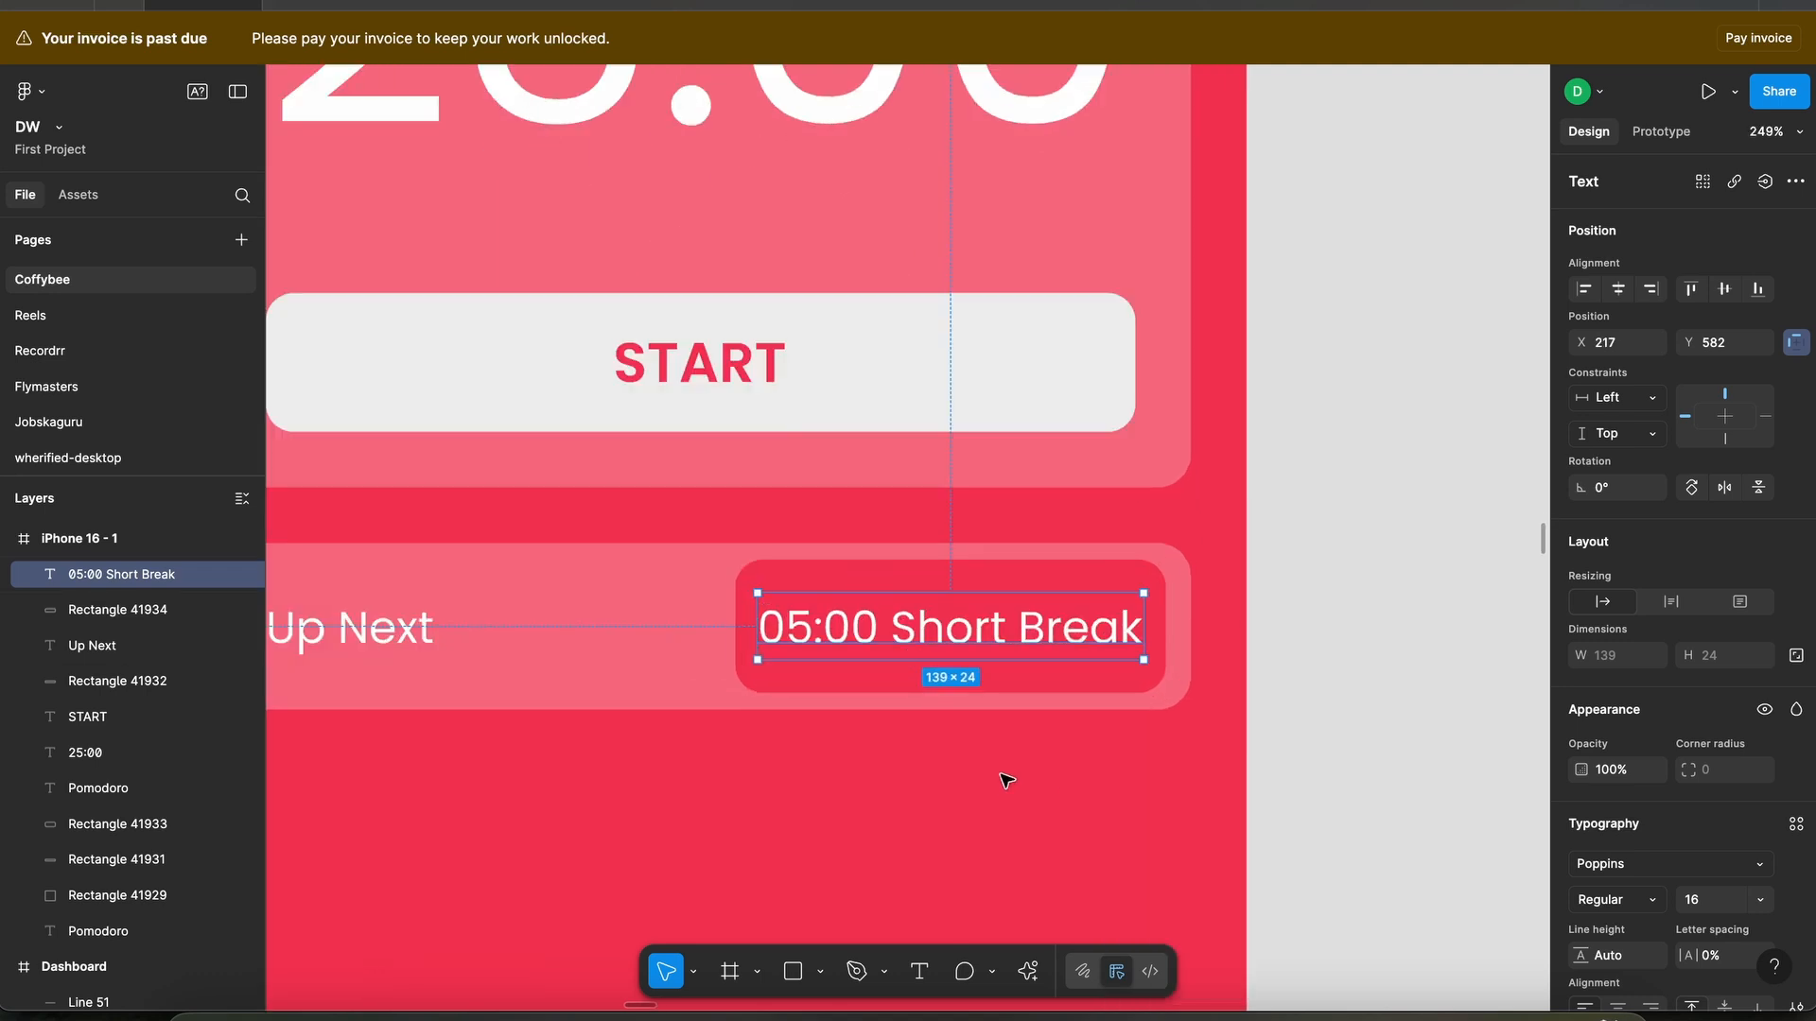
- Widen the red rectangle leftward to 160 and center the "05:00 Short Break" text horizontally within it
{"action": "left_click", "coordinate": [850, 583]}
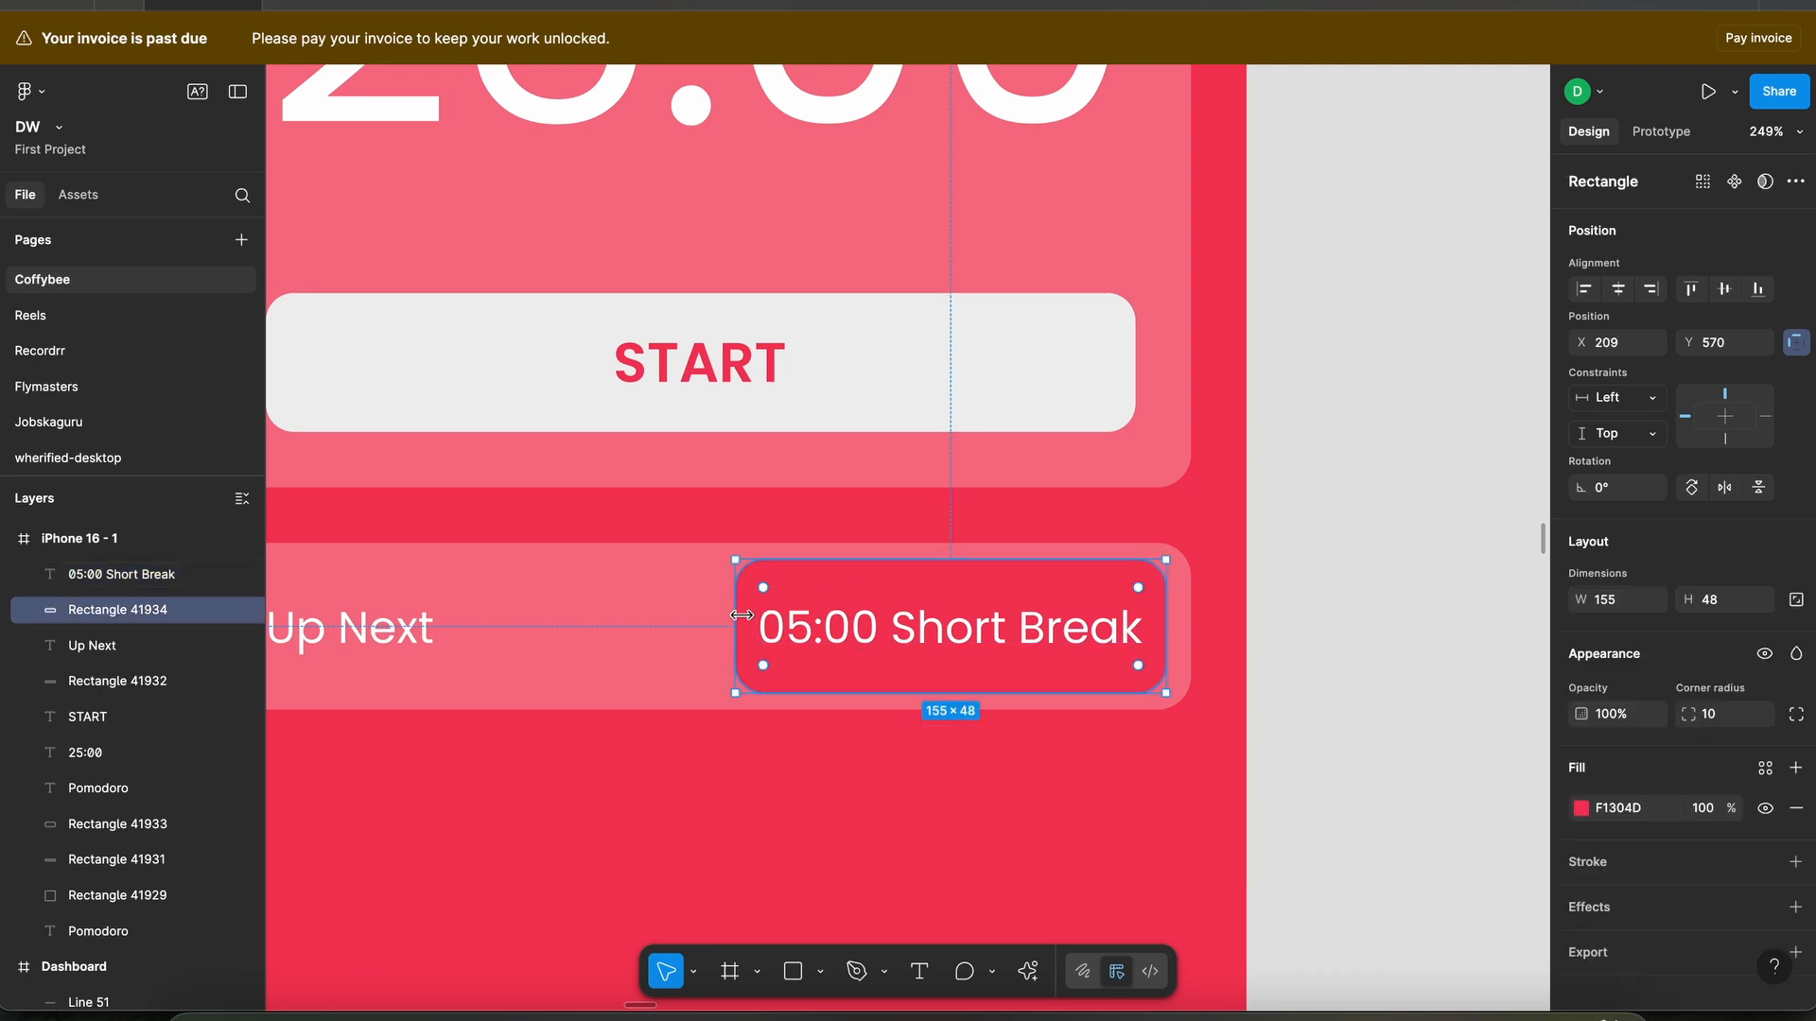
{"action": "left_click_drag", "start_coordinate": [736, 613], "coordinate": [719, 613]}
{"action": "left_click", "coordinate": [945, 585]}
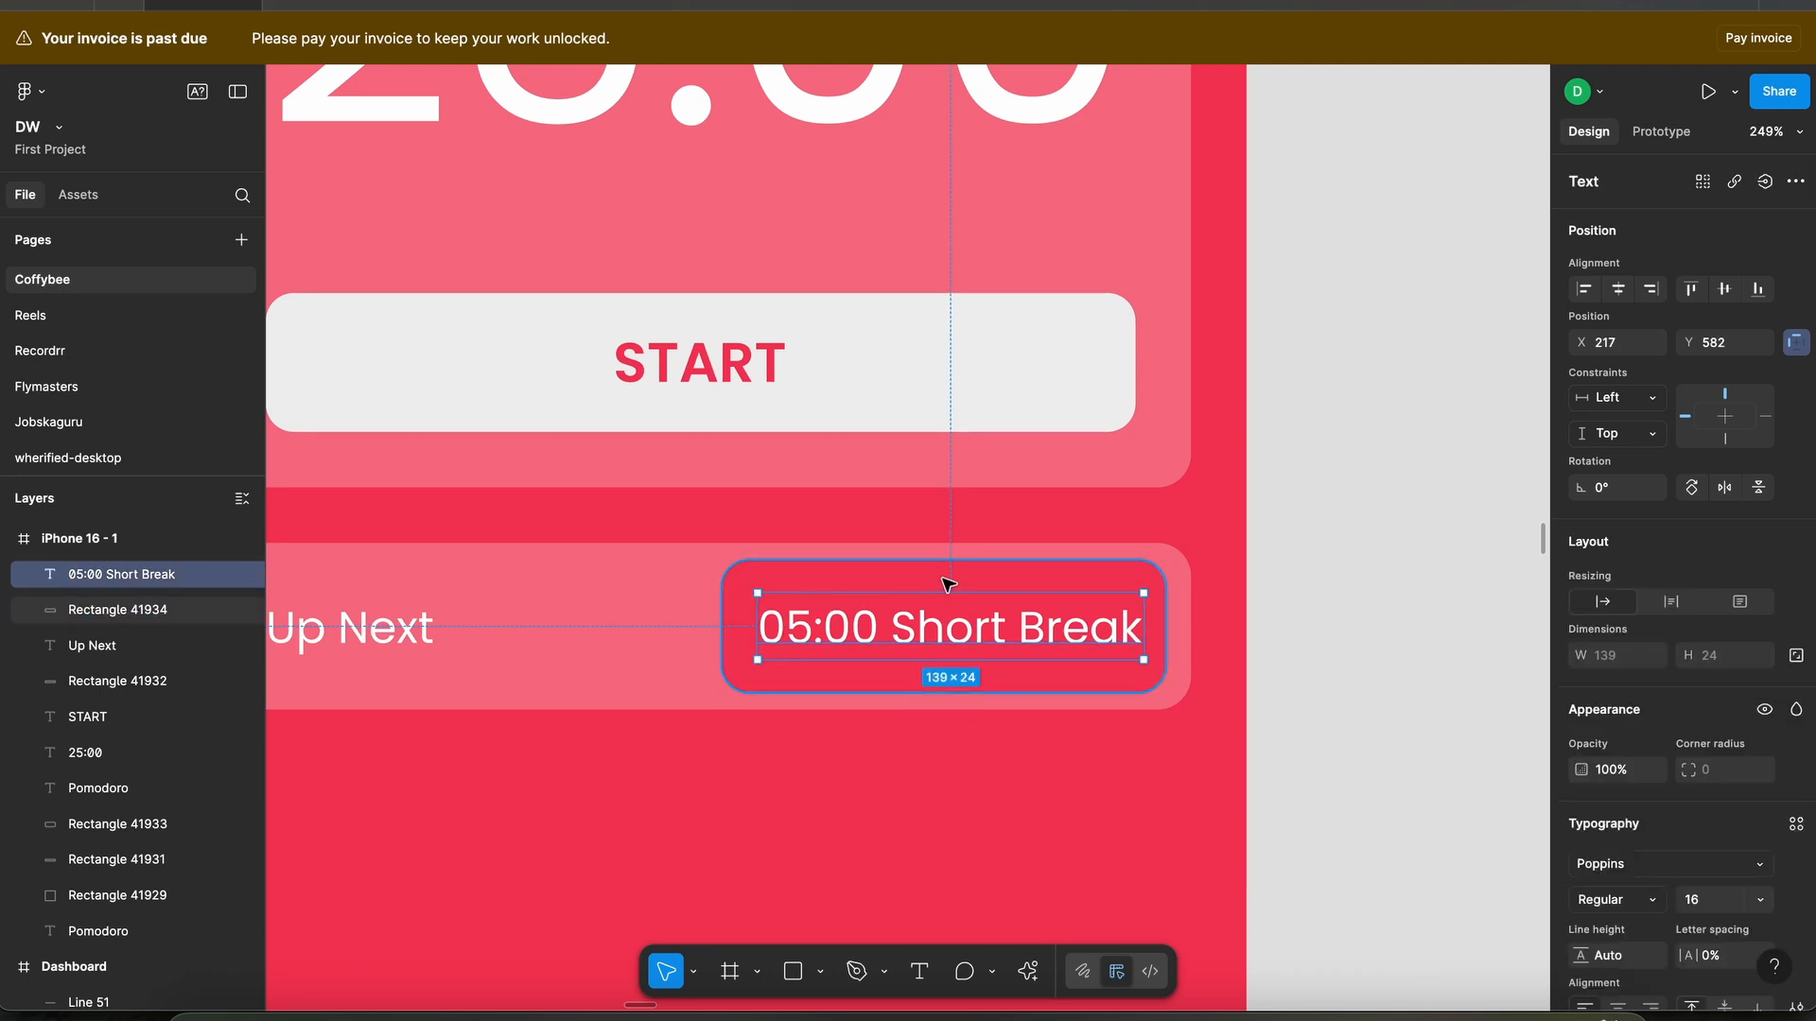
{"action": "left_click", "coordinate": [949, 584], "text": "shift"}
{"action": "left_click", "coordinate": [1622, 297]}
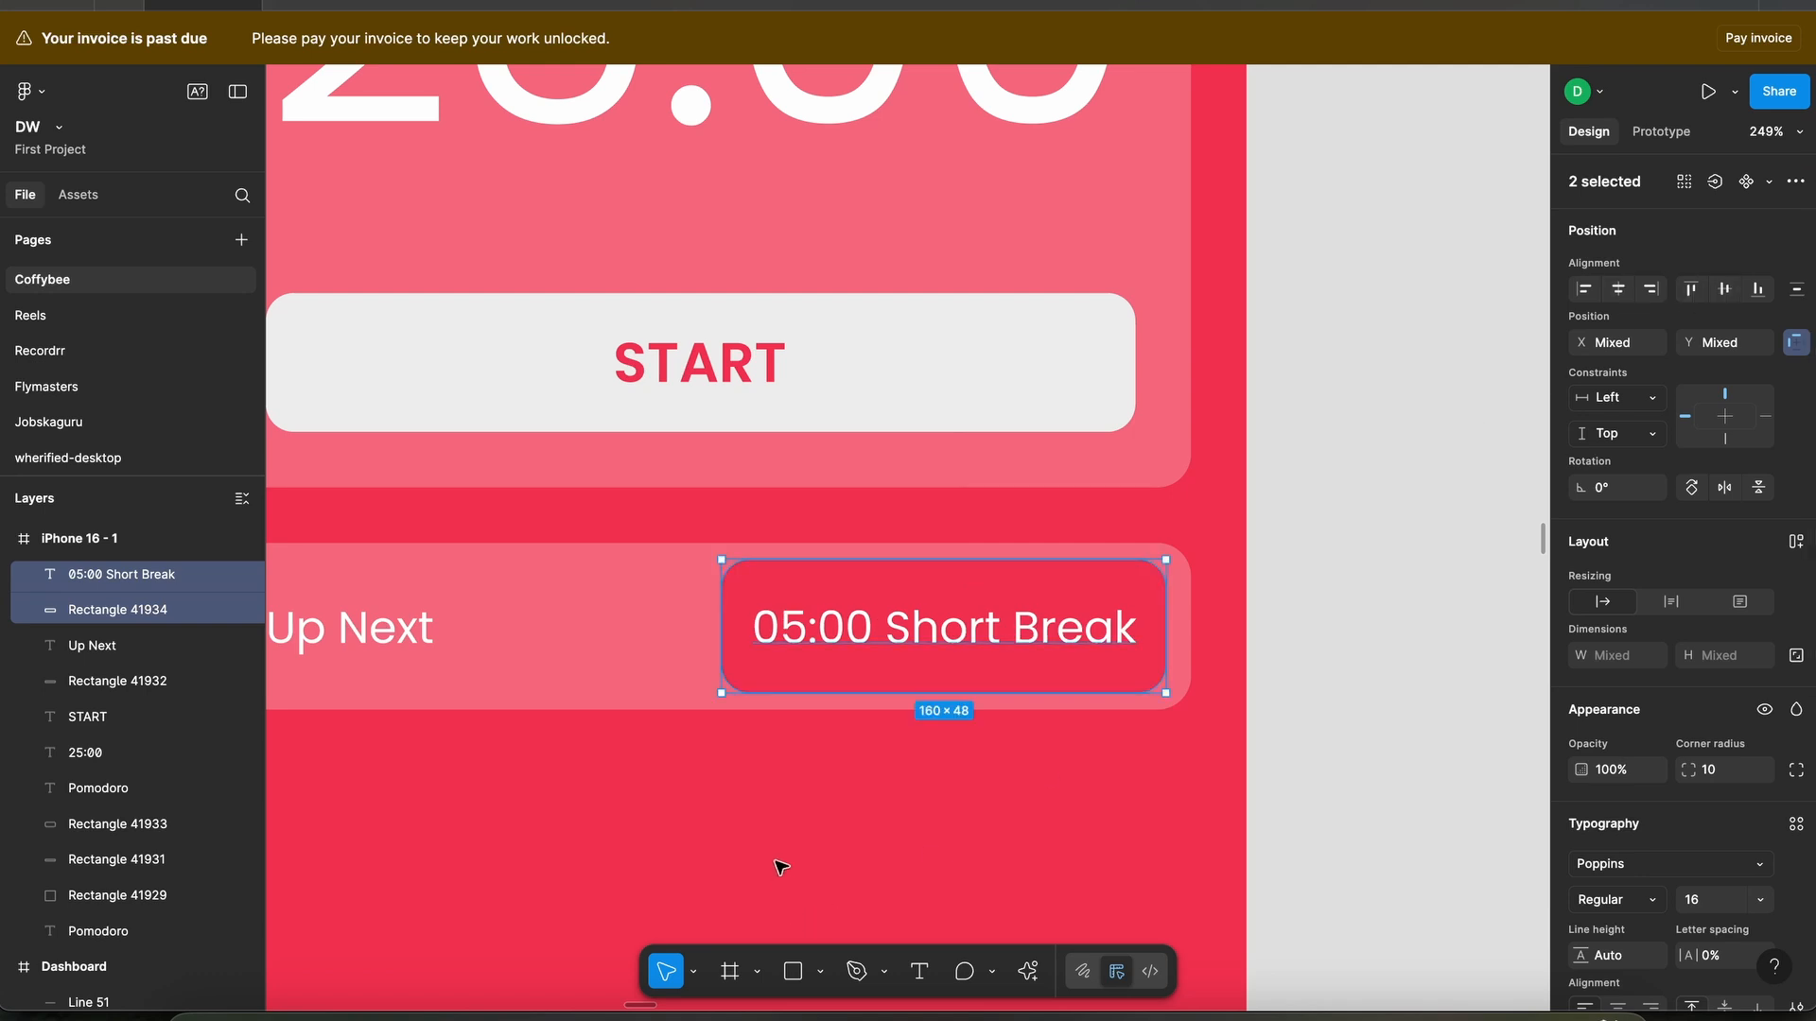
{"action": "left_click", "coordinate": [764, 757]}
- Draw a roughly horizontal line about 344 long just below the Up Next bar
{"action": "scroll", "coordinate": [672, 759], "scroll_direction": "down", "scroll_amount": 5}
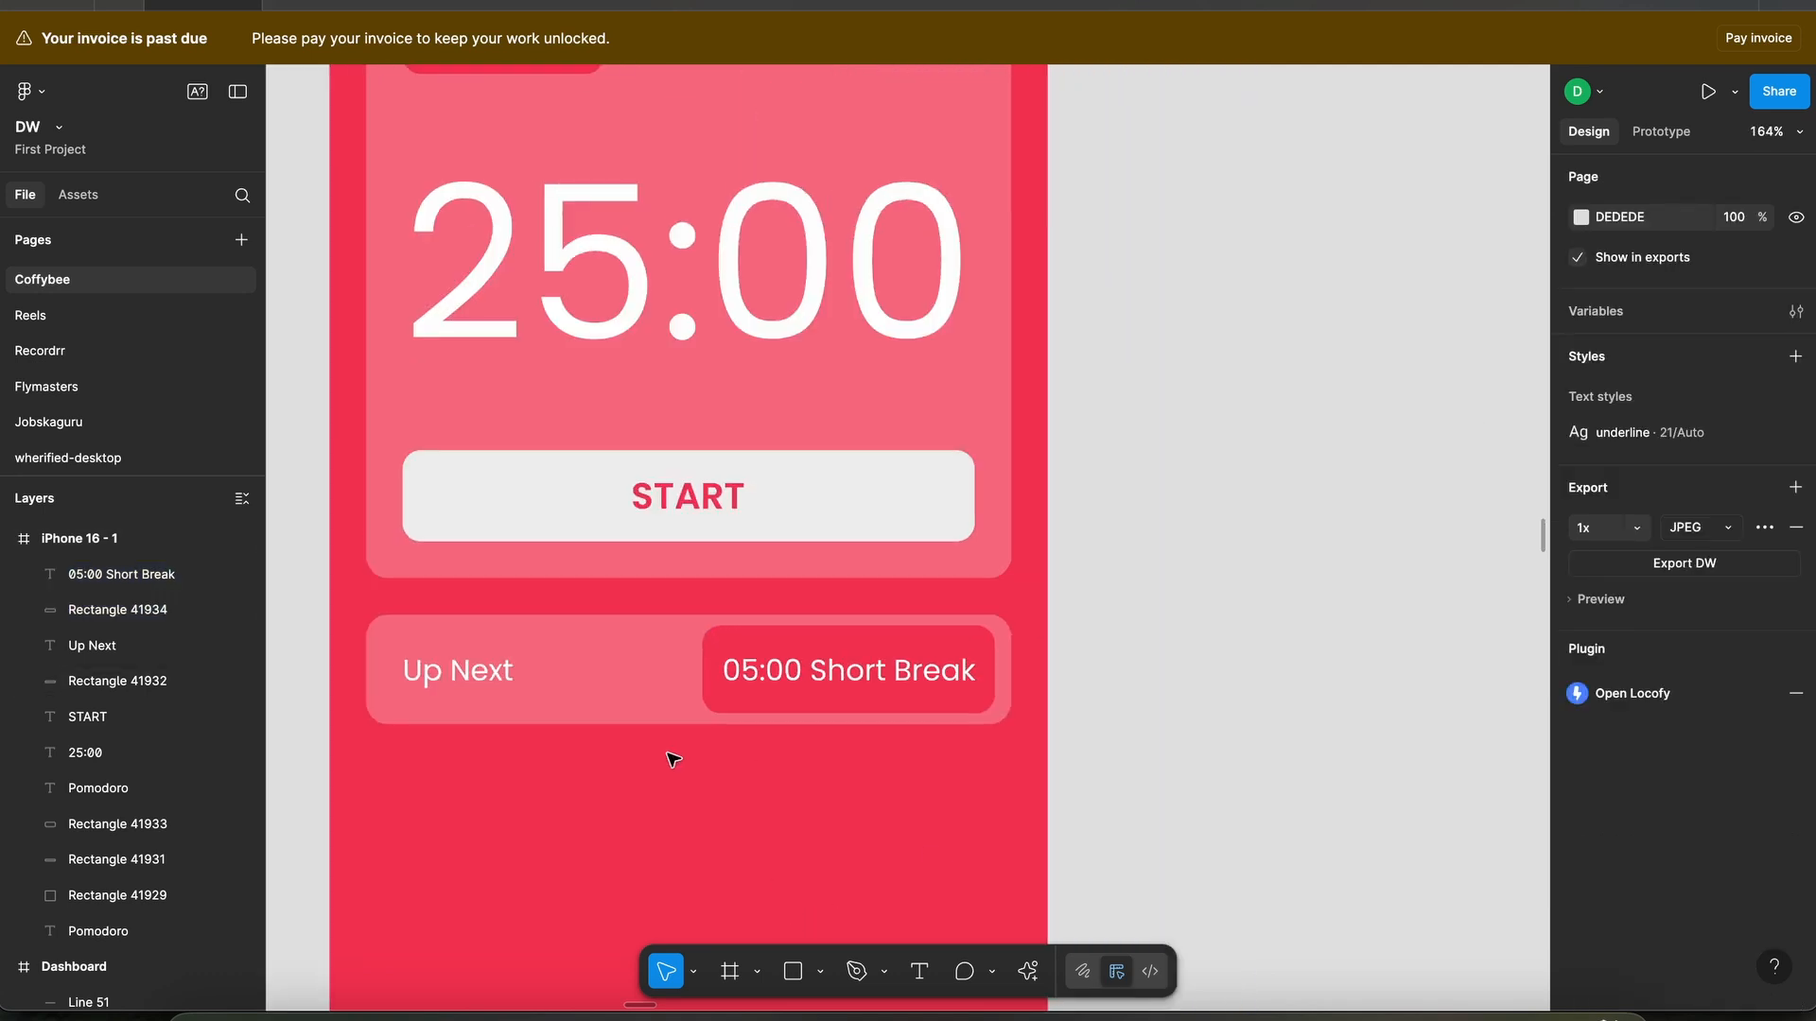
{"action": "scroll", "coordinate": [673, 759], "scroll_direction": "left", "scroll_amount": 3}
{"action": "scroll", "coordinate": [672, 759], "scroll_direction": "down", "scroll_amount": 3}
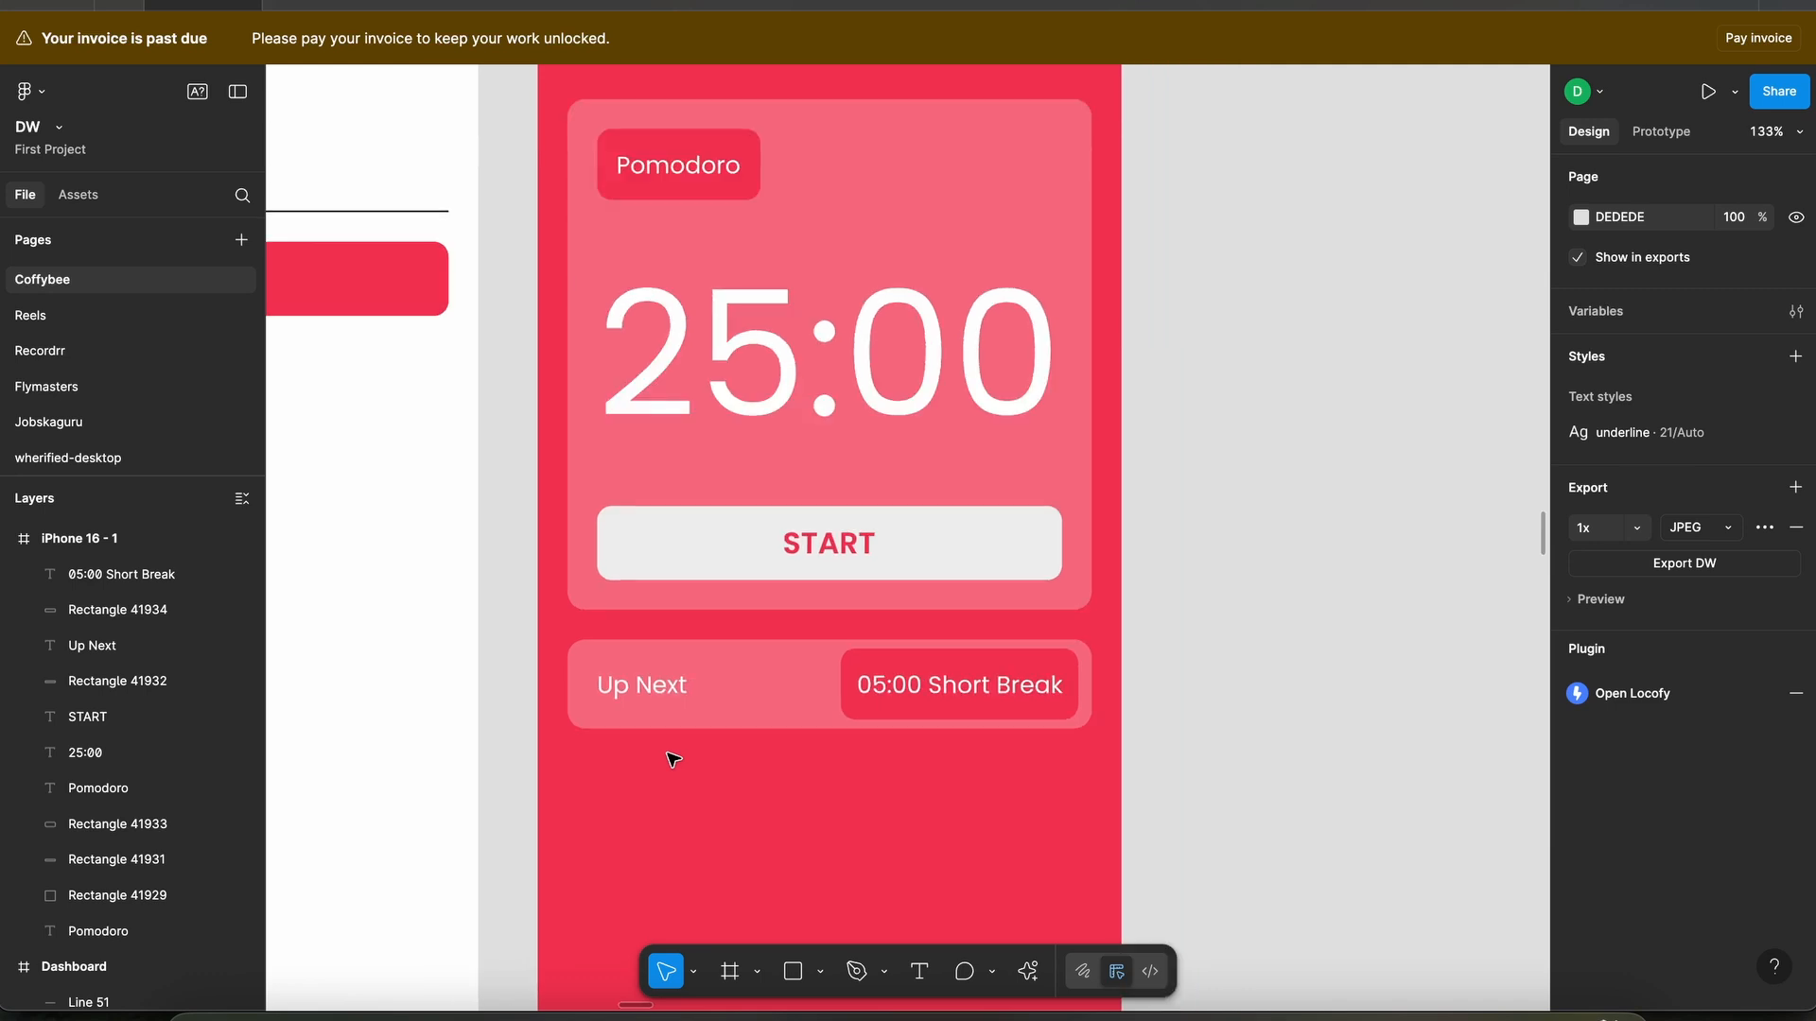
{"action": "scroll", "coordinate": [673, 755], "scroll_direction": "down", "scroll_amount": 1}
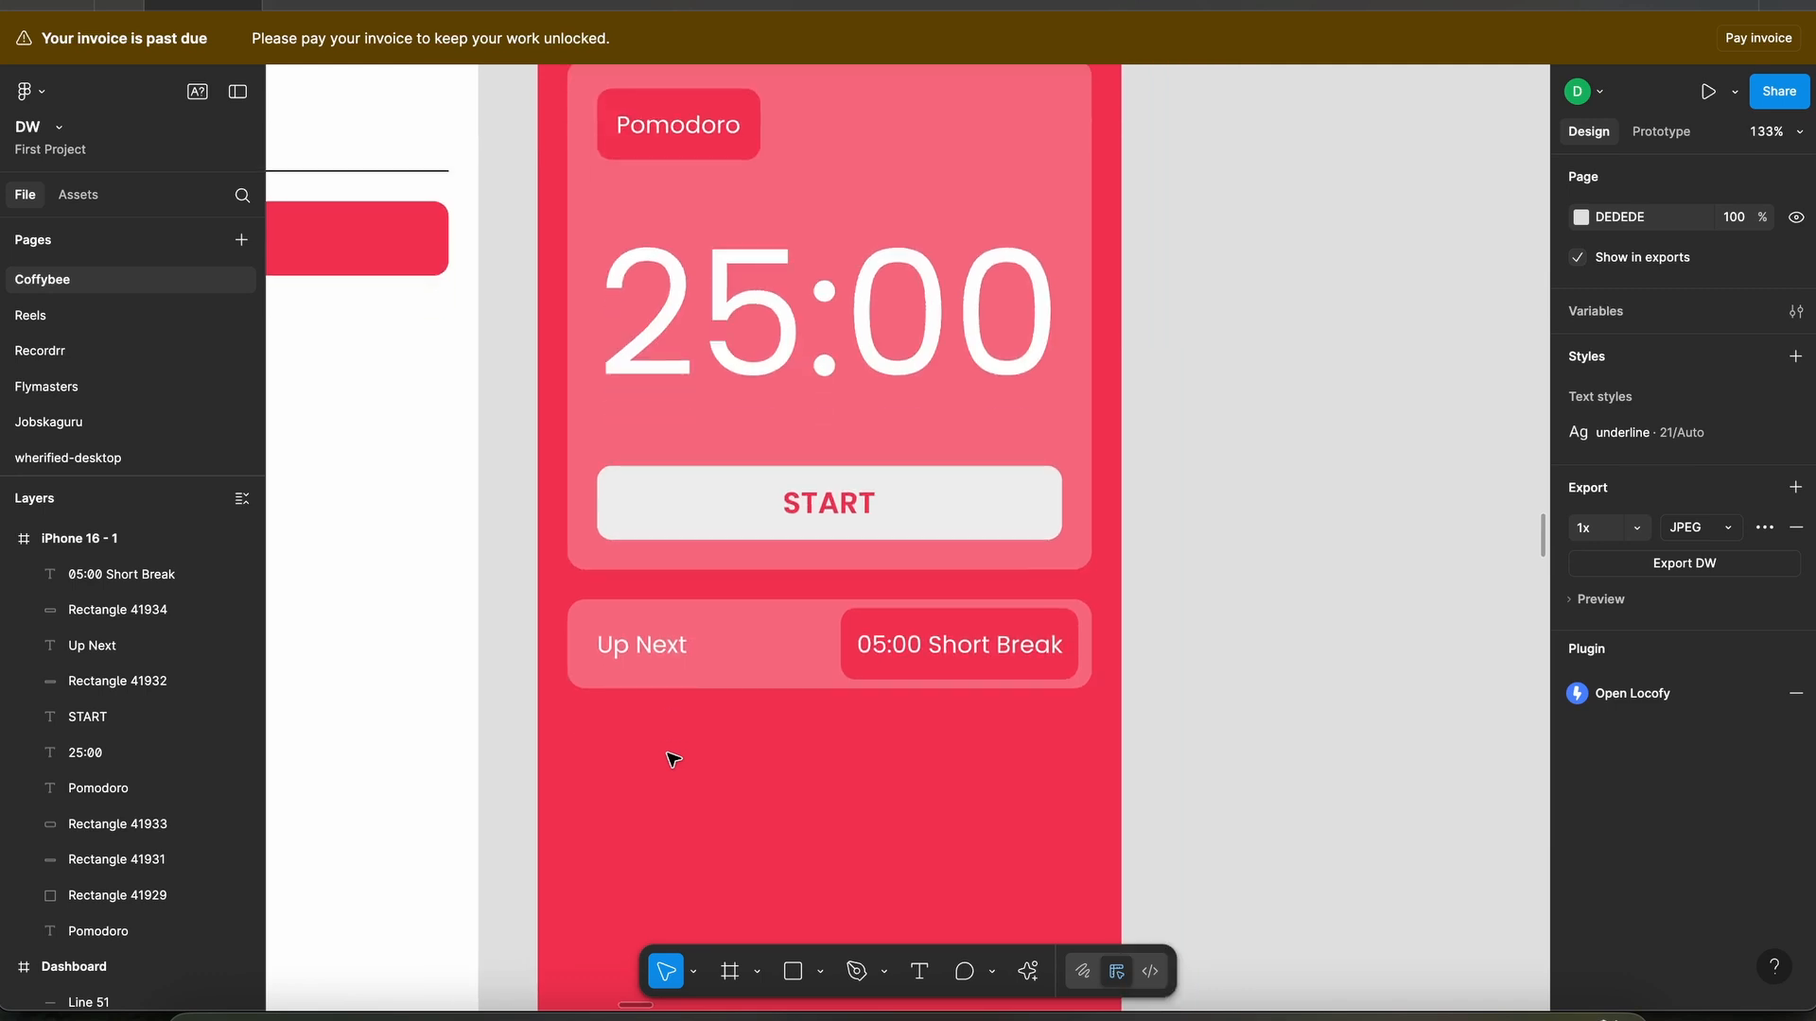
{"action": "left_click", "coordinate": [822, 973]}
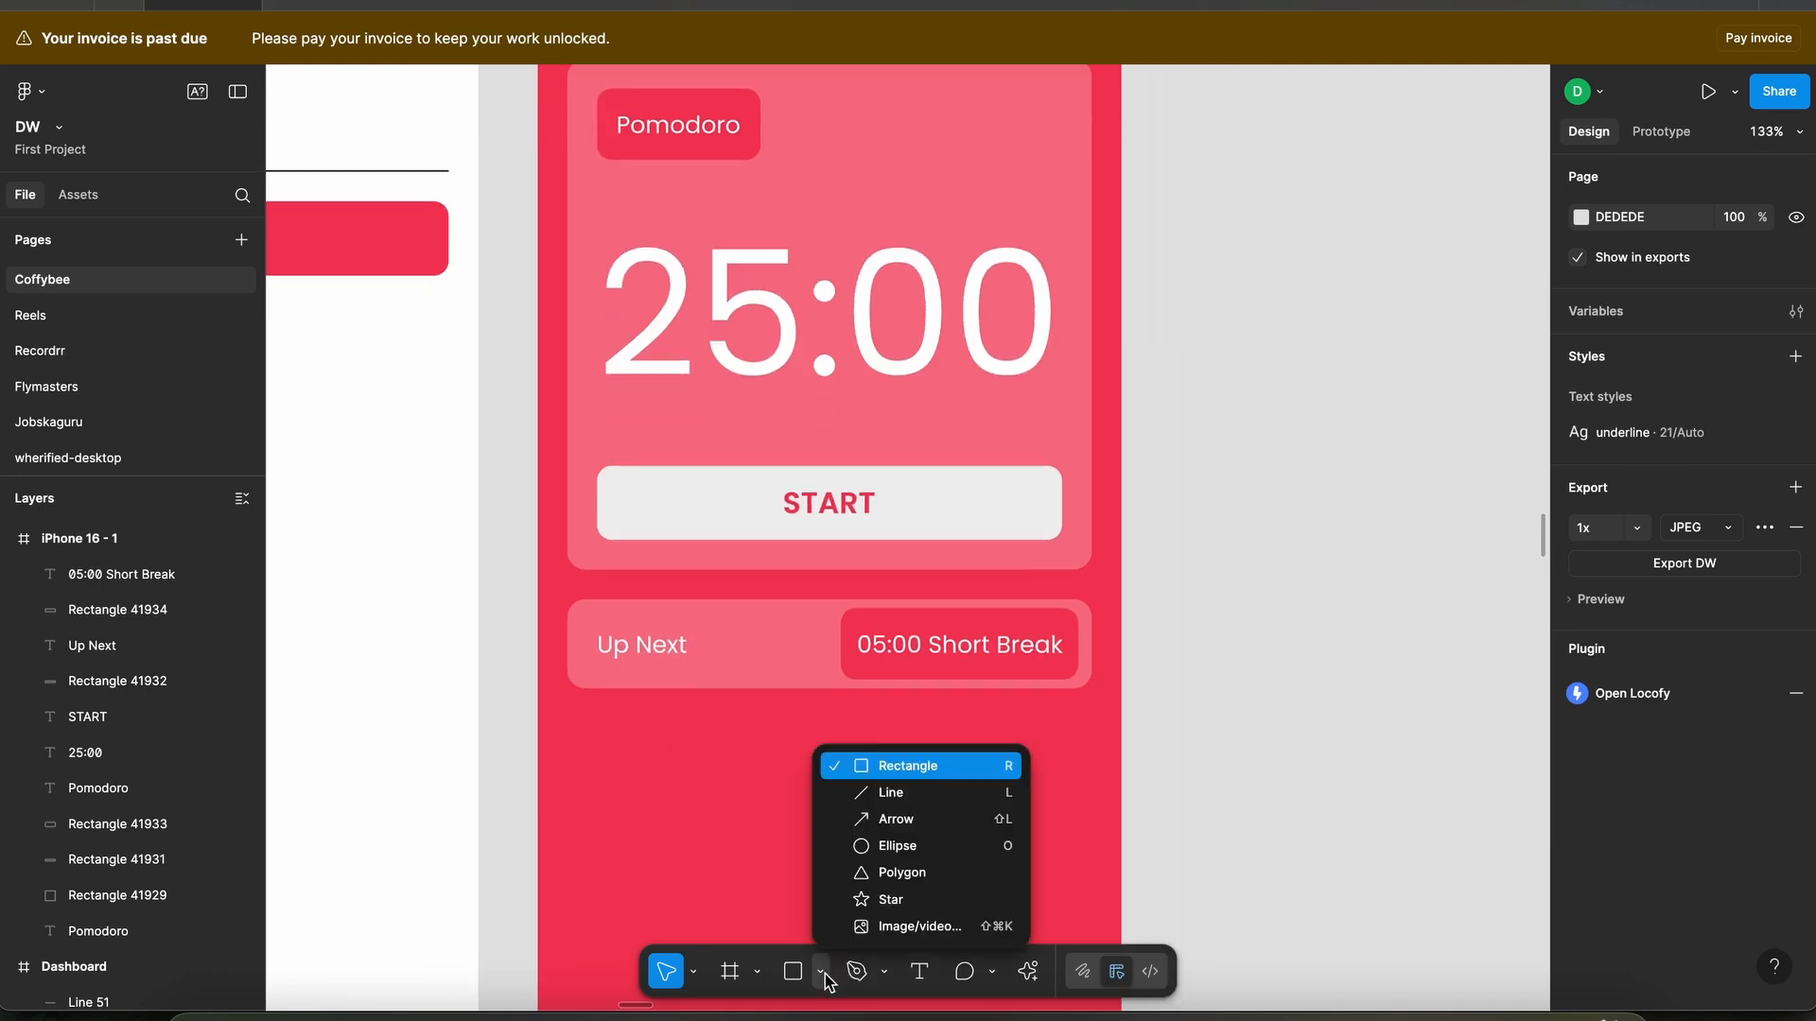
{"action": "left_click", "coordinate": [893, 796]}
{"action": "left_click_drag", "start_coordinate": [580, 729], "coordinate": [1089, 724]}
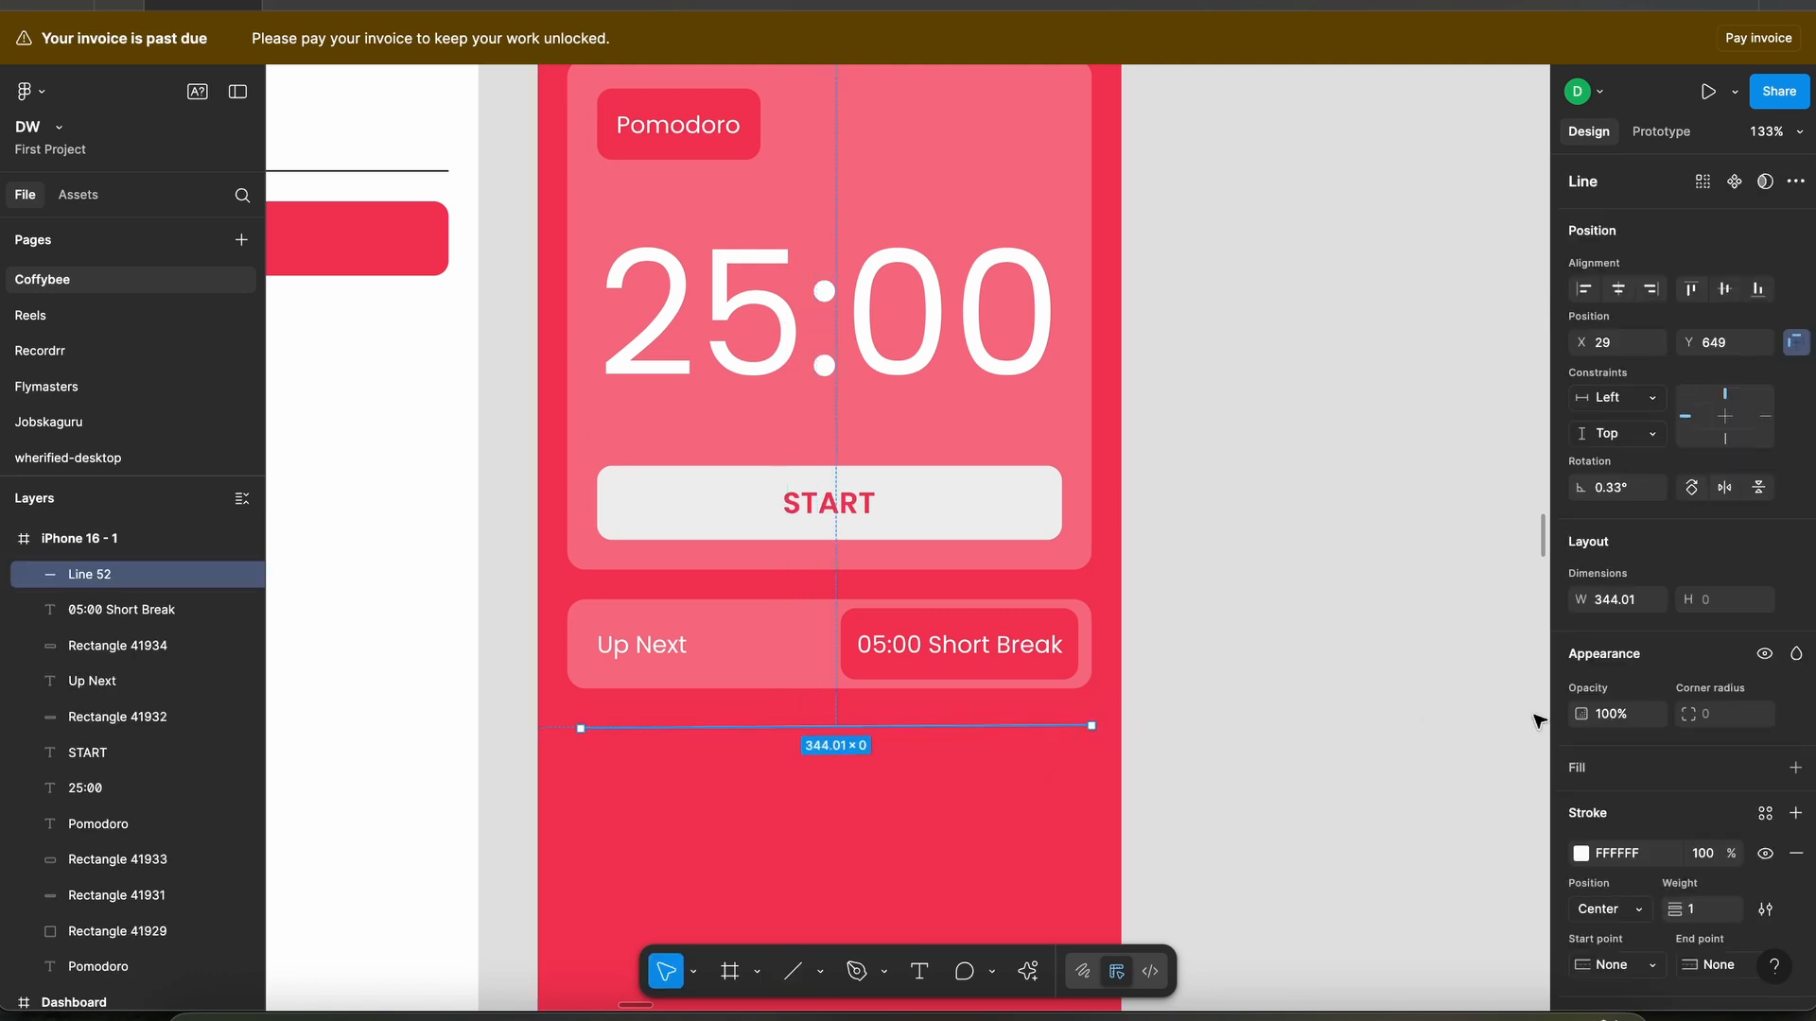
- Set the line's width to 353 and its rotation to 0°, and center it horizontally in the iPhone frame
{"action": "left_click", "coordinate": [1634, 608]}
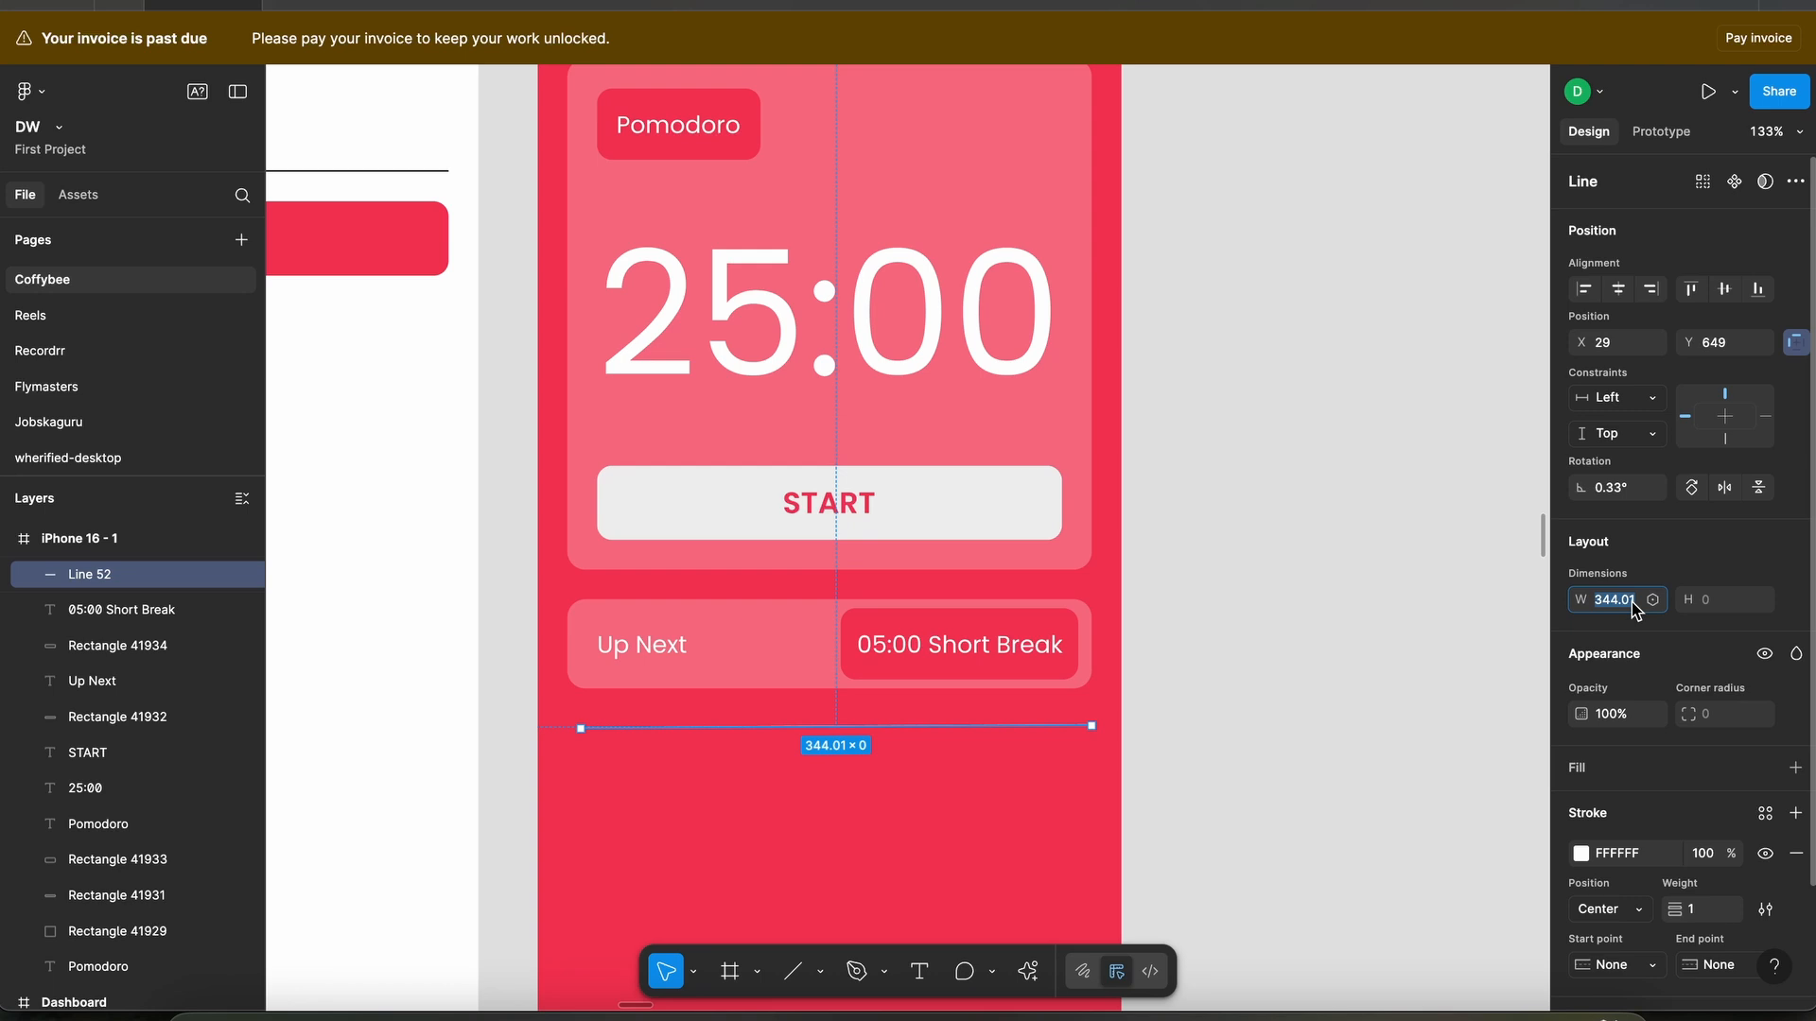
{"action": "type", "text": "353"}
{"action": "key", "text": "Return"}
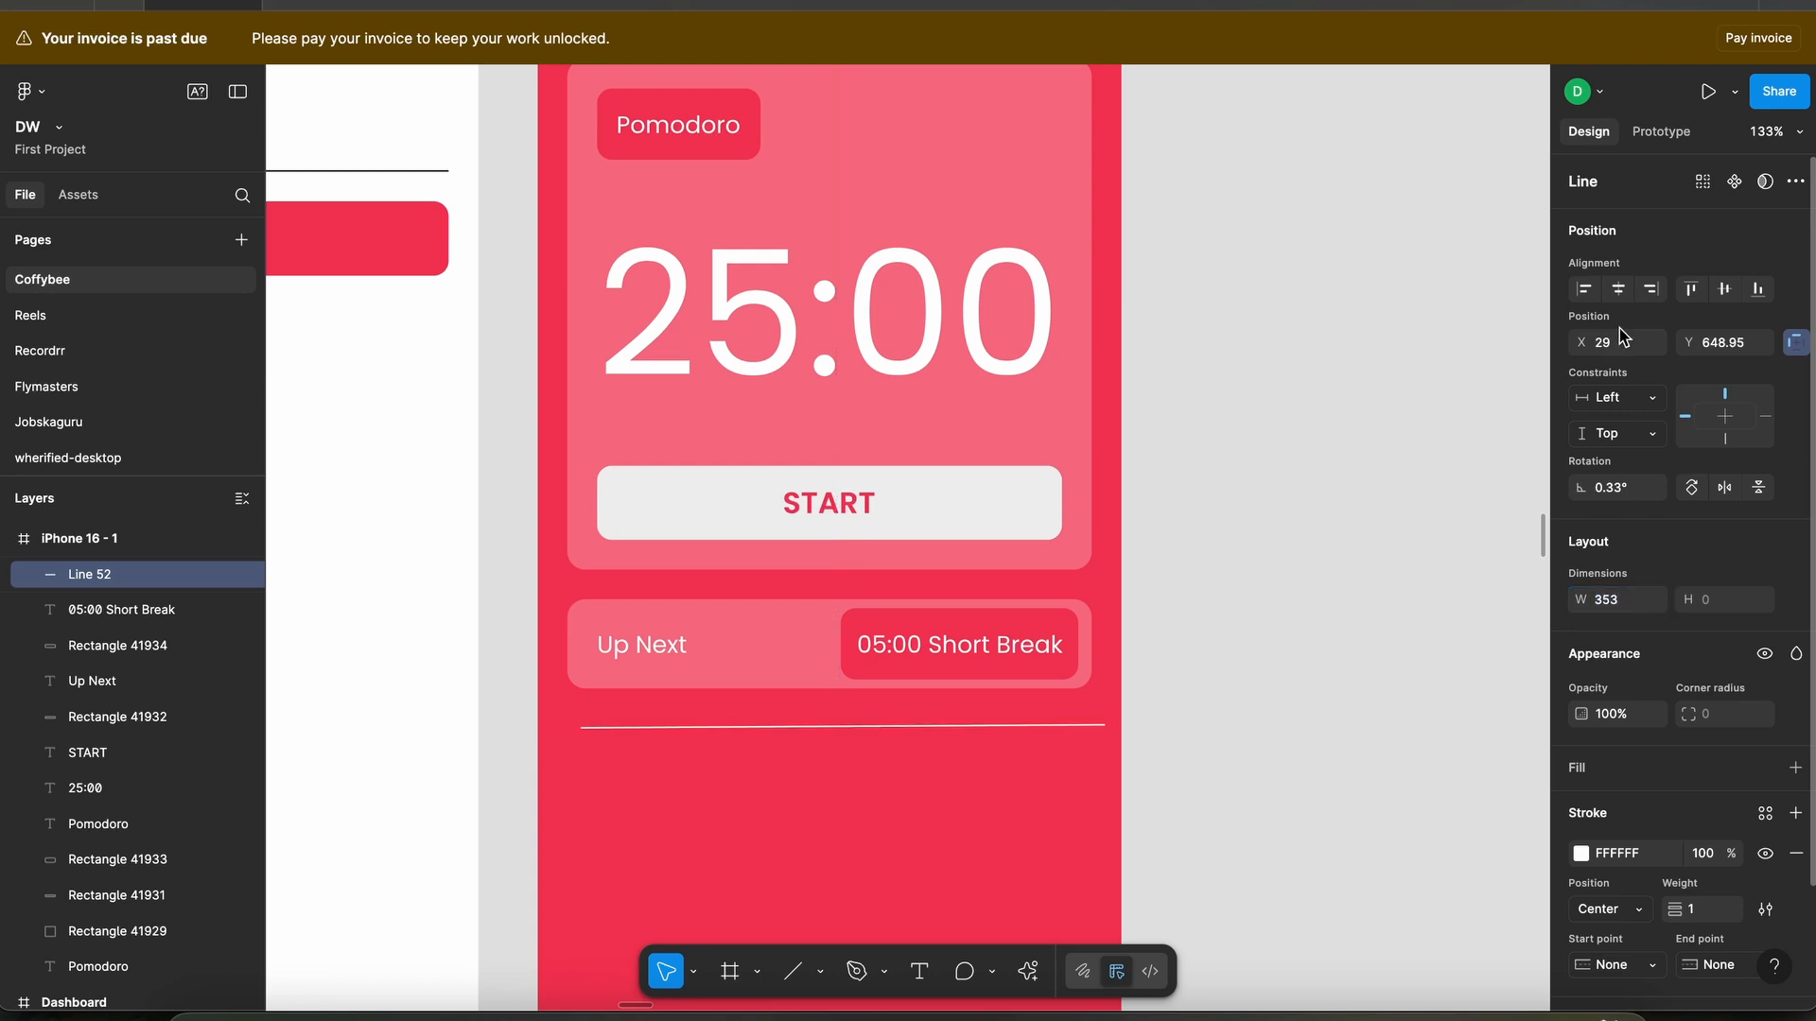
{"action": "left_click", "coordinate": [1618, 288]}
{"action": "type", "text": "0"}
{"action": "key", "text": "Return"}
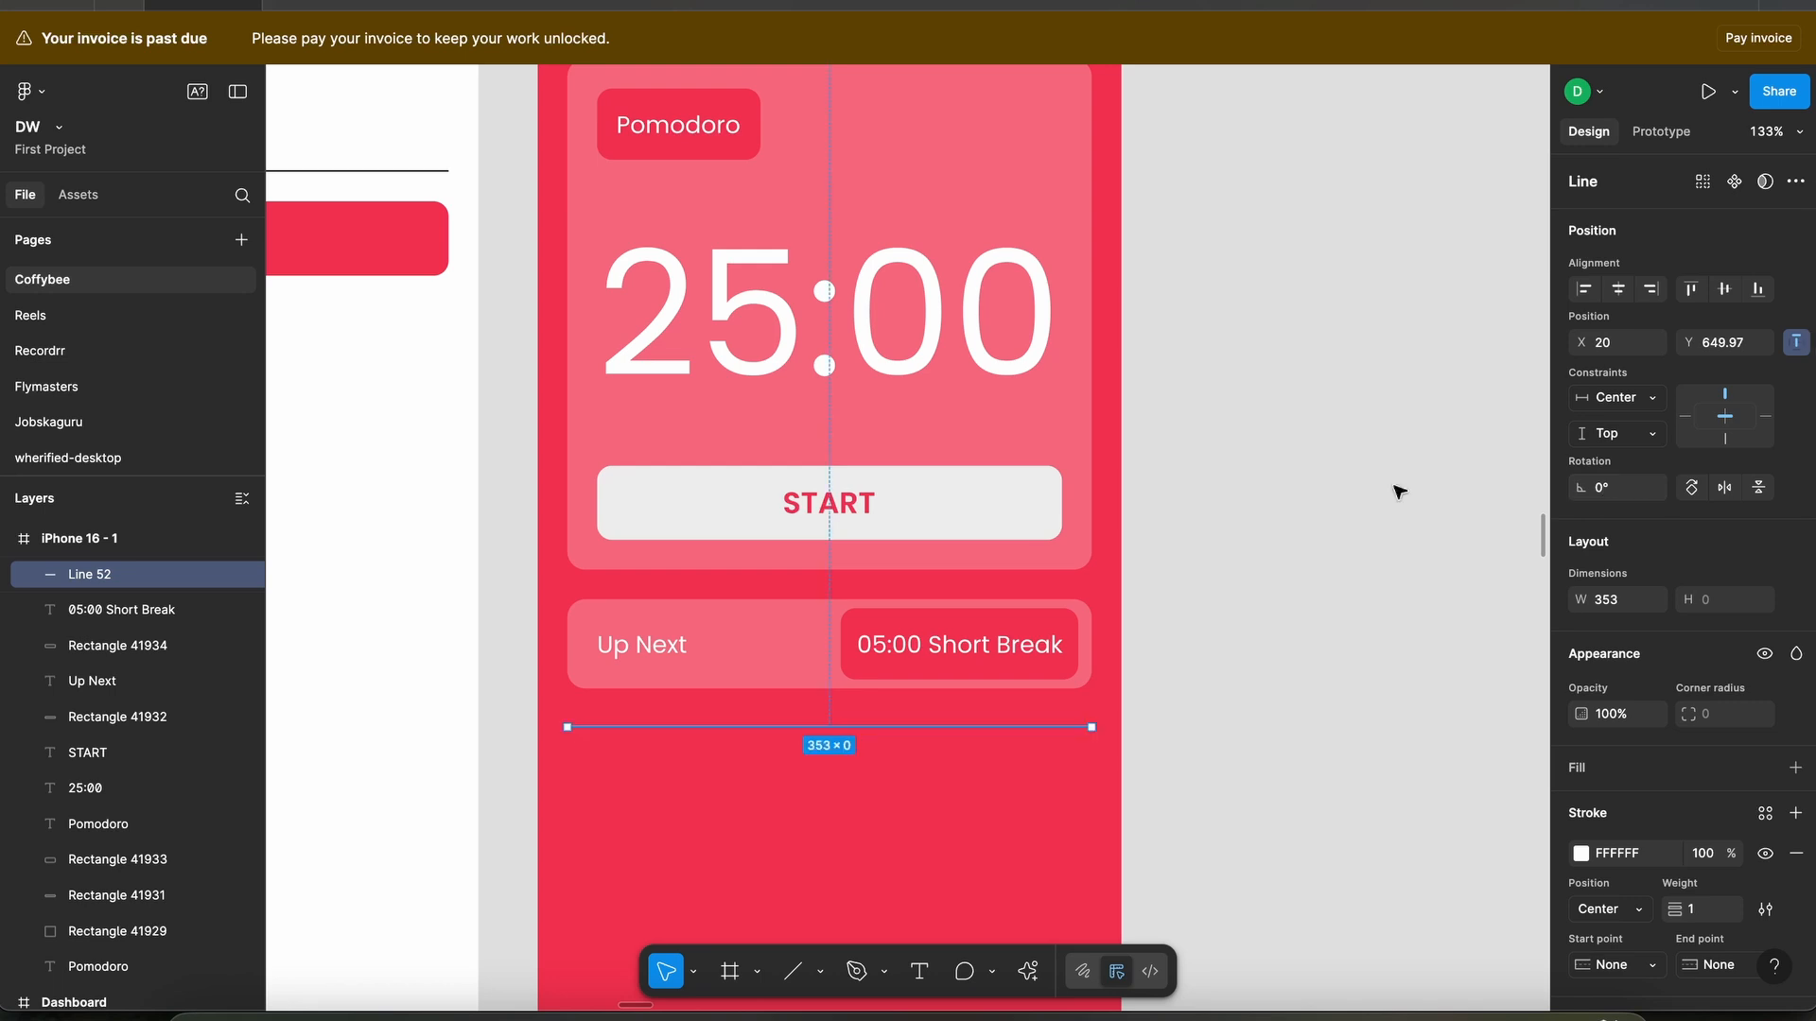
- Set the vertical spacing between the Up Next bar and the line below it to 20
{"action": "left_click", "coordinate": [750, 652], "text": "shift"}
{"action": "left_click", "coordinate": [1604, 654]}
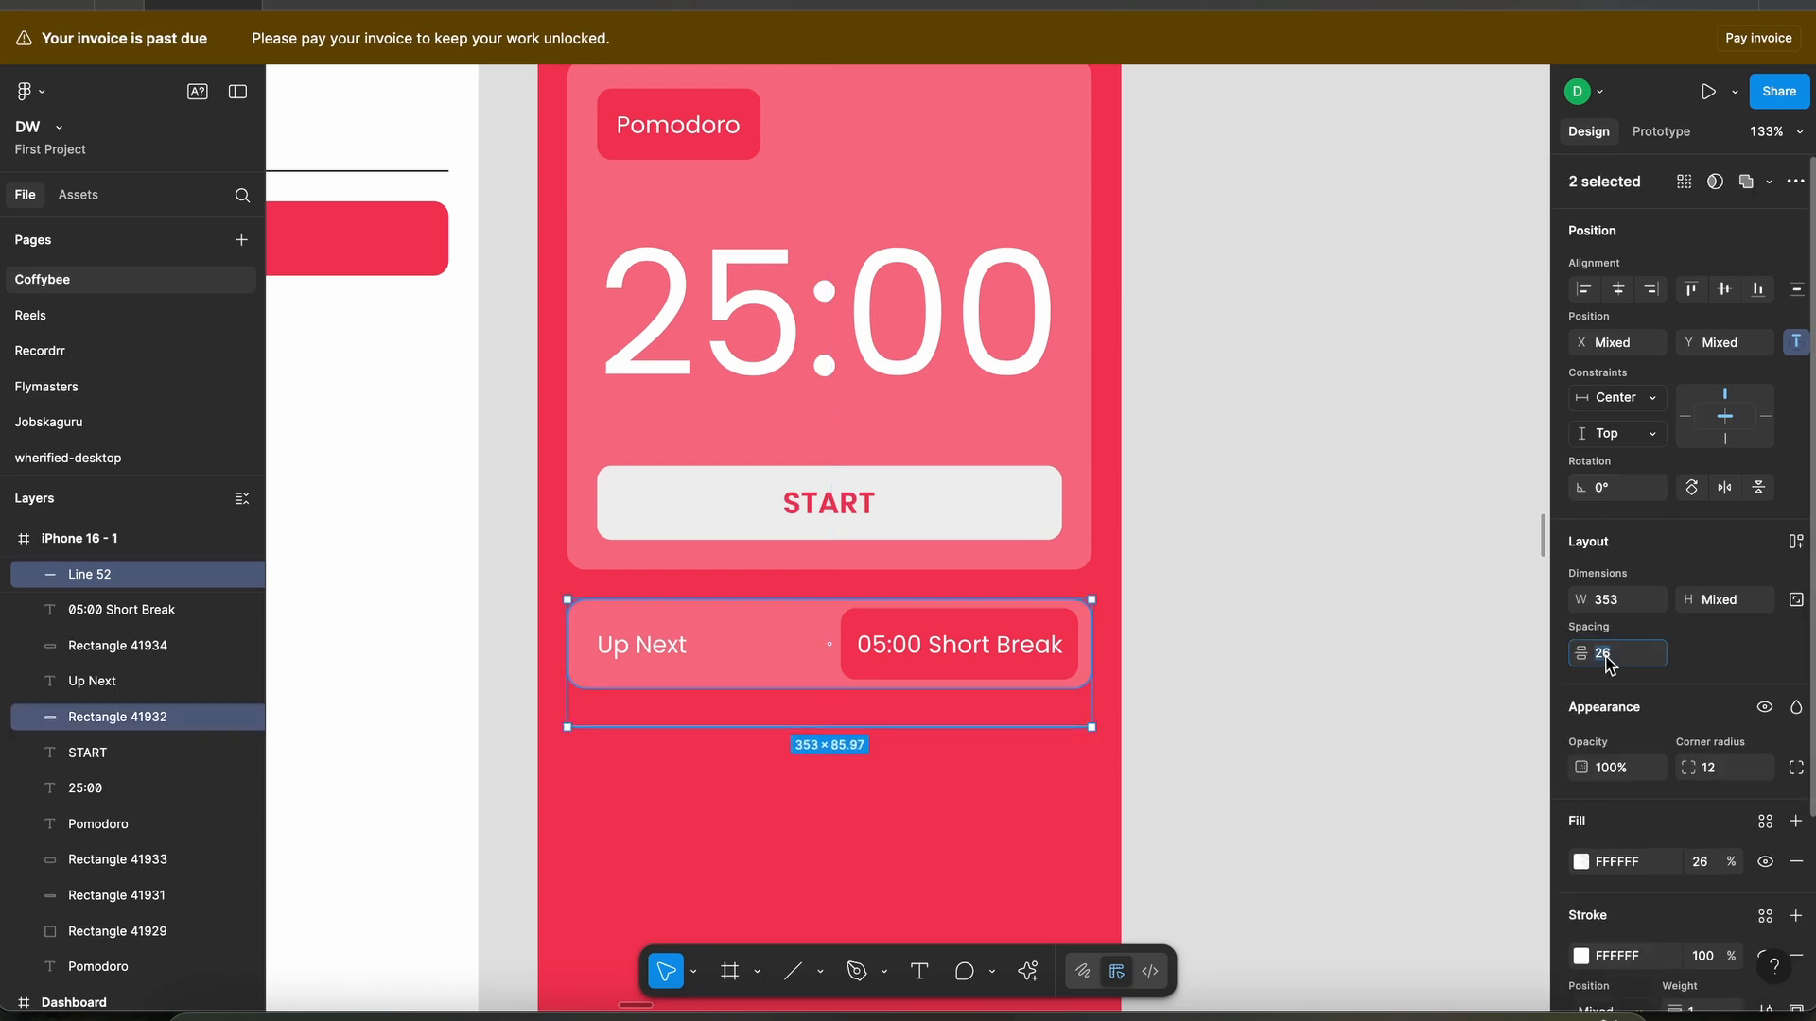
{"action": "type", "text": "20"}
{"action": "key", "text": "Return"}
{"action": "left_click", "coordinate": [917, 810]}
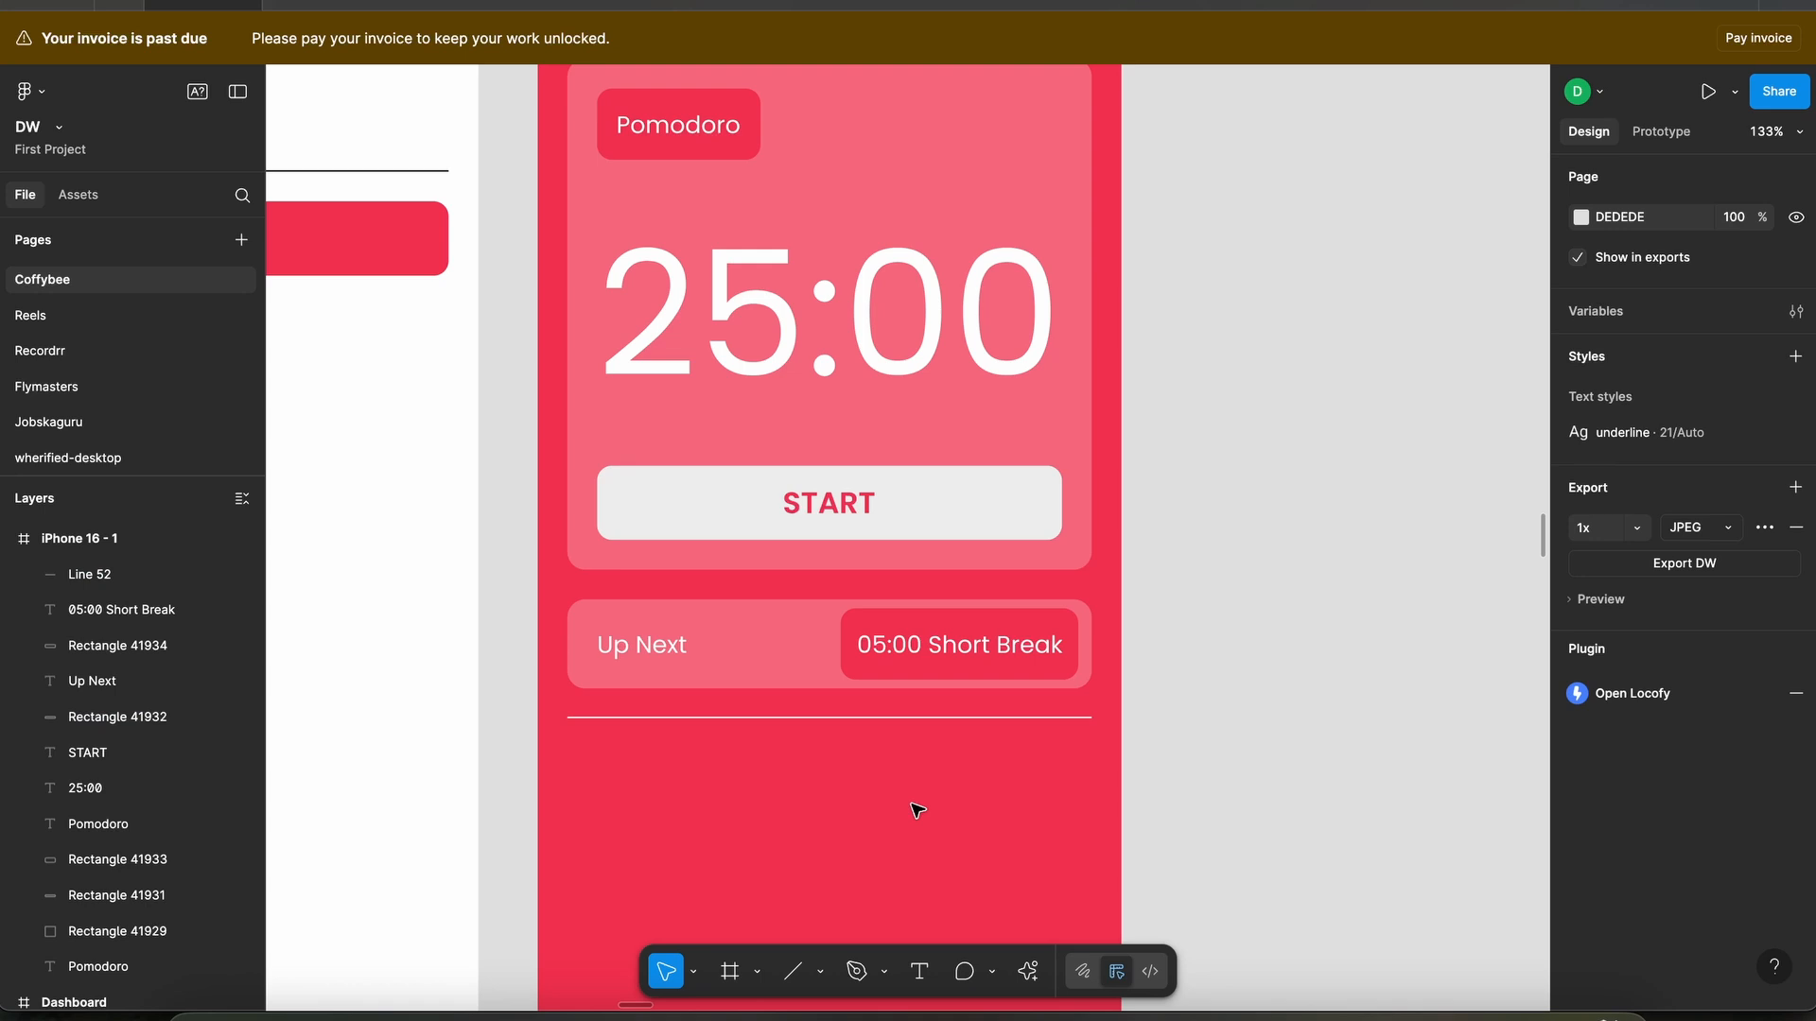
- Duplicate the Up Next bar with its label and Short Break tag, and place the copy below the divider line
{"action": "scroll", "coordinate": [801, 641], "scroll_direction": "down", "scroll_amount": 3}
{"action": "left_click", "coordinate": [653, 396]}
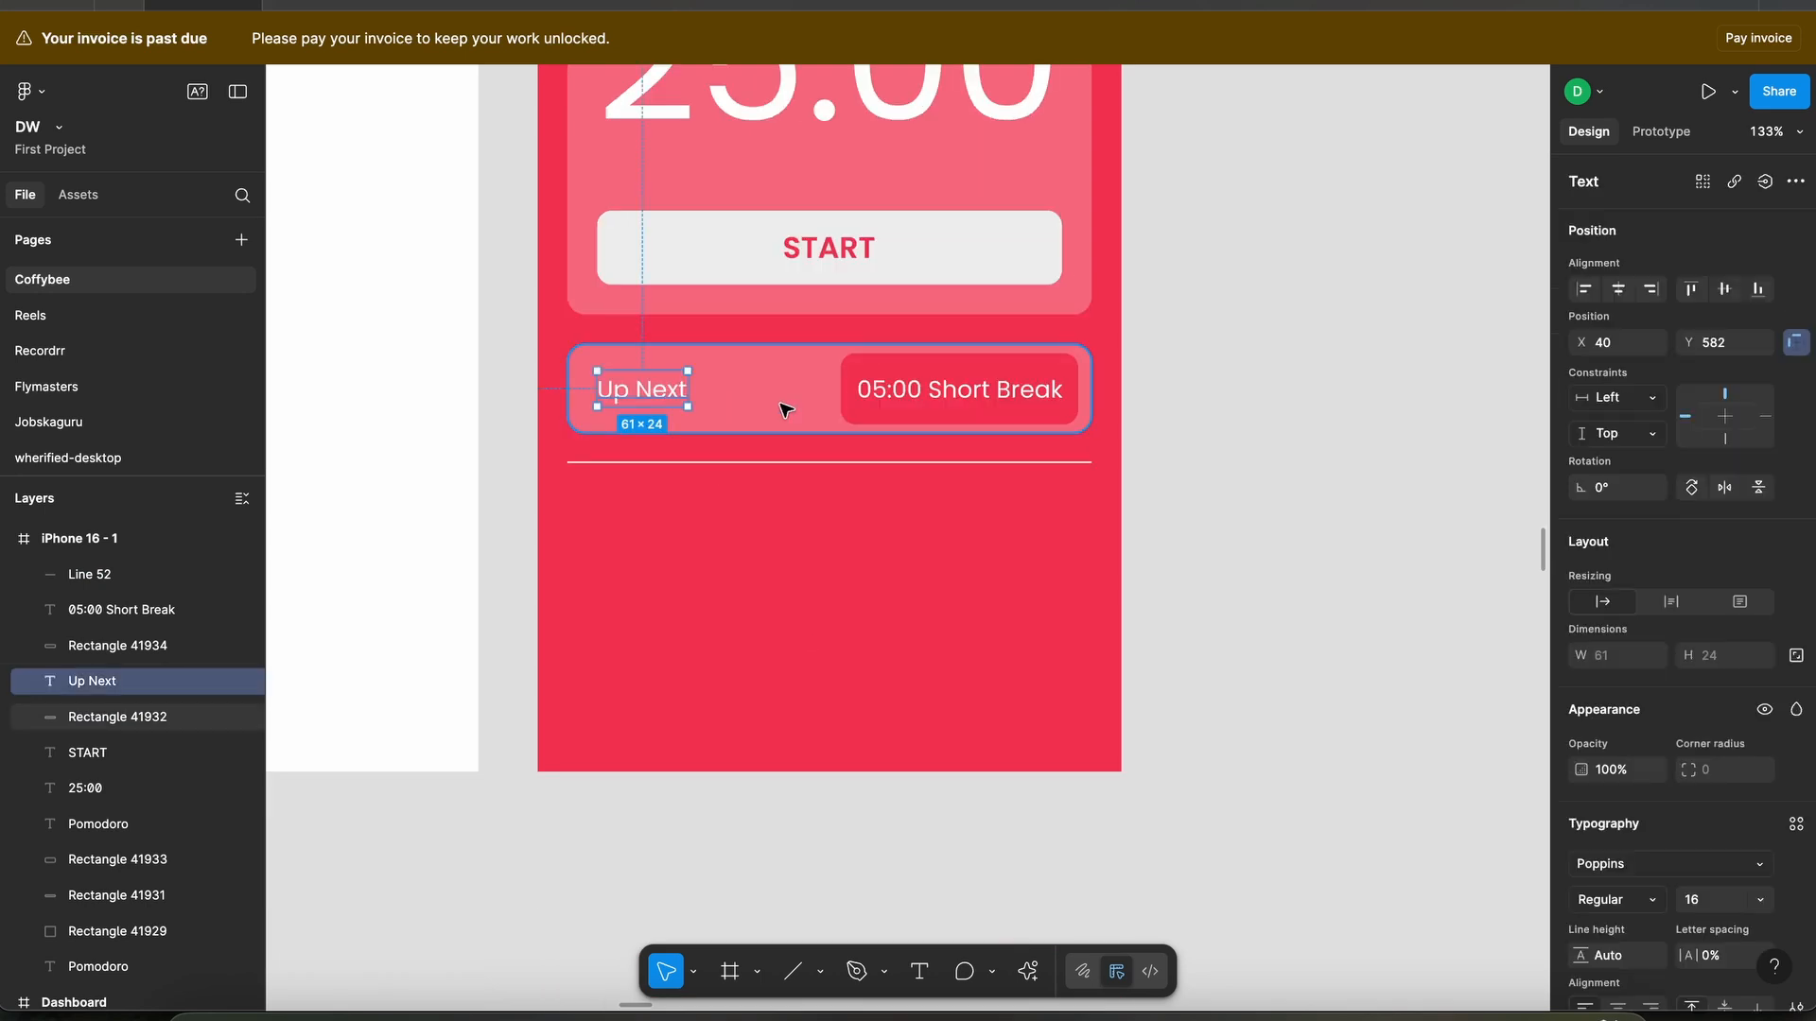
{"action": "left_click", "coordinate": [783, 413], "text": "shift"}
{"action": "left_click", "coordinate": [910, 409], "text": "shift"}
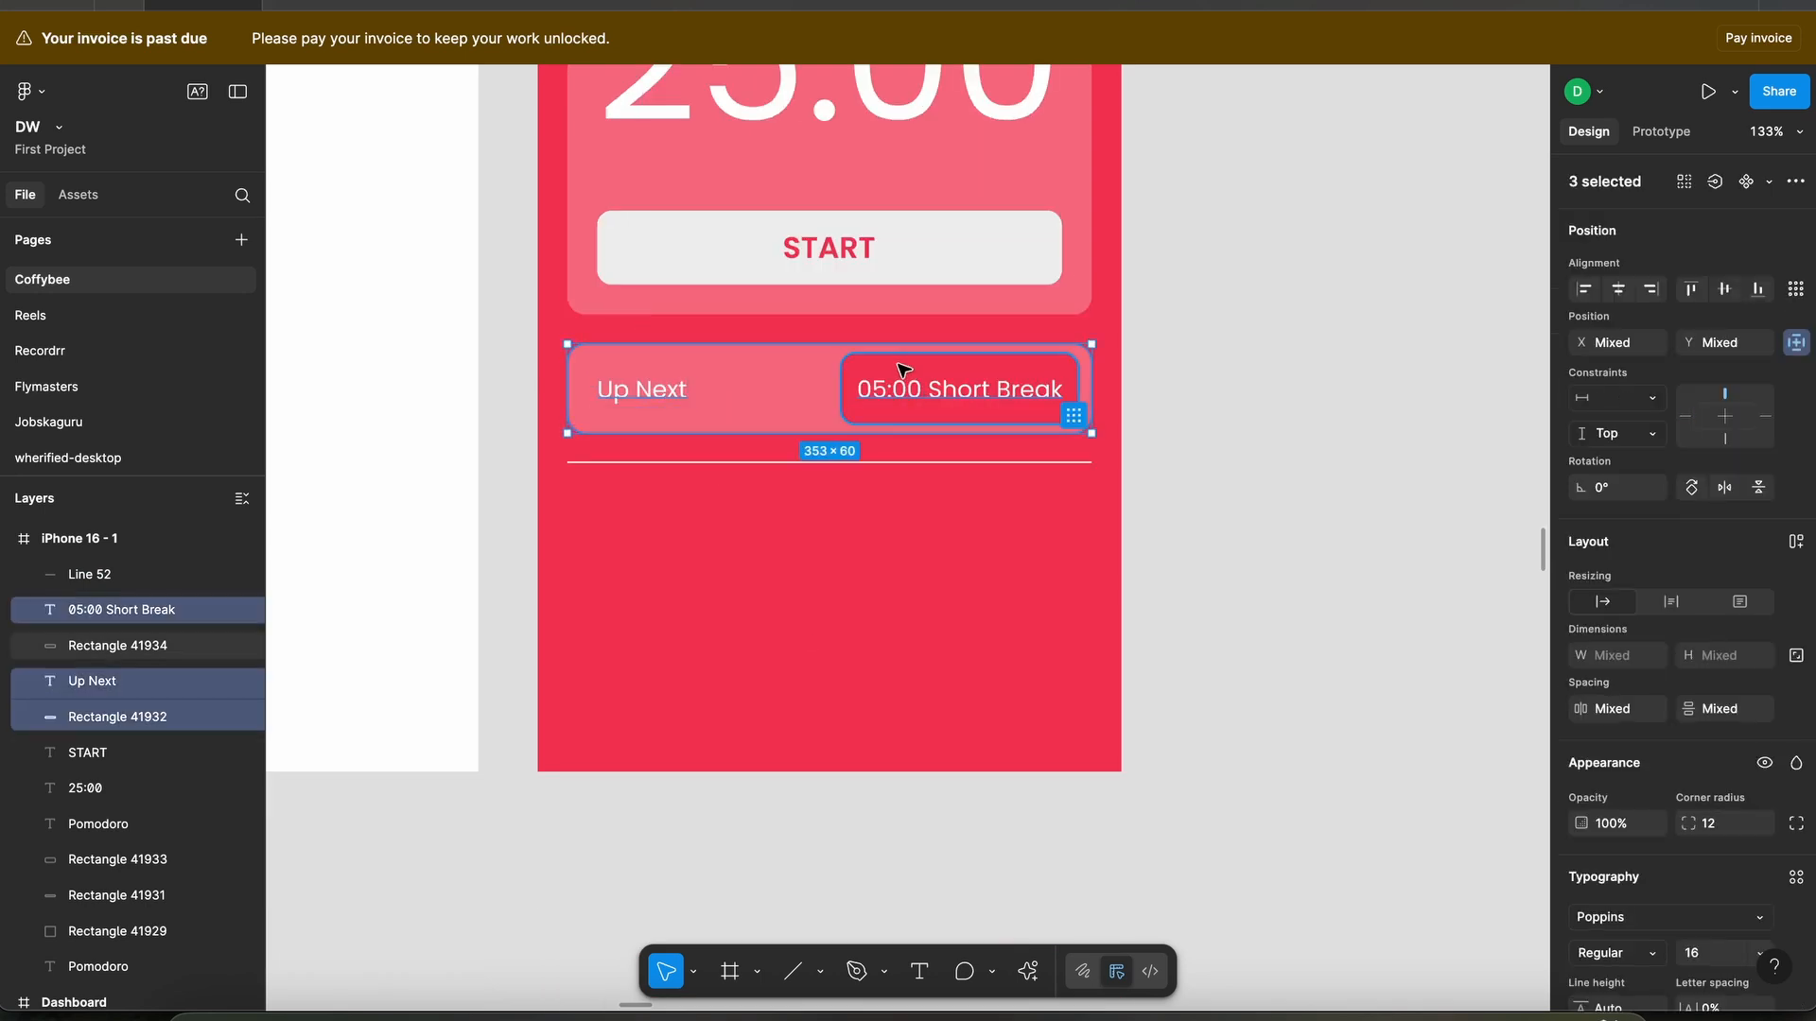
{"action": "left_click", "coordinate": [897, 365], "text": "shift"}
{"action": "key", "text": "ctrl+d"}
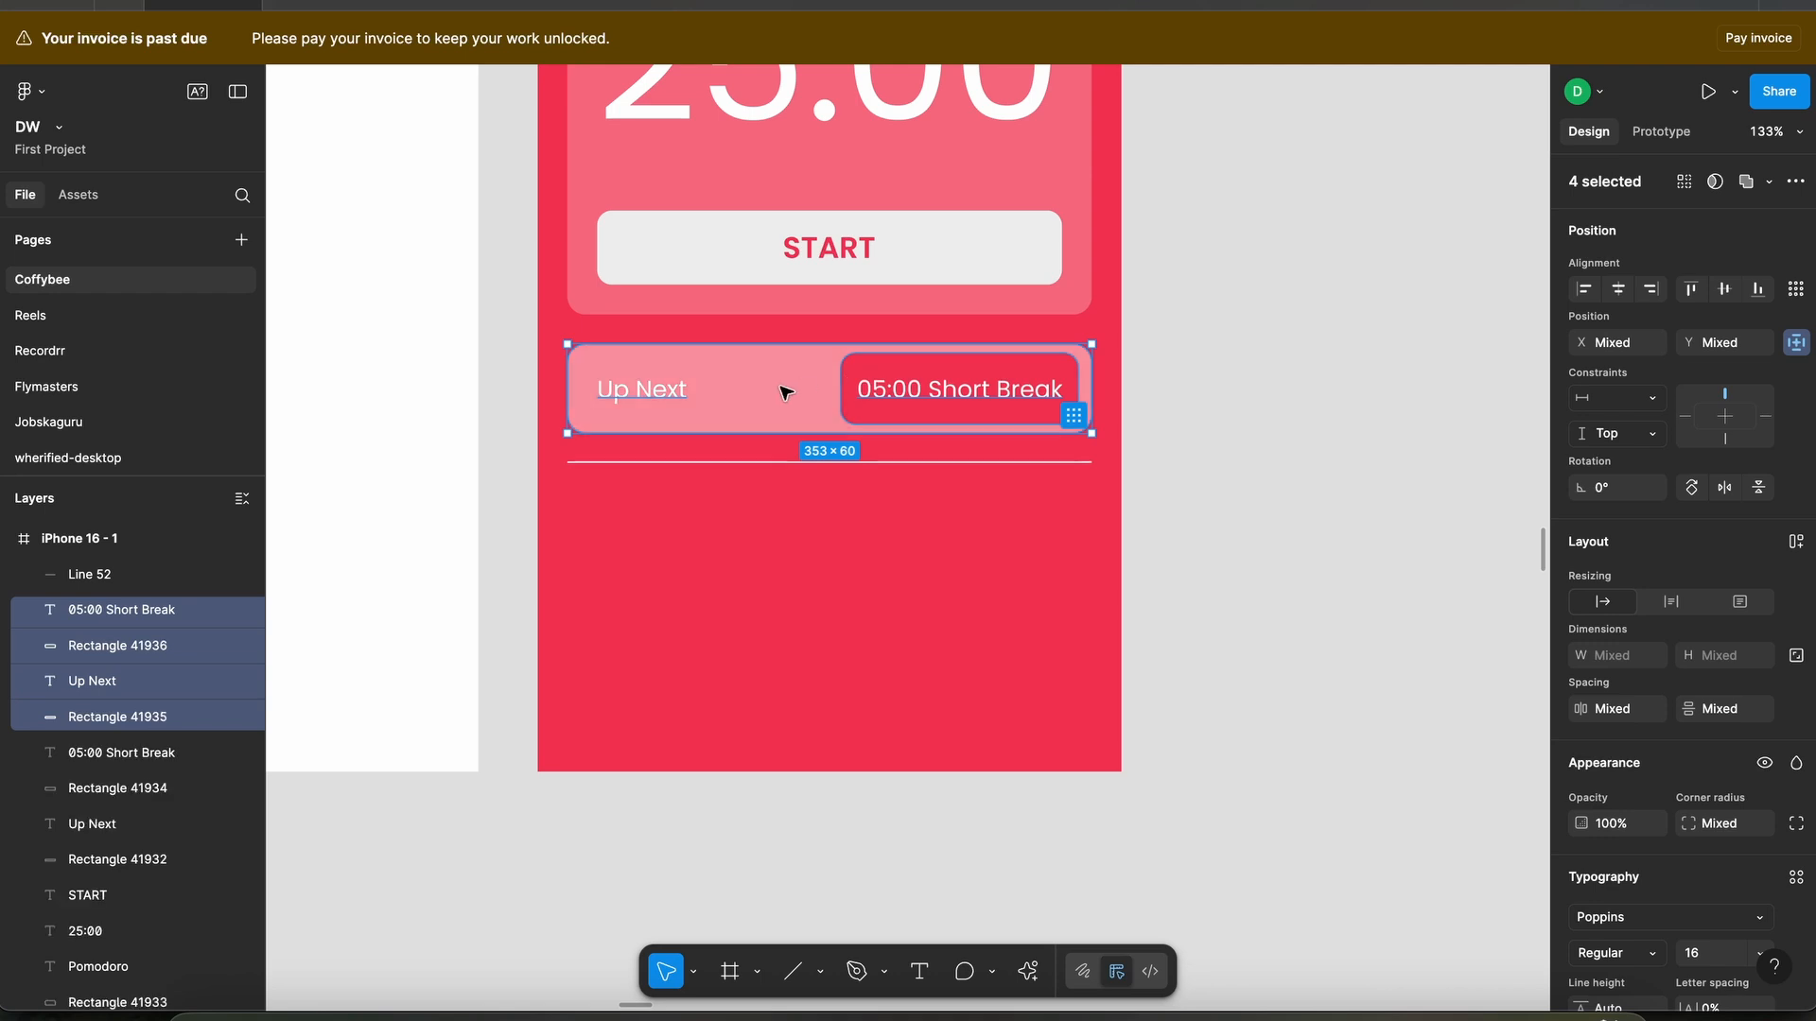
{"action": "left_click_drag", "start_coordinate": [785, 391], "coordinate": [775, 541]}
{"action": "key", "text": "Escape"}
- Change the label of the duplicated bar below the divider line to "In Queue"
{"action": "scroll", "coordinate": [705, 543], "scroll_direction": "up", "scroll_amount": 3}
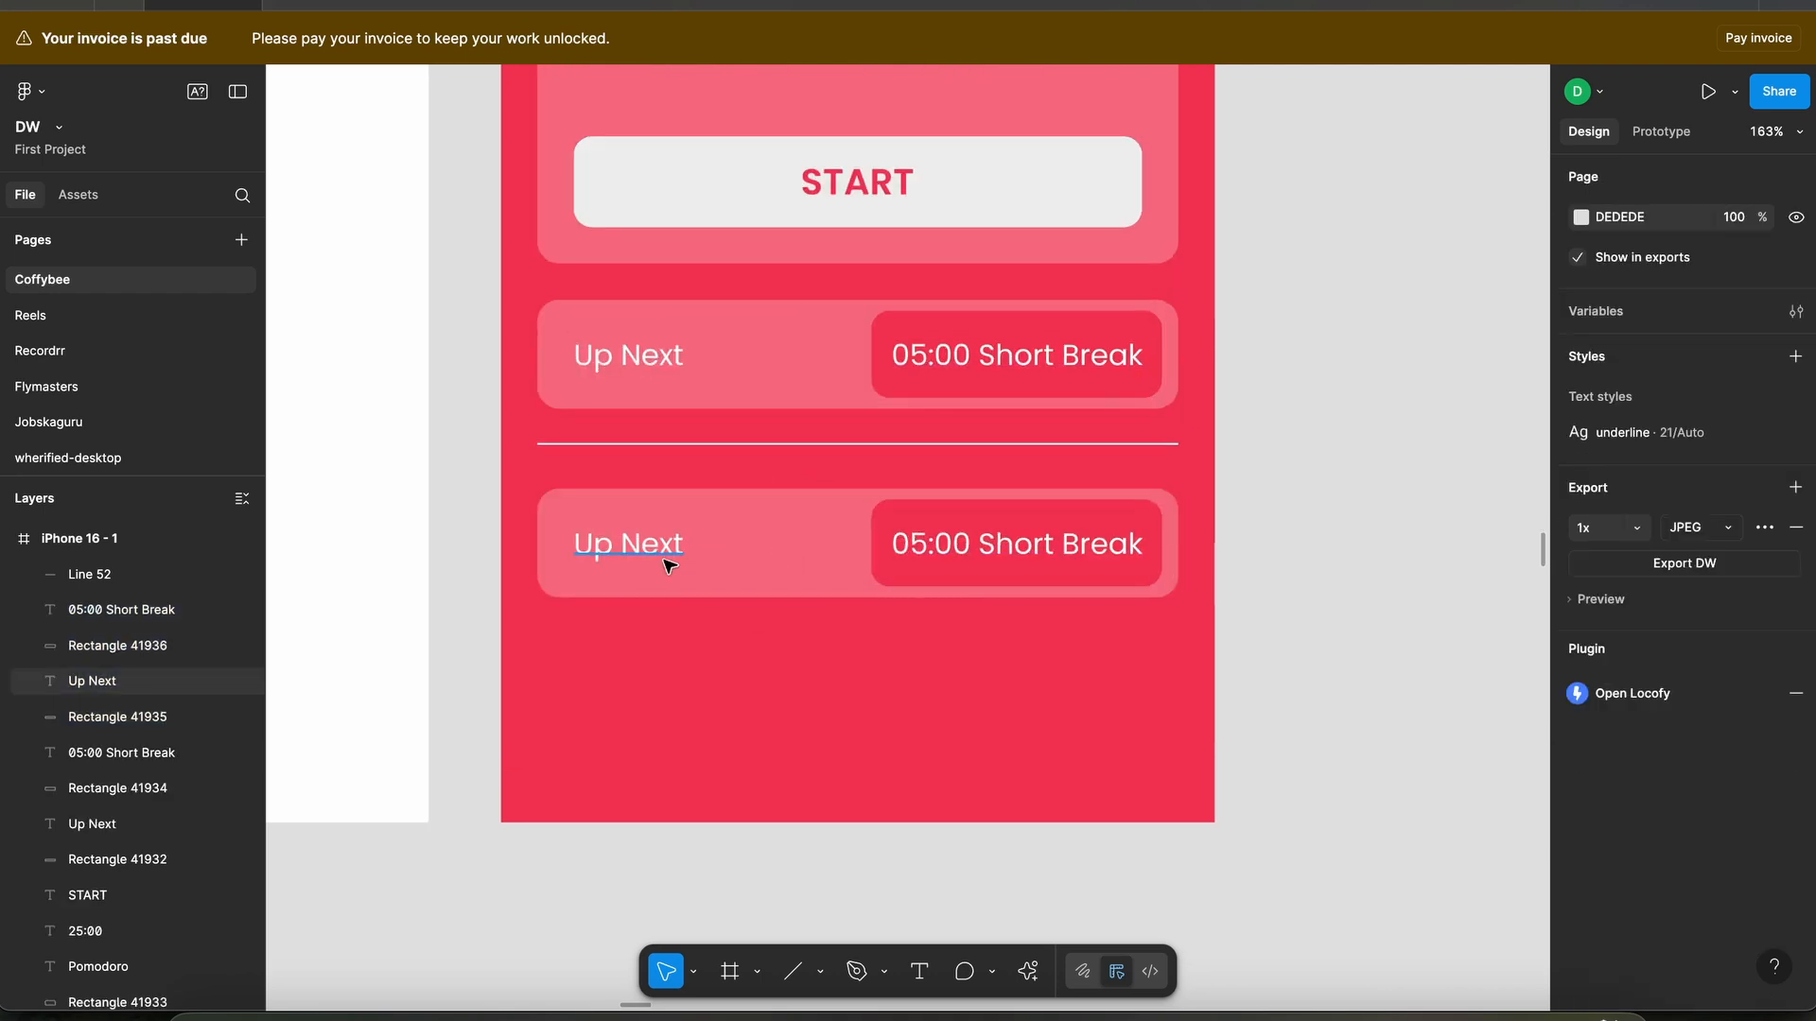
{"action": "left_click", "coordinate": [621, 546]}
{"action": "double_click", "coordinate": [621, 546]}
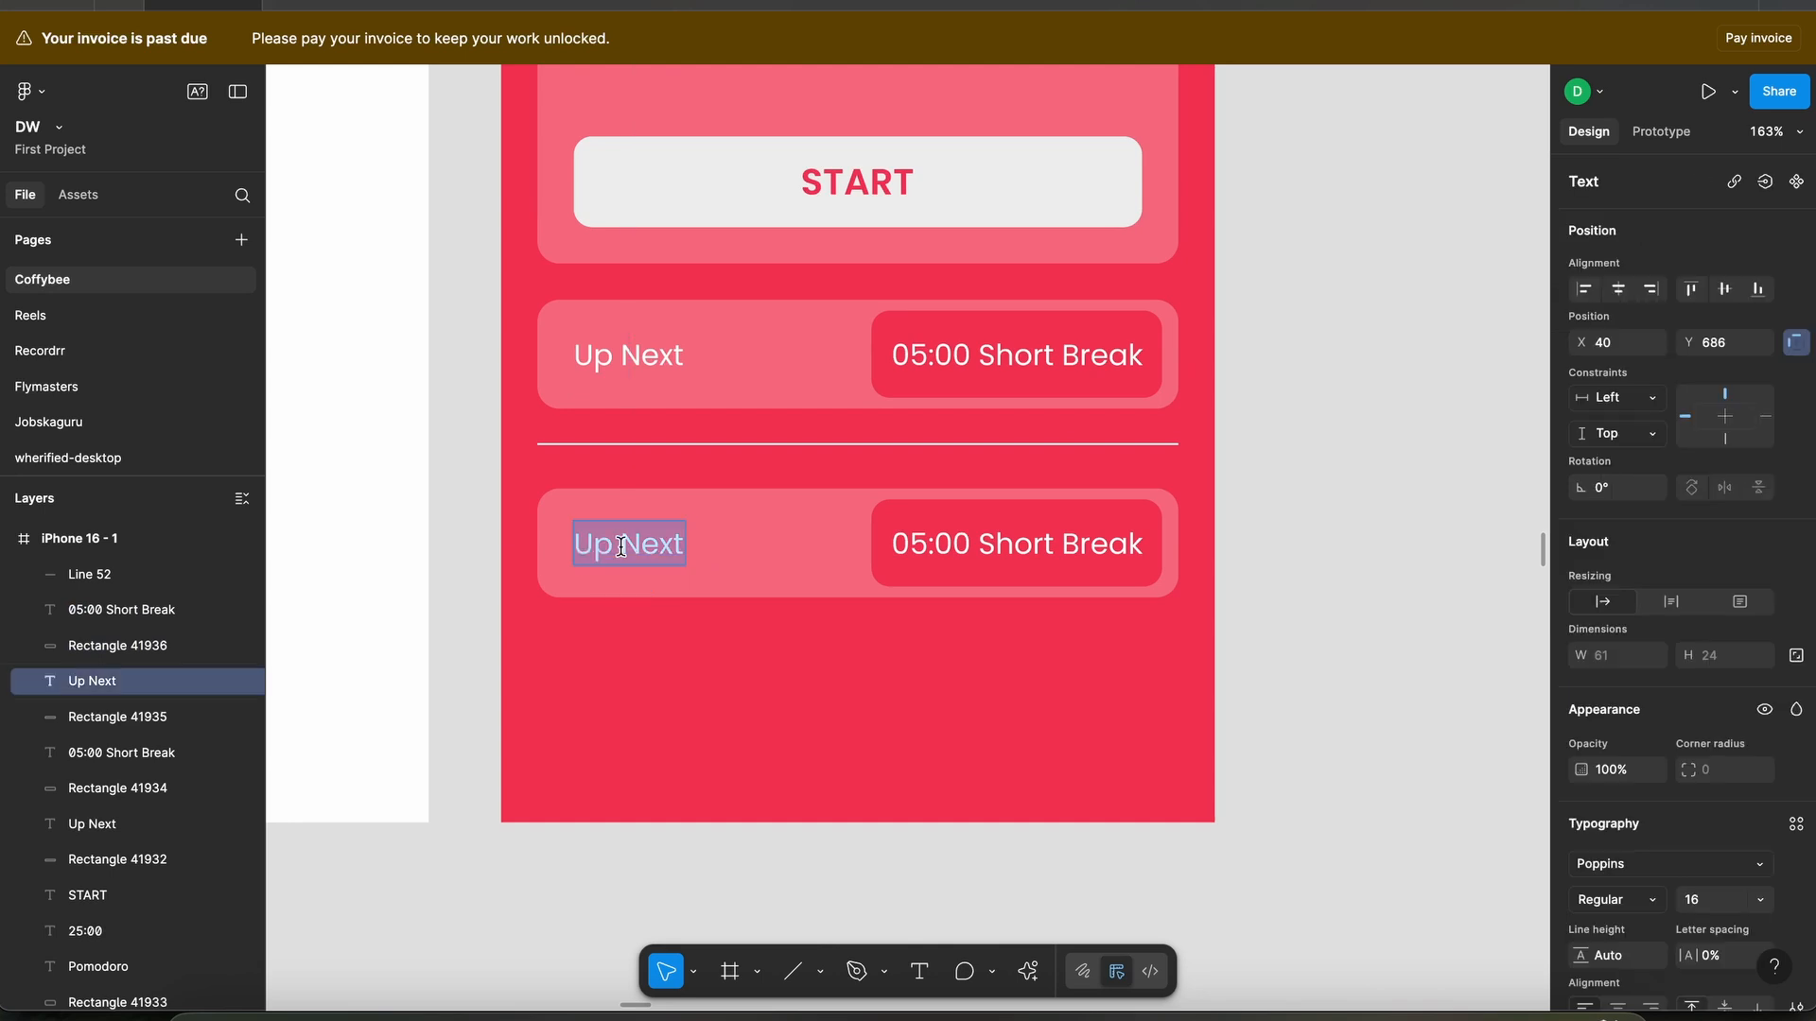
{"action": "type", "text": "In Queue"}
{"action": "key", "text": "Escape"}
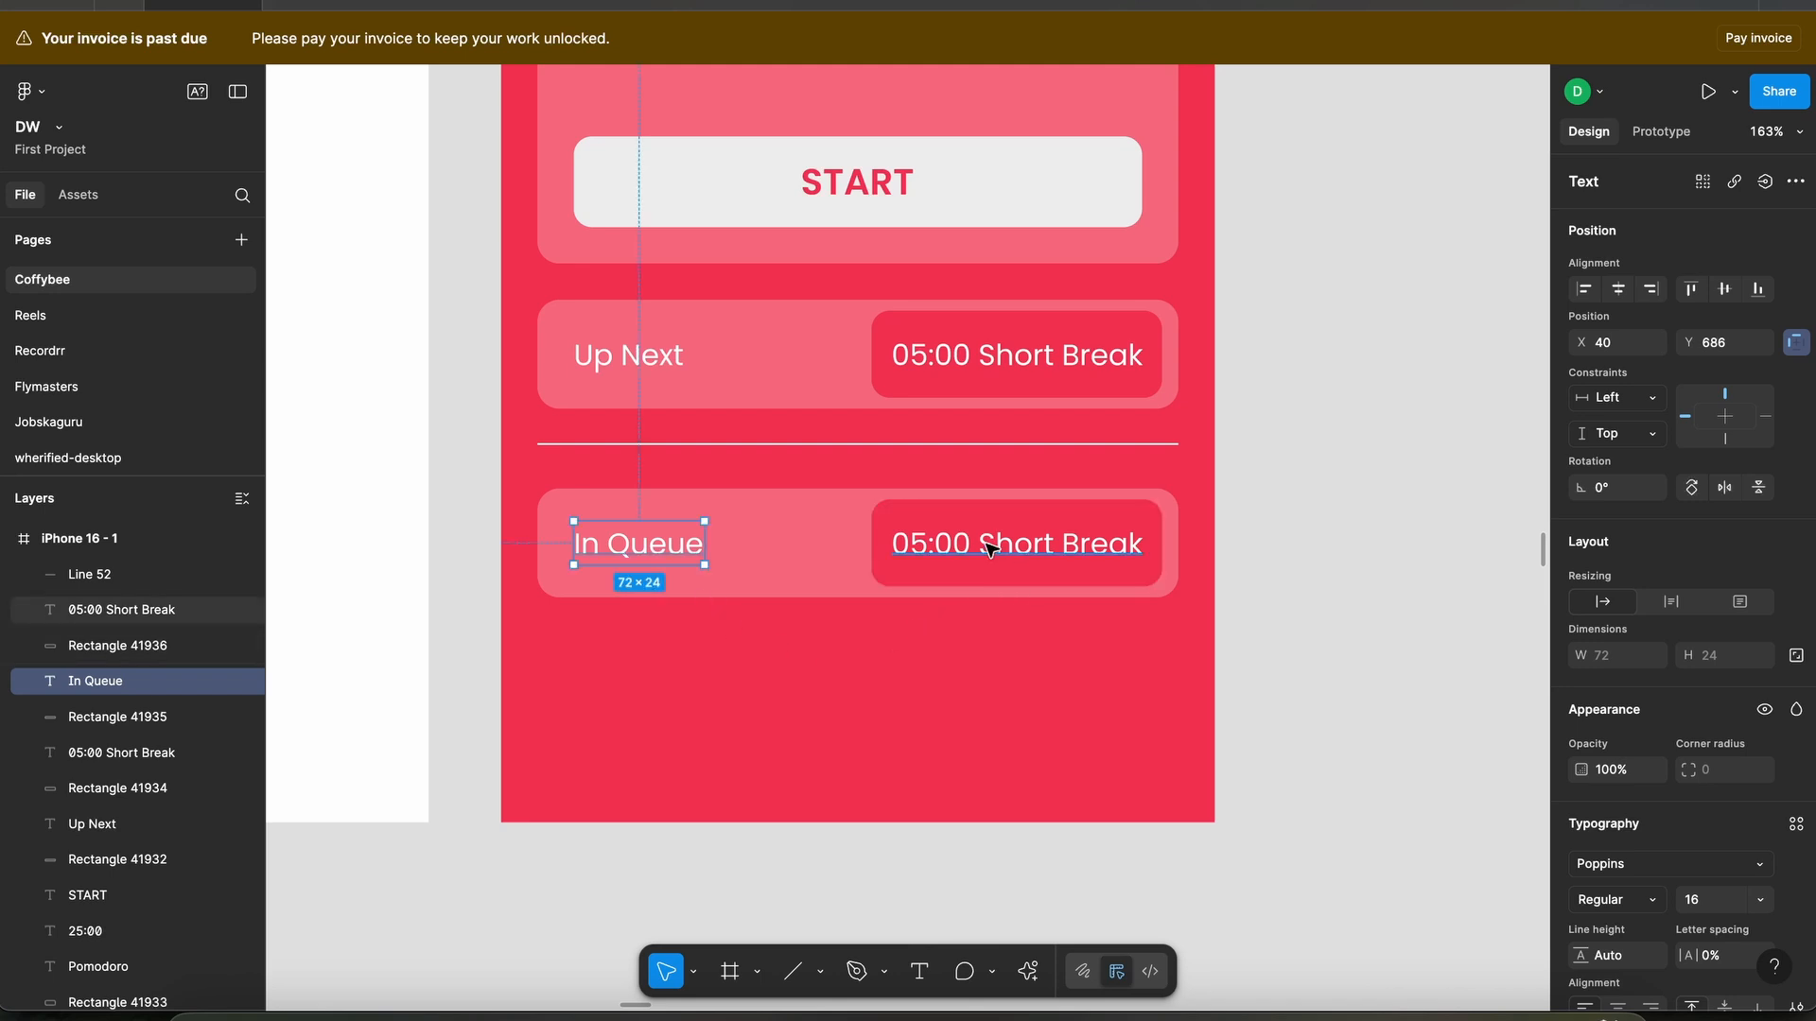
- Change the tag text in the In Queue bar to "15:00 Long Break"
{"action": "double_click", "coordinate": [928, 553]}
{"action": "left_click", "coordinate": [910, 540]}
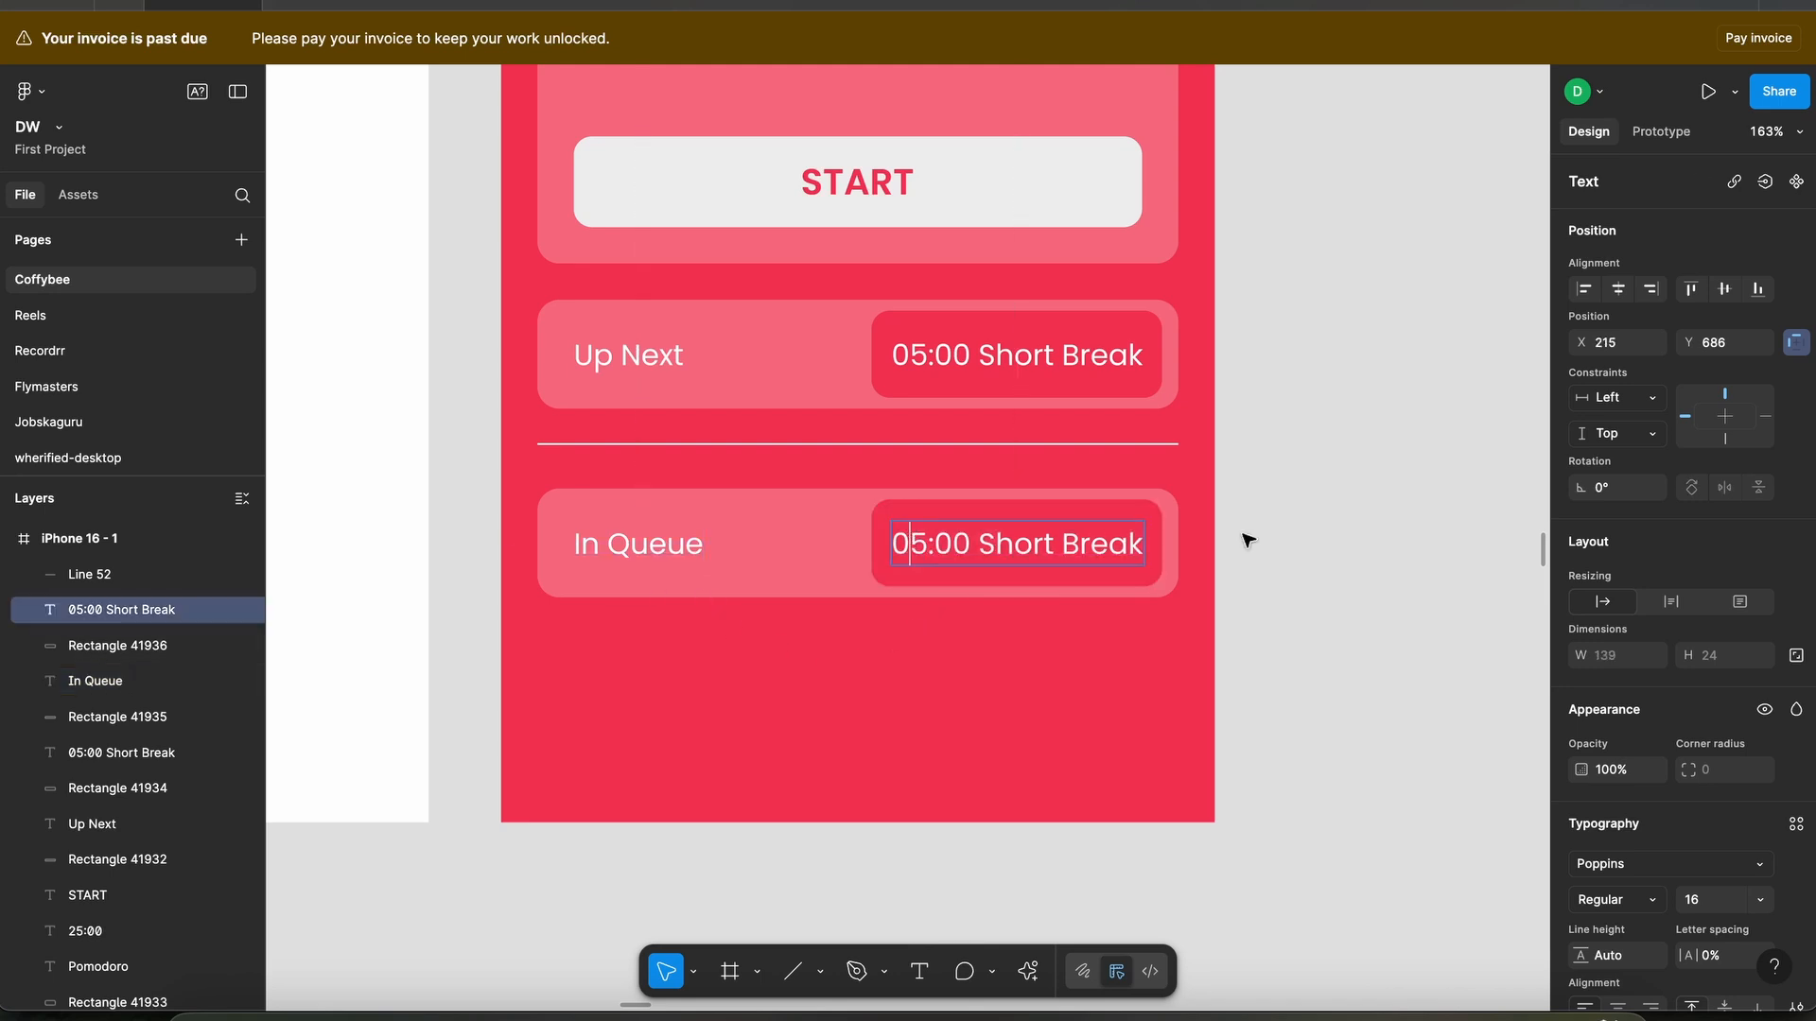
{"action": "key", "text": "BackSpace"}
{"action": "type", "text": "1"}
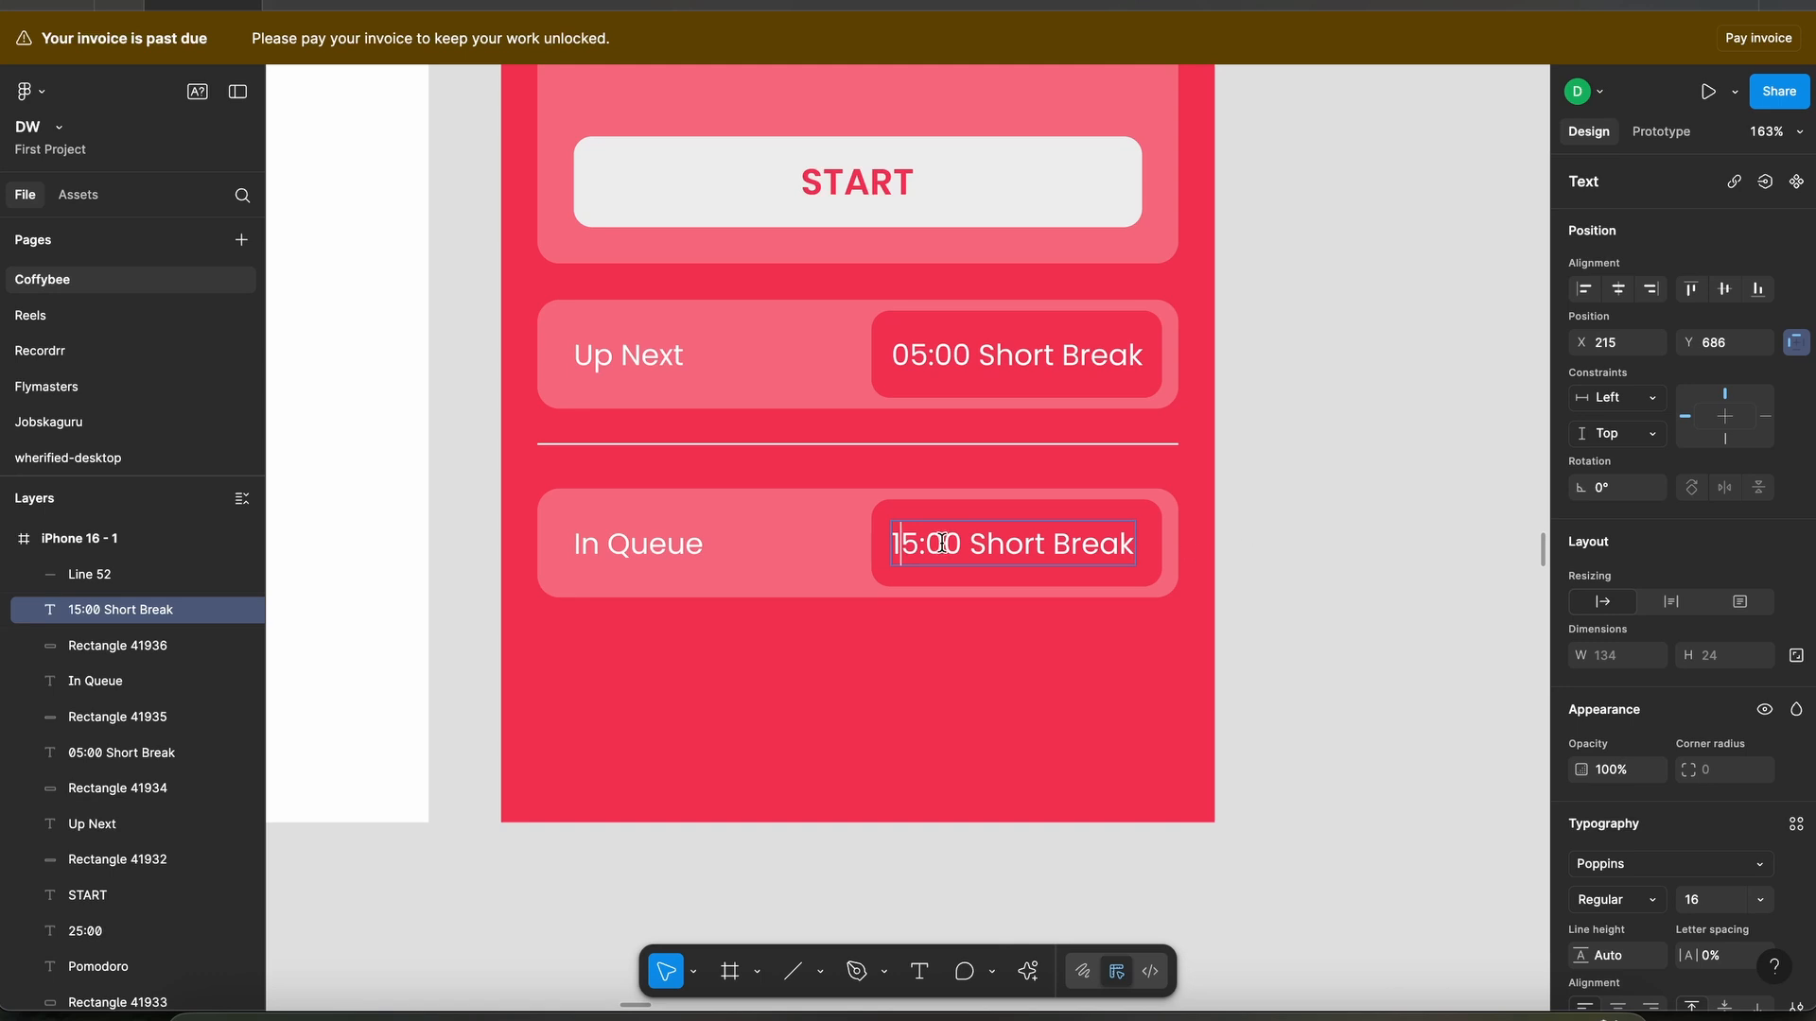
{"action": "double_click", "coordinate": [1019, 549]}
{"action": "type", "text": "Long"}
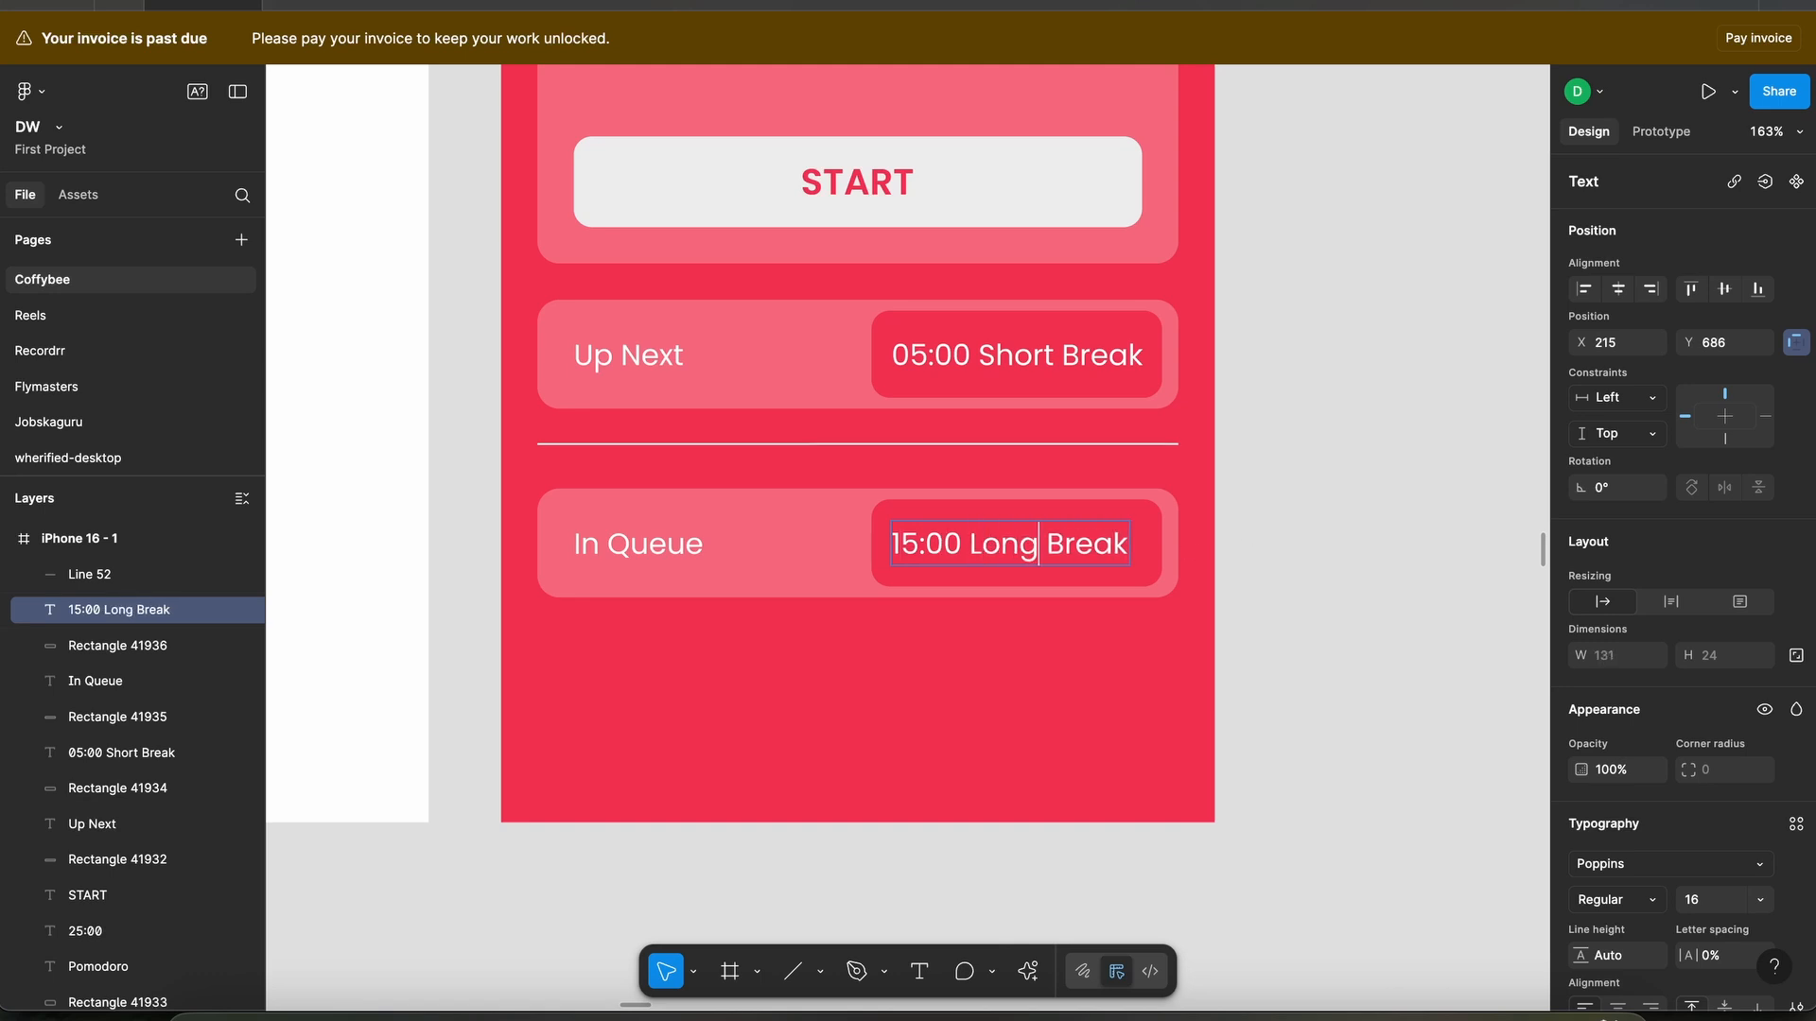
{"action": "key", "text": "Escape"}
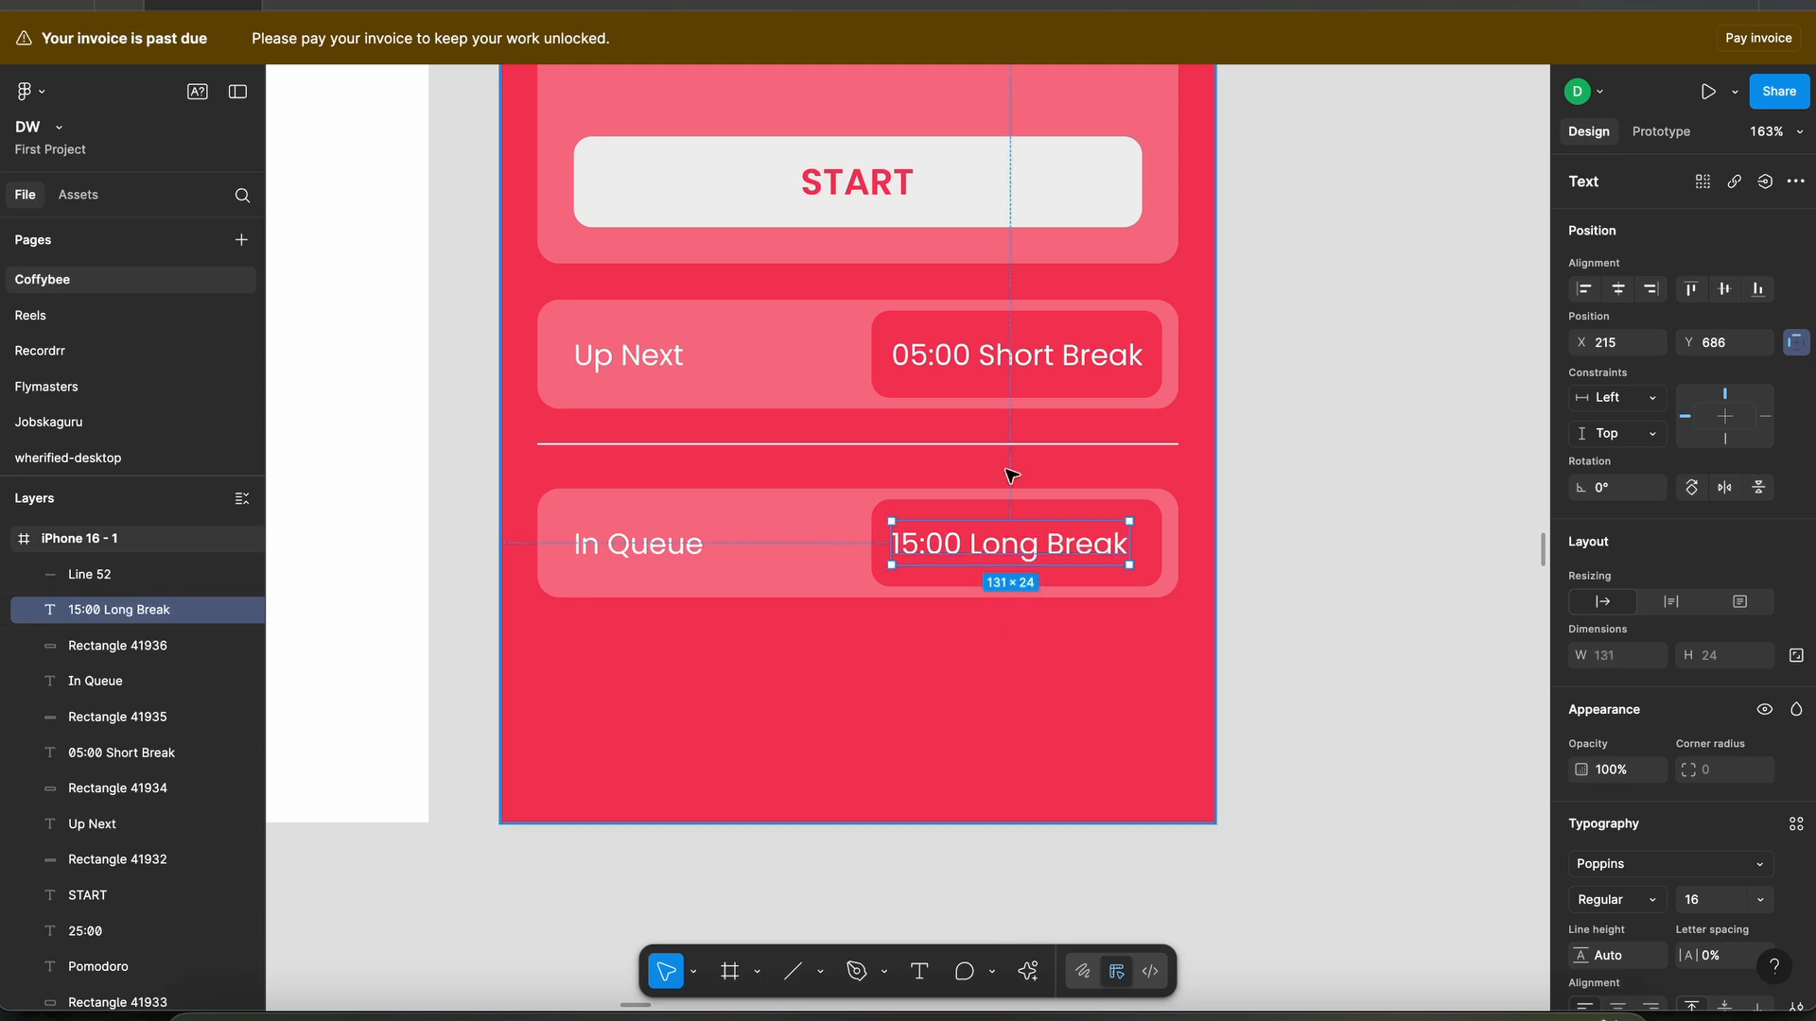
- Center the "15:00 Long Break" text horizontally within its red rectangle
{"action": "scroll", "coordinate": [1006, 471], "scroll_direction": "up", "scroll_amount": 2}
{"action": "left_click", "coordinate": [1188, 560], "text": "shift"}
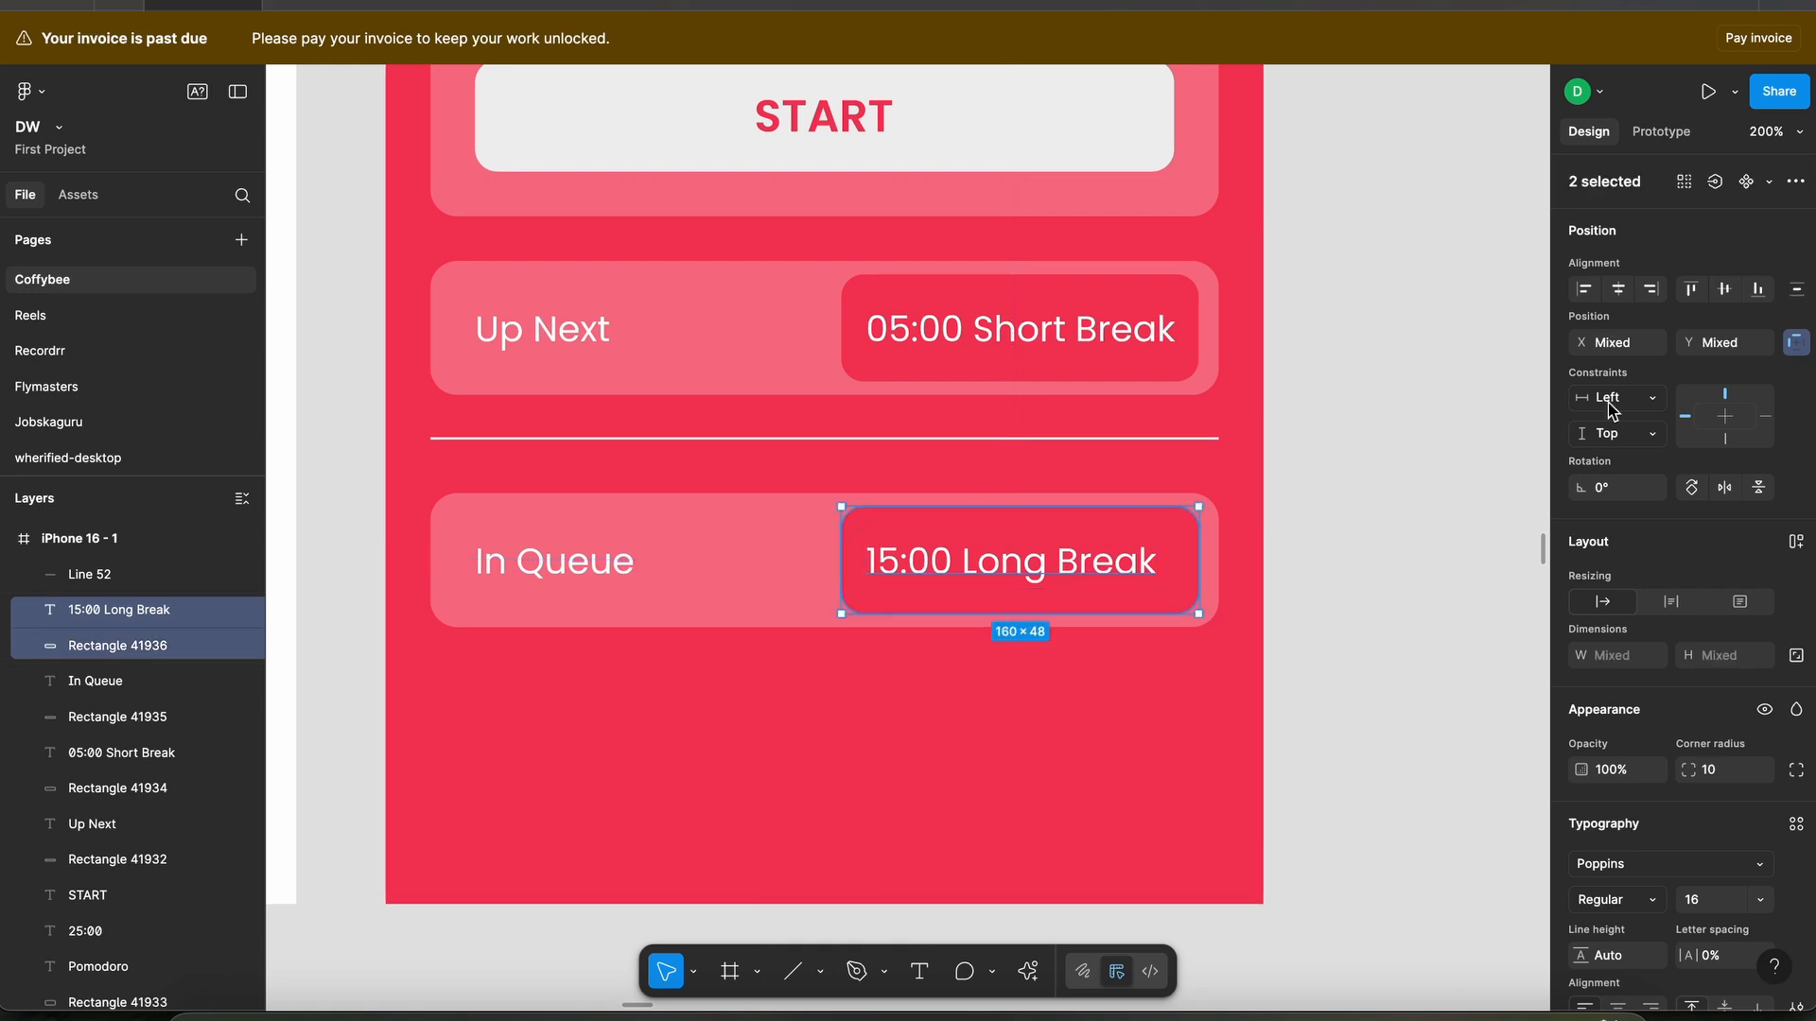
{"action": "left_click", "coordinate": [1618, 293]}
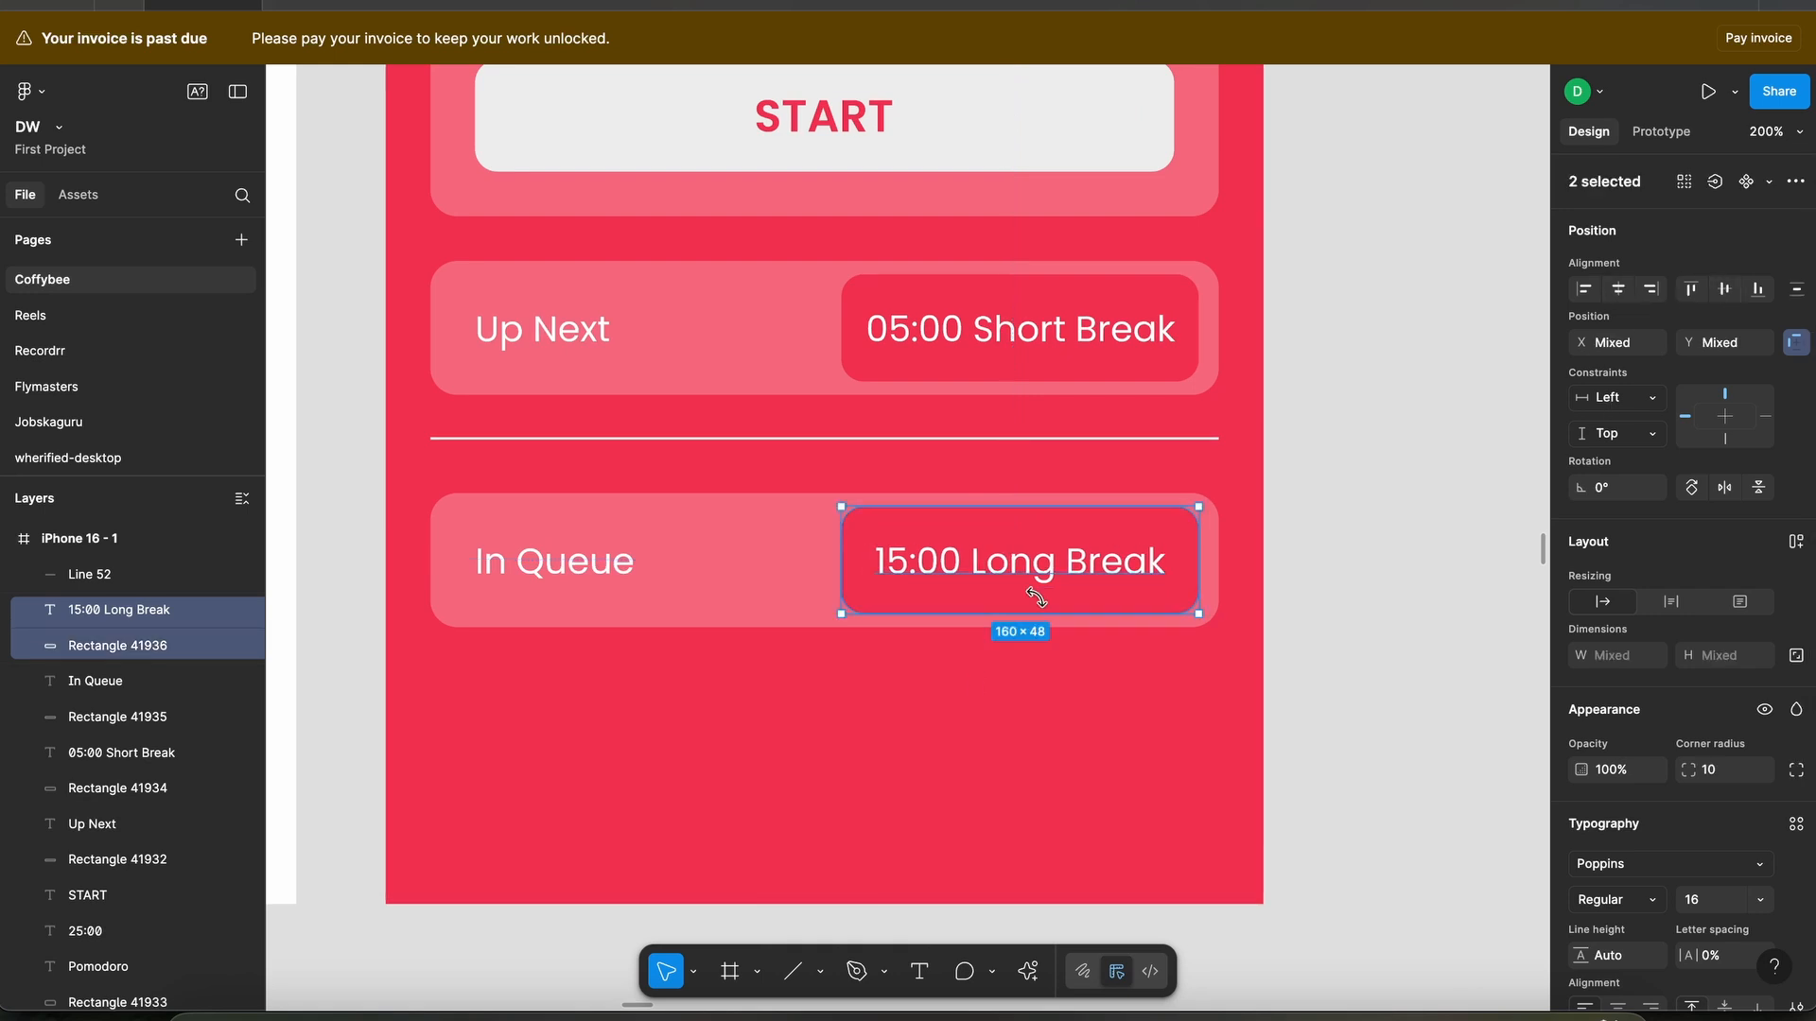
{"action": "left_click", "coordinate": [905, 729]}
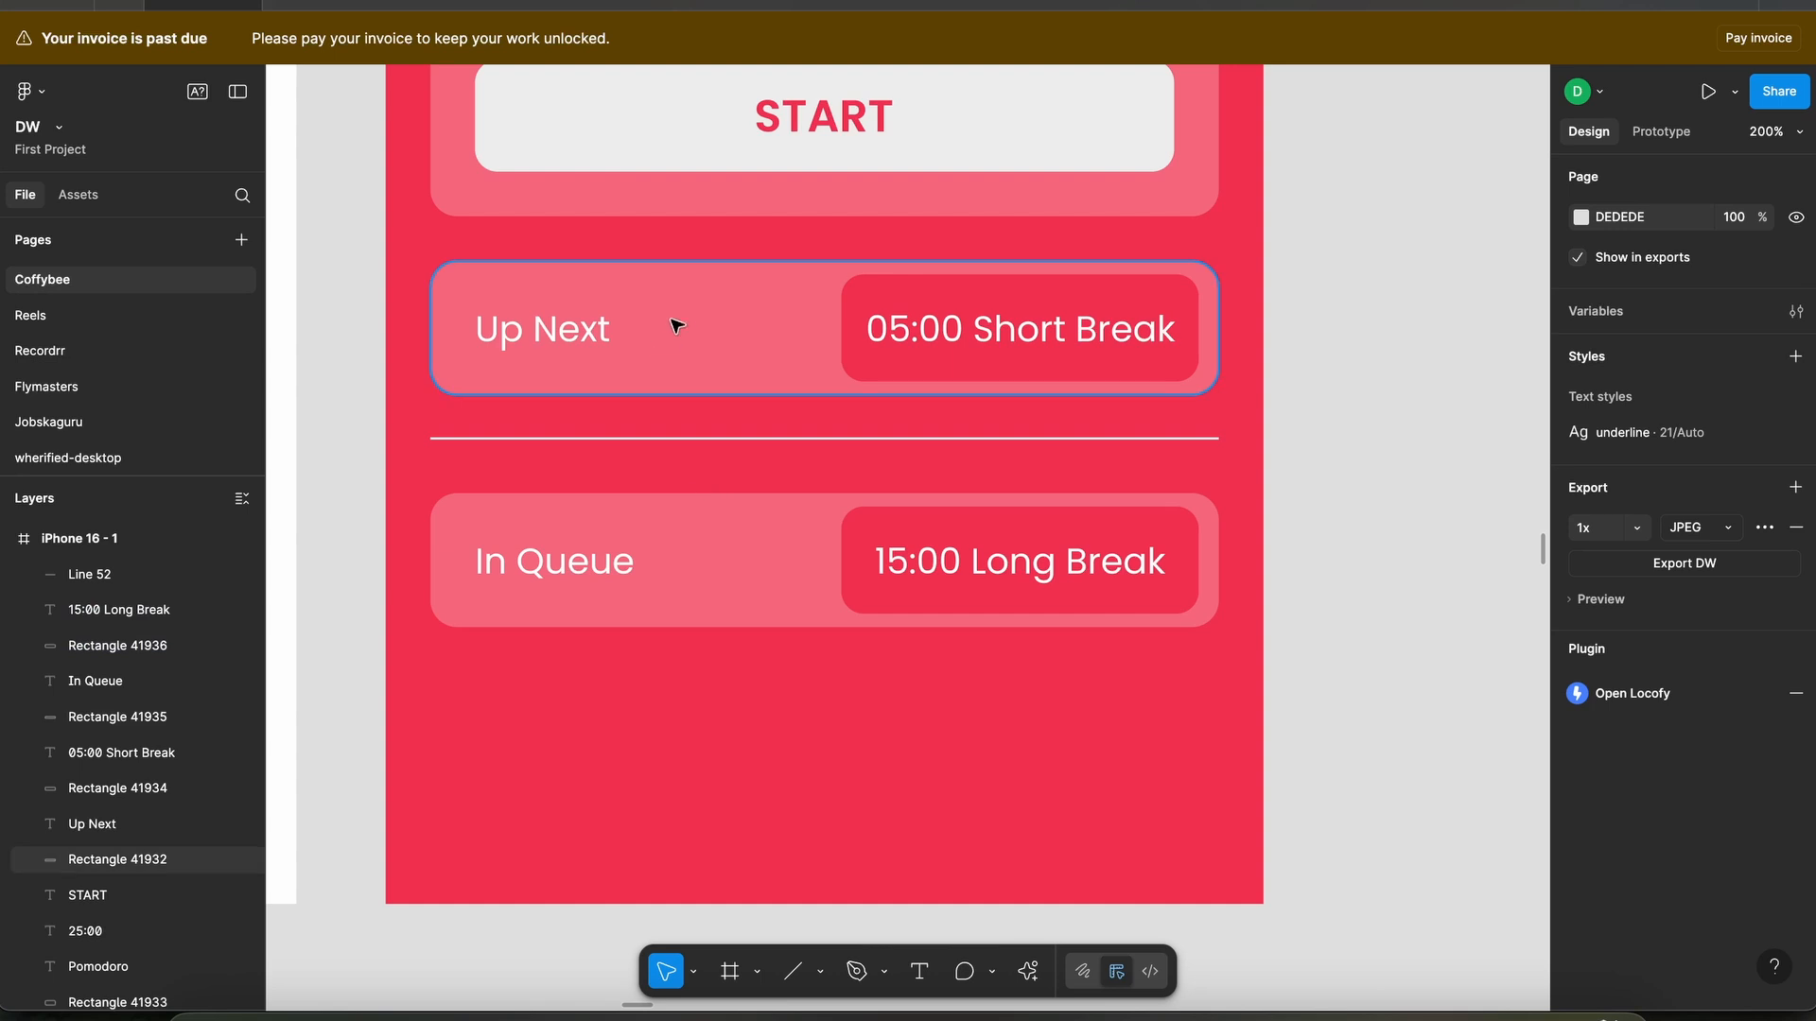
- Set the vertical spacing between the divider line and the In Queue bar's background rectangle to 20
{"action": "scroll", "coordinate": [679, 319], "scroll_direction": "up", "scroll_amount": 1}
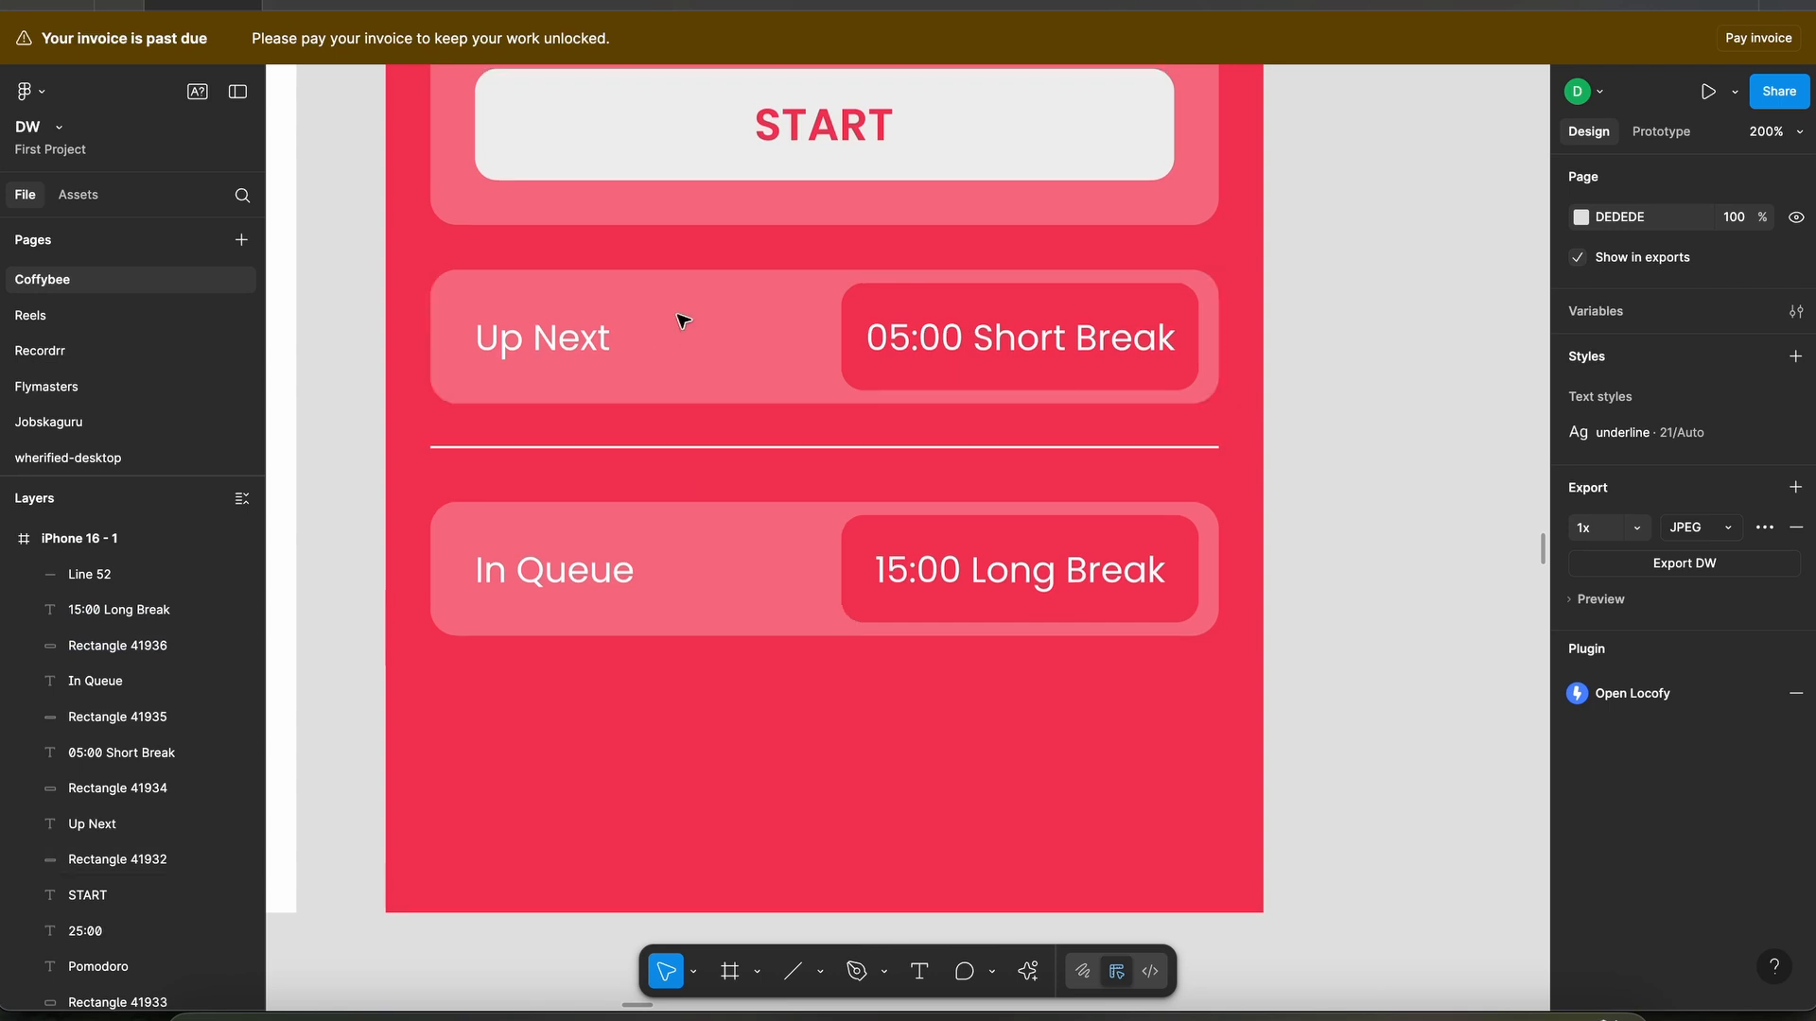
{"action": "left_click", "coordinate": [673, 446]}
{"action": "left_click", "coordinate": [709, 520], "text": "shift"}
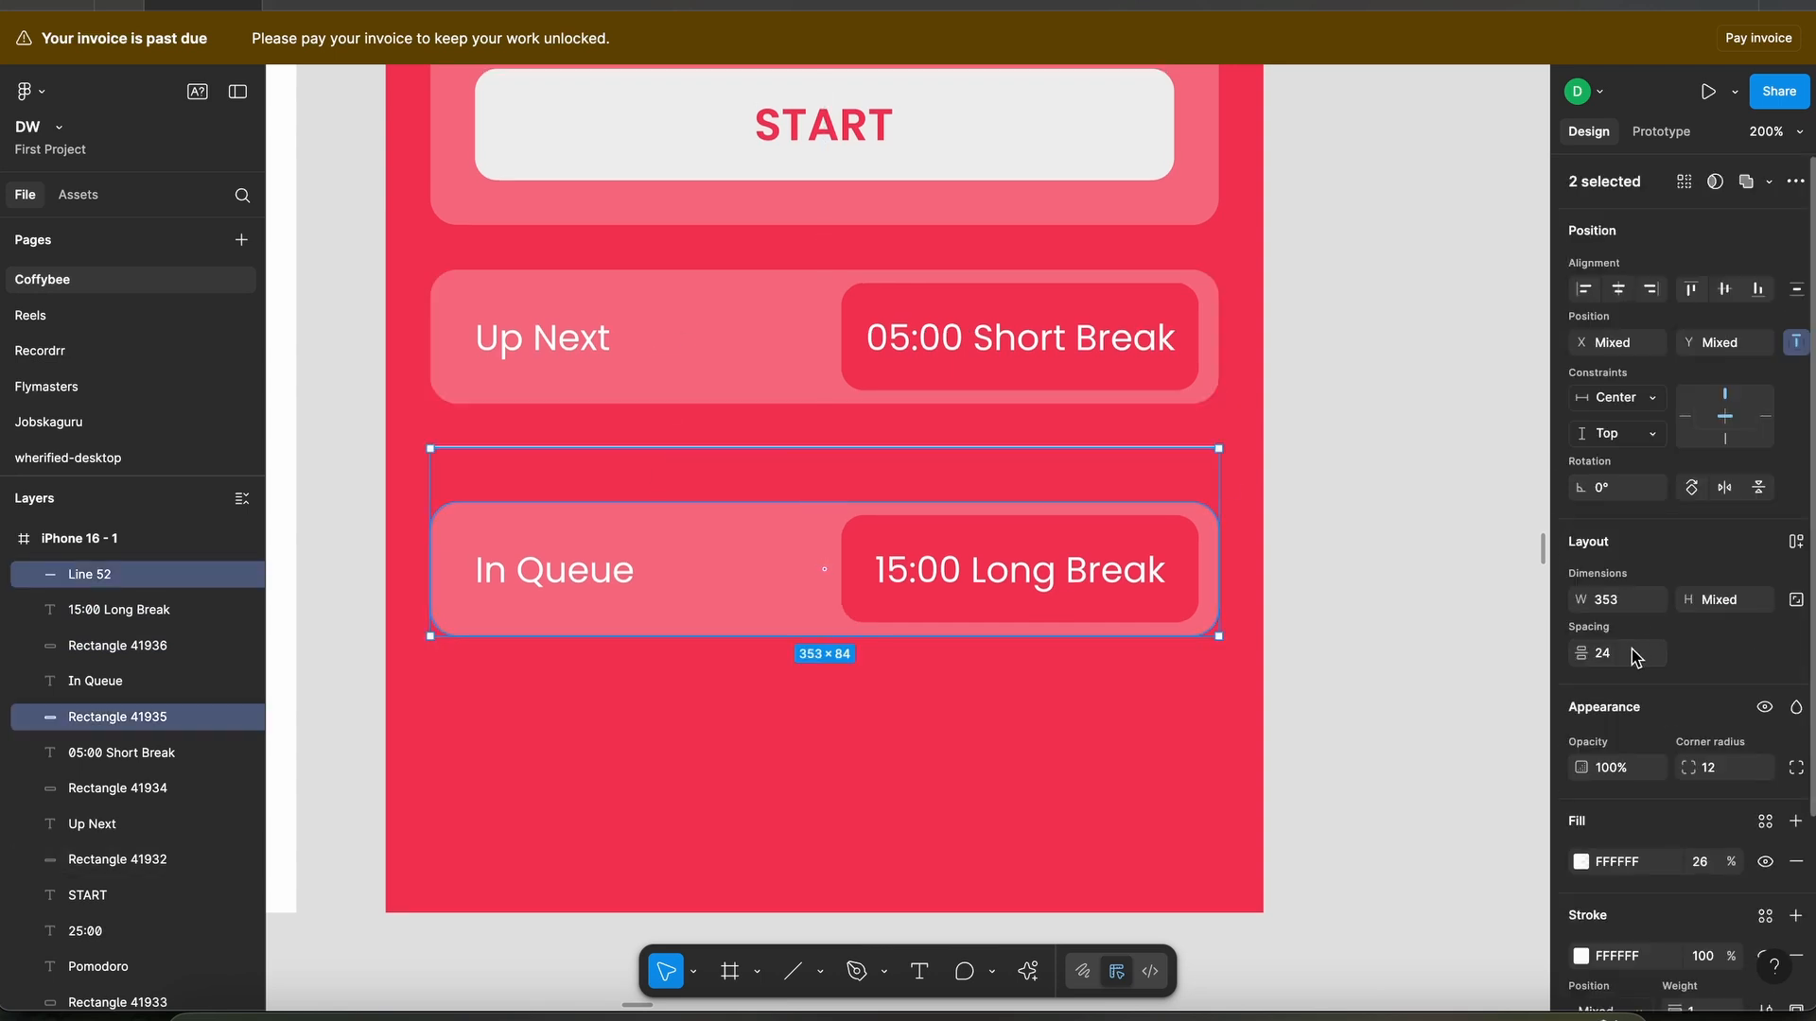
{"action": "left_click", "coordinate": [1629, 659]}
{"action": "type", "text": "20"}
{"action": "key", "text": "Return"}
{"action": "left_click", "coordinate": [587, 751]}
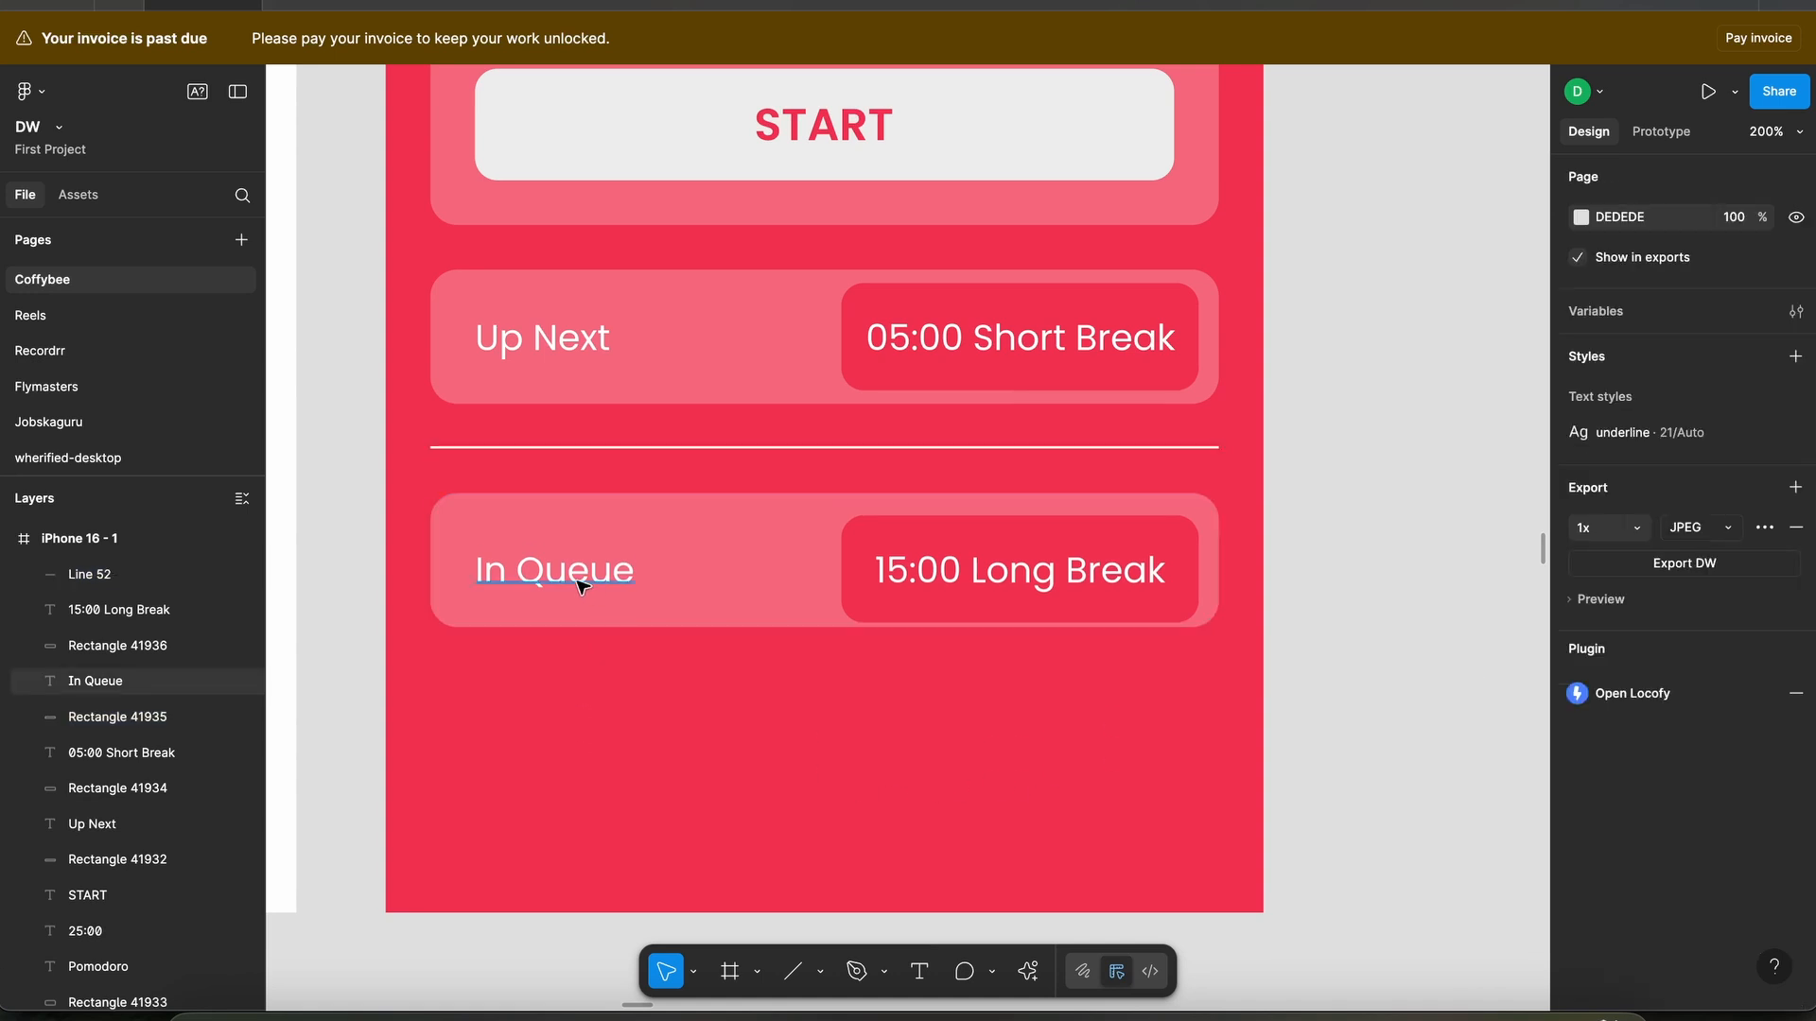
- Center the "In Queue" label and the red tag rectangle vertically within the In Queue bar
{"action": "left_click", "coordinate": [580, 574]}
{"action": "left_click", "coordinate": [725, 531], "text": "shift"}
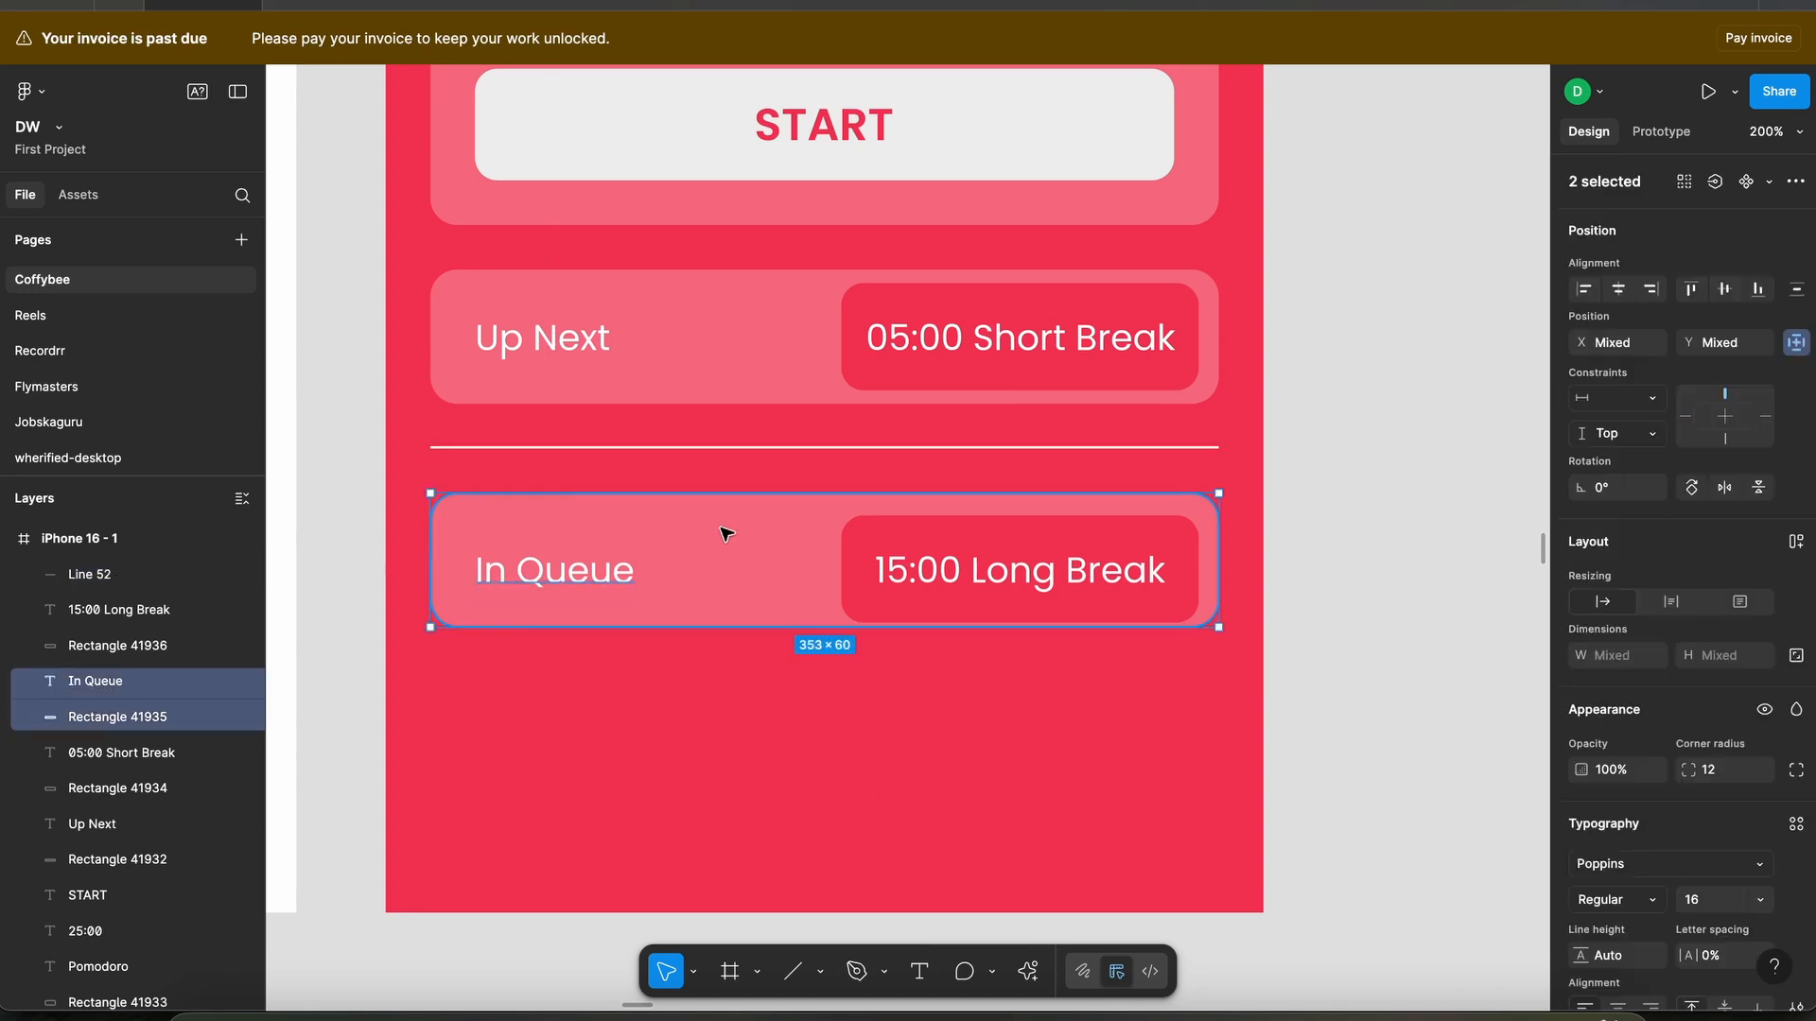
{"action": "left_click", "coordinate": [1724, 288]}
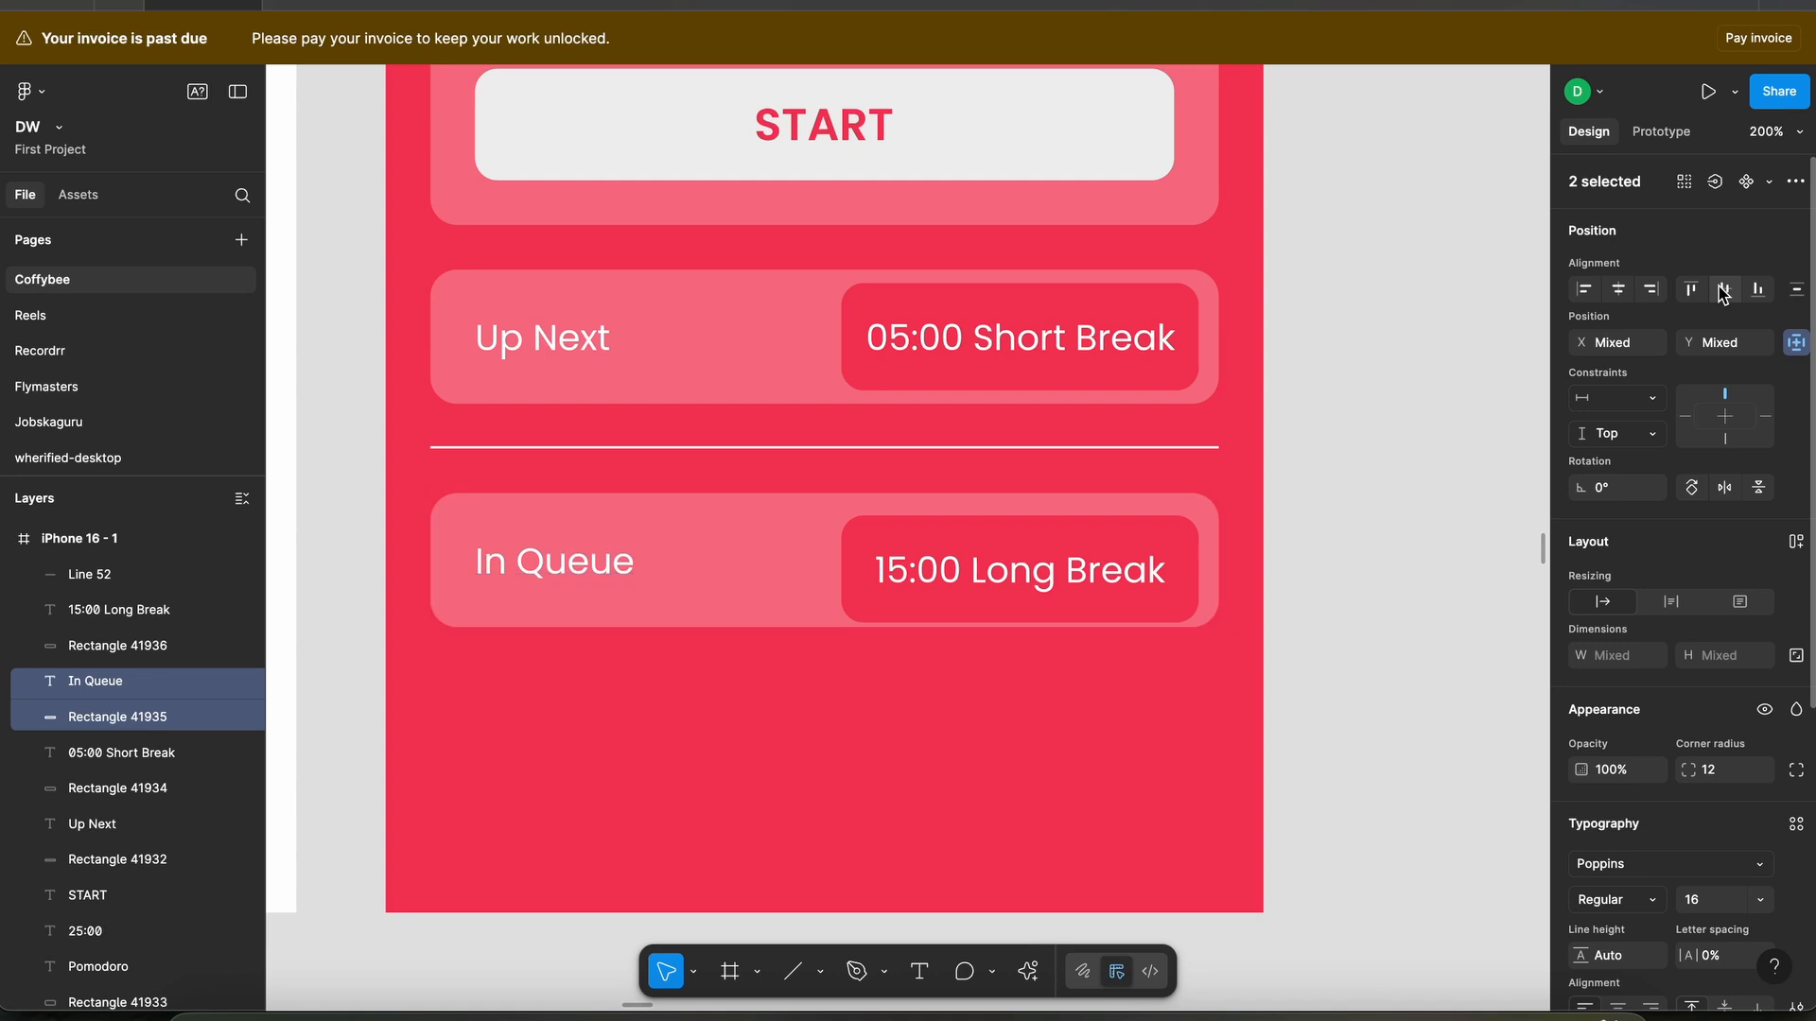
{"action": "left_click", "coordinate": [1054, 572]}
{"action": "left_click", "coordinate": [1047, 540]}
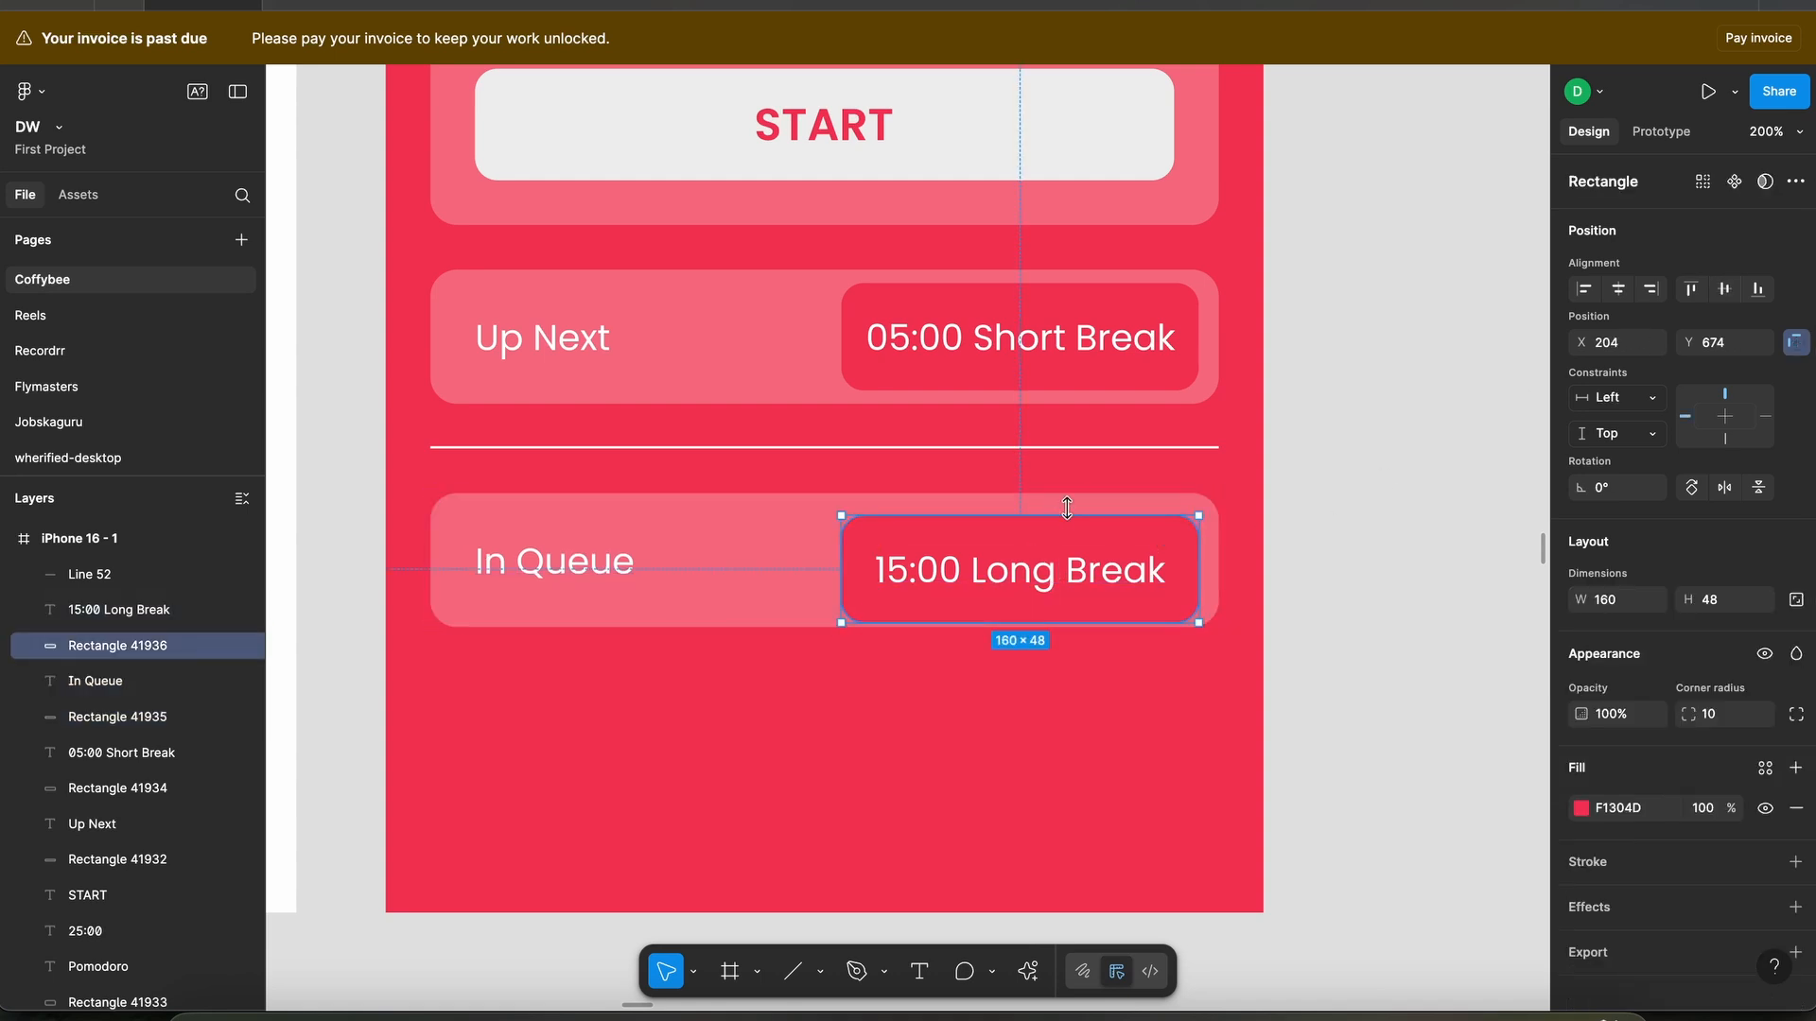
{"action": "left_click", "coordinate": [1078, 502], "text": "shift"}
{"action": "left_click", "coordinate": [1723, 289]}
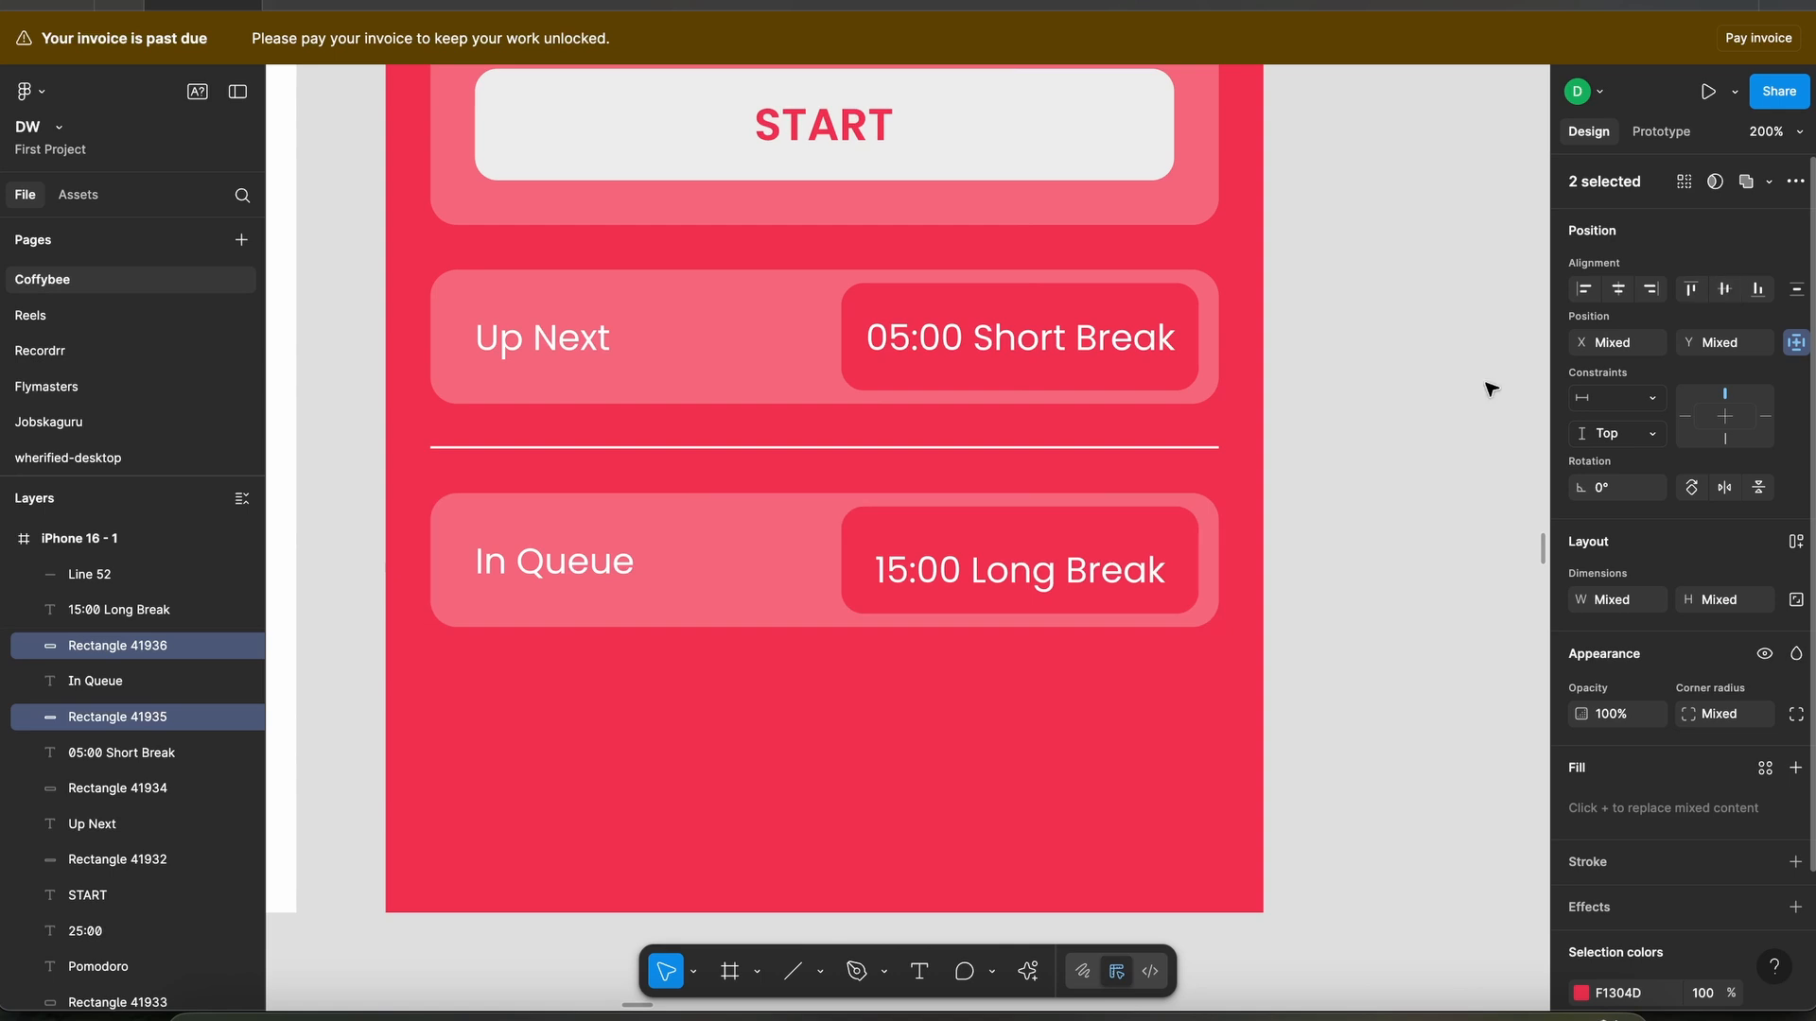
- Center the "15:00 Long Break" text vertically within its red rectangle
{"action": "left_click", "coordinate": [867, 650]}
{"action": "left_click", "coordinate": [982, 581]}
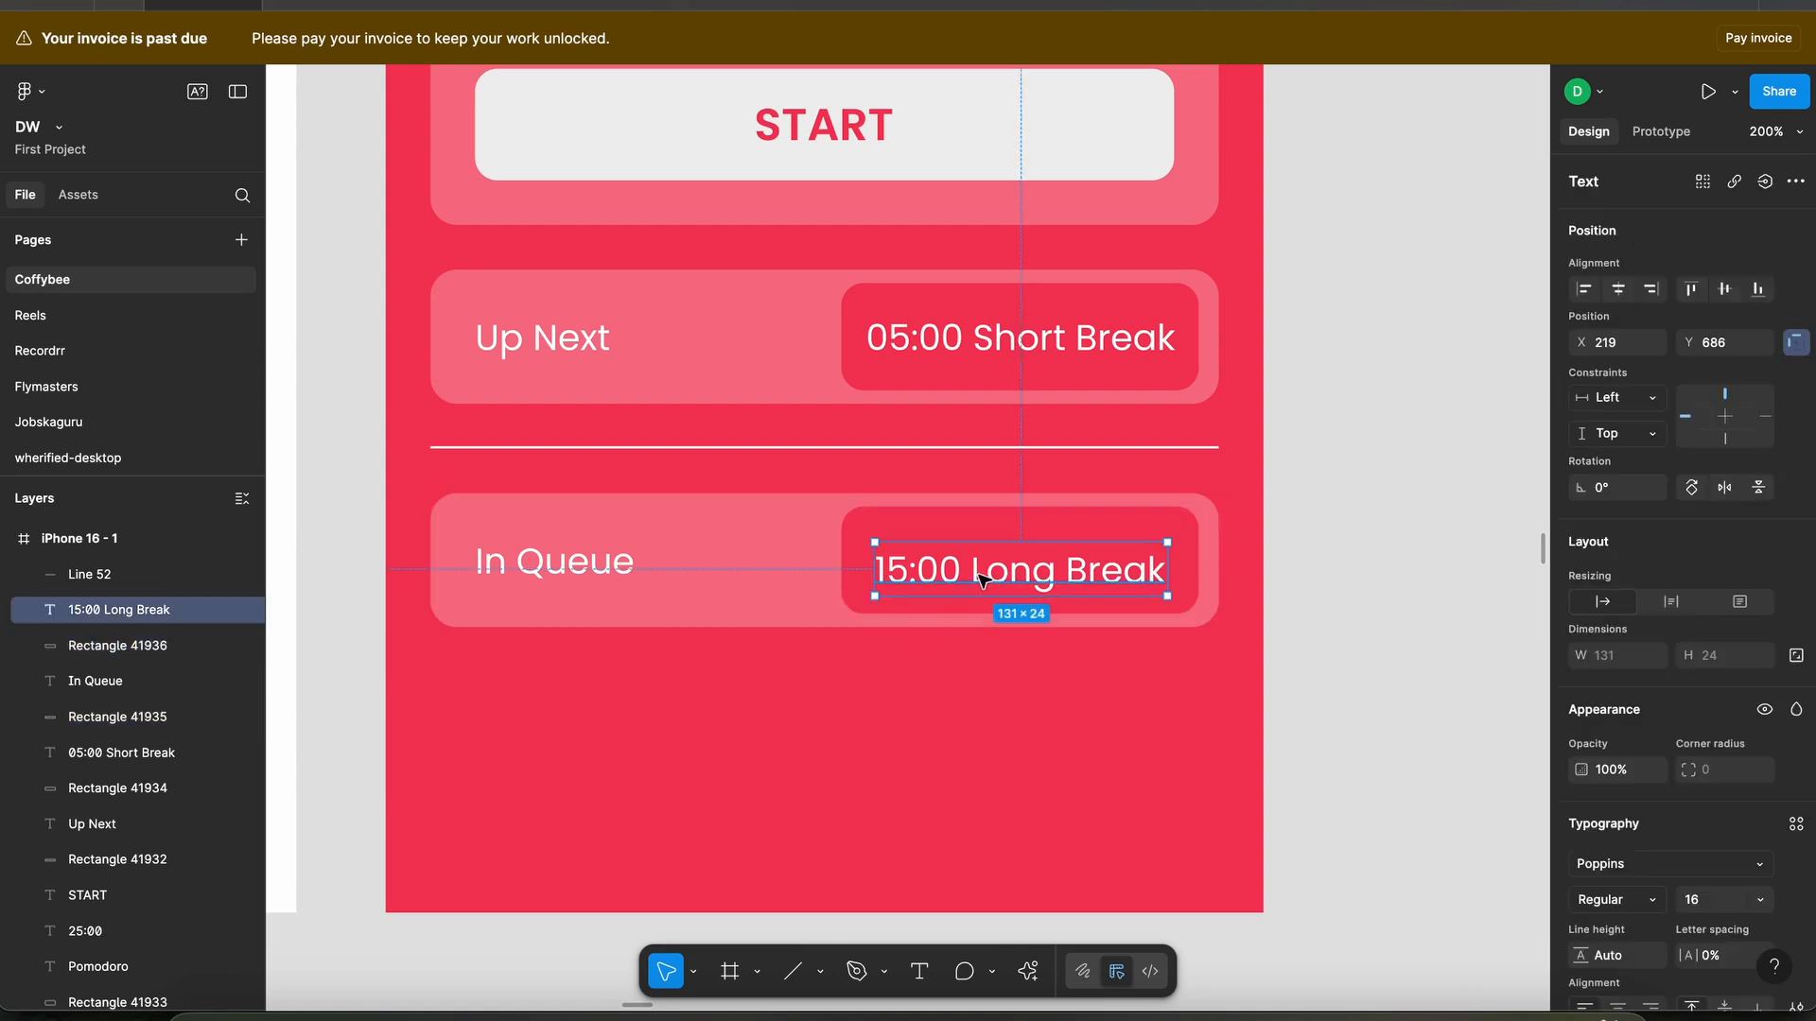
{"action": "left_click", "coordinate": [1081, 525], "text": "shift"}
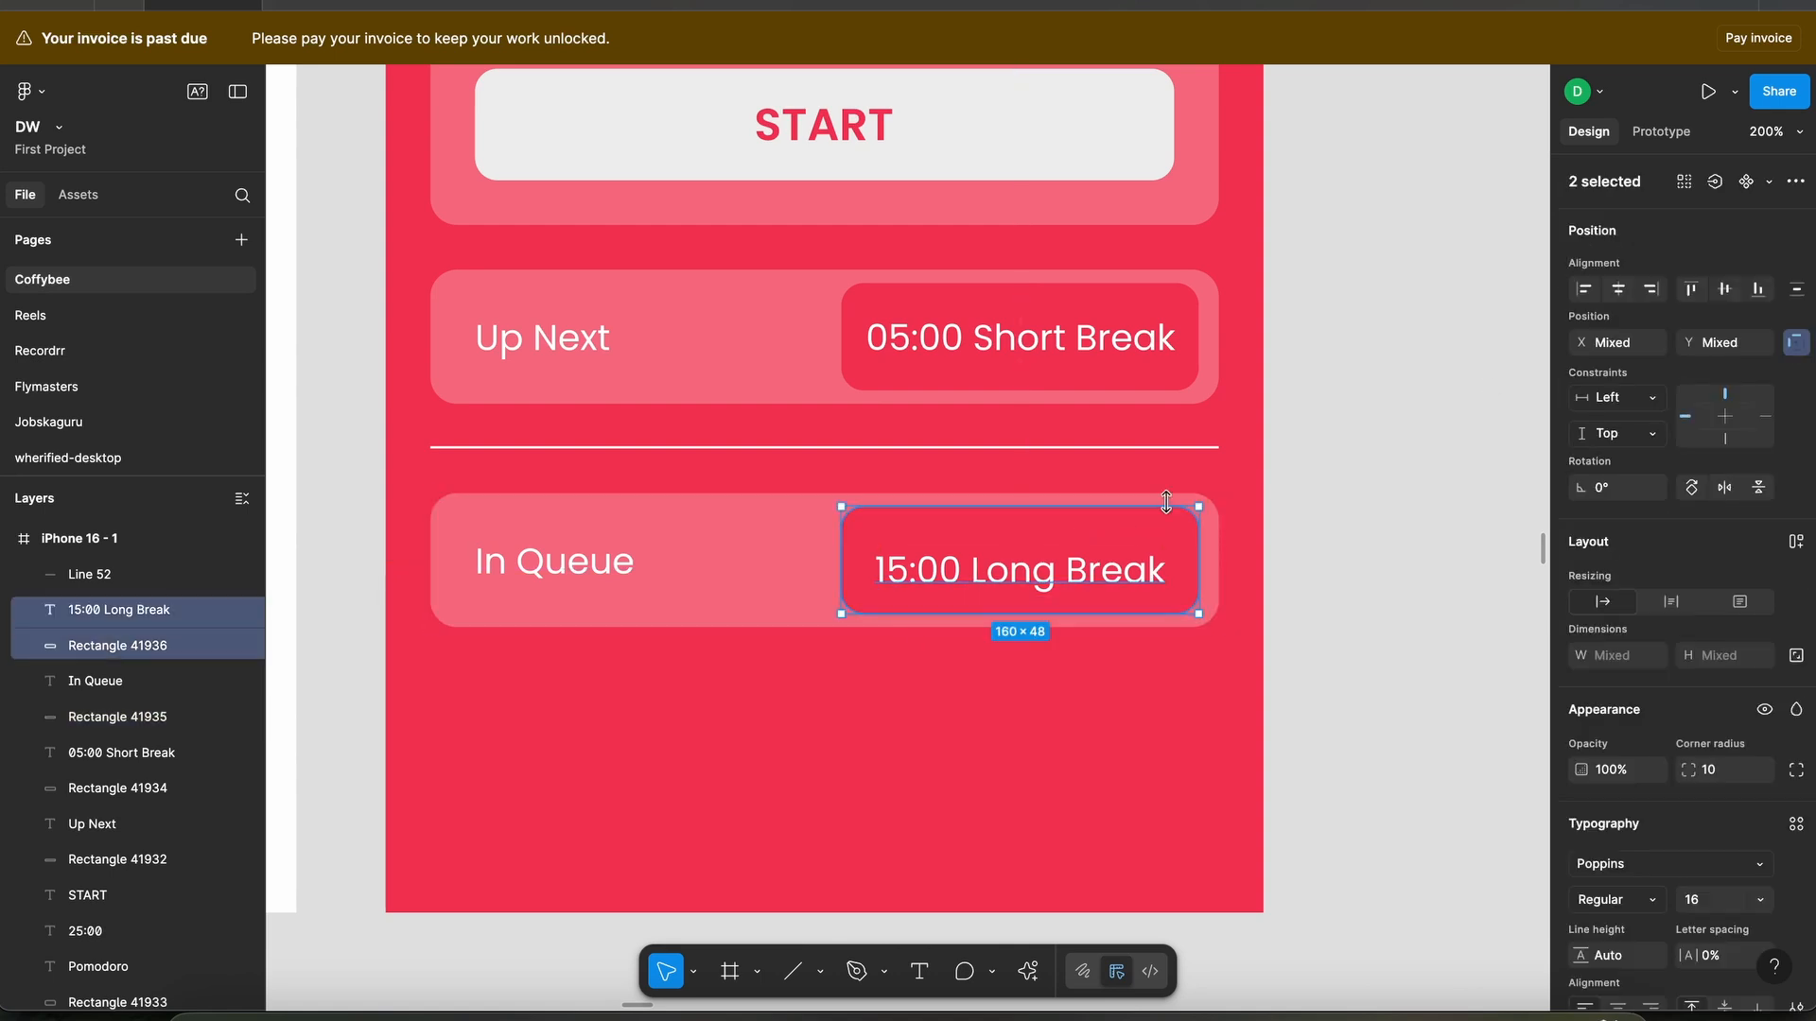
{"action": "left_click", "coordinate": [1734, 292]}
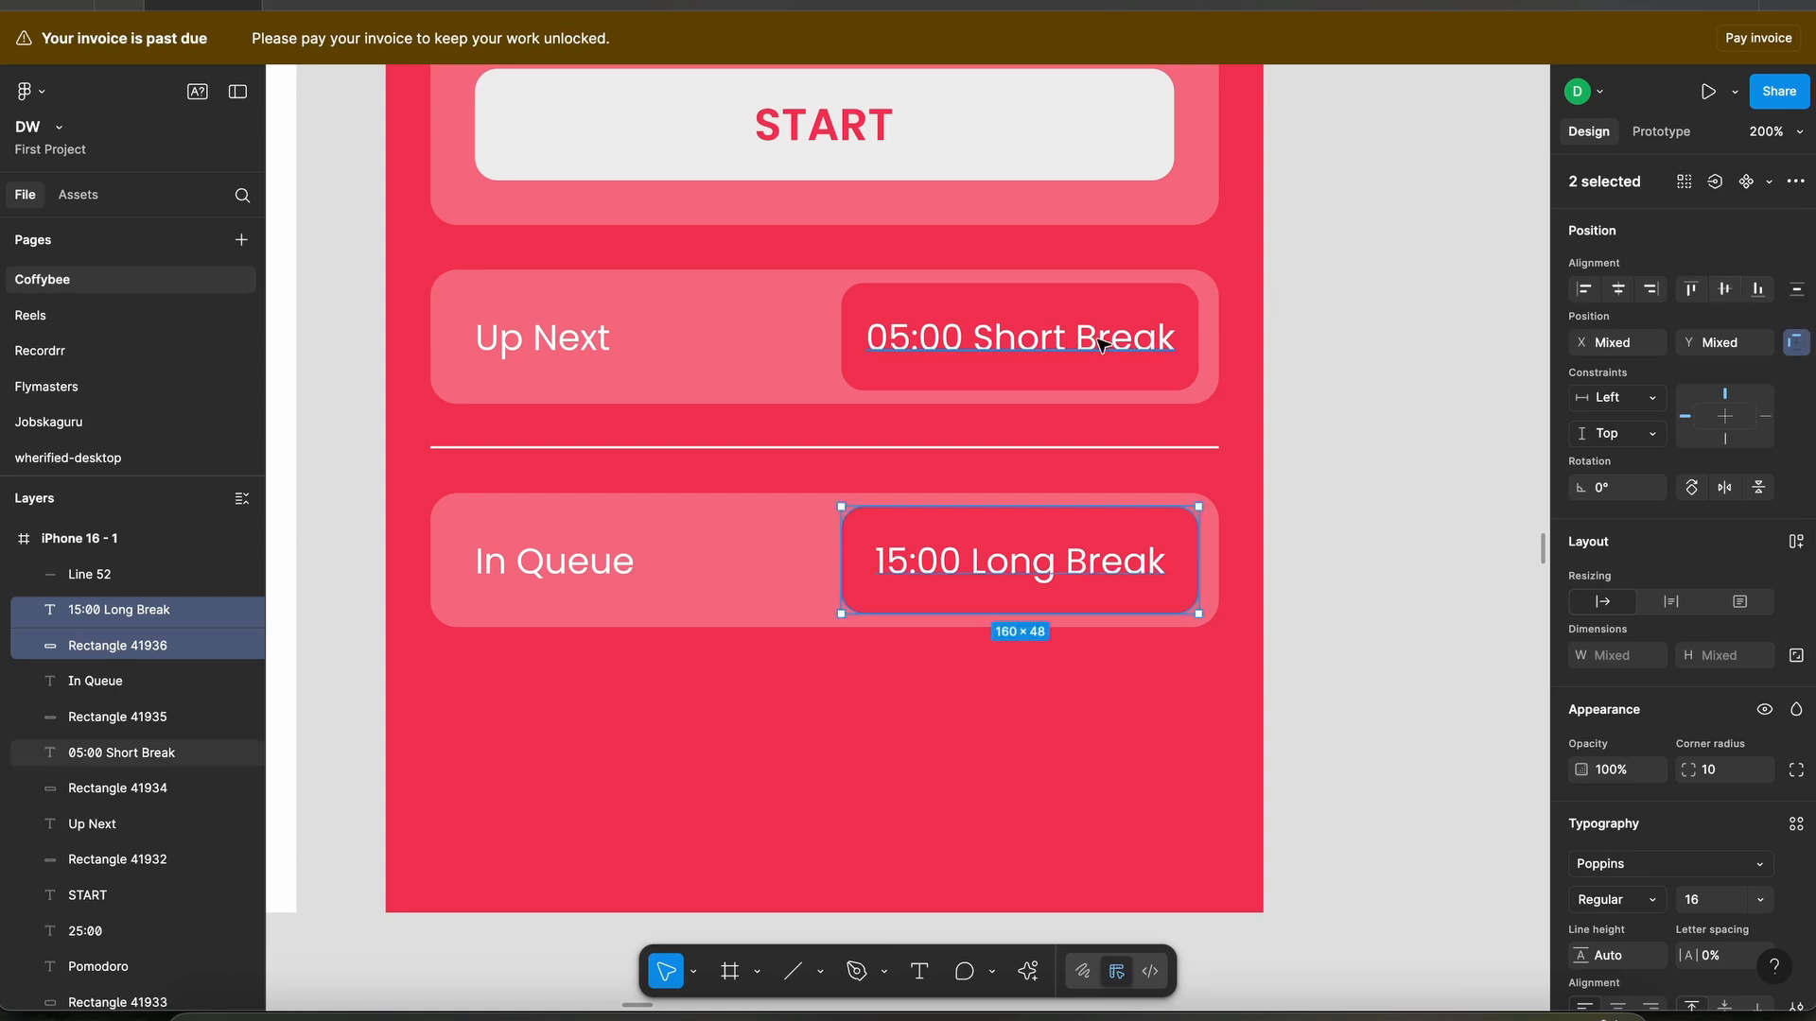
- Examine the overall layout of the Pomodoro screen, from the title down to the In Queue bar
{"action": "scroll", "coordinate": [1094, 345], "scroll_direction": "down", "scroll_amount": 2}
{"action": "scroll", "coordinate": [1094, 350], "scroll_direction": "down", "scroll_amount": 1}
{"action": "scroll", "coordinate": [1094, 356], "scroll_direction": "down", "scroll_amount": 3}
{"action": "scroll", "coordinate": [1040, 393], "scroll_direction": "up", "scroll_amount": 3}
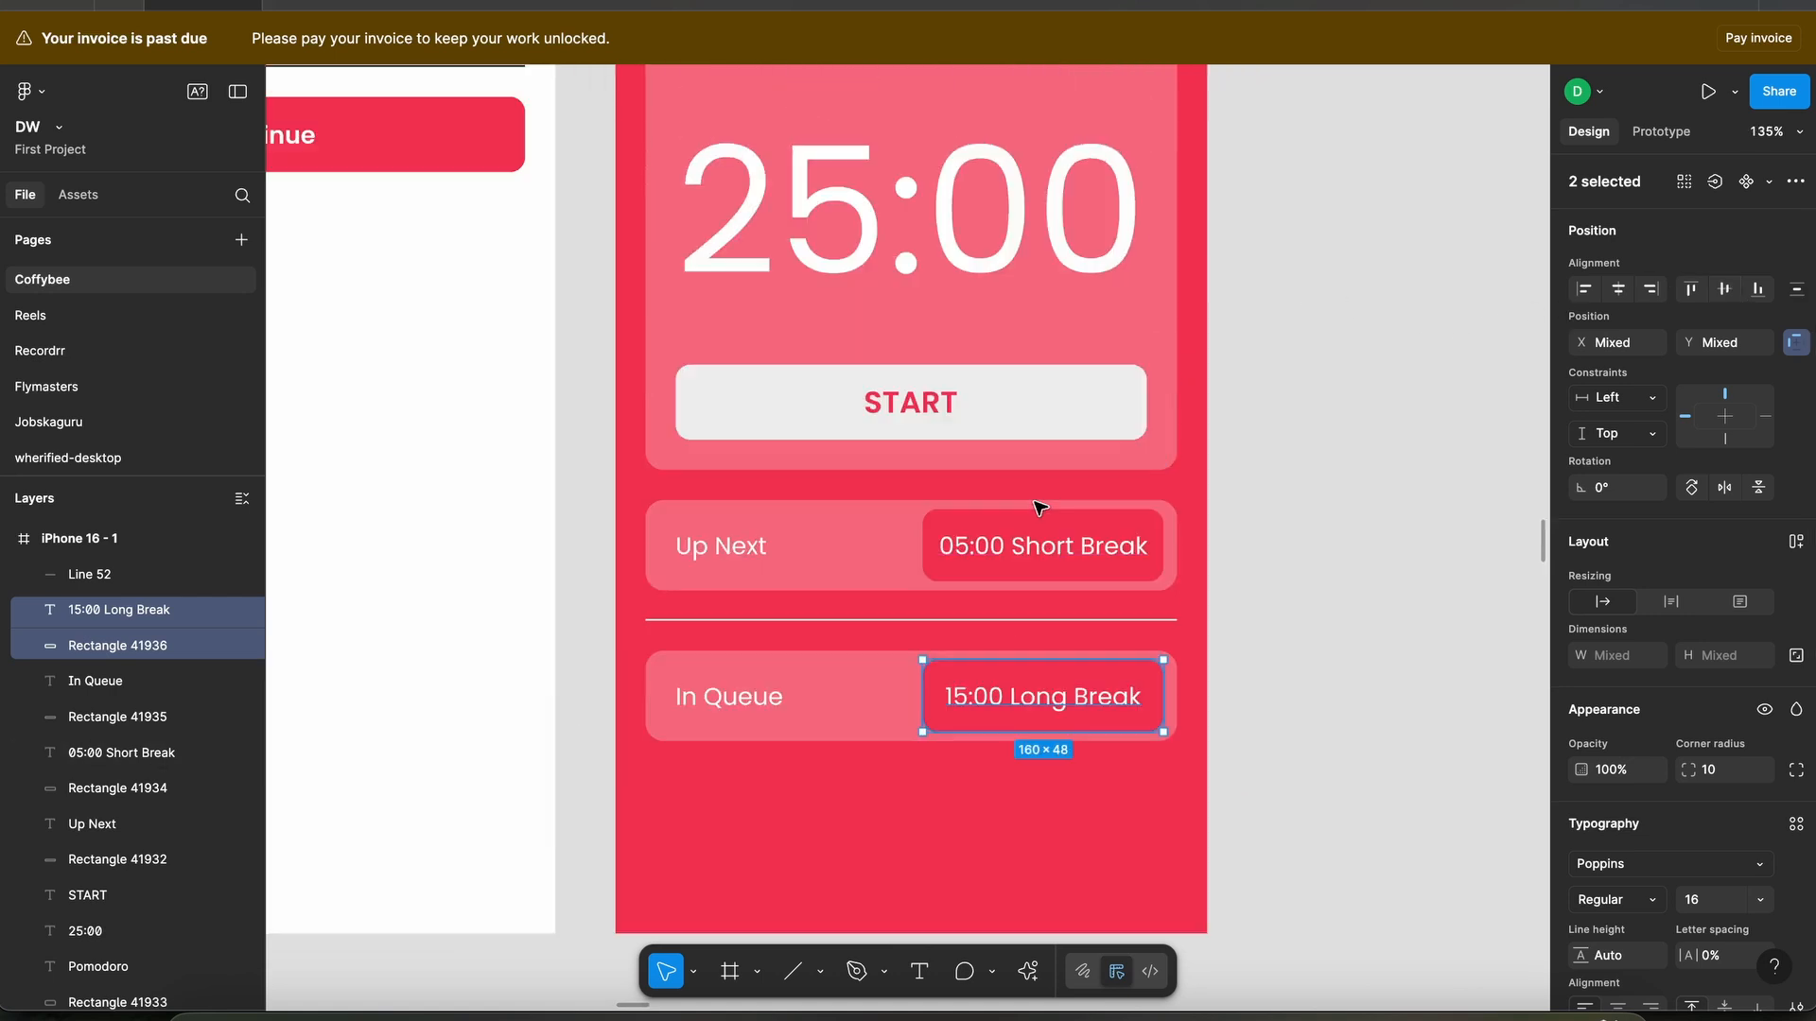
{"action": "left_click", "coordinate": [932, 728]}
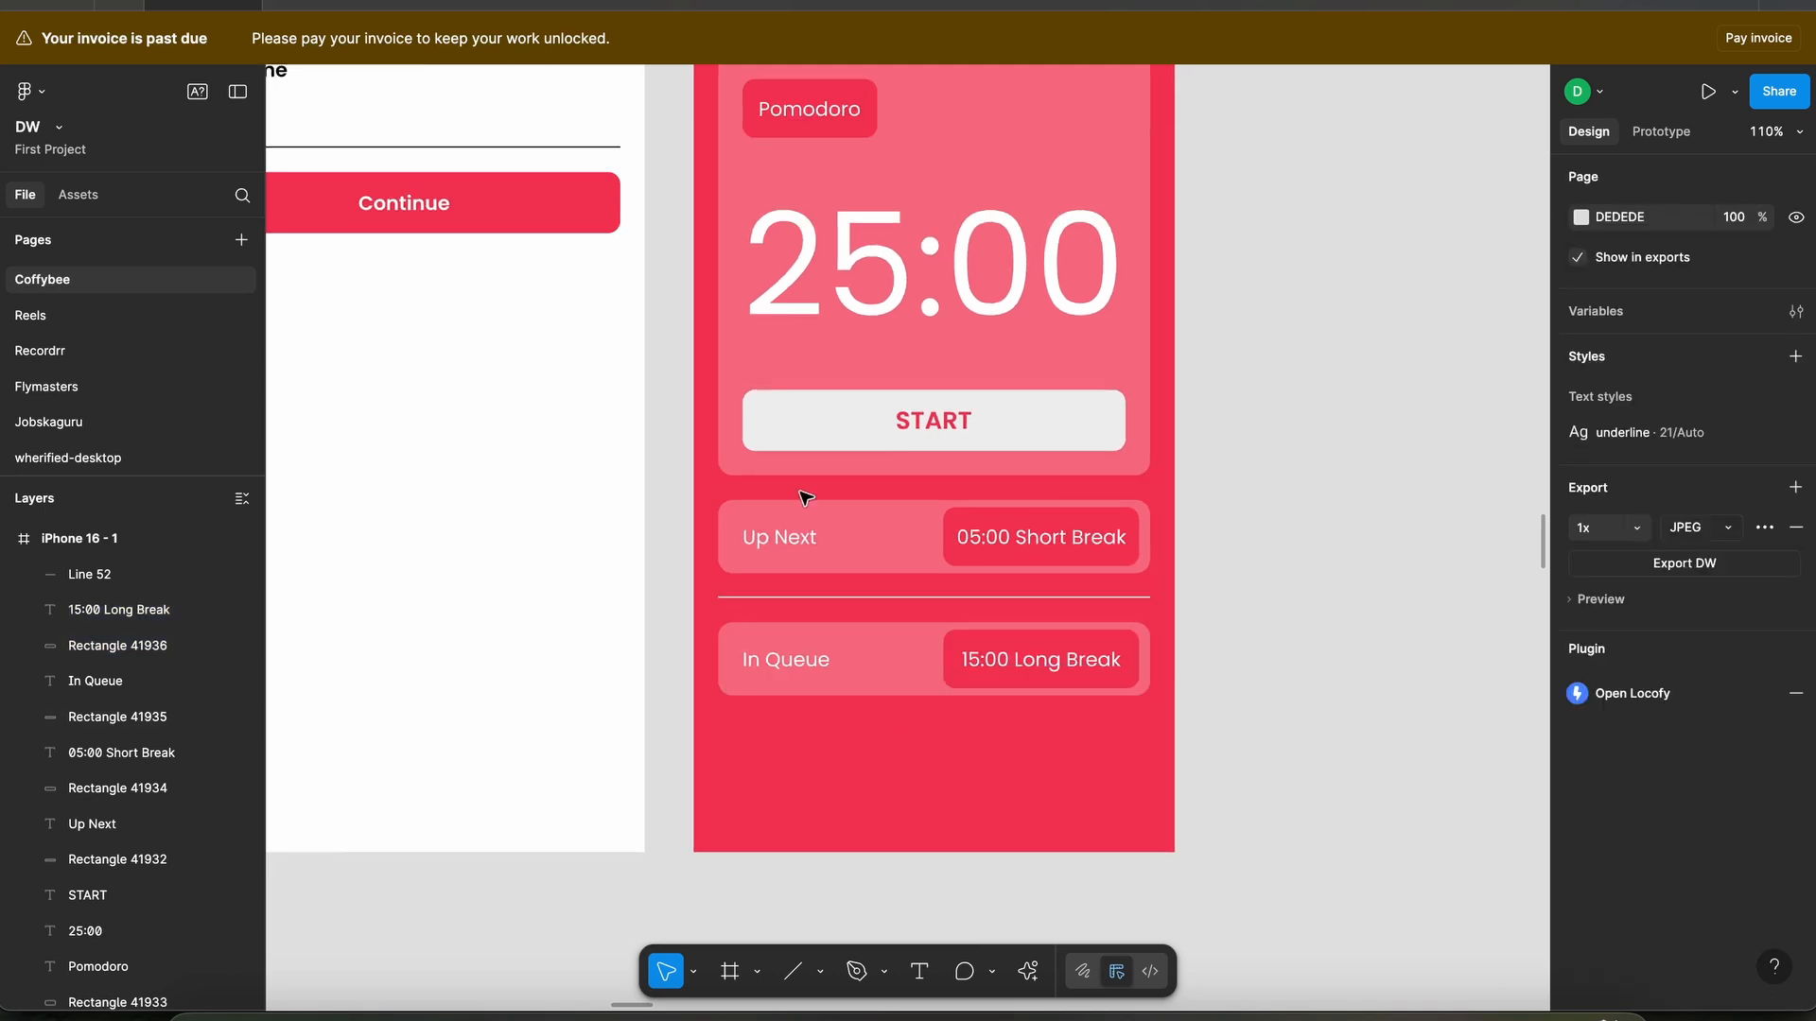
{"action": "scroll", "coordinate": [807, 498], "scroll_direction": "up", "scroll_amount": 2}
{"action": "scroll", "coordinate": [863, 417], "scroll_direction": "down", "scroll_amount": 1}
{"action": "scroll", "coordinate": [856, 406], "scroll_direction": "up", "scroll_amount": 2}
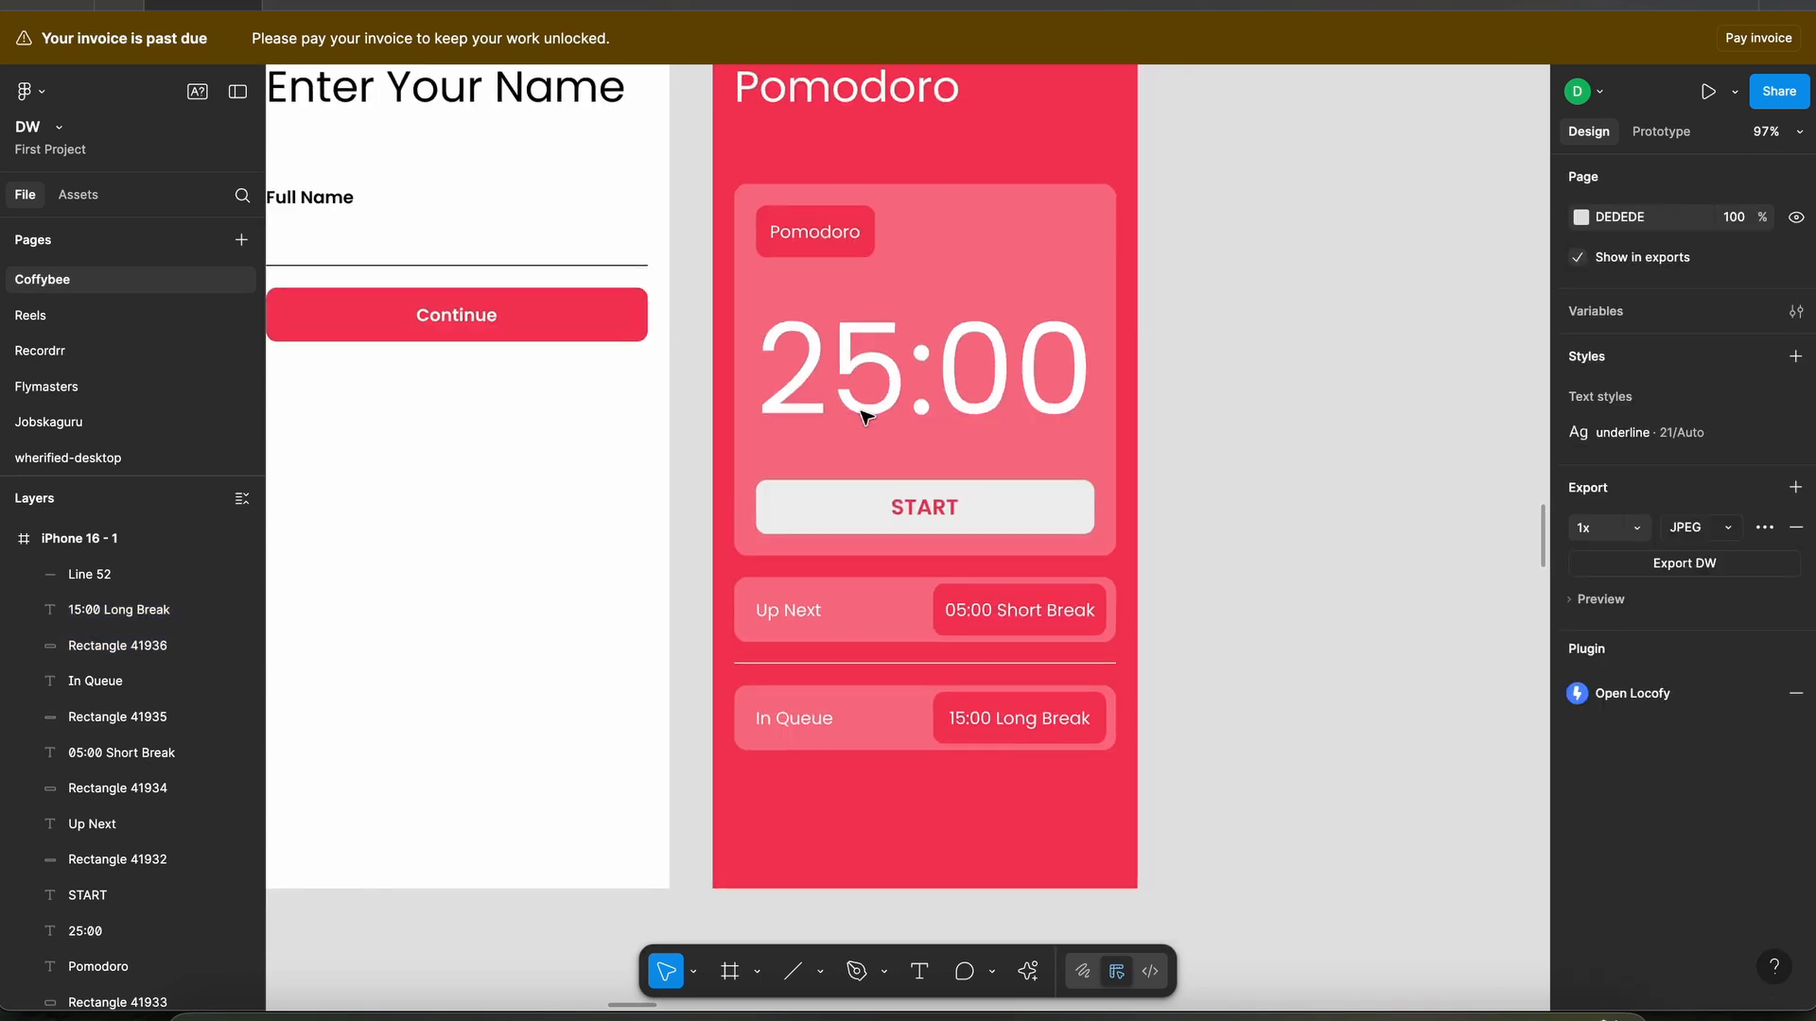
{"action": "scroll", "coordinate": [833, 376], "scroll_direction": "down", "scroll_amount": 1}
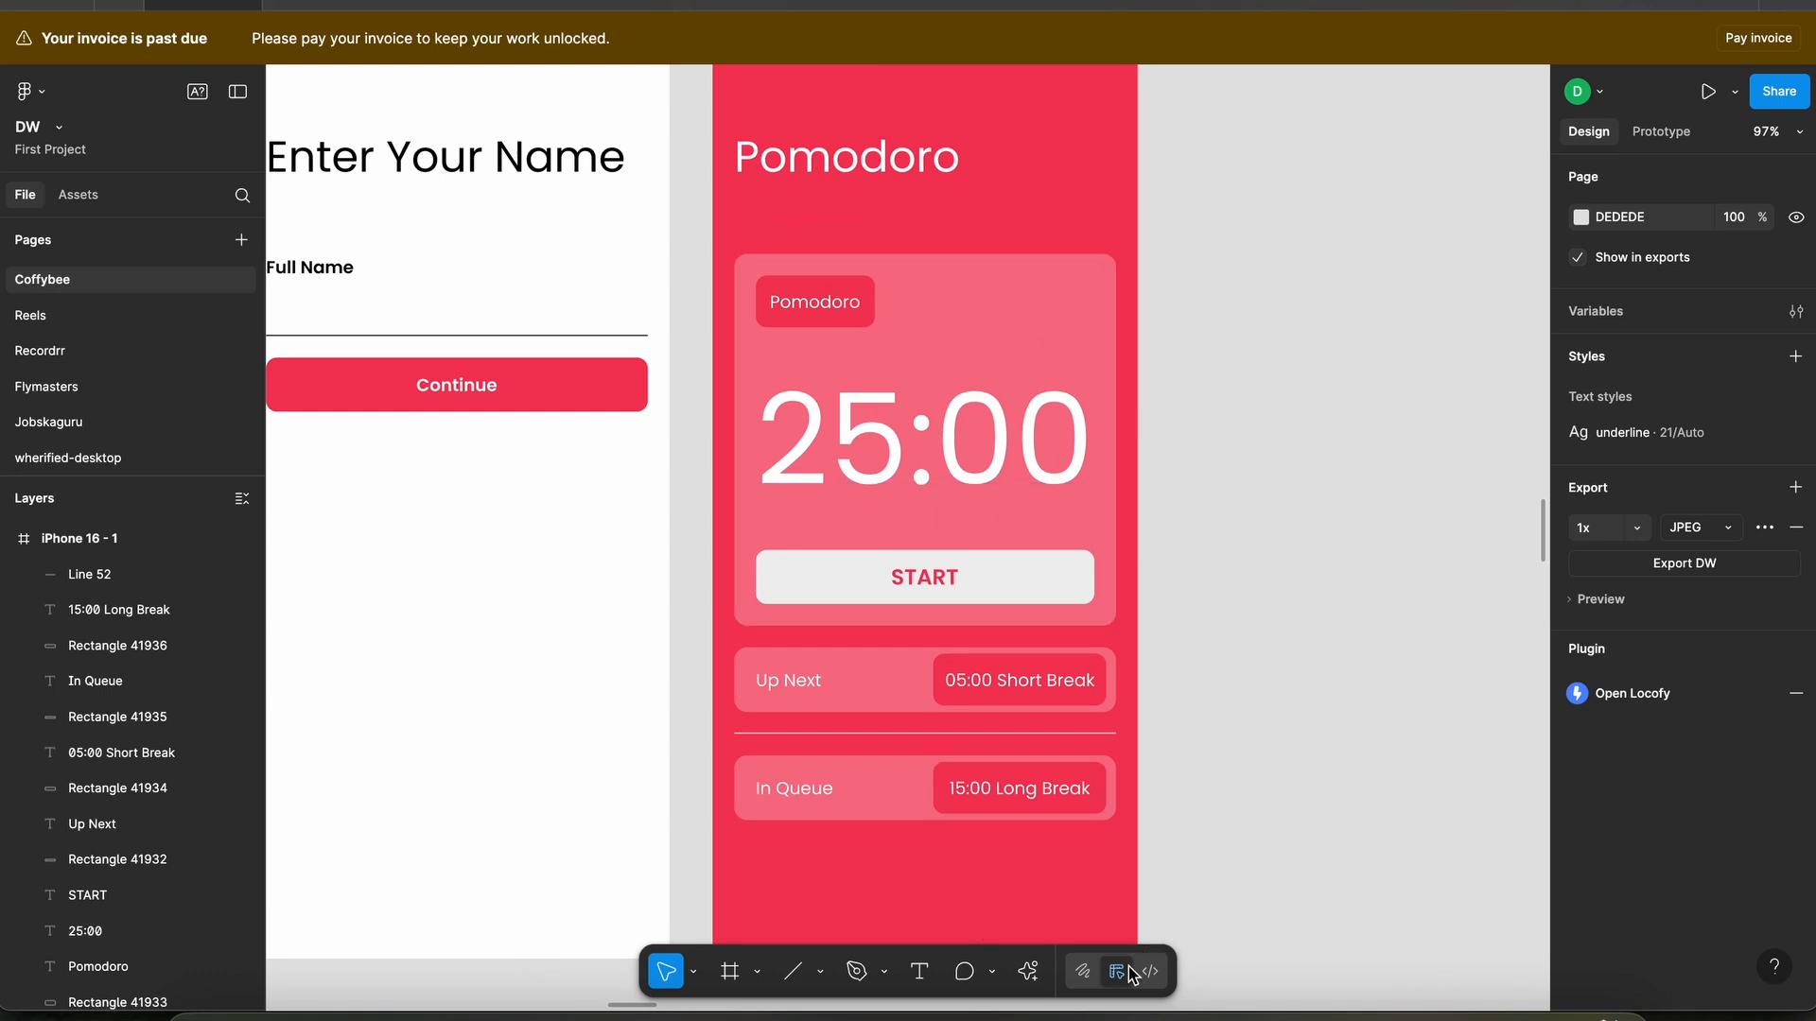
- Switch to the thumbnail design in Canva and select the tomato timer graphic together with the Google Play logo
{"action": "left_click", "coordinate": [840, 1013]}
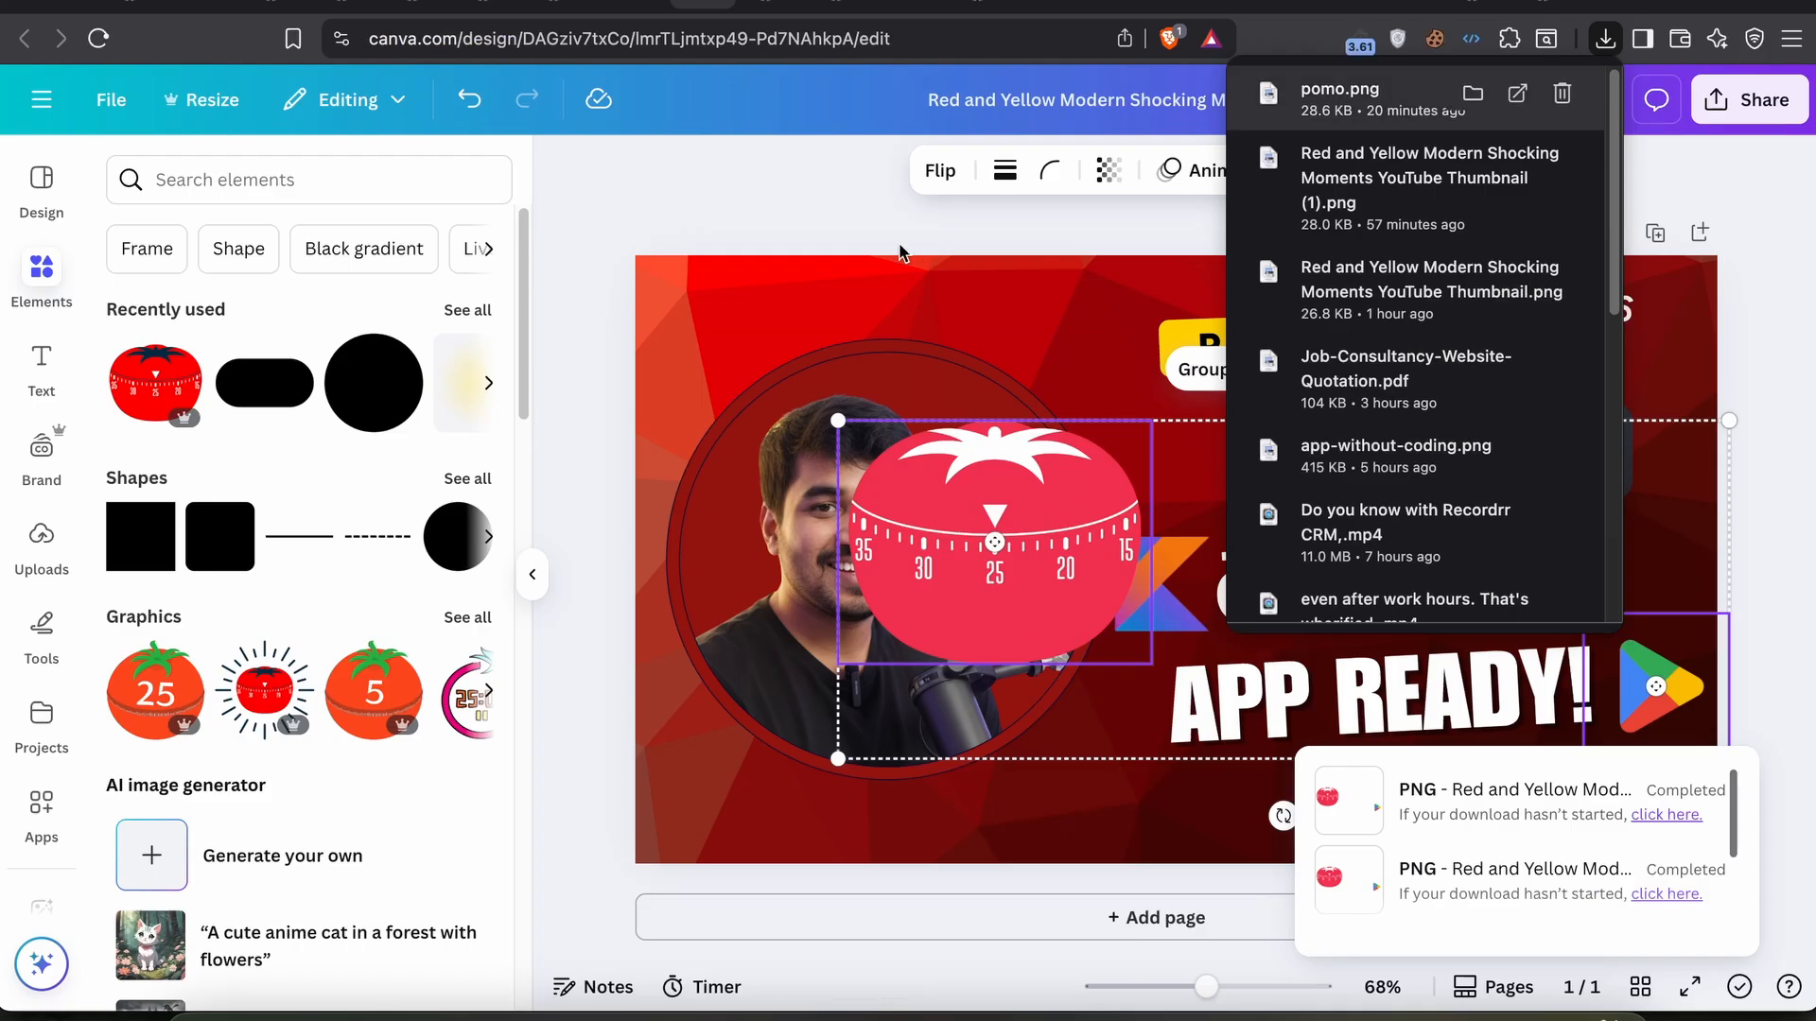
{"action": "left_click", "coordinate": [845, 235]}
{"action": "left_click", "coordinate": [974, 541]}
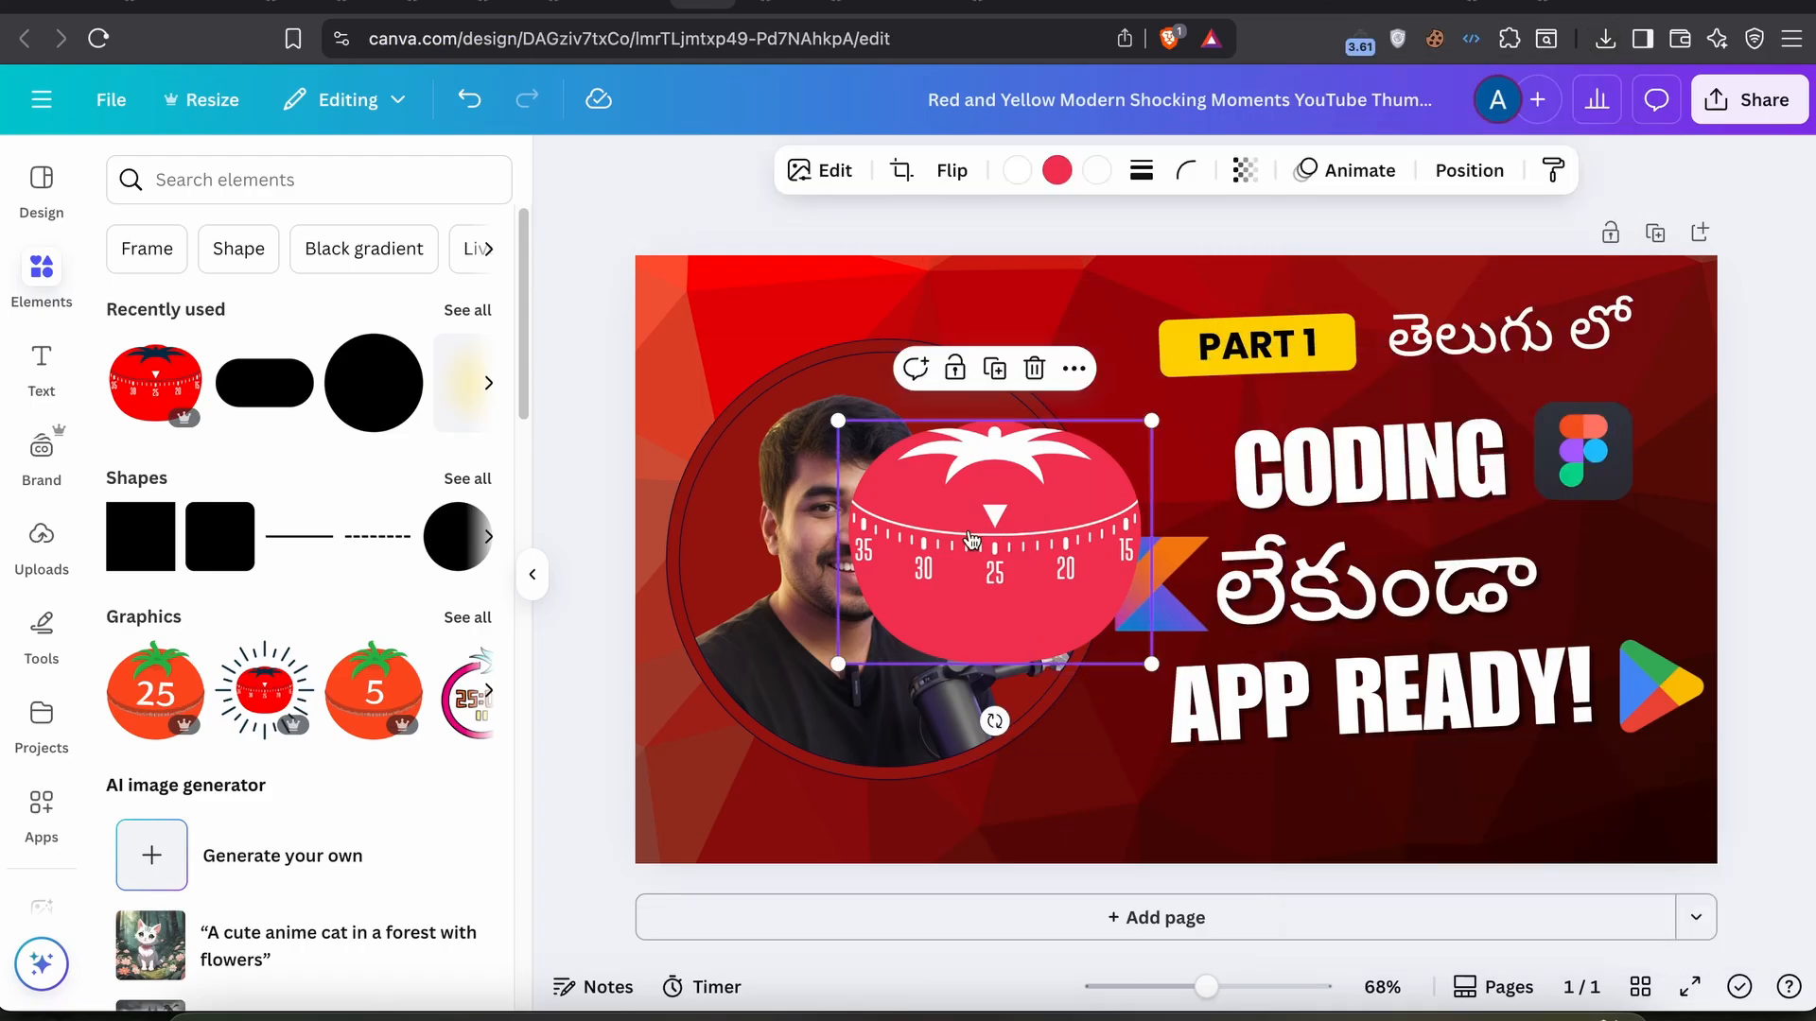
{"action": "left_click", "coordinate": [1644, 723], "text": "shift"}
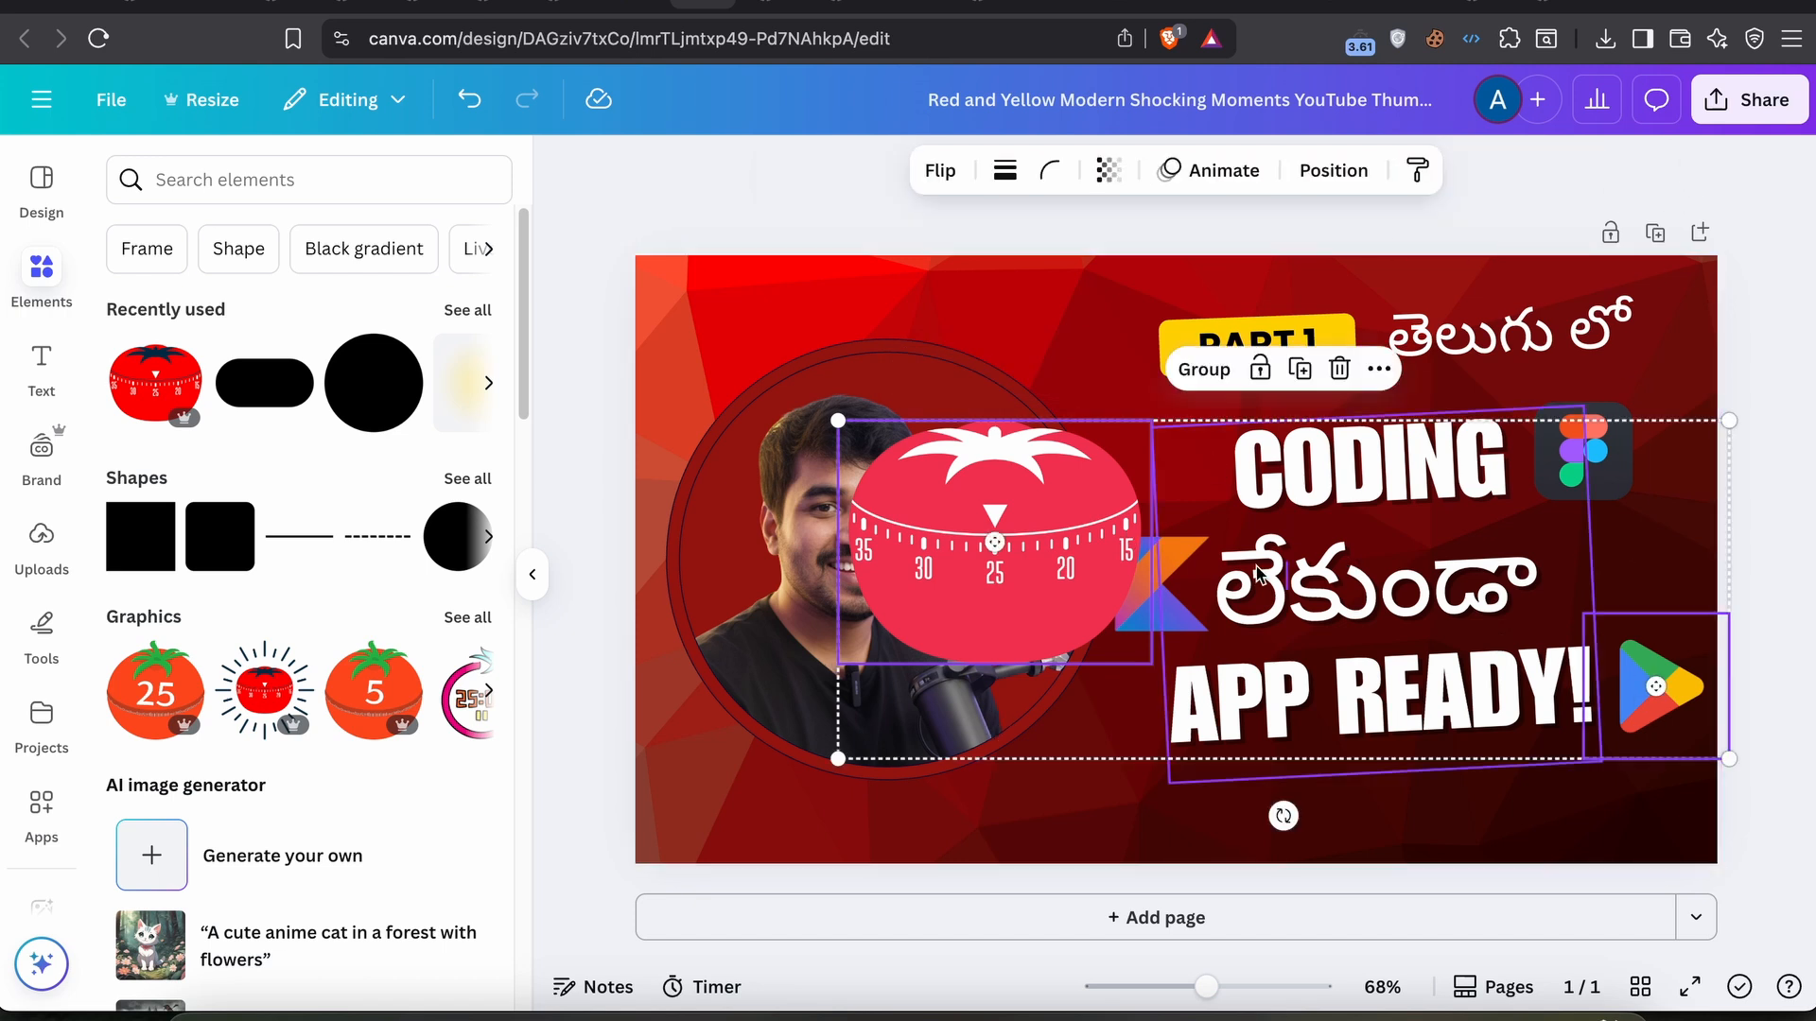
- Download the selected graphics as a PNG with a transparent background
{"action": "right_click", "coordinate": [1062, 543]}
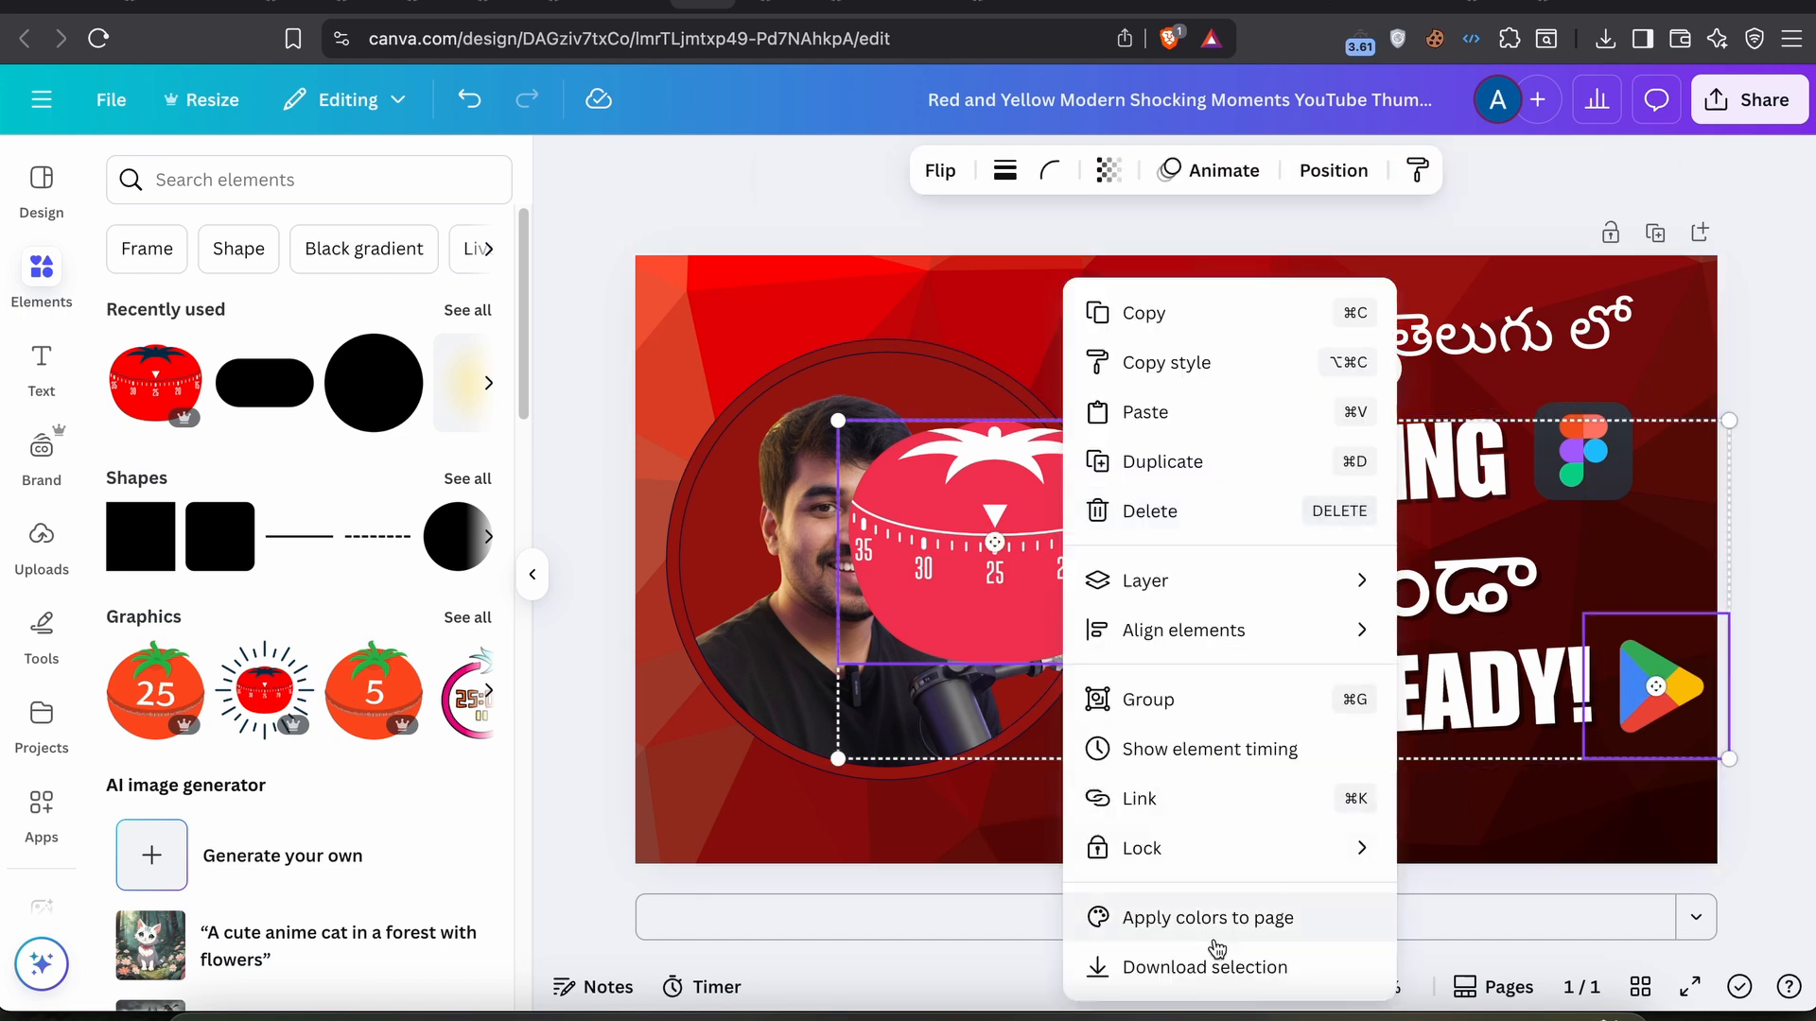
{"action": "left_click", "coordinate": [1149, 966]}
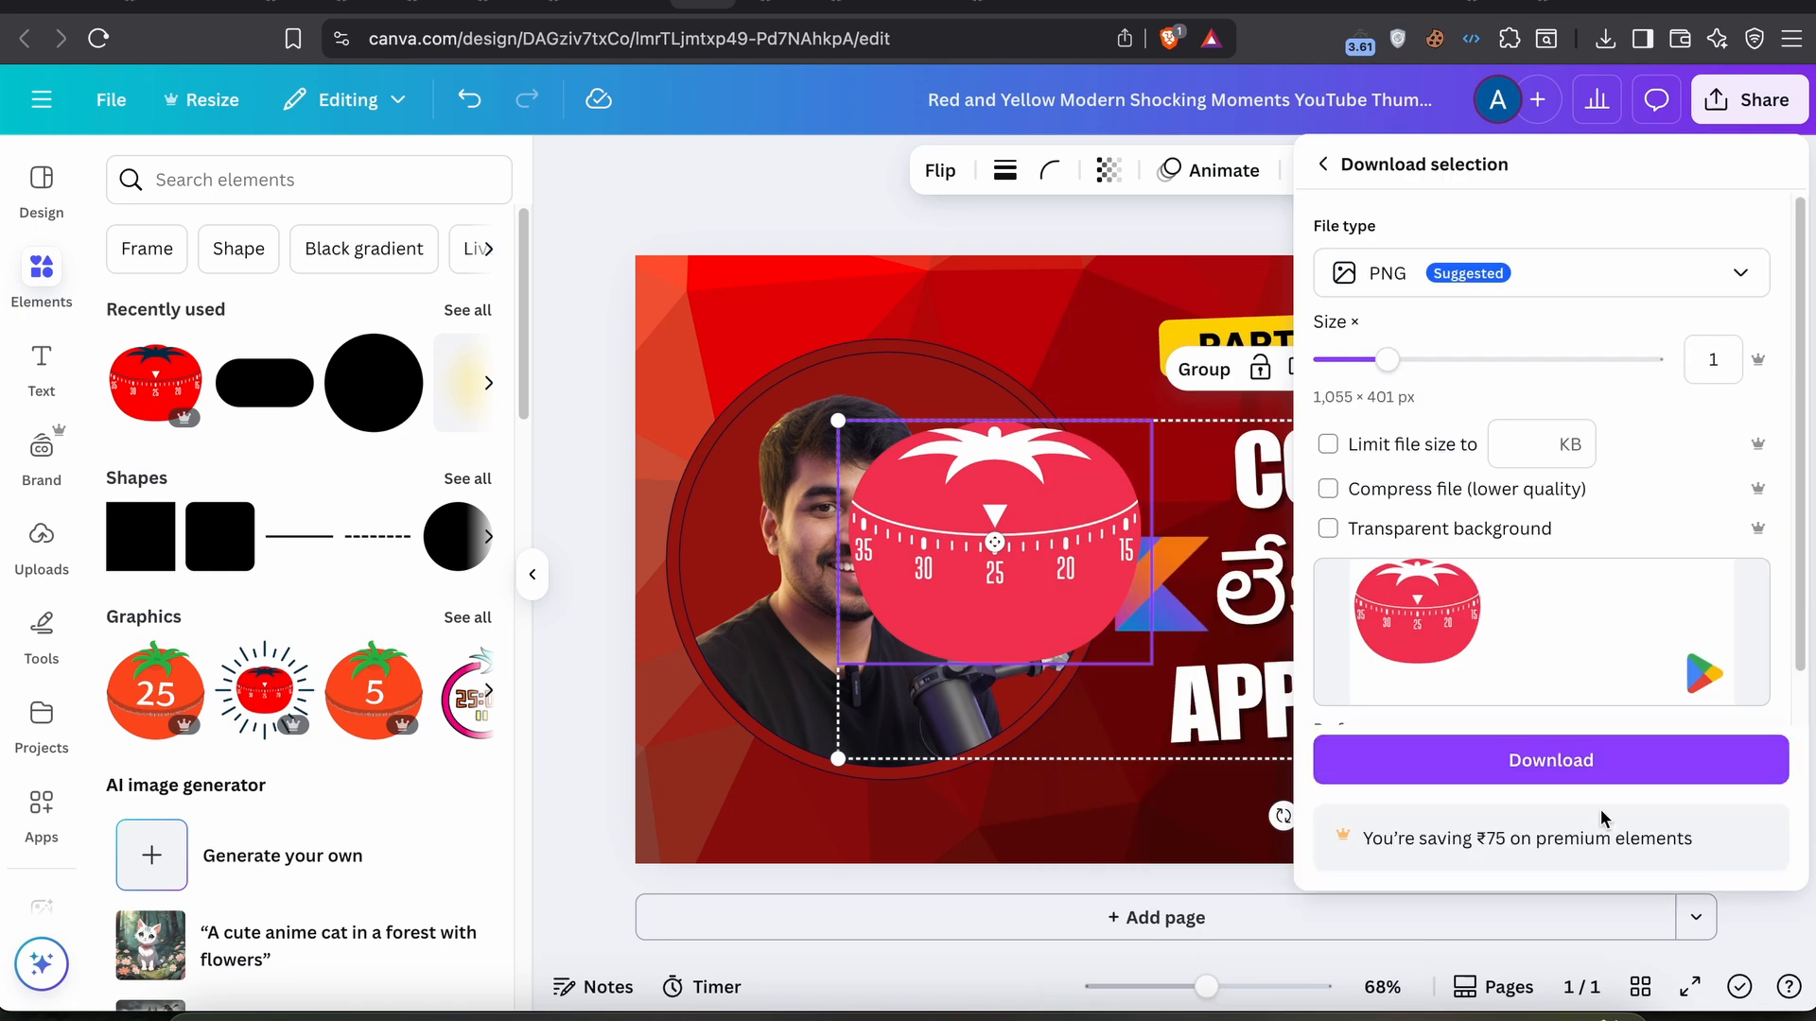
{"action": "left_click", "coordinate": [1328, 528]}
{"action": "left_click", "coordinate": [1587, 763]}
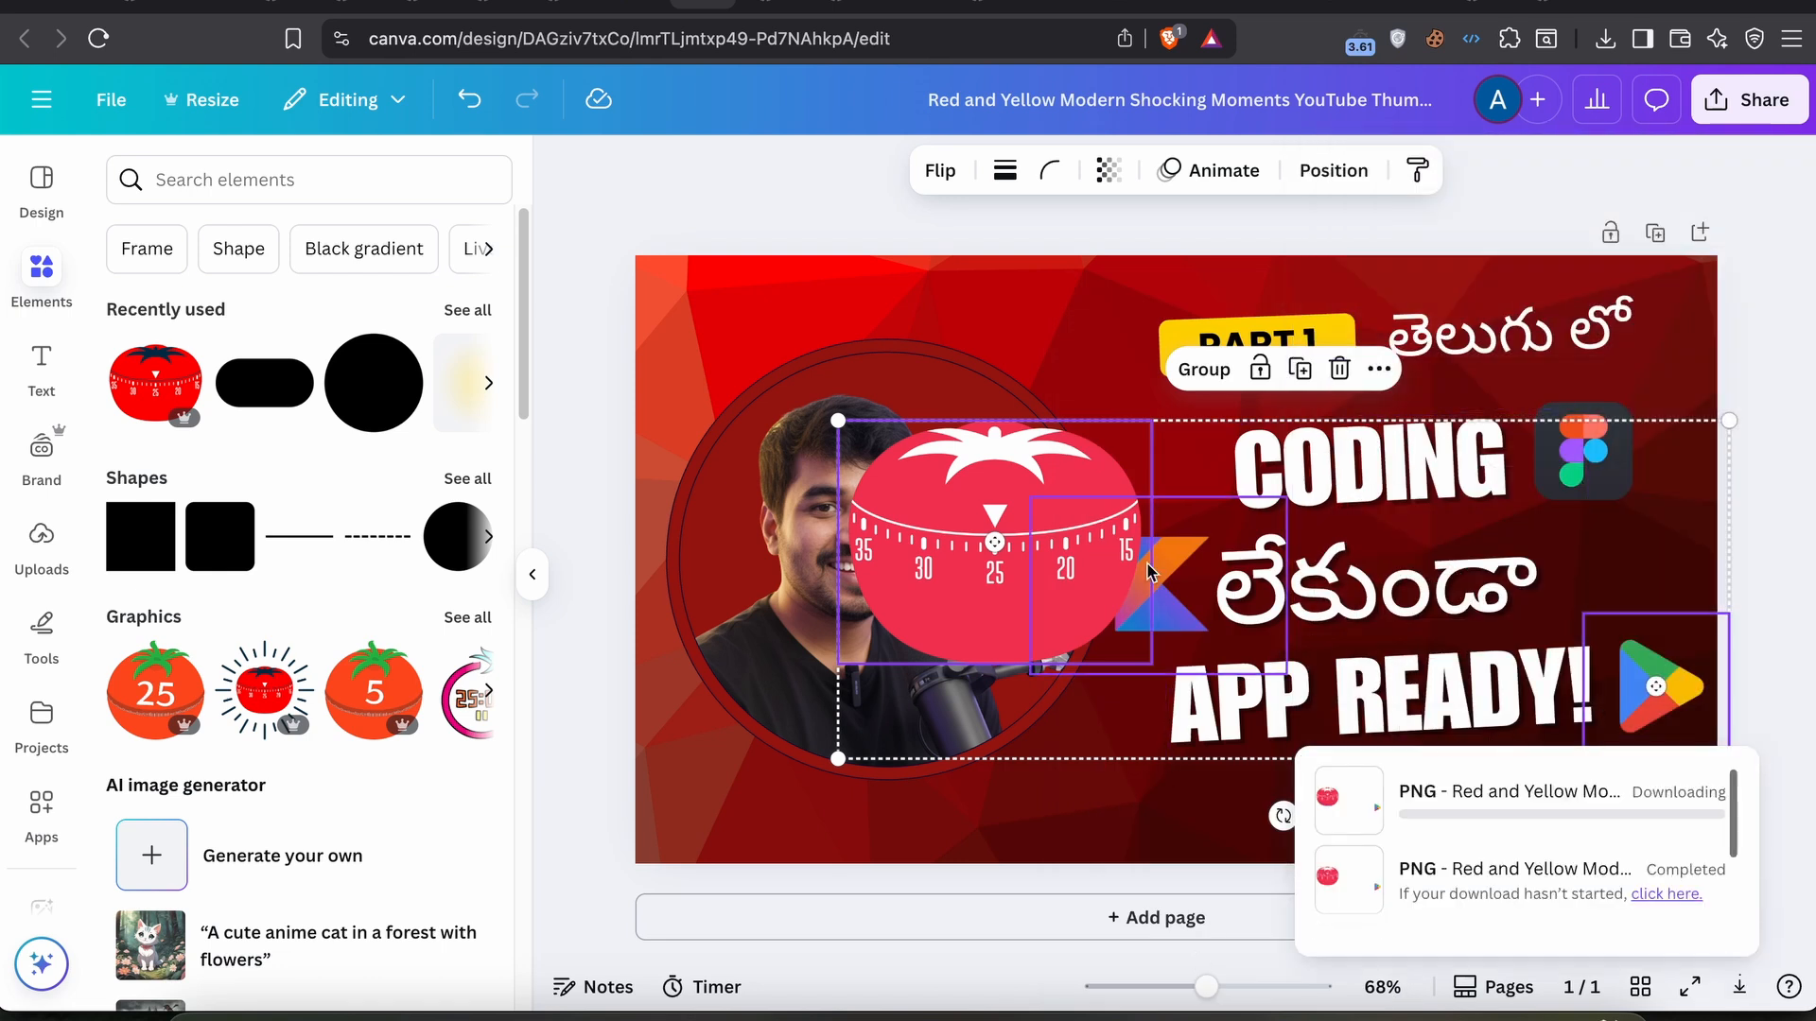
- Save the exported tomato and Google Play graphic to Downloads under the name "pomologodump"
{"action": "left_click", "coordinate": [770, 197]}
{"action": "left_click", "coordinate": [1066, 578]}
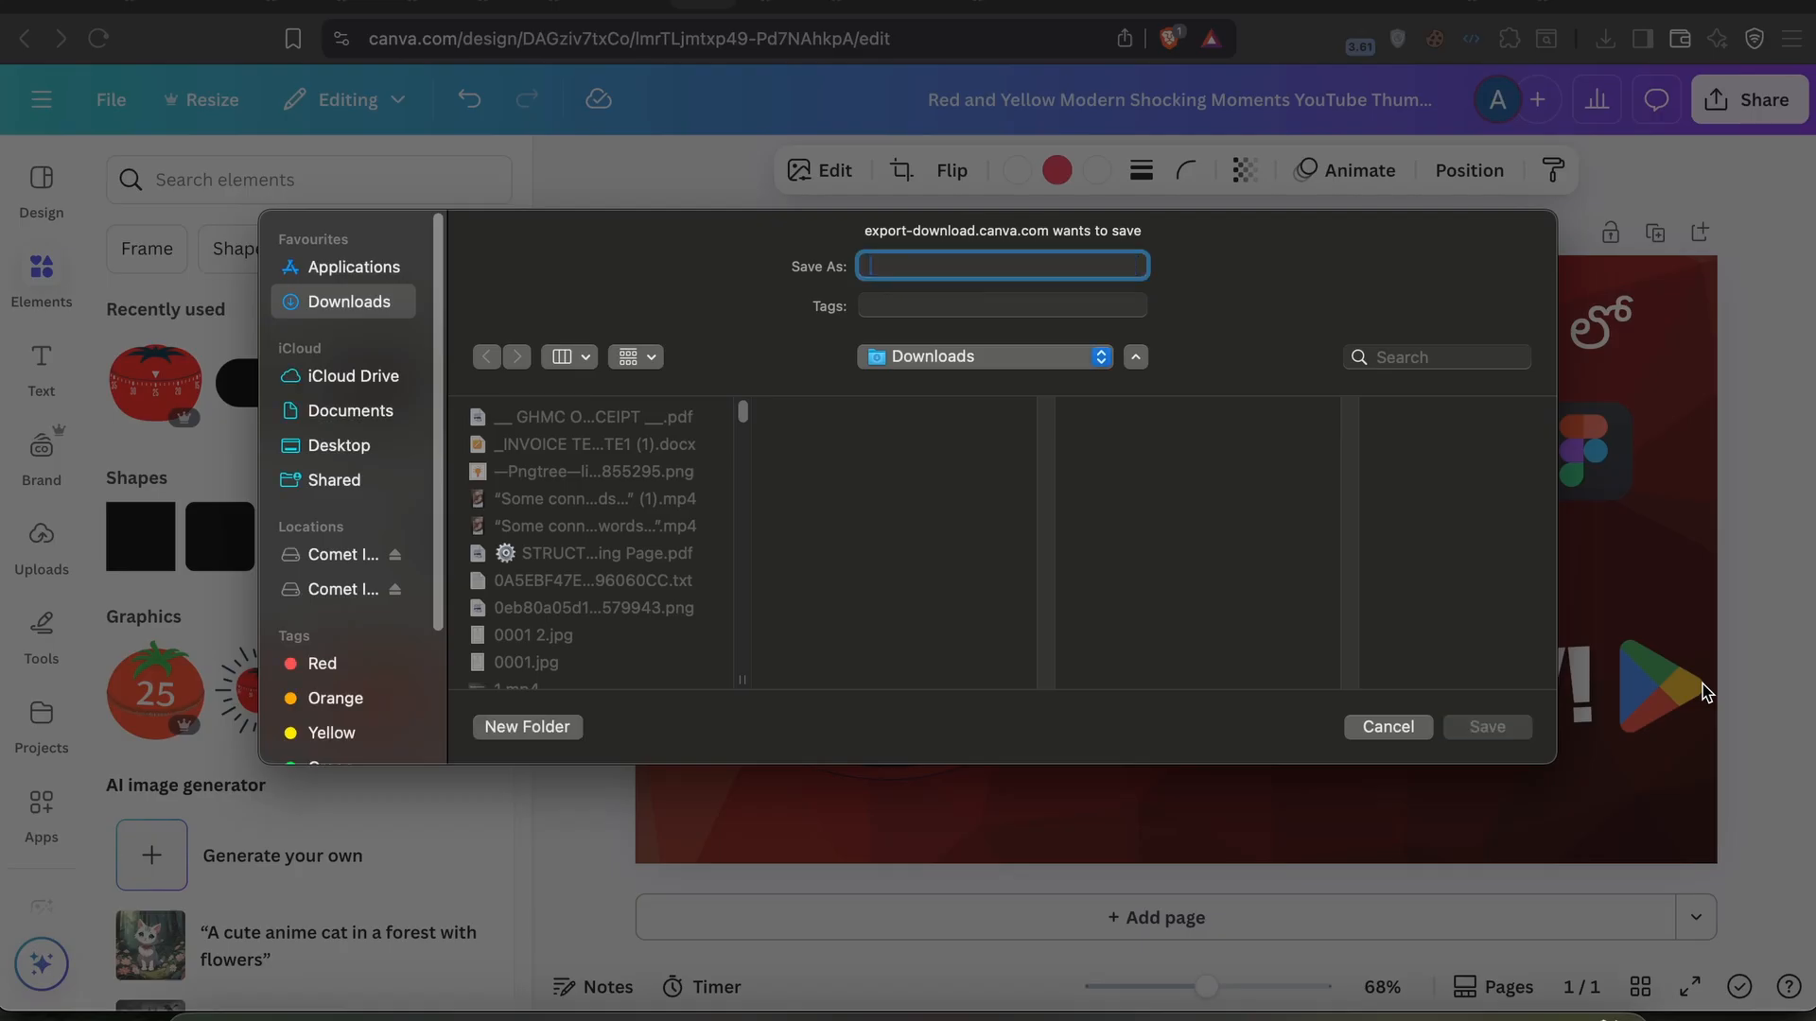
{"action": "type", "text": "pomolo"}
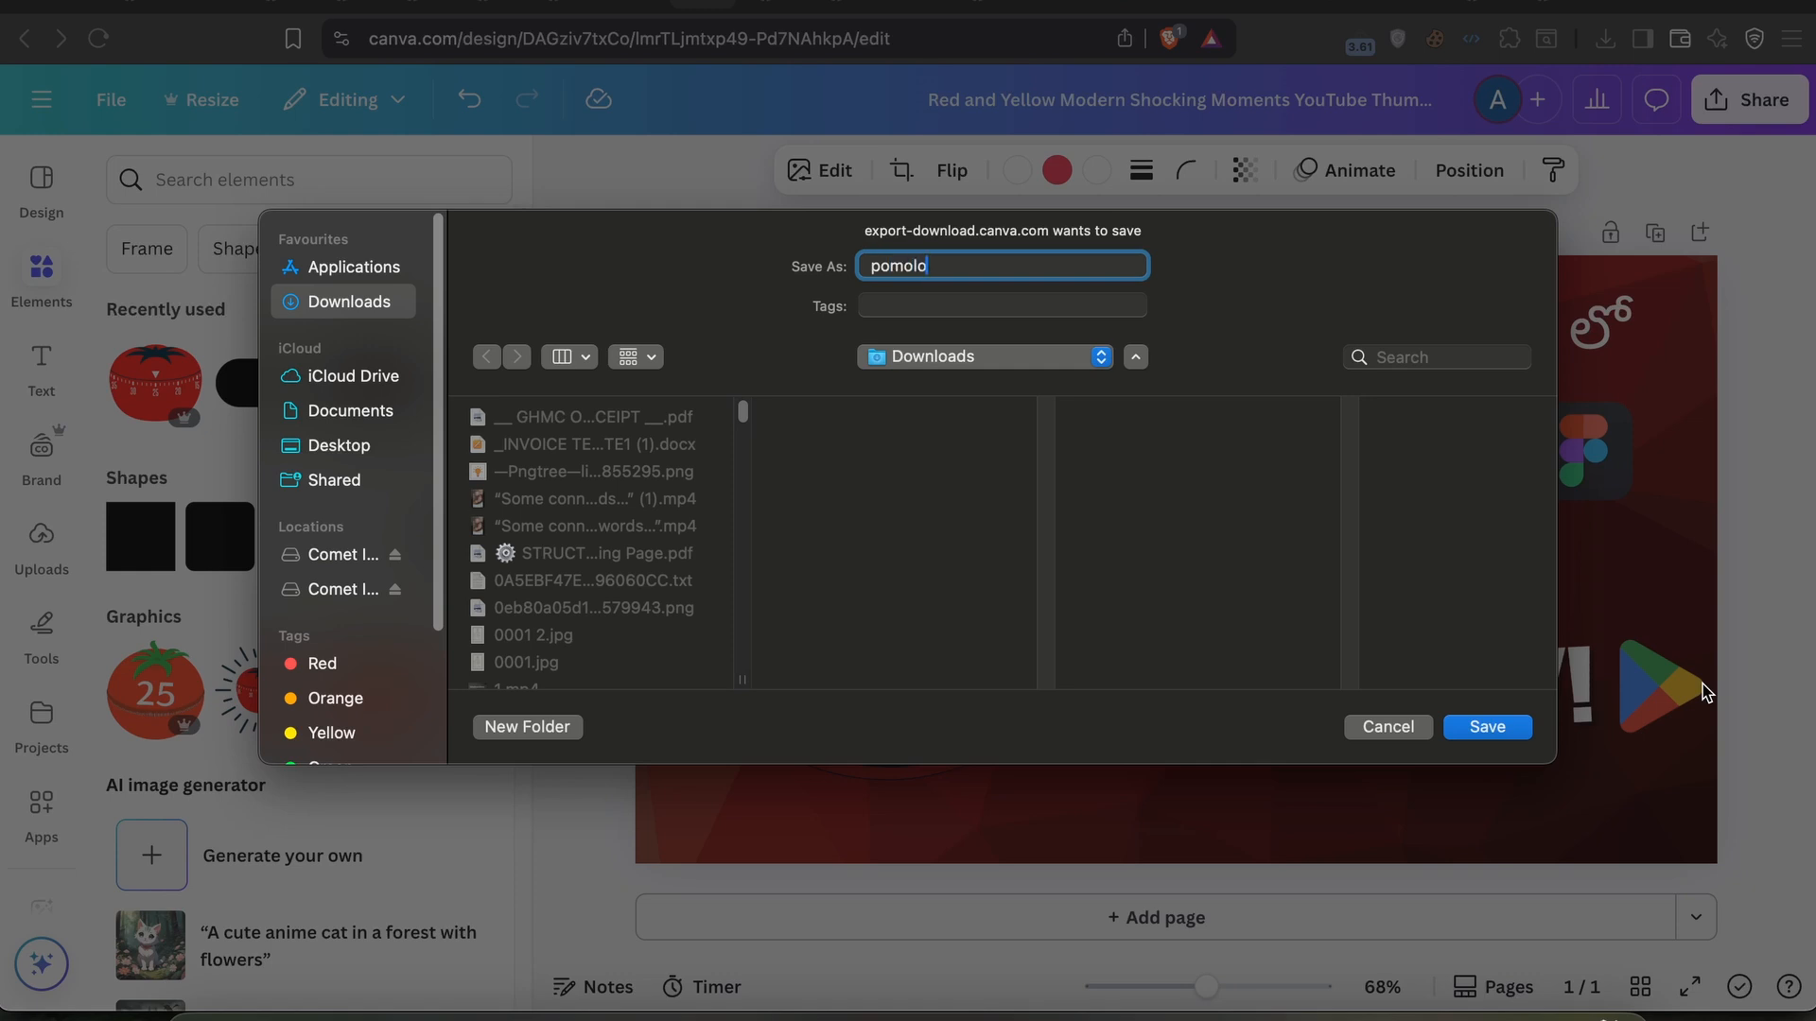
{"action": "type", "text": "godump"}
{"action": "key", "text": "Return"}
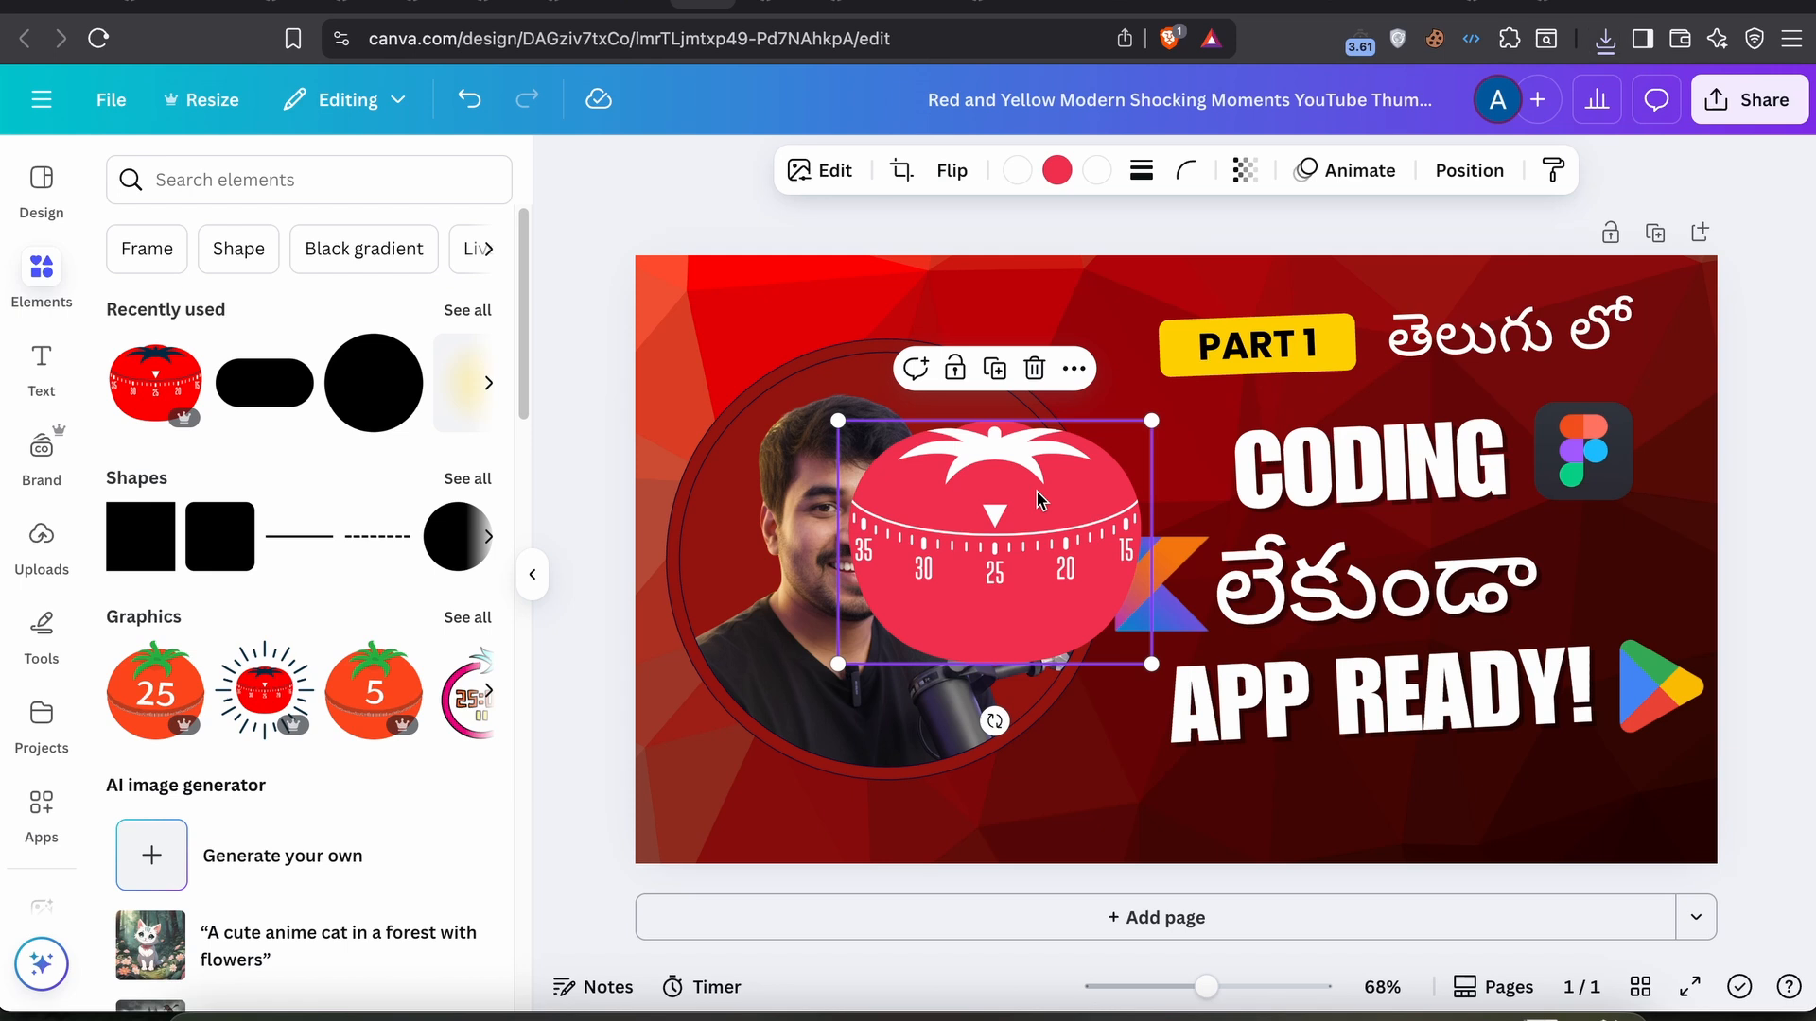
- Delete the tomato graphic from the thumbnail and change the yellow badge text to "PART 2"
{"action": "key", "text": "Delete"}
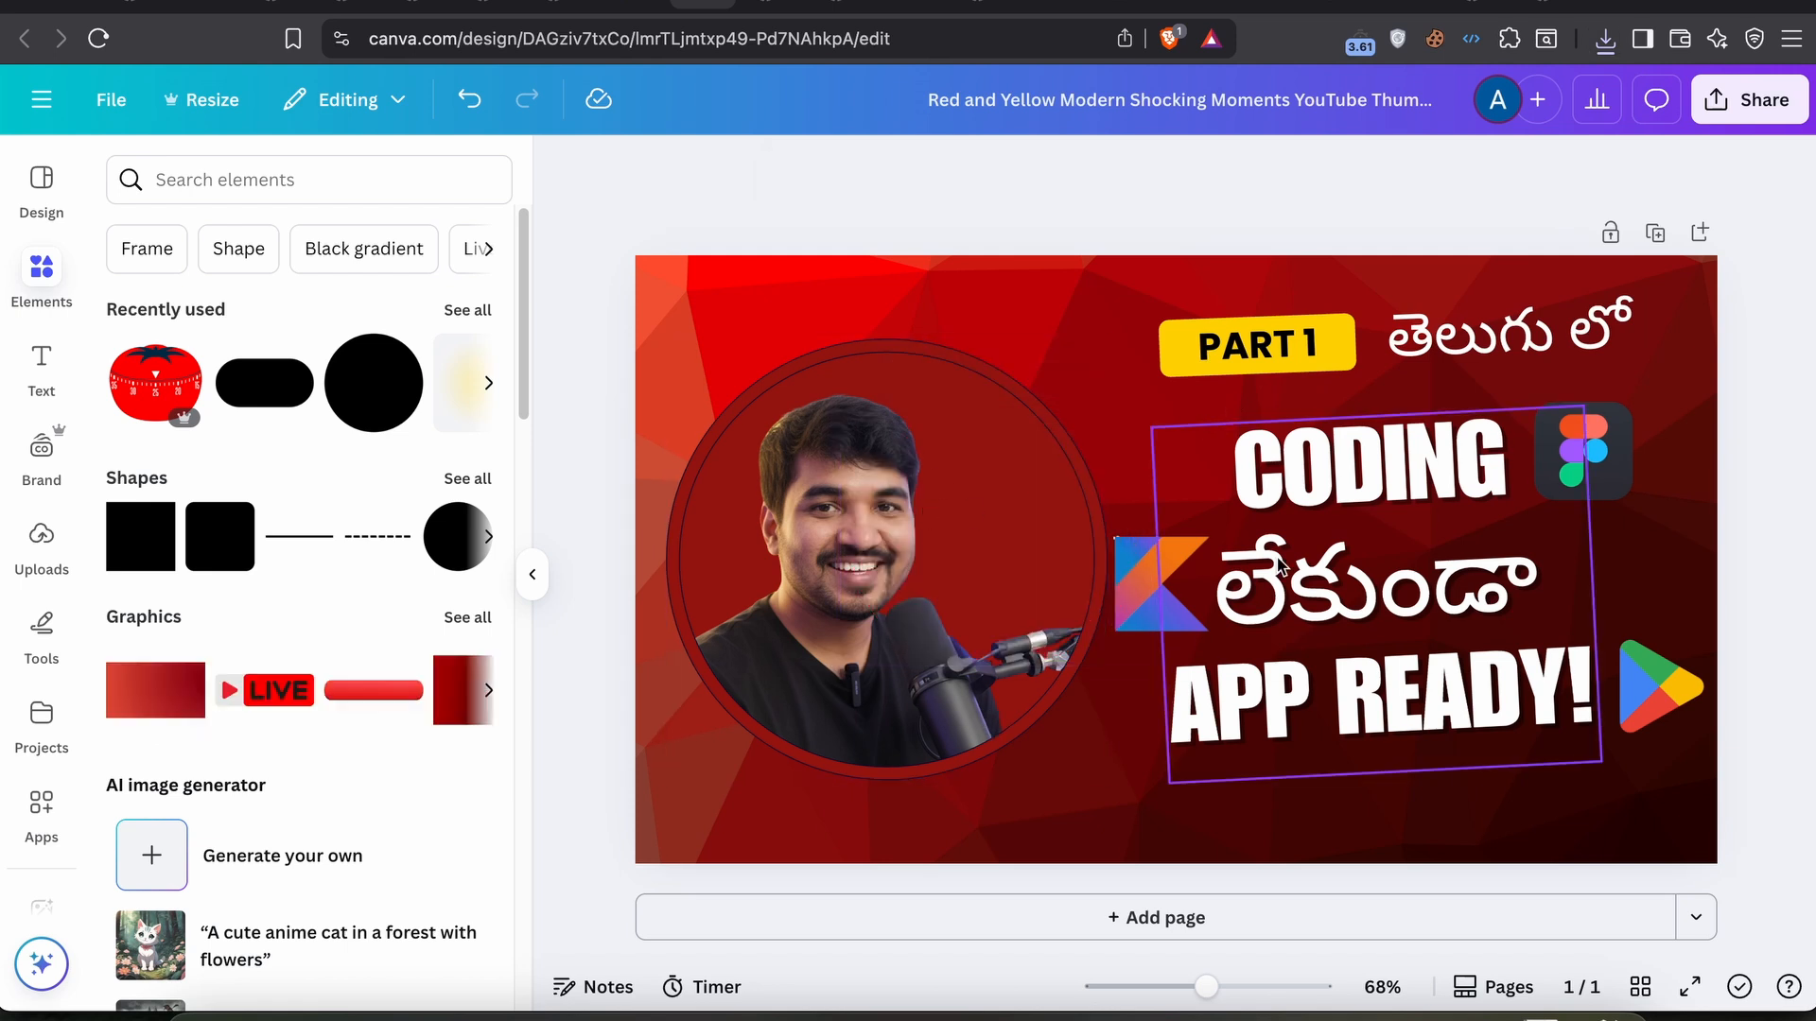
{"action": "left_click", "coordinate": [1294, 364]}
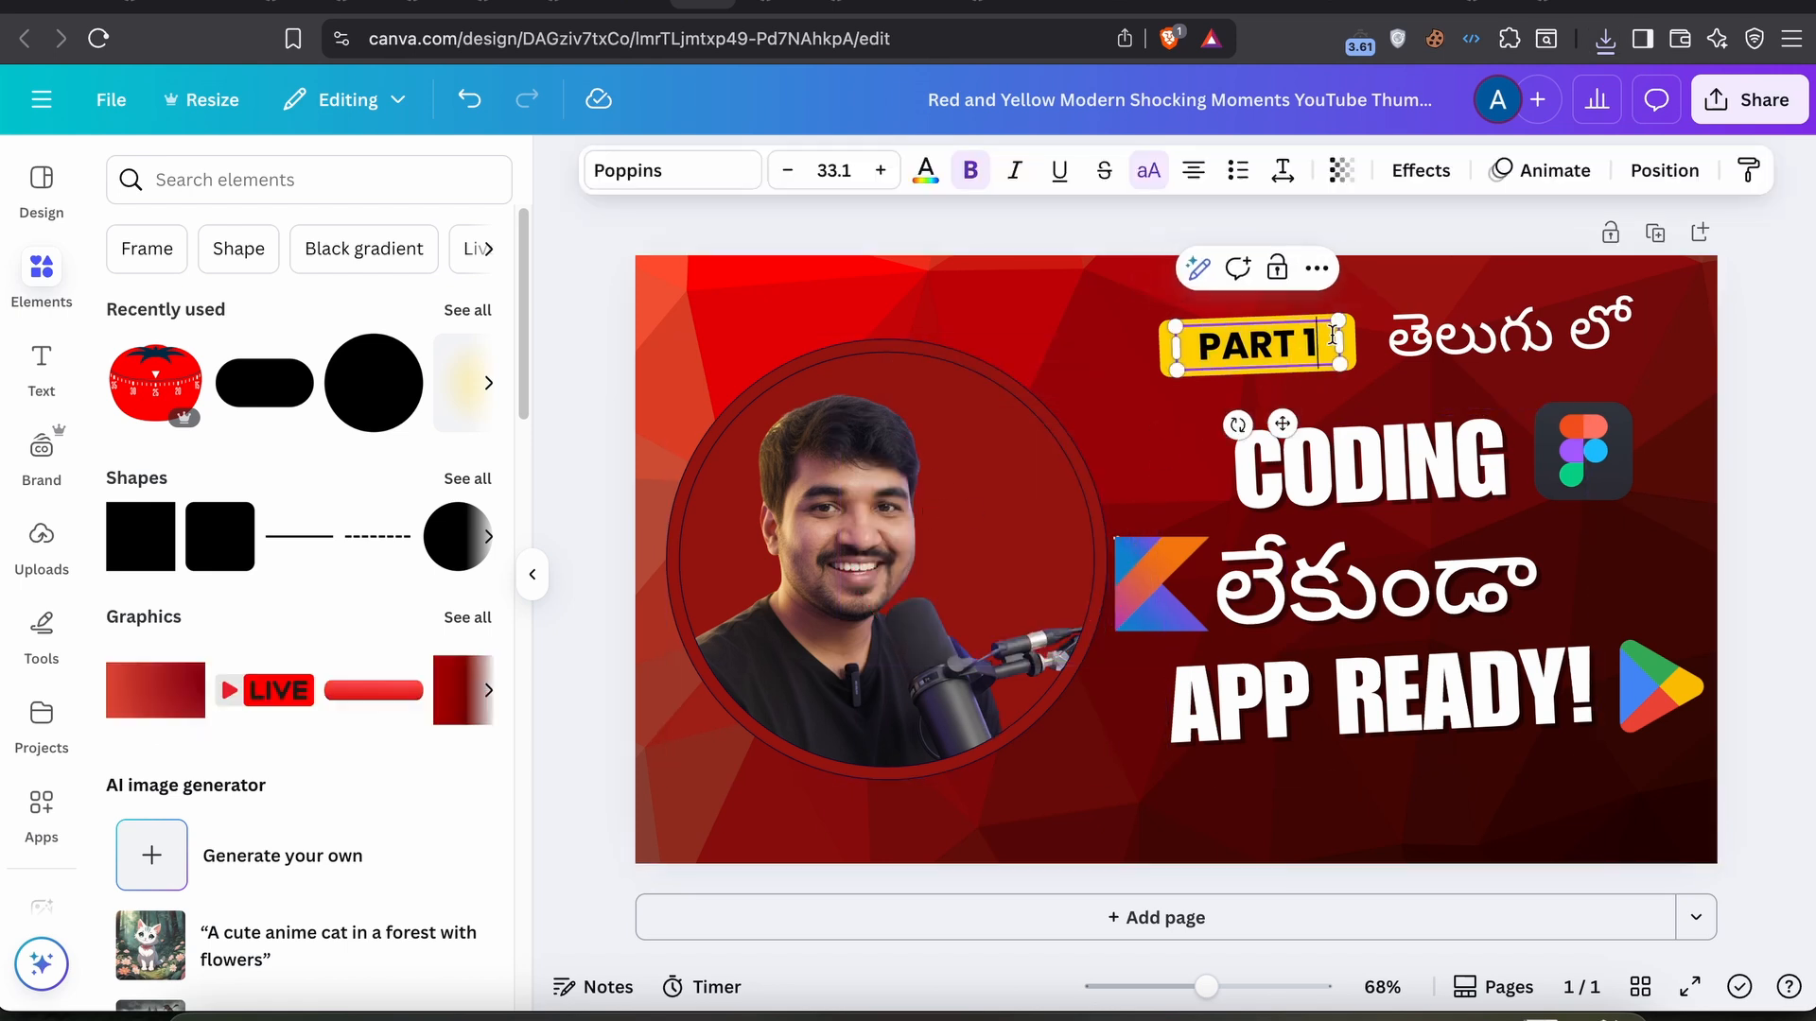
{"action": "key", "text": "BackSpace"}
{"action": "type", "text": "2"}
{"action": "left_click", "coordinate": [1754, 410]}
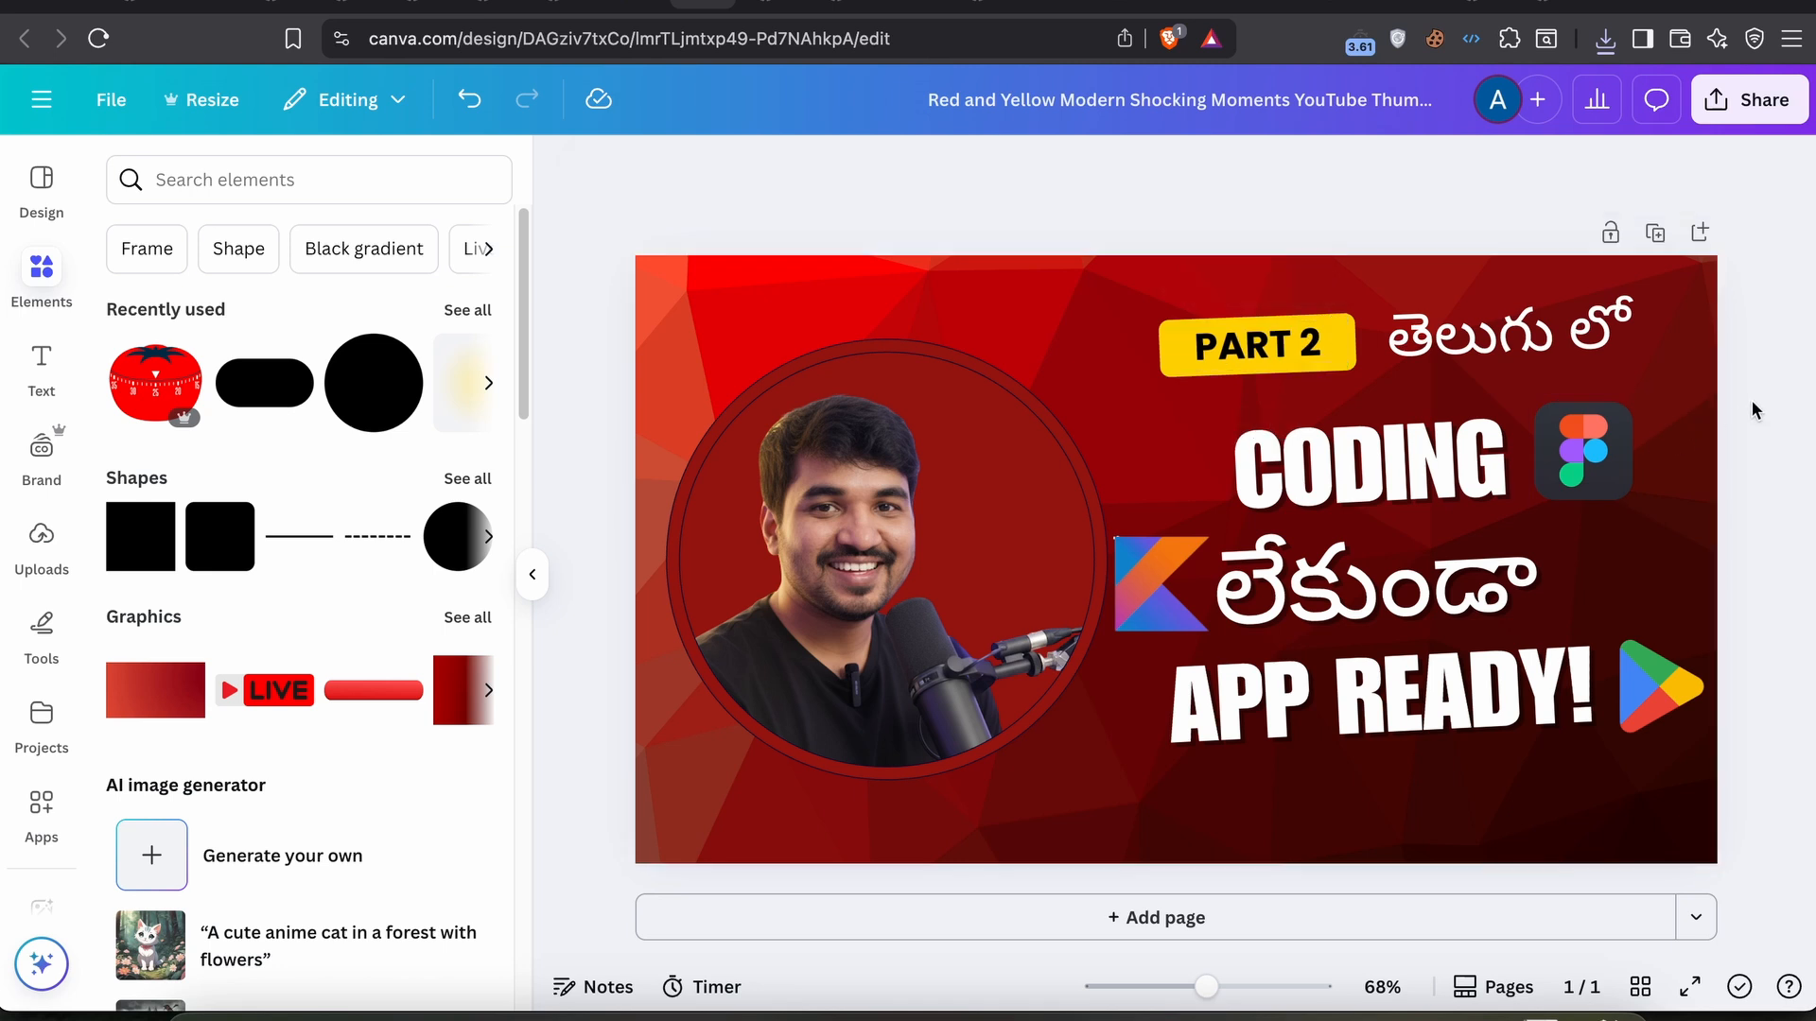
- Switch to Chrome, load Photopea and open pomologodump.png from the Downloads folder in it
{"action": "left_click", "coordinate": [911, 1008]}
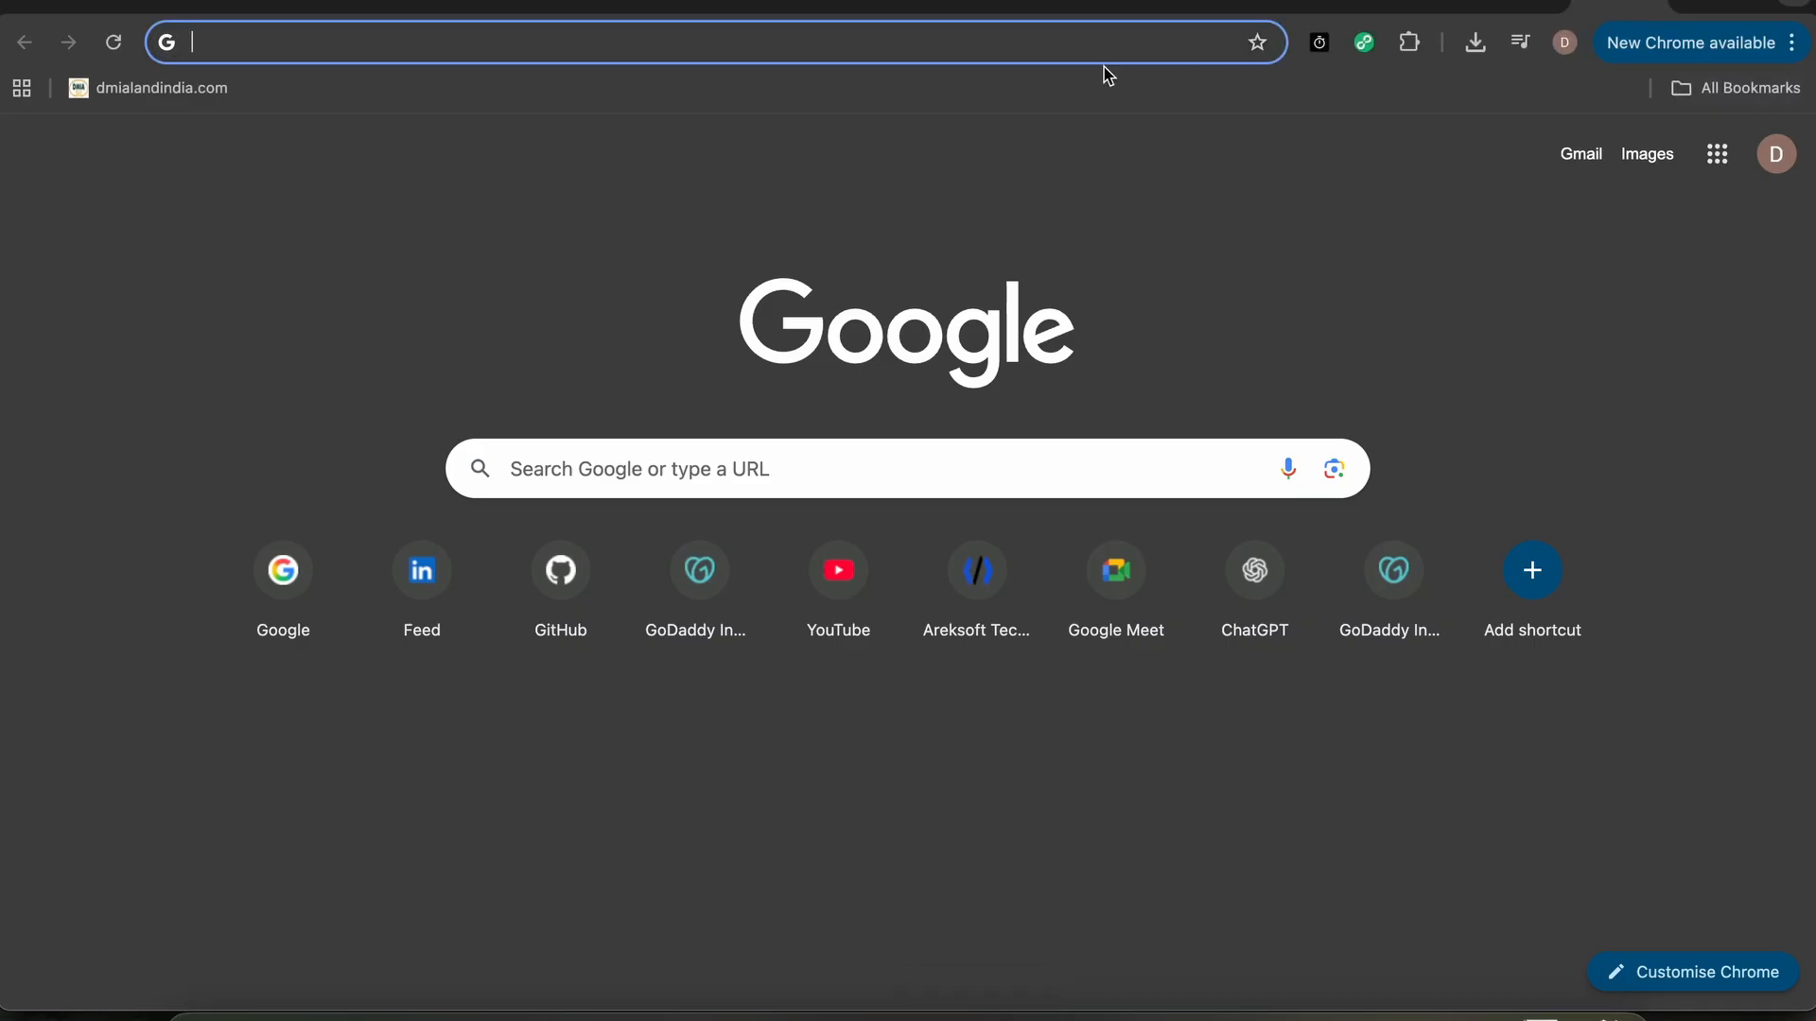
{"action": "type", "text": "pho"}
{"action": "key", "text": "Return"}
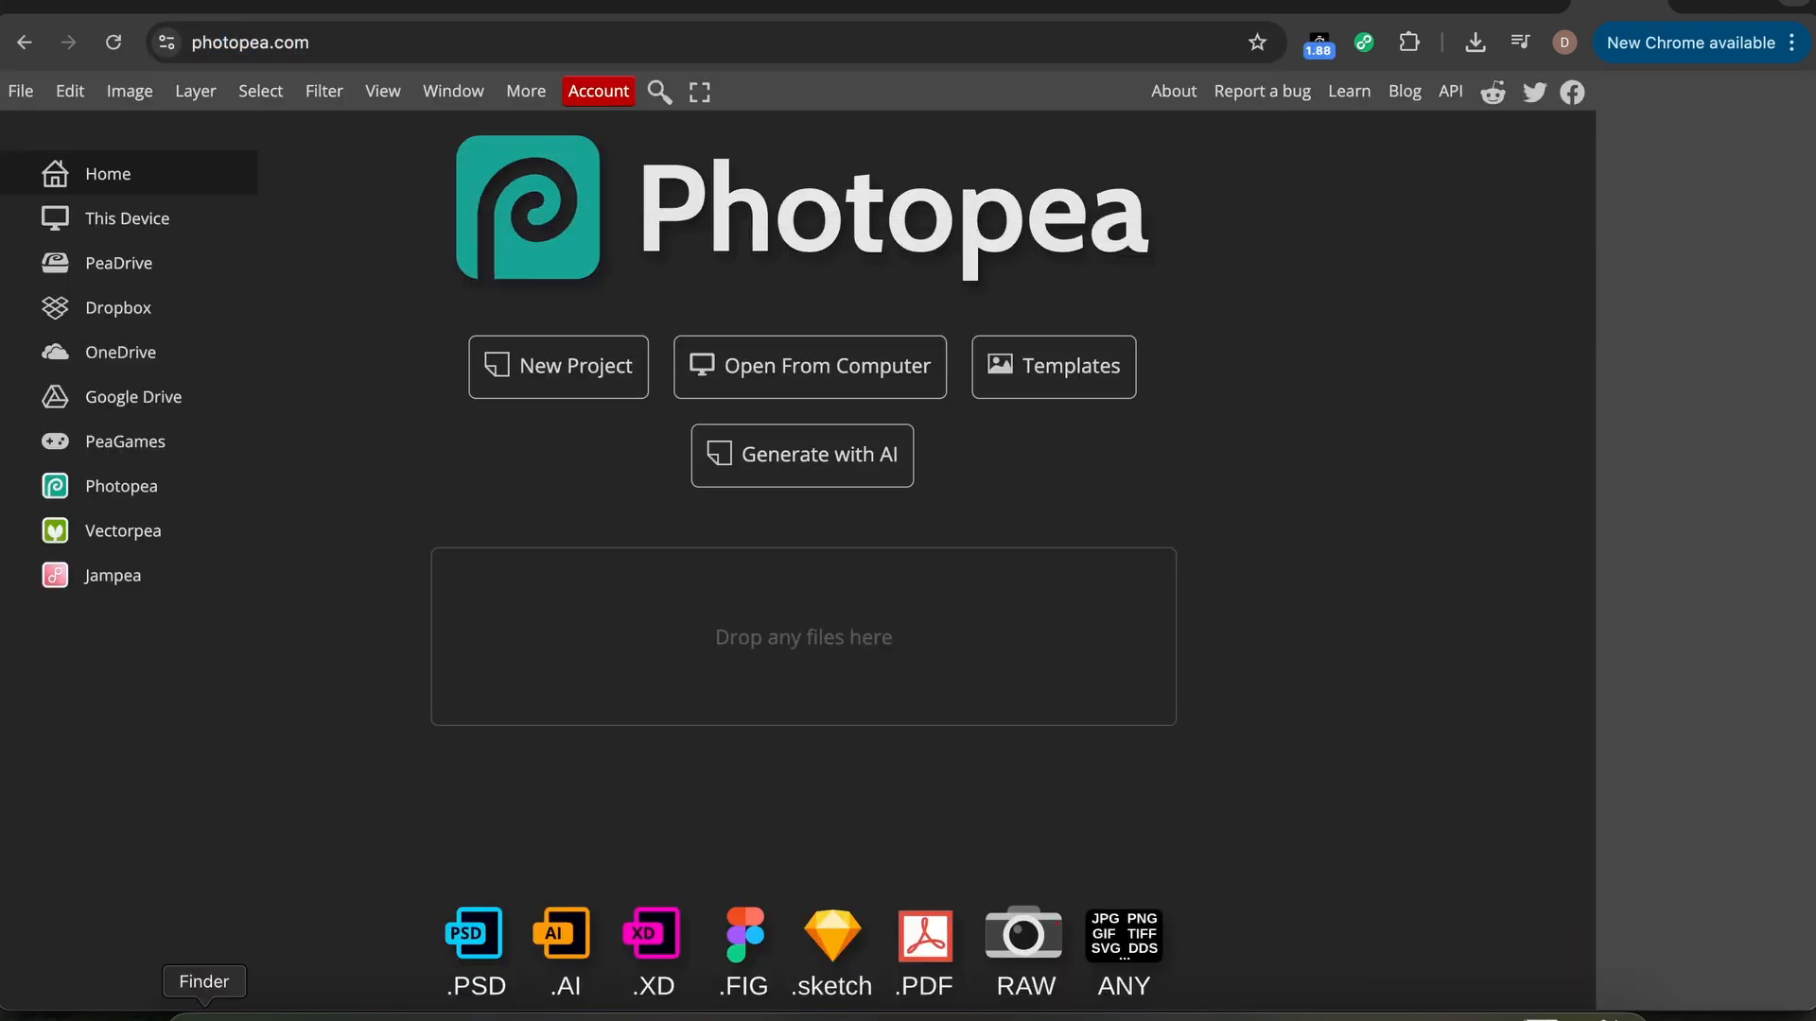
{"action": "left_click", "coordinate": [213, 1004]}
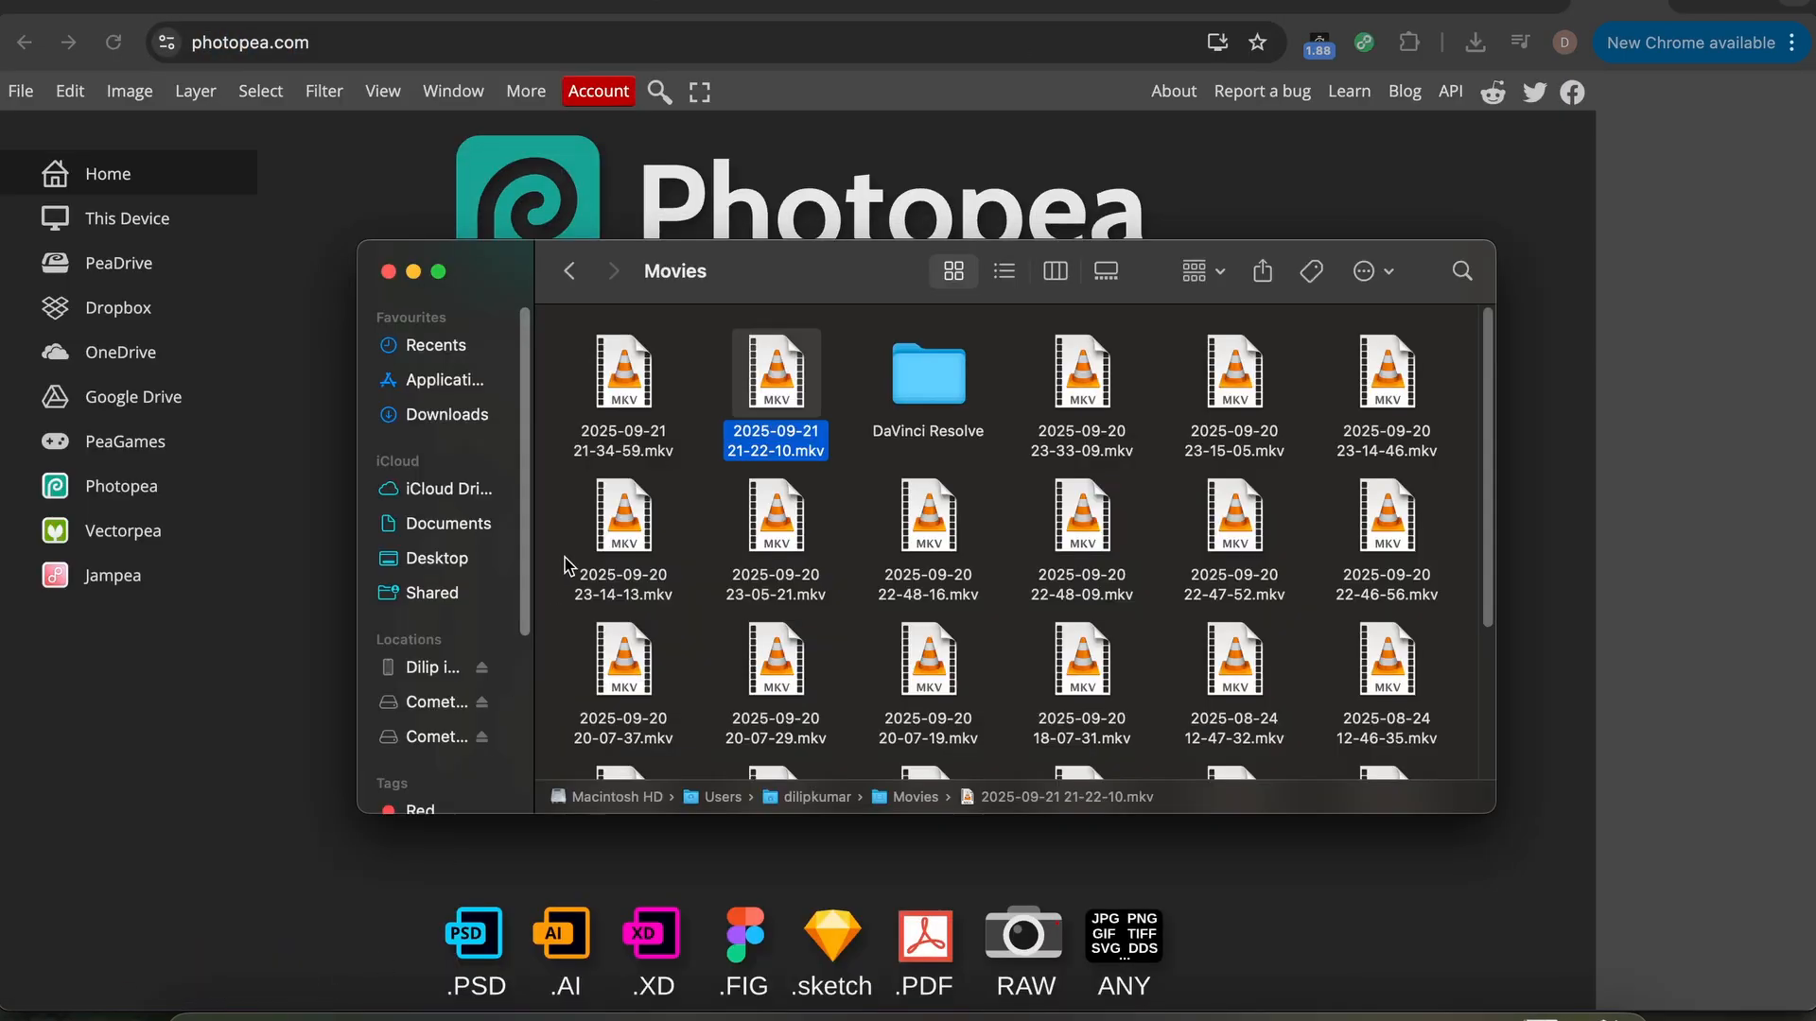
{"action": "left_click", "coordinate": [446, 416]}
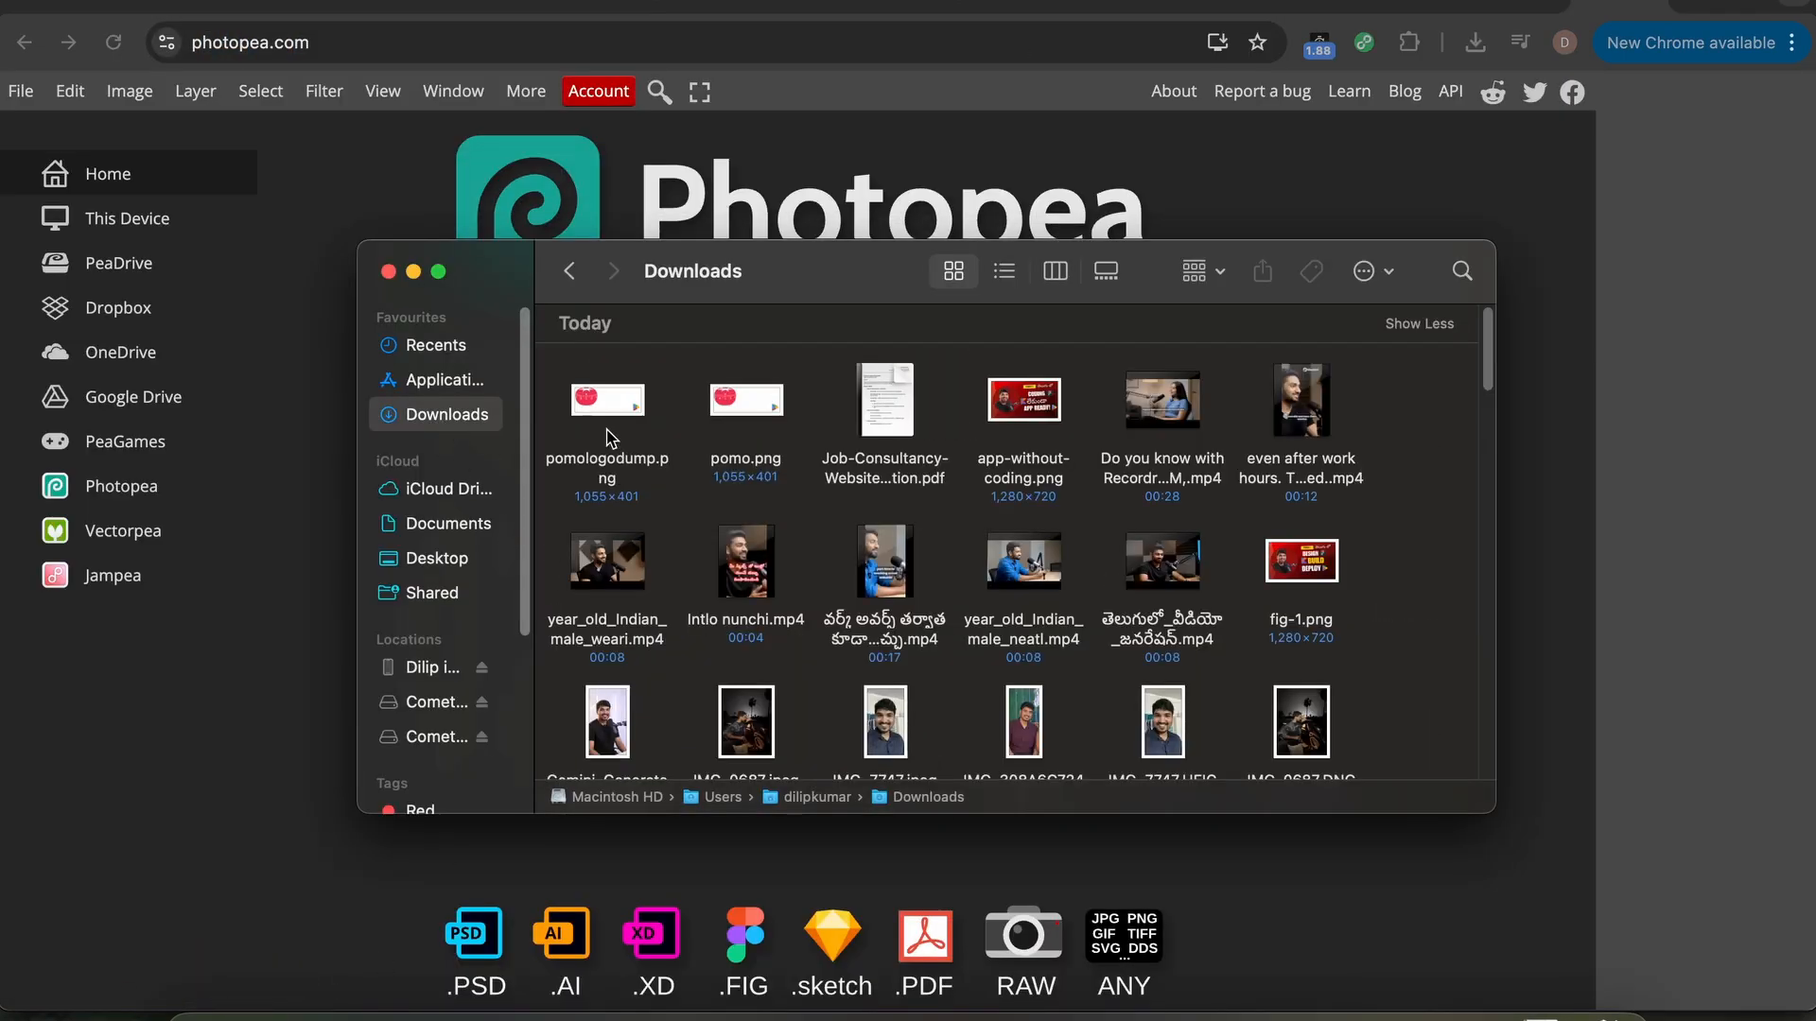
{"action": "left_click_drag", "start_coordinate": [606, 435], "coordinate": [251, 757]}
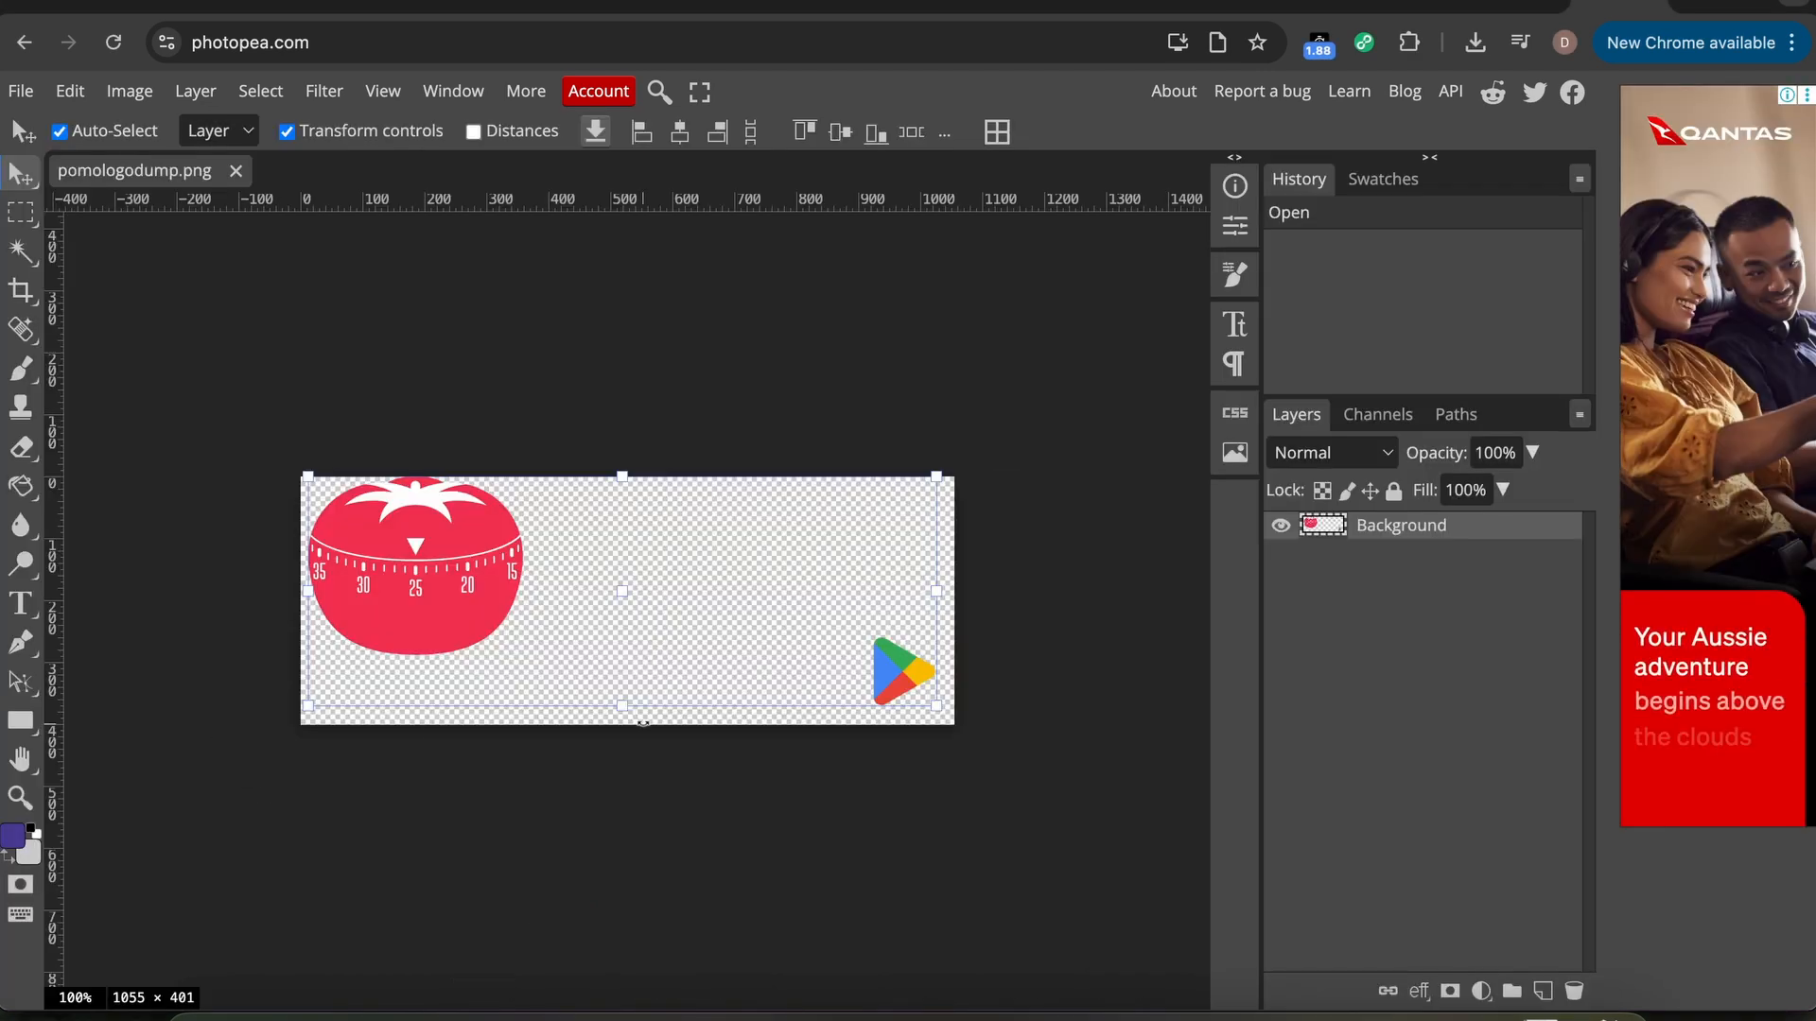
- Erase the Google Play logo from the Background layer with a rectangular selection around that side of the image
{"action": "left_click", "coordinate": [570, 378]}
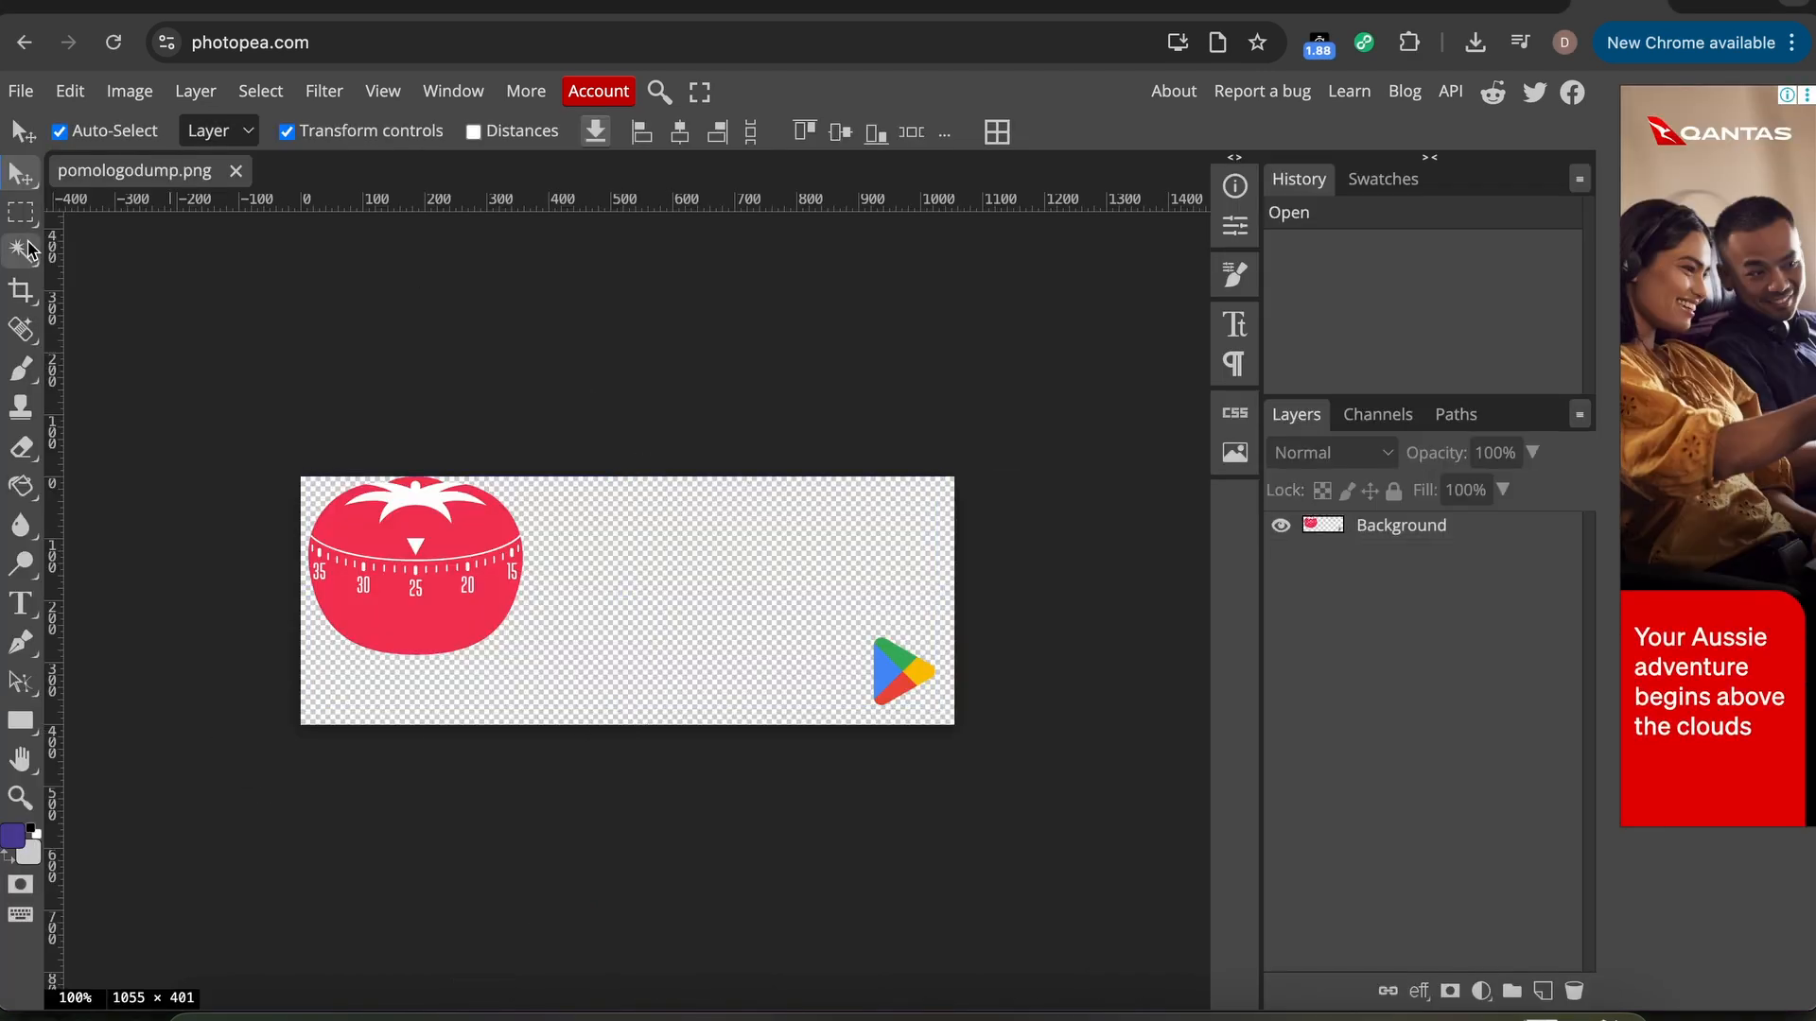
{"action": "left_click", "coordinate": [21, 211]}
{"action": "left_click_drag", "start_coordinate": [702, 435], "coordinate": [968, 750]}
{"action": "key", "text": "super+c"}
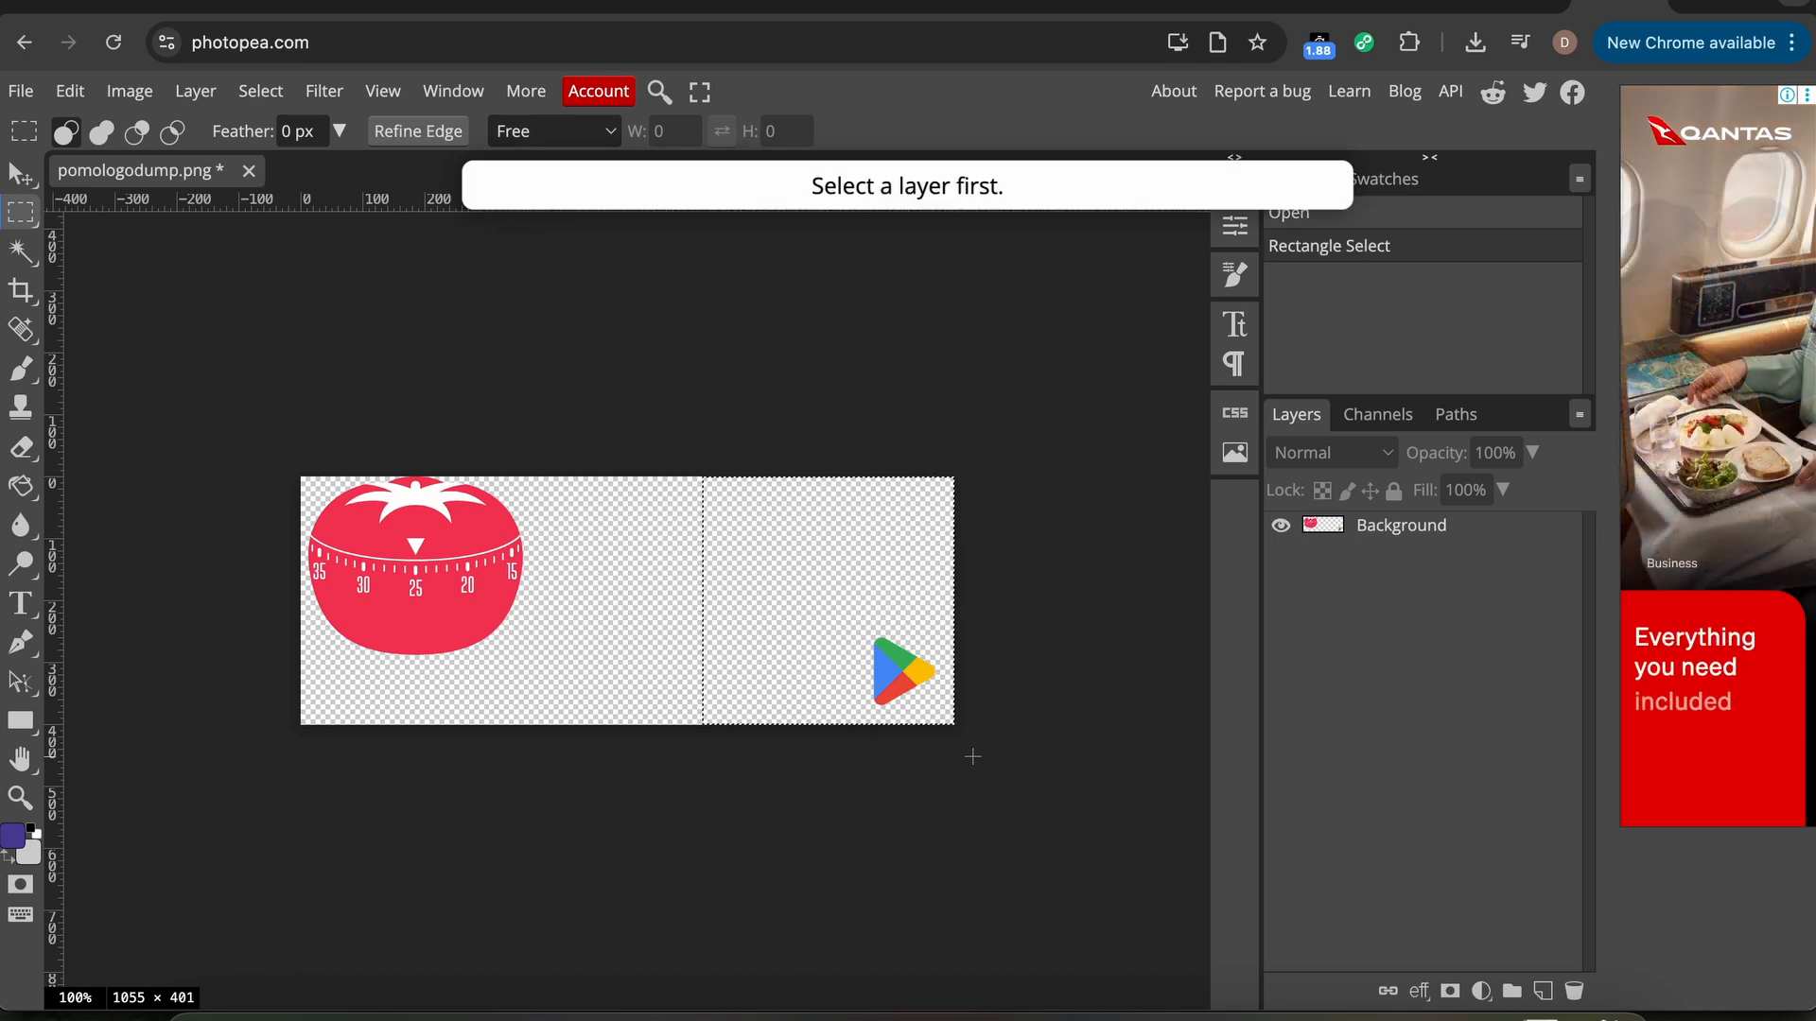
{"action": "left_click", "coordinate": [1407, 534]}
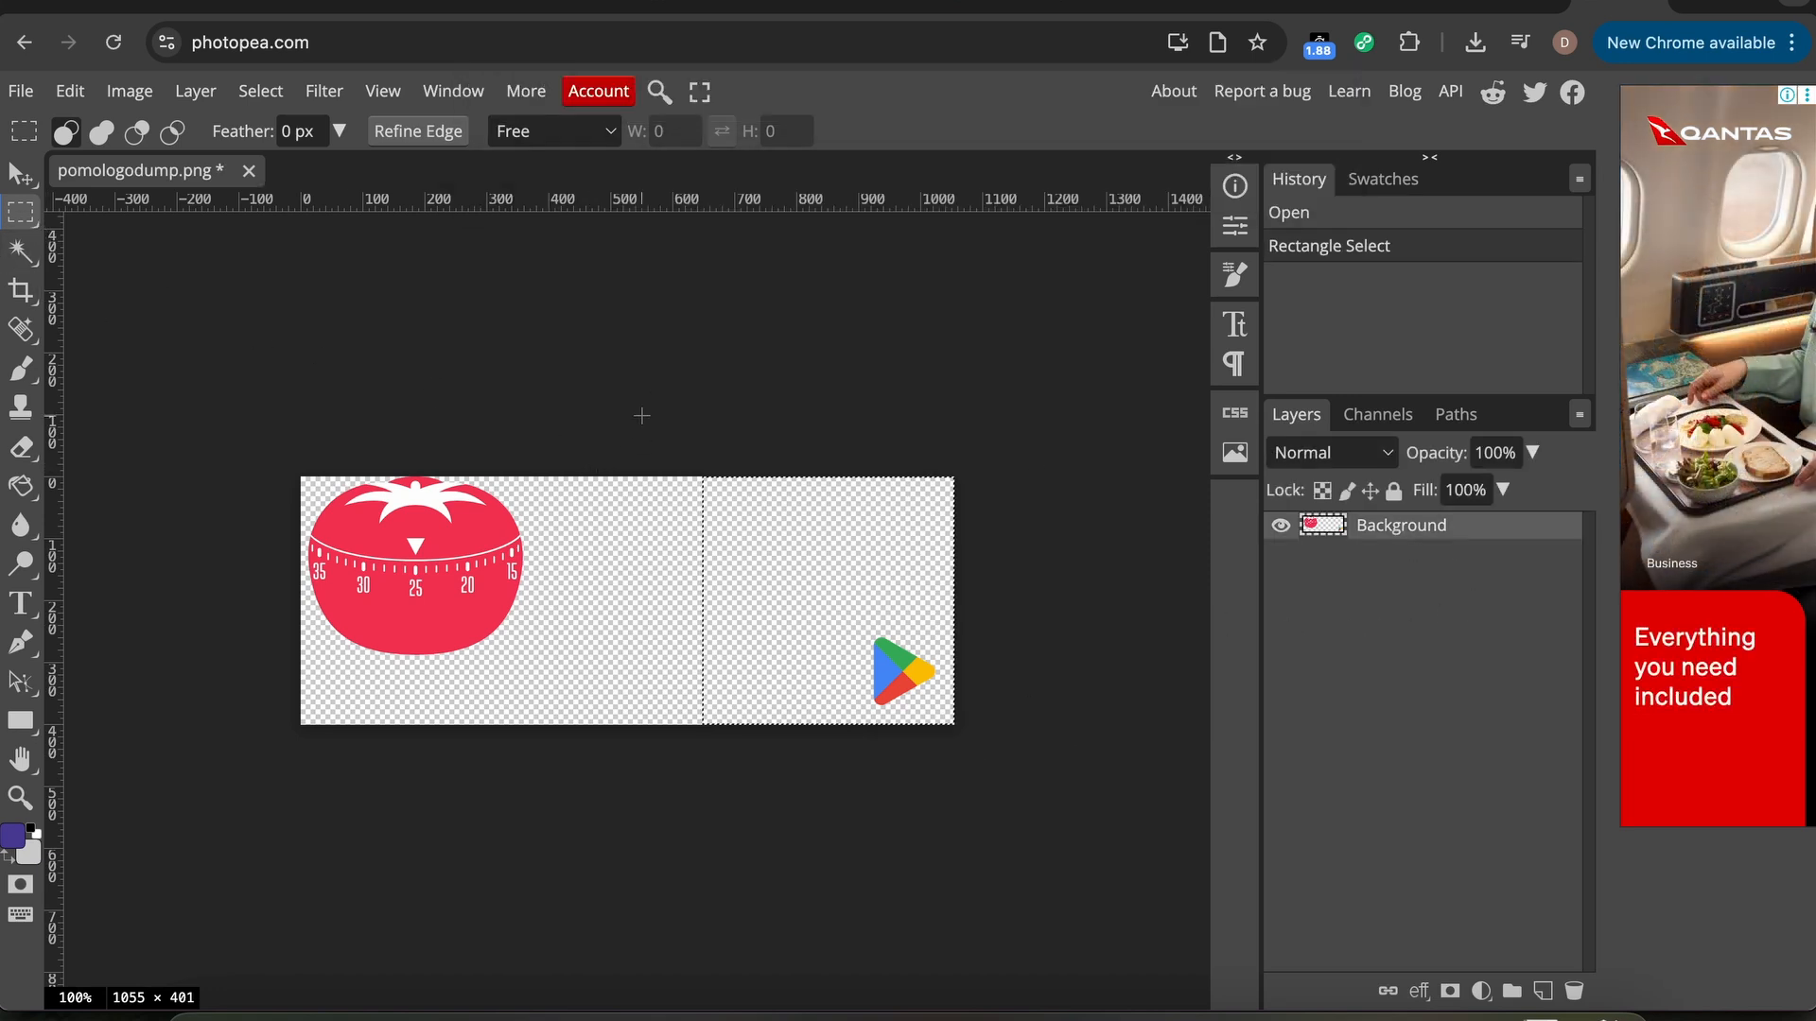
{"action": "left_click_drag", "start_coordinate": [641, 416], "coordinate": [984, 795]}
{"action": "key", "text": "Delete"}
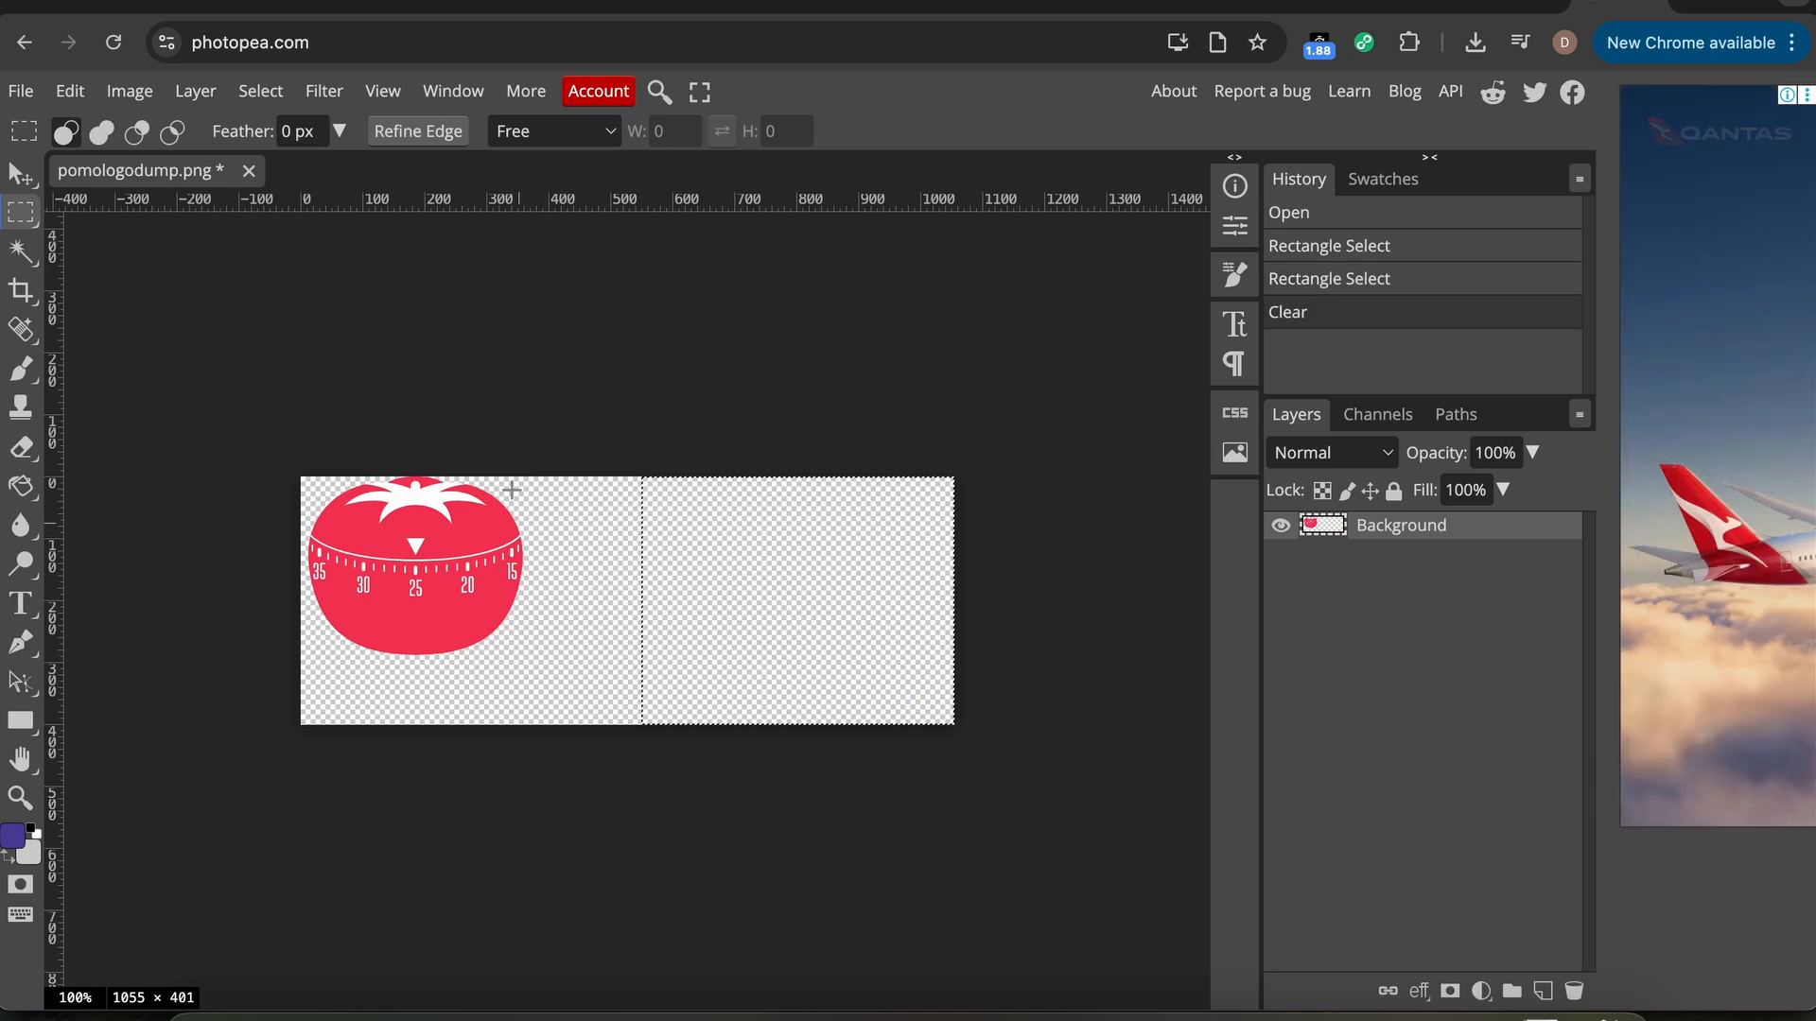
- Clear the selection and trim the canvas to the tomato on all four sides, based on the top left pixel color
{"action": "left_click", "coordinate": [188, 242]}
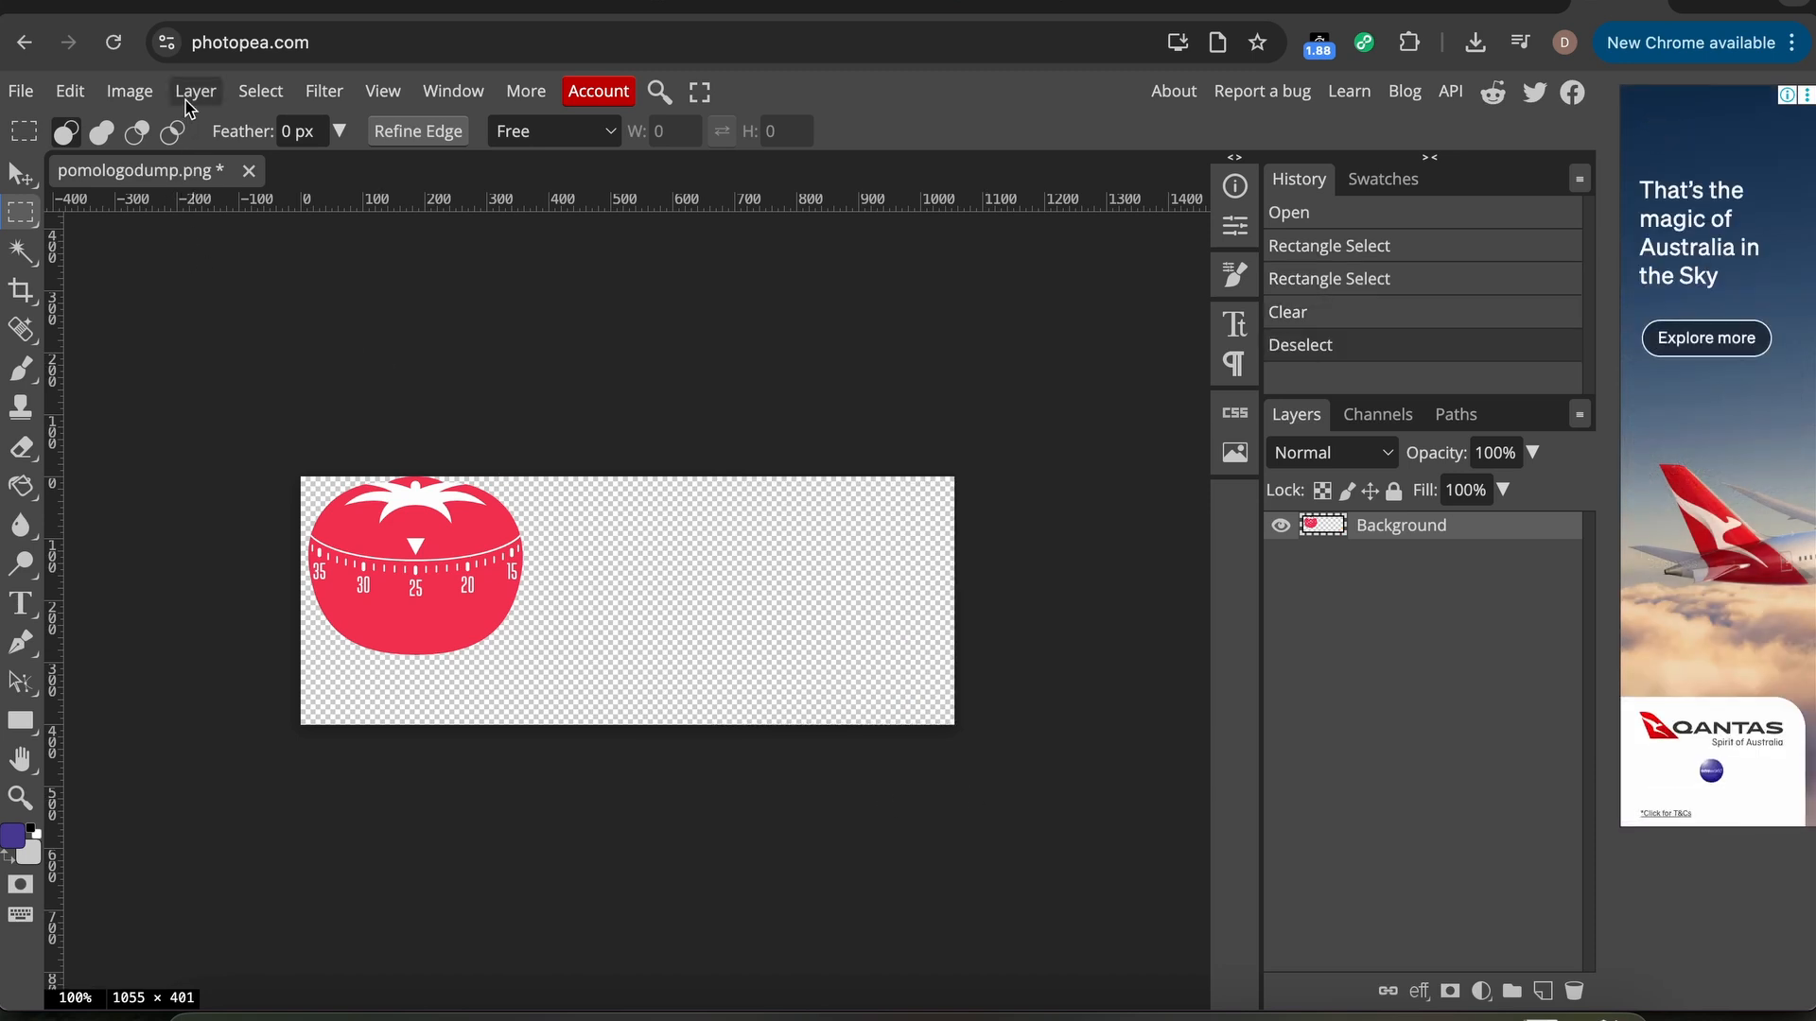
{"action": "left_click", "coordinate": [129, 90]}
{"action": "left_click", "coordinate": [184, 639]}
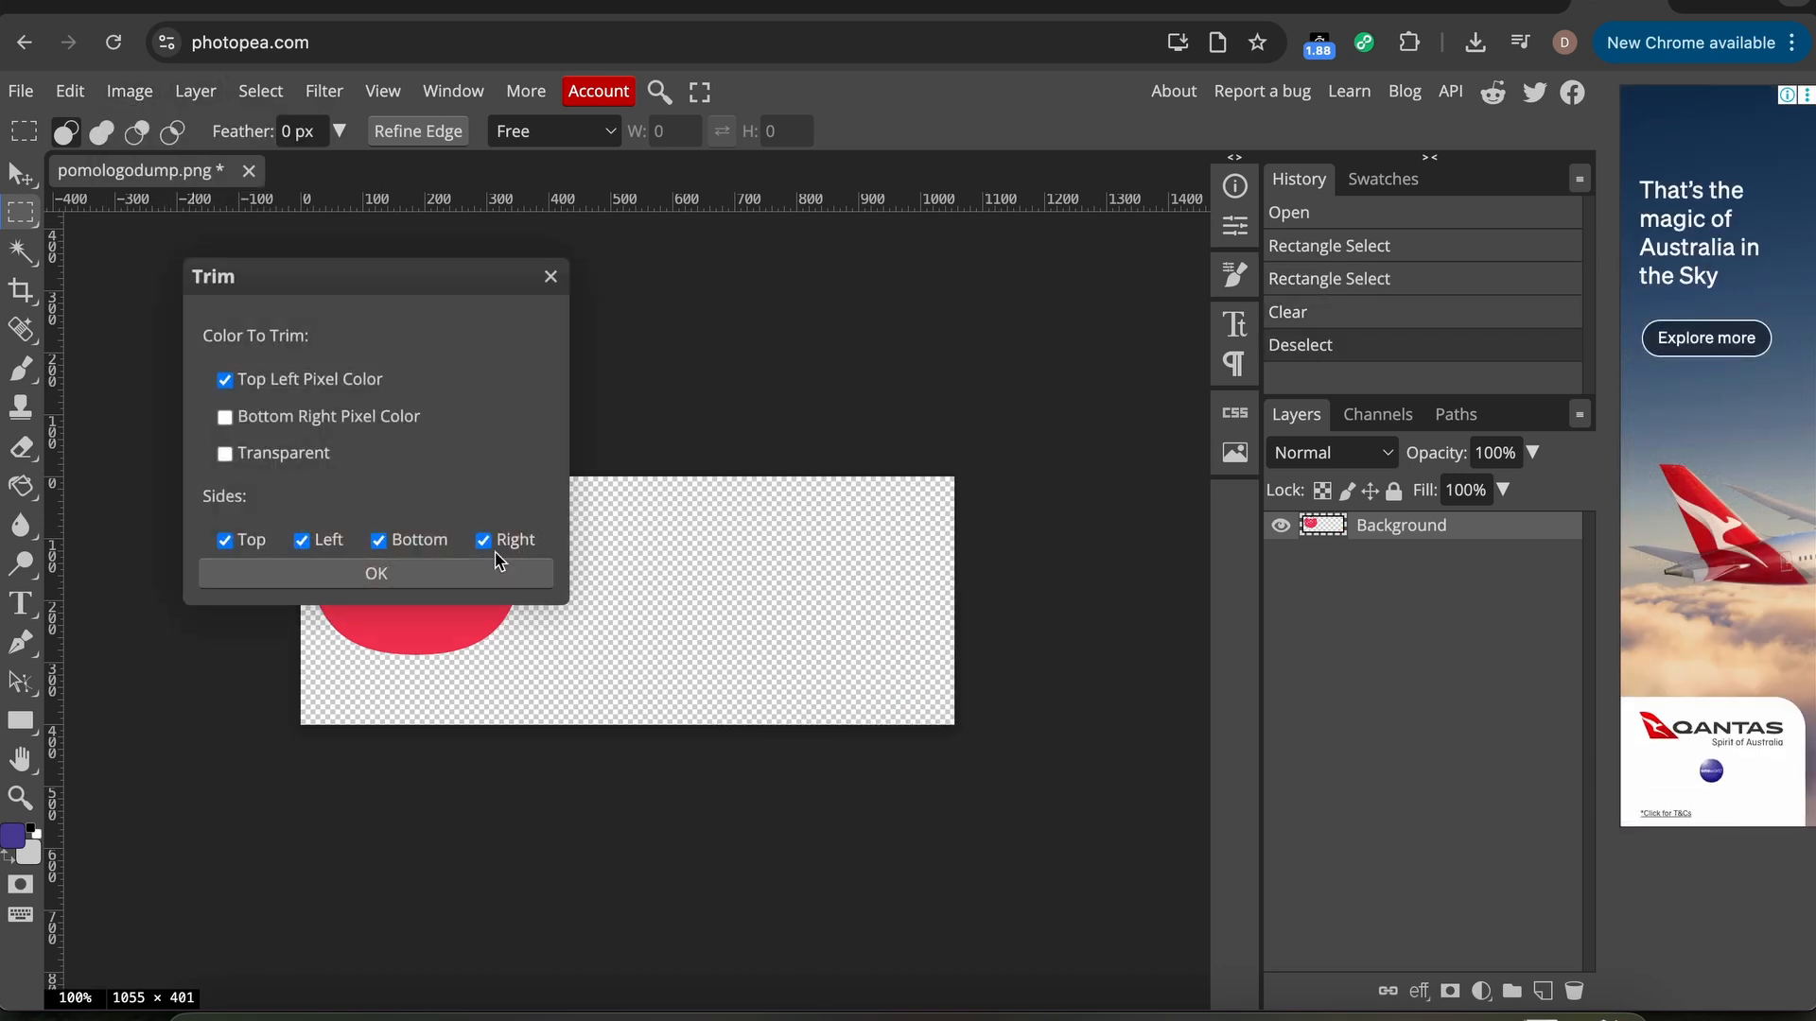
{"action": "left_click", "coordinate": [470, 573]}
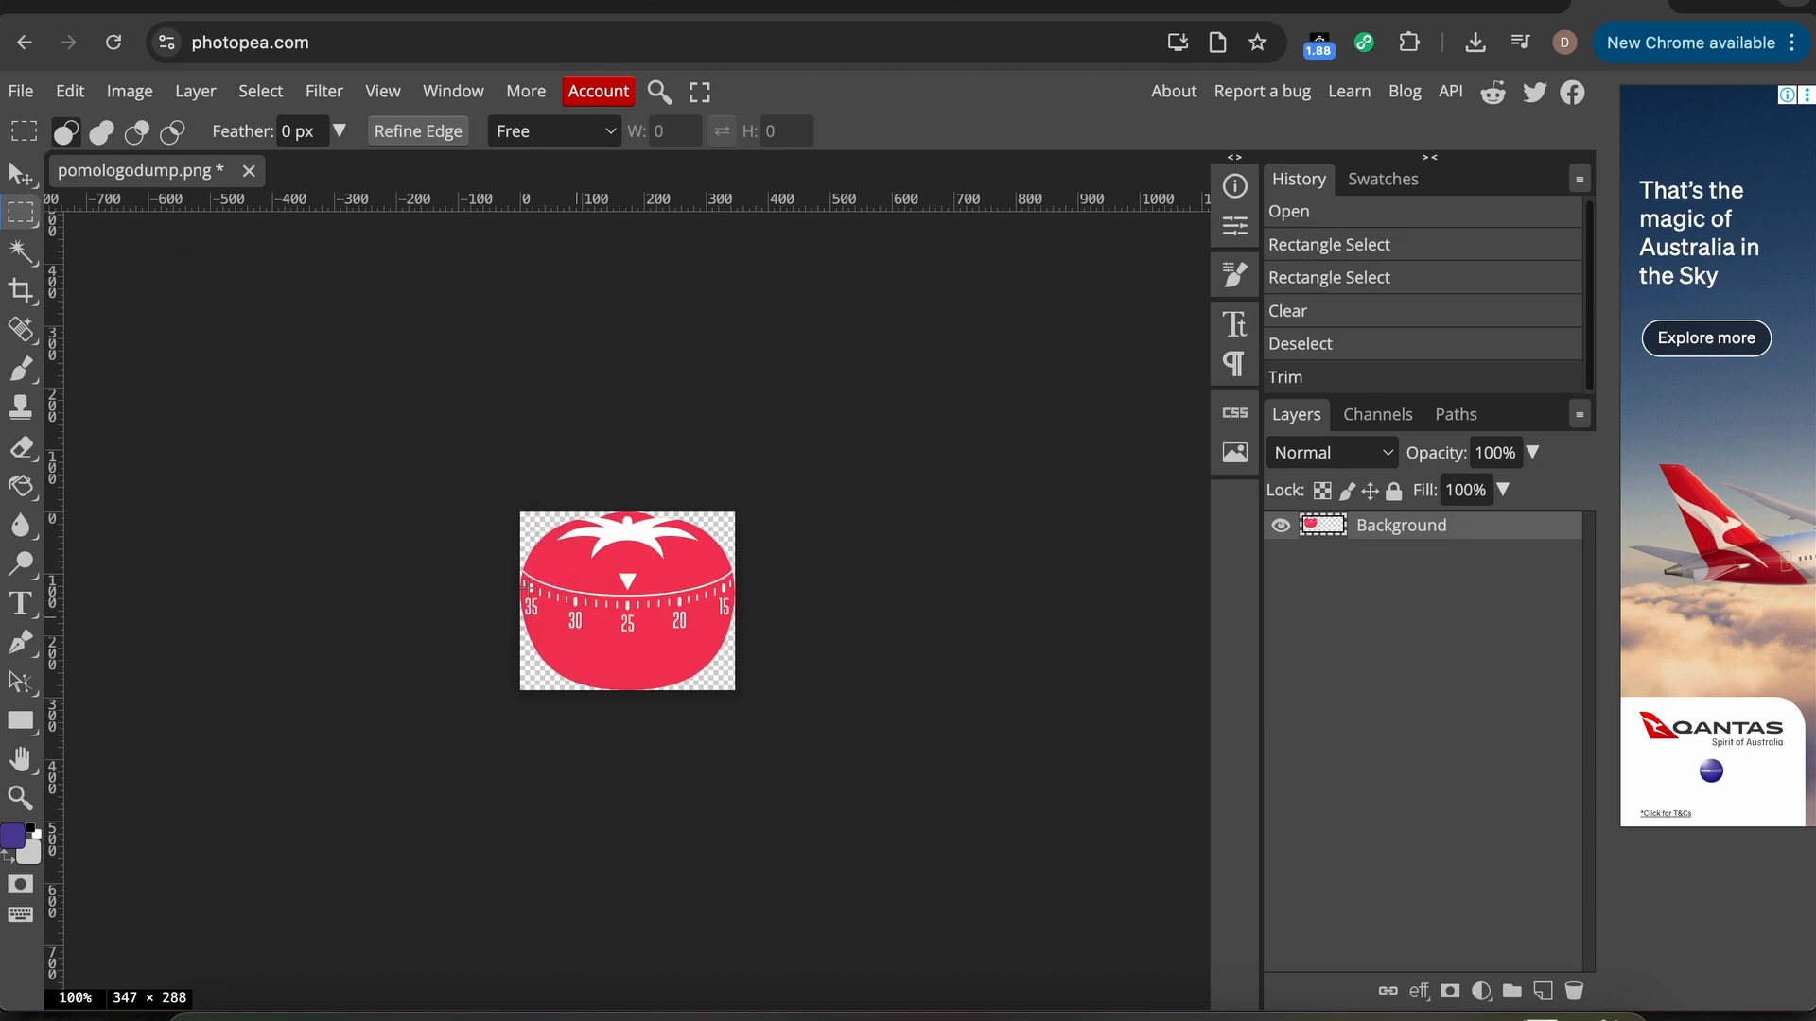
- Export the trimmed tomato as an SVG file named "pomo-logo" at 347 × 288 px
{"action": "left_click", "coordinate": [20, 91]}
{"action": "mouse_move", "coordinate": [117, 467]}
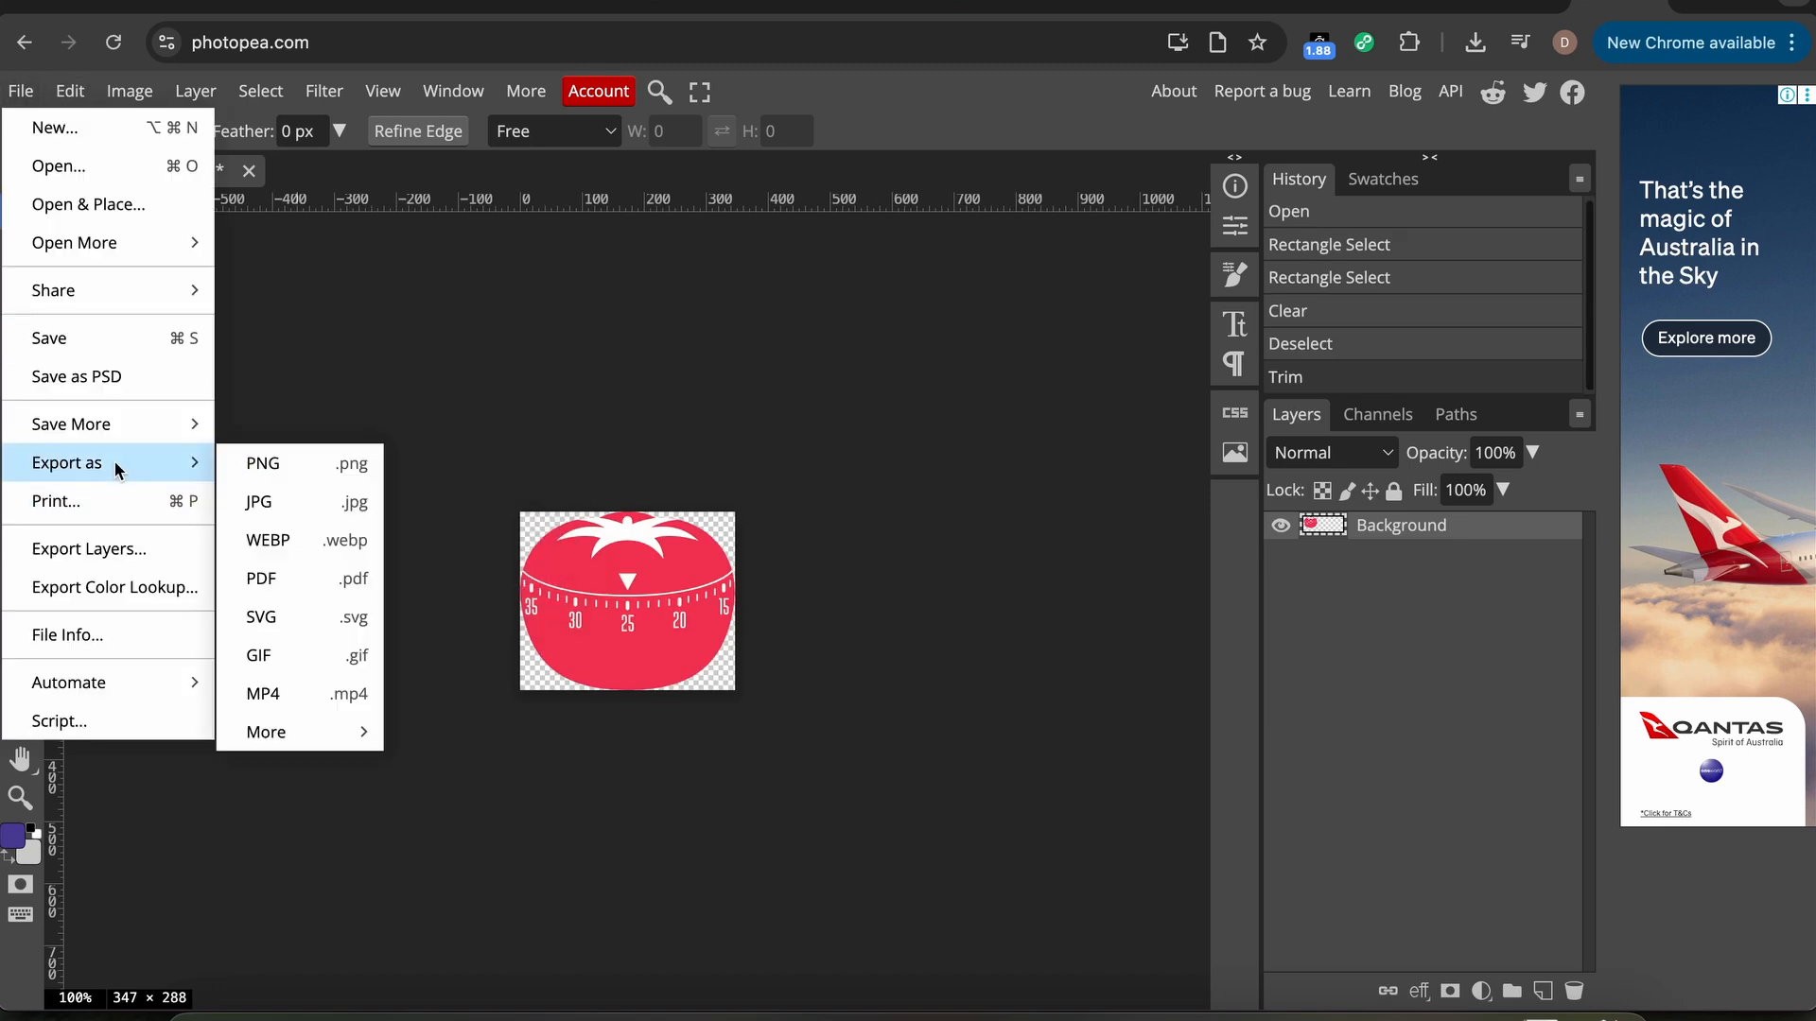
{"action": "left_click", "coordinate": [303, 469]}
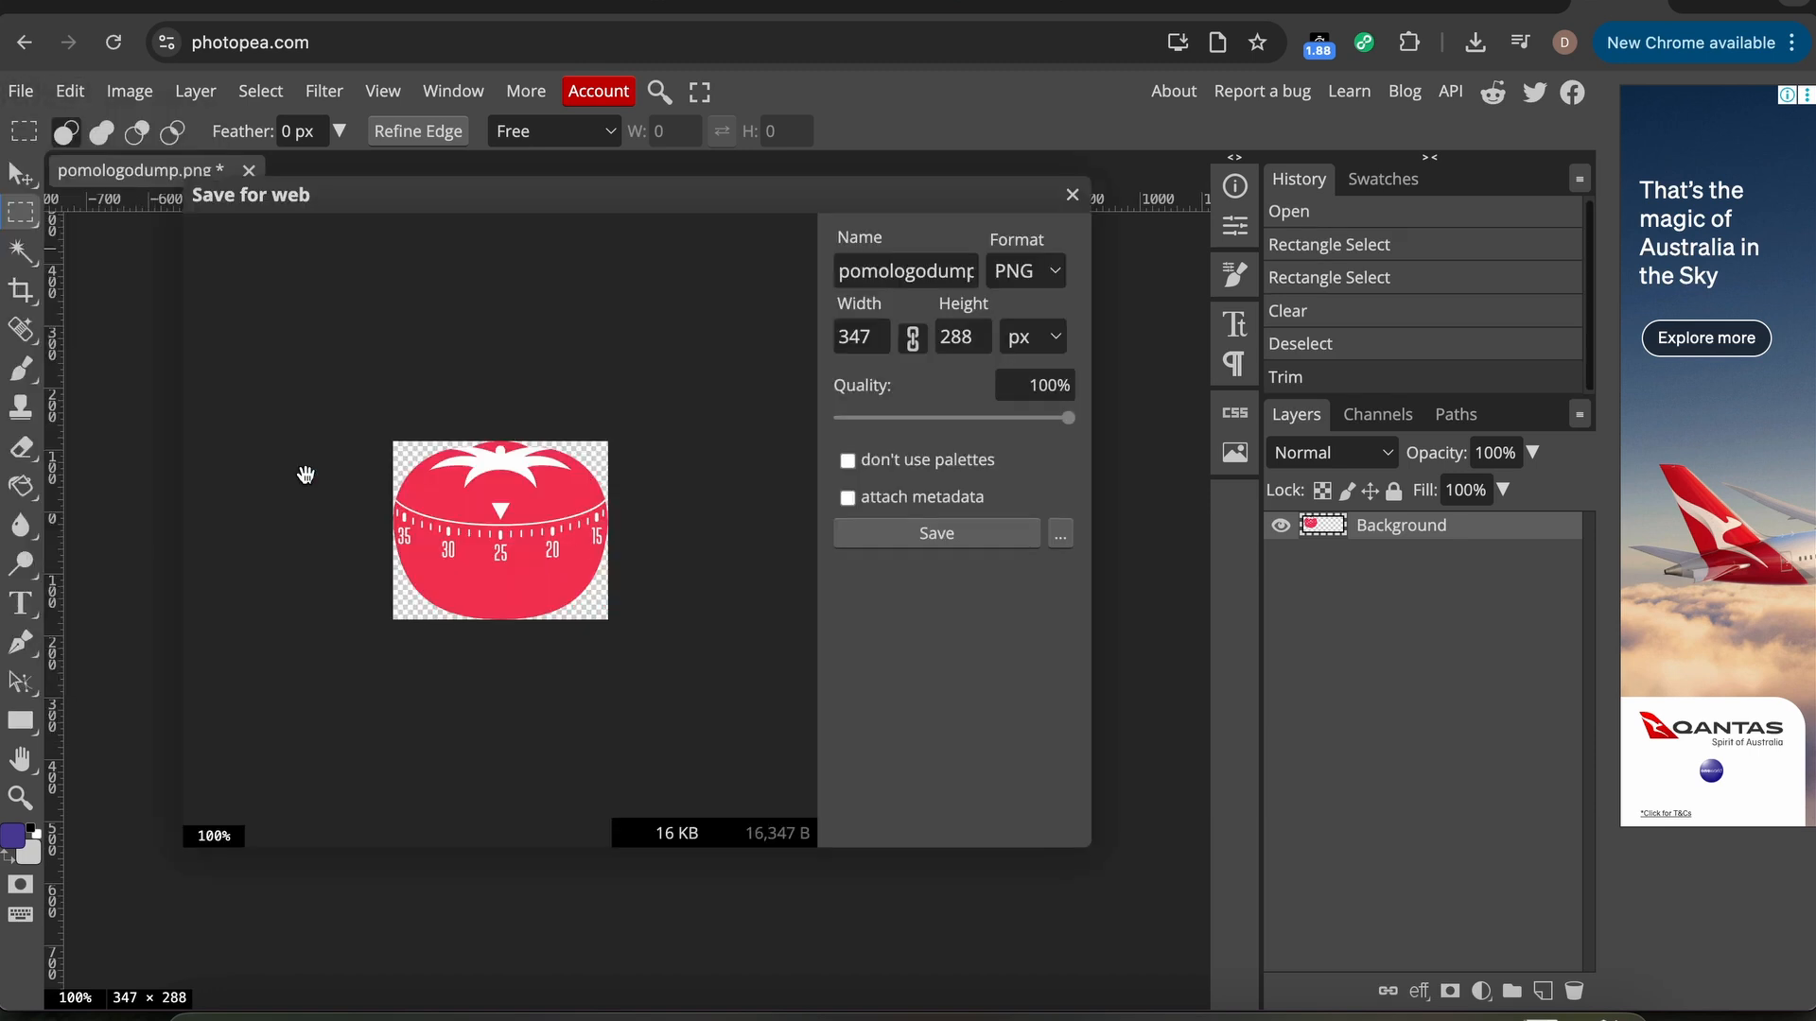
{"action": "left_click", "coordinate": [931, 274]}
{"action": "double_click", "coordinate": [930, 274]}
{"action": "type", "text": "p"}
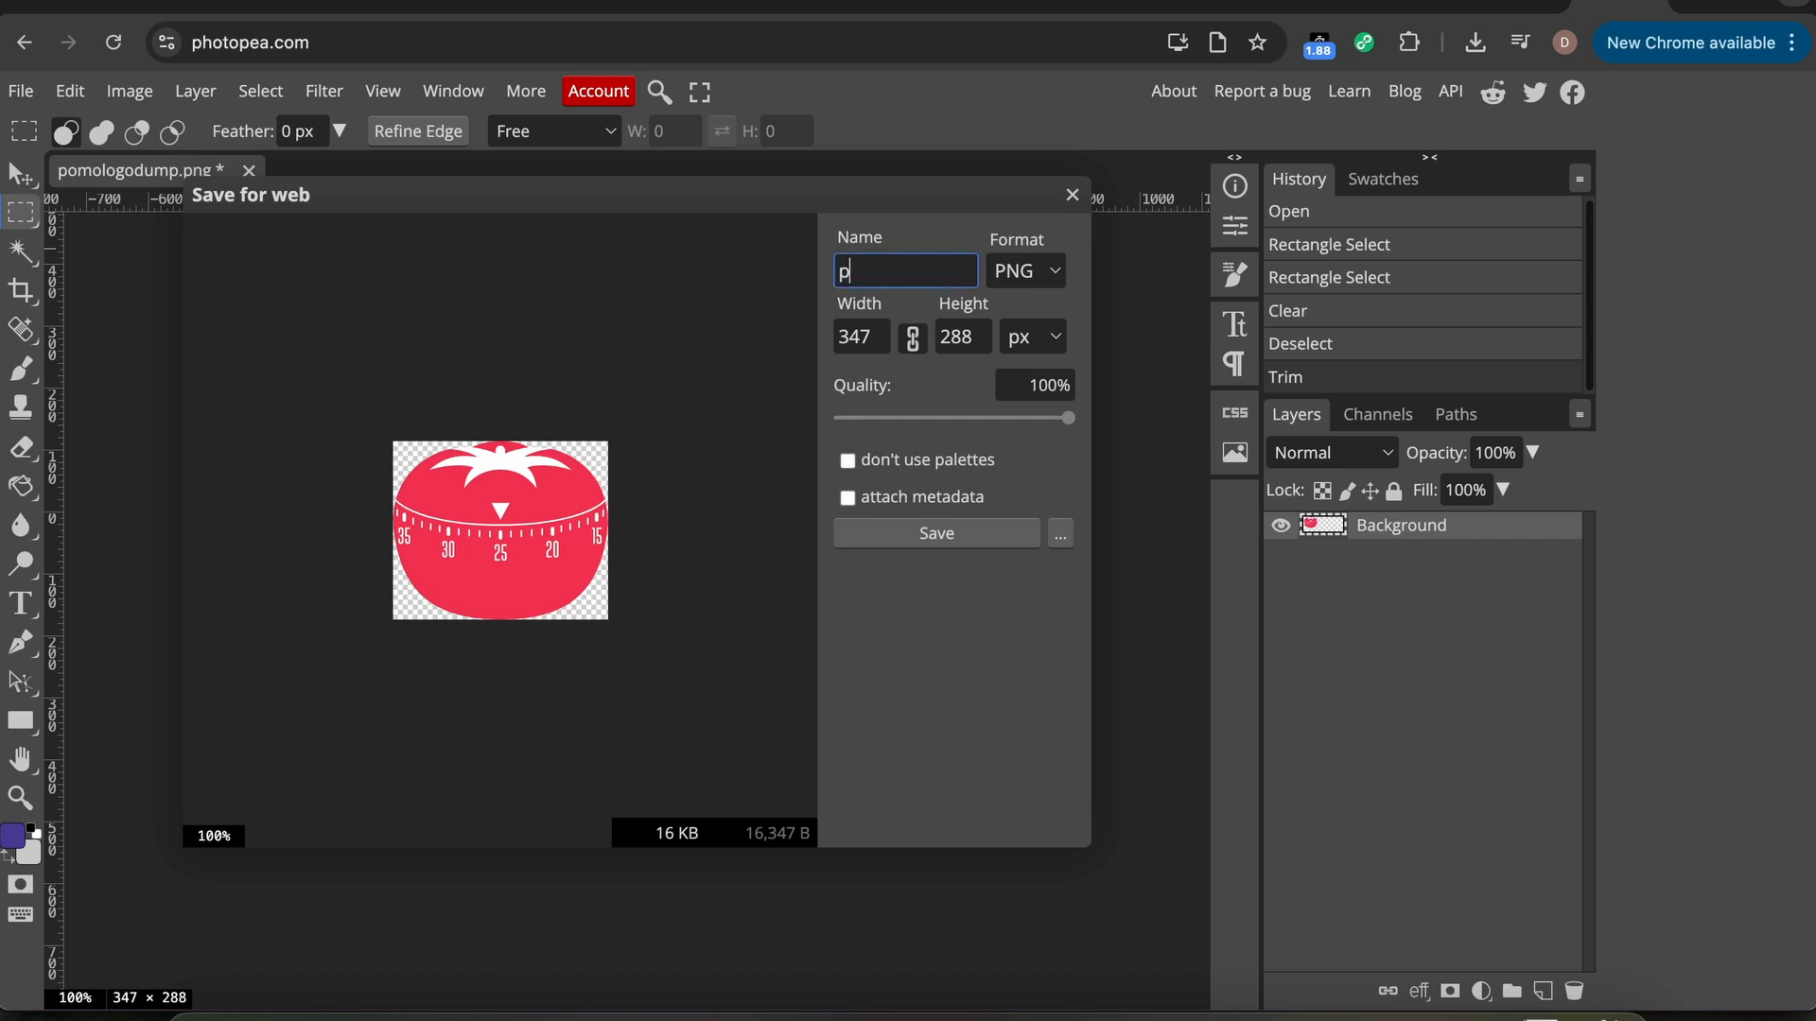
{"action": "type", "text": "omo-logo"}
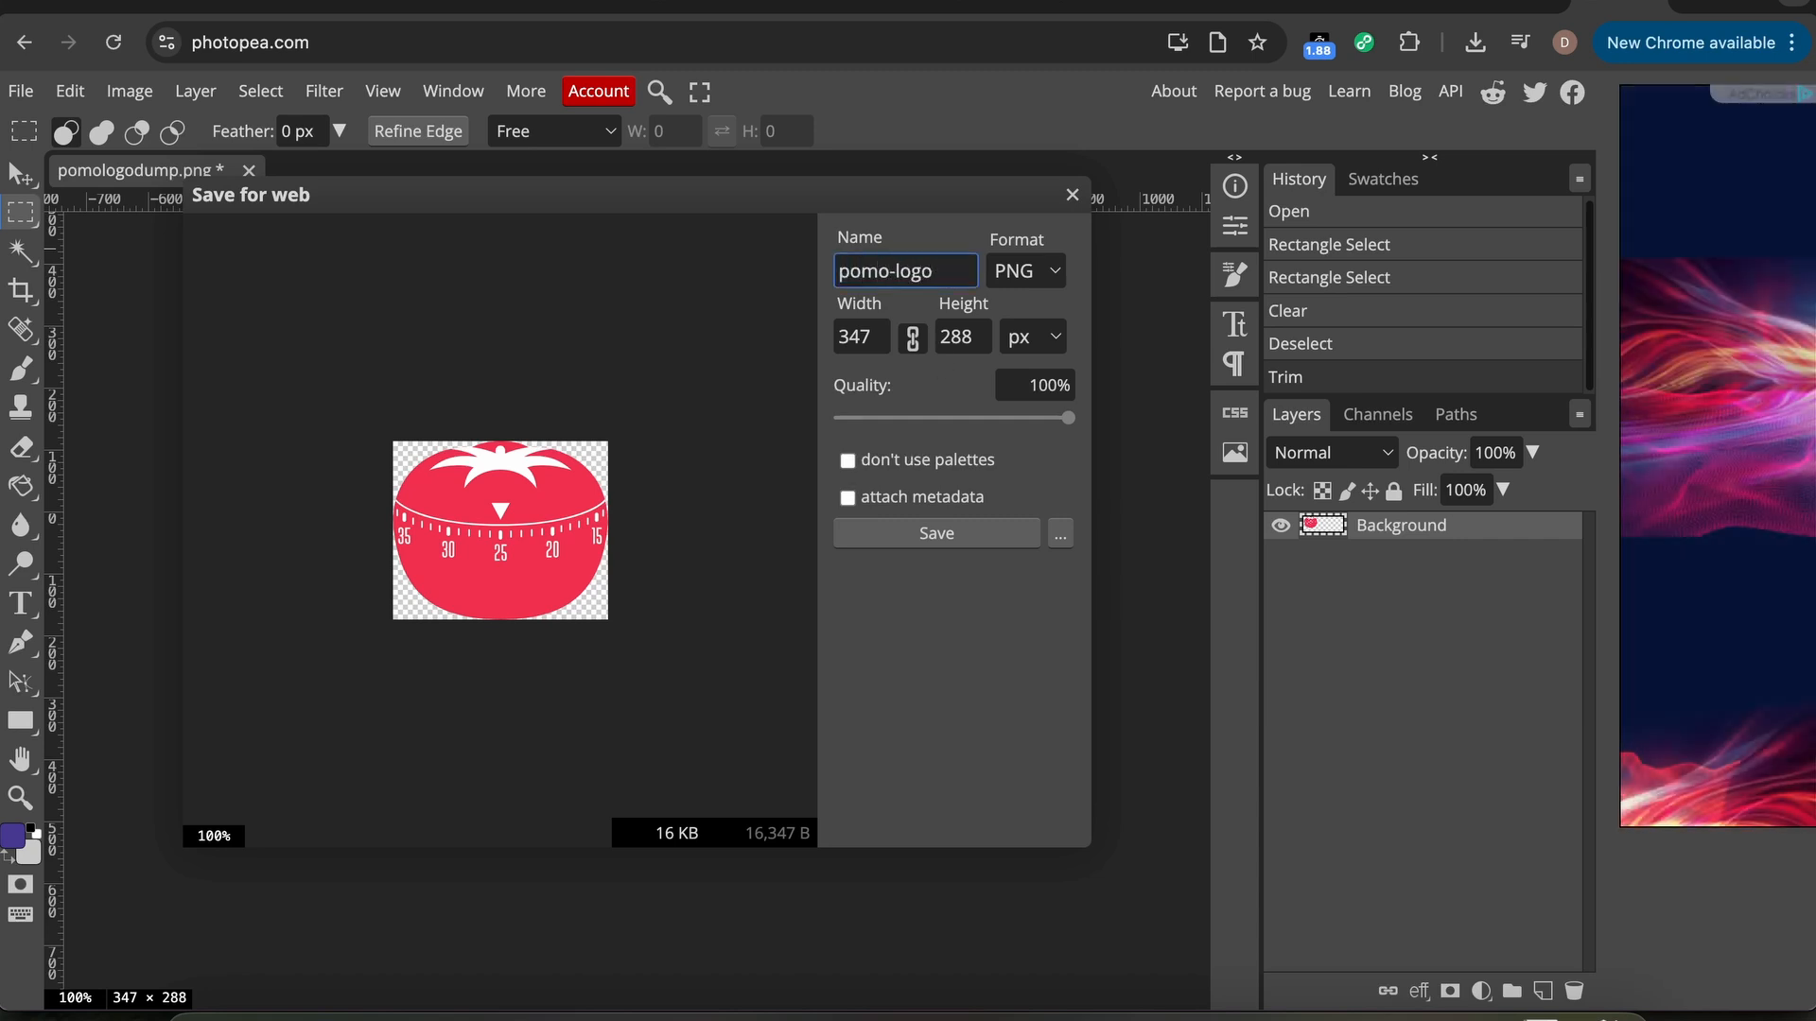
{"action": "left_click", "coordinate": [1046, 279]}
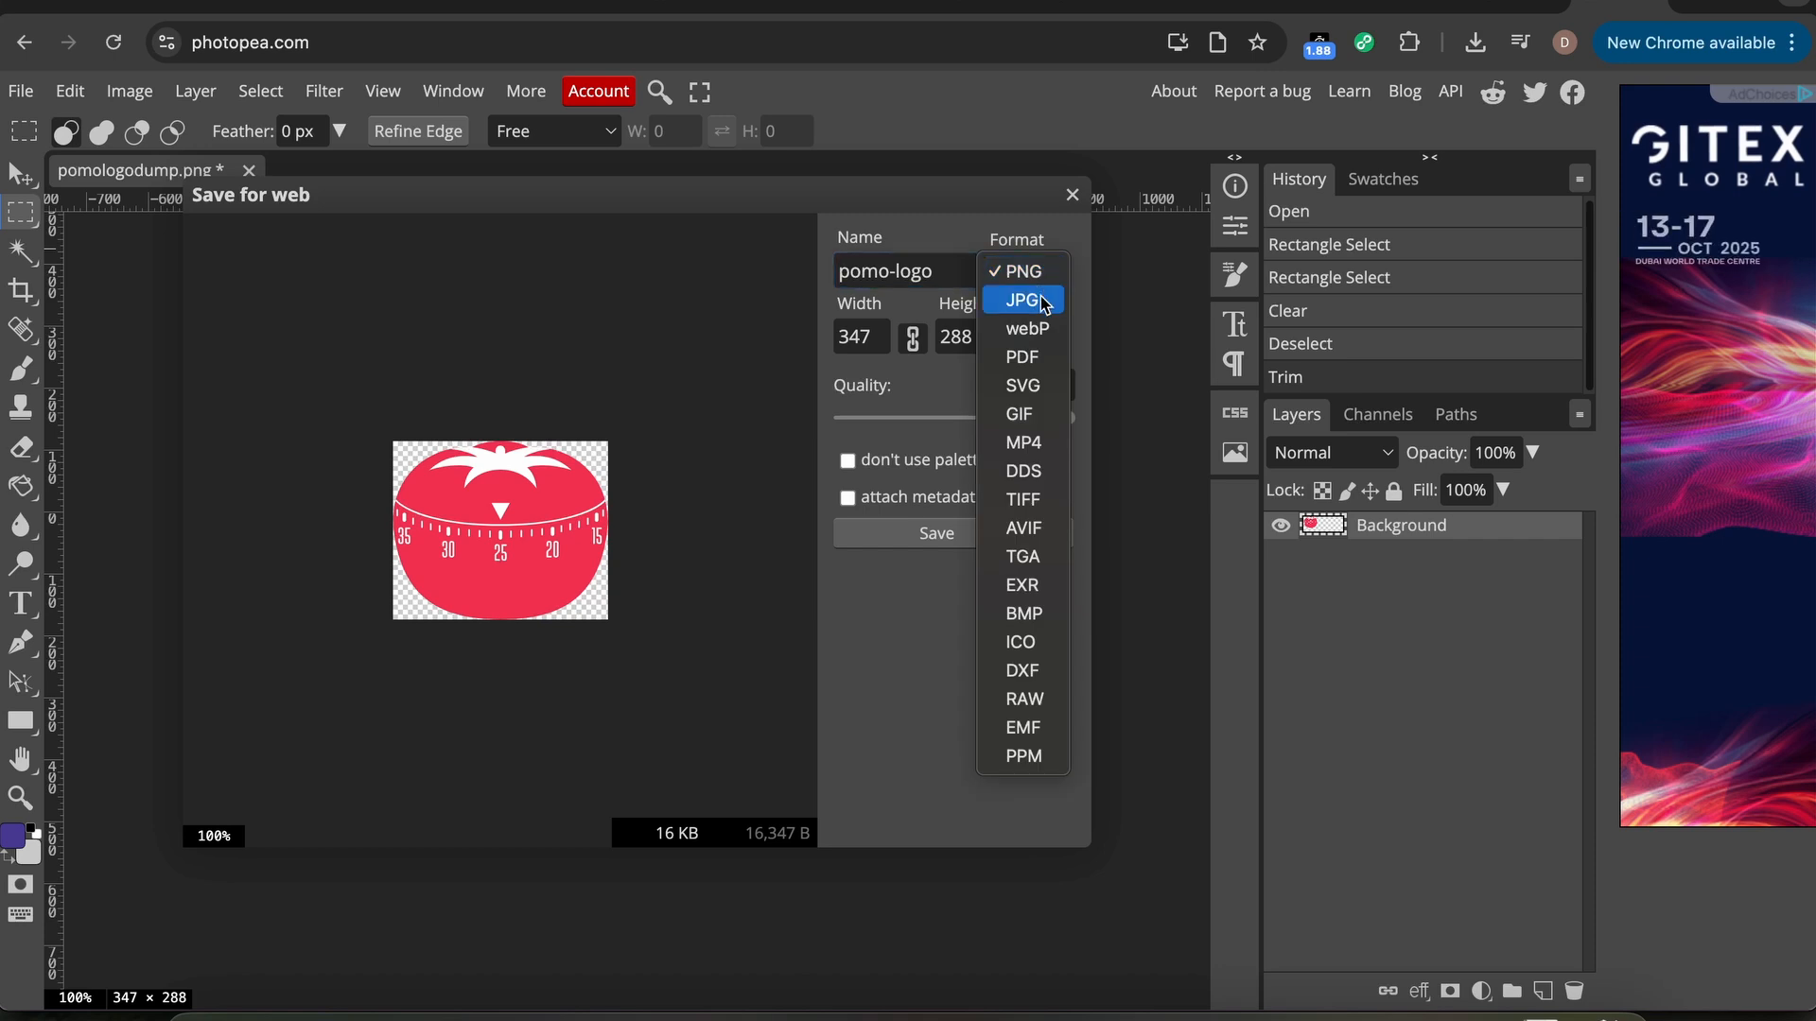
{"action": "left_click", "coordinate": [1024, 385]}
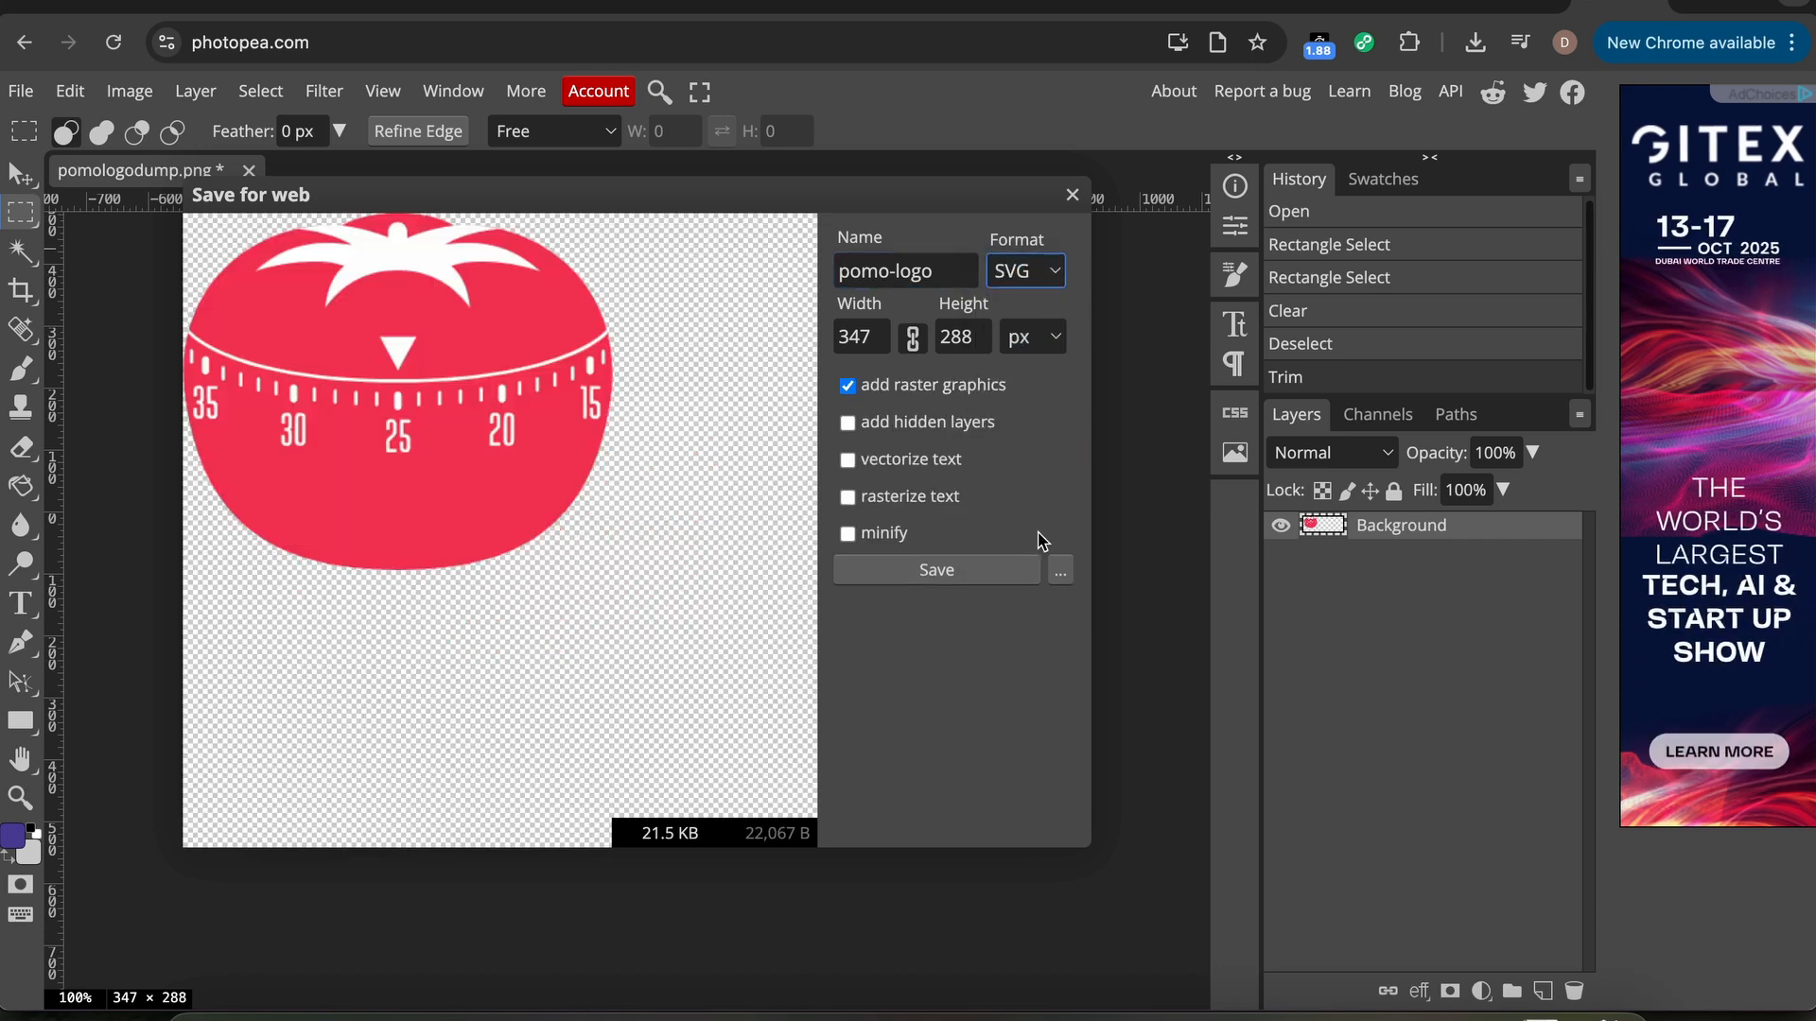
{"action": "left_click", "coordinate": [936, 567]}
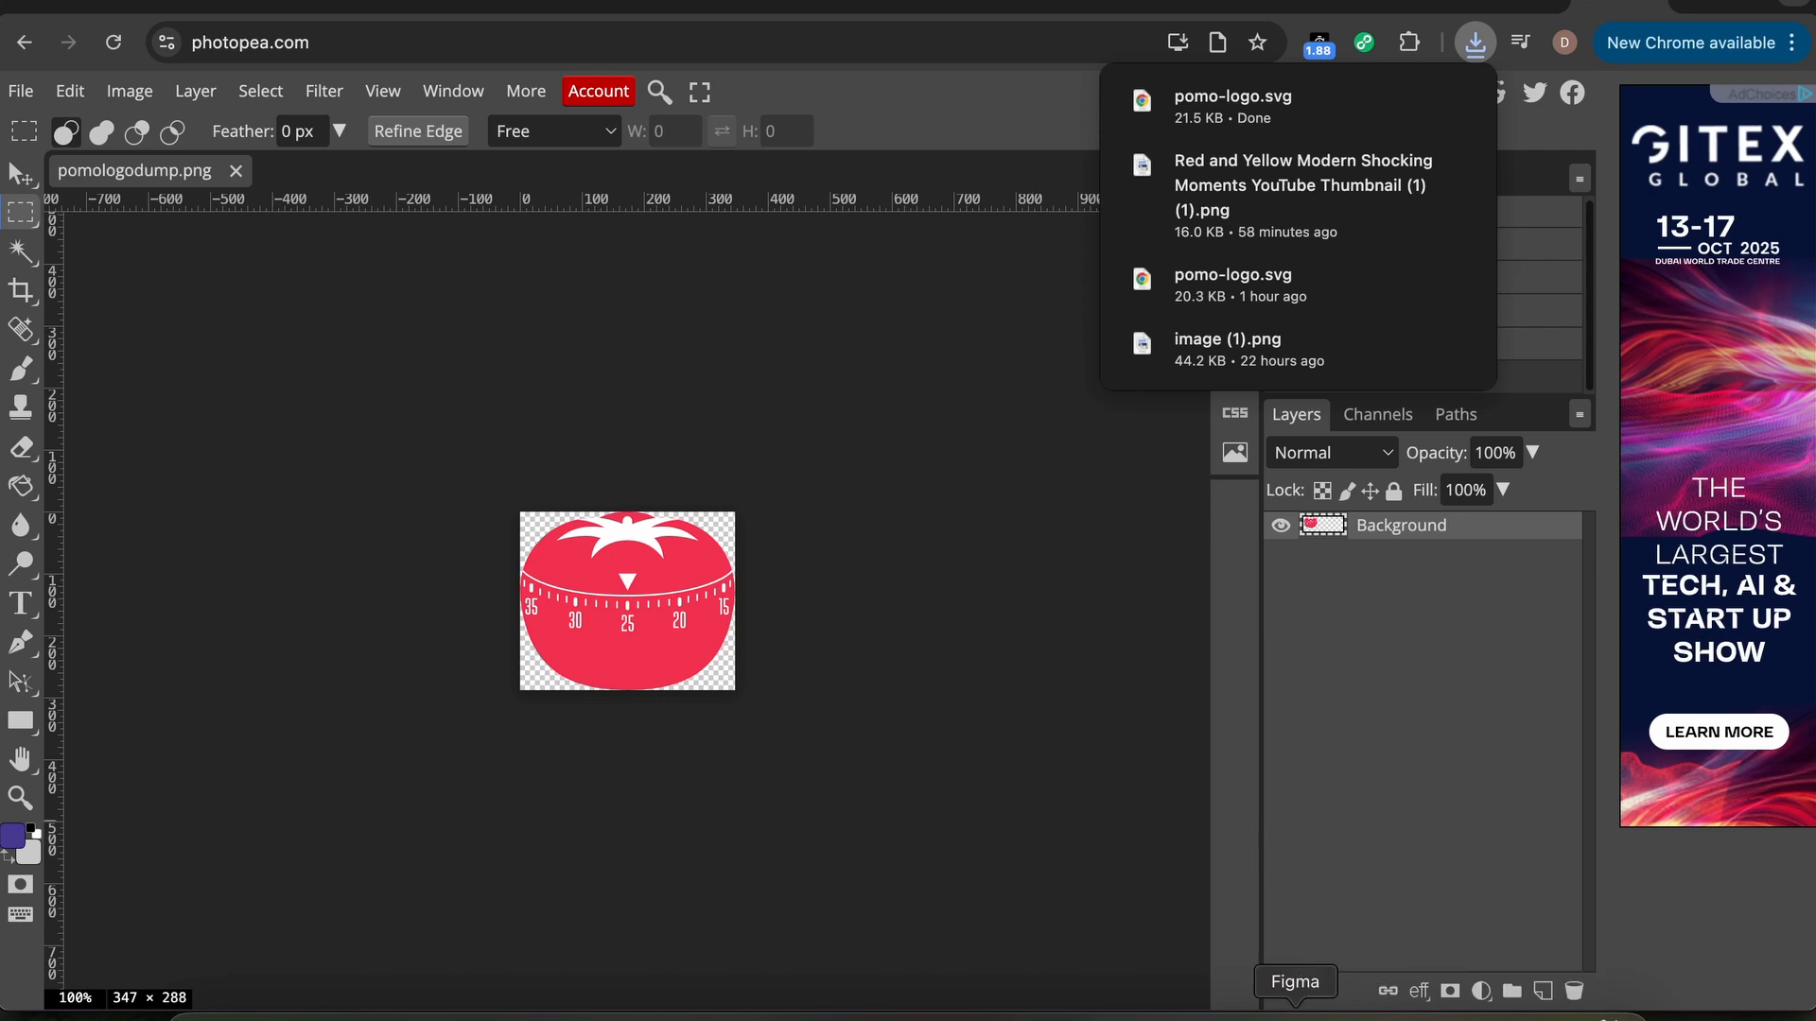
- Switch to Figma and paste pomo-logo.svg from the Downloads folder onto the canvas beside the Pomodoro screen
{"action": "left_click", "coordinate": [1295, 1015]}
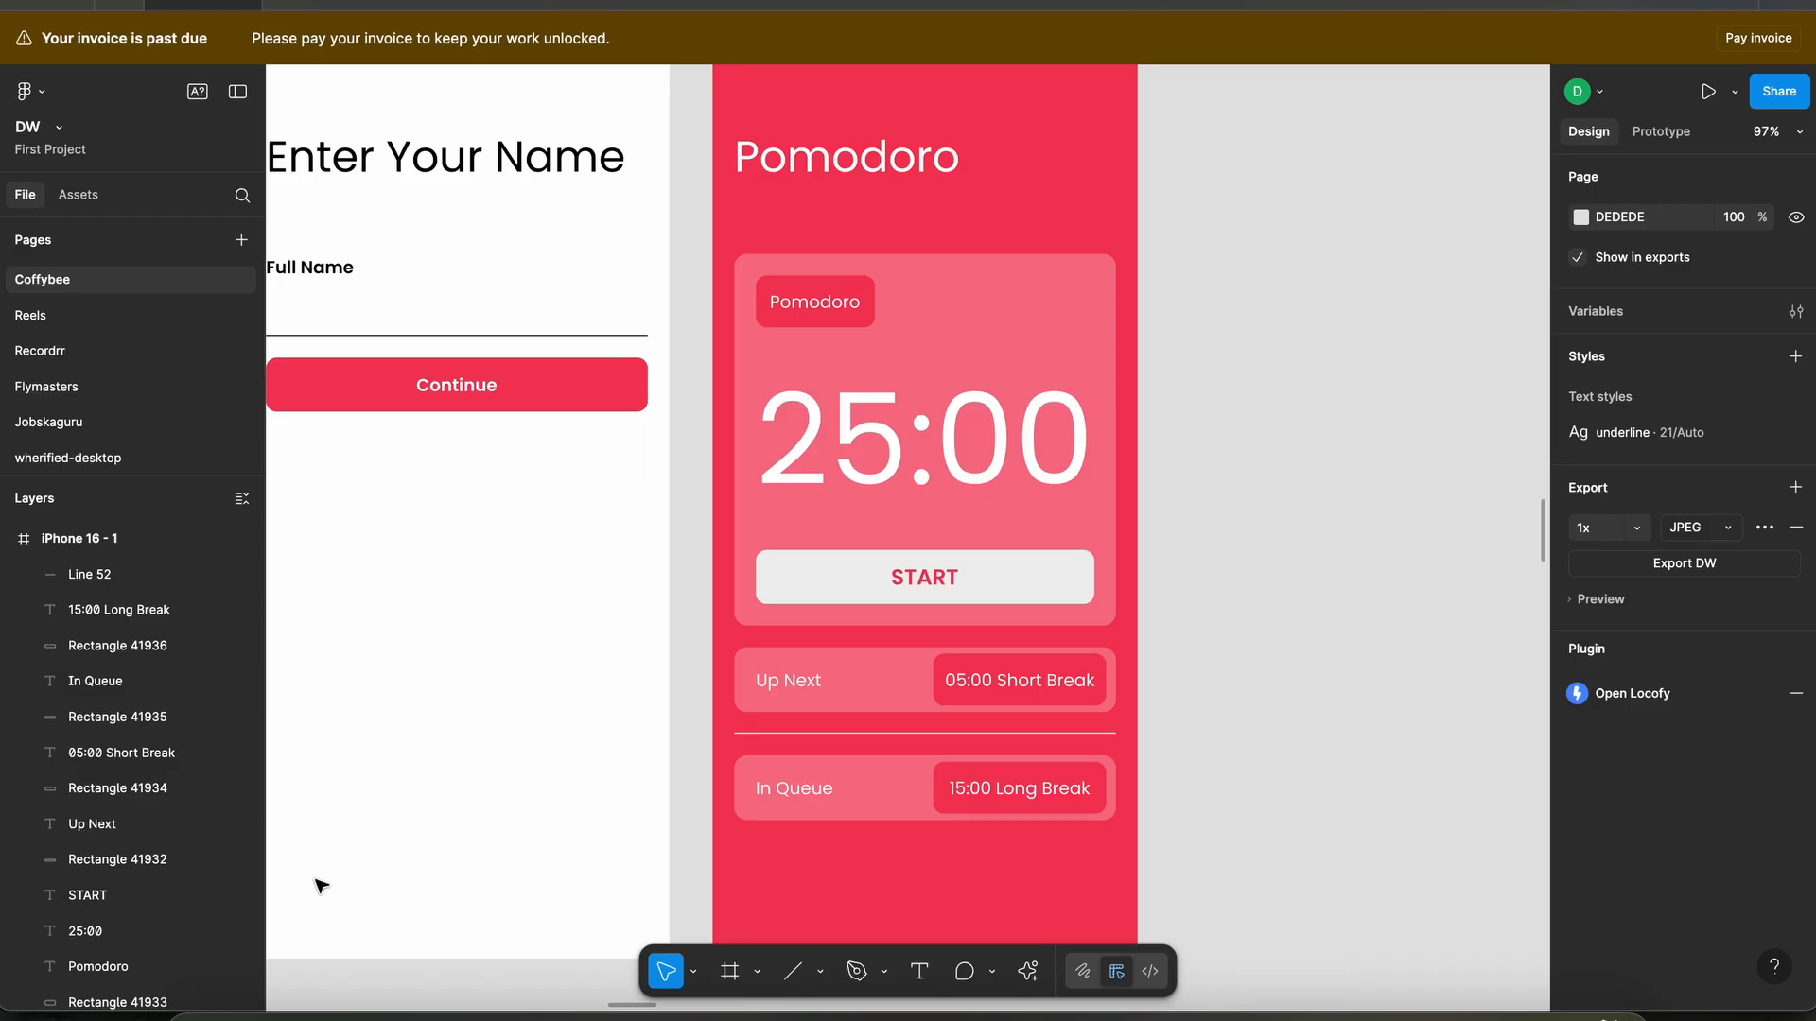
{"action": "left_click", "coordinate": [204, 1014]}
{"action": "left_click", "coordinate": [583, 400]}
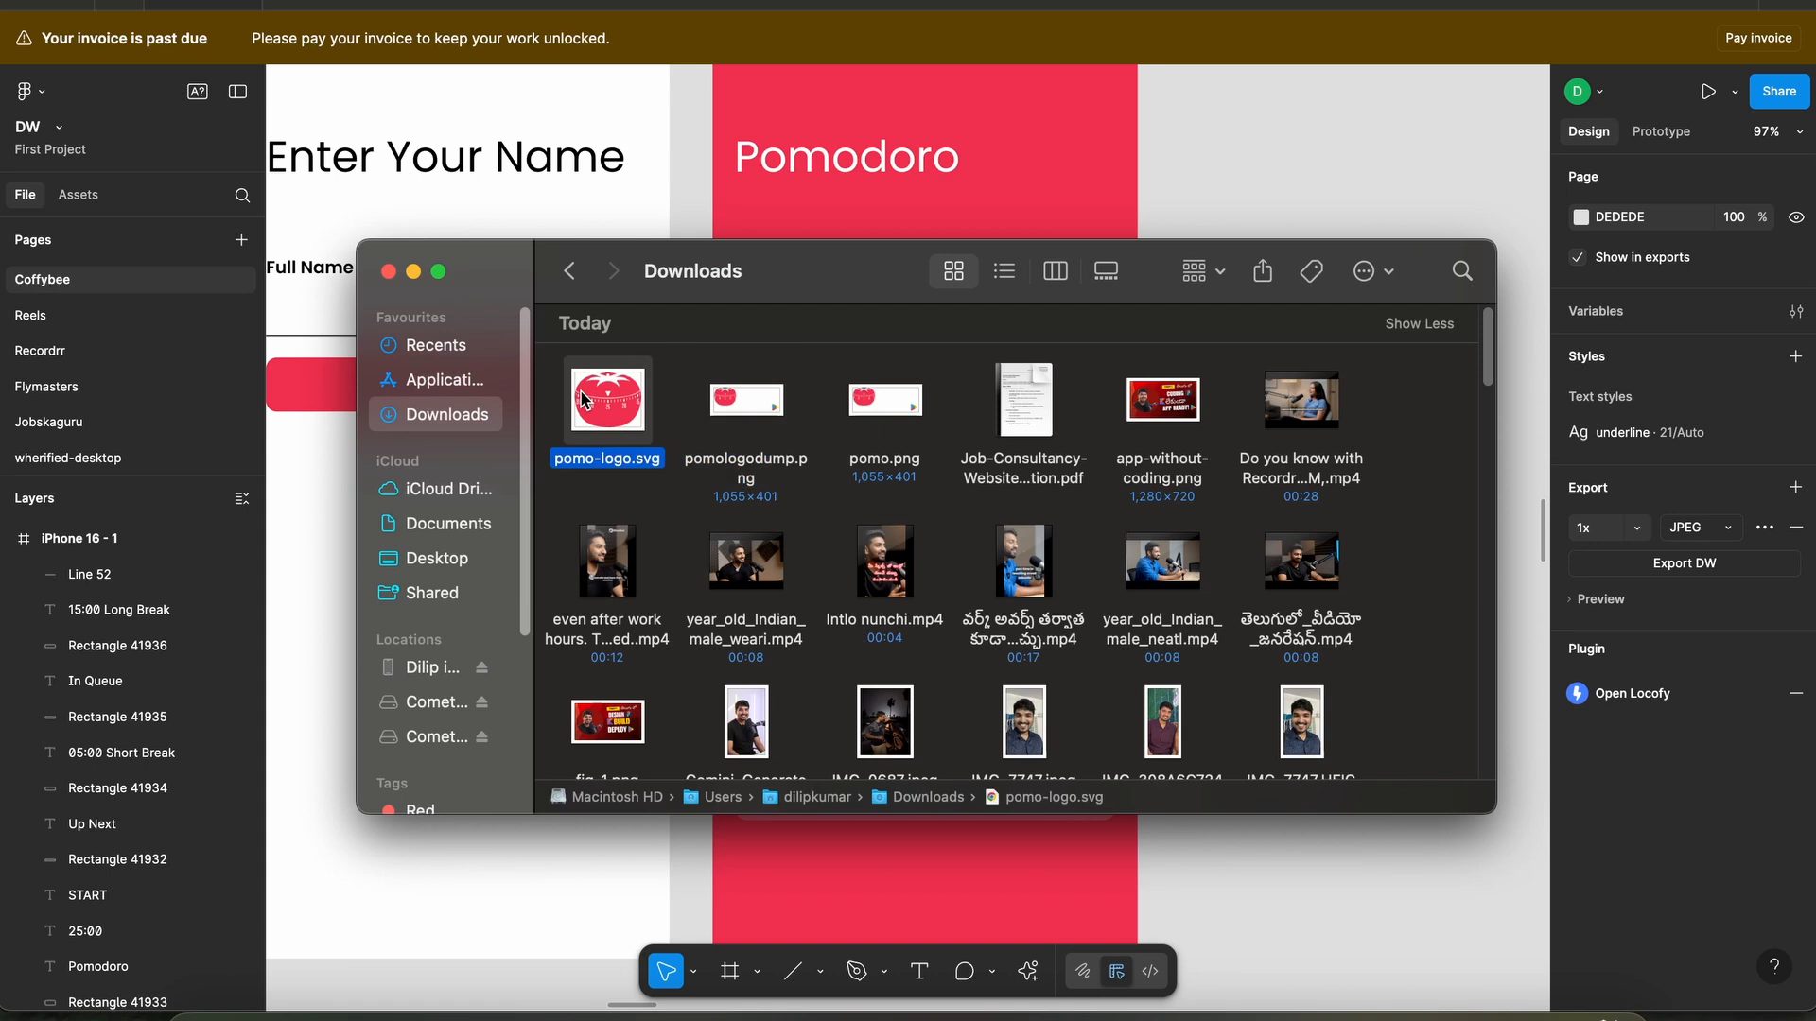
{"action": "left_click", "coordinate": [1329, 871]}
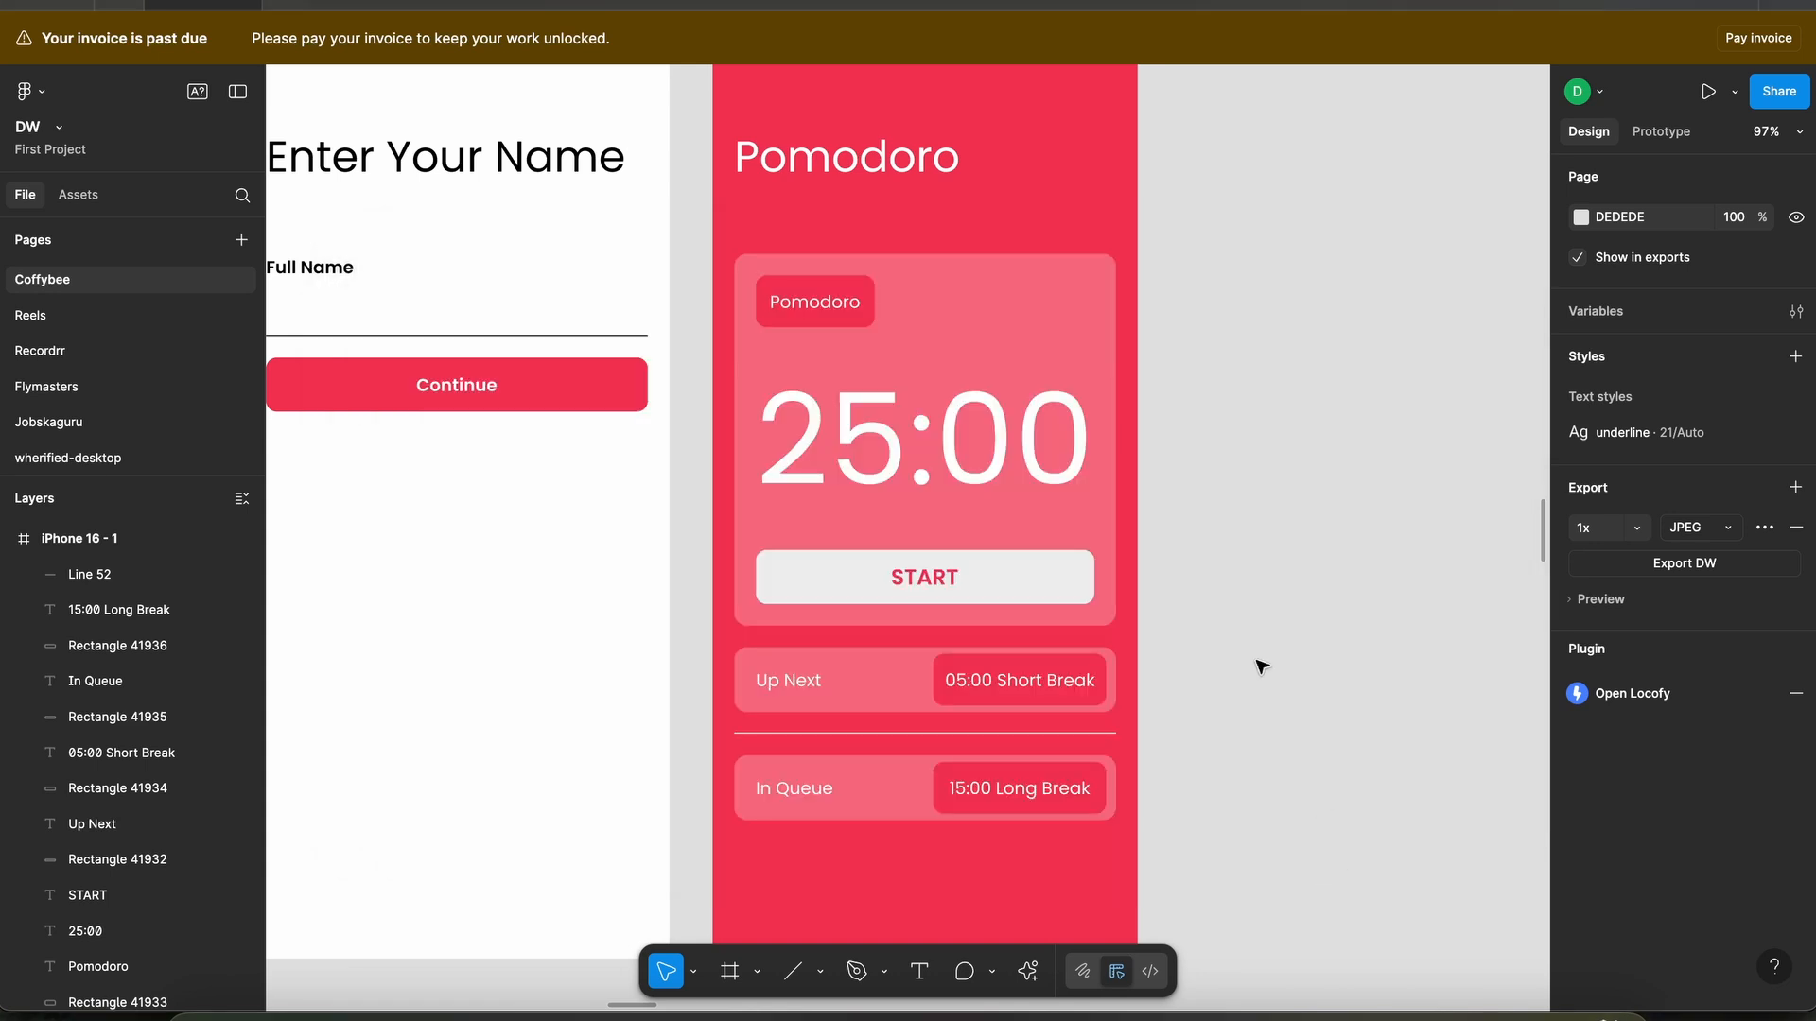
{"action": "key", "text": "super+v"}
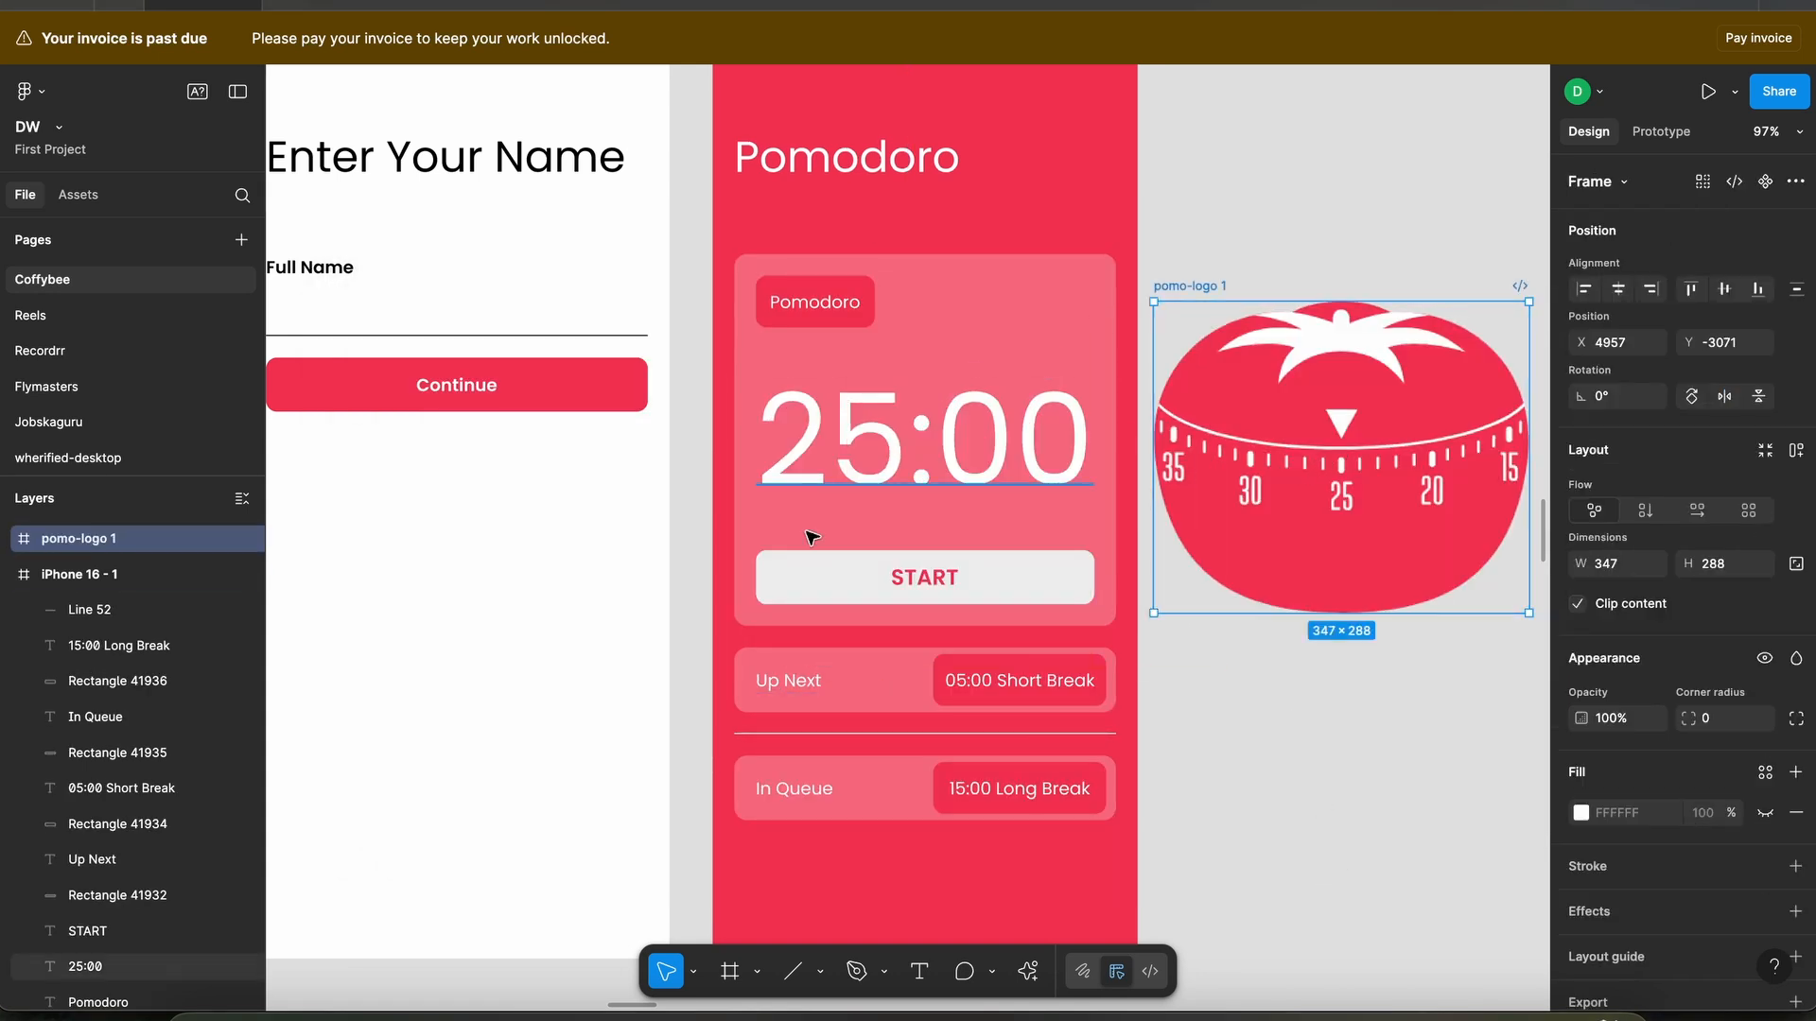
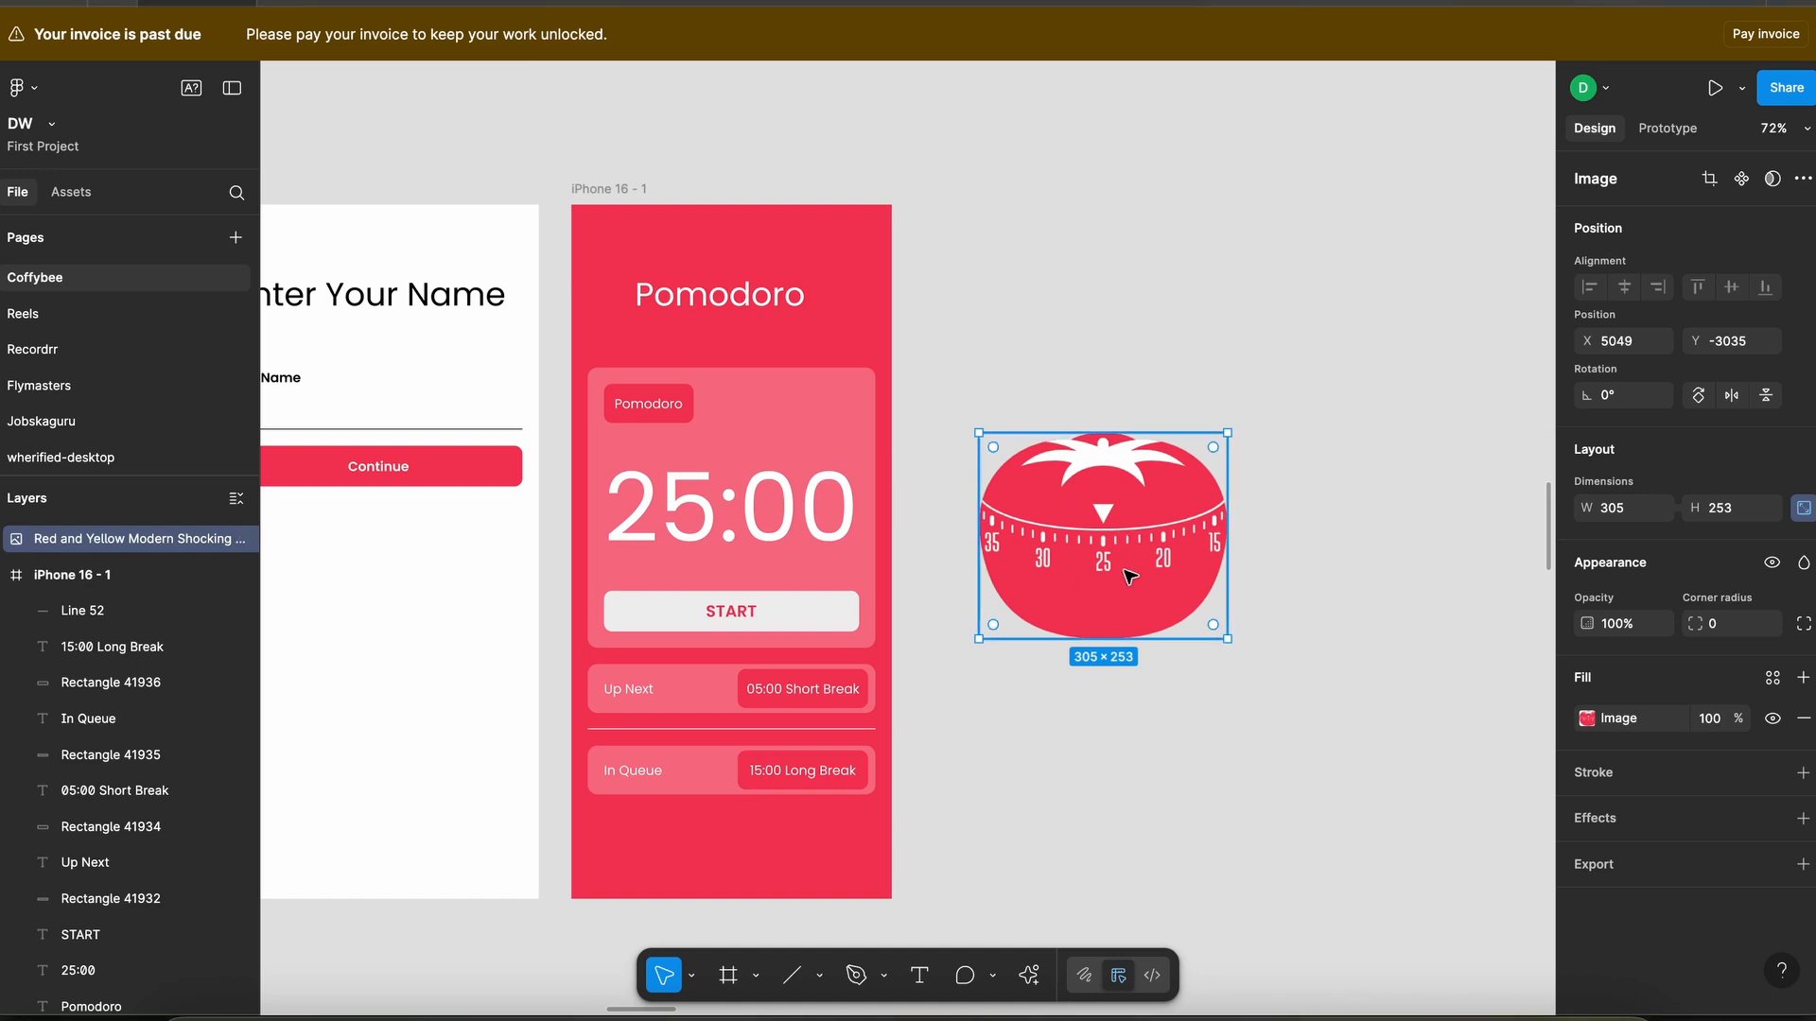
- Set the tomato image's height to 40 and place it just left of the Pomodoro title, at about X 20, Y 90
{"action": "left_click", "coordinate": [697, 302]}
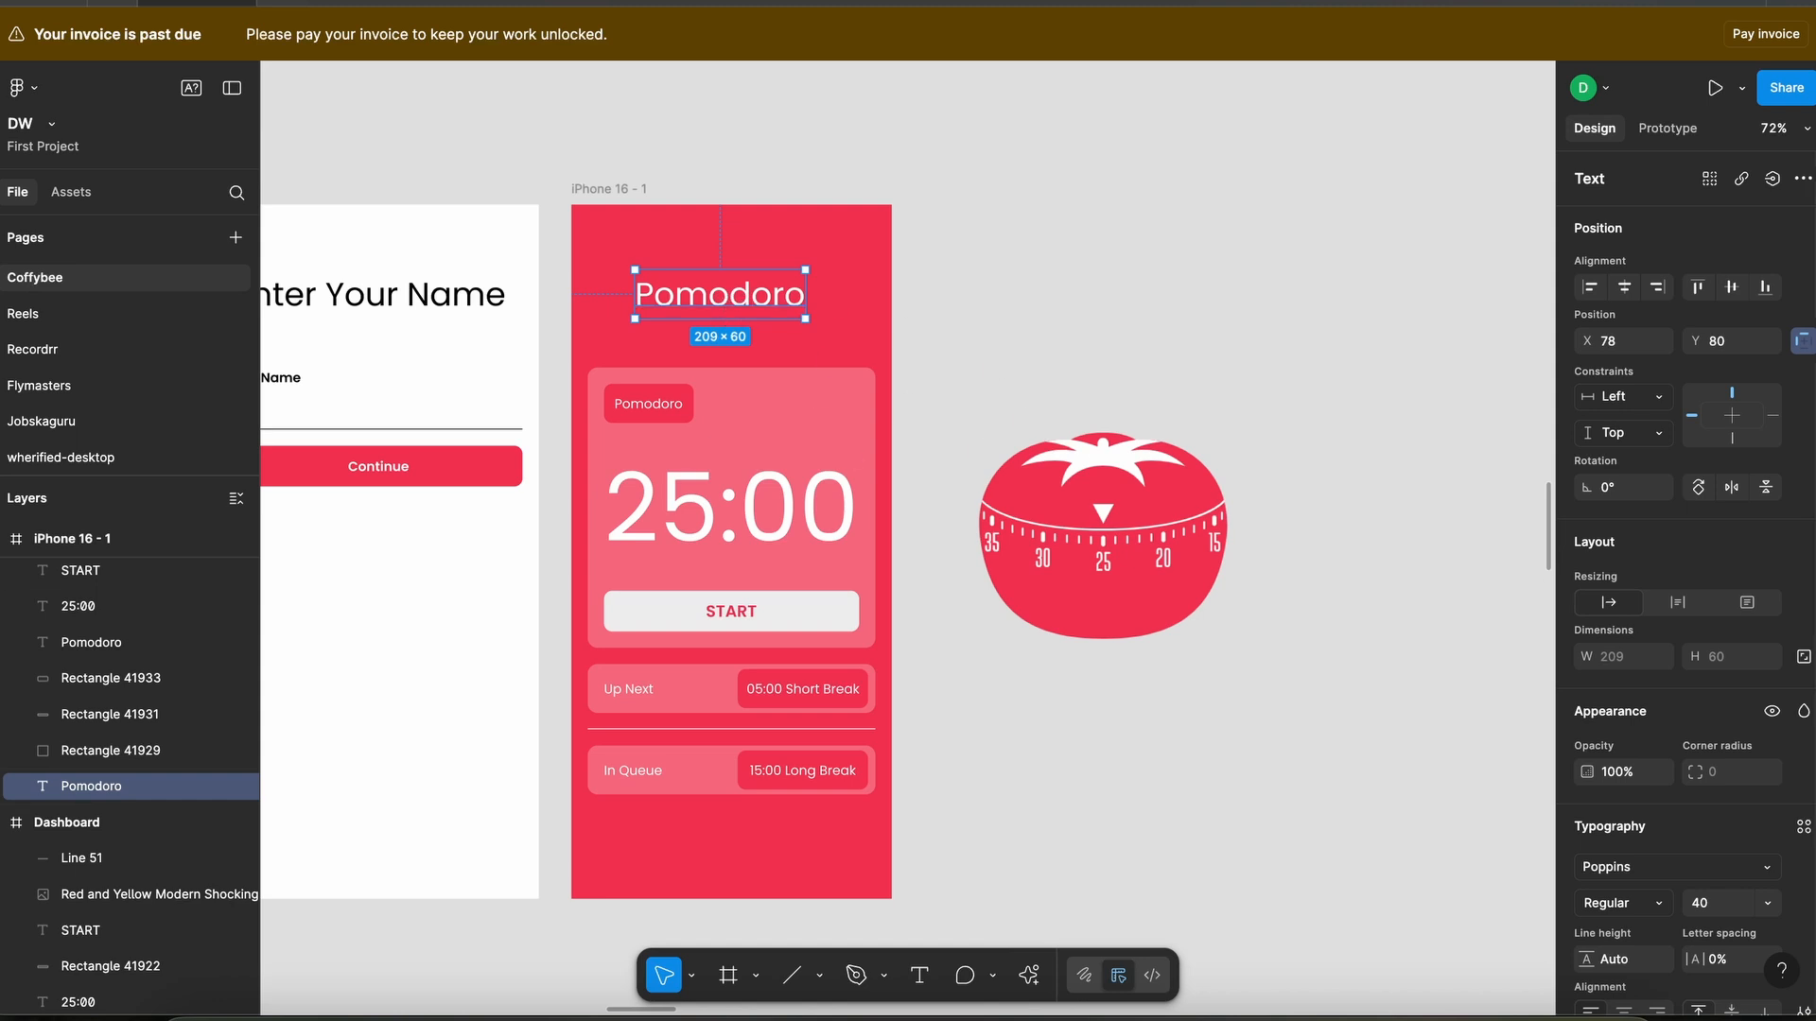
{"action": "left_click", "coordinate": [1201, 586]}
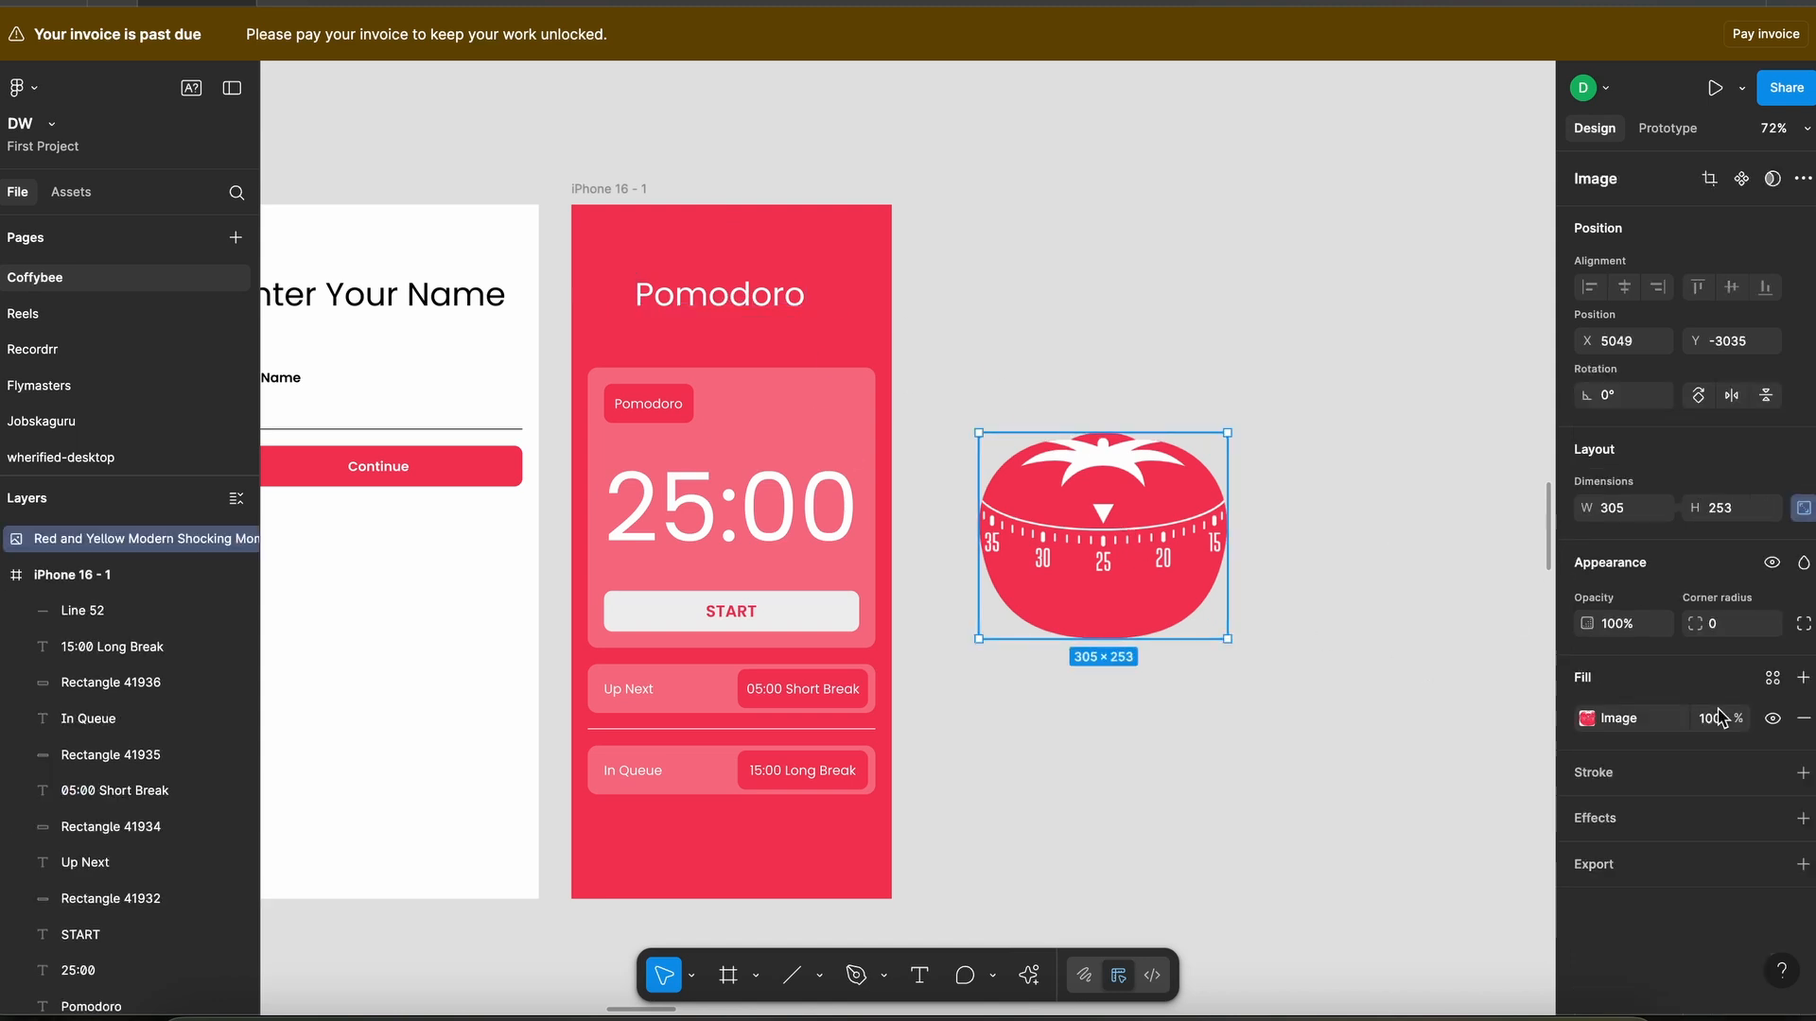
{"action": "left_click", "coordinate": [1747, 514]}
{"action": "type", "text": "40"}
{"action": "key", "text": "Return"}
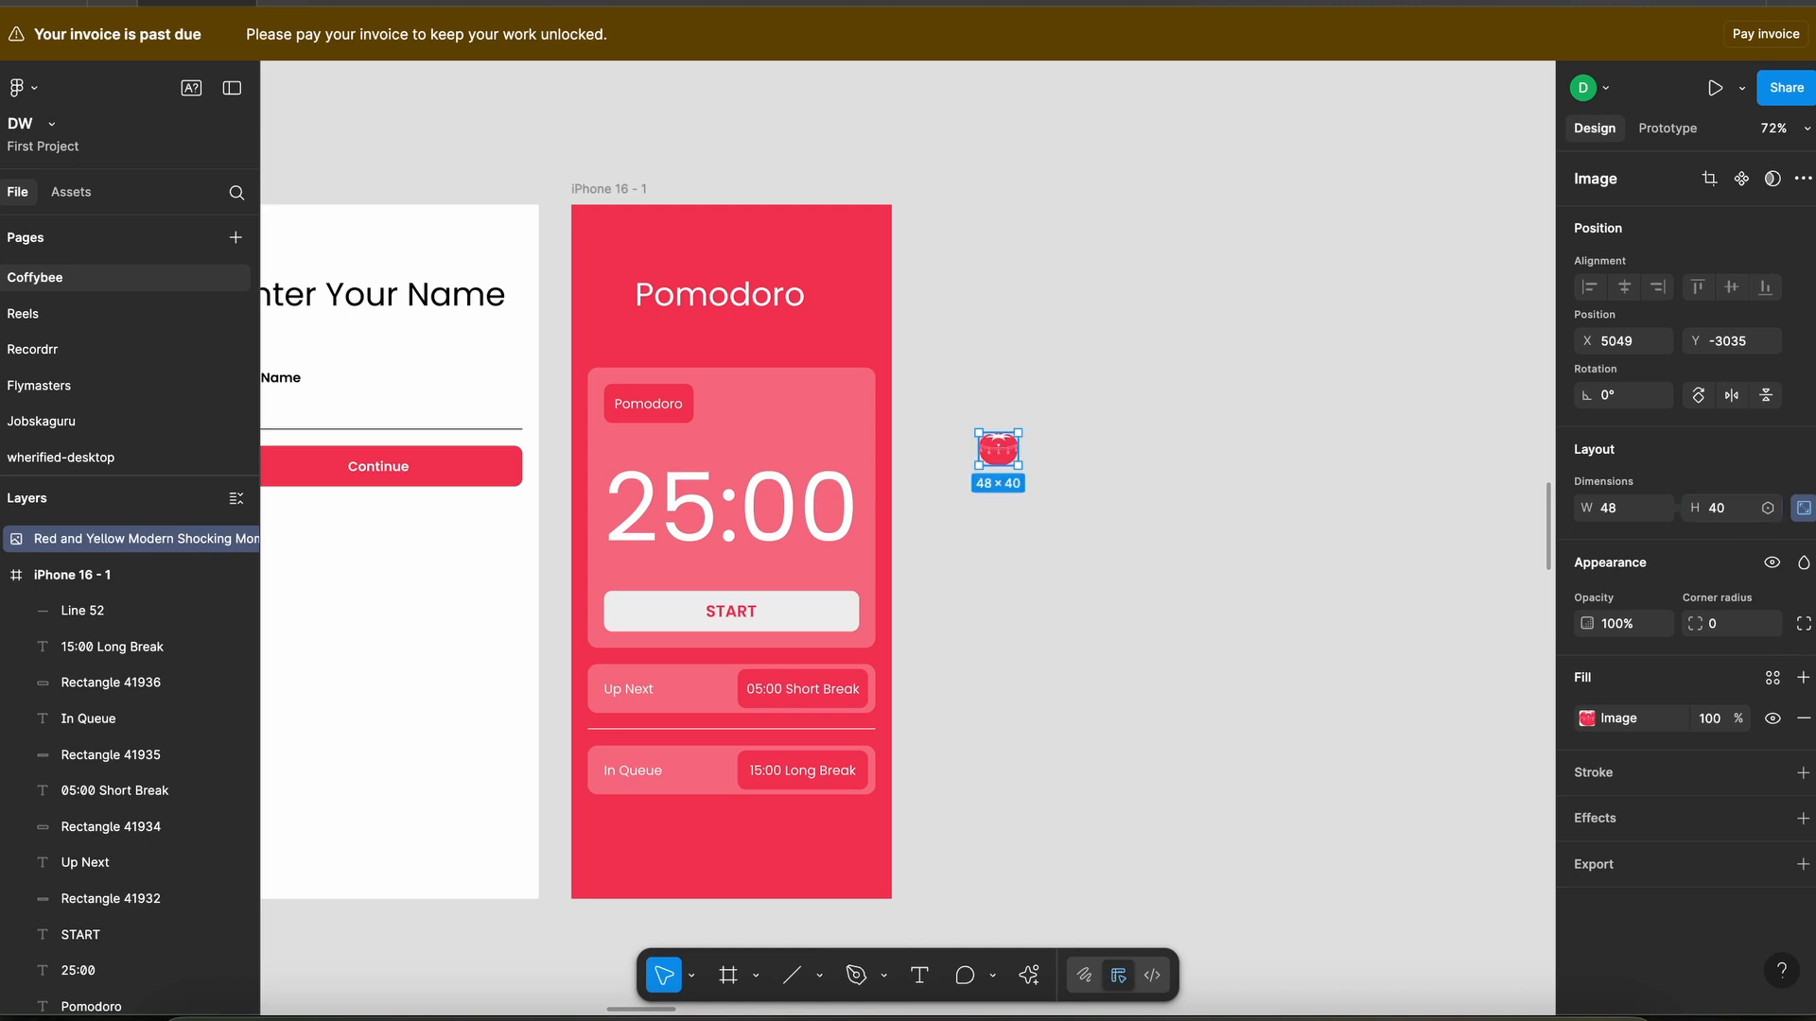
{"action": "scroll", "coordinate": [584, 301], "scroll_direction": "up", "scroll_amount": 3}
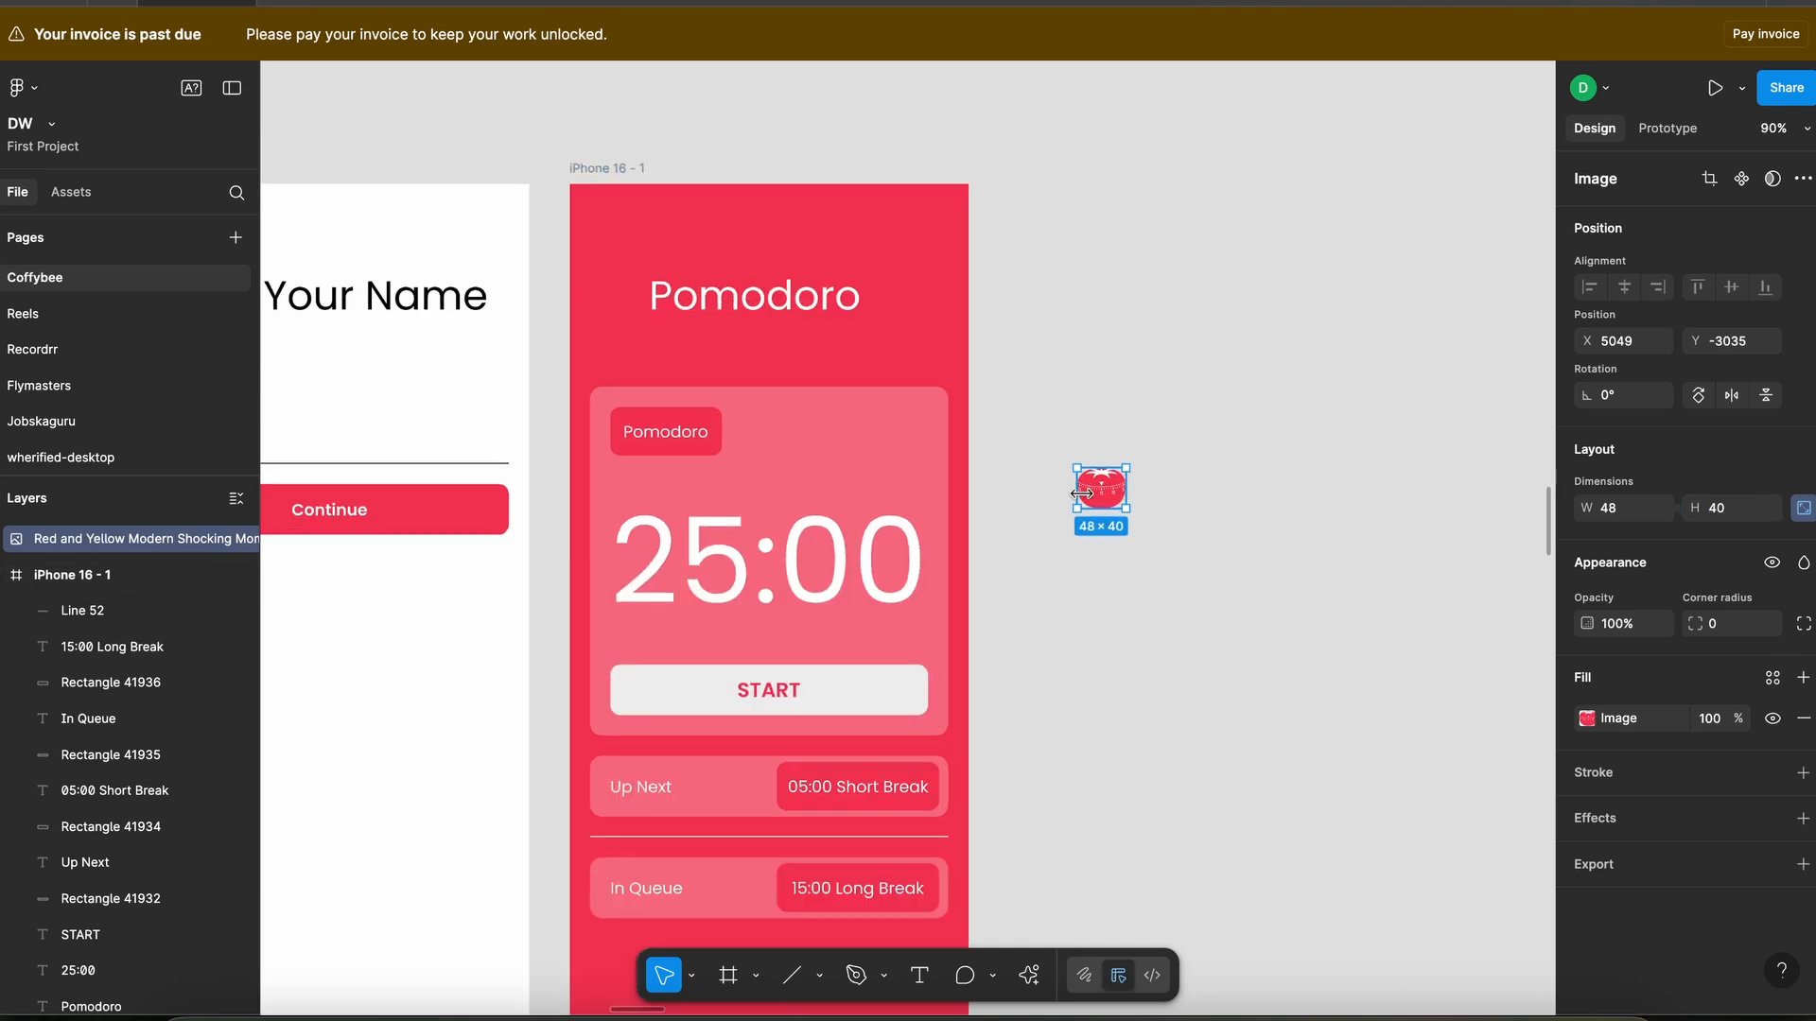
{"action": "left_click_drag", "start_coordinate": [1102, 488], "coordinate": [616, 303]}
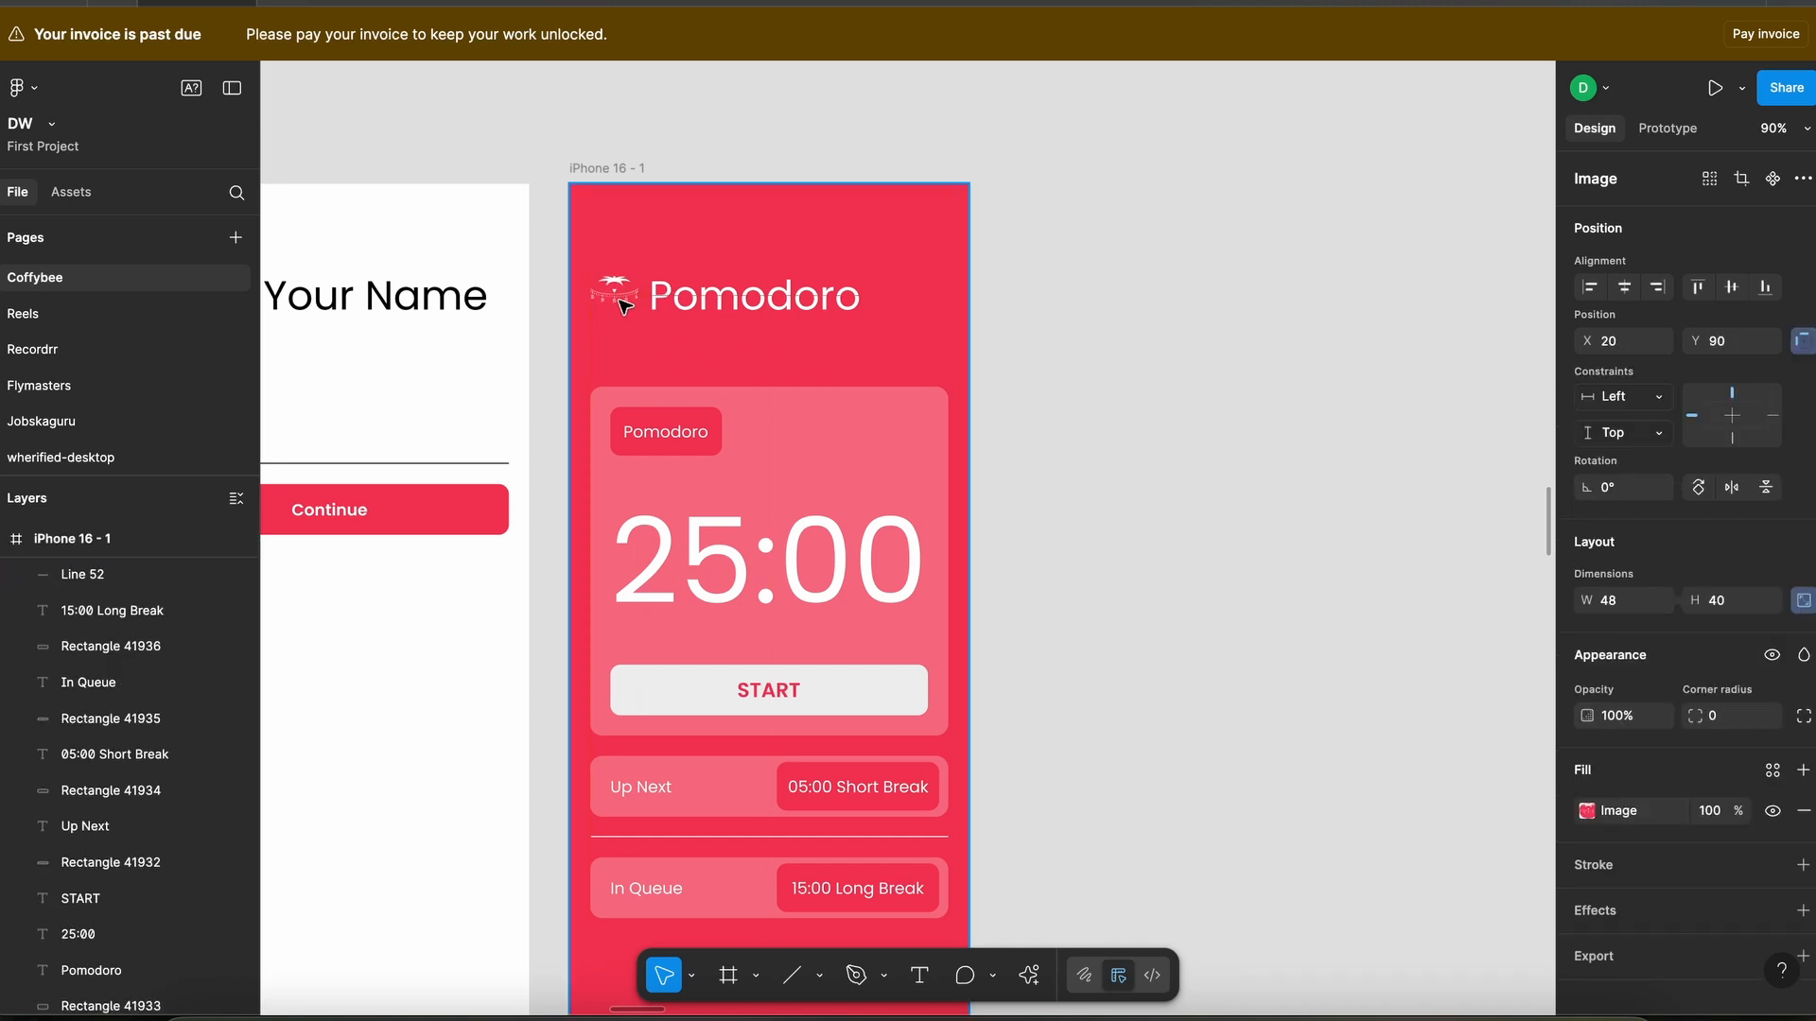
- Place the tomato image at X 20, widen it to about 48.19, and check its spacing to the Pomodoro title
{"action": "scroll", "coordinate": [607, 267], "scroll_direction": "up", "scroll_amount": 5}
{"action": "scroll", "coordinate": [607, 267], "scroll_direction": "up", "scroll_amount": 2}
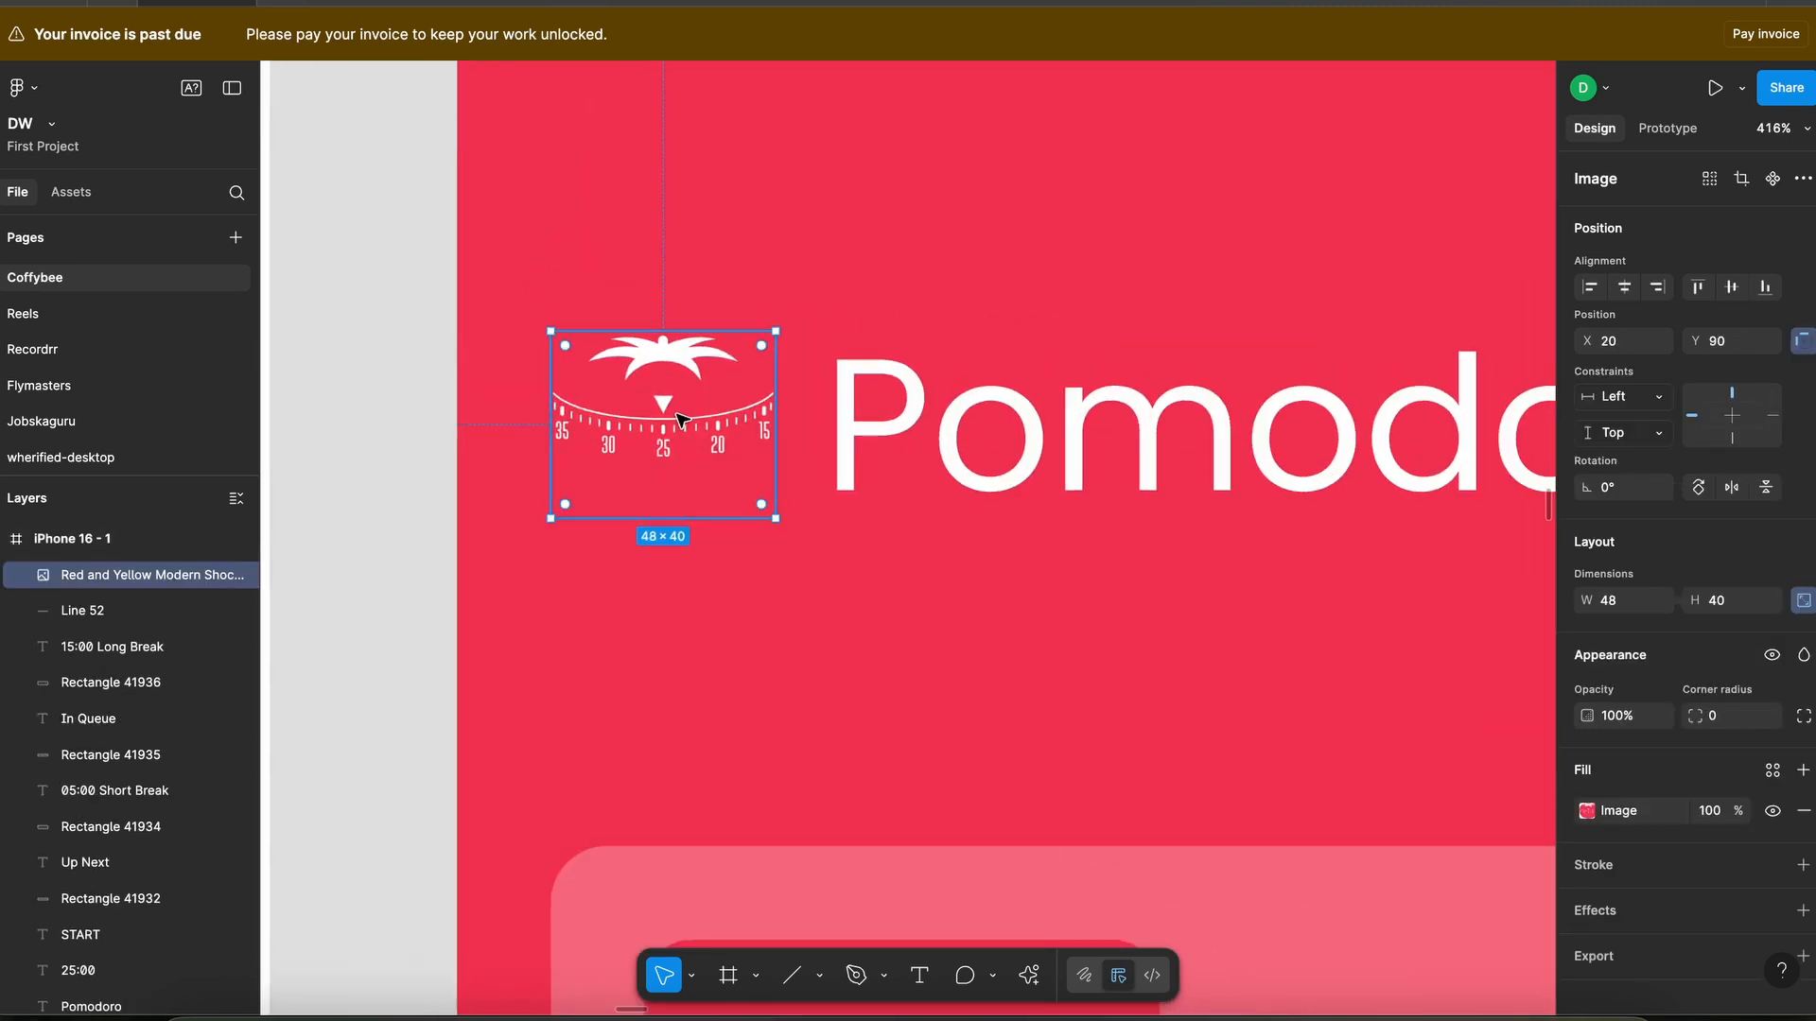
{"action": "left_click_drag", "start_coordinate": [686, 422], "coordinate": [695, 423]}
{"action": "left_click", "coordinate": [1641, 349]}
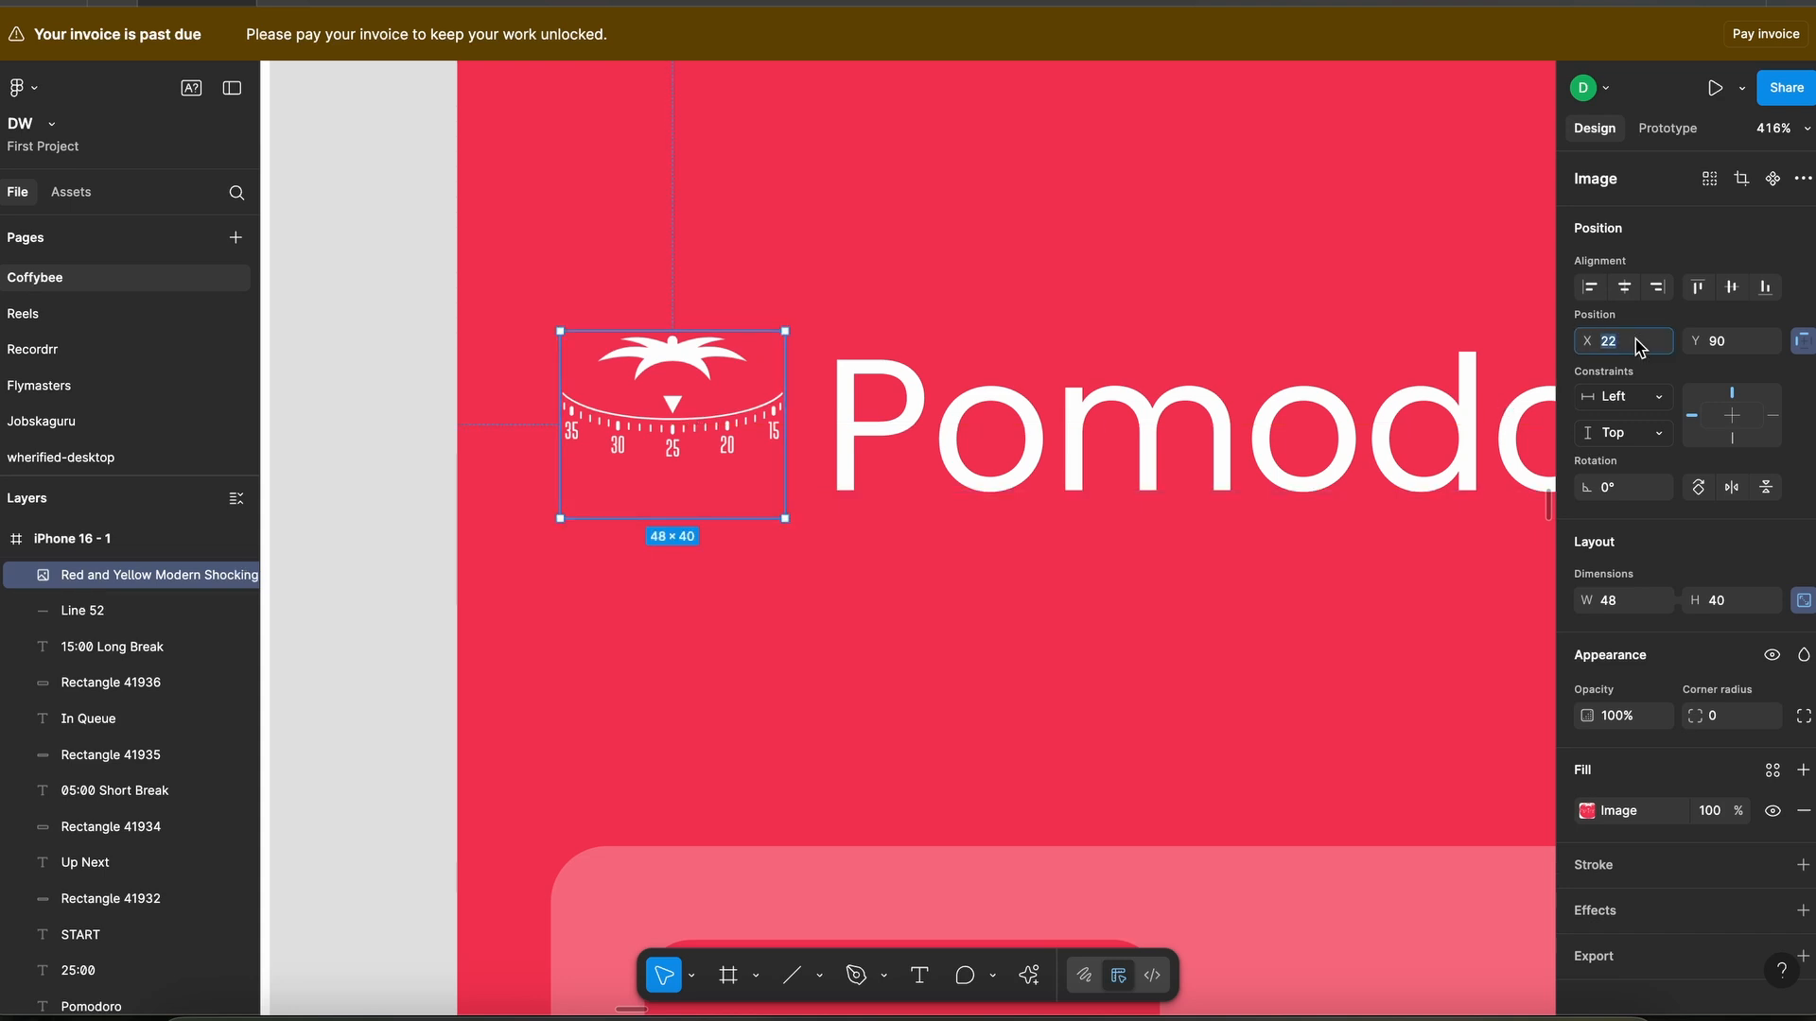
{"action": "key", "text": "Return"}
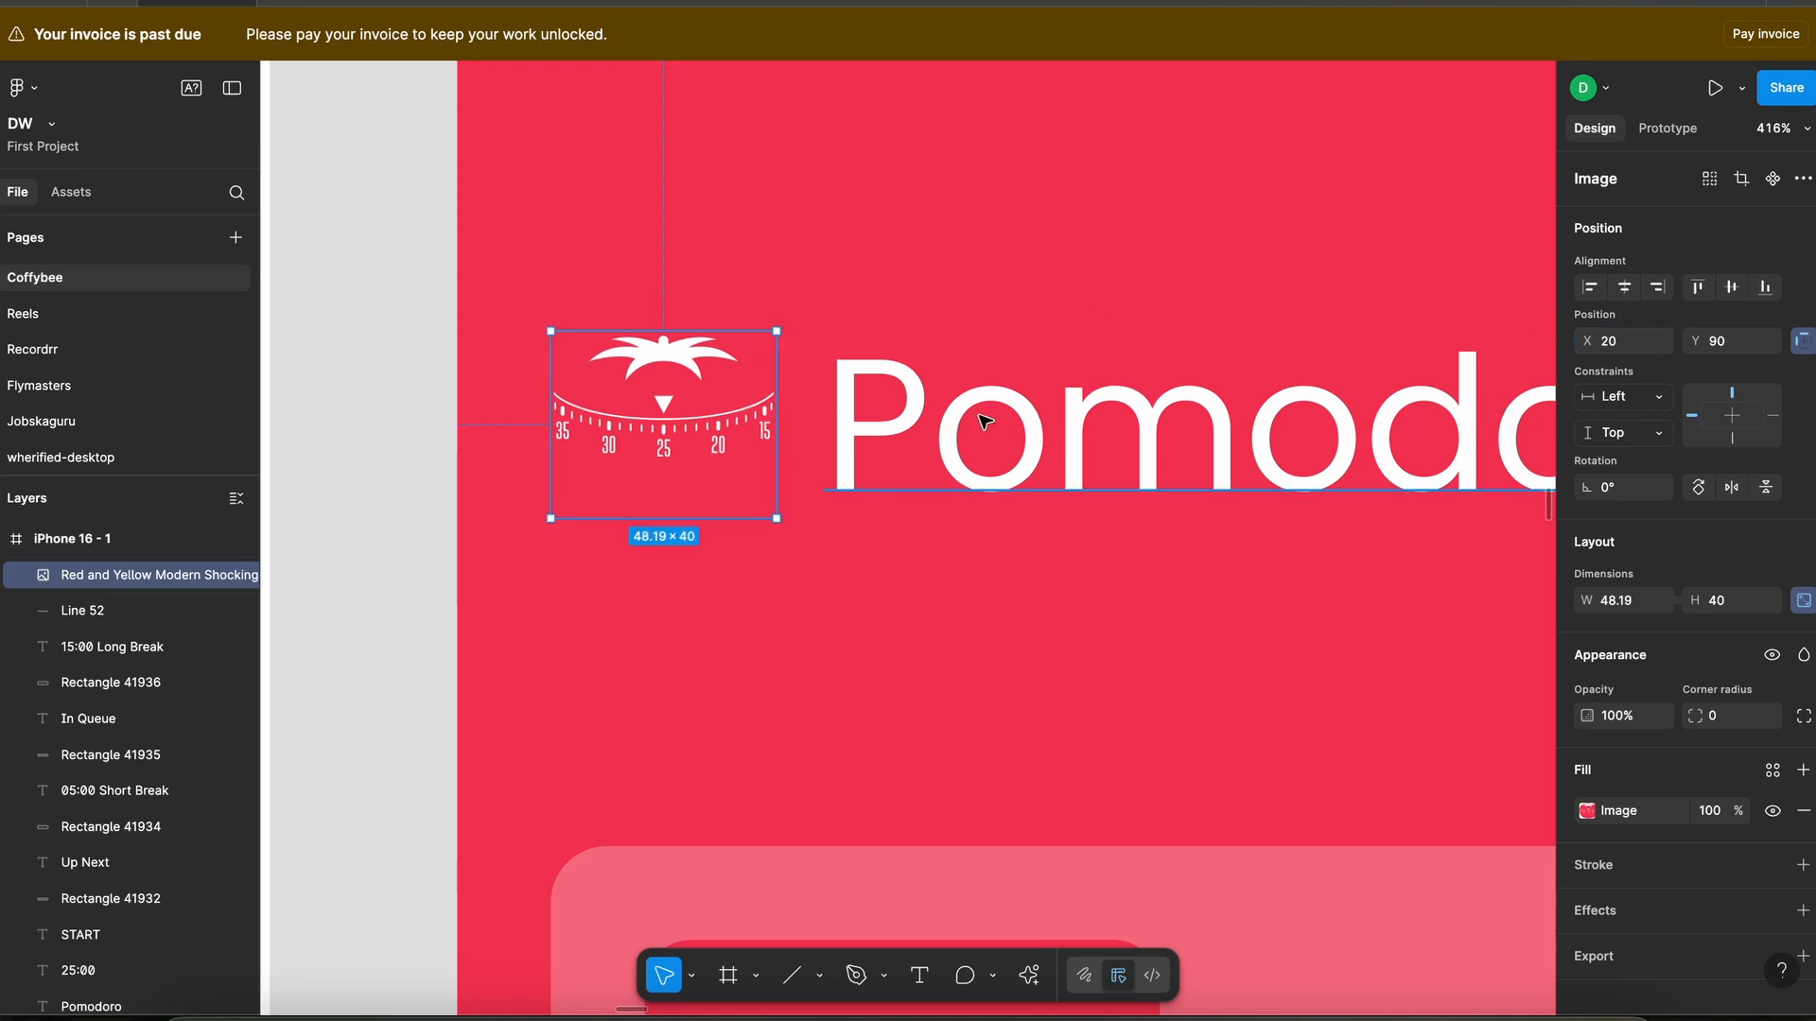
{"action": "left_click", "coordinate": [983, 420], "text": "shift"}
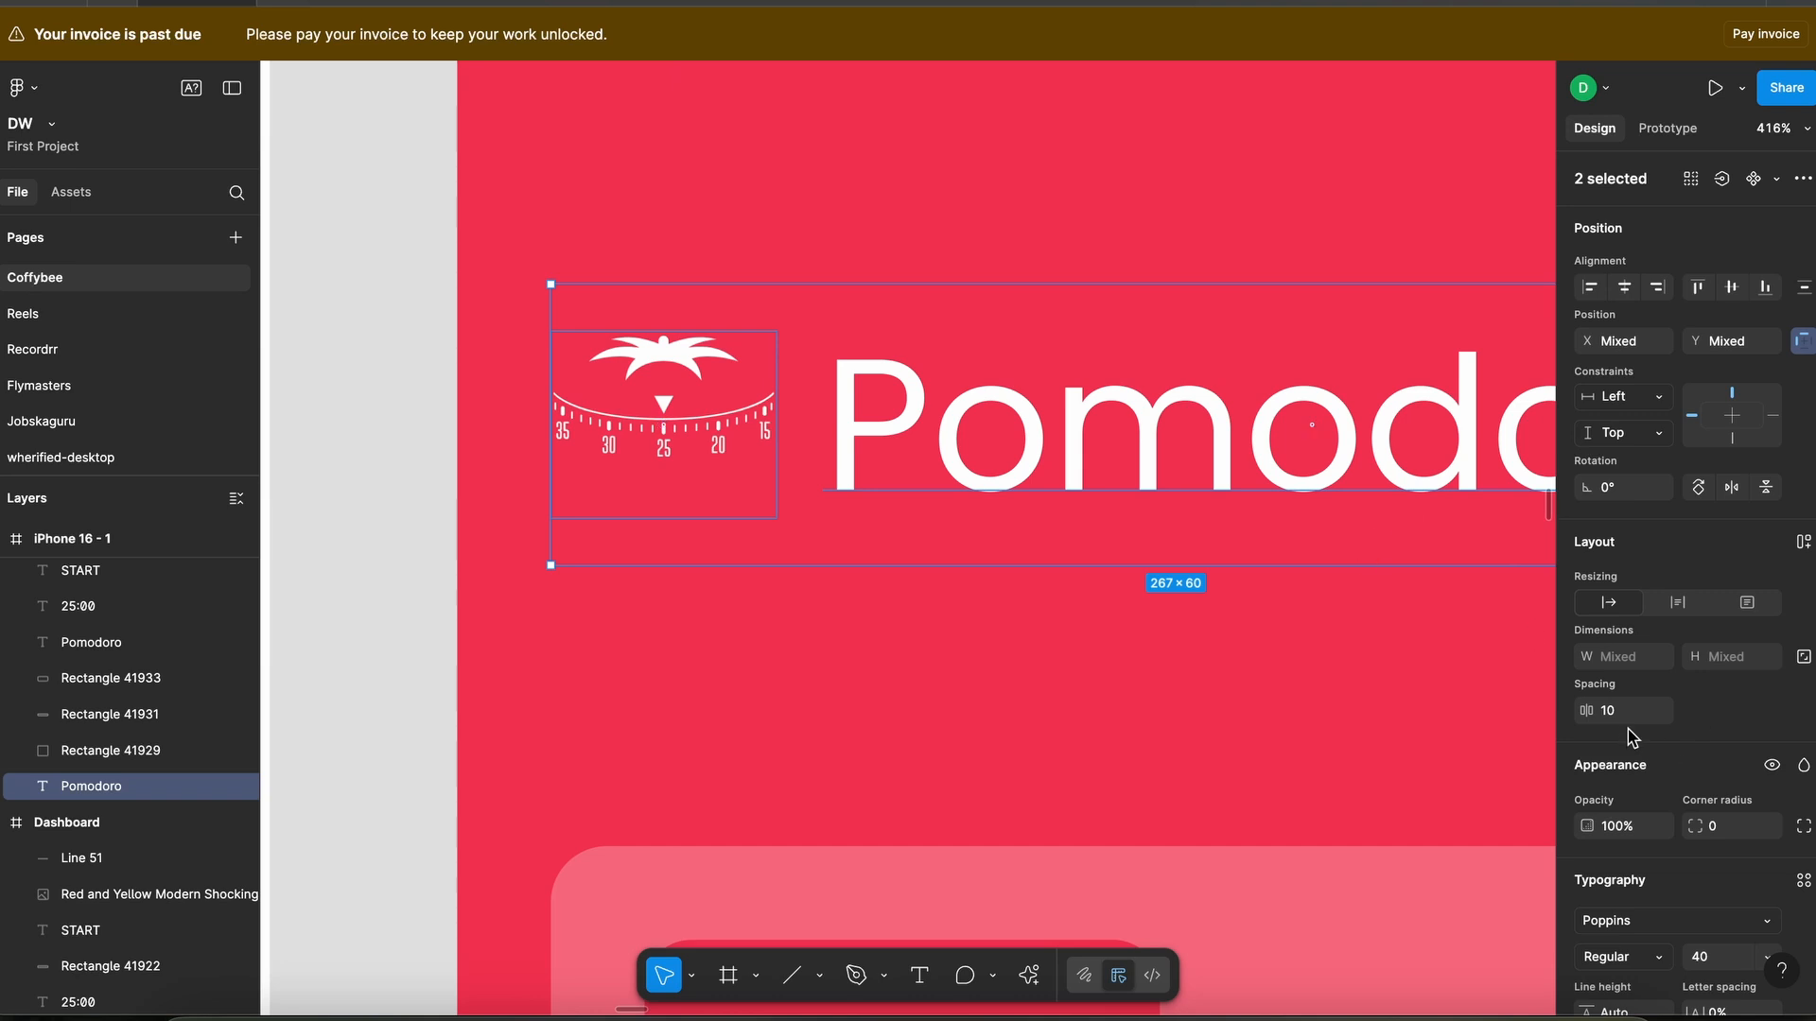
{"action": "left_click", "coordinate": [1102, 656]}
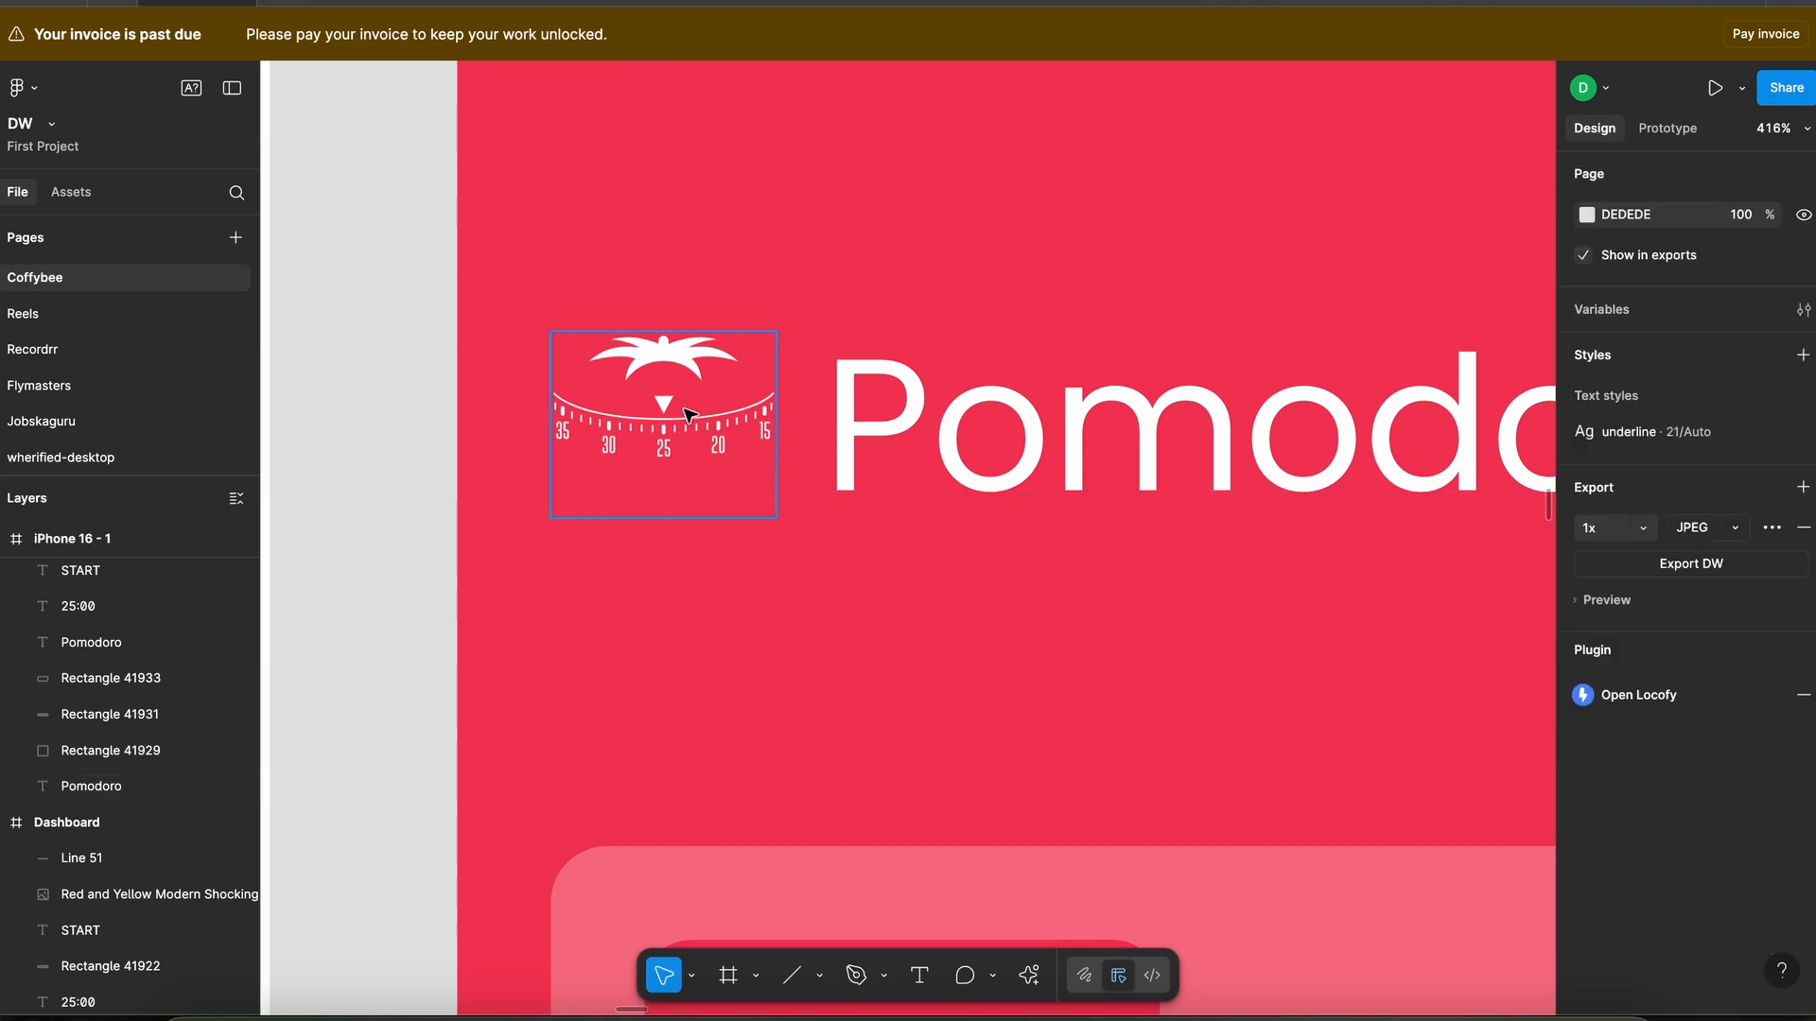
- Add a drop shadow to the tomato image with Y offset 0 and blur 30
{"action": "left_click", "coordinate": [737, 379]}
{"action": "scroll", "coordinate": [972, 331], "scroll_direction": "down", "scroll_amount": 5}
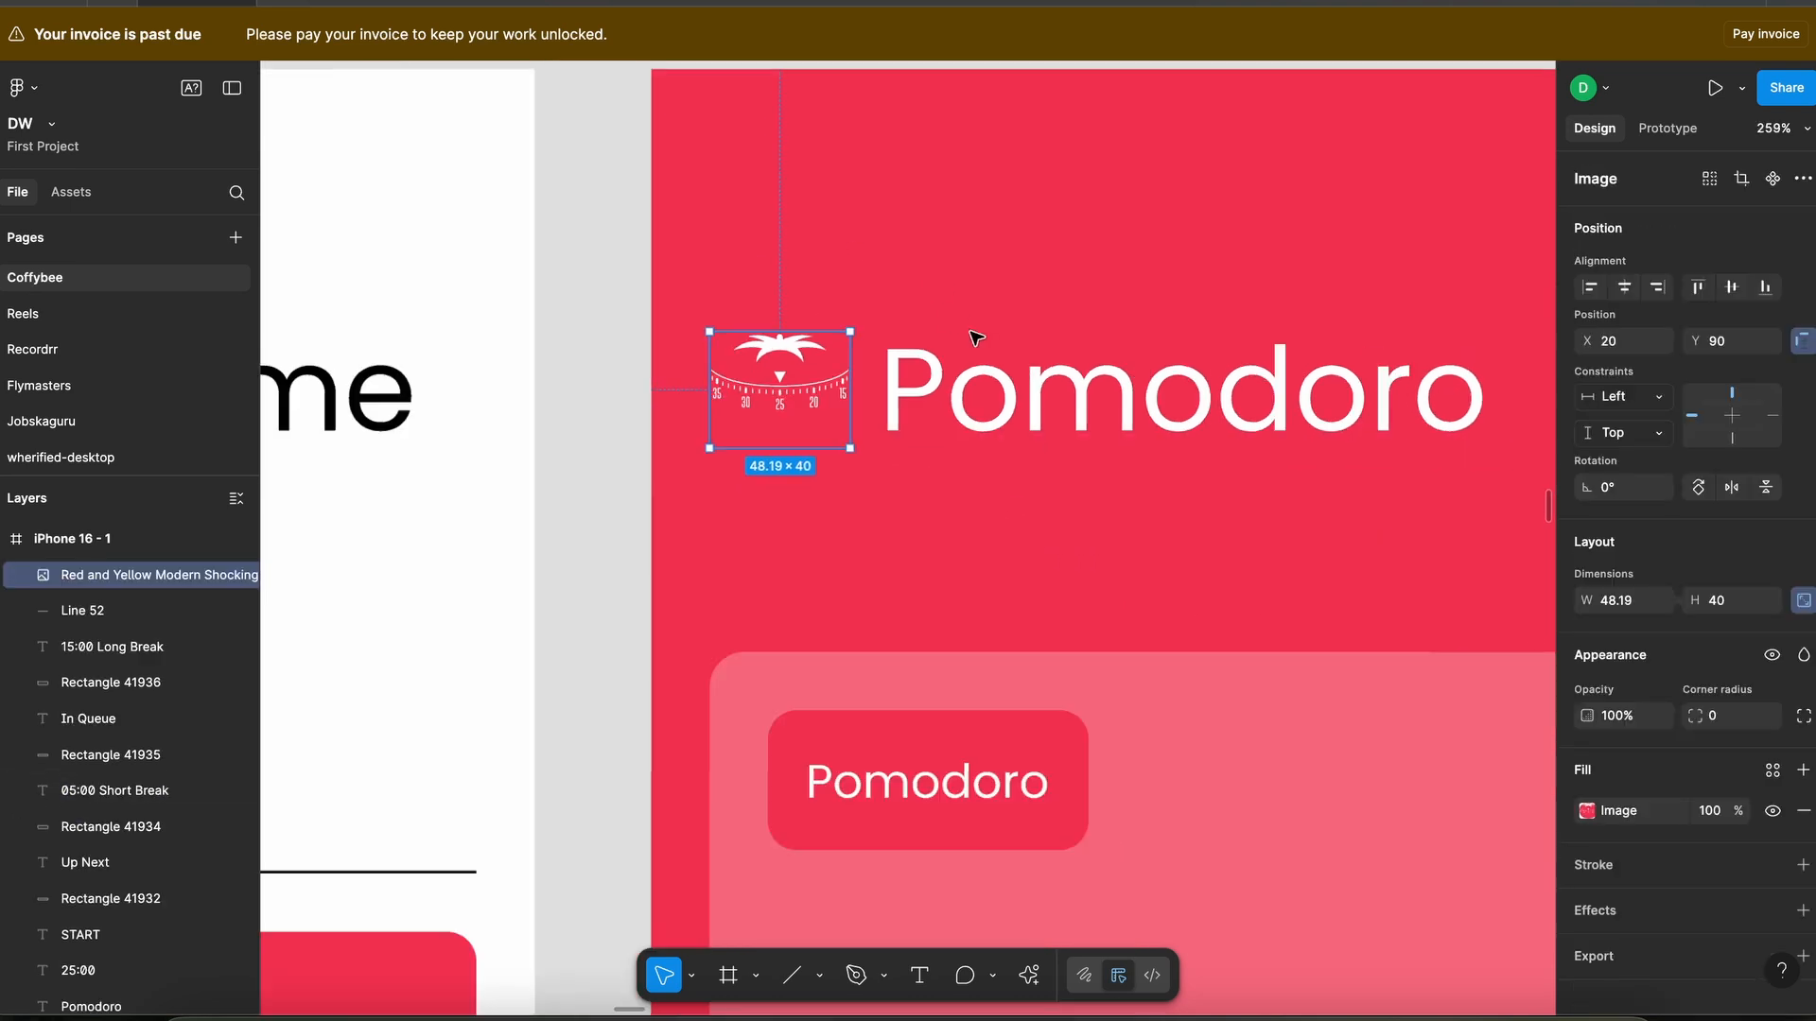
{"action": "scroll", "coordinate": [1212, 674], "scroll_direction": "up", "scroll_amount": 2}
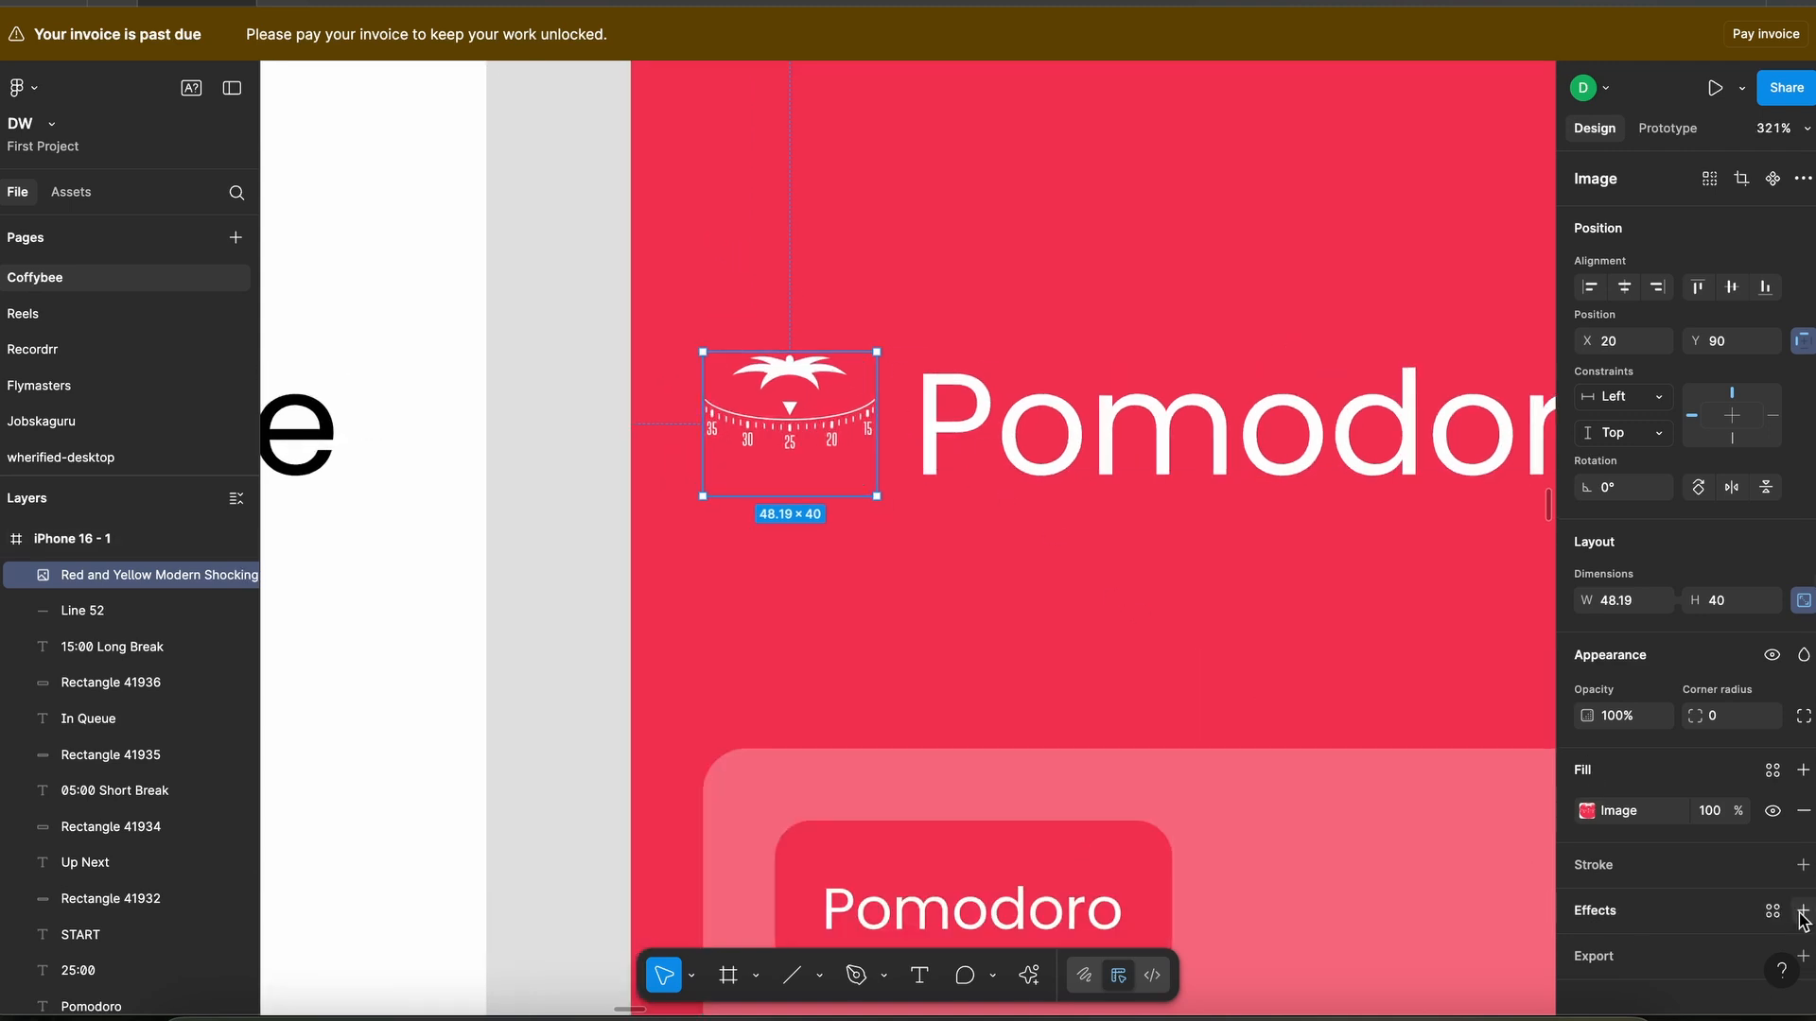
{"action": "scroll", "coordinate": [1735, 830], "scroll_direction": "down", "scroll_amount": 1}
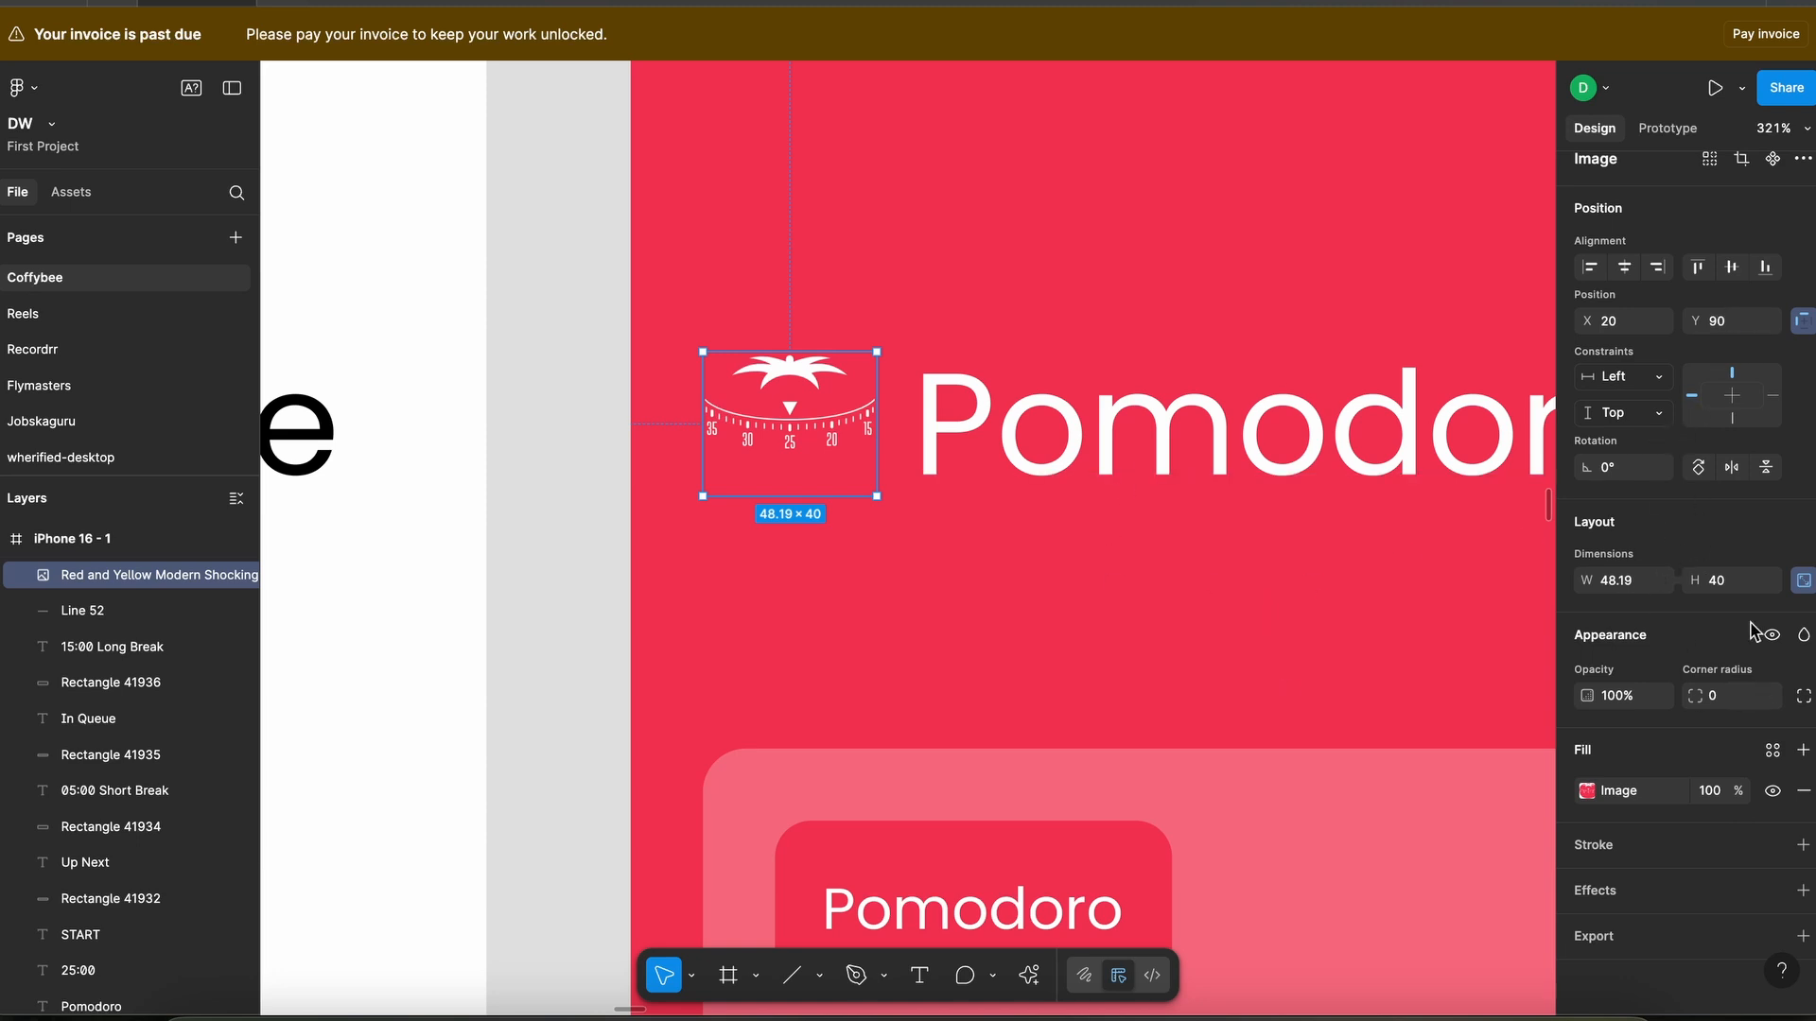
{"action": "left_click", "coordinate": [1802, 890]}
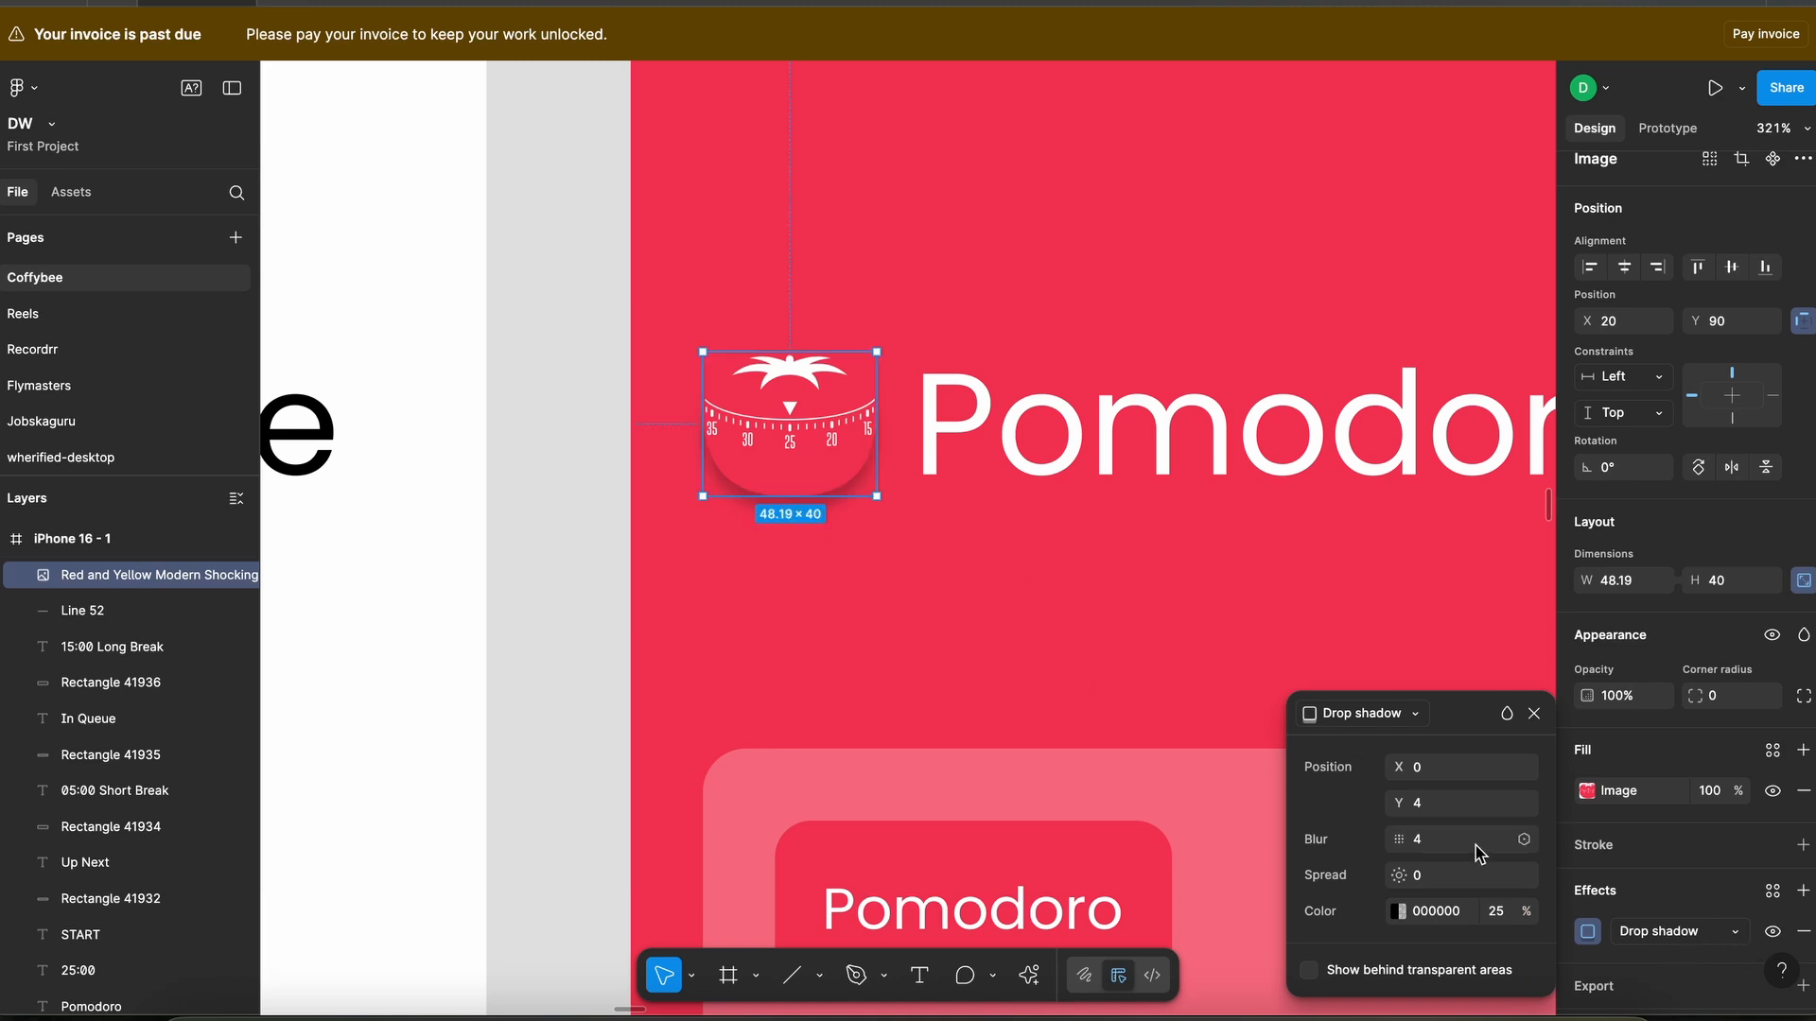
{"action": "left_click", "coordinate": [1435, 803]}
{"action": "type", "text": "0"}
{"action": "left_click", "coordinate": [1429, 840]}
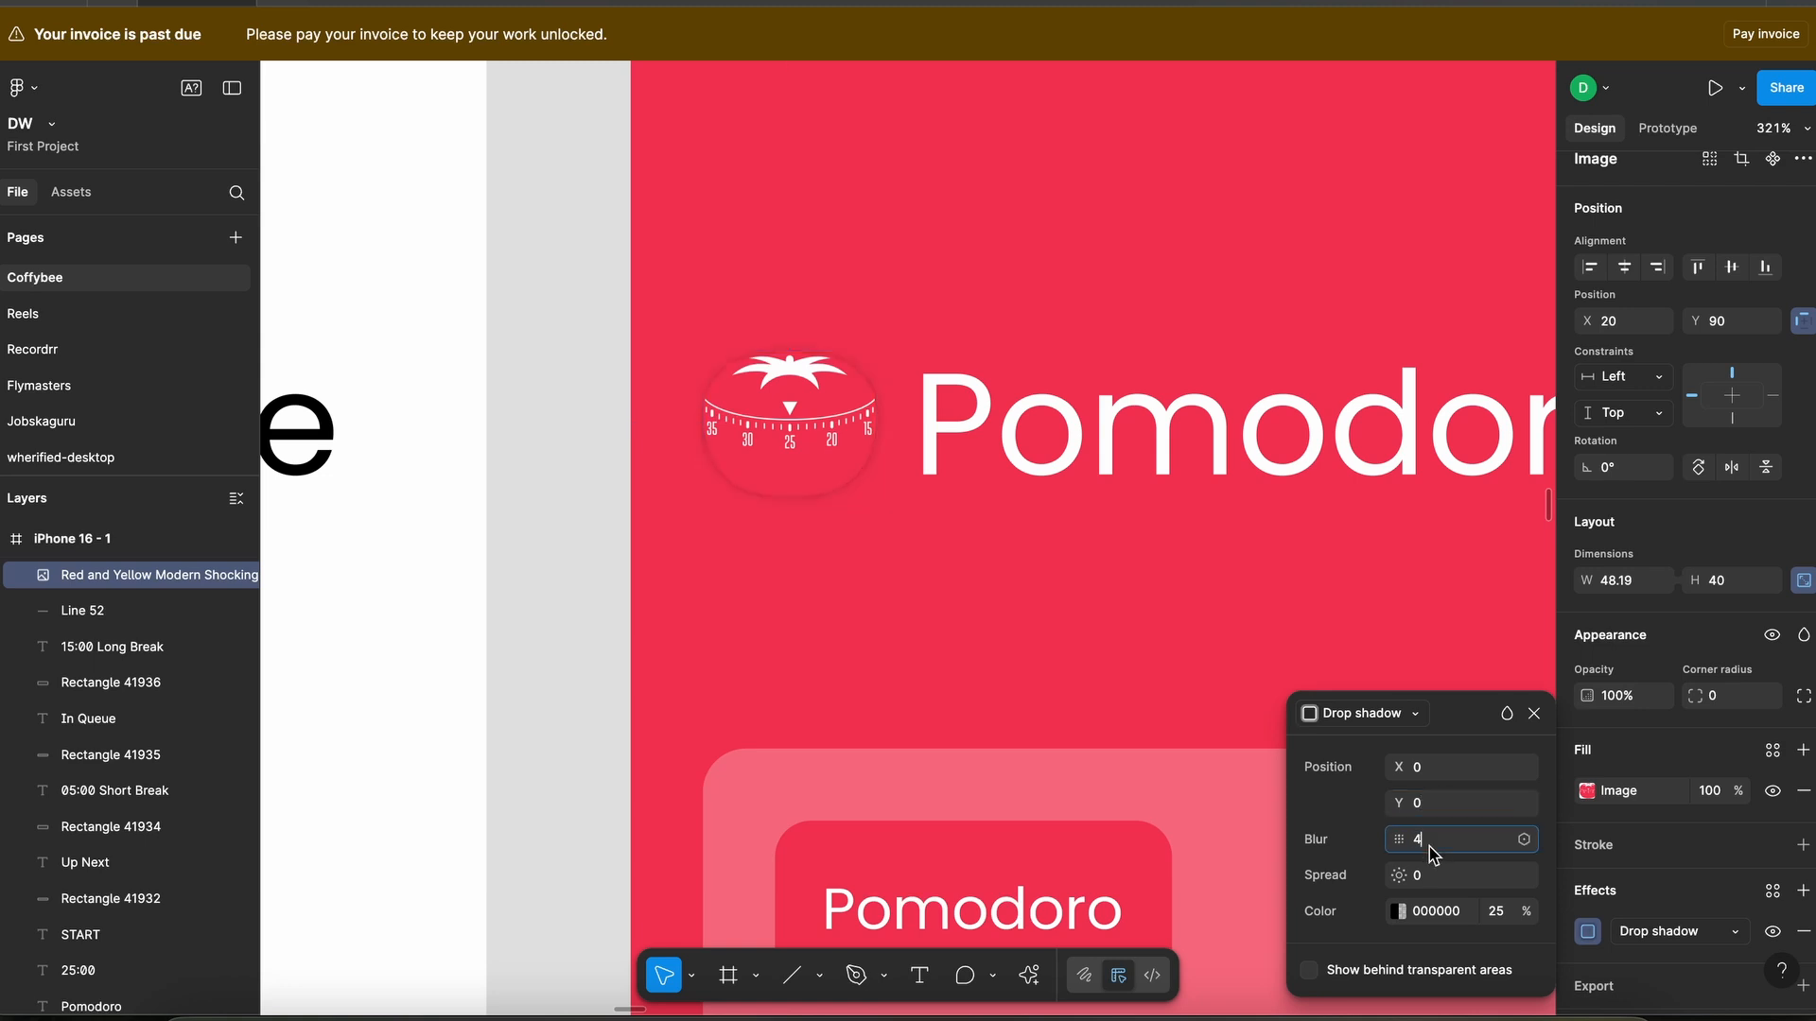
{"action": "type", "text": "30"}
{"action": "key", "text": "Return"}
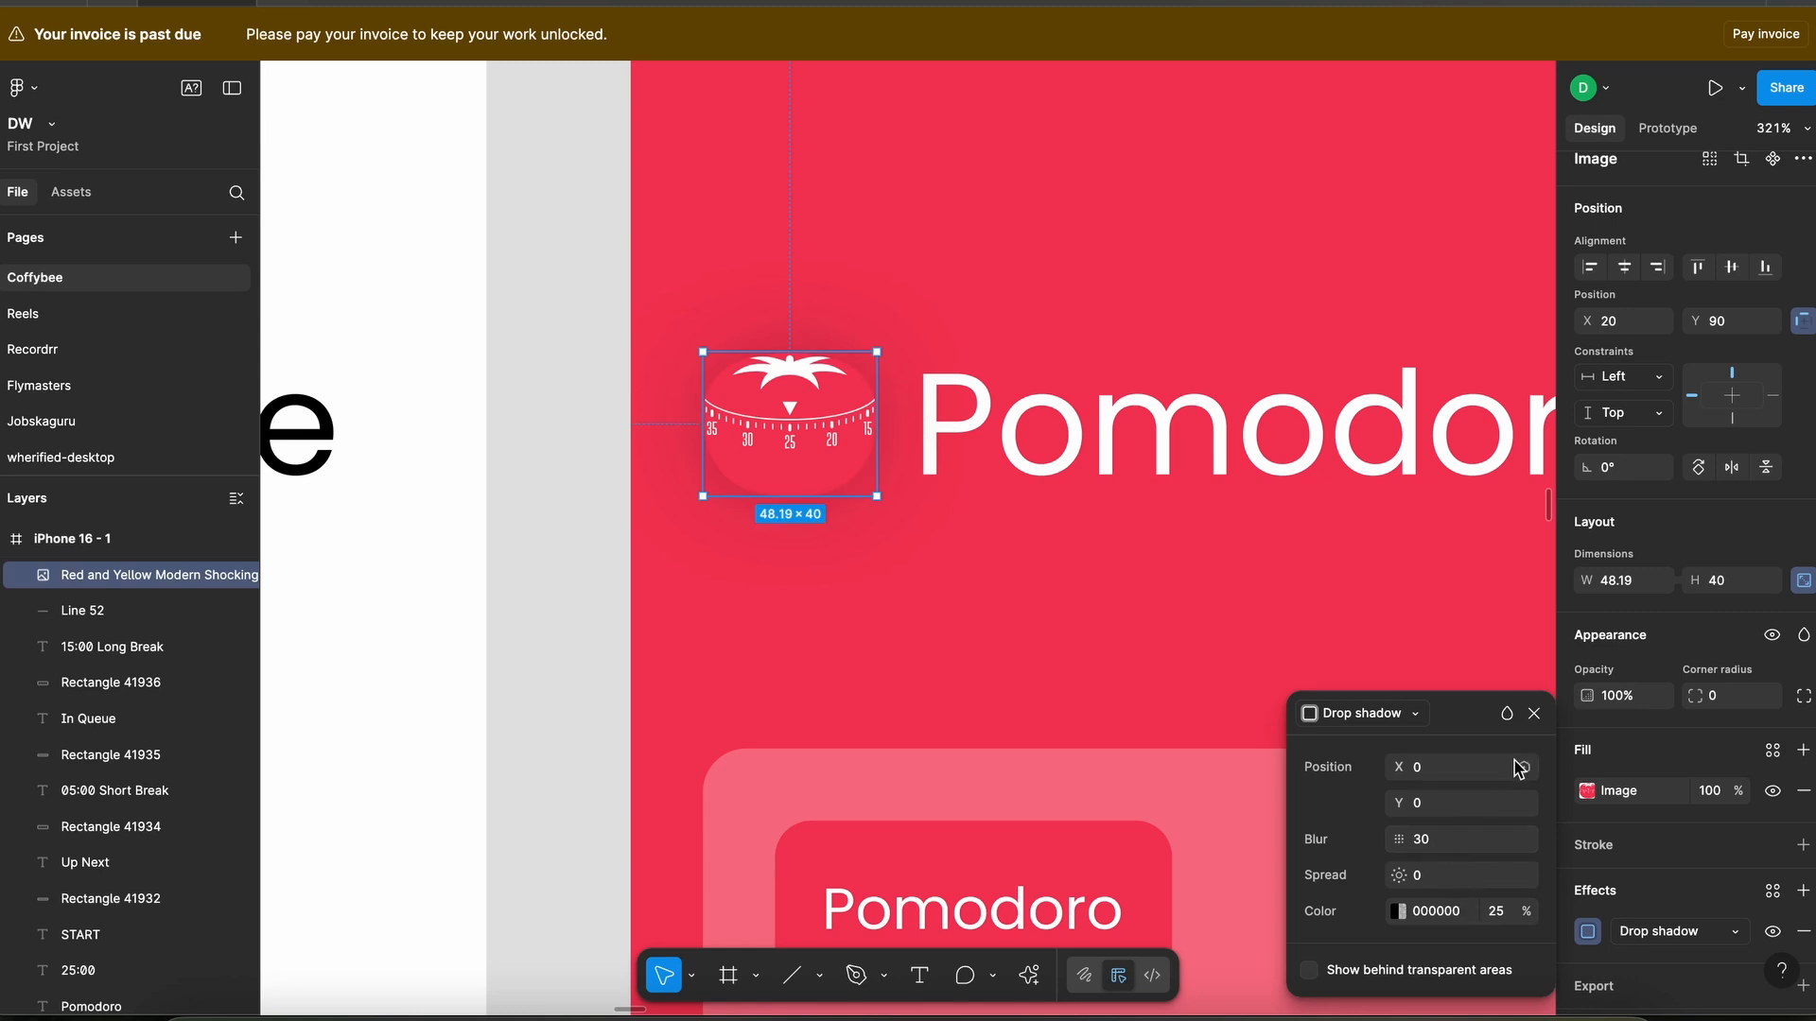
{"action": "left_click", "coordinate": [1534, 713]}
{"action": "left_click", "coordinate": [1135, 581]}
- Review the whole Pomodoro screen, from the logo and title down to the break rows, alongside the Name screen
{"action": "scroll", "coordinate": [1134, 582], "scroll_direction": "down", "scroll_amount": 1}
{"action": "scroll", "coordinate": [1135, 581], "scroll_direction": "down", "scroll_amount": 5}
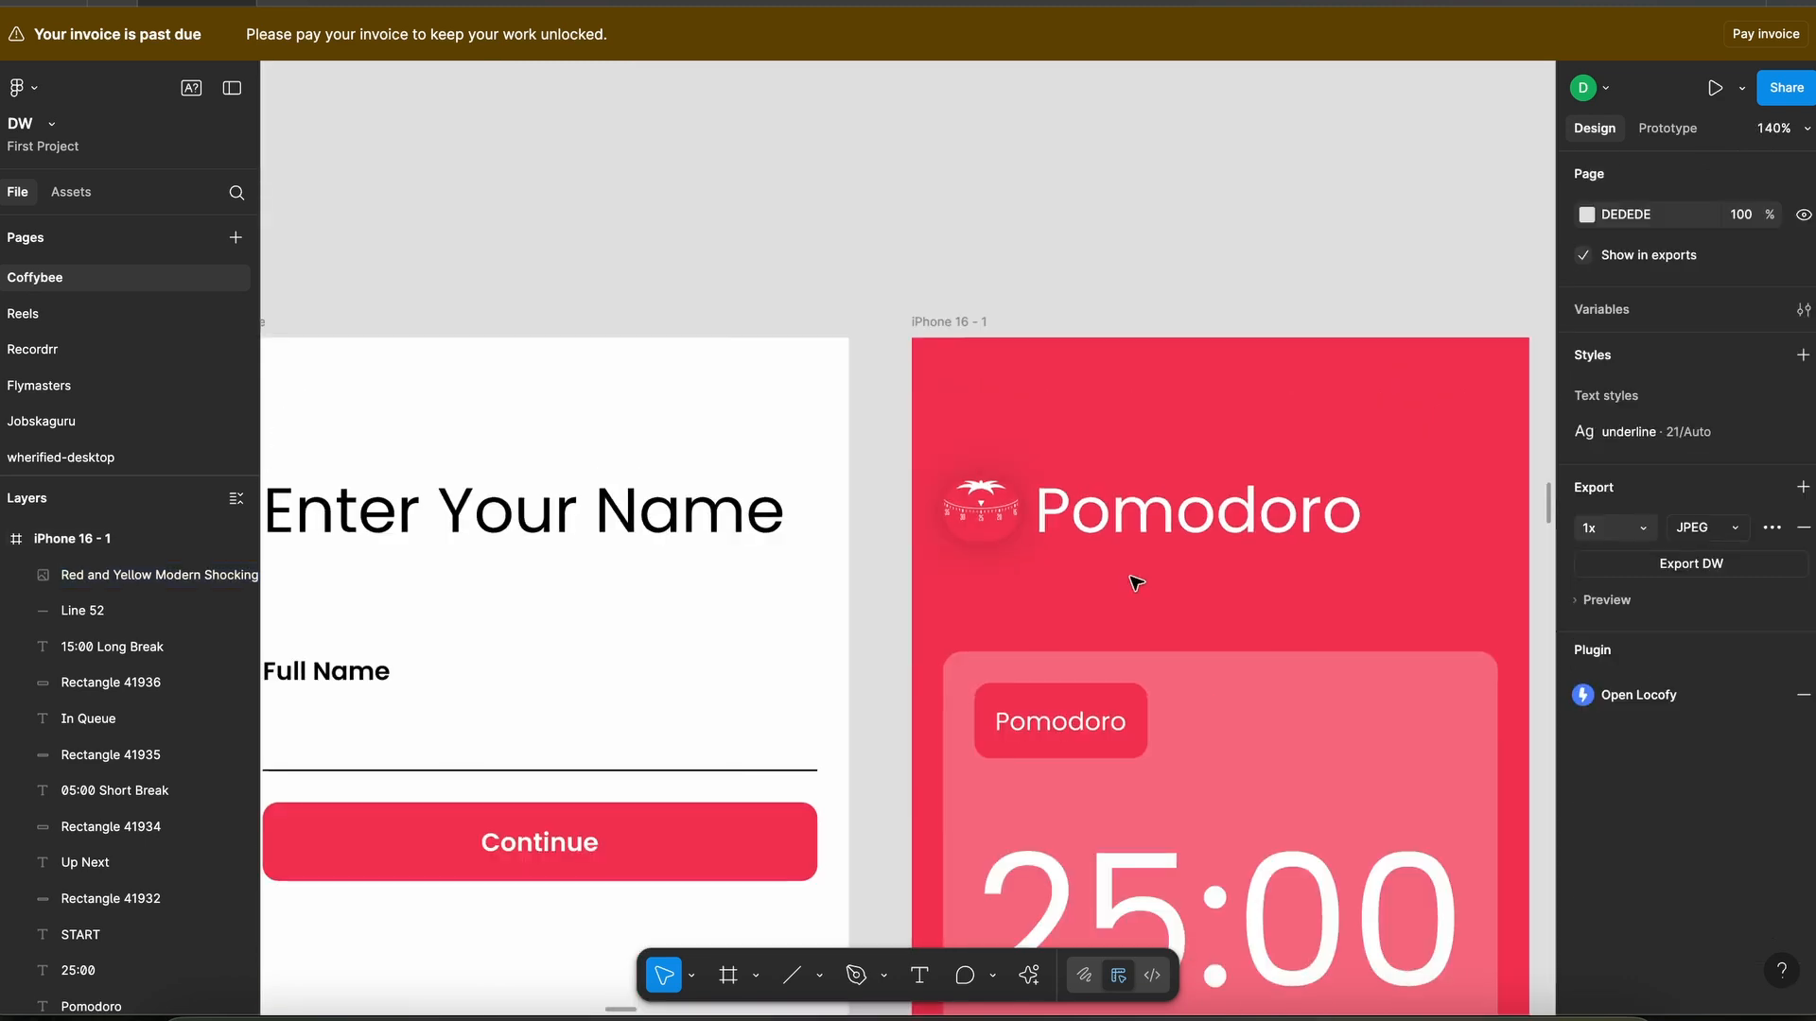
{"action": "scroll", "coordinate": [1139, 596], "scroll_direction": "right", "scroll_amount": 3}
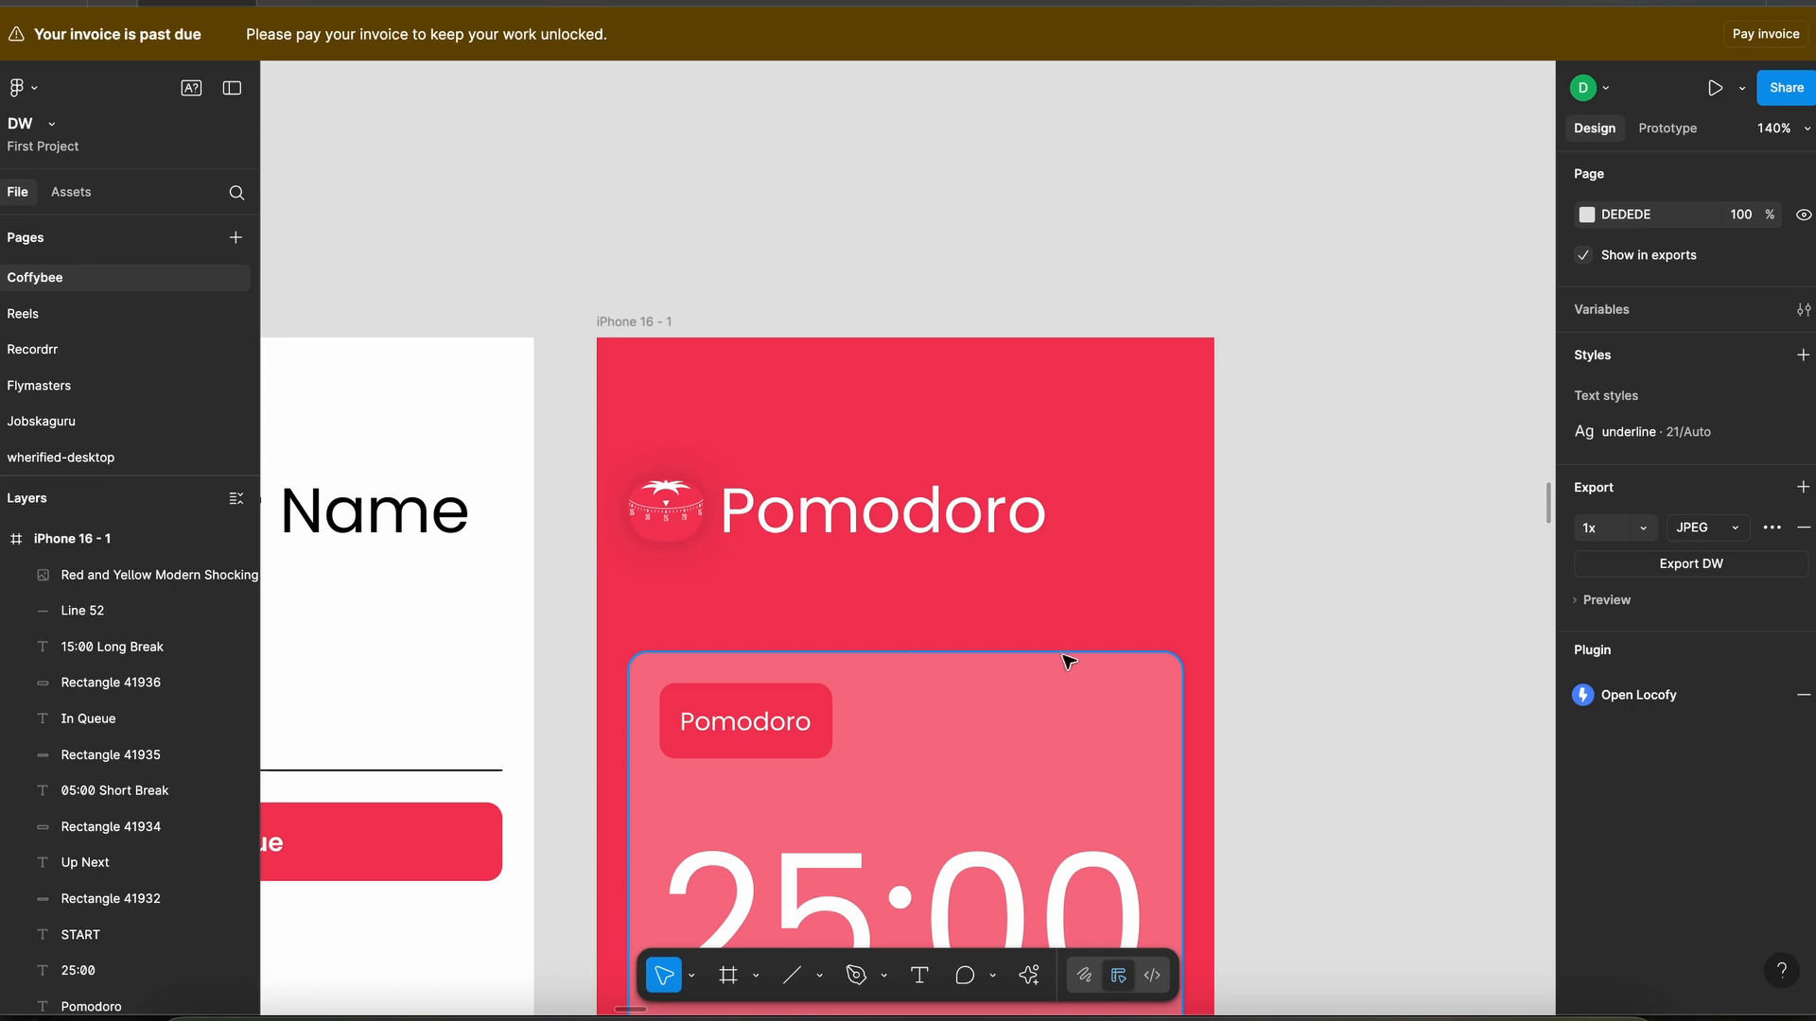
{"action": "scroll", "coordinate": [1066, 656], "scroll_direction": "down", "scroll_amount": 5}
{"action": "scroll", "coordinate": [984, 616], "scroll_direction": "down", "scroll_amount": 4}
{"action": "scroll", "coordinate": [984, 616], "scroll_direction": "down", "scroll_amount": 5}
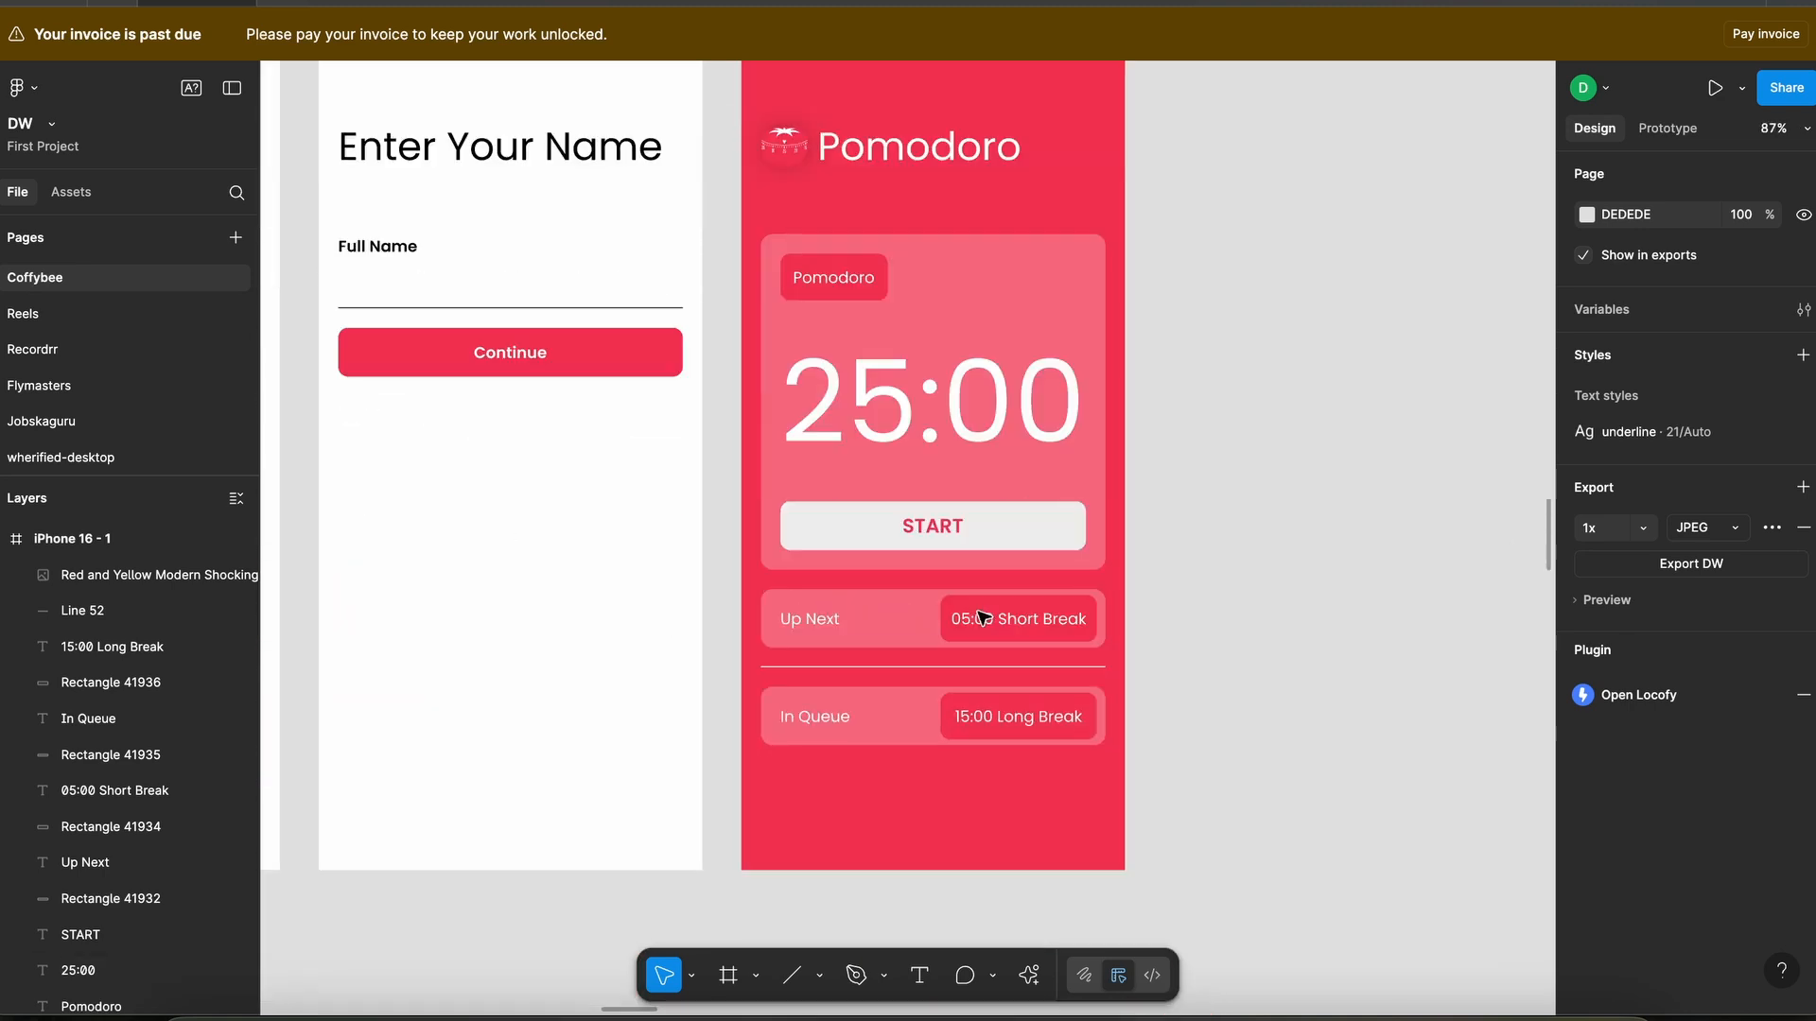
{"action": "scroll", "coordinate": [948, 523], "scroll_direction": "up", "scroll_amount": 1}
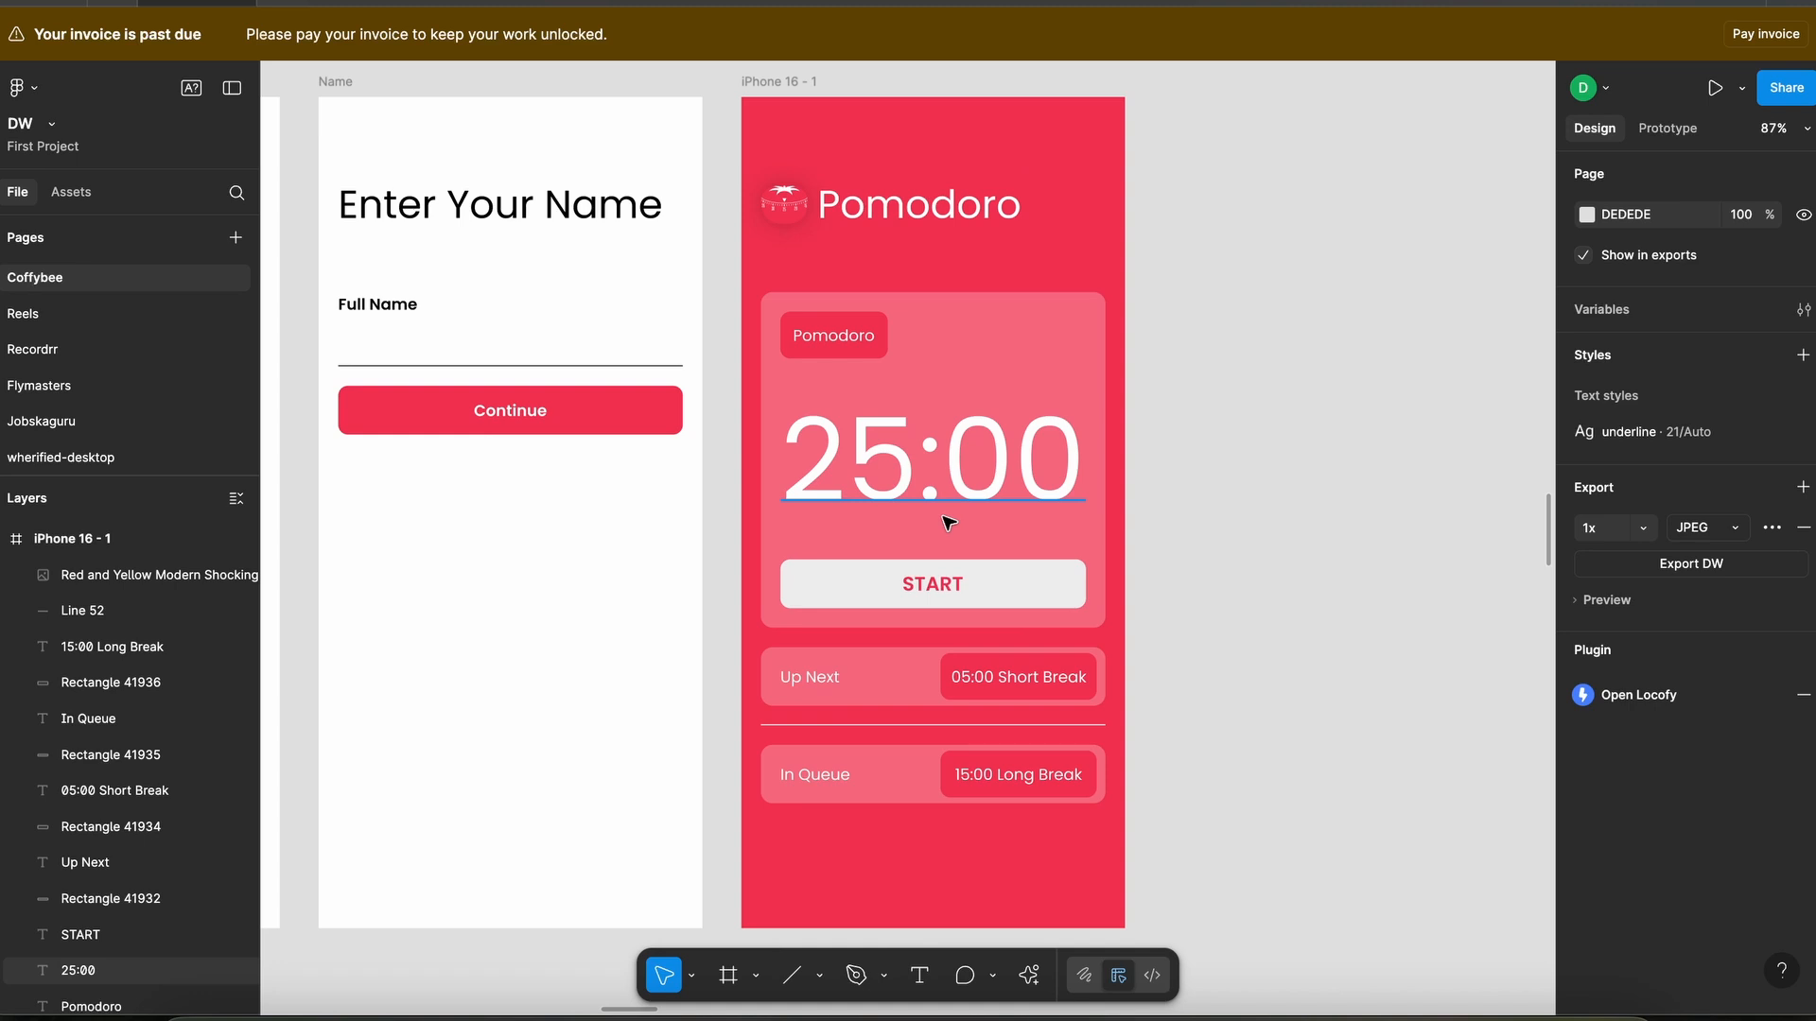
{"action": "scroll", "coordinate": [948, 523], "scroll_direction": "down", "scroll_amount": 2}
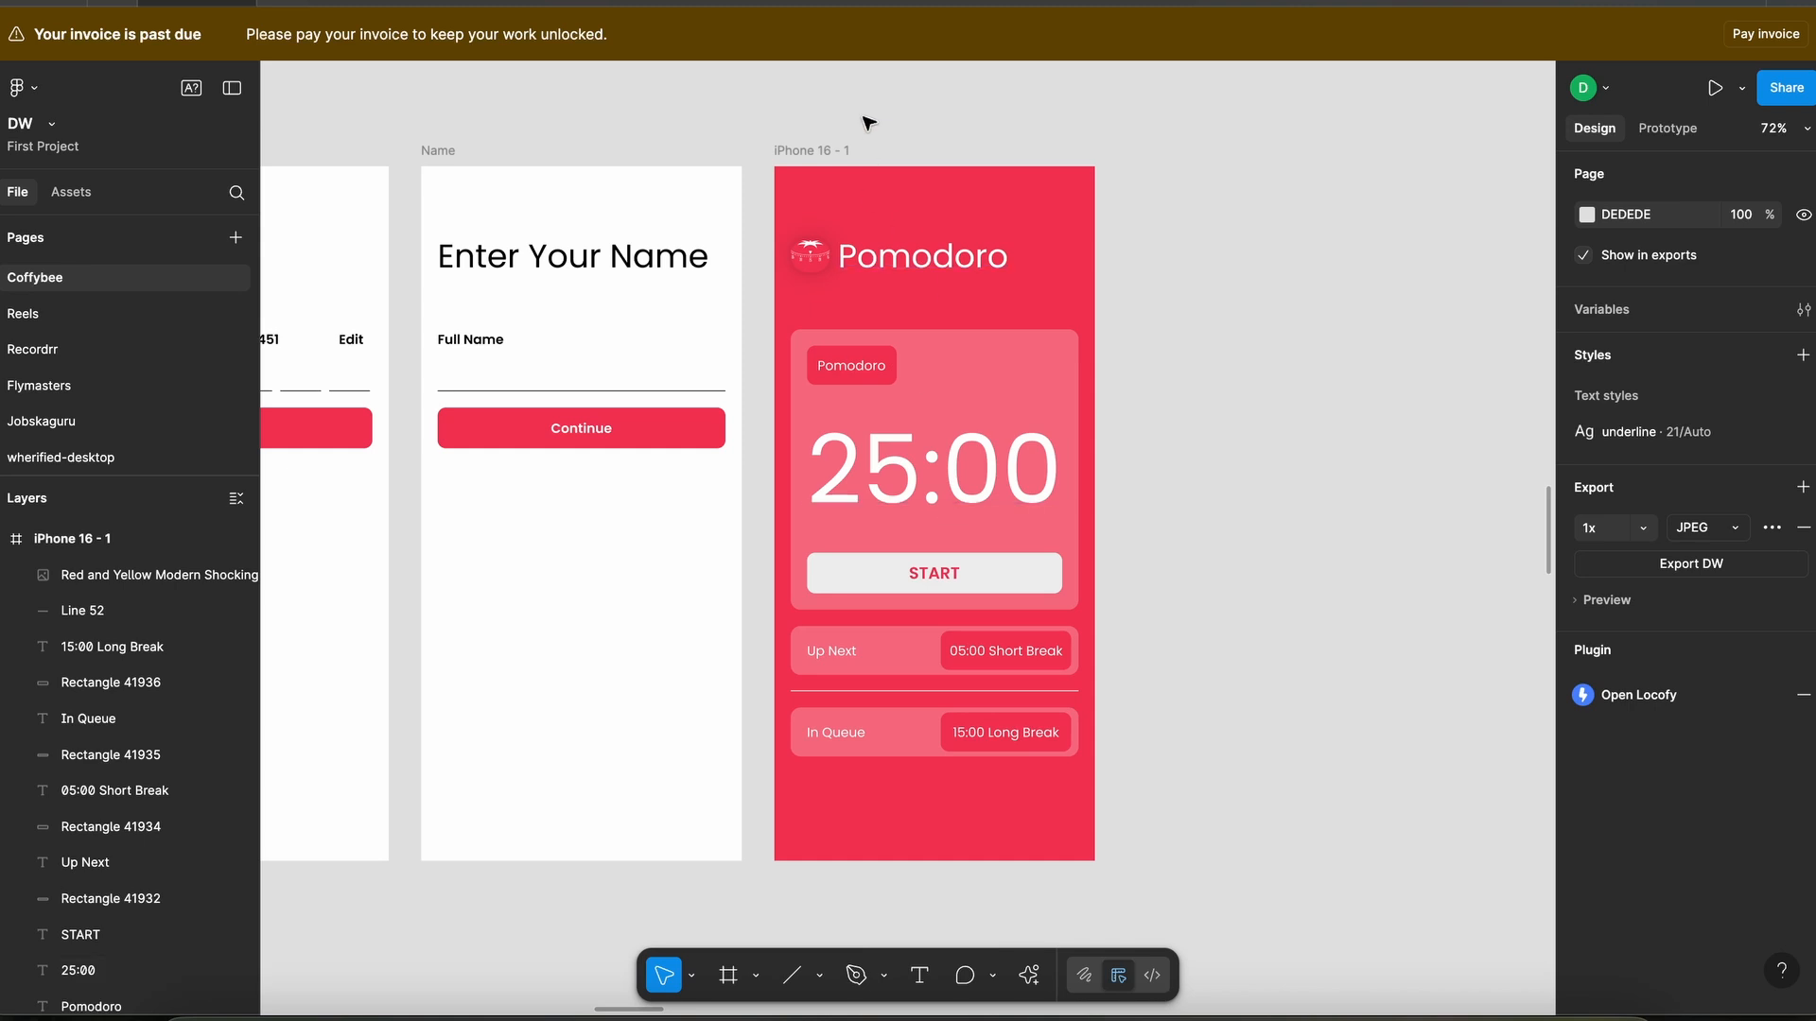
- Rename the iPhone 16 - 1 frame as "Dashboard" and clear the selection
{"action": "double_click", "coordinate": [817, 151]}
{"action": "type", "text": "Da"}
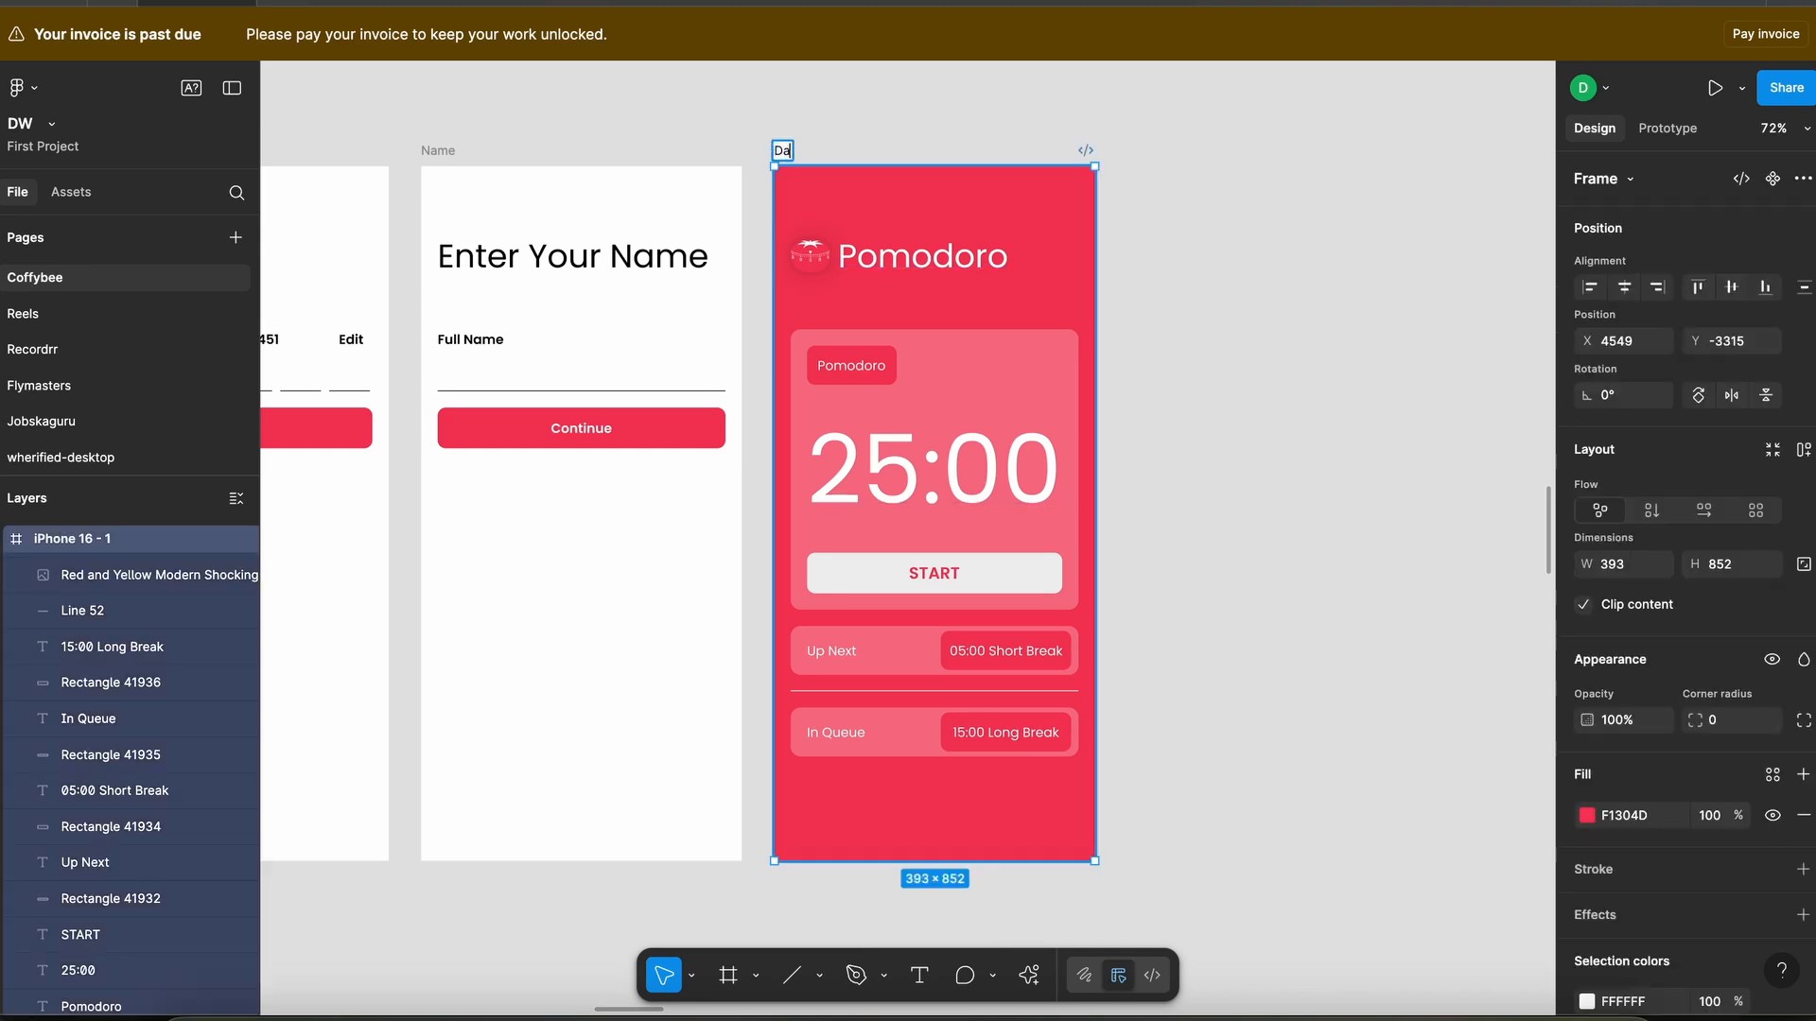
{"action": "type", "text": "h"}
{"action": "key", "text": "BackSpace"}
{"action": "type", "text": "shboard"}
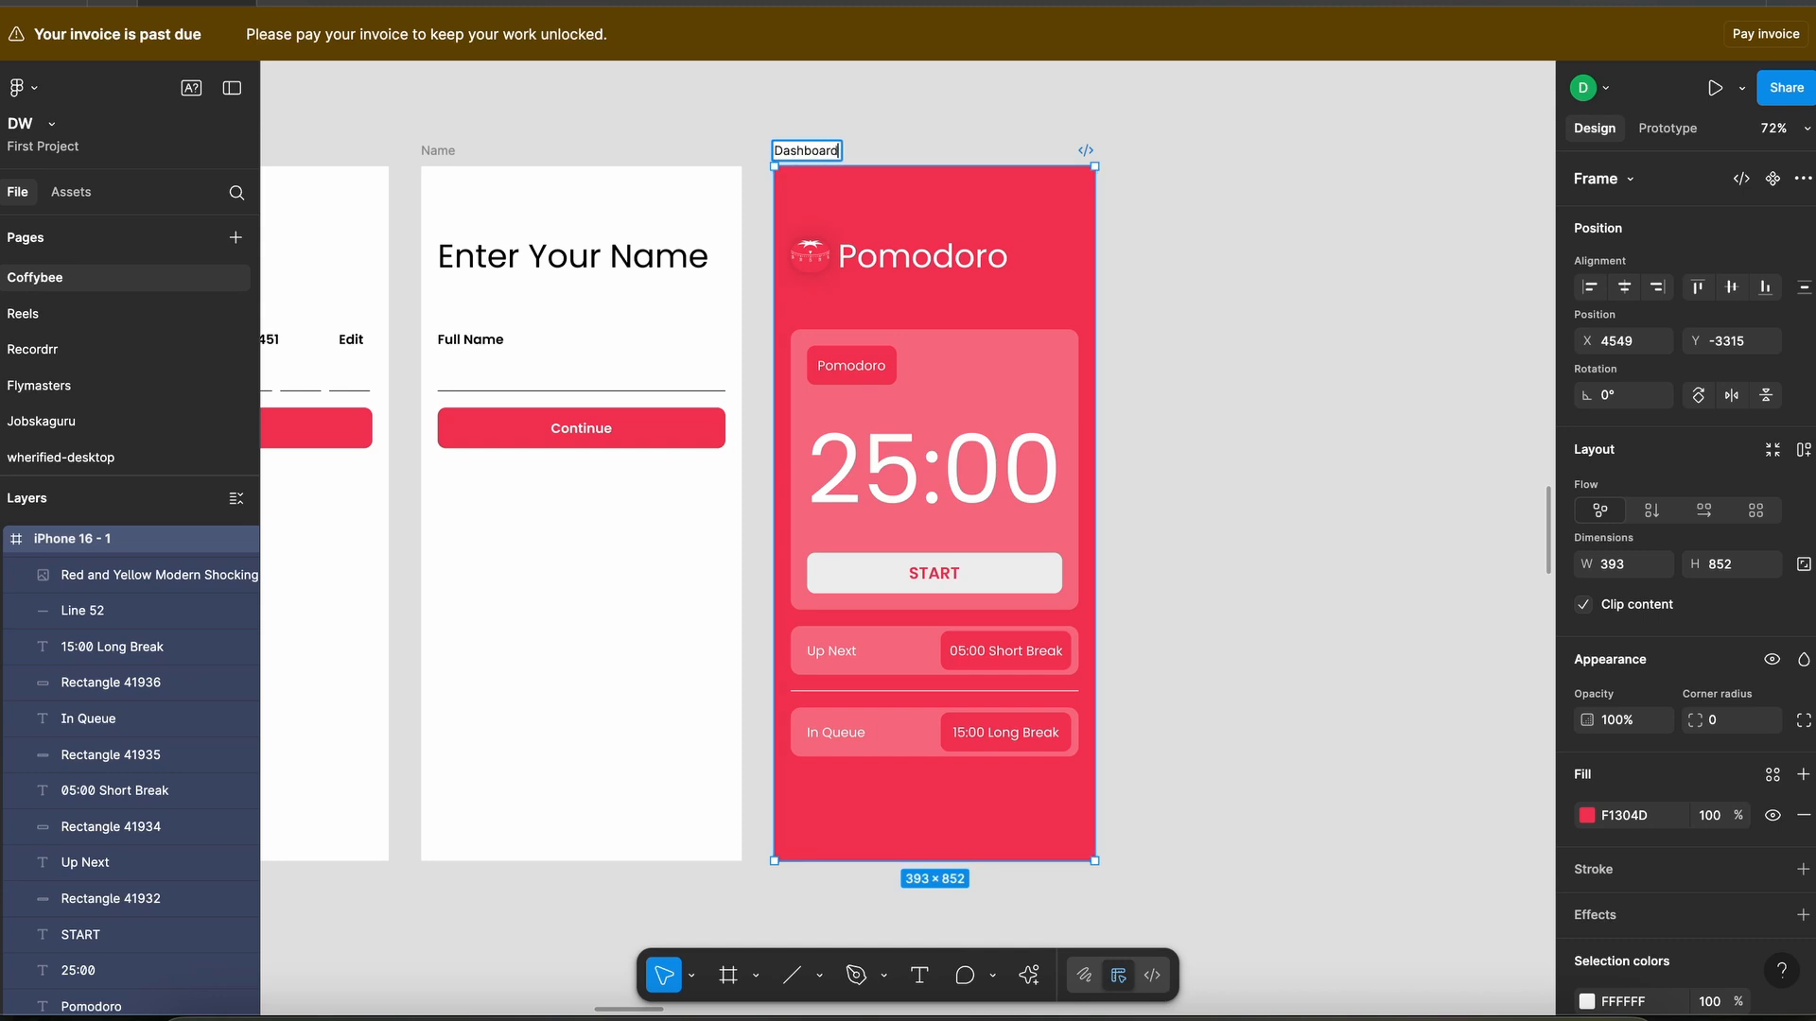
{"action": "key", "text": "Return"}
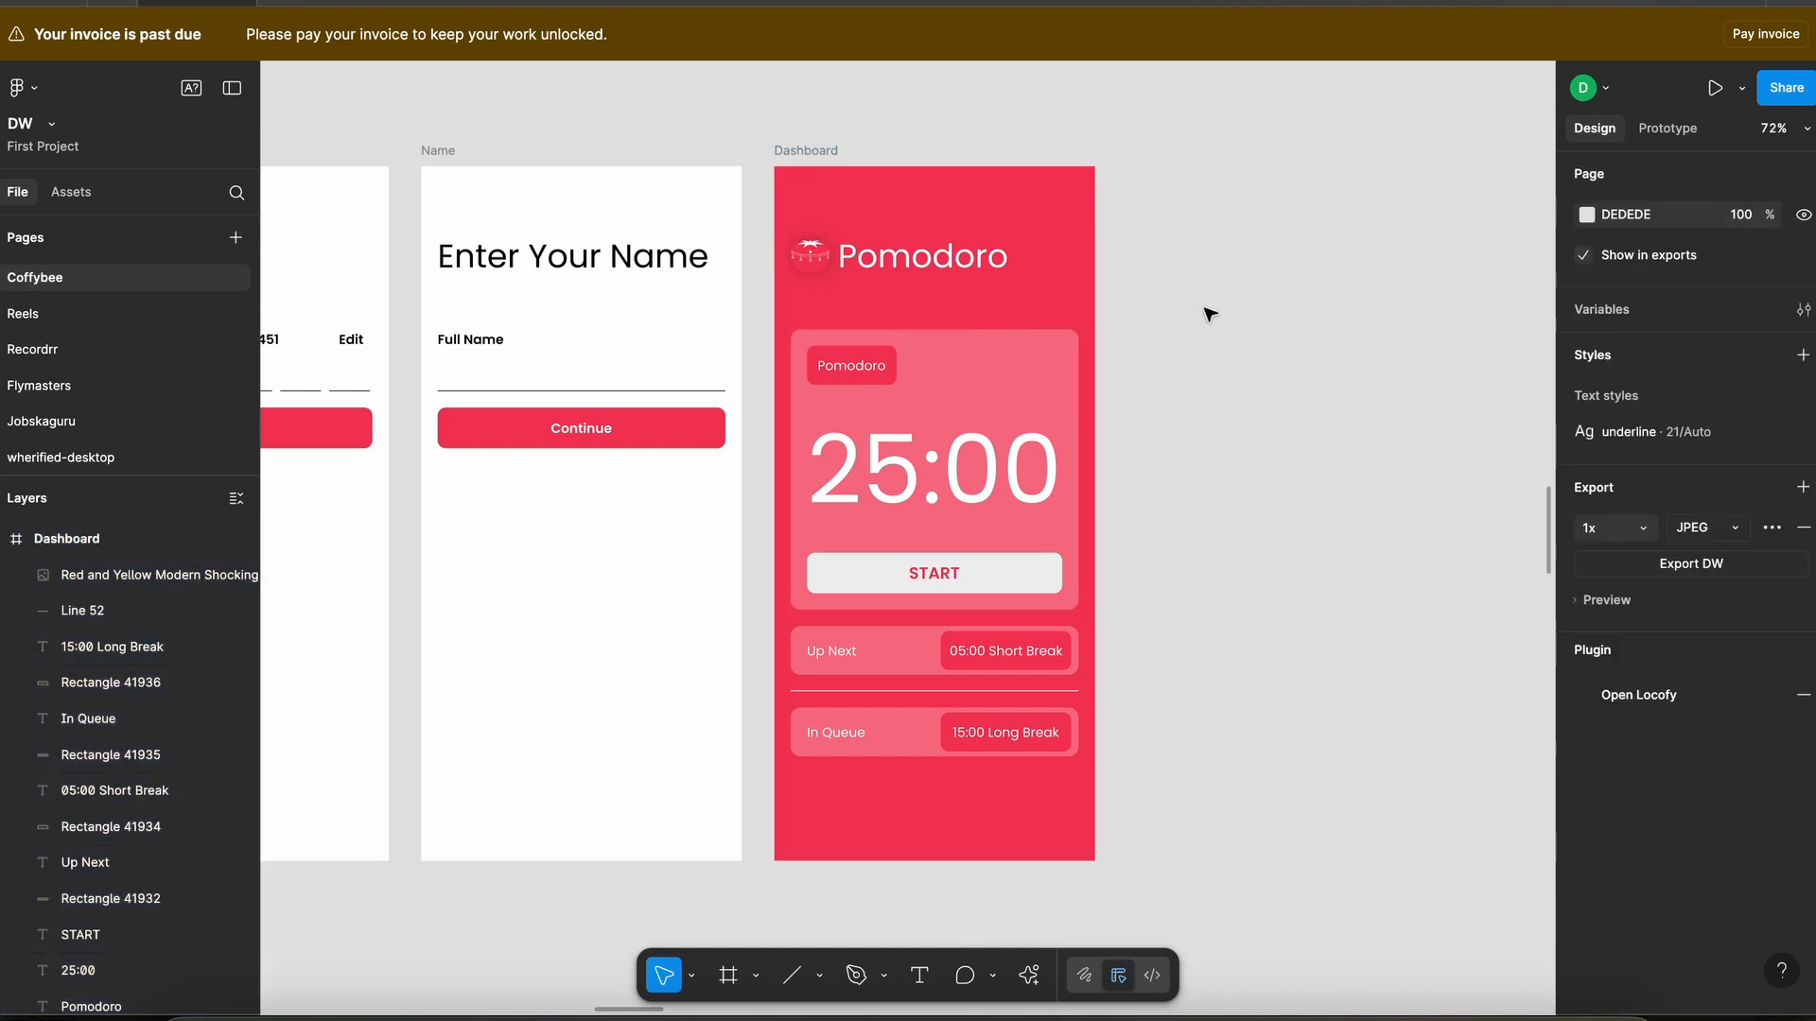
{"action": "left_click", "coordinate": [1209, 315]}
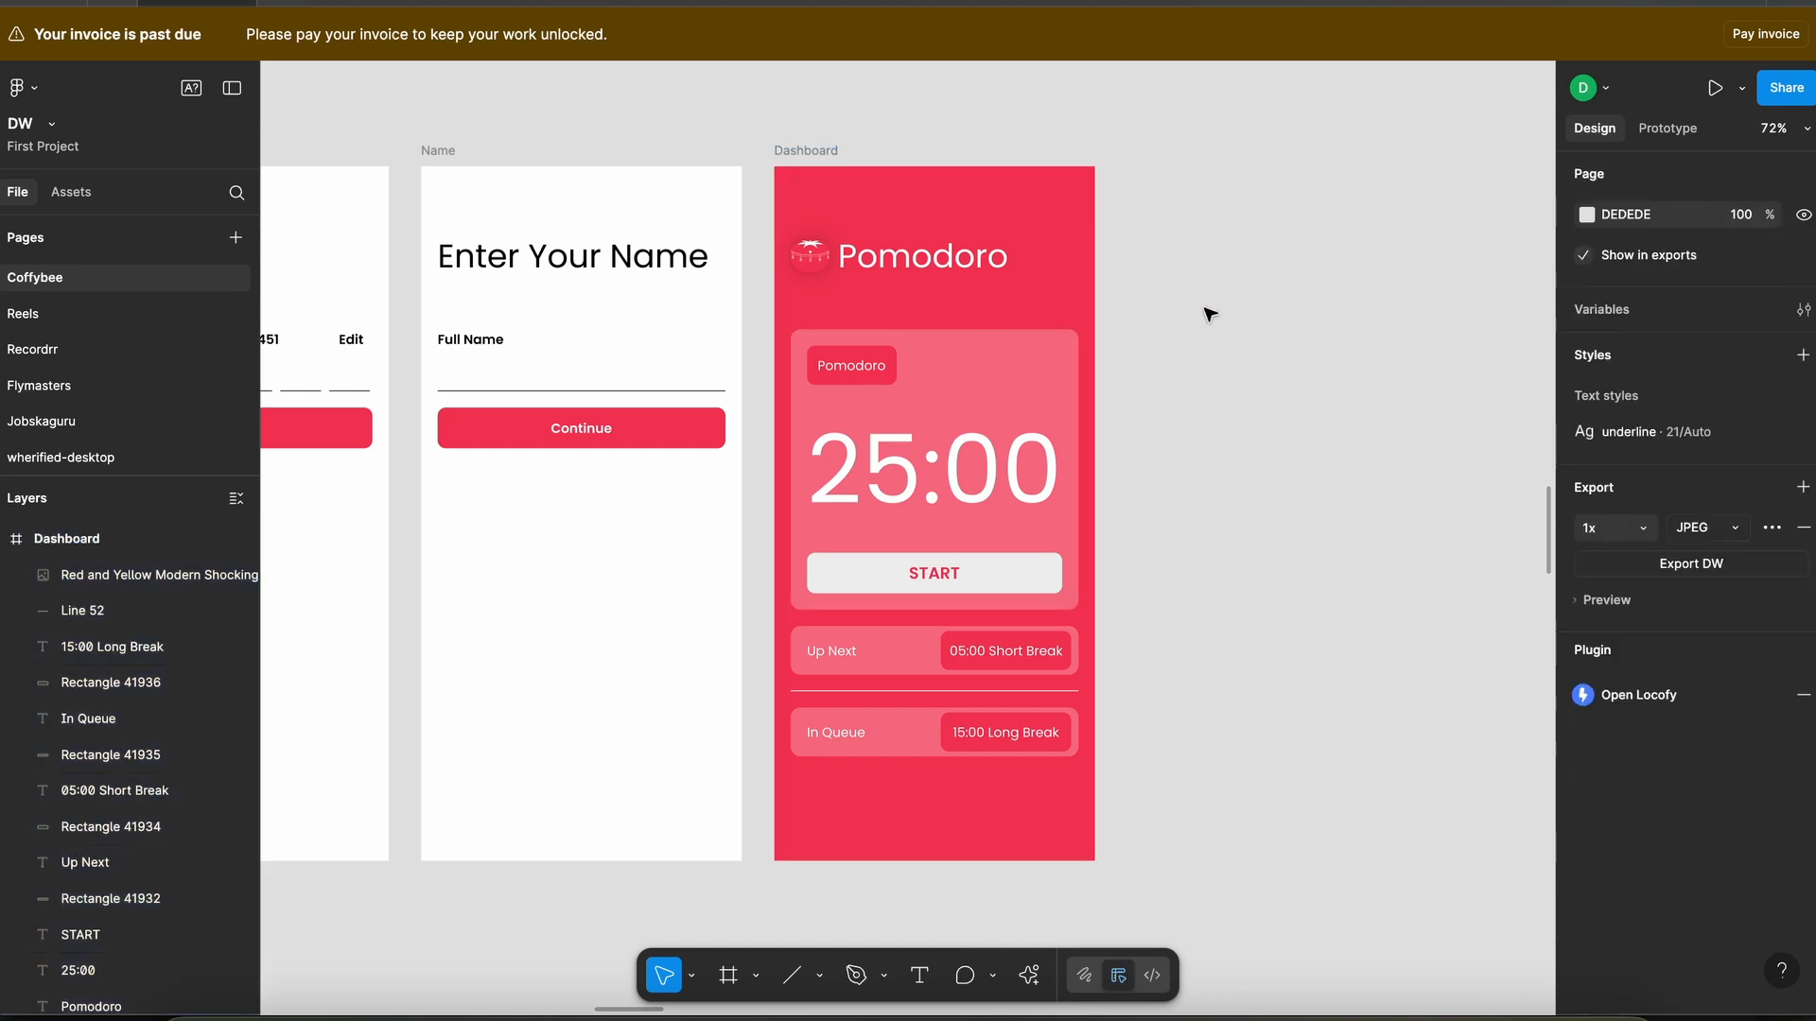